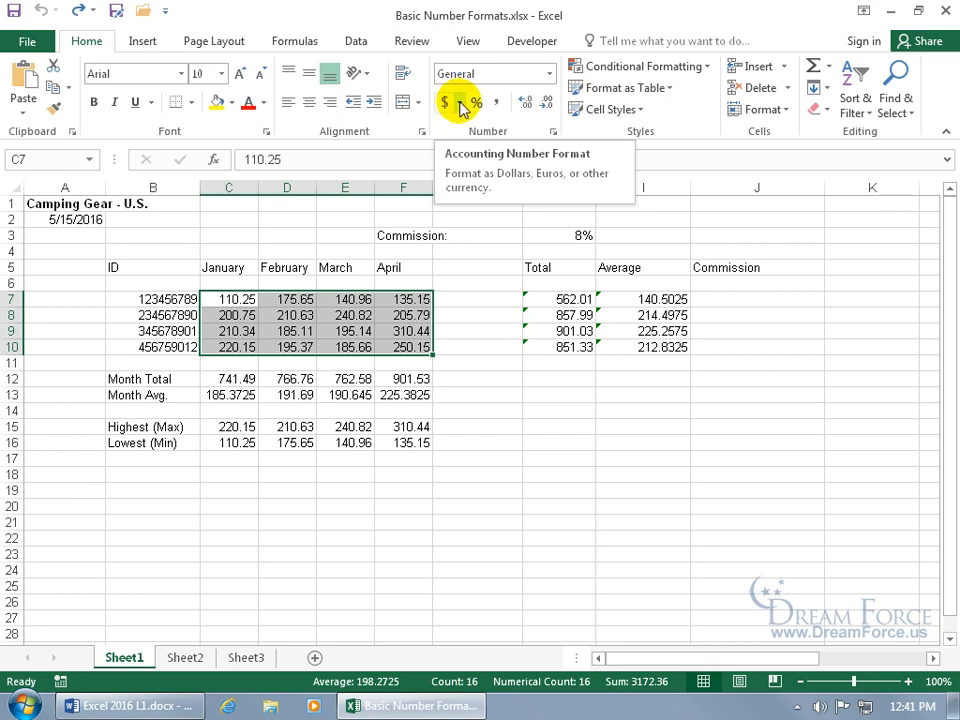
# Apply the dollar Accounting format to the monthly figures in C7:F10 and widen column C to about double its width.
pyautogui.click(461, 104)
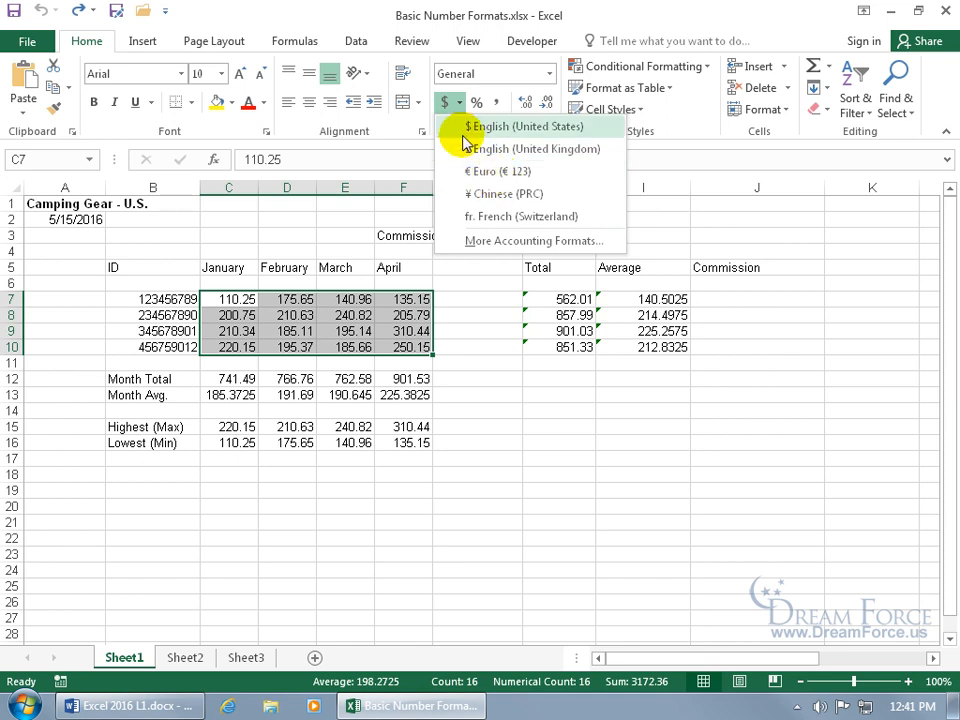
pyautogui.click(447, 105)
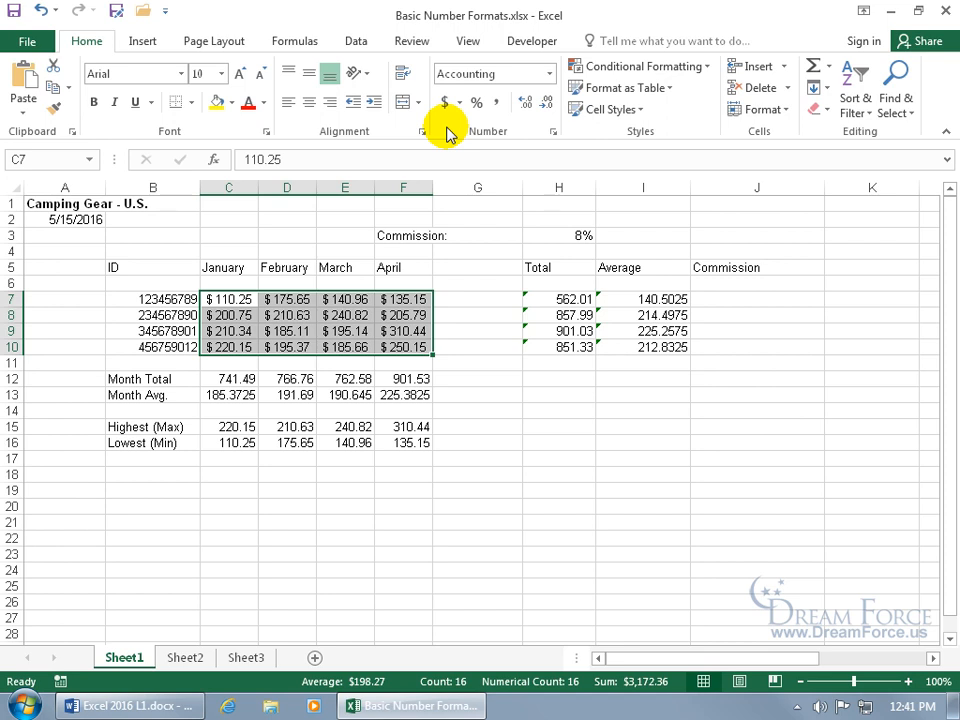
pyautogui.click(549, 74)
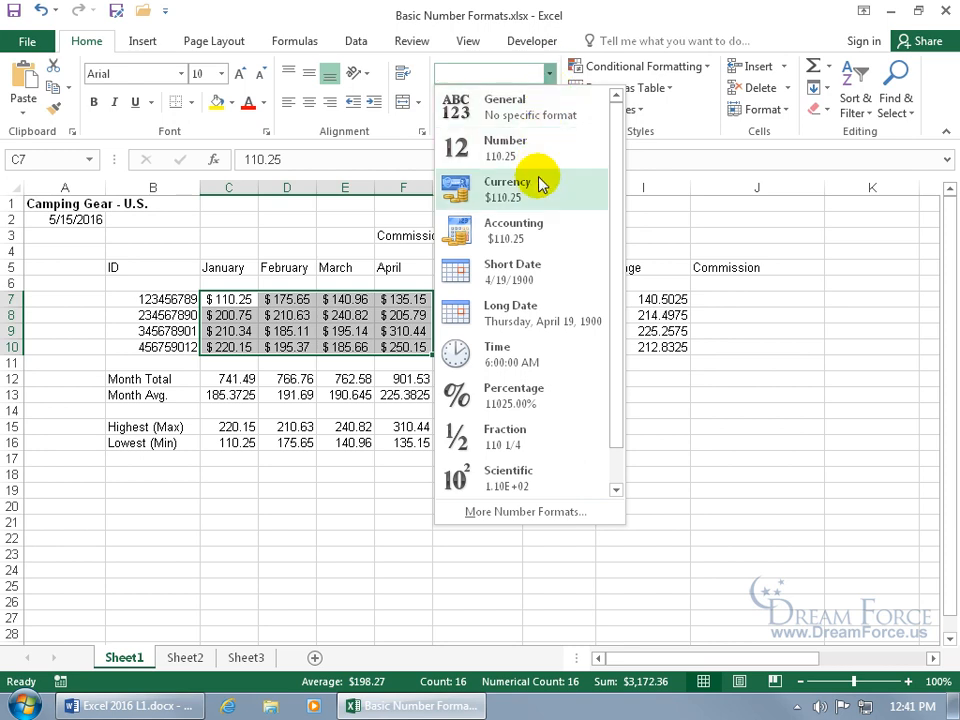
pyautogui.click(303, 304)
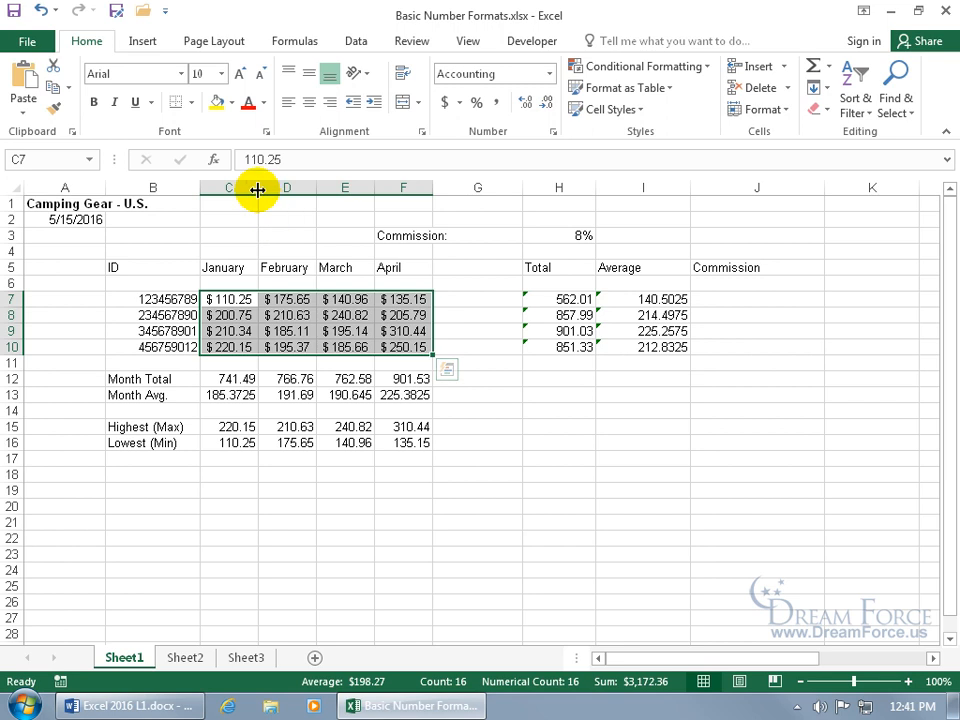
pyautogui.moveTo(257, 190); pyautogui.dragTo(315, 189)
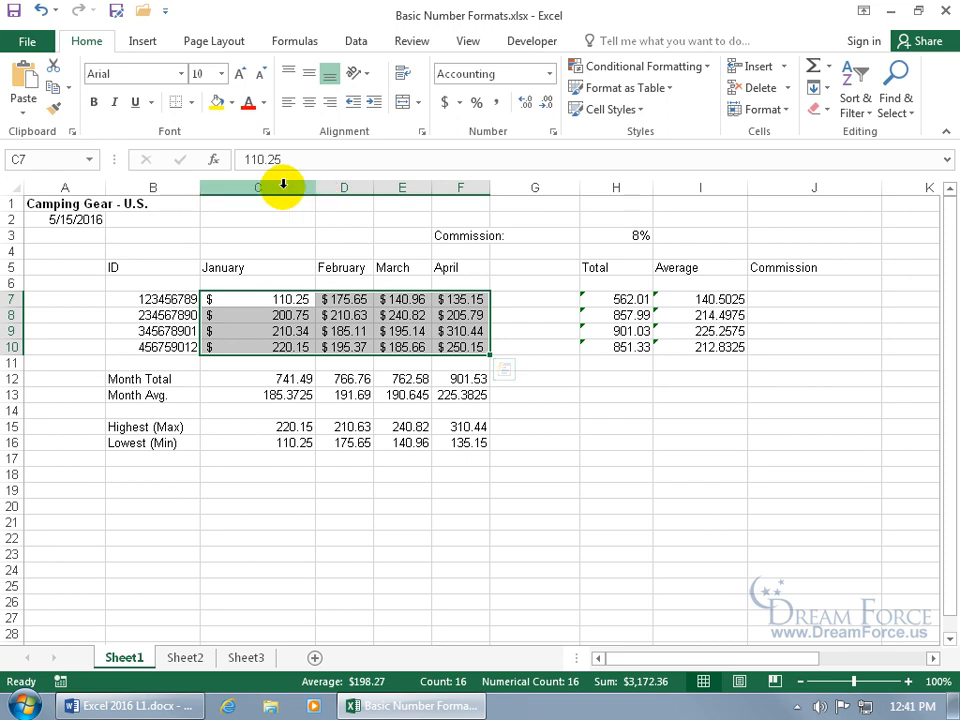
# Format cell C7 as Currency, and try showing one decimal place fewer before undoing that decimal change.
pyautogui.click(271, 301)
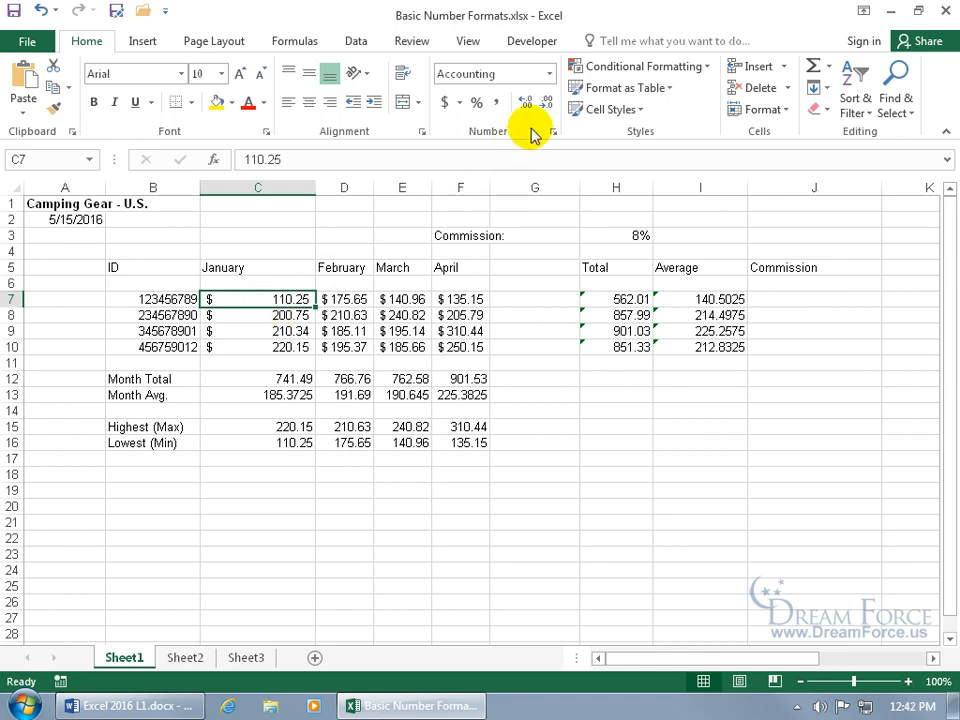
pyautogui.click(549, 80)
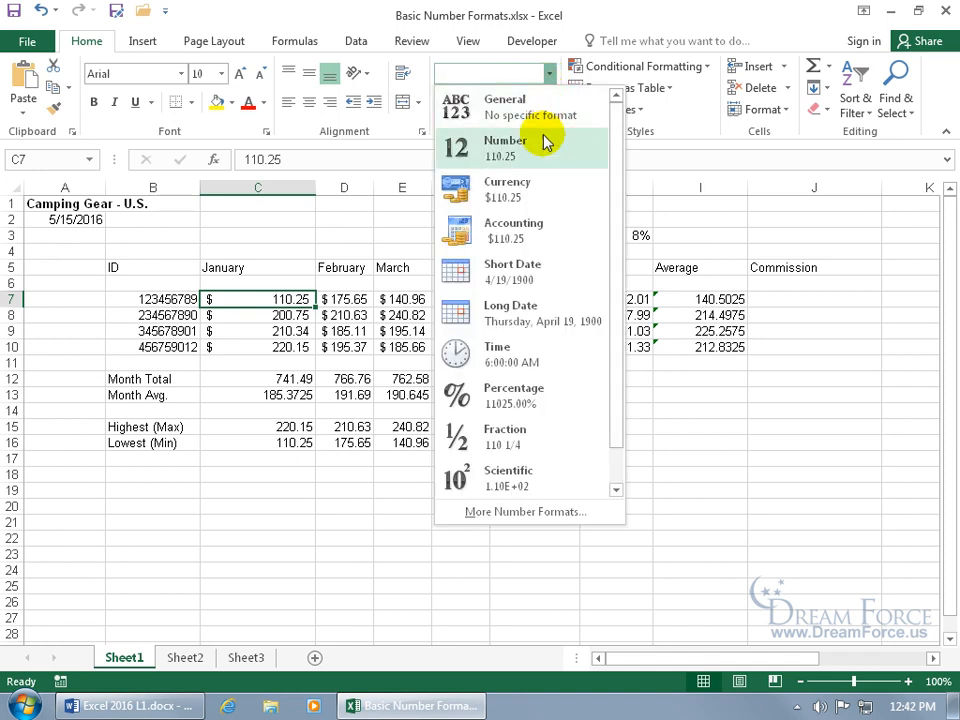
pyautogui.click(536, 183)
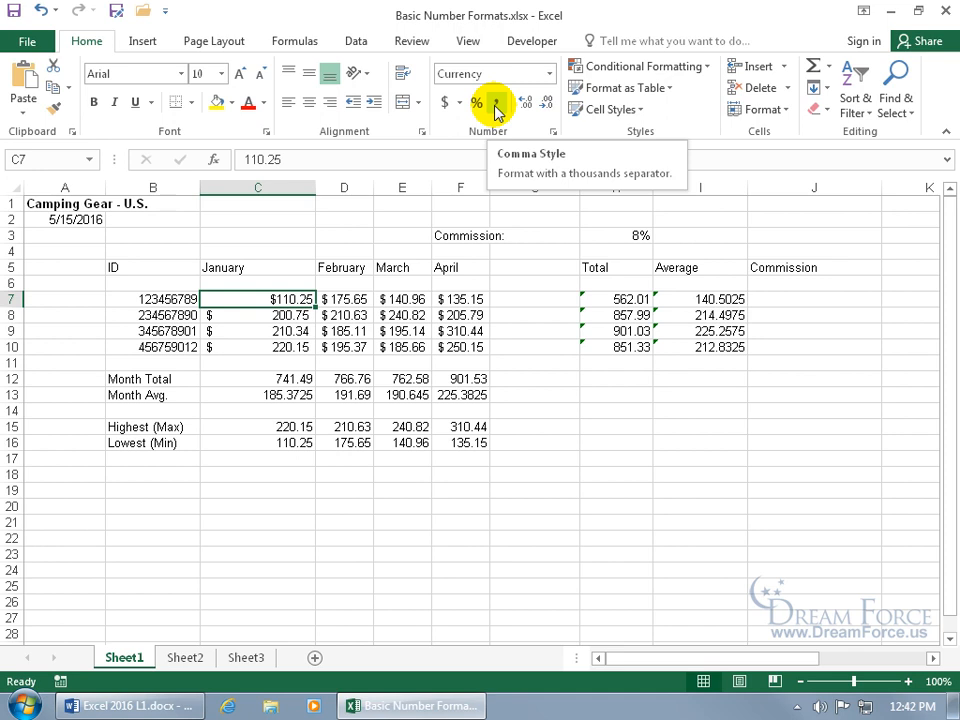
pyautogui.click(547, 105)
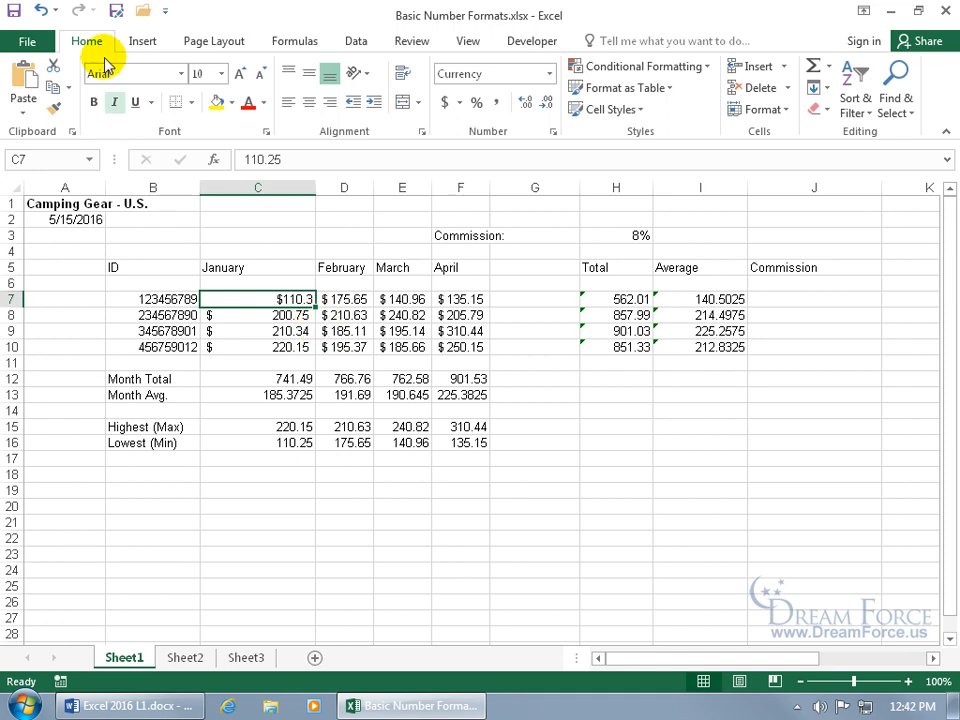
pyautogui.click(44, 10)
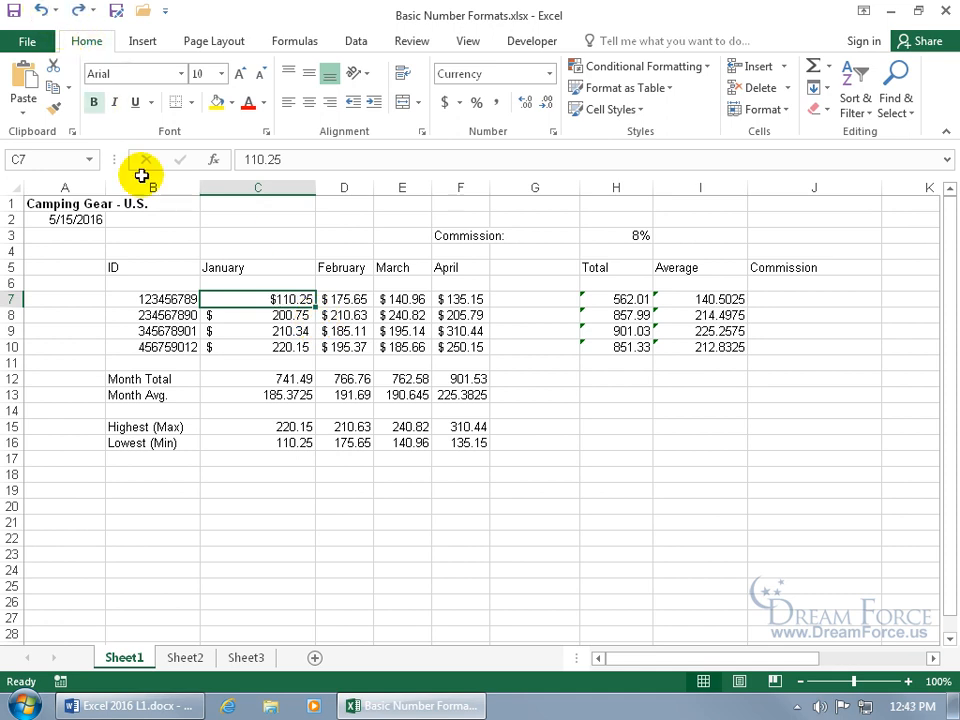
# Clear all formats from C7:F10 and autofit column C to its contents.
pyautogui.moveTo(248, 297); pyautogui.dragTo(456, 347)
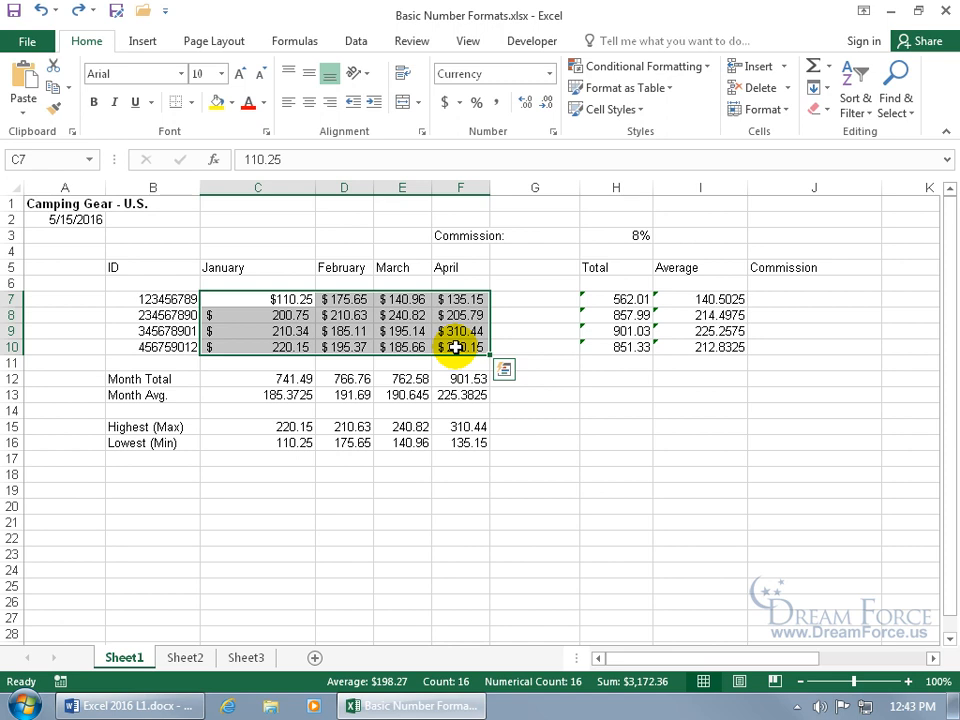
pyautogui.click(829, 112)
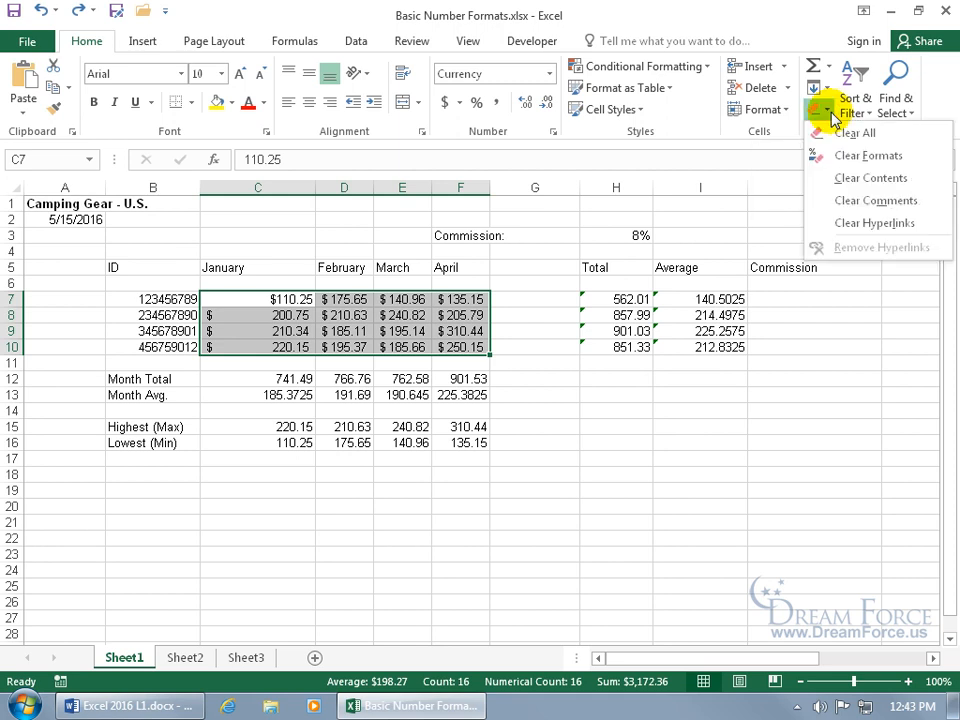
pyautogui.click(832, 155)
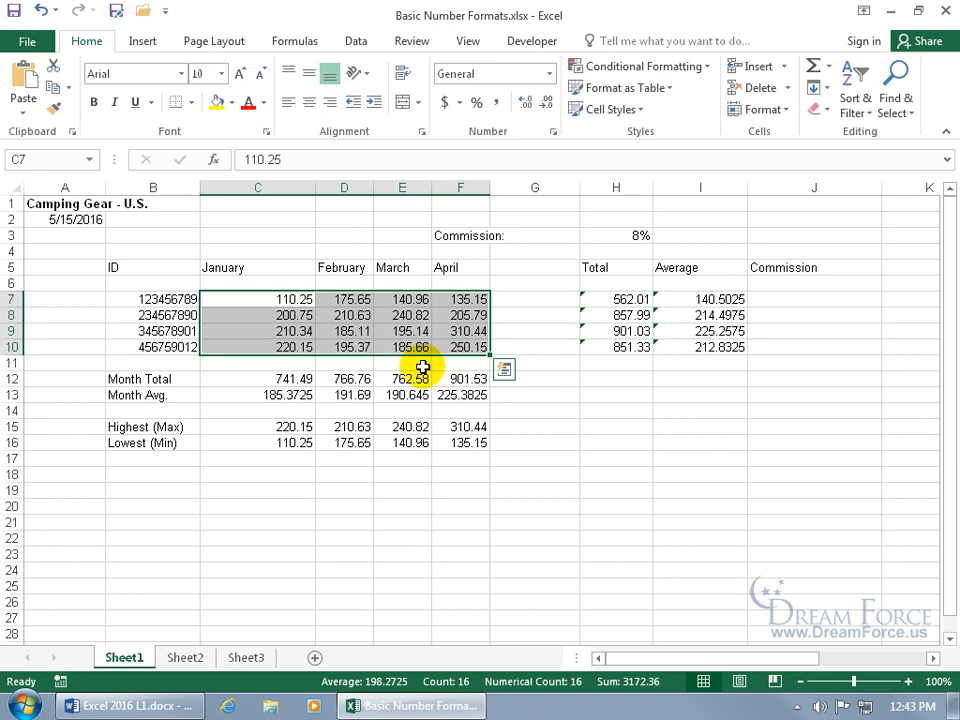
pyautogui.doubleClick(315, 189)
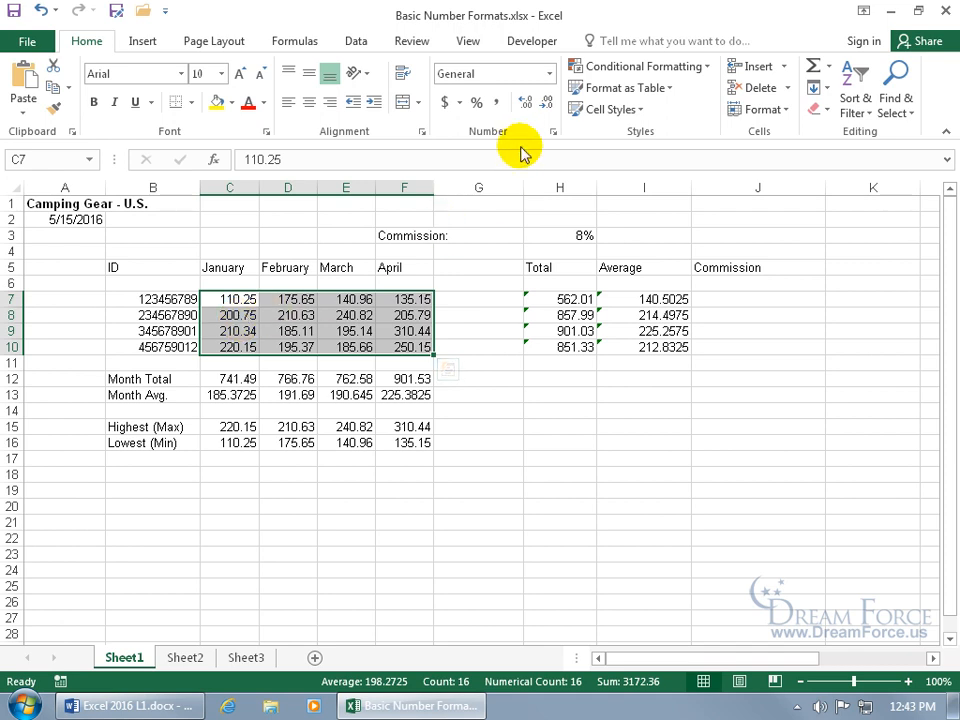
# Format C7:F10 as Currency with 2 decimal places, the $ symbol and negative numbers in red parentheses.
pyautogui.click(552, 134)
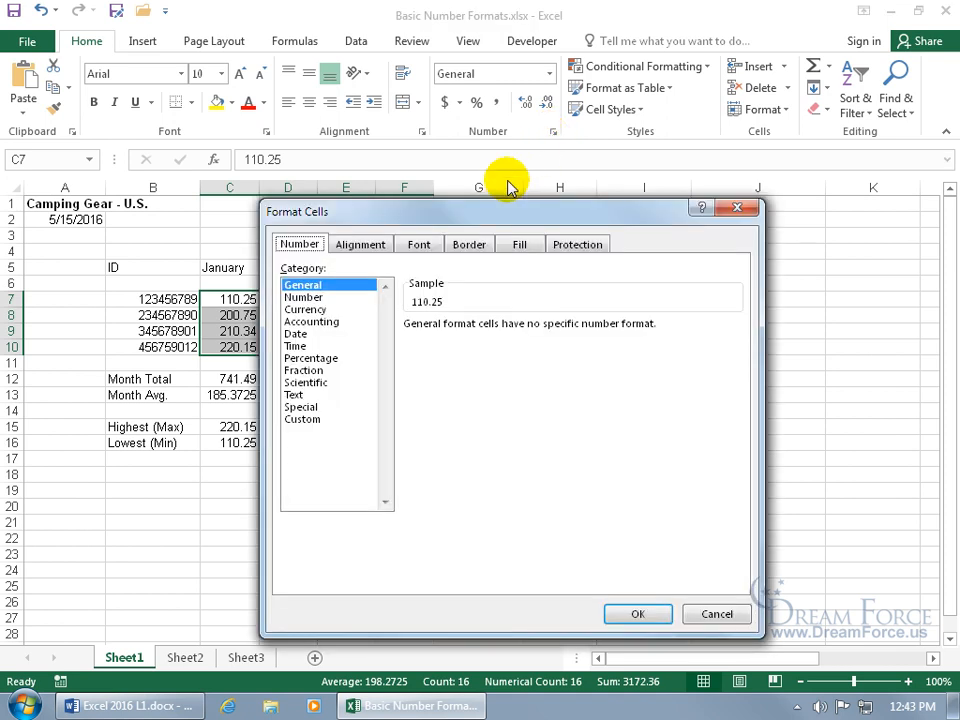
pyautogui.click(737, 208)
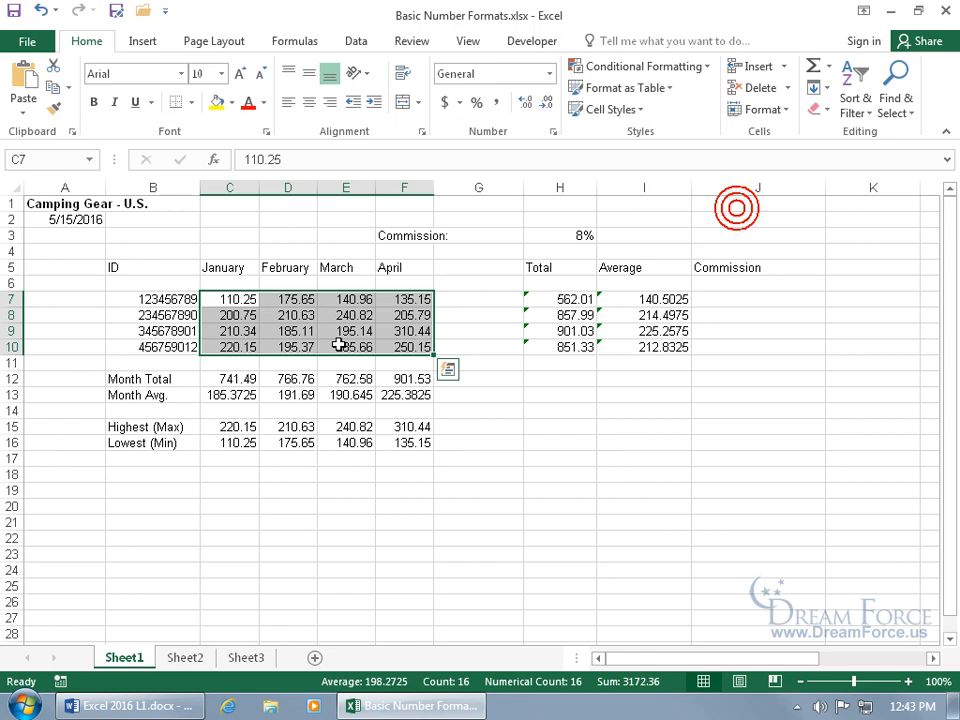
pyautogui.rightClick(312, 325)
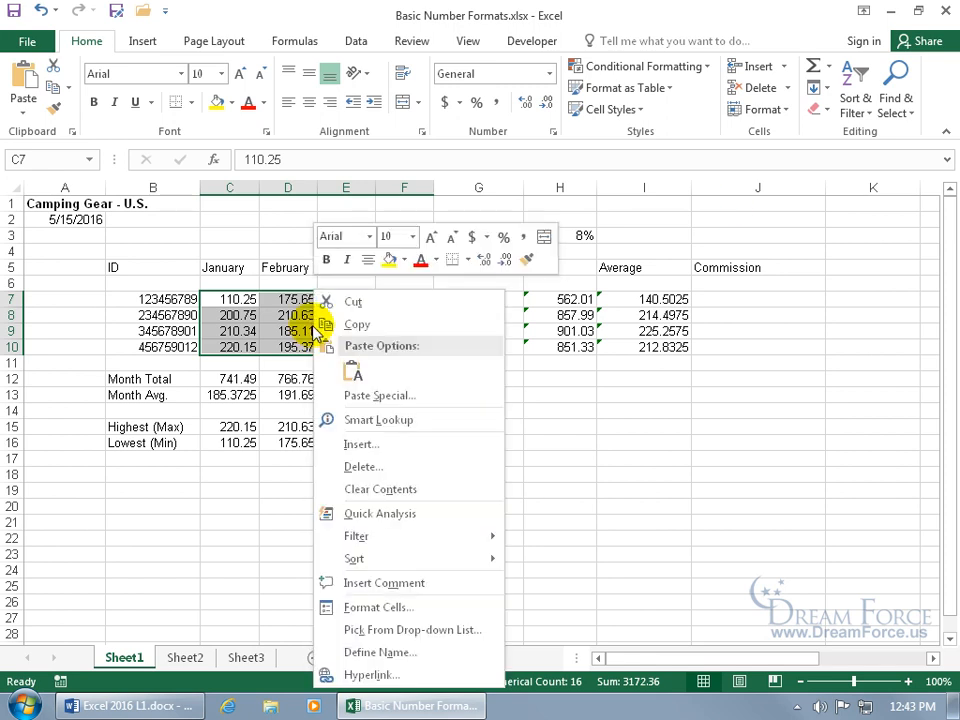
pyautogui.click(377, 610)
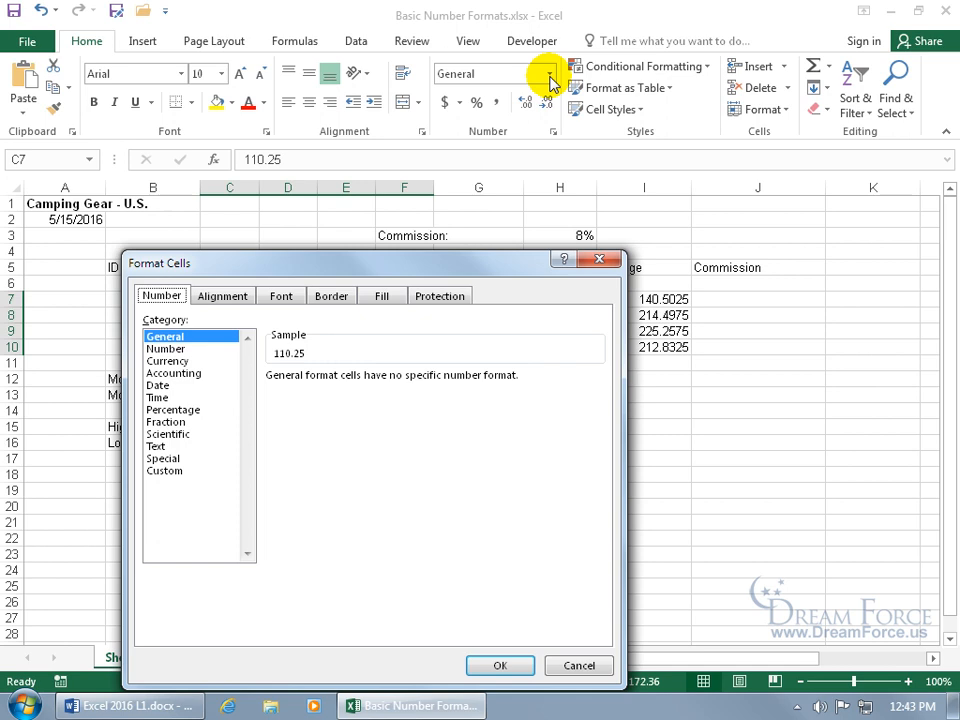
pyautogui.click(182, 362)
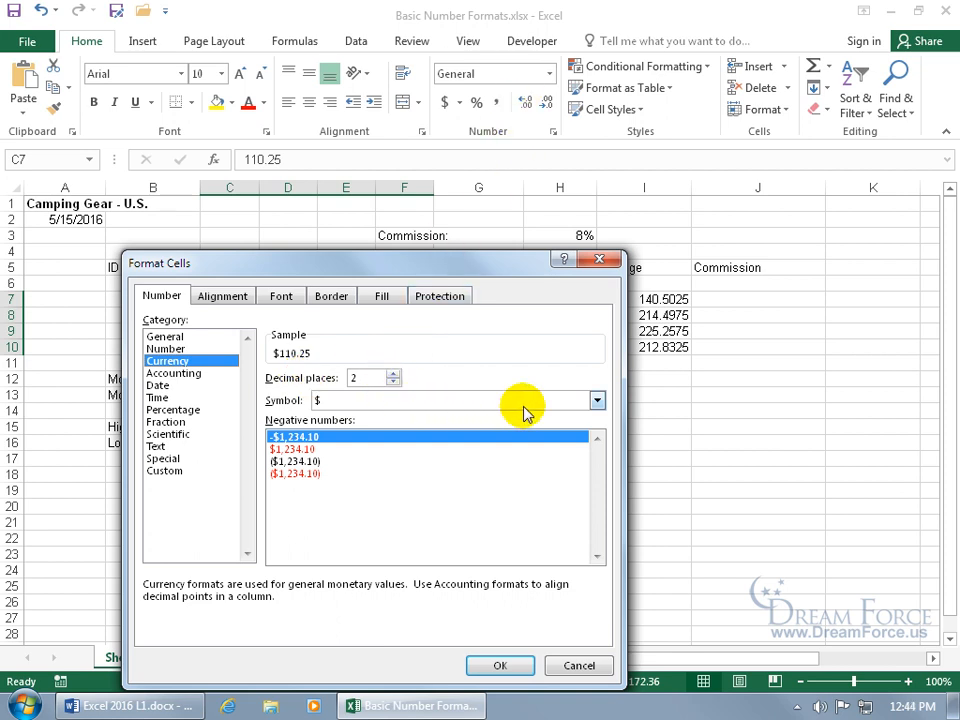
pyautogui.click(596, 400)
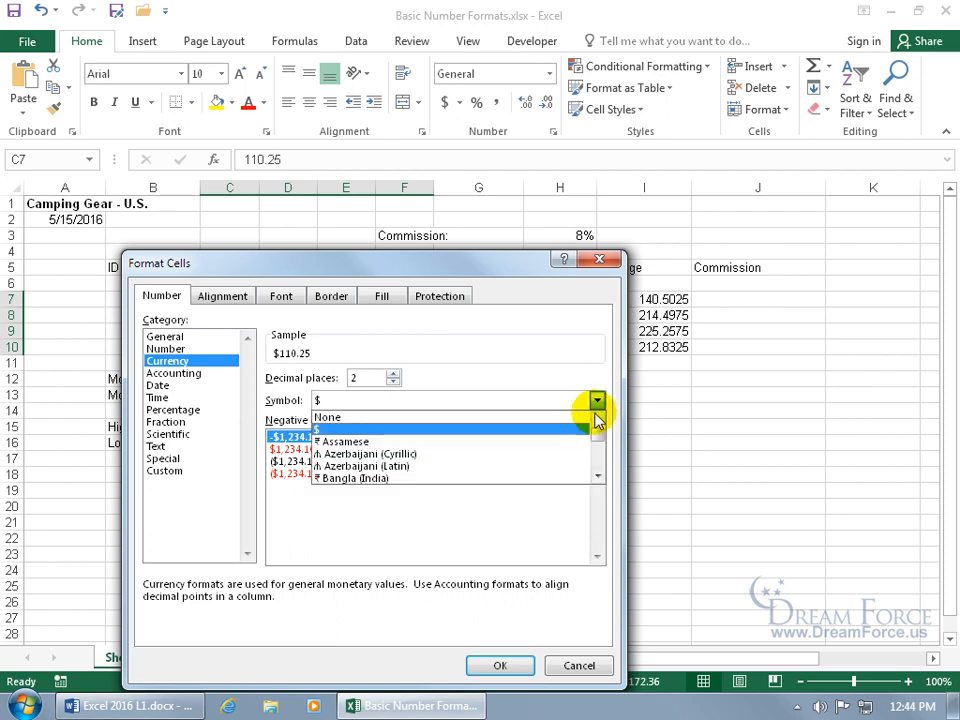
pyautogui.click(600, 434)
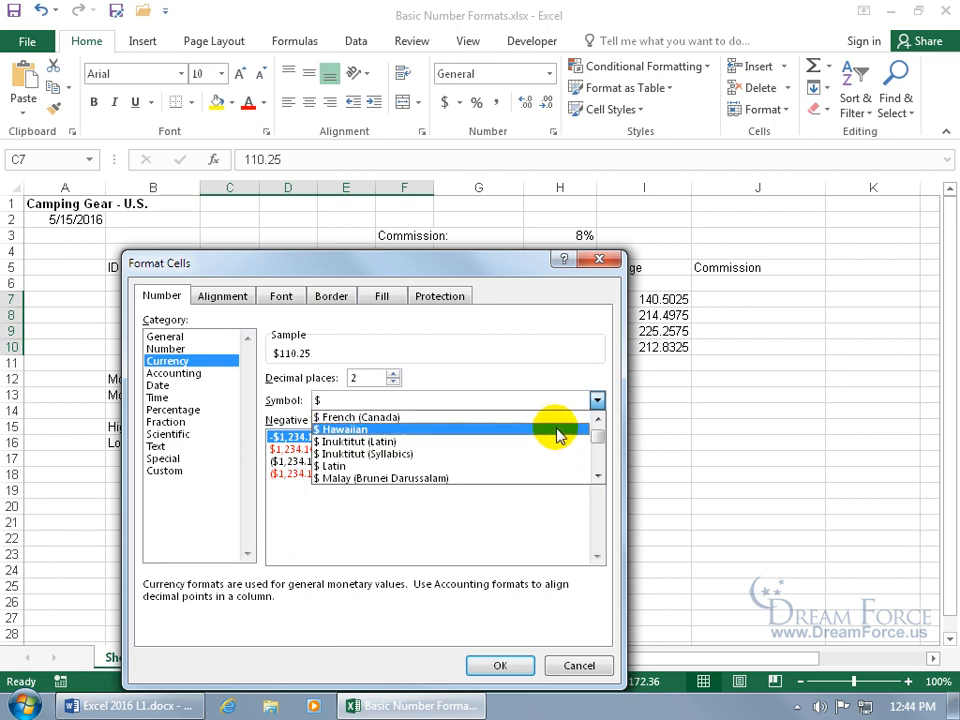
pyautogui.click(598, 440)
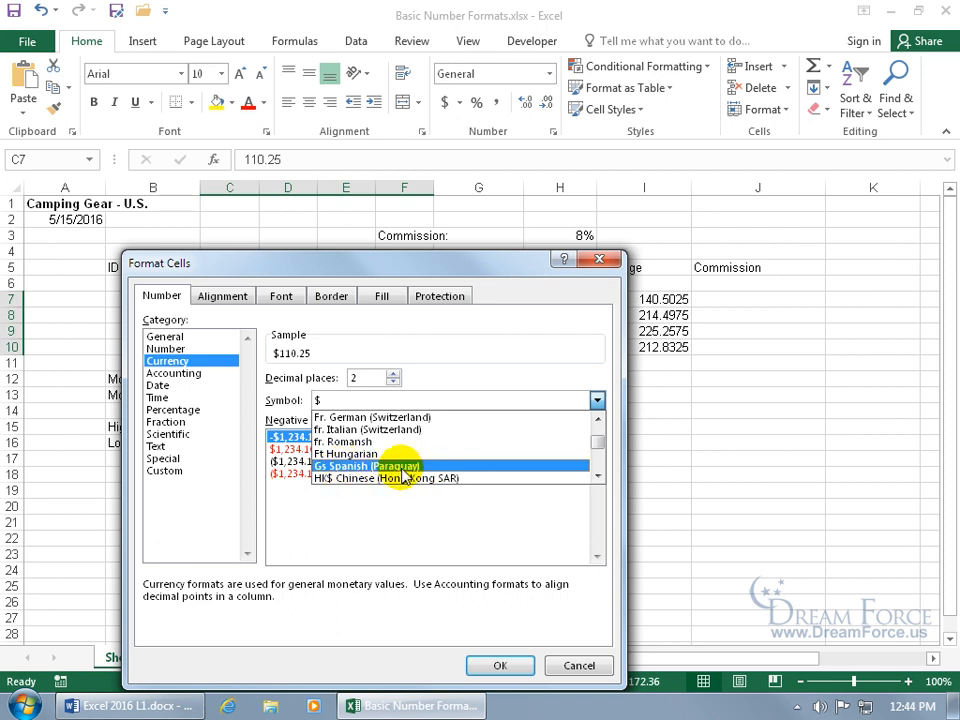
pyautogui.click(478, 364)
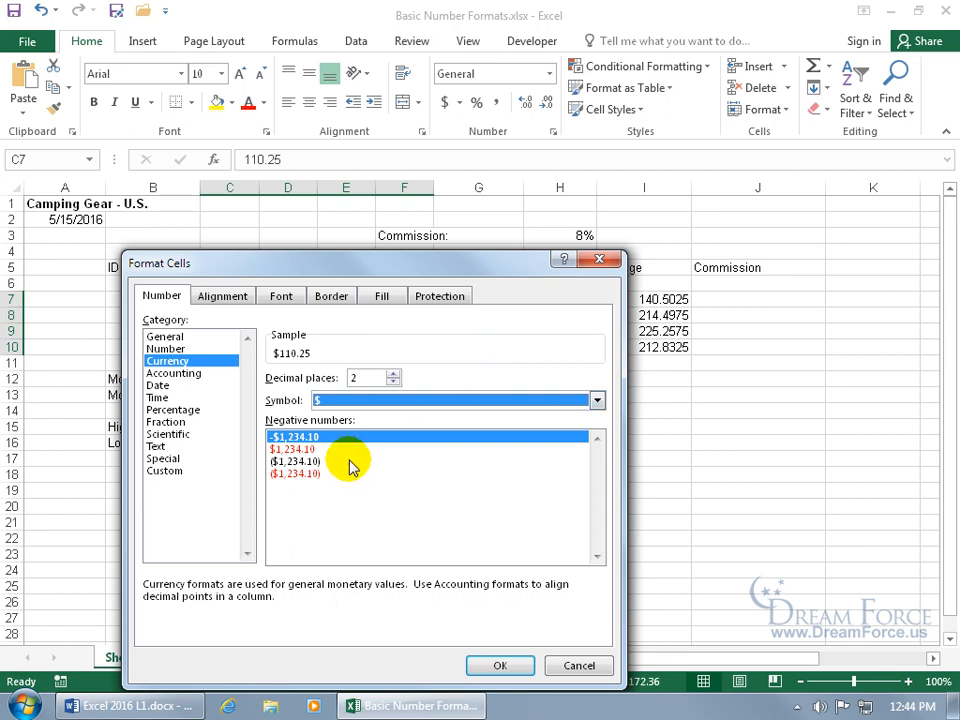
pyautogui.click(296, 474)
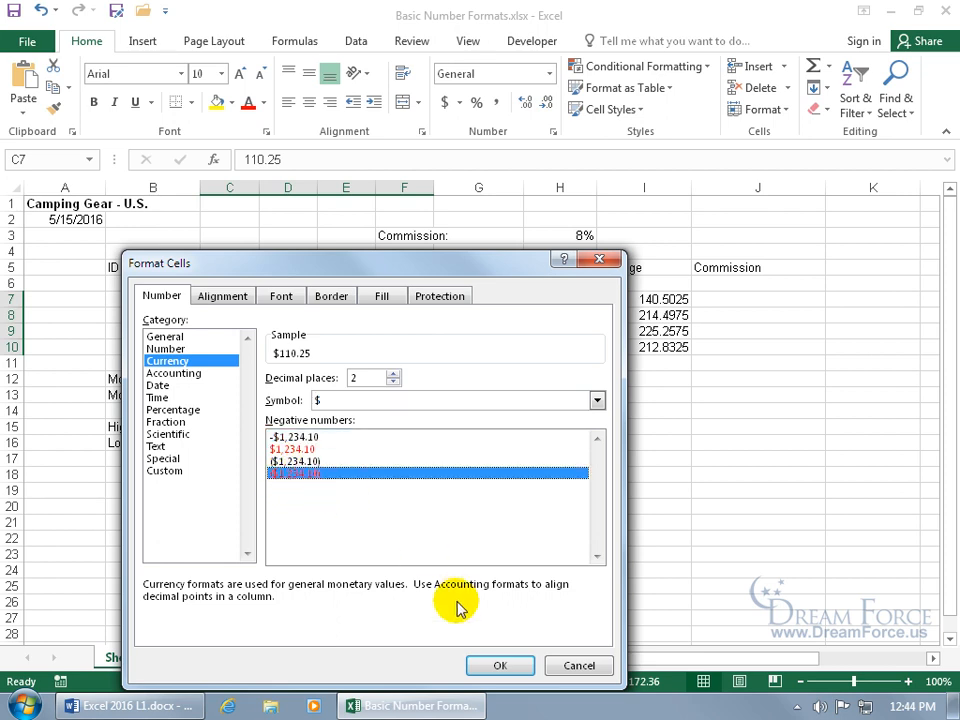
pyautogui.click(502, 667)
# Enter -1 in cell C7 to test the negative currency format.
pyautogui.click(229, 299)
pyautogui.write('-1')
pyautogui.press('Return')
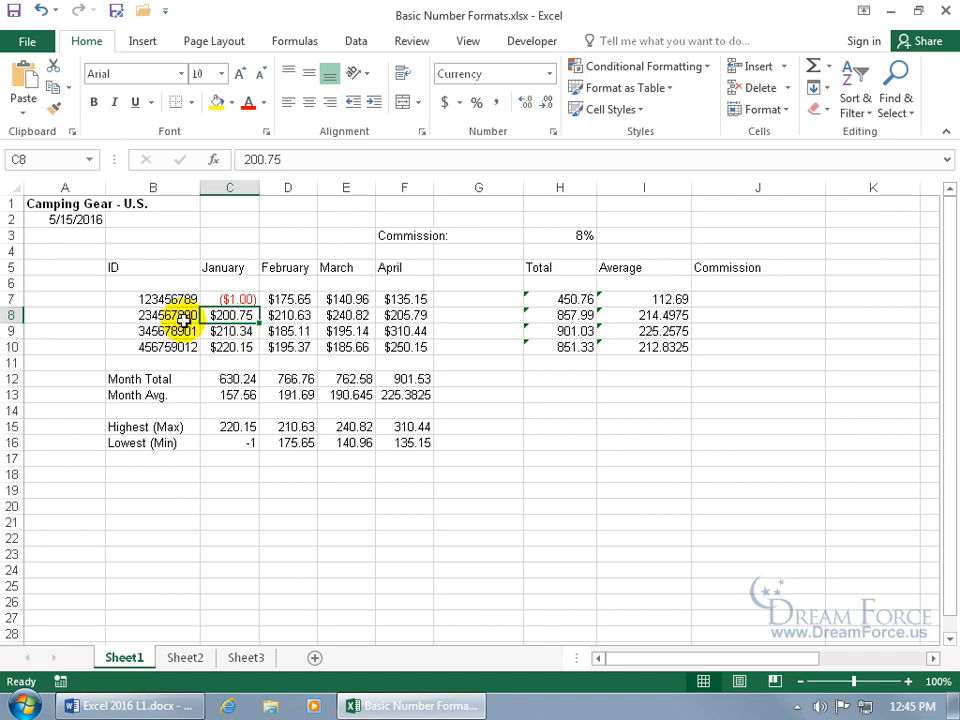
# Apply the Long Date format to the date in cell A2.
pyautogui.click(67, 220)
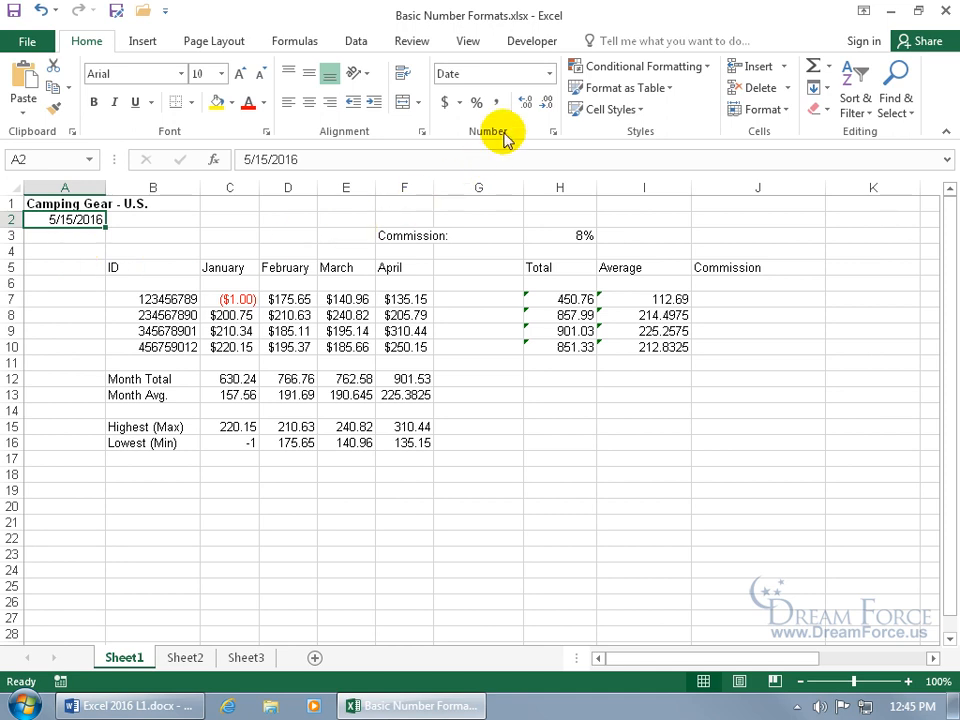
pyautogui.click(549, 74)
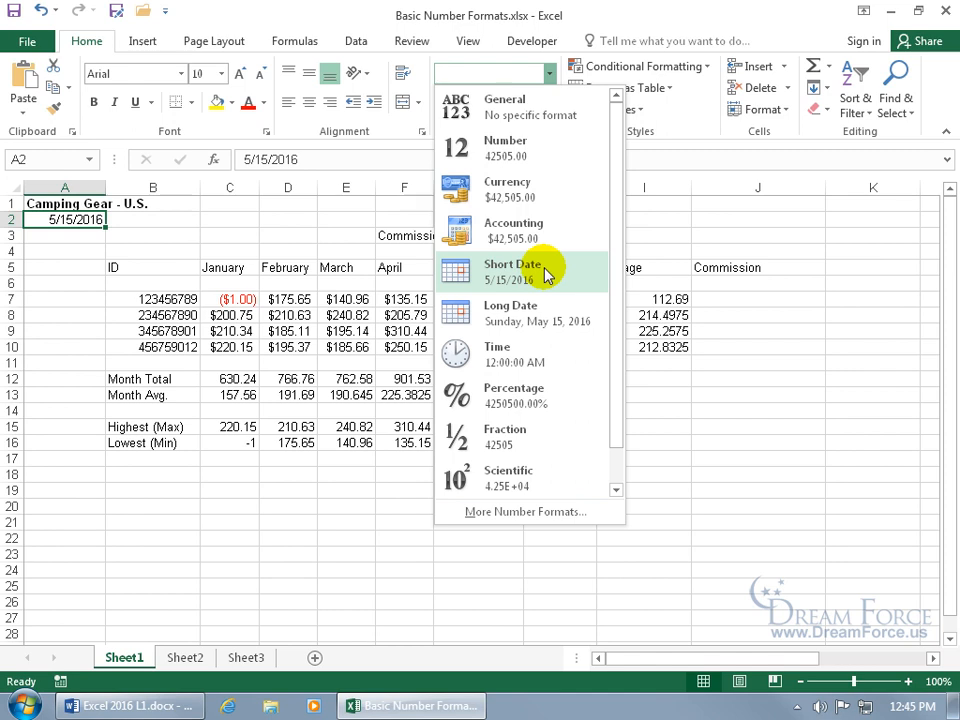
pyautogui.click(532, 320)
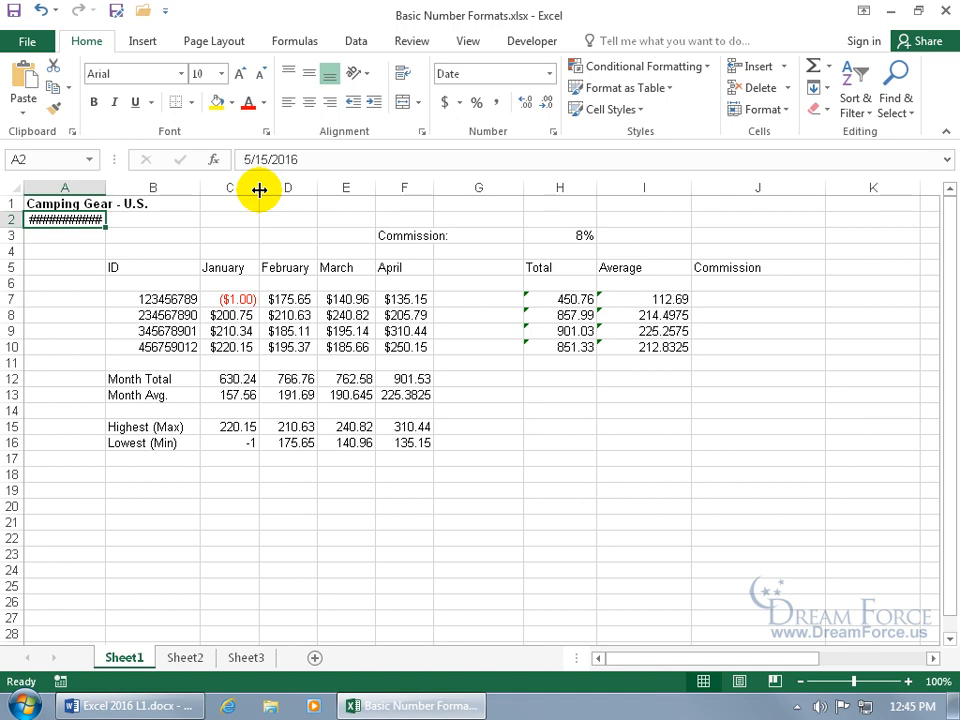
# Narrow column C to about half its width, and autofit columns C and A to their contents.
pyautogui.moveTo(259, 189); pyautogui.dragTo(227, 190)
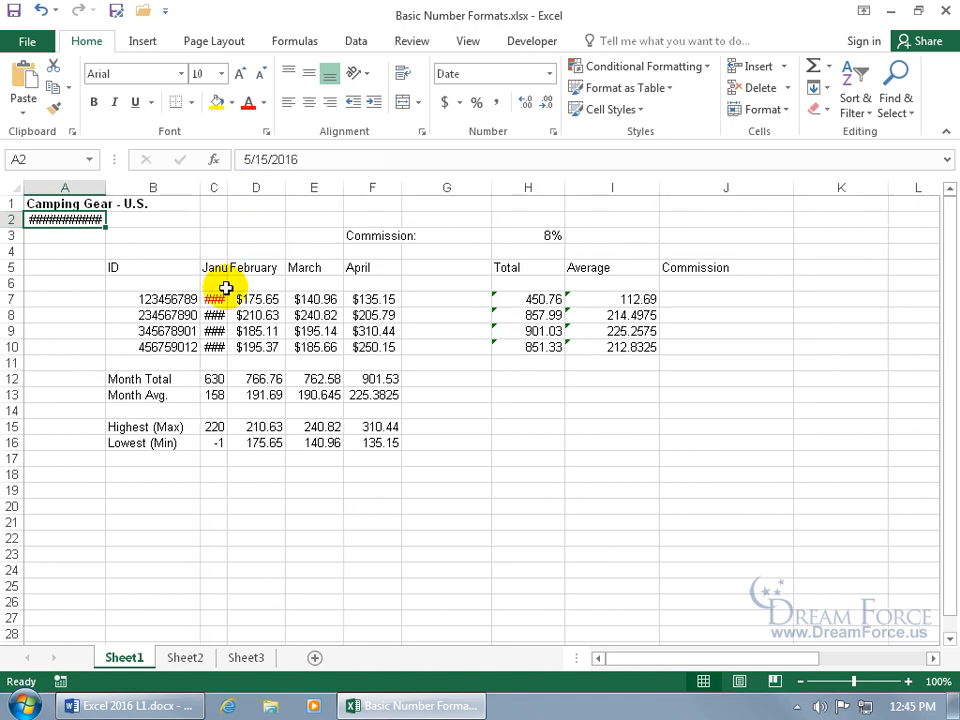
pyautogui.moveTo(219, 319)
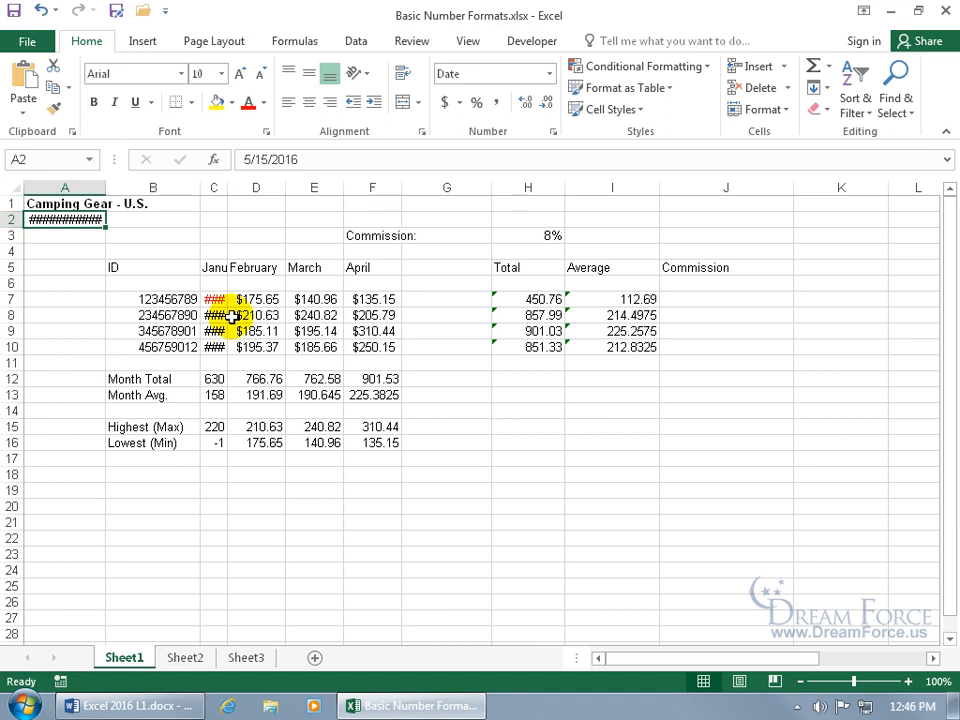
pyautogui.doubleClick(228, 189)
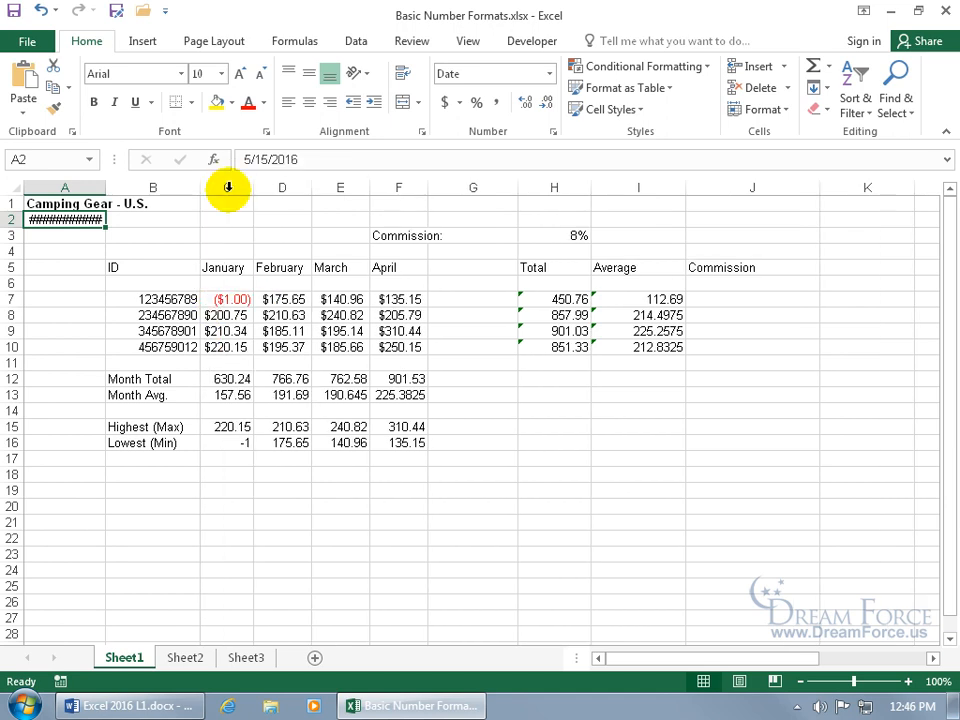
pyautogui.doubleClick(105, 189)
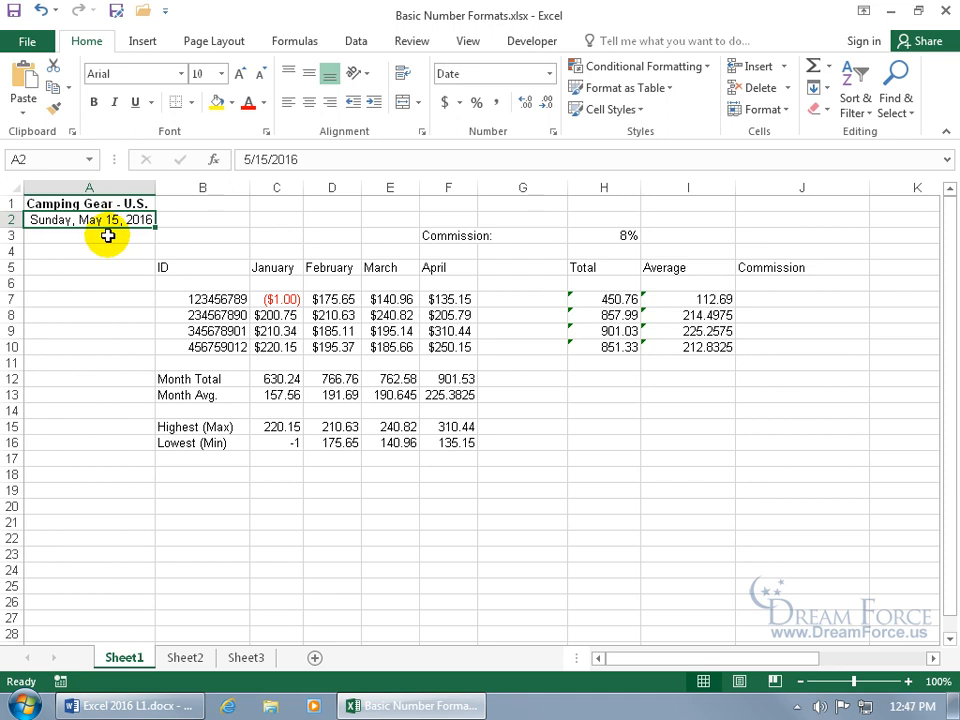
# Change the date format of cell A2 to the 3/14/12 type for English (United States).
pyautogui.rightClick(108, 217)
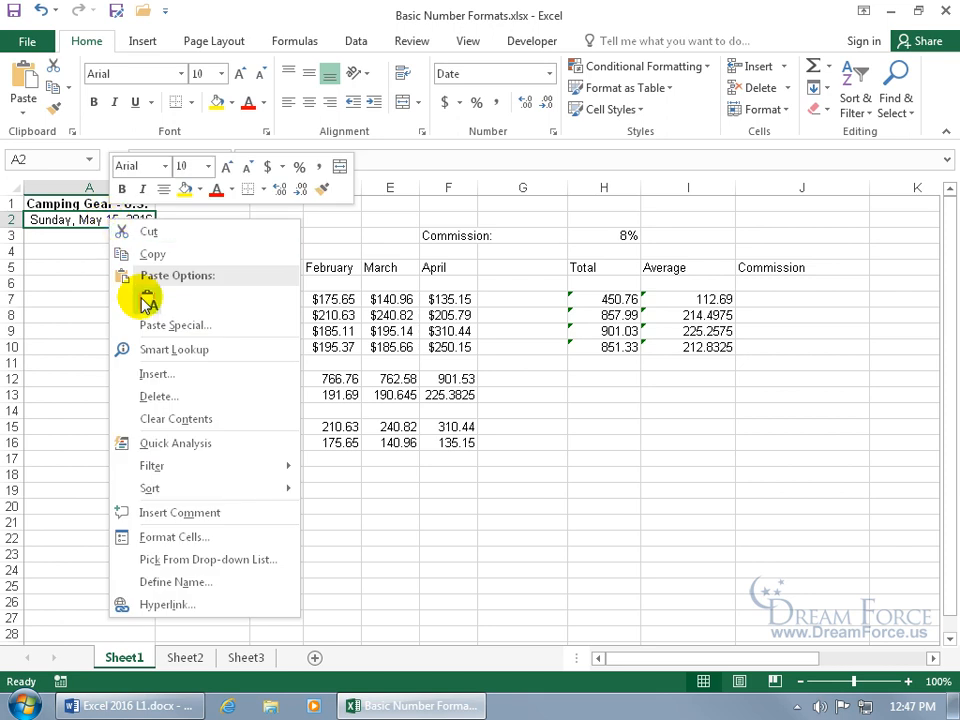
pyautogui.click(163, 536)
pyautogui.moveTo(180, 266); pyautogui.dragTo(424, 247)
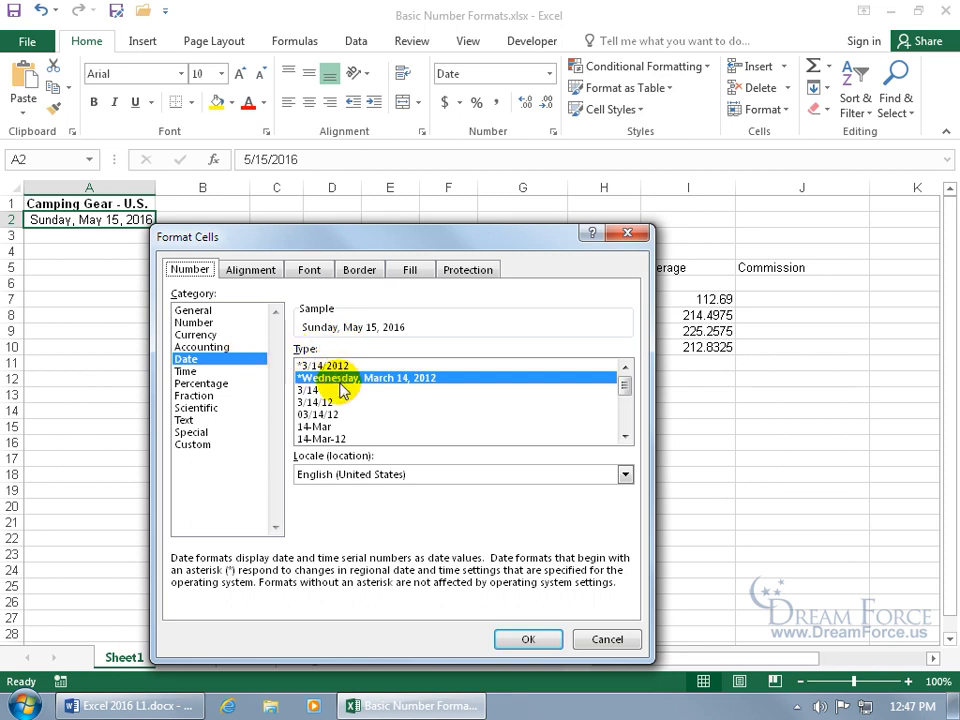
pyautogui.moveTo(626, 385); pyautogui.dragTo(629, 420)
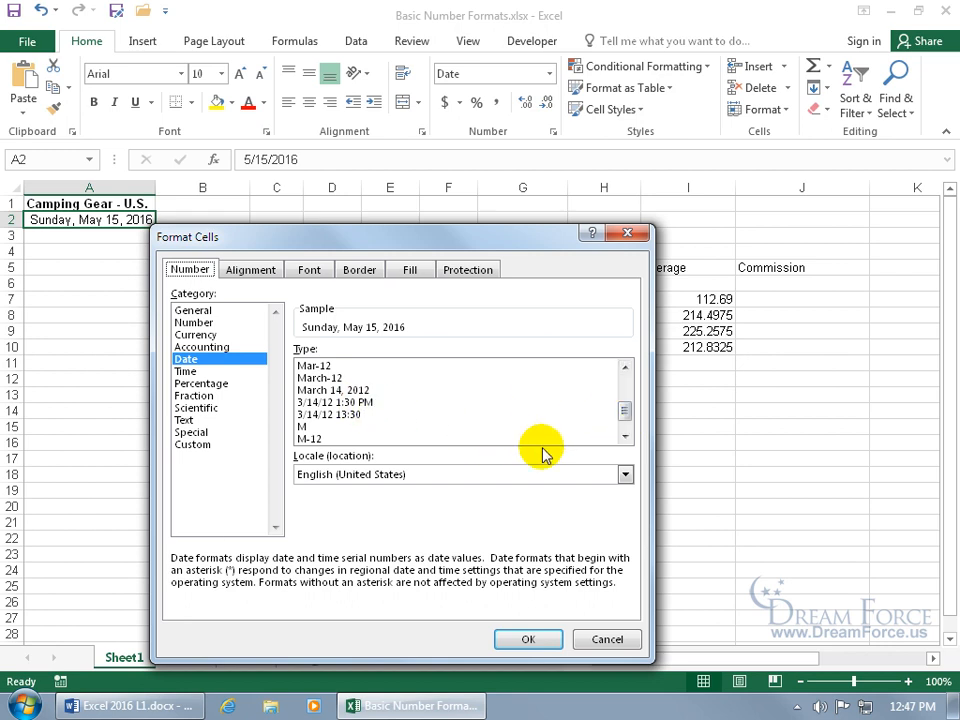
pyautogui.click(625, 474)
pyautogui.moveTo(626, 509); pyautogui.dragTo(625, 505)
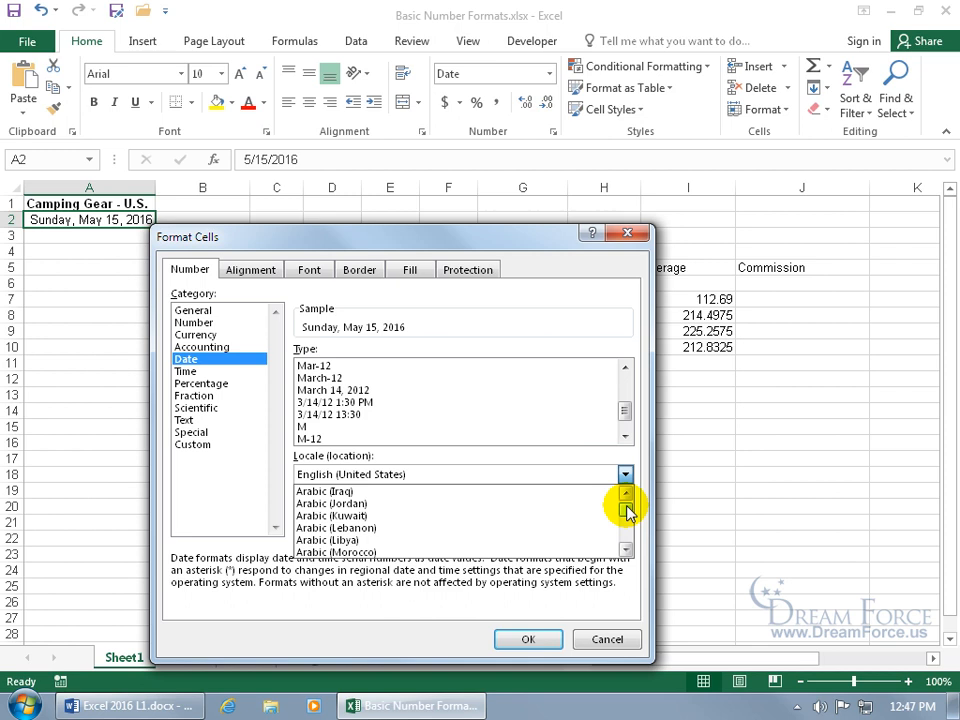
pyautogui.moveTo(626, 411); pyautogui.dragTo(628, 386)
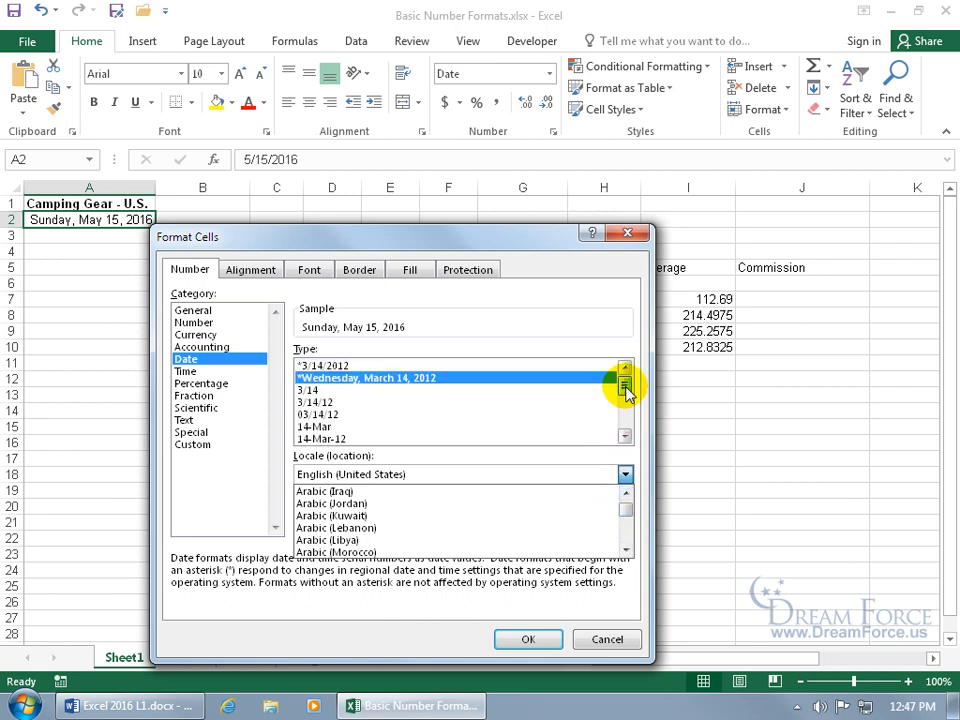
pyautogui.click(327, 402)
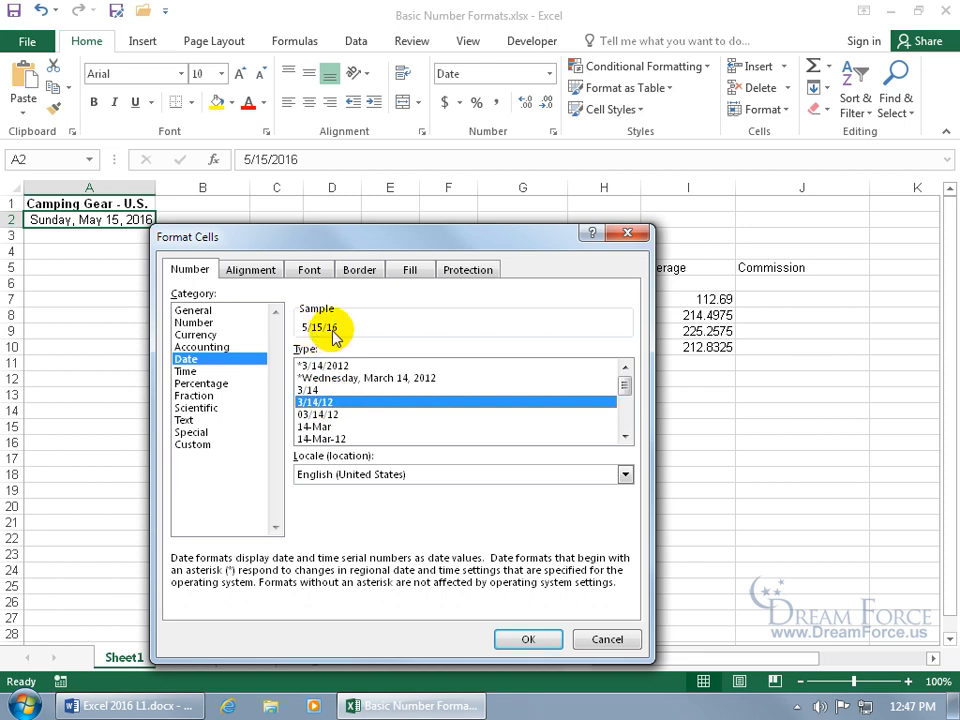
pyautogui.click(532, 638)
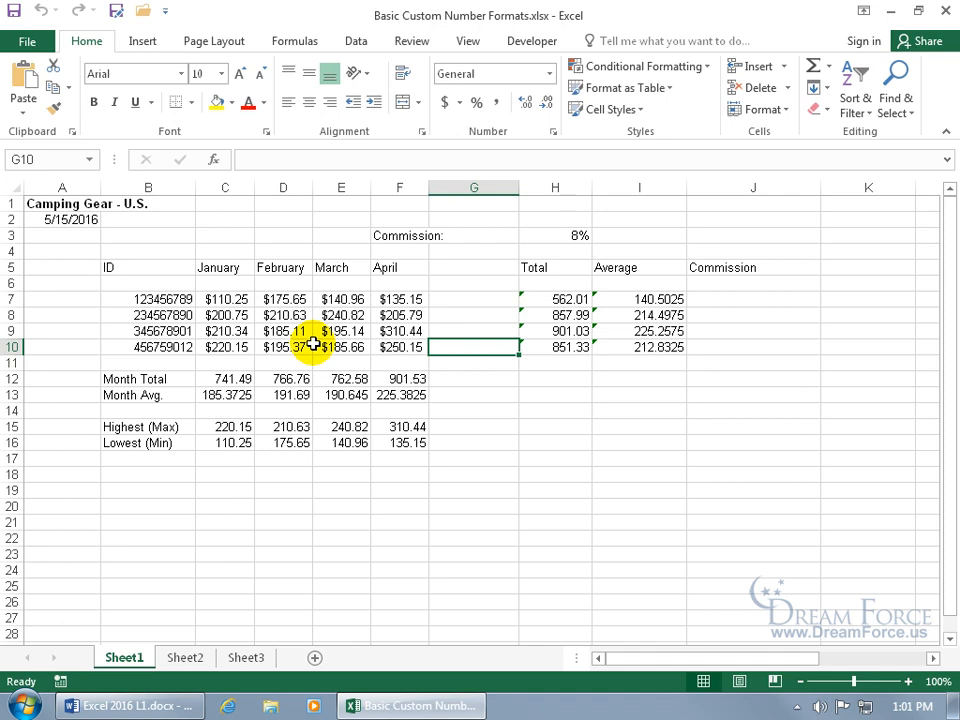
pyautogui.click(550, 74)
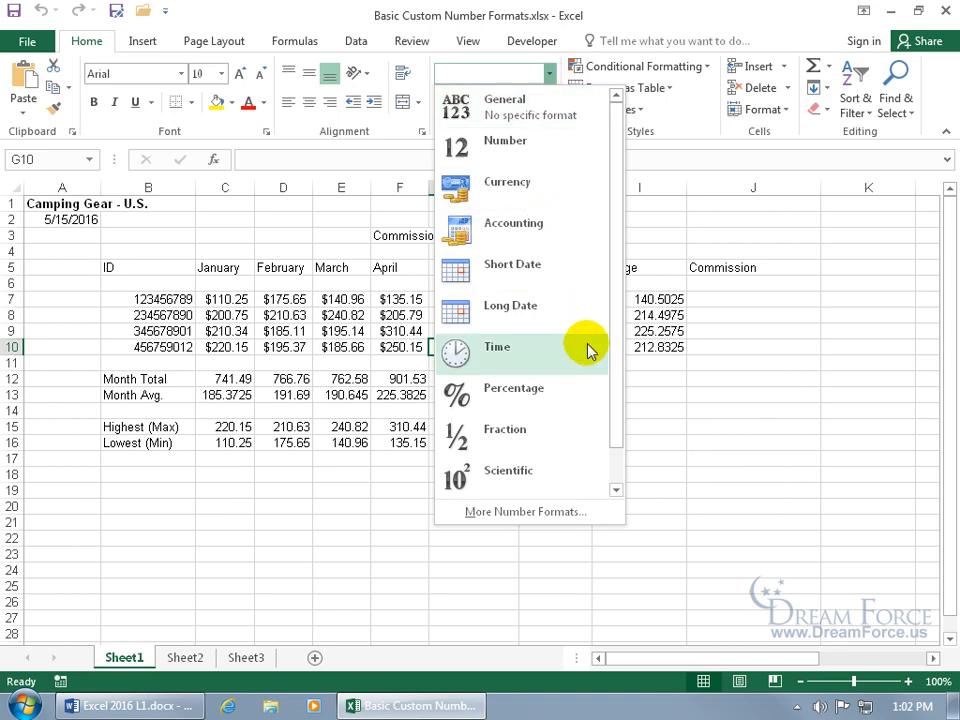
pyautogui.click(185, 316)
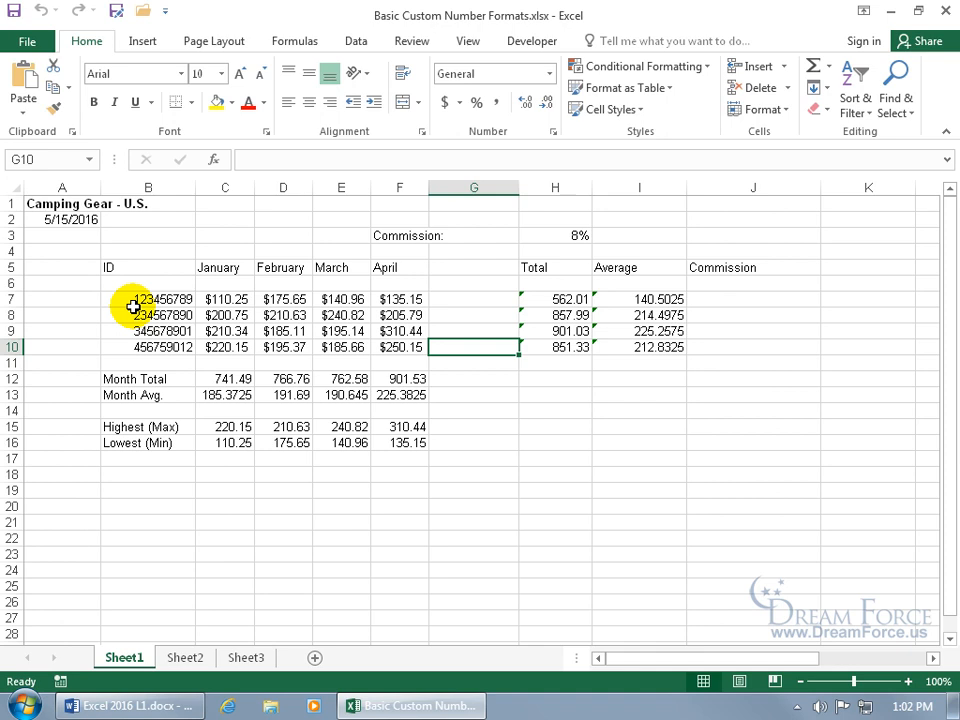
# Choose the Special format Social Security Number for the IDs in B7:B10.
pyautogui.moveTo(143, 298); pyautogui.dragTo(148, 343)
pyautogui.rightClick(156, 338)
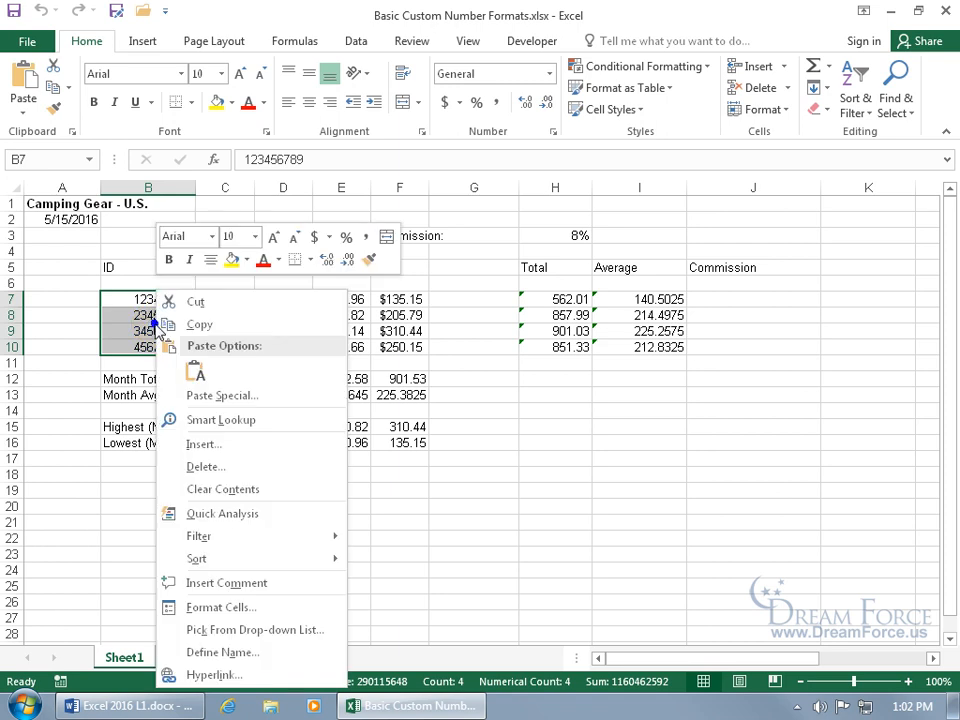
pyautogui.click(233, 607)
pyautogui.moveTo(228, 268); pyautogui.dragTo(407, 205)
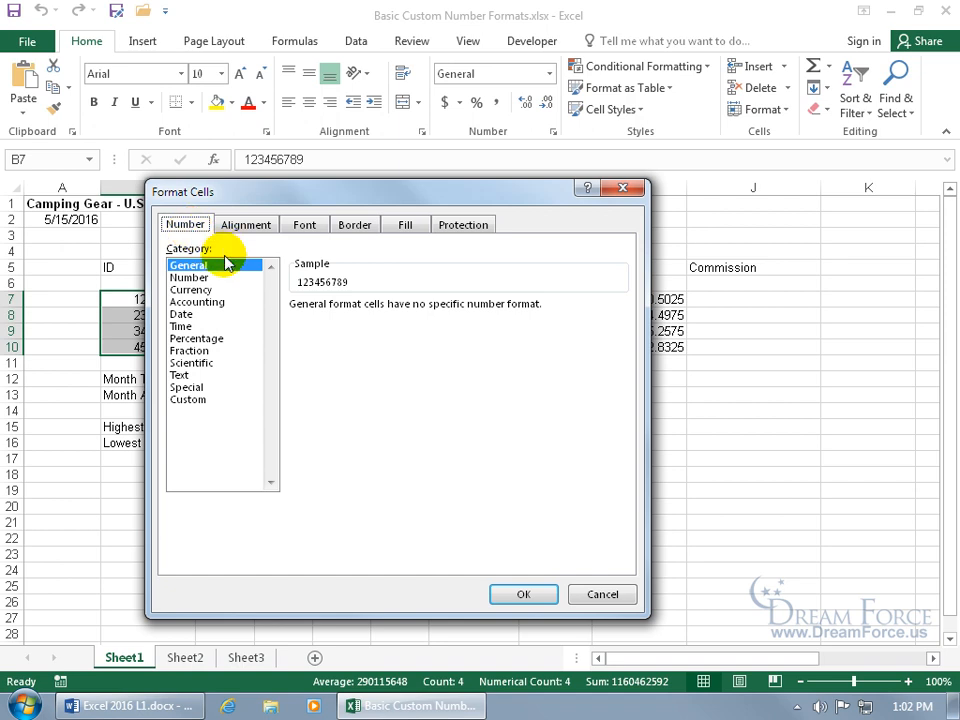
pyautogui.click(190, 387)
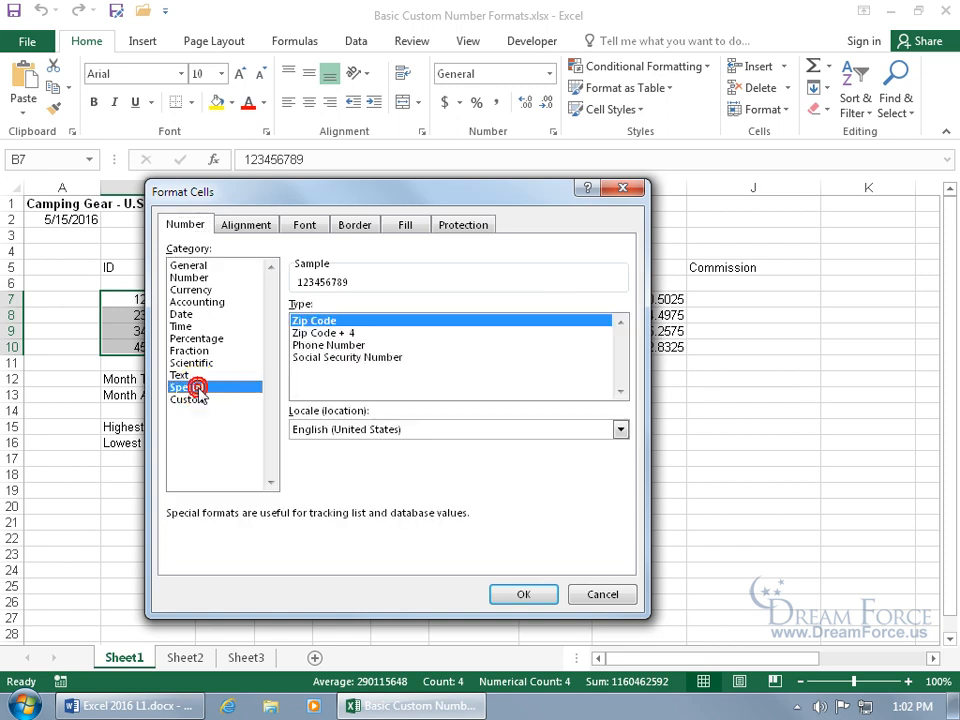
pyautogui.click(333, 359)
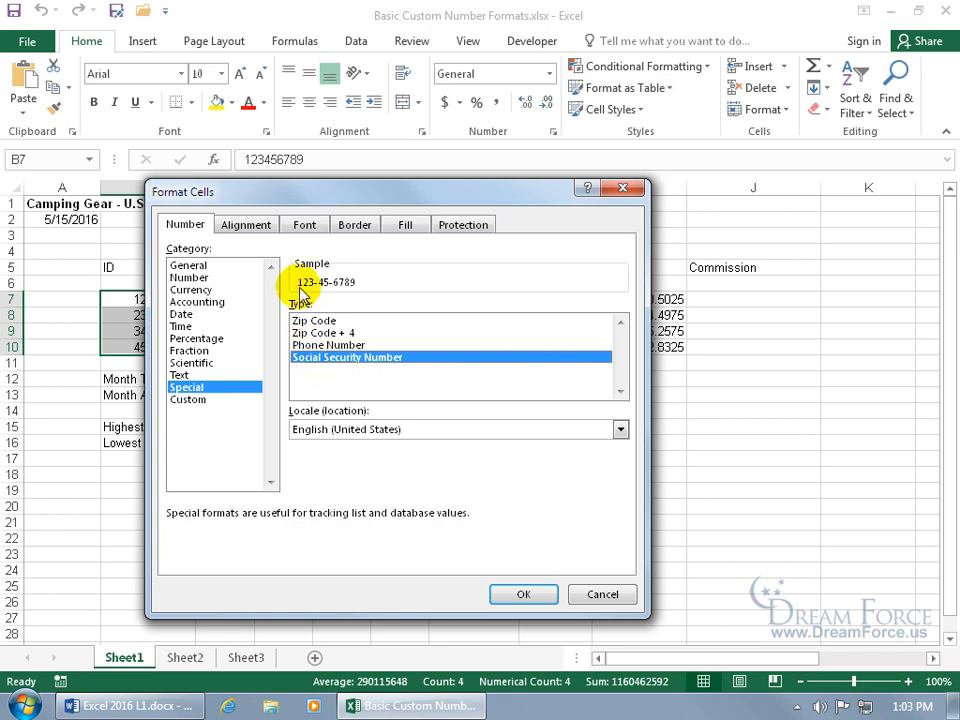
# Customize the format code of B7:B10 to "SS" 000-00-0000, apply it, and check the underlying value of cell B7.
pyautogui.click(203, 403)
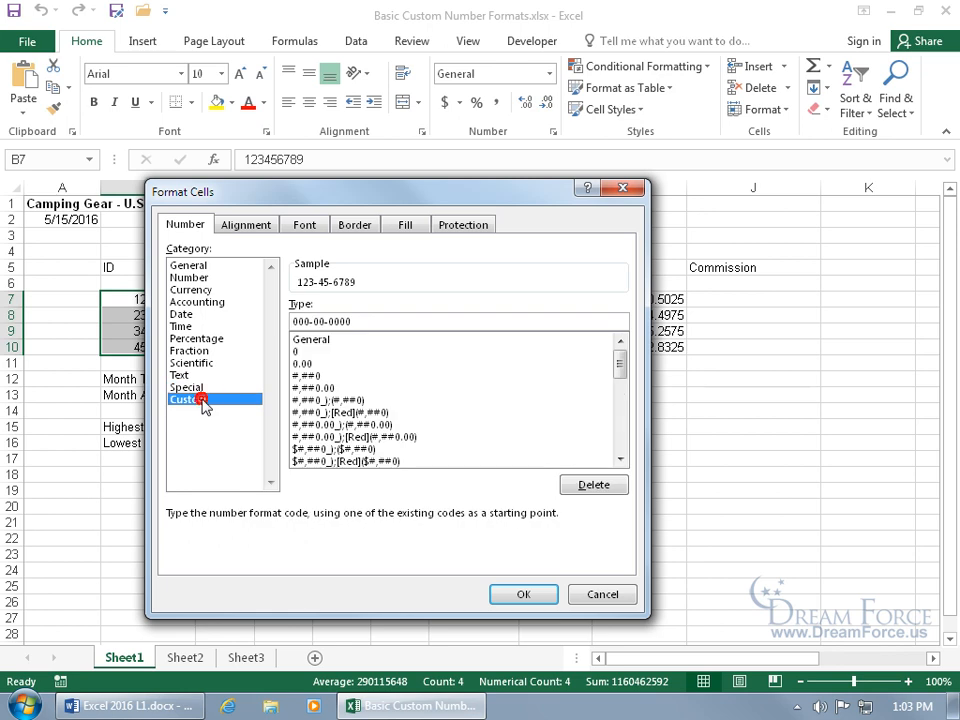
pyautogui.click(291, 321)
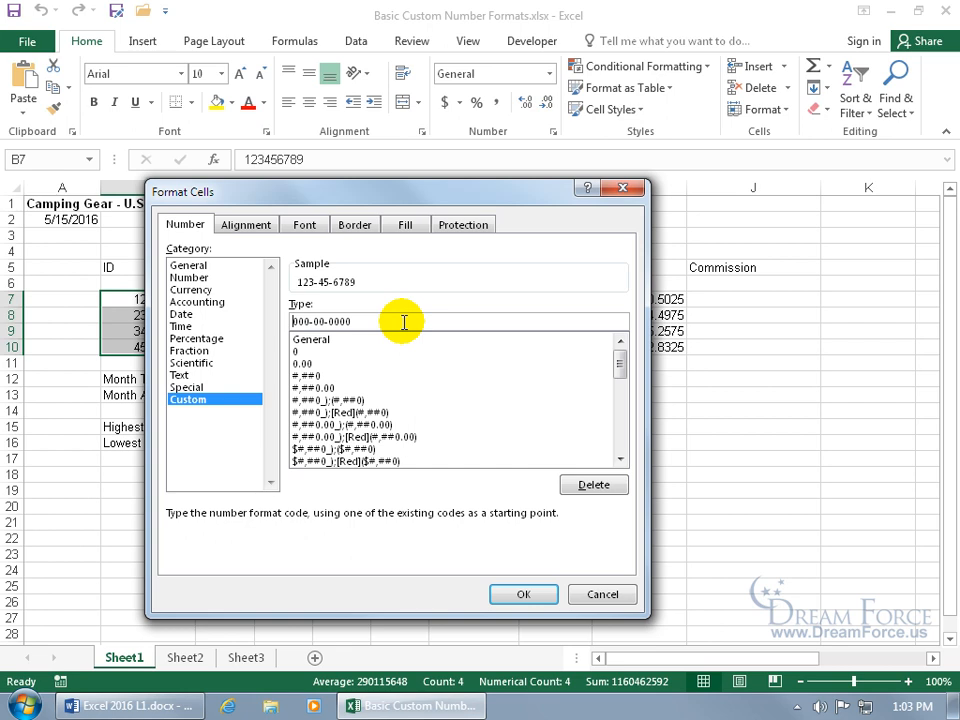
pyautogui.write('"SS"')
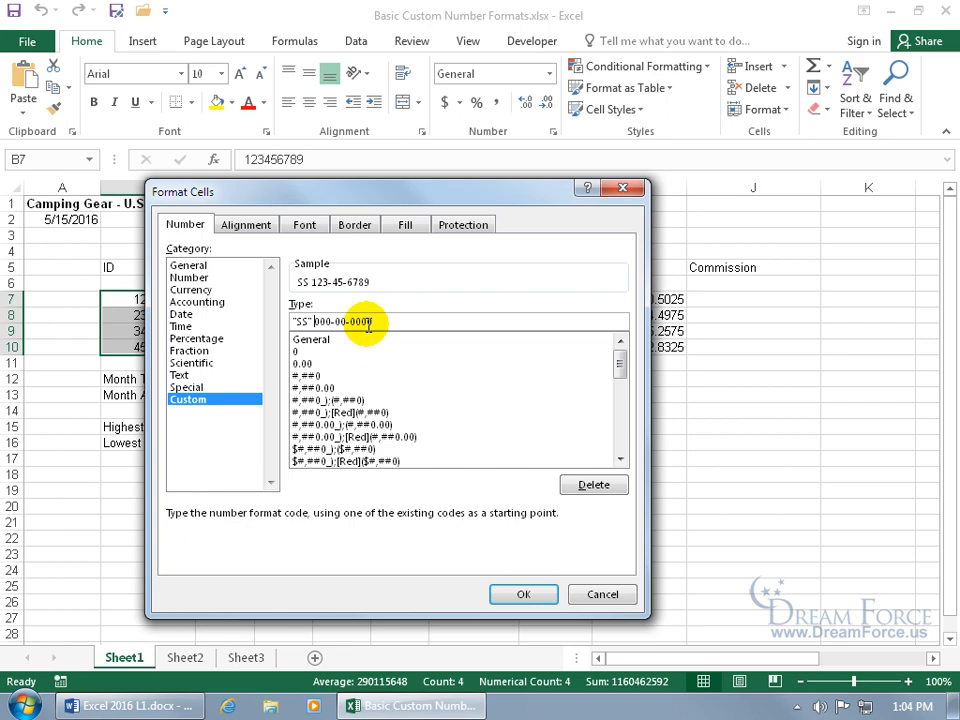
pyautogui.click(518, 596)
pyautogui.click(70, 368)
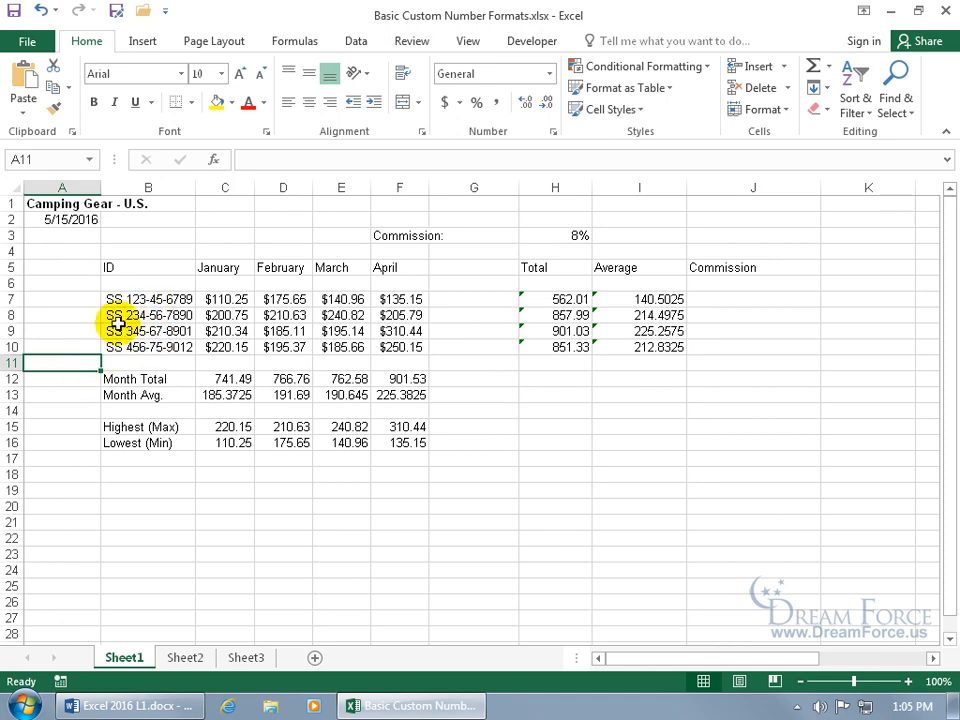
pyautogui.click(157, 299)
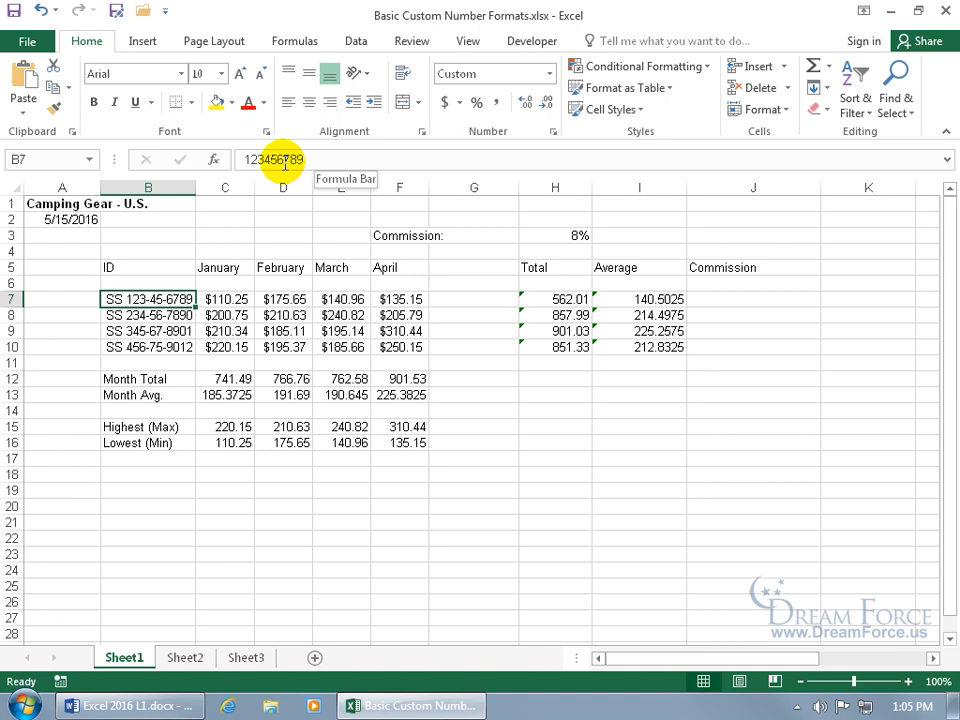
# Enter a new nine-digit ID number in cell B19.
pyautogui.click(170, 488)
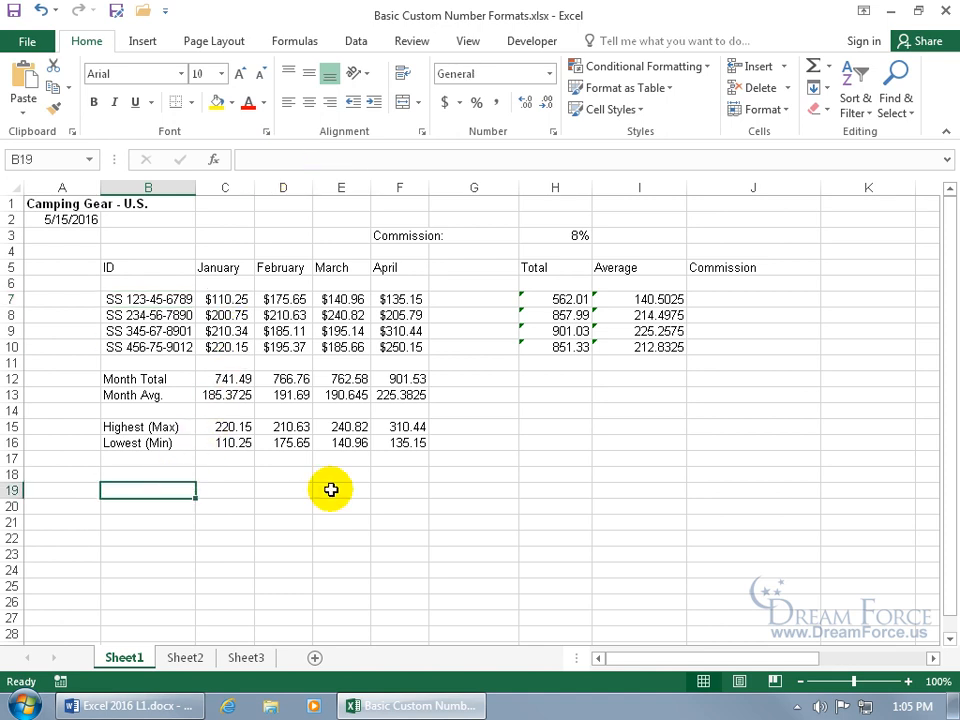
pyautogui.write('45')
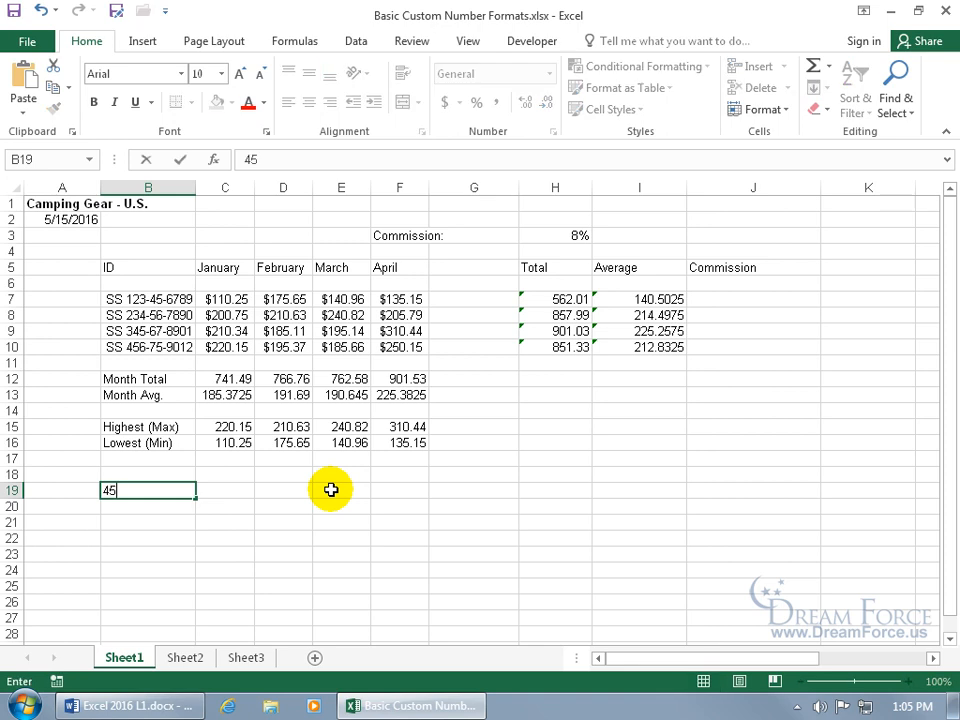
pyautogui.write('1256659')
pyautogui.press('Return')
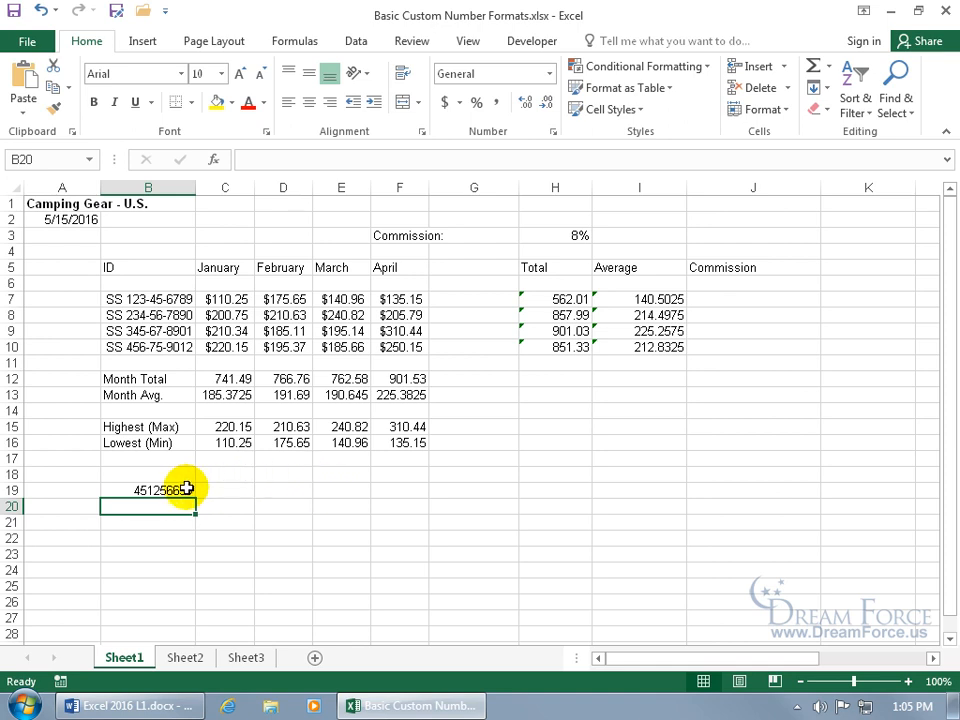
# Try copying cell B10 and pasting only its formatting onto cell B19, and undo the paste.
pyautogui.click(161, 345)
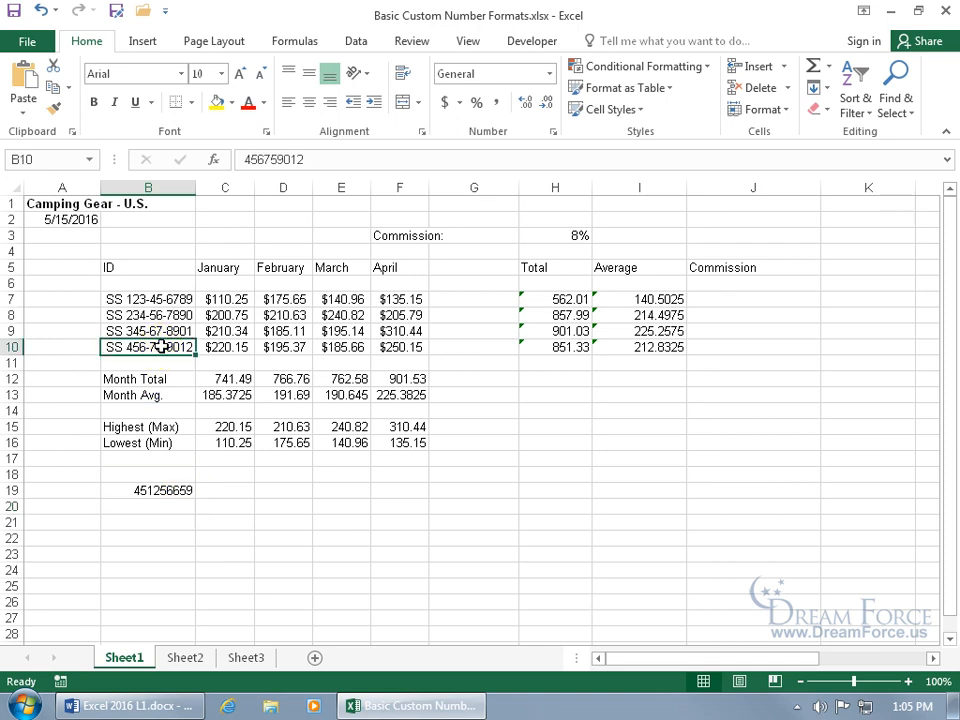
pyautogui.rightClick(161, 346)
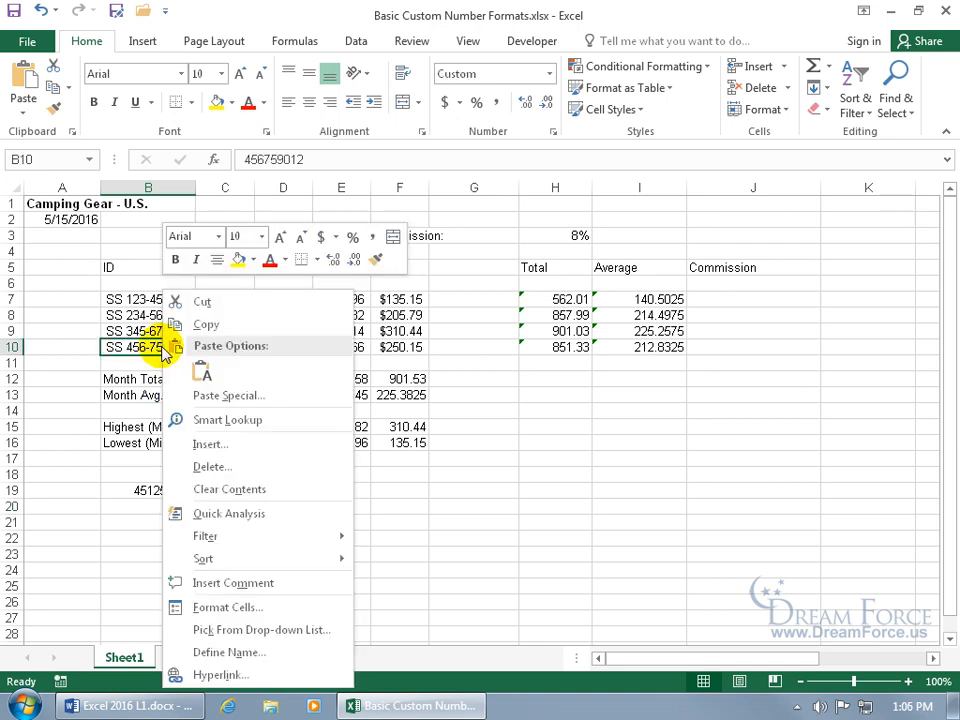
pyautogui.click(224, 326)
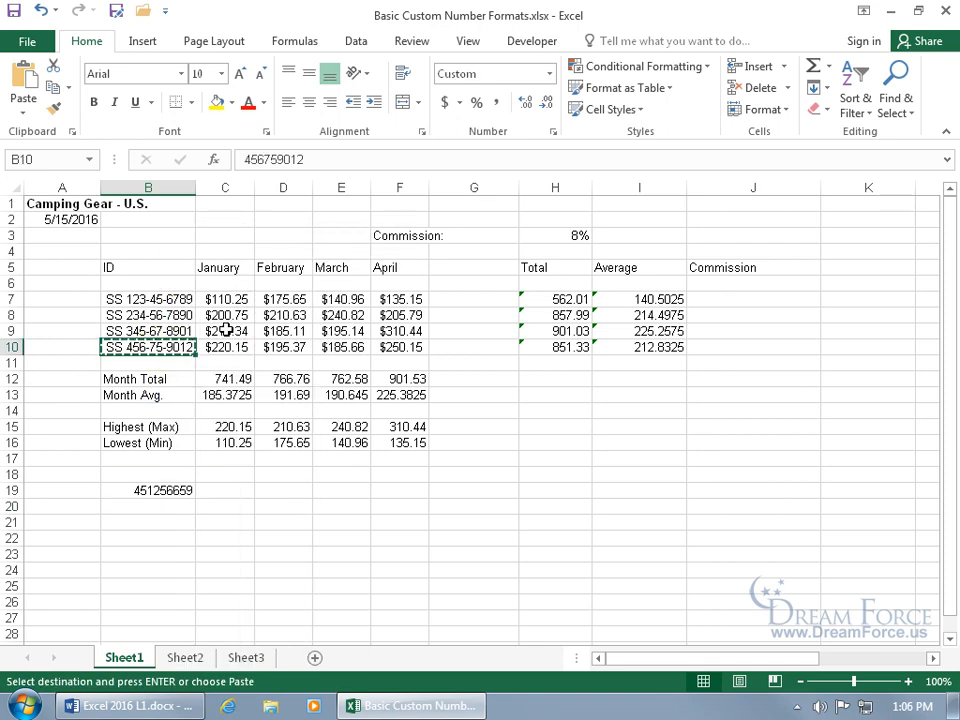
pyautogui.rightClick(167, 489)
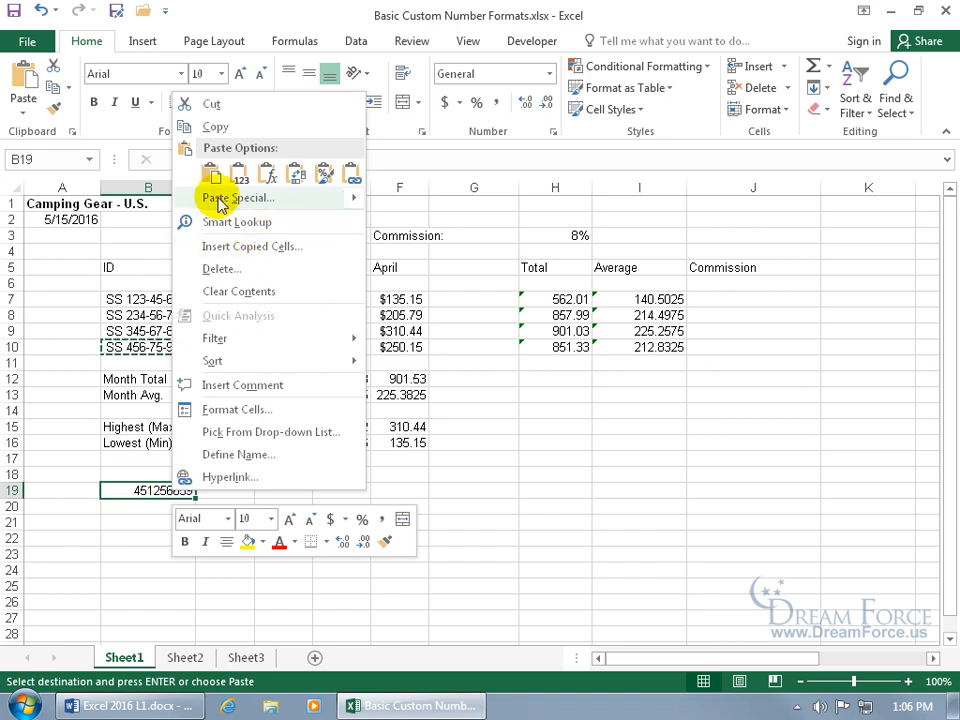
pyautogui.moveTo(220, 203)
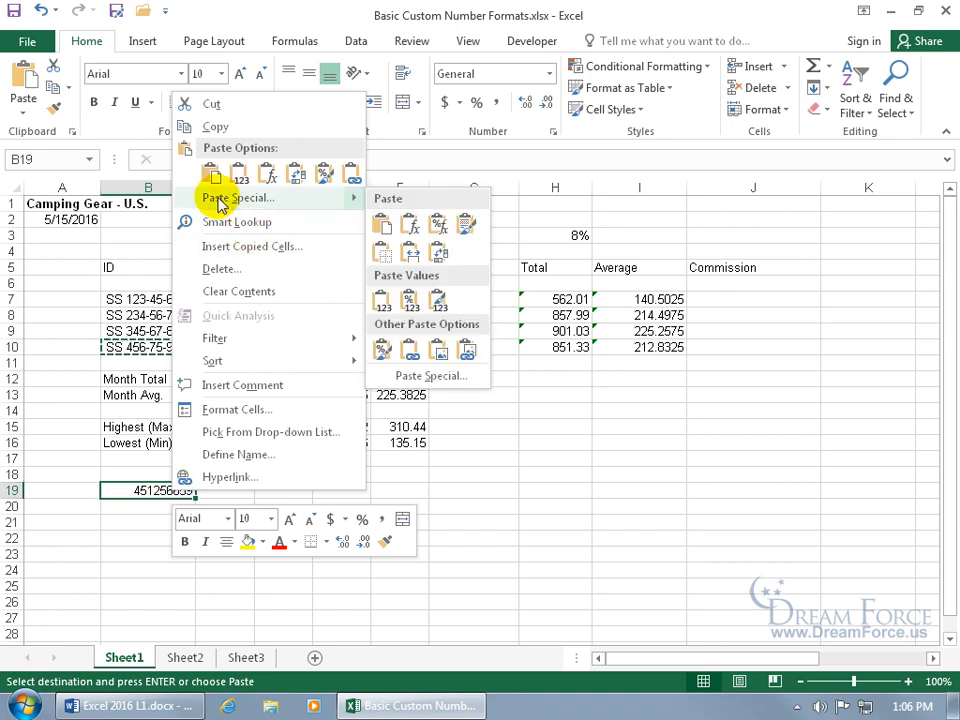
pyautogui.click(324, 177)
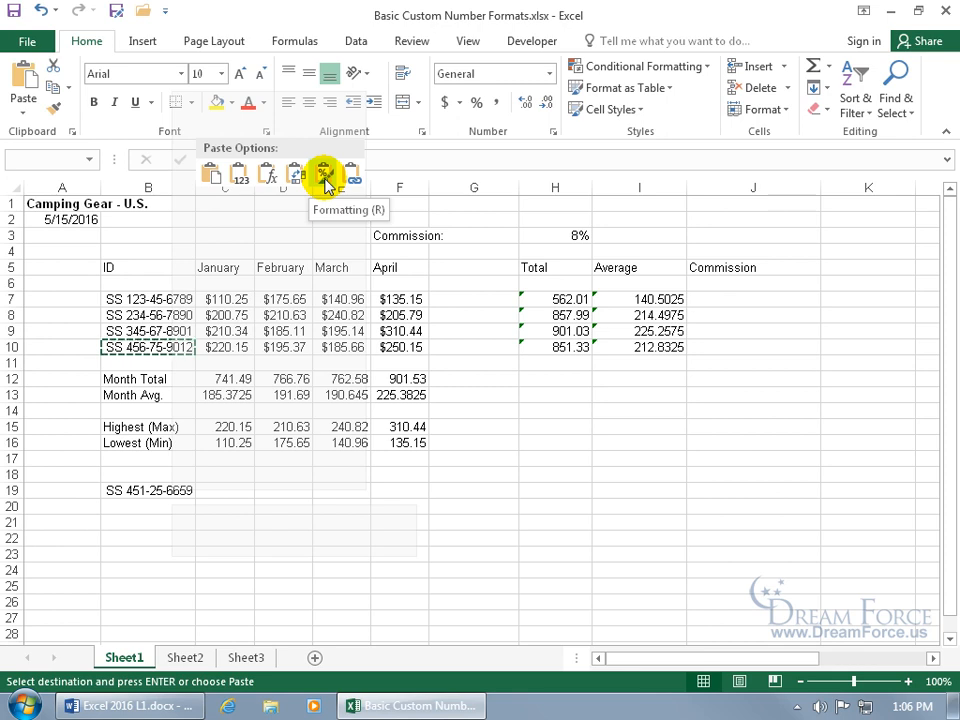
pyautogui.click(324, 177)
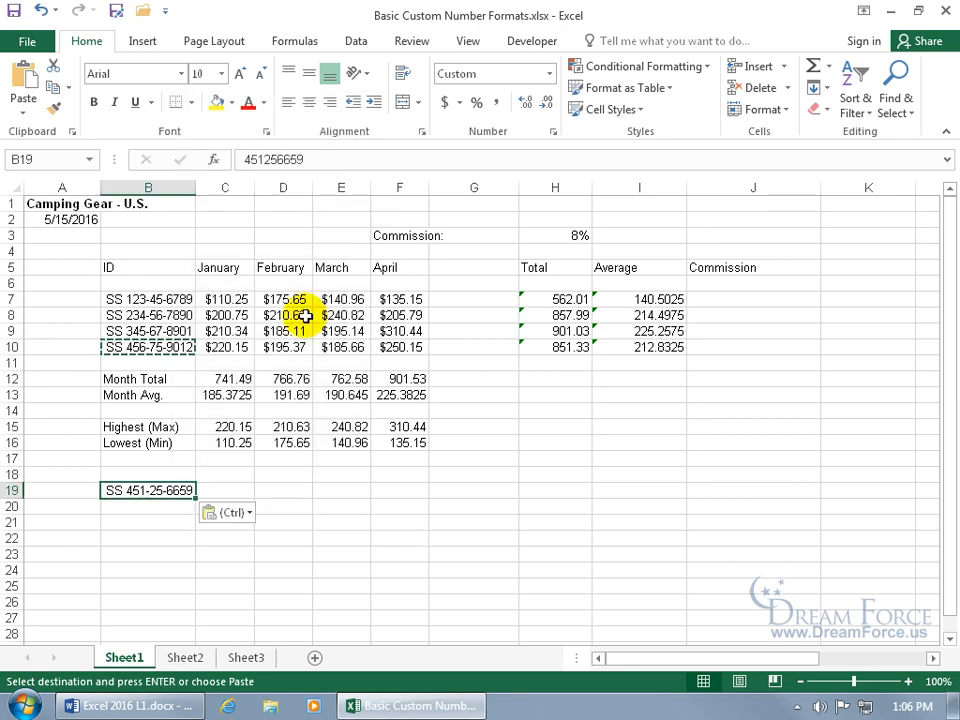
pyautogui.click(148, 507)
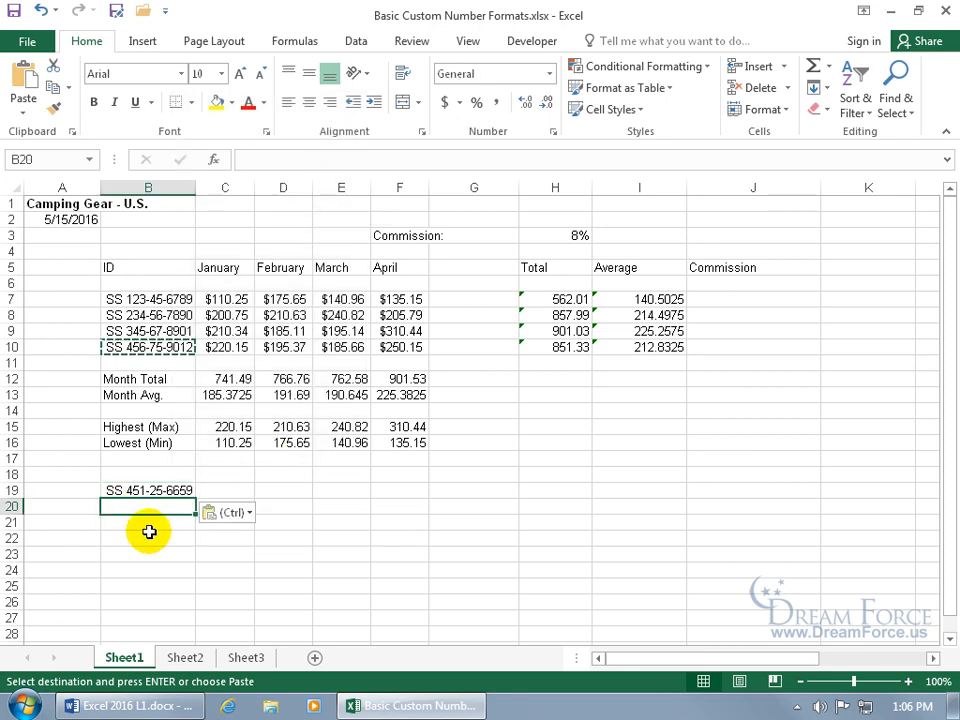
pyautogui.click(40, 10)
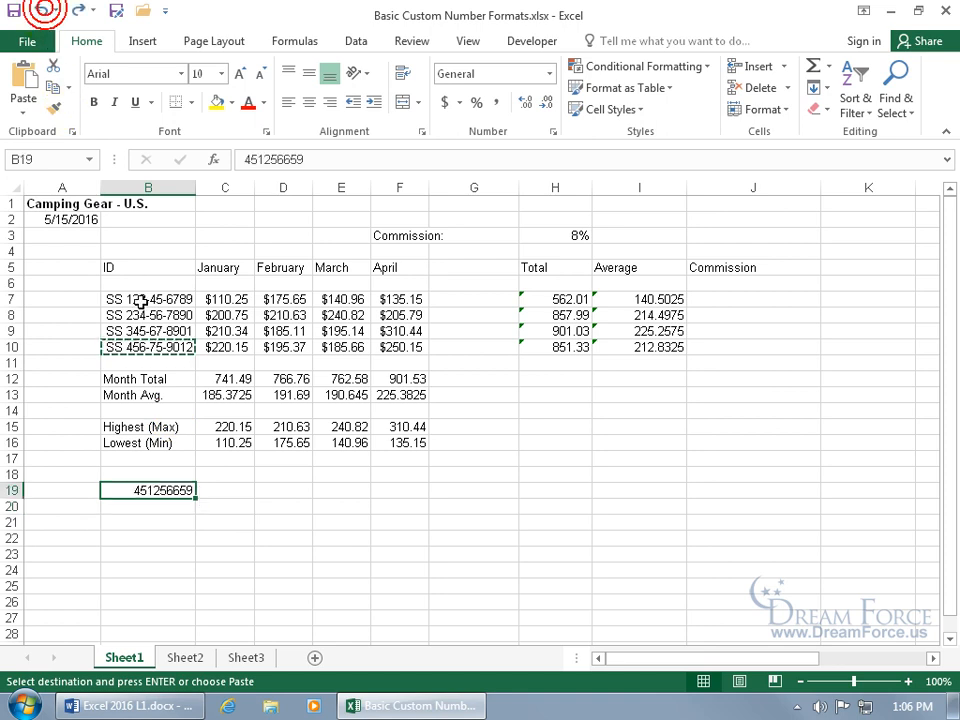
# Apply the existing custom number format "SS" 000-00-0000 to cell B19.
pyautogui.rightClick(168, 490)
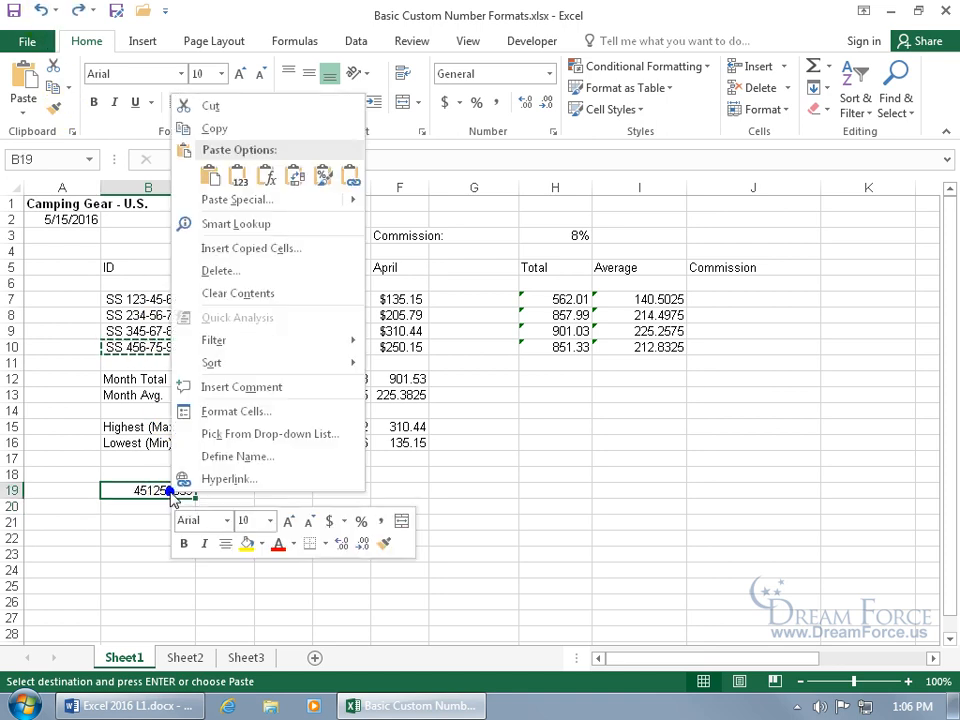
pyautogui.click(228, 411)
pyautogui.moveTo(150, 195); pyautogui.dragTo(360, 190)
pyautogui.click(242, 394)
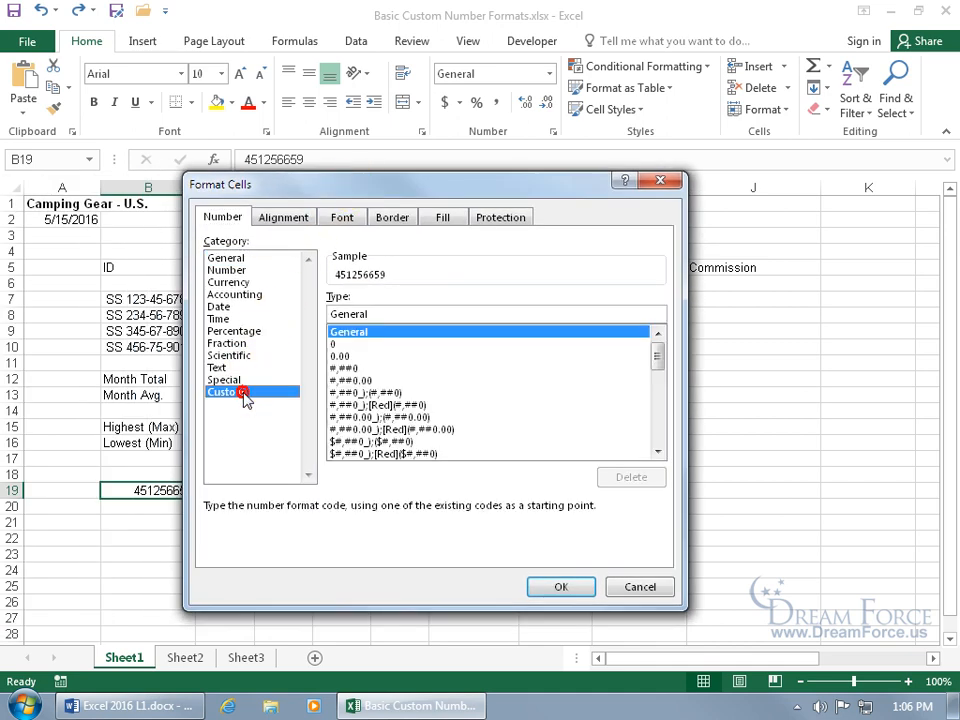
pyautogui.moveTo(660, 354); pyautogui.dragTo(658, 429)
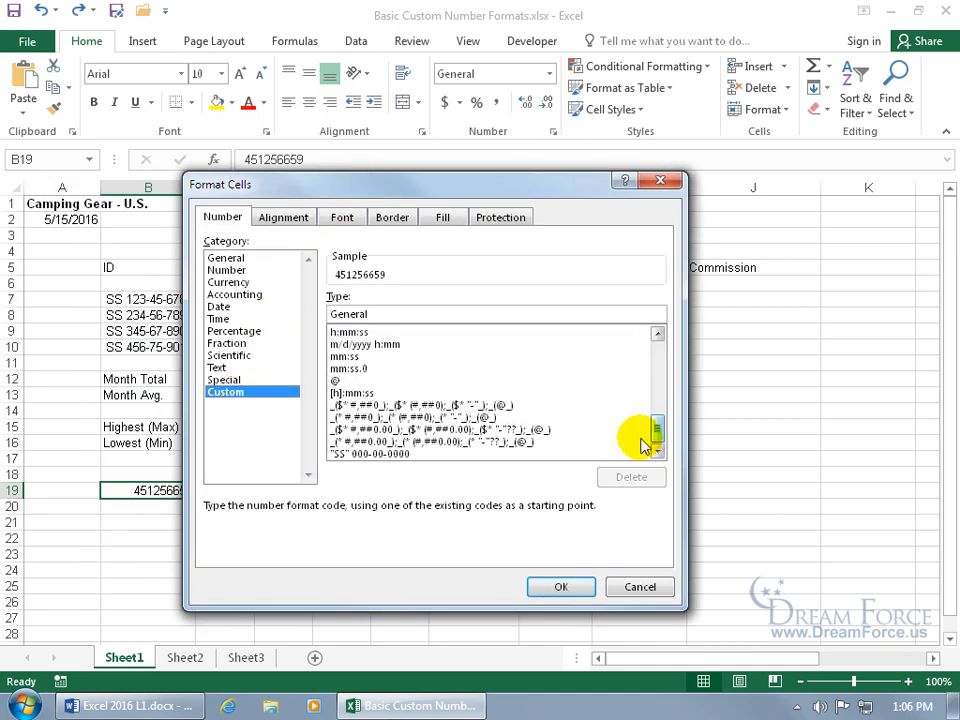
pyautogui.click(416, 454)
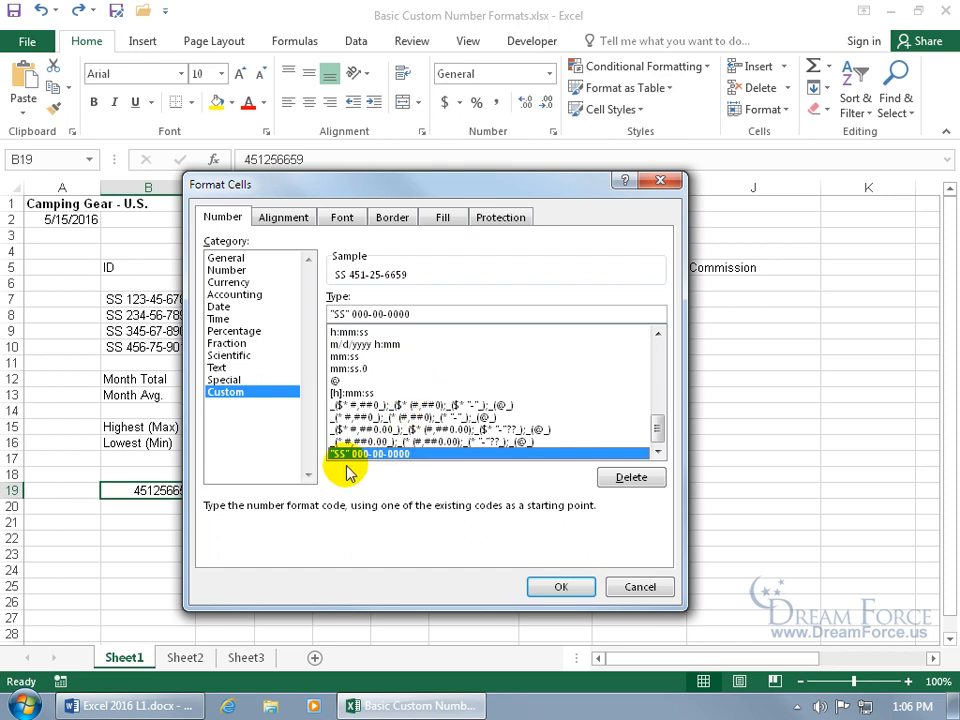
pyautogui.click(561, 587)
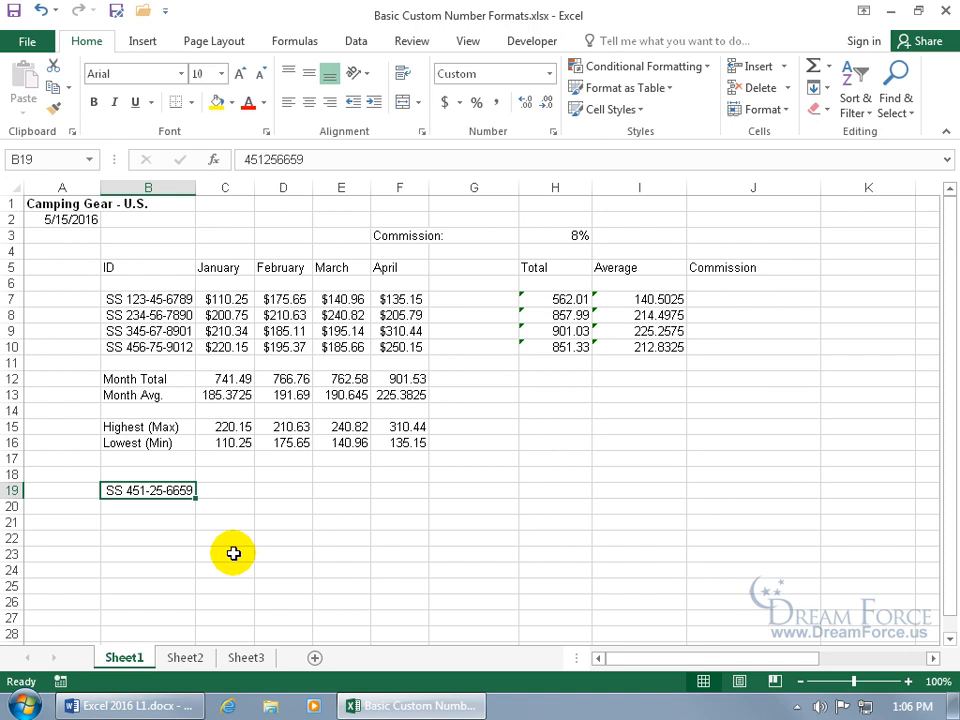
# Set the Find and Replace search format to the custom number format "SS" 000-00-0000.
pyautogui.click(242, 364)
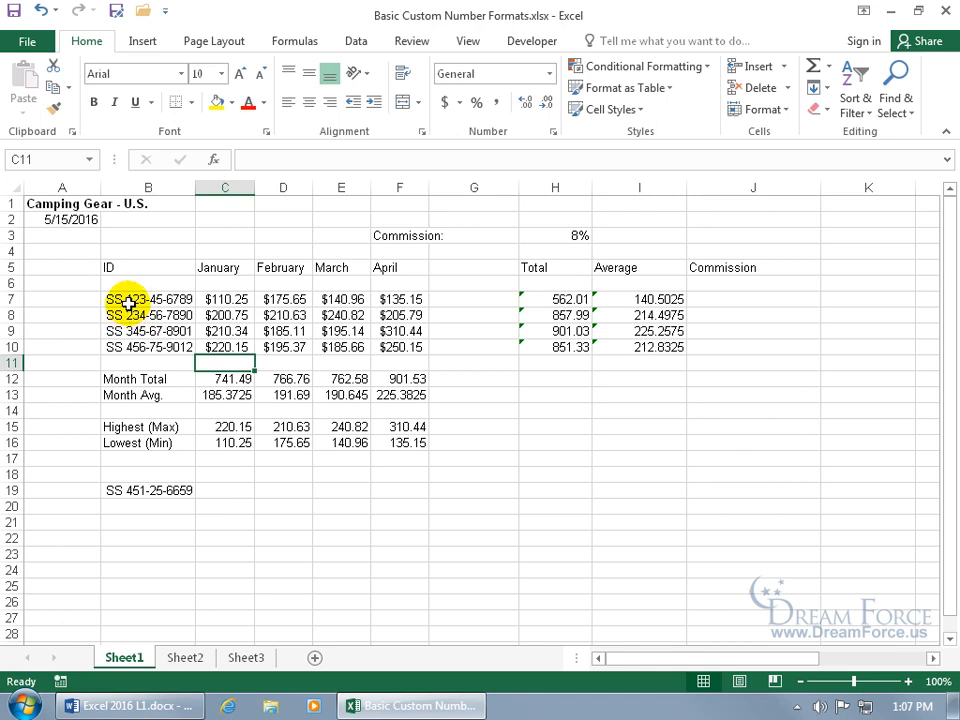
pyautogui.hotkey('ctrl', 'f')
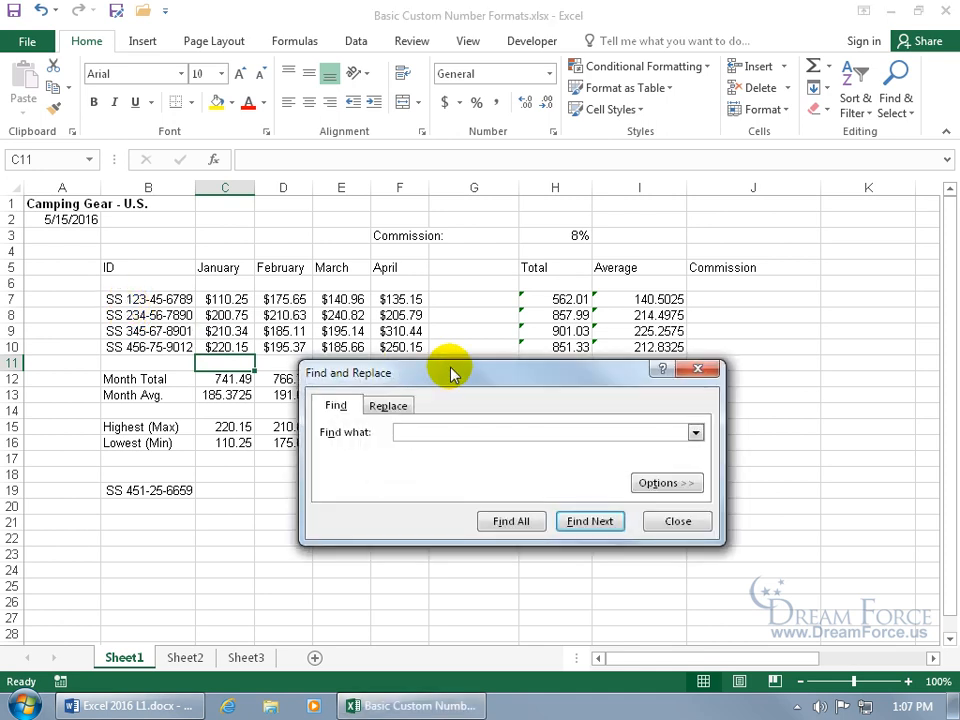
pyautogui.moveTo(458, 380); pyautogui.dragTo(428, 271)
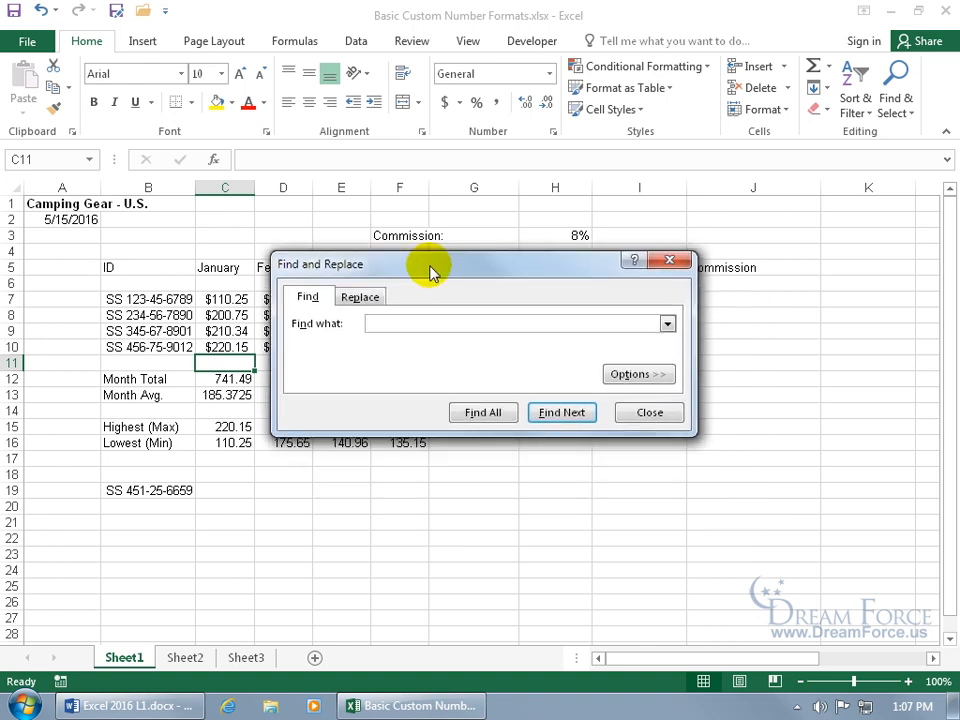
pyautogui.click(636, 372)
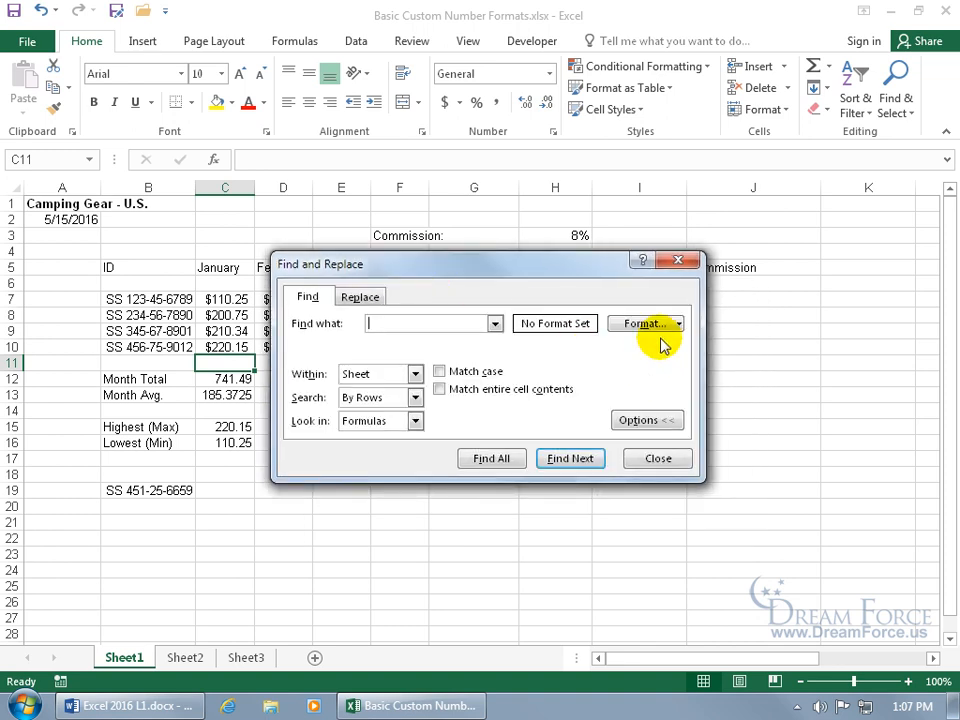
pyautogui.click(646, 326)
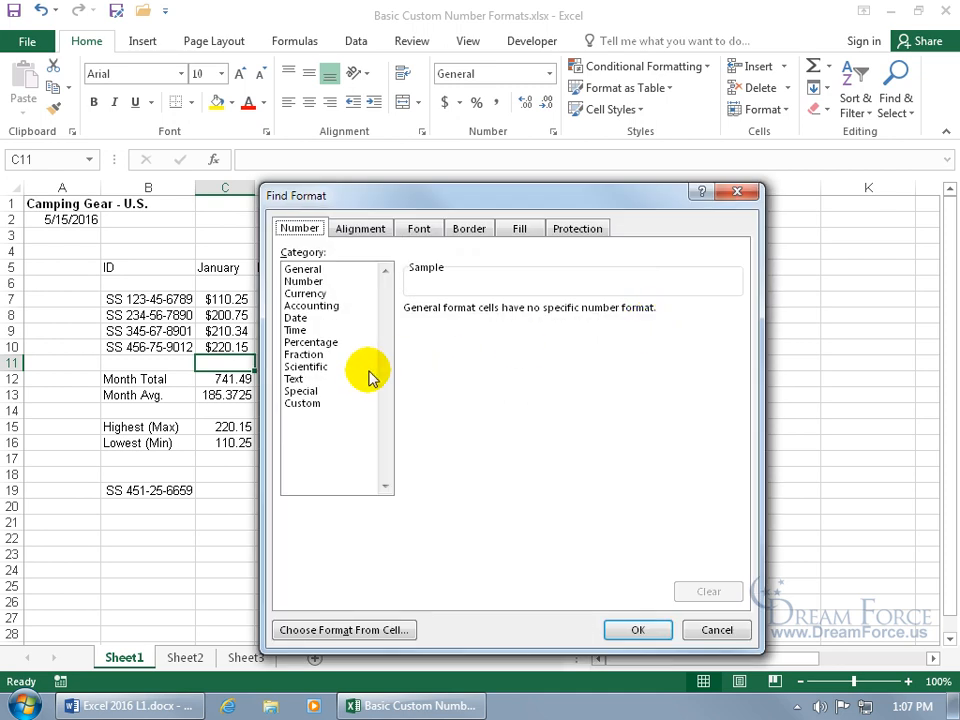
pyautogui.click(307, 403)
pyautogui.moveTo(735, 362); pyautogui.dragTo(734, 440)
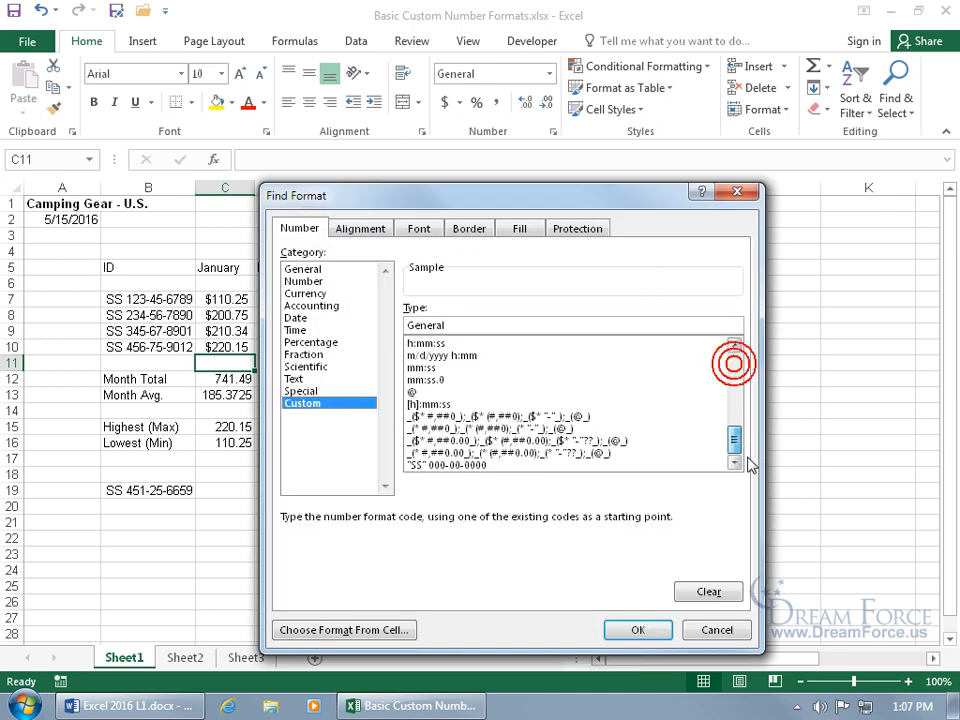
pyautogui.click(430, 465)
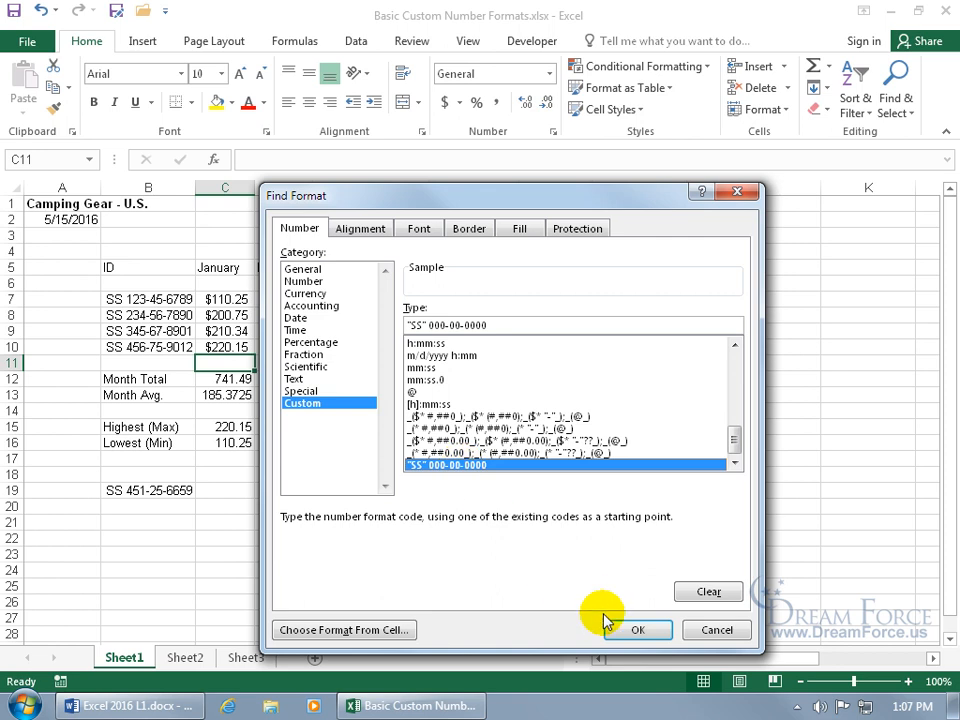
pyautogui.click(637, 630)
# Set the replacement format to the custom number format "EID" 000-00-0000, based on the existing "SS" 000-00-0000 code.
pyautogui.click(360, 297)
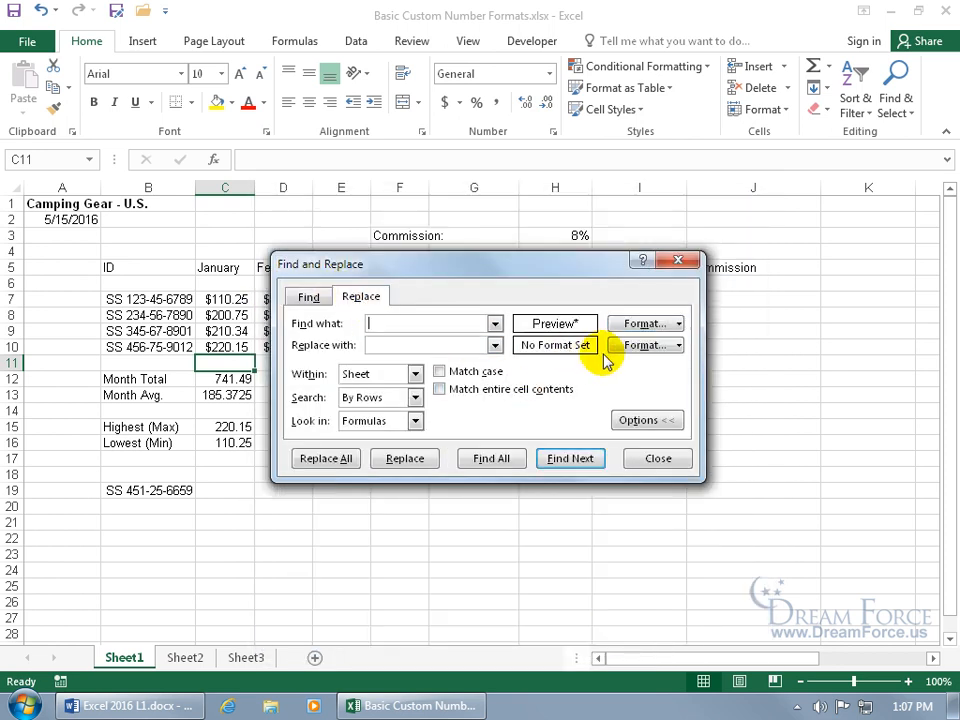
pyautogui.click(644, 345)
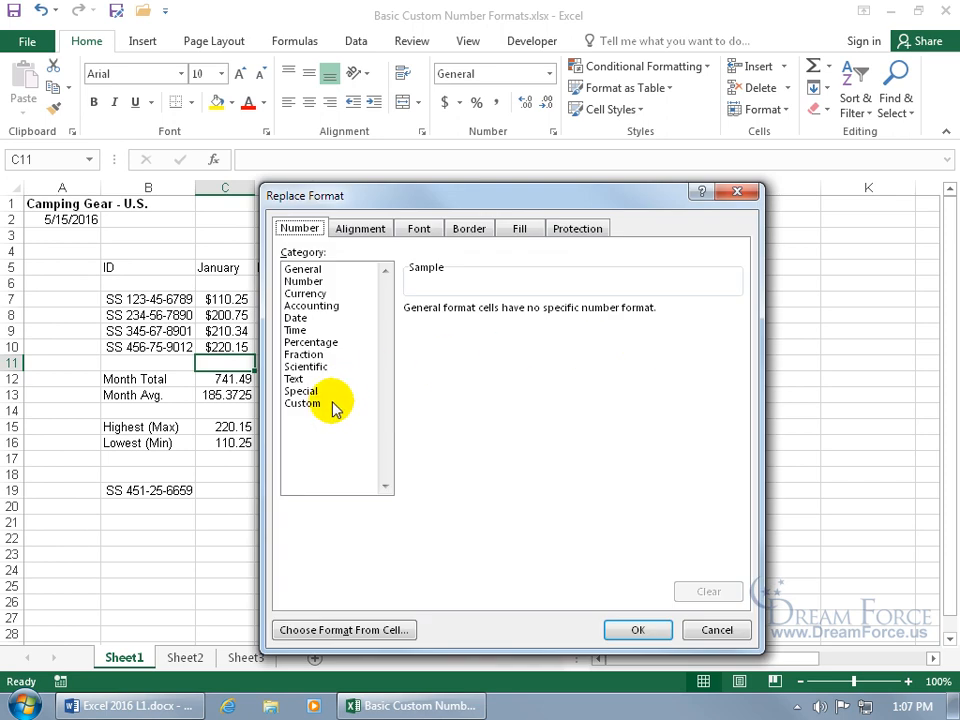
pyautogui.click(305, 403)
pyautogui.moveTo(733, 366); pyautogui.dragTo(735, 440)
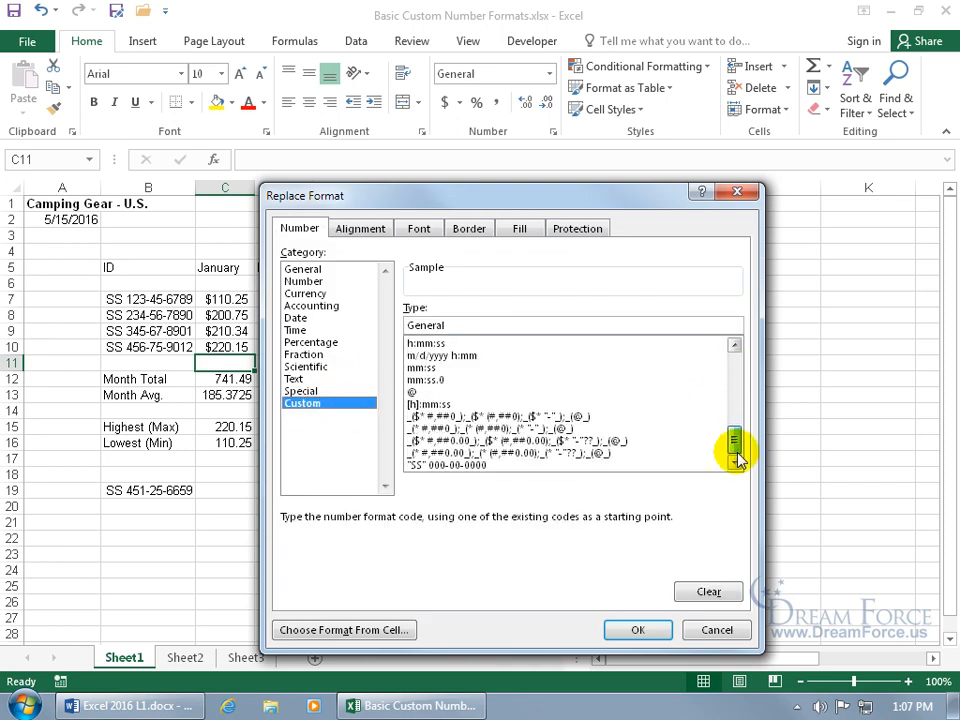
pyautogui.click(466, 465)
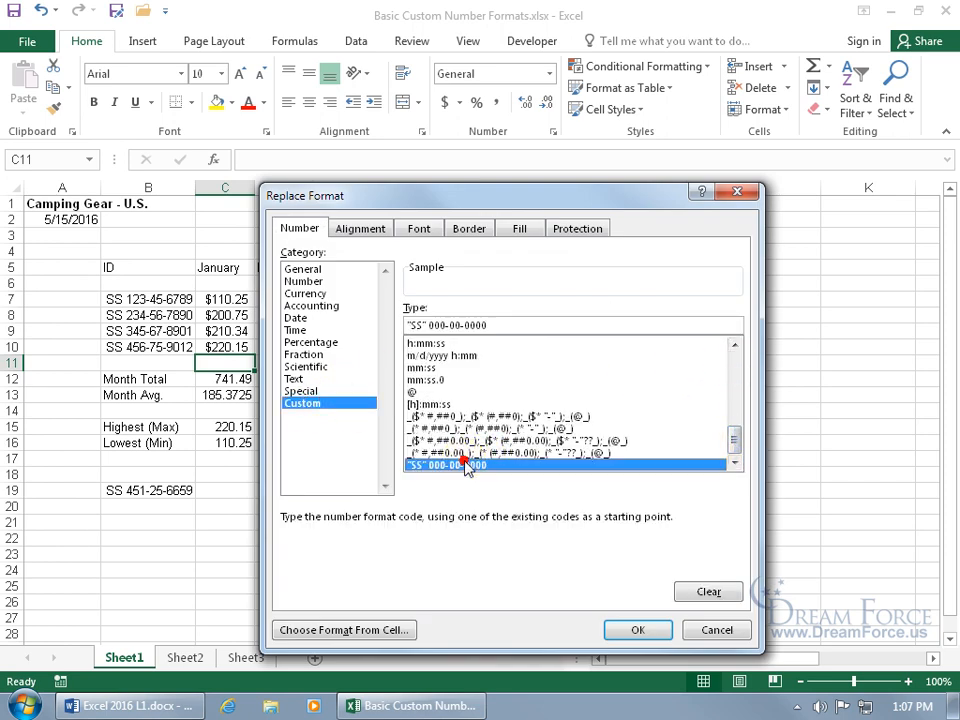
pyautogui.click(418, 325)
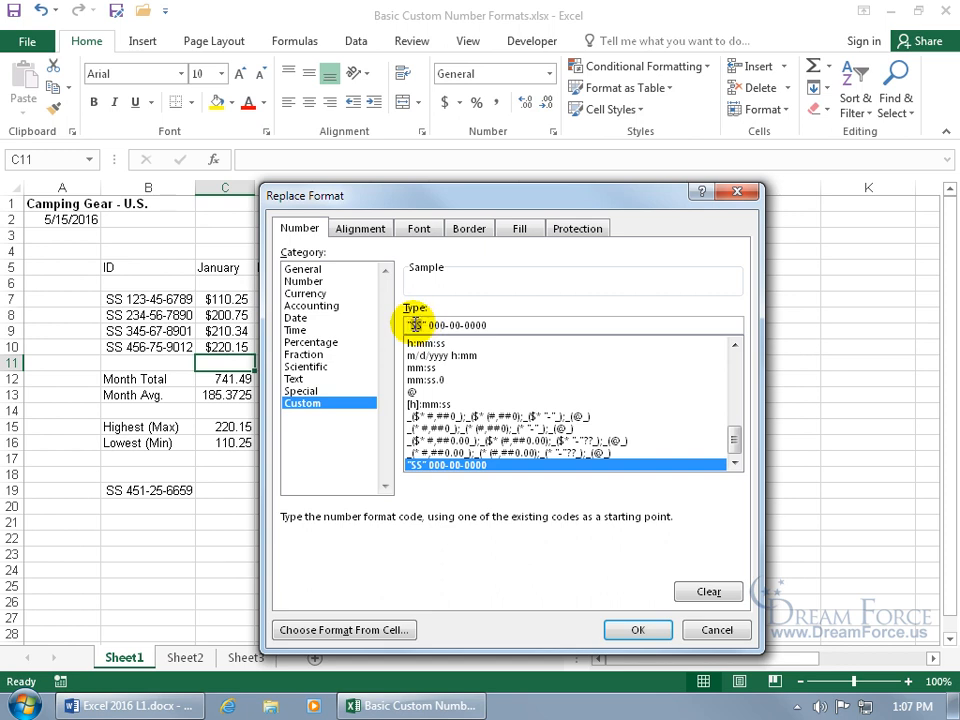
pyautogui.doubleClick(416, 325)
pyautogui.write('ID')
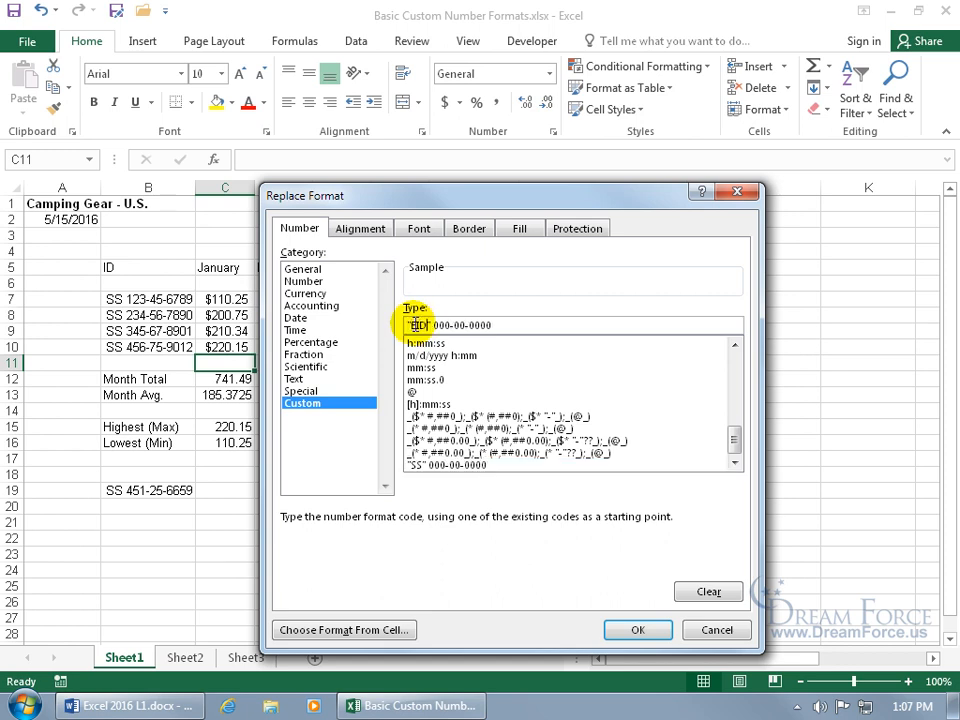
pyautogui.click(641, 631)
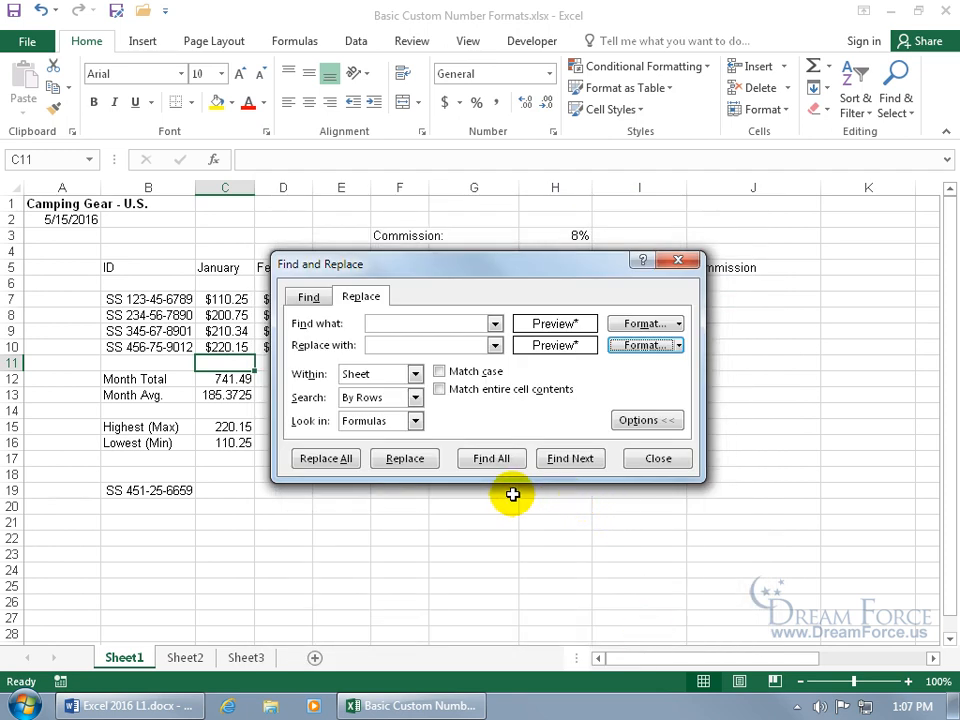
# Replace the number format in cell B19, replace it in all remaining matching cells, and close Find and Replace.
pyautogui.click(553, 461)
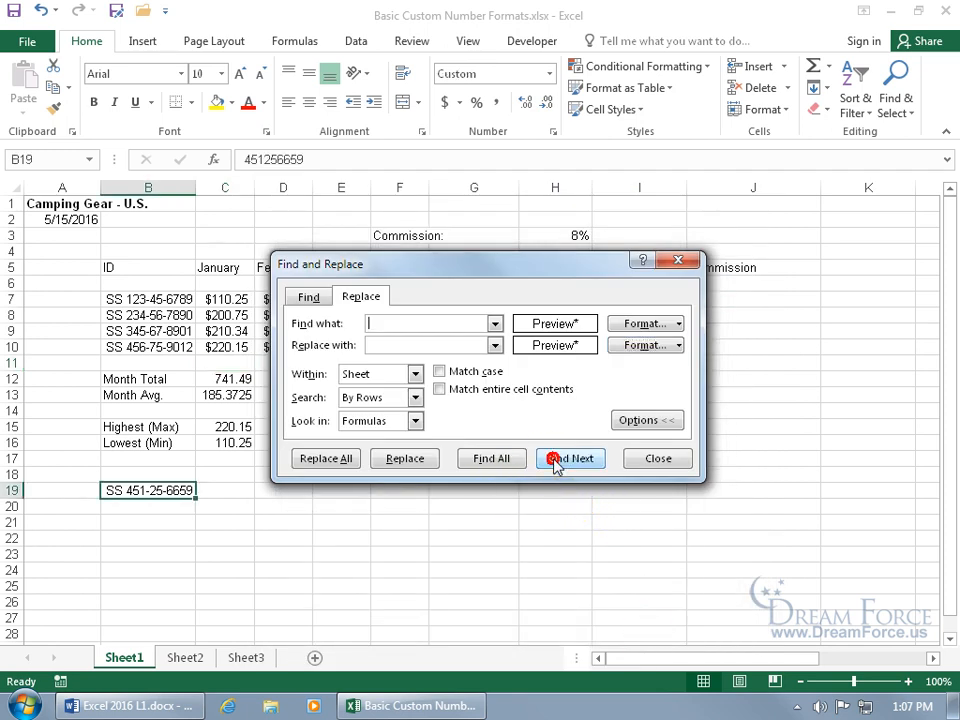
pyautogui.click(400, 461)
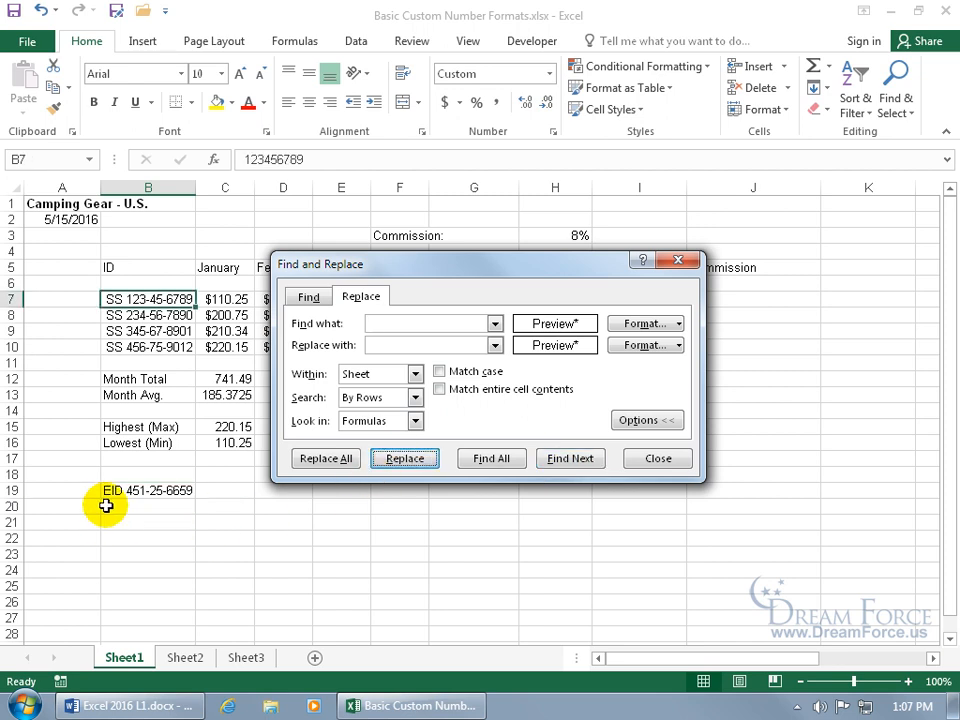
pyautogui.click(323, 460)
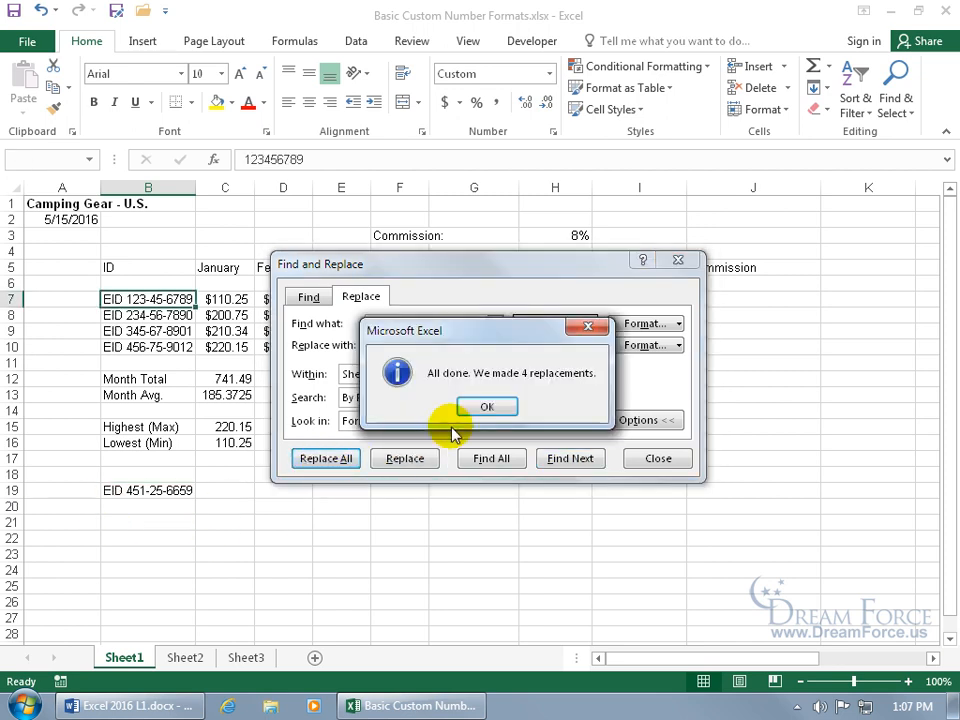
pyautogui.click(484, 407)
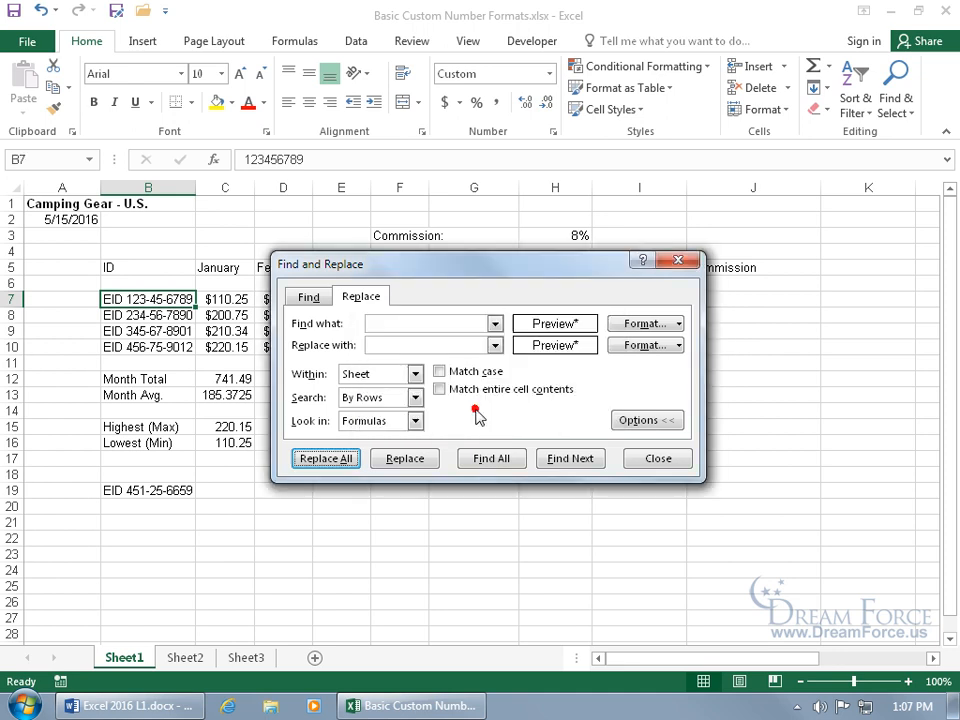
pyautogui.click(651, 457)
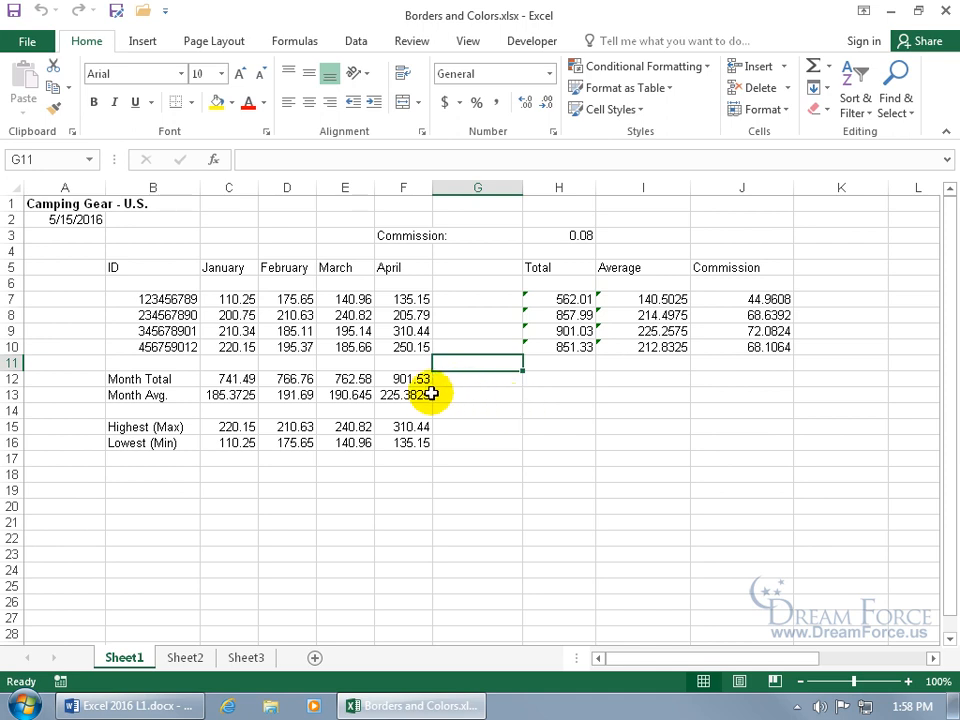
# Hide the gridlines on Sheet1 of the Borders and Colors workbook, and show them again.
pyautogui.click(469, 43)
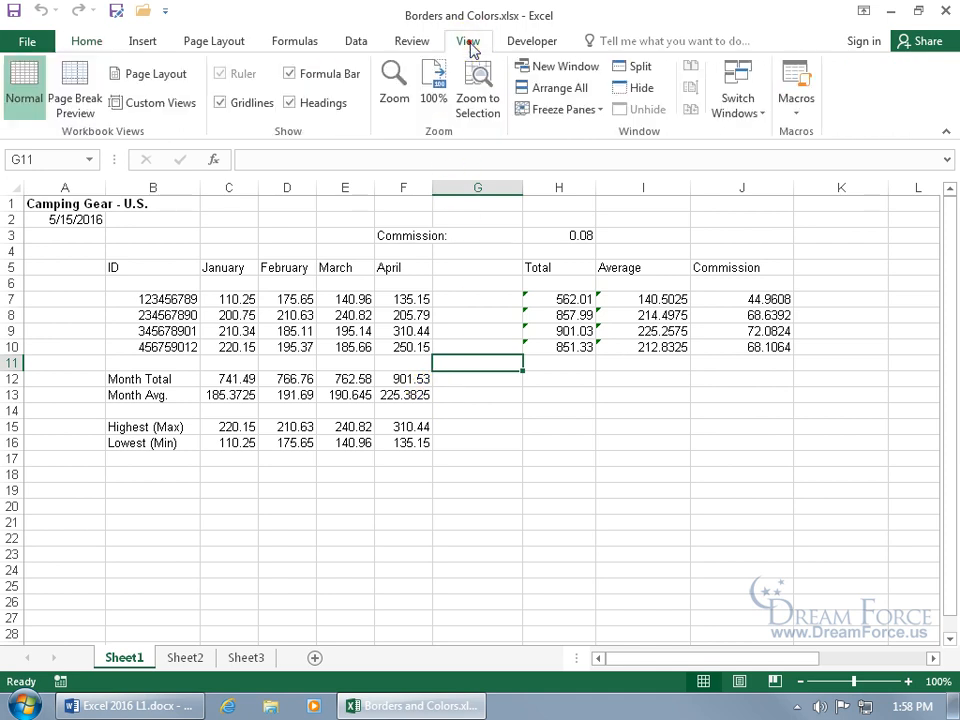
pyautogui.click(254, 106)
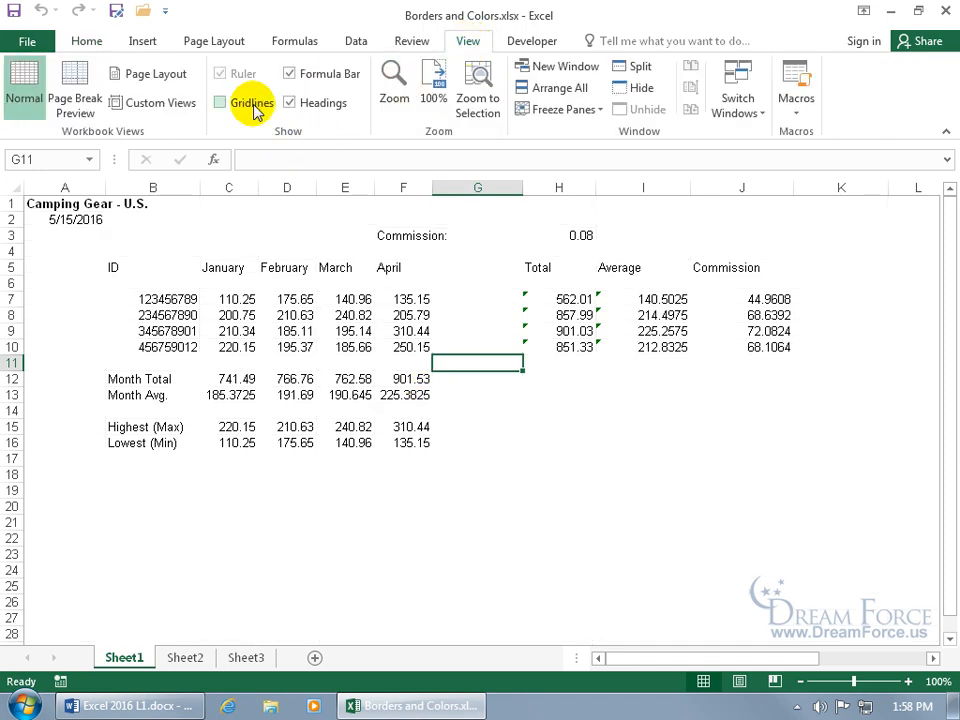
pyautogui.click(359, 412)
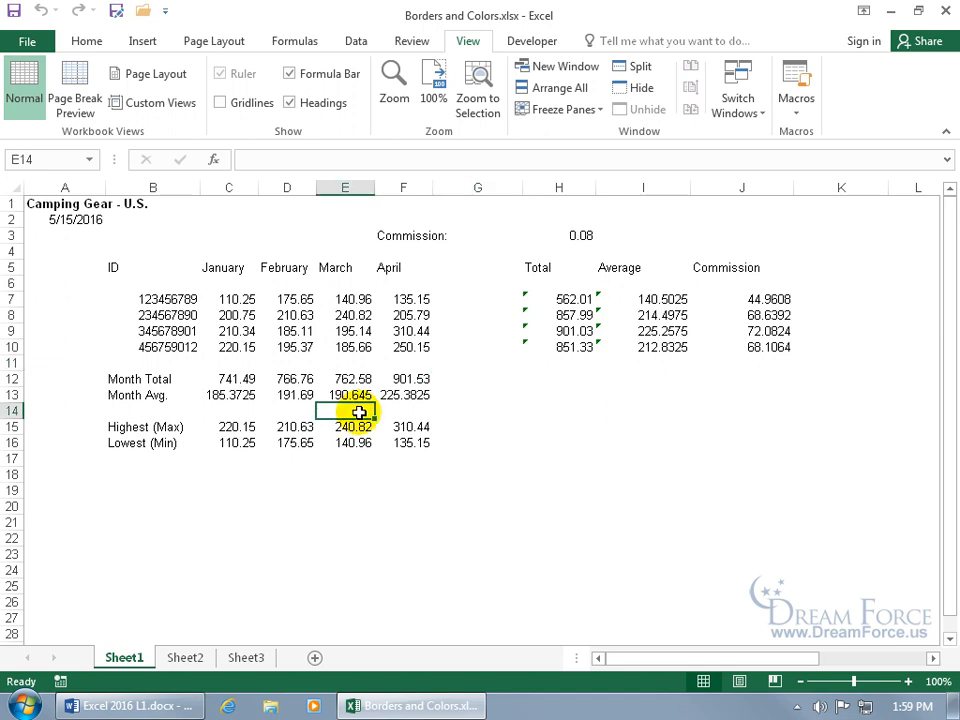
pyautogui.click(221, 103)
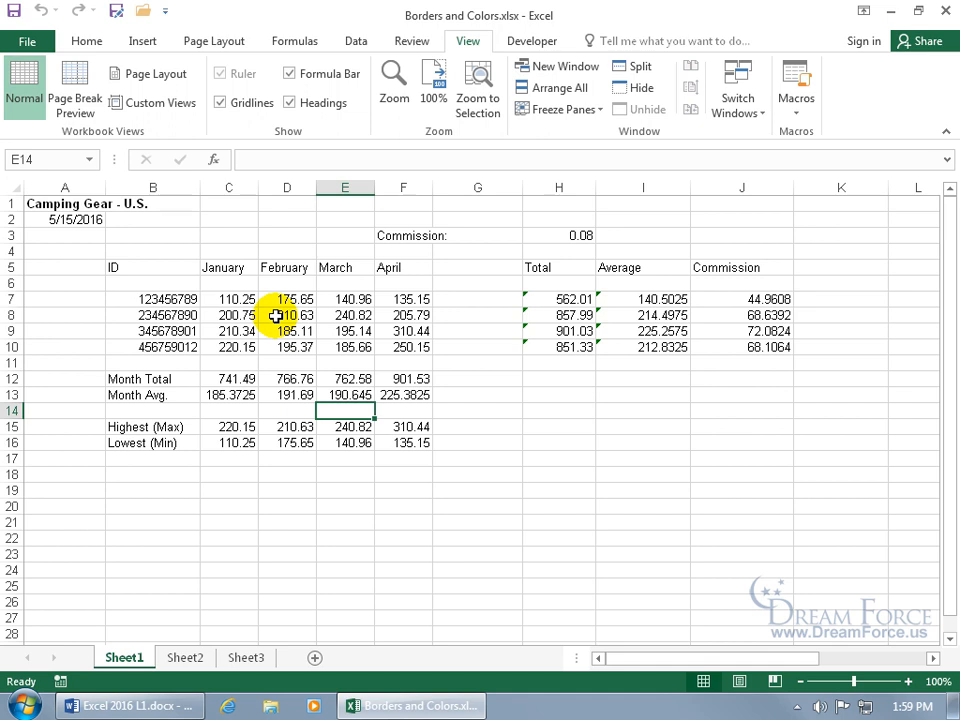
# Check in the print preview whether the sheet's gridlines print, and return to the worksheet.
pyautogui.click(29, 42)
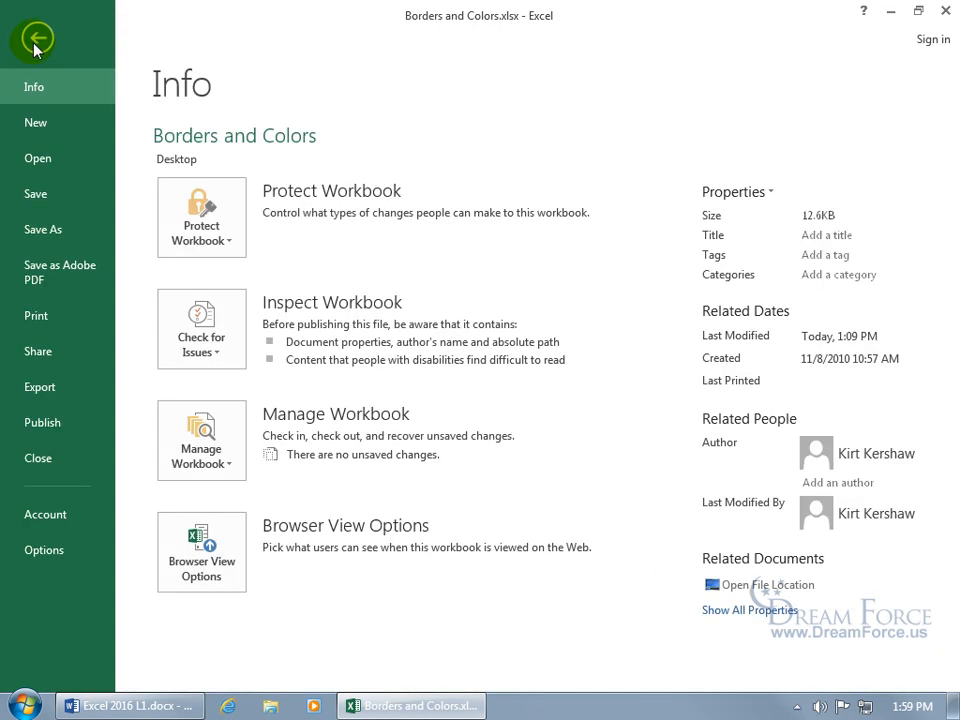
pyautogui.click(40, 315)
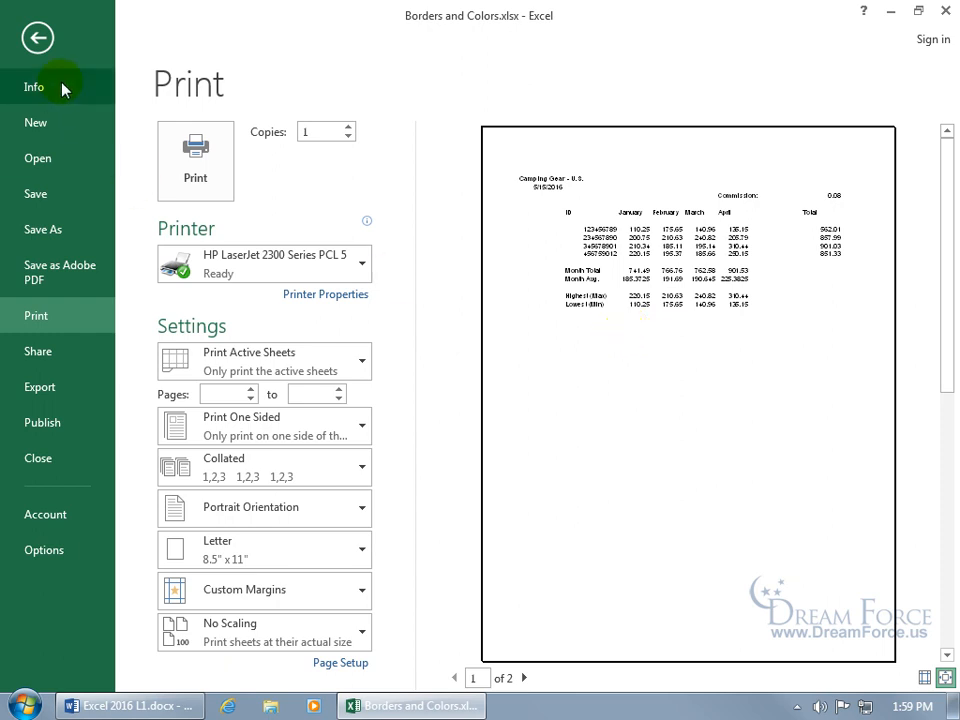
pyautogui.click(38, 40)
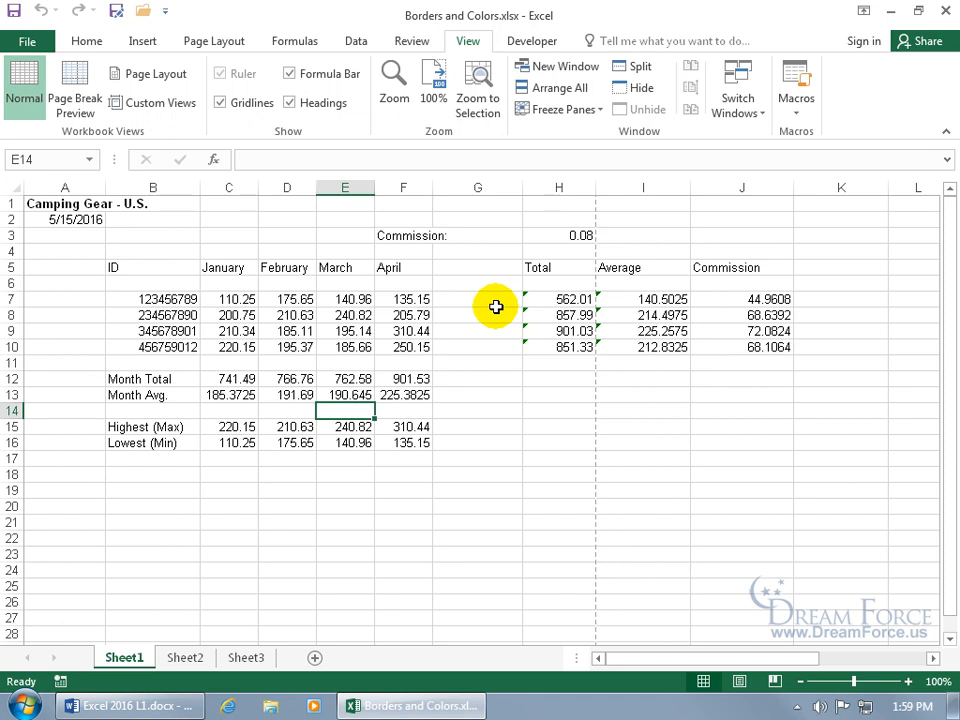
# Apply a Bottom Border to the Total, Average and Commission headings in H5:J5 and deselect them to view it.
pyautogui.moveTo(546, 267); pyautogui.dragTo(711, 267)
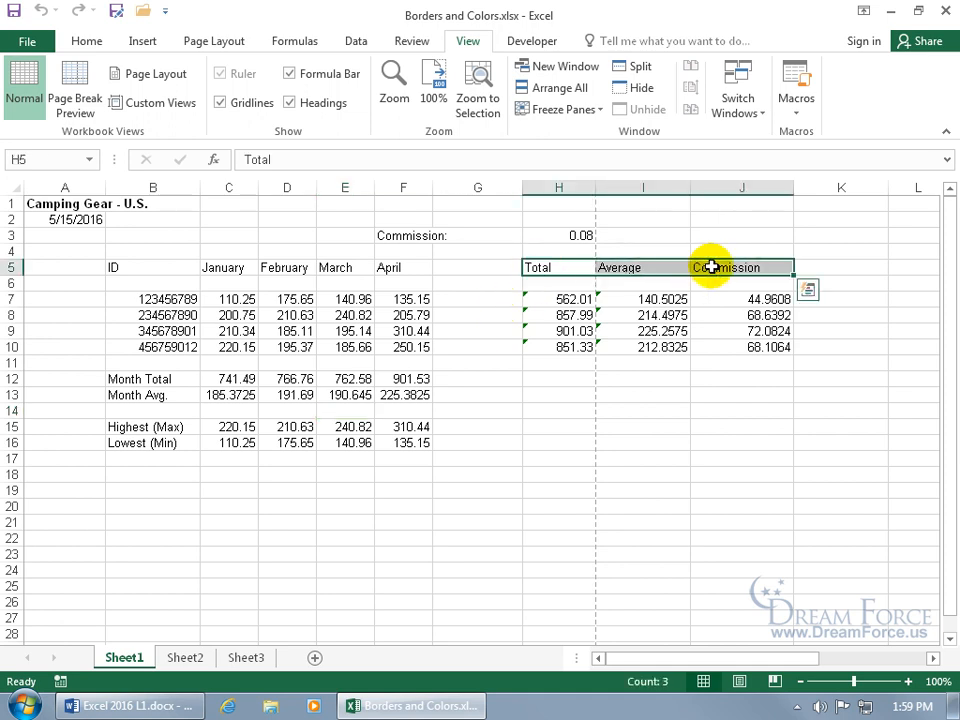
pyautogui.click(86, 41)
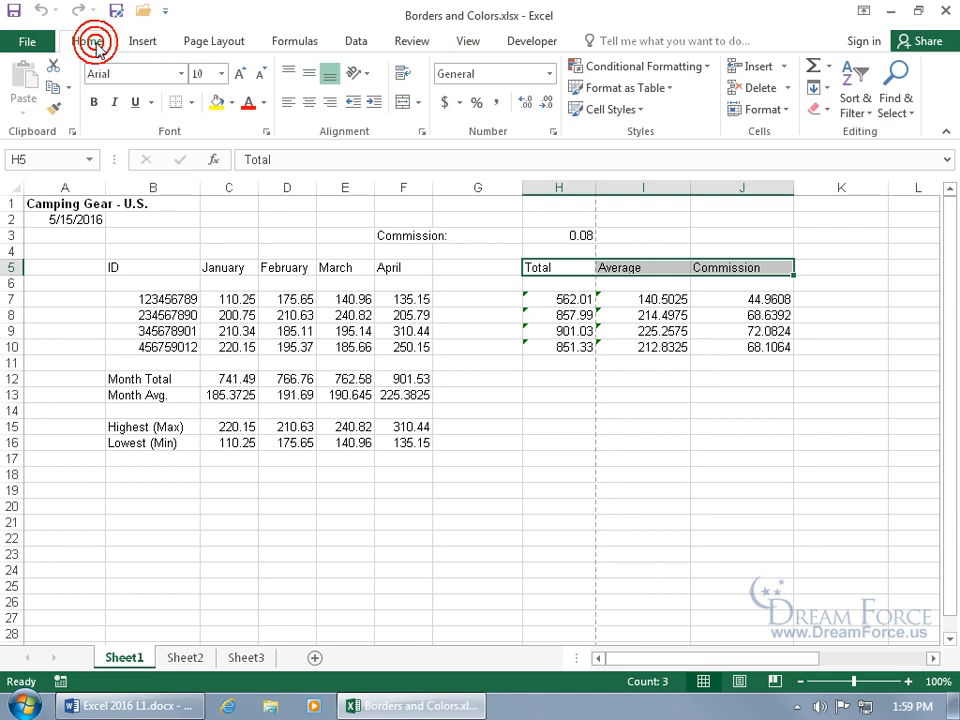
pyautogui.click(191, 102)
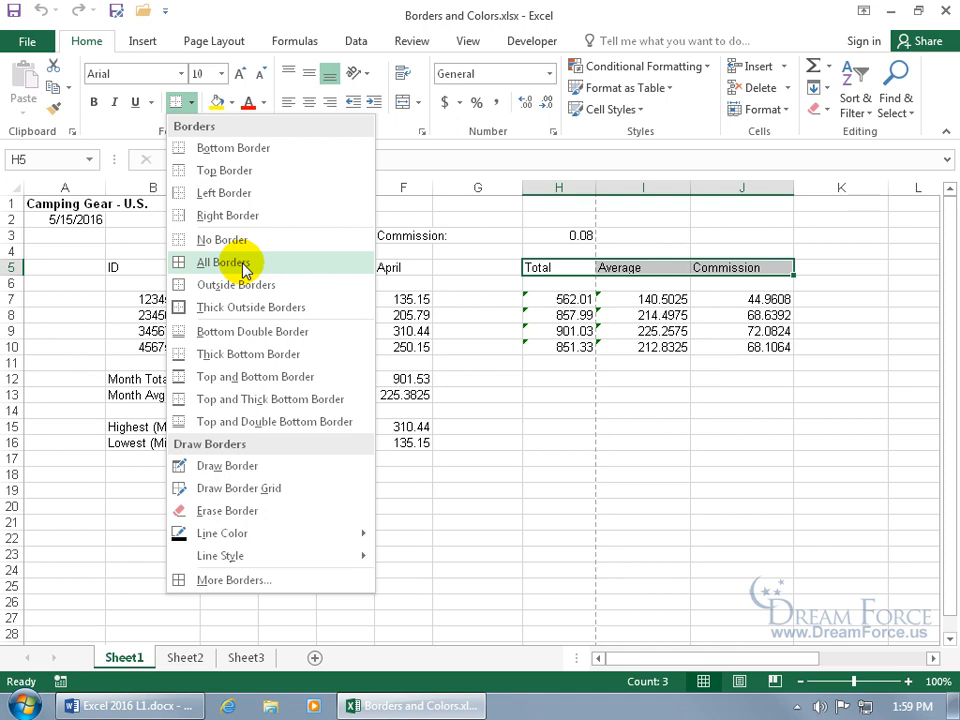
pyautogui.click(239, 151)
pyautogui.click(695, 424)
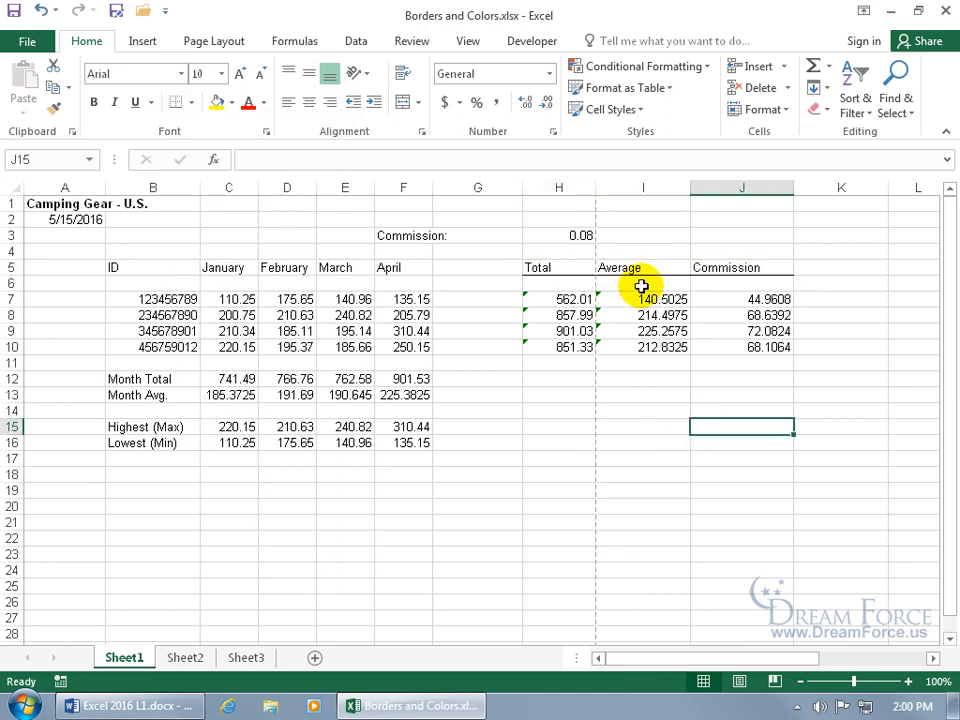
# Apply Outside Borders around the headings in H5:J5 and deselect them to view the result.
pyautogui.moveTo(560, 267); pyautogui.dragTo(725, 267)
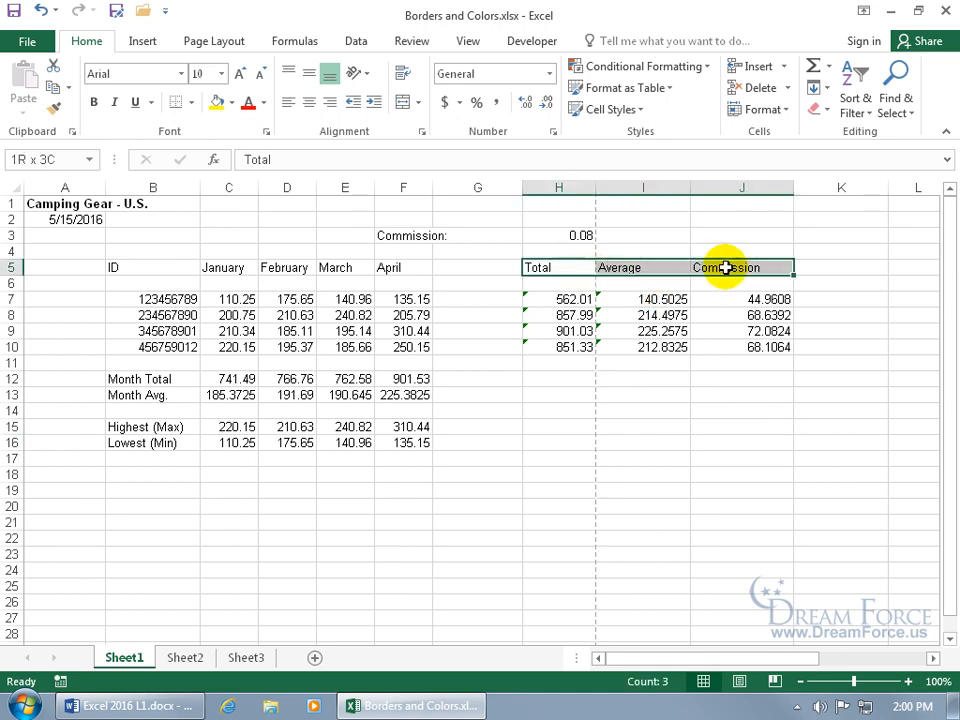
pyautogui.click(190, 104)
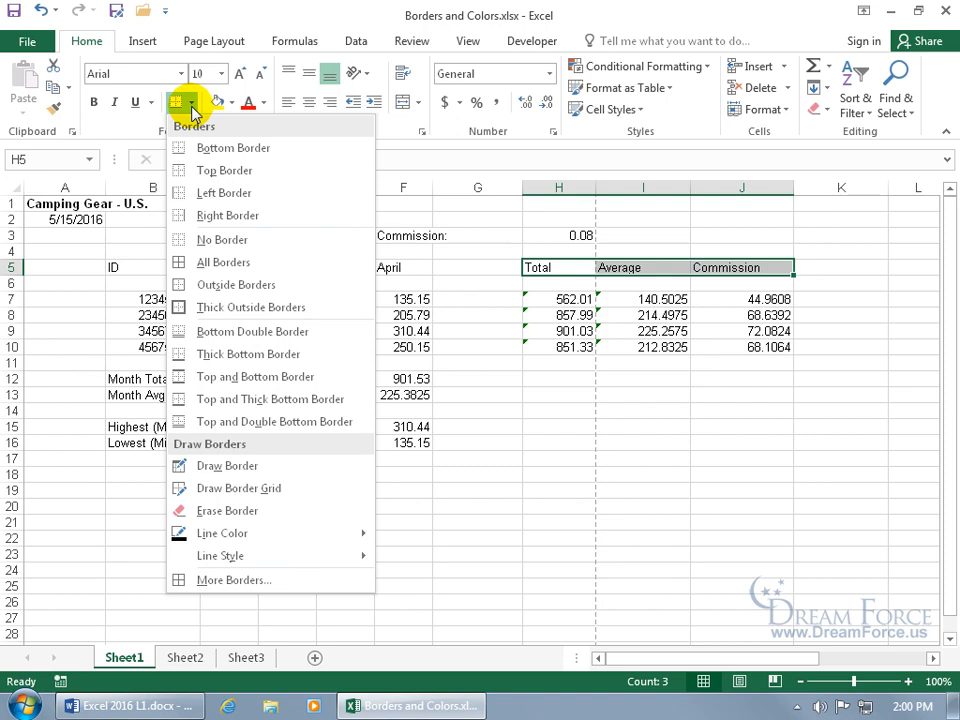
pyautogui.click(223, 286)
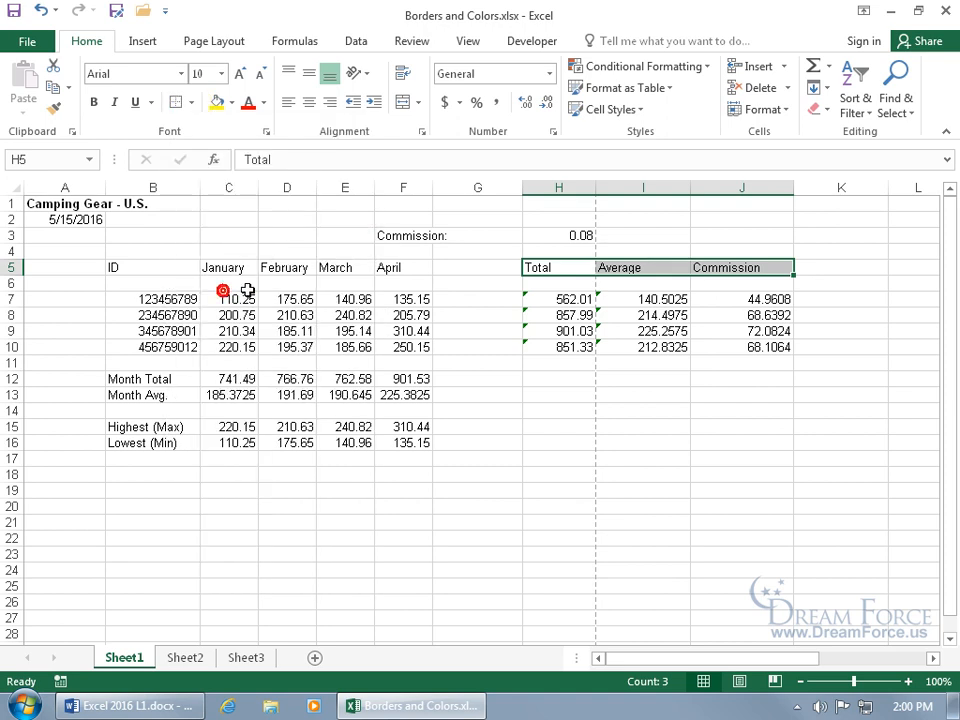
pyautogui.click(656, 362)
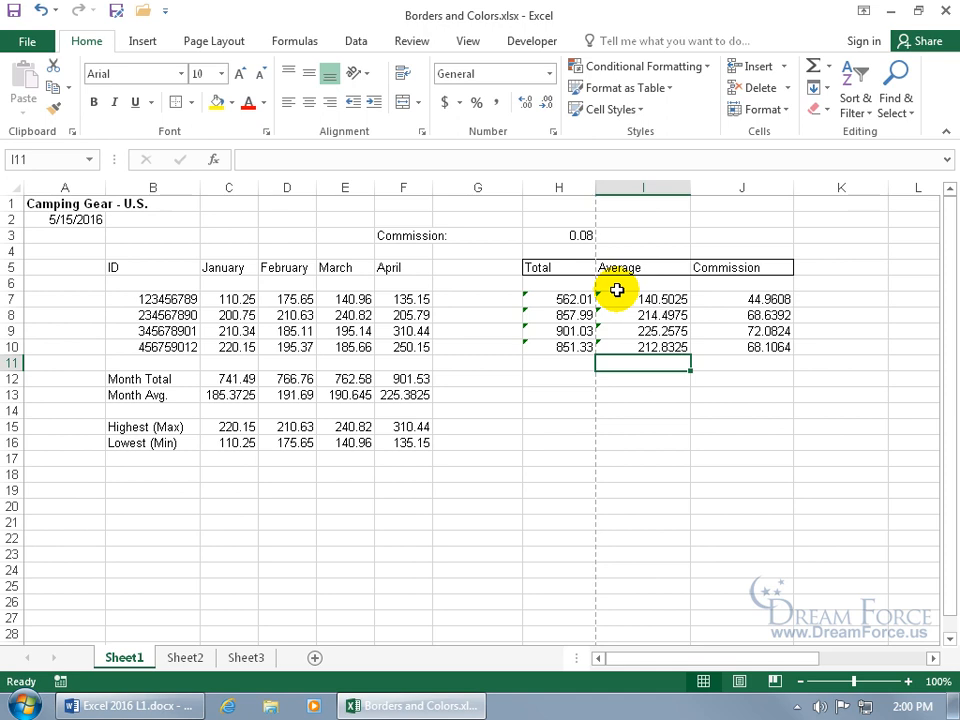
# Erase the top border of the Total, Average and Commission headings in H5:J5 with the Erase Border tool, and exit the tool.
pyautogui.moveTo(589, 270); pyautogui.dragTo(740, 268)
pyautogui.click(191, 102)
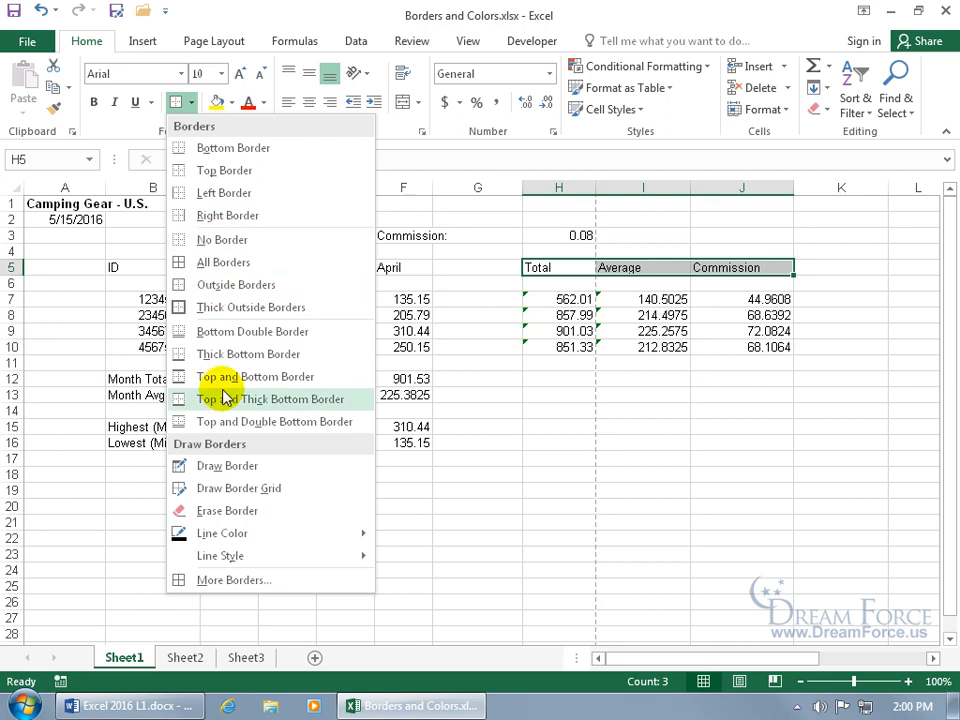
pyautogui.click(227, 511)
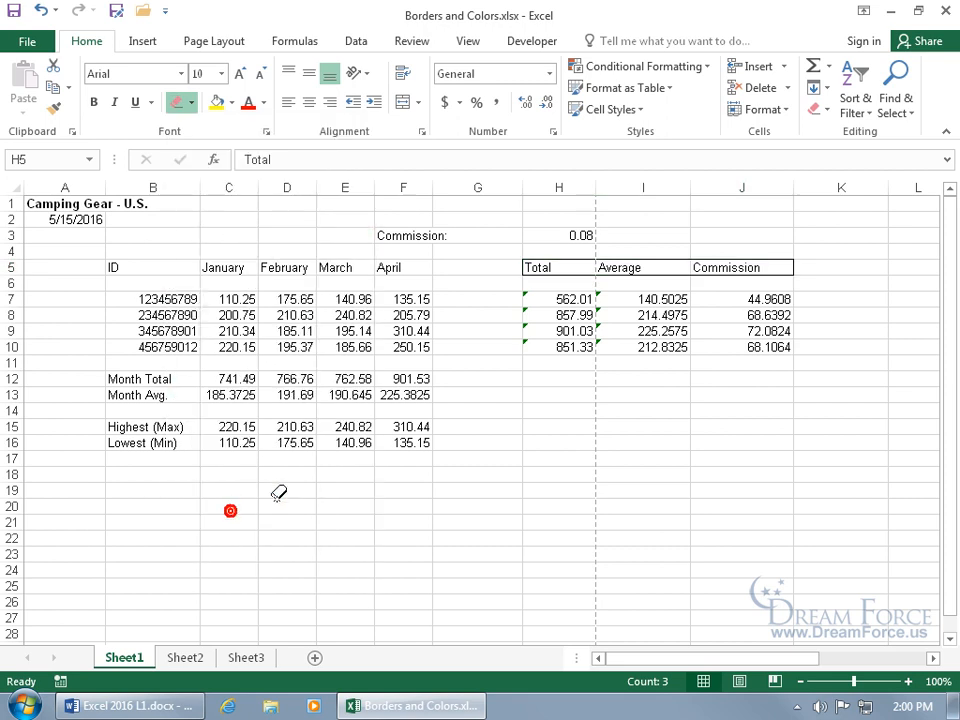
pyautogui.click(645, 258)
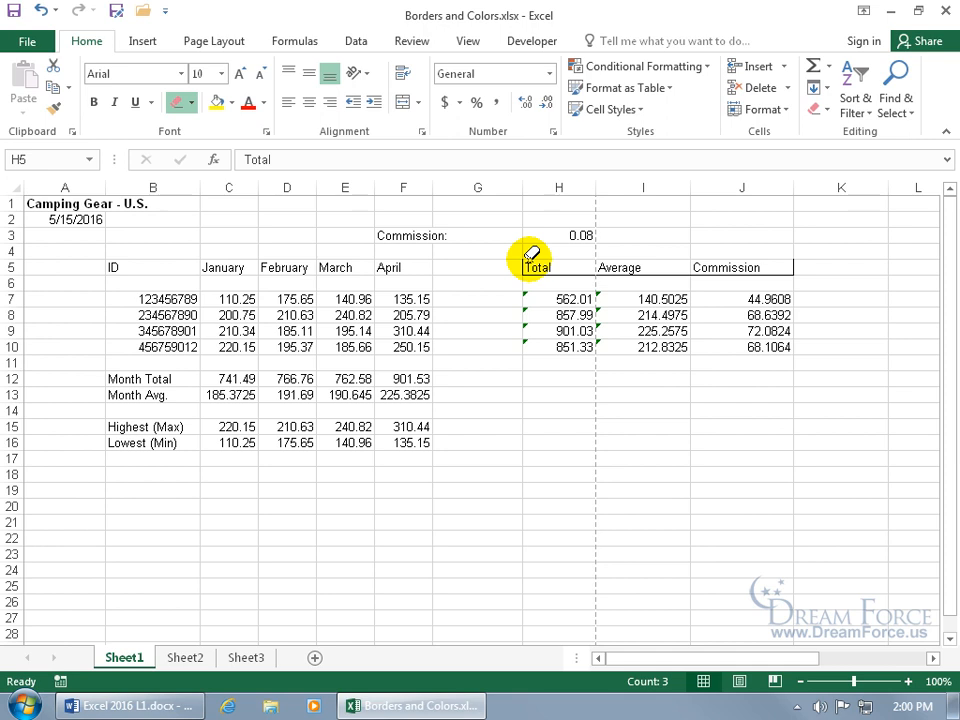
pyautogui.press('Escape')
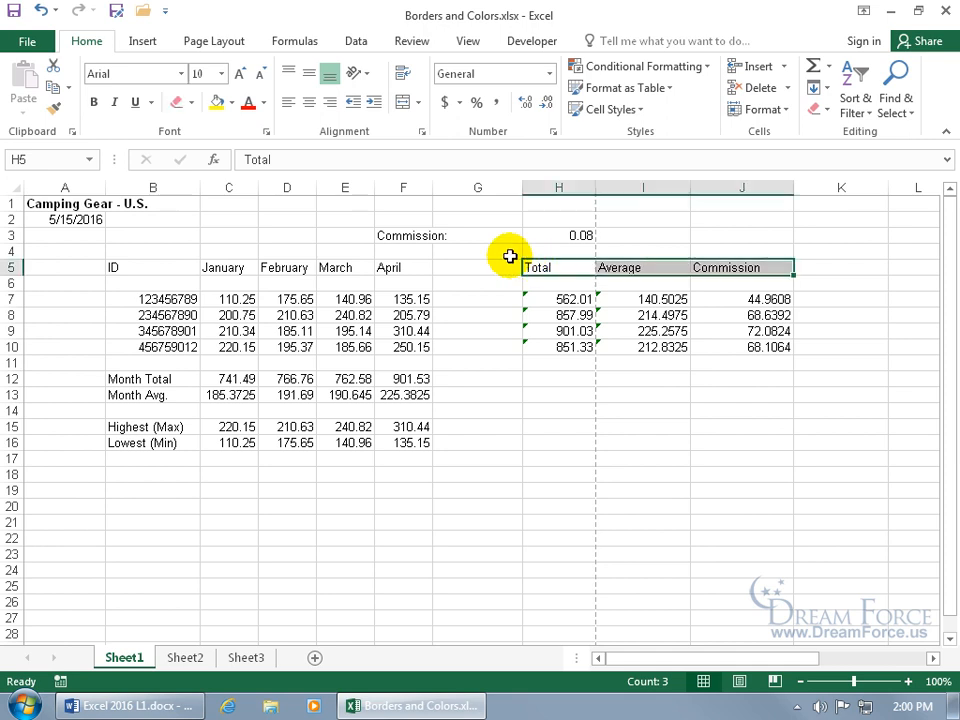
# In the detailed border settings for H5:J5, remove the right border and toggle the vertical border between cells on and off.
pyautogui.click(192, 104)
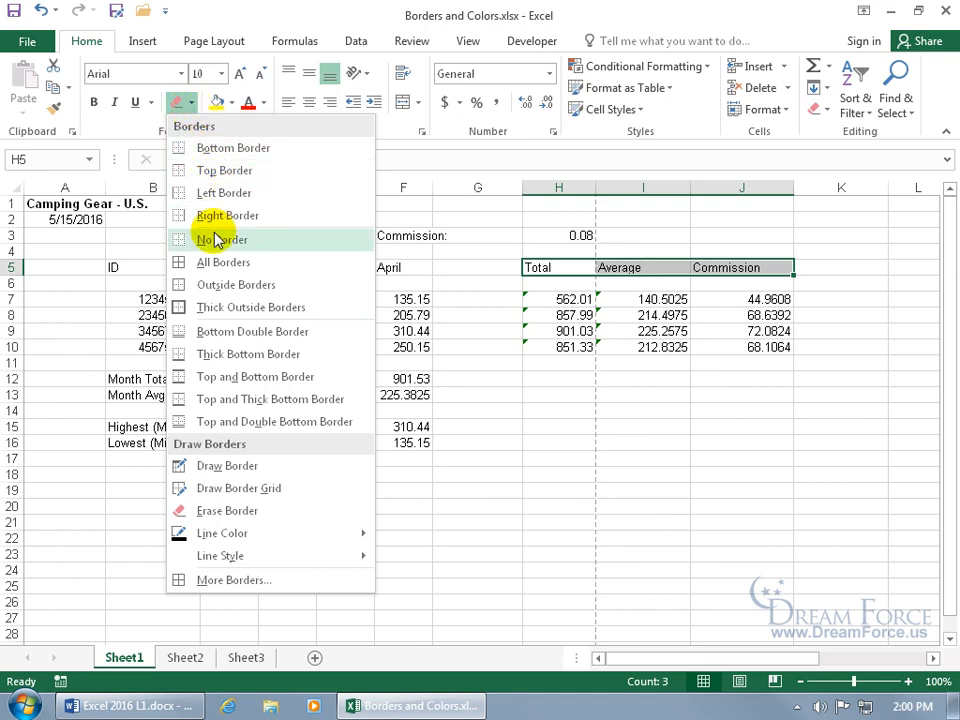
pyautogui.click(243, 580)
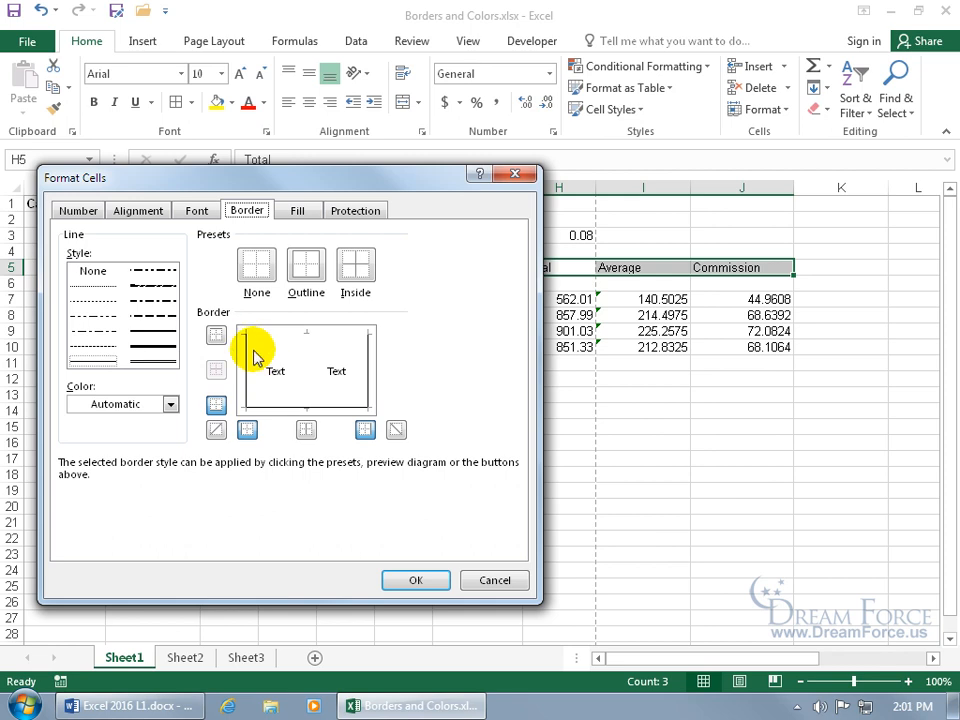
pyautogui.click(370, 376)
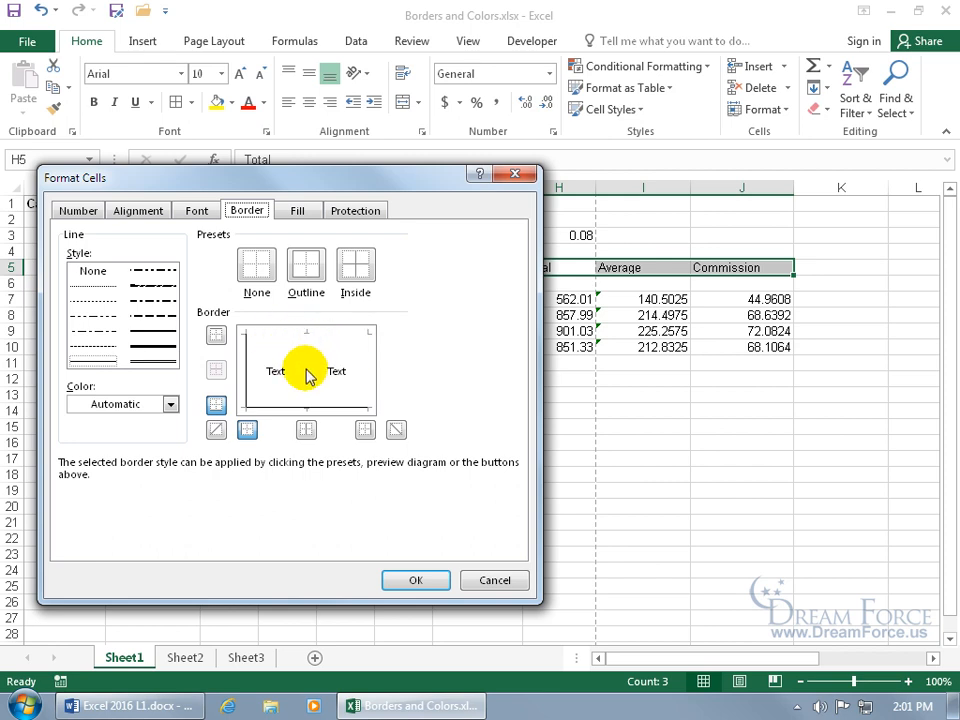
pyautogui.click(307, 374)
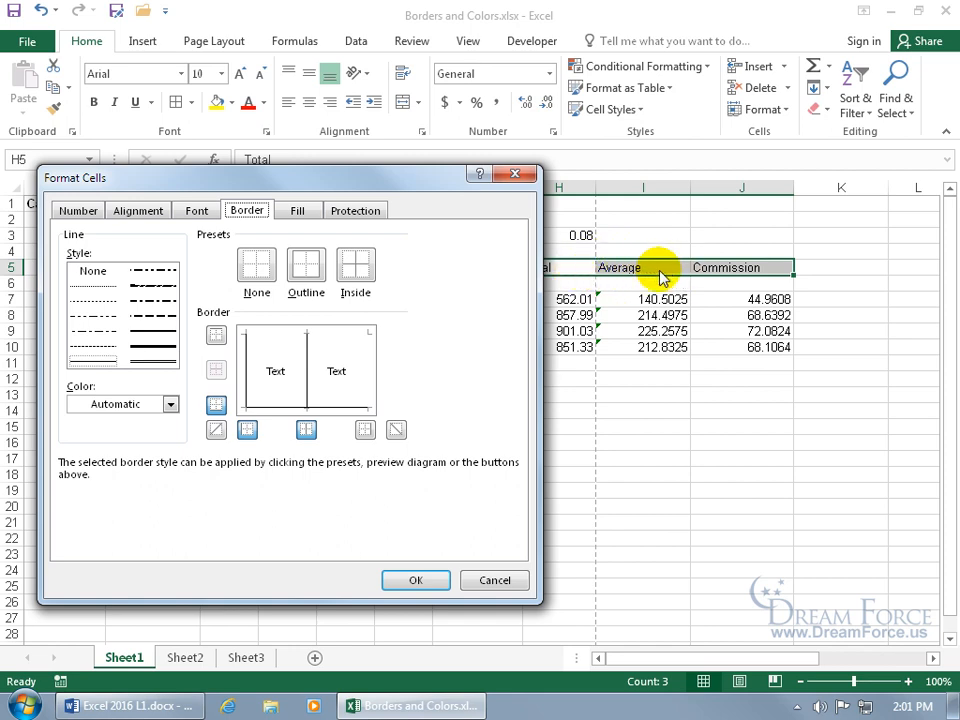
pyautogui.click(306, 380)
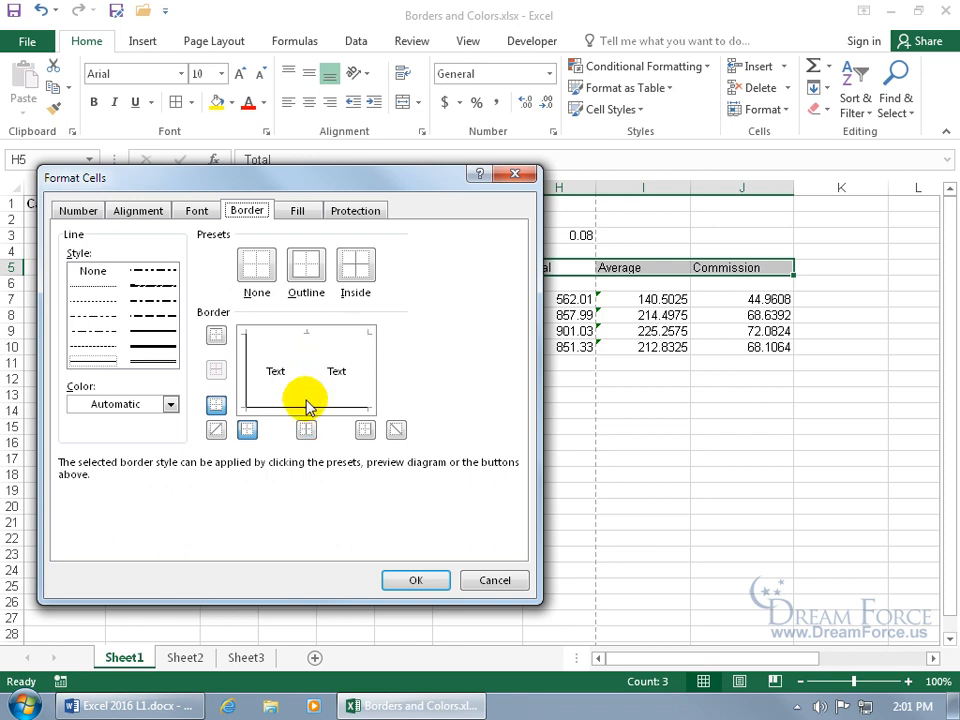
pyautogui.click(306, 379)
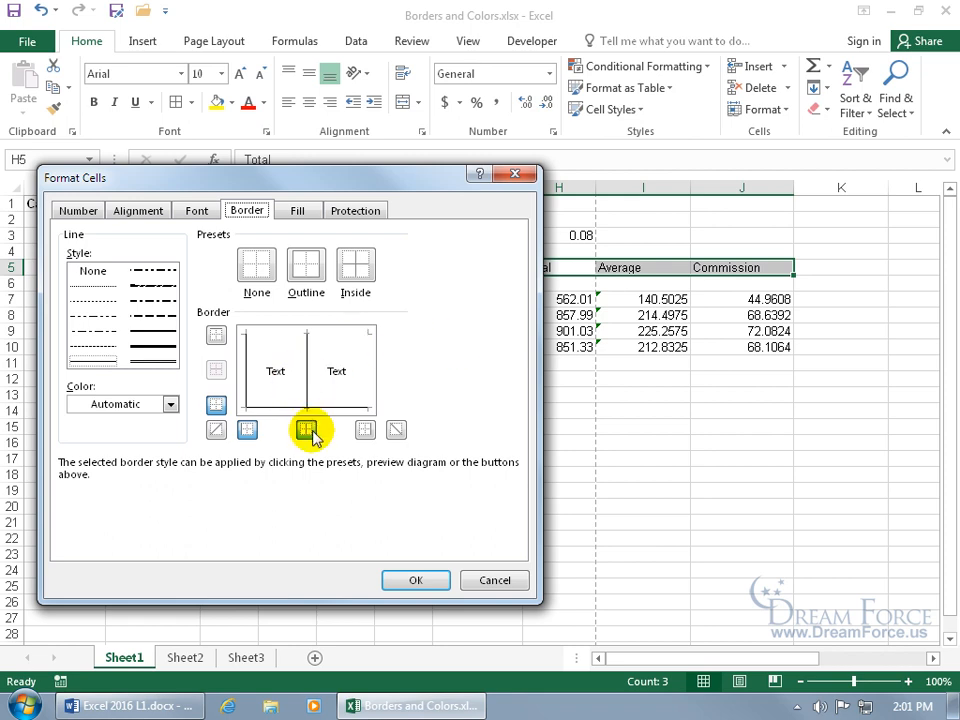
pyautogui.click(307, 430)
pyautogui.click(307, 430)
pyautogui.click(307, 430)
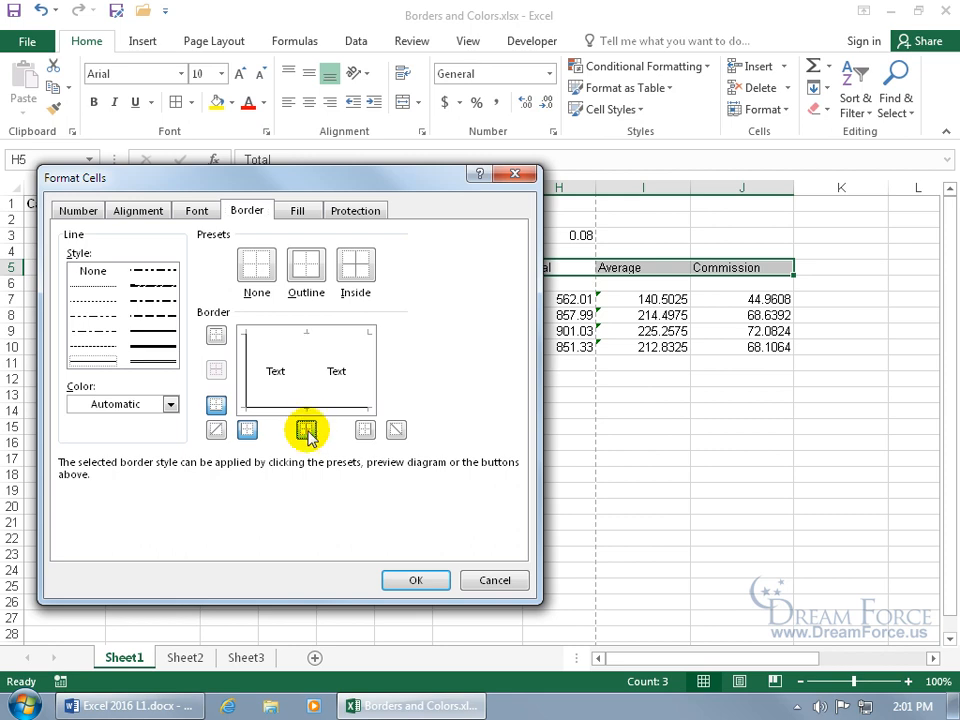
# Try the Outline and Inside border presets on H5:J5, and clear all borders with the None preset.
pyautogui.click(305, 266)
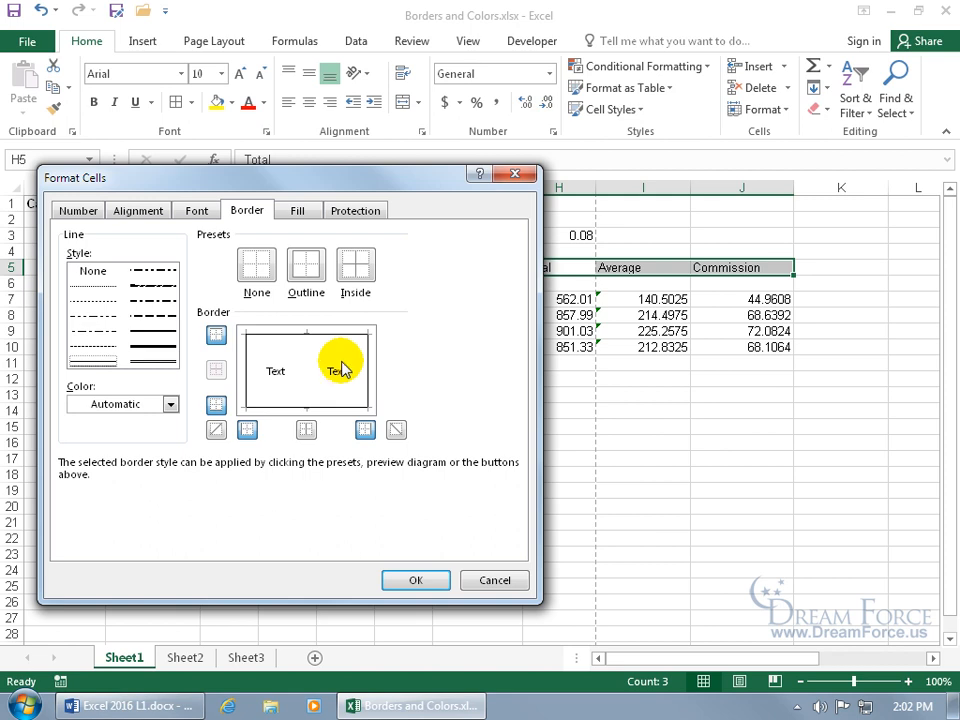
pyautogui.click(360, 266)
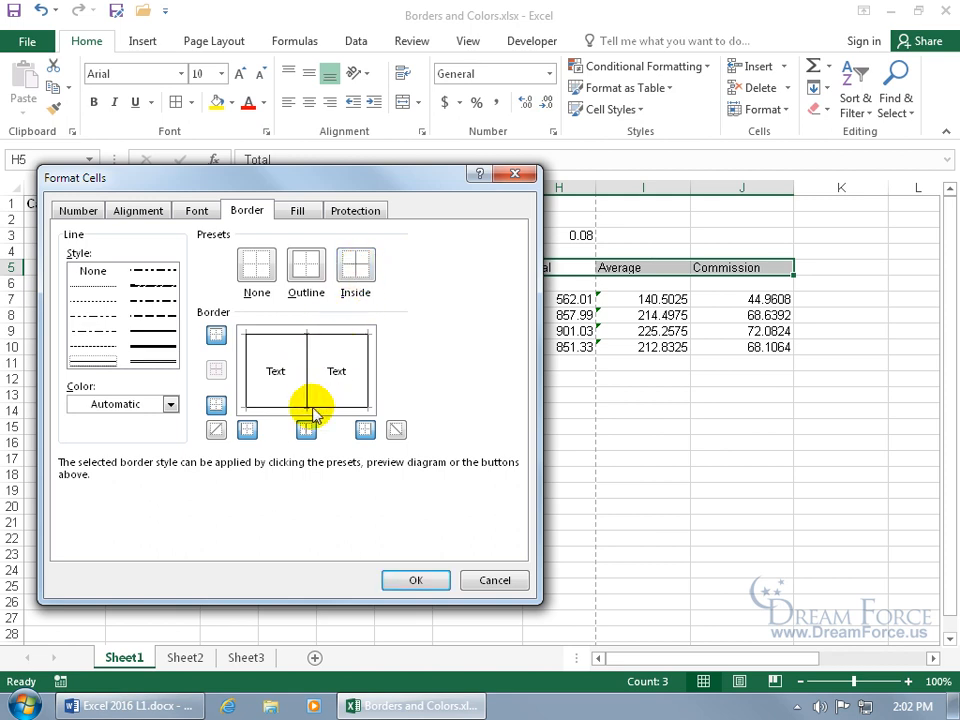
pyautogui.click(258, 268)
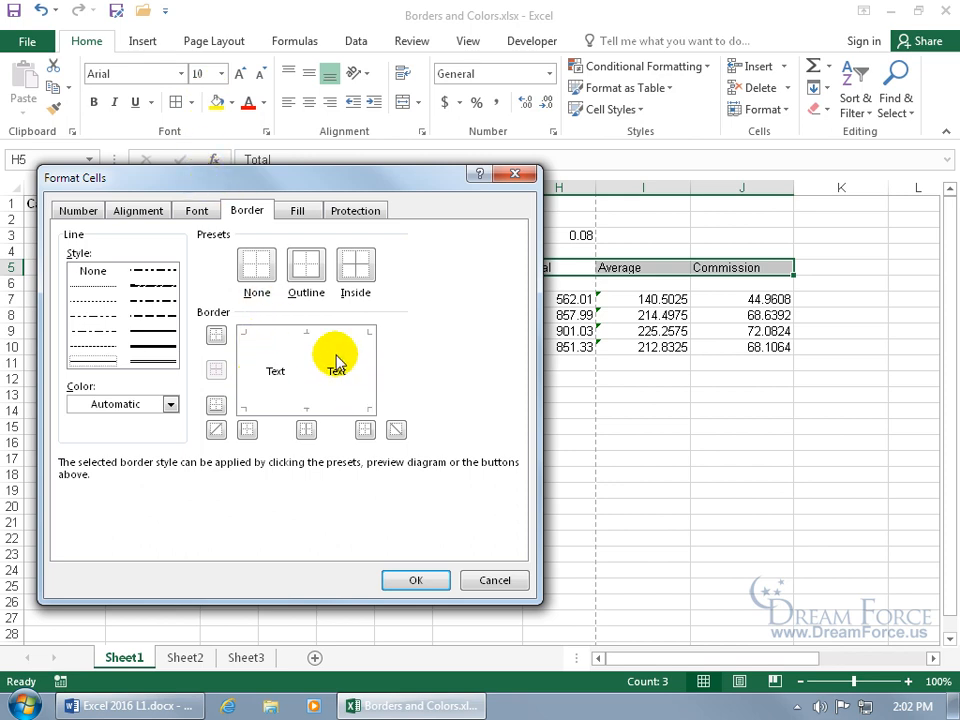
# Give H5:J5 a thick black right border and a thick red left border.
pyautogui.click(160, 345)
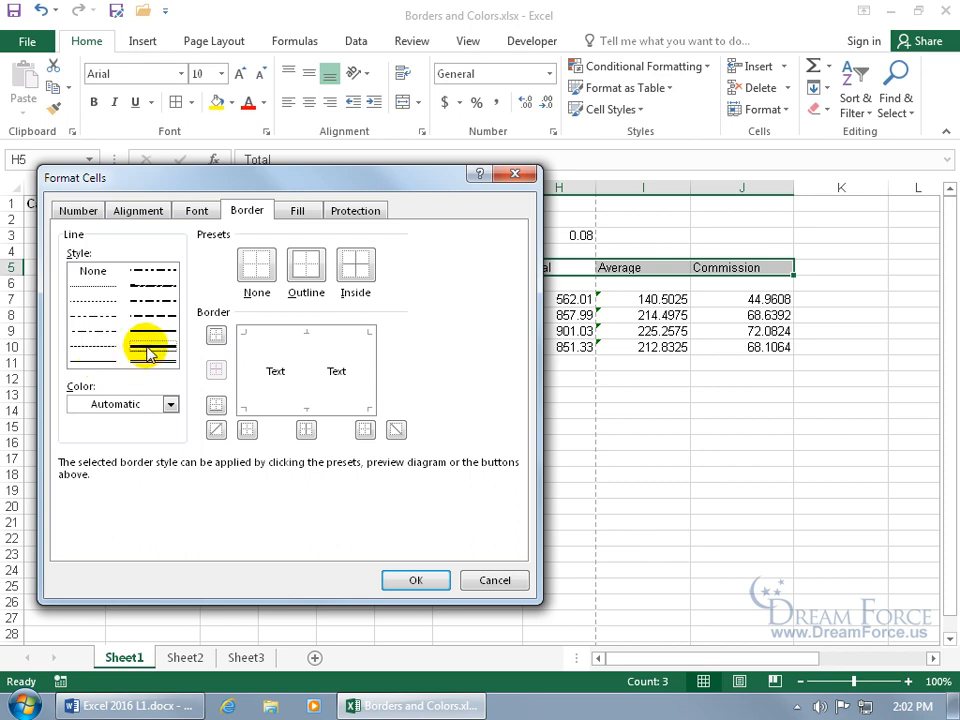
pyautogui.click(370, 367)
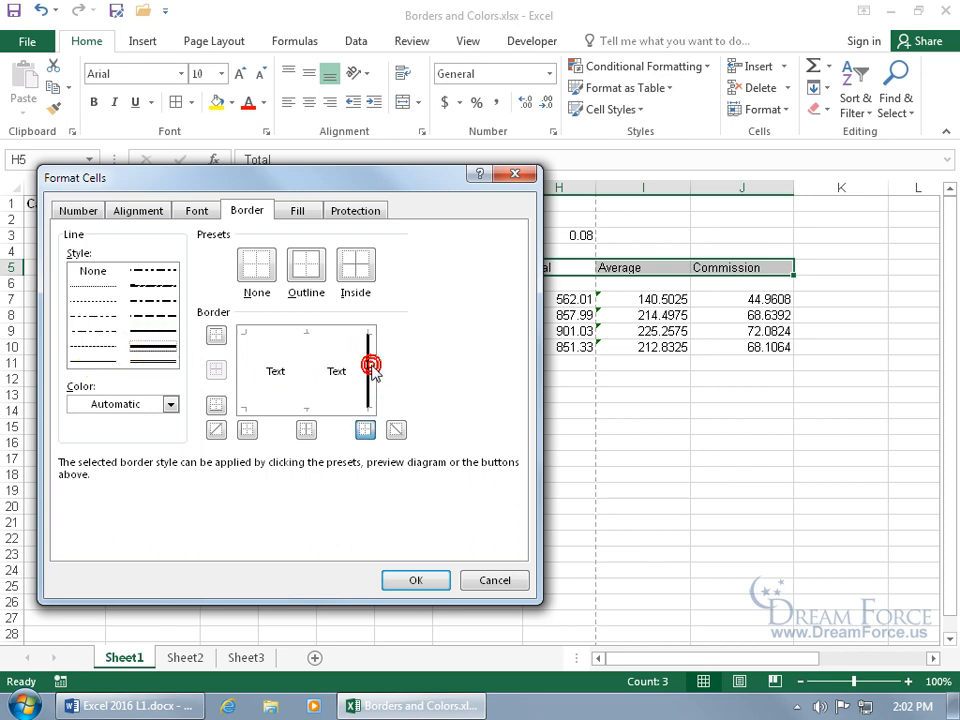
pyautogui.click(248, 431)
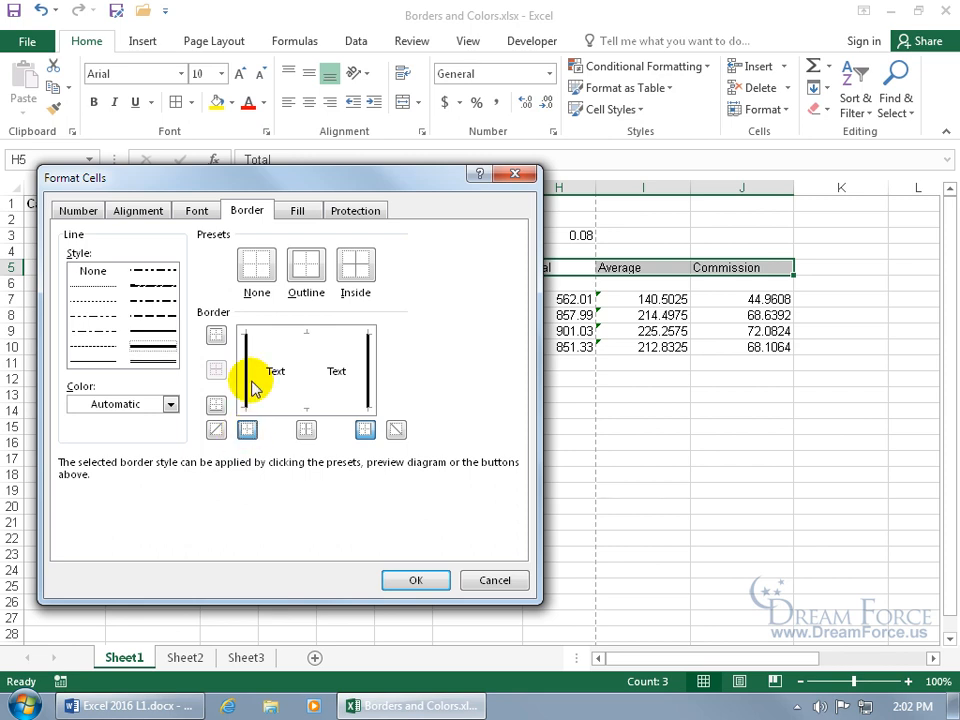
pyautogui.click(248, 431)
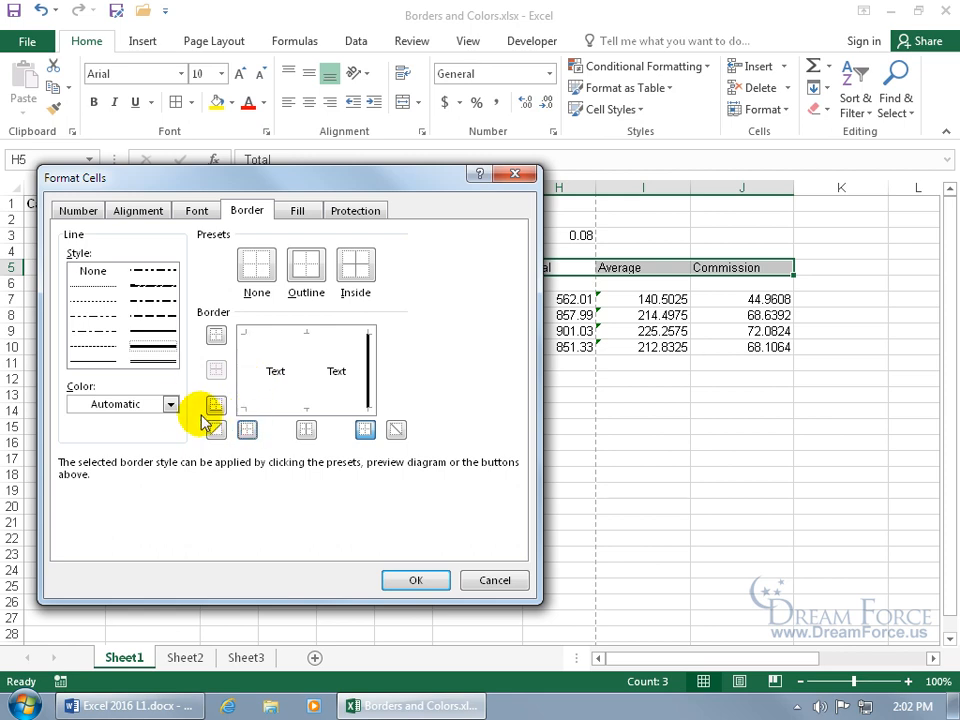
pyautogui.click(170, 406)
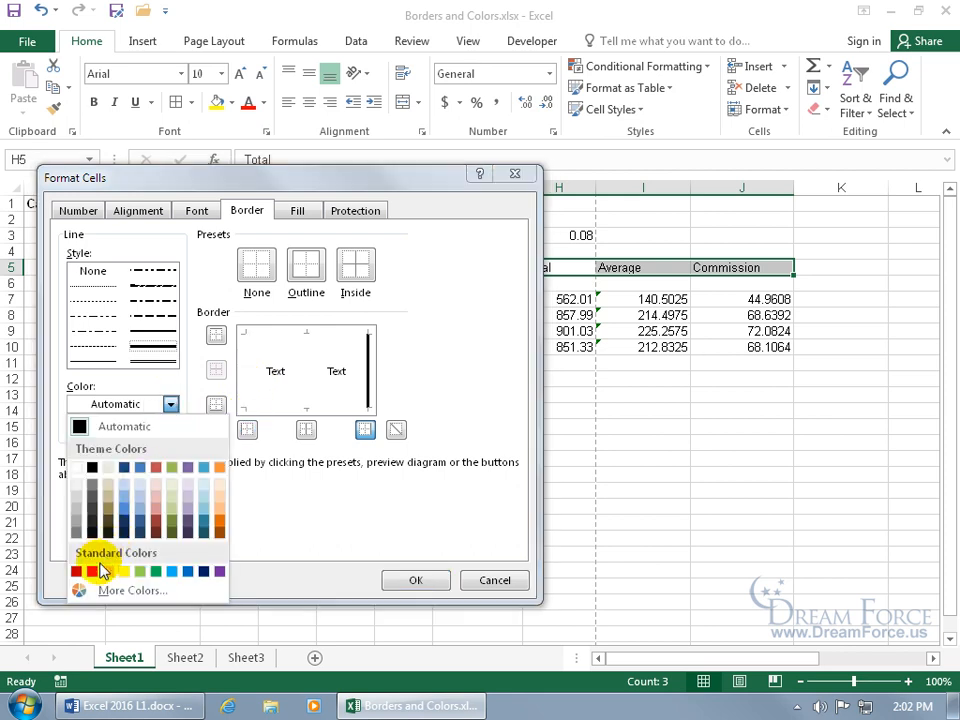
pyautogui.click(95, 573)
pyautogui.click(239, 390)
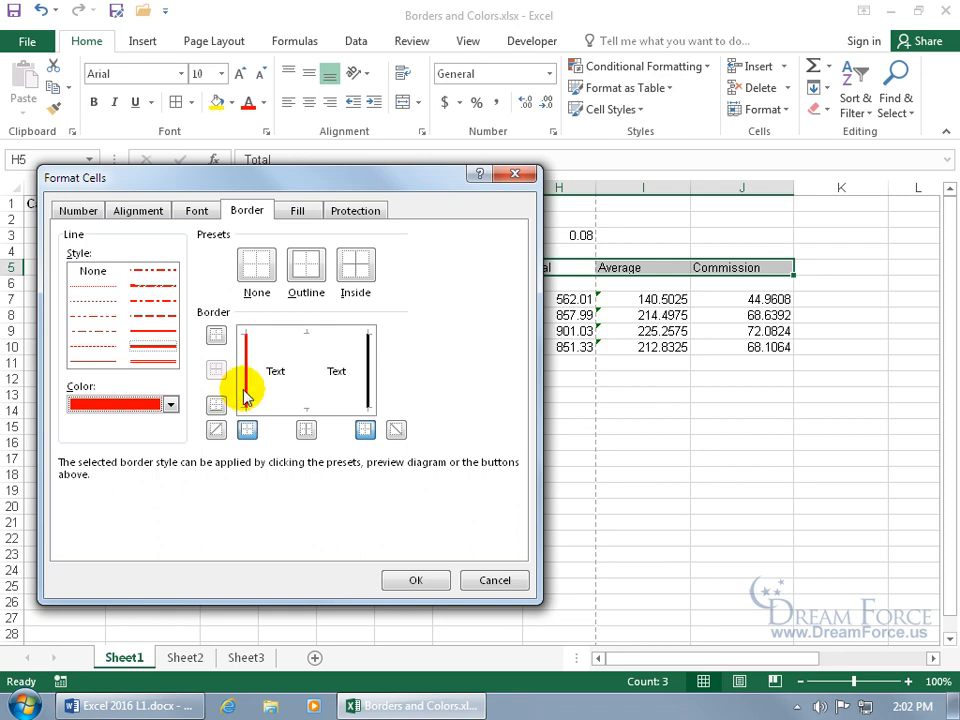
# Add a thick dashed orange bottom border to H5:J5.
pyautogui.click(153, 316)
pyautogui.click(170, 404)
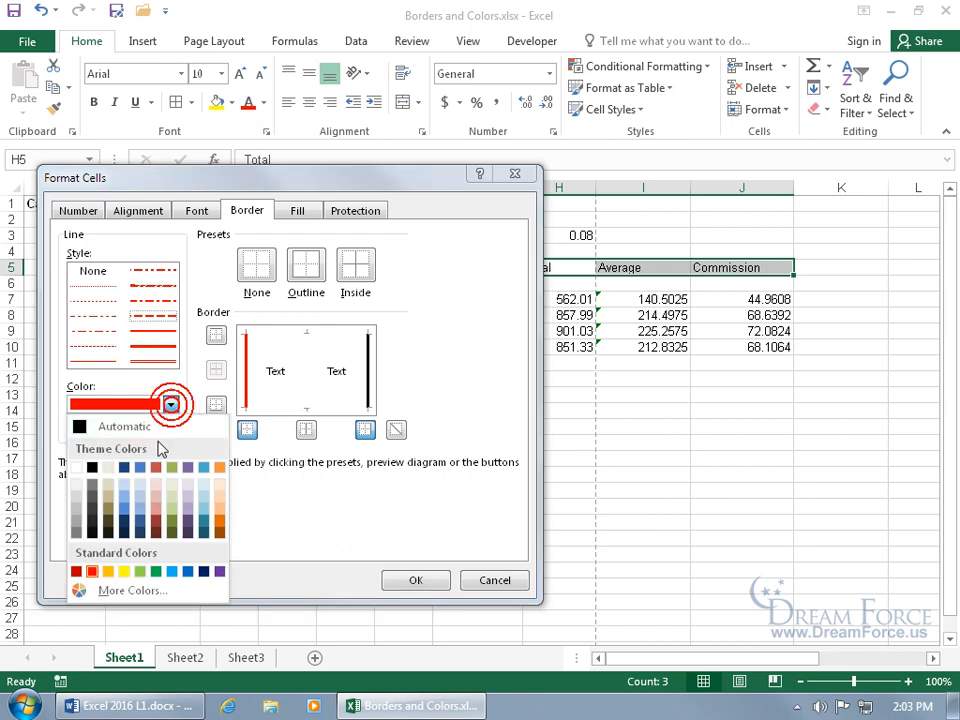
pyautogui.click(108, 571)
pyautogui.click(300, 405)
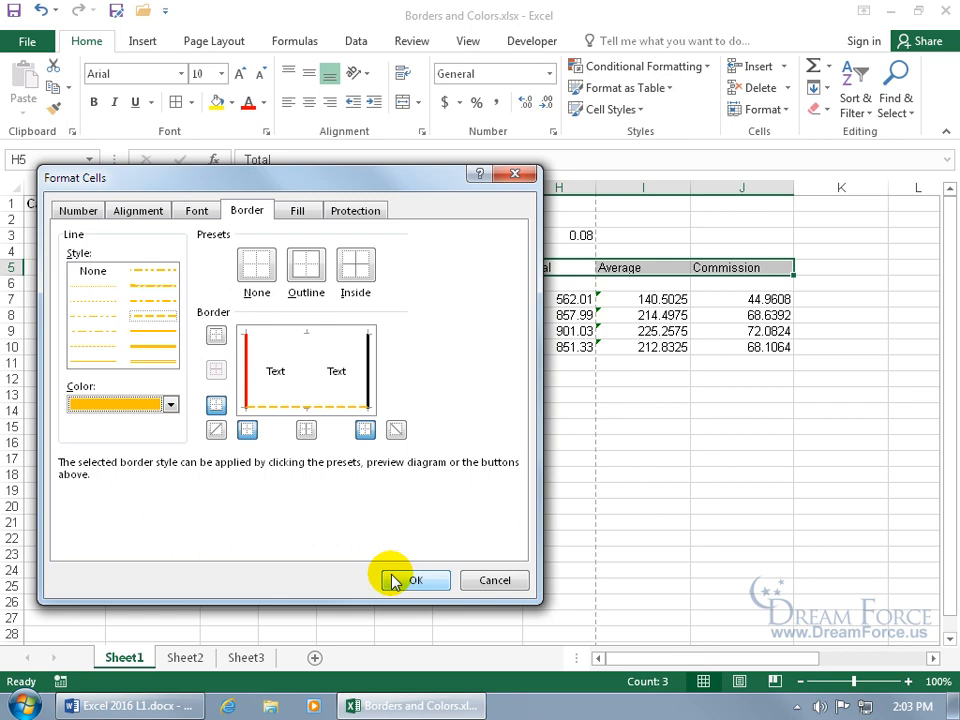
# Set the lightest purple background fill for H5:J5, apply the border and fill formatting, and deselect the headings to view it.
pyautogui.click(300, 213)
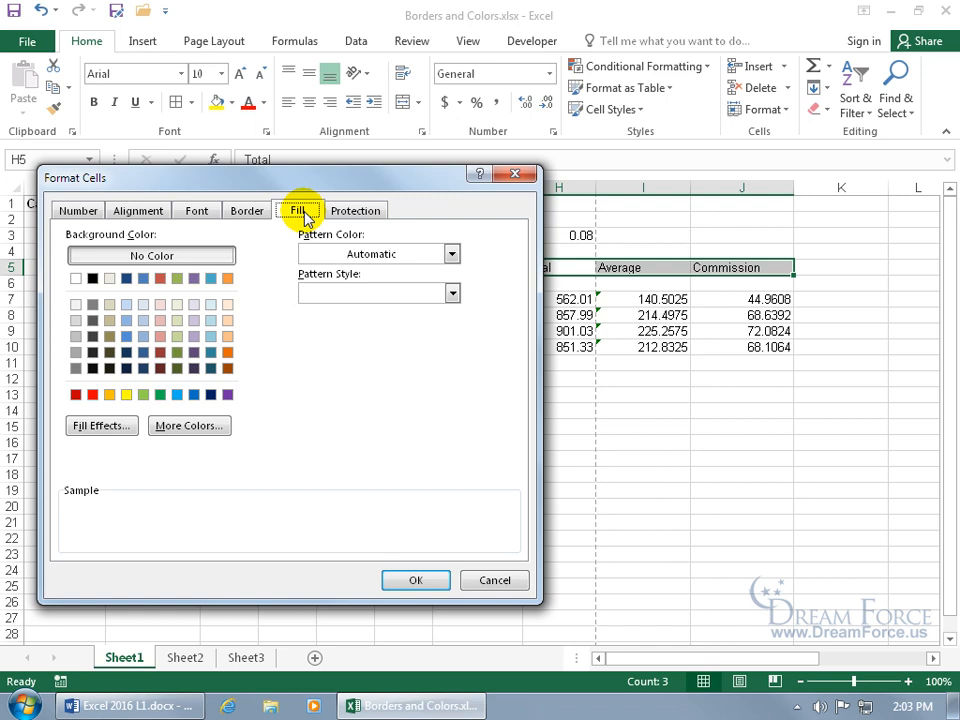
pyautogui.click(193, 305)
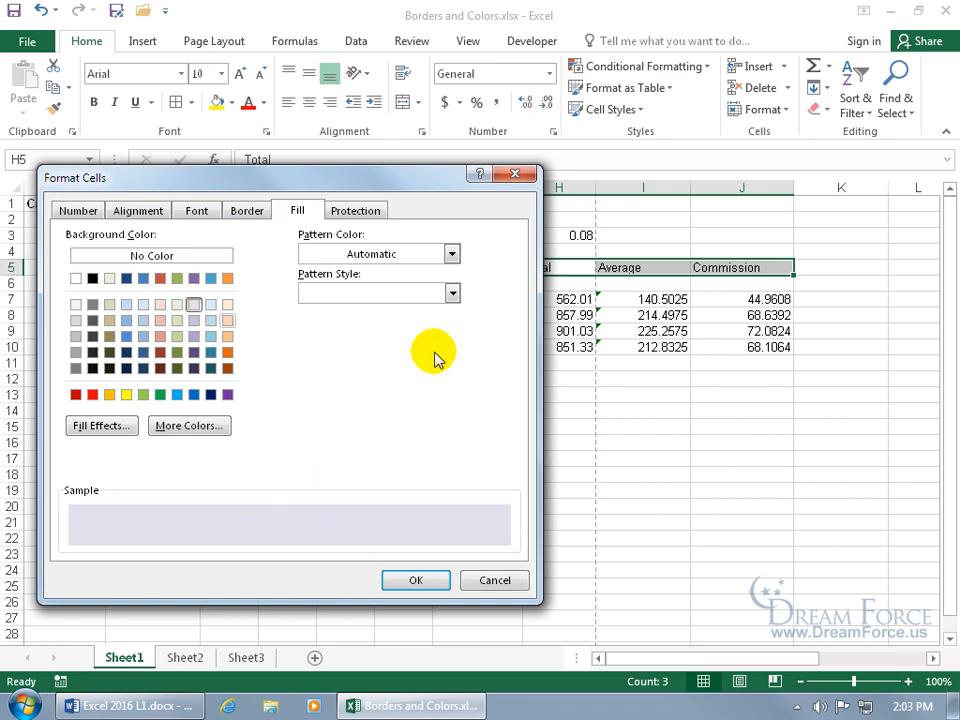
pyautogui.click(452, 292)
pyautogui.click(452, 255)
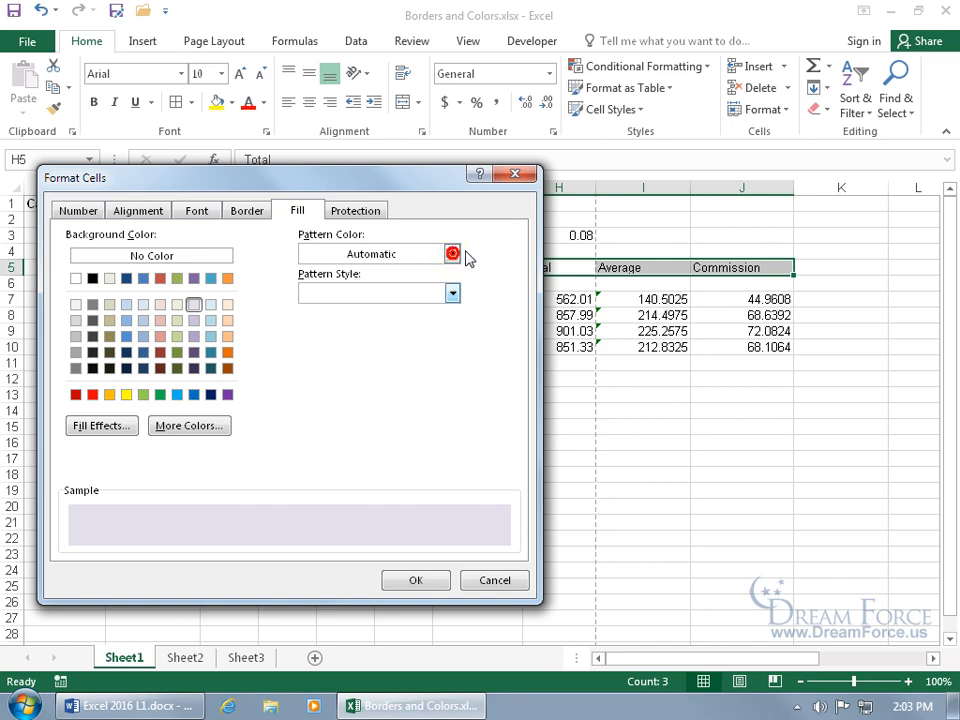
pyautogui.click(418, 580)
pyautogui.click(643, 400)
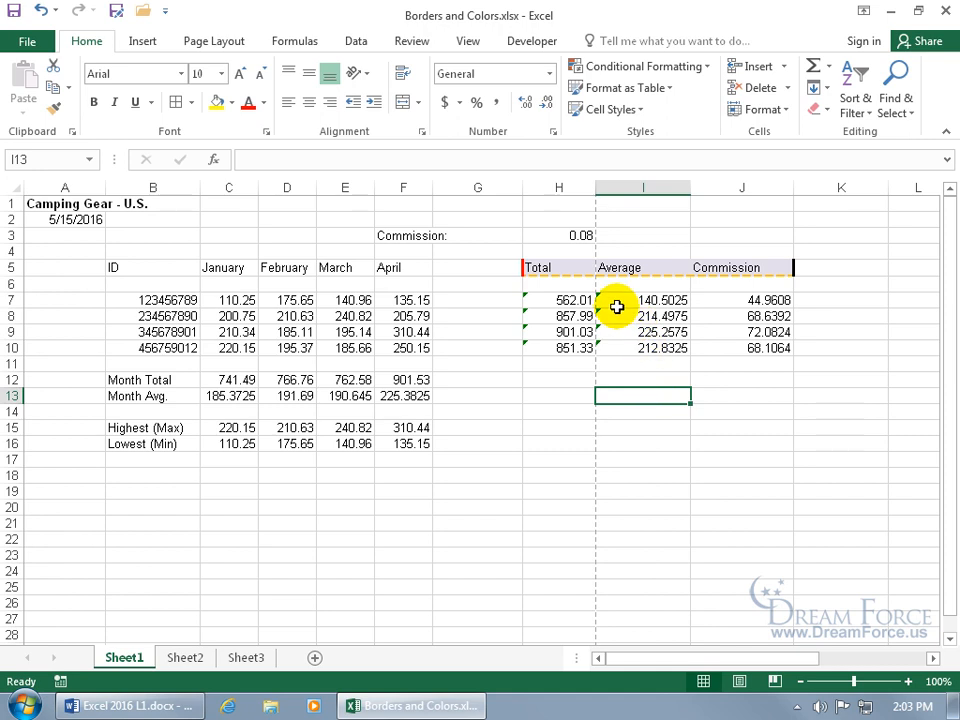
# Open the cell formatting for the values in H7:J10 and choose a light purple background fill.
pyautogui.moveTo(561, 304); pyautogui.dragTo(735, 344)
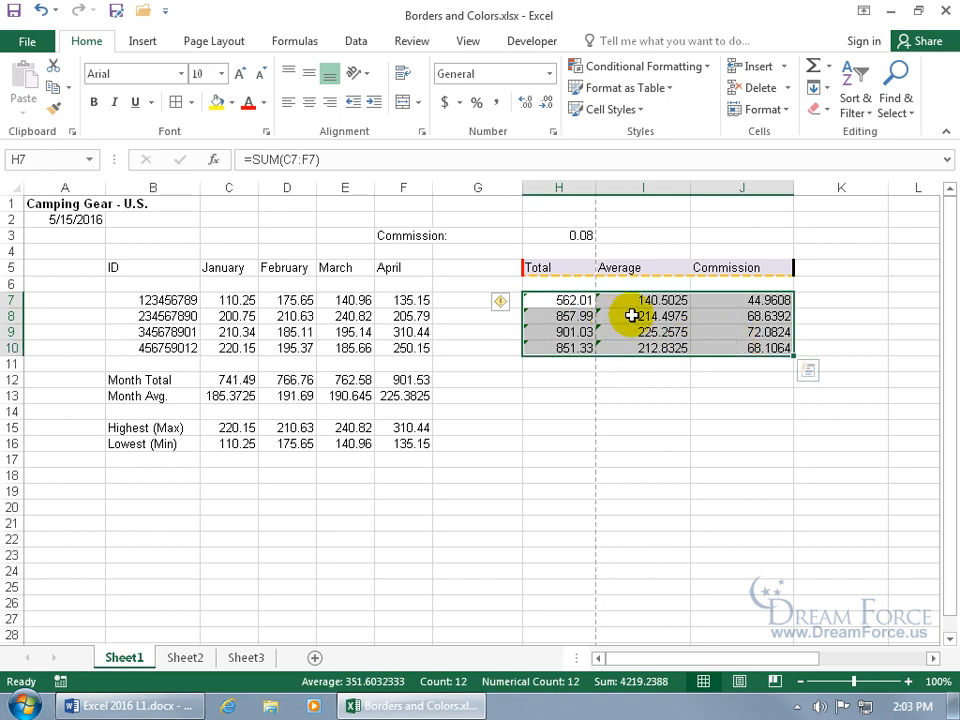
pyautogui.click(193, 102)
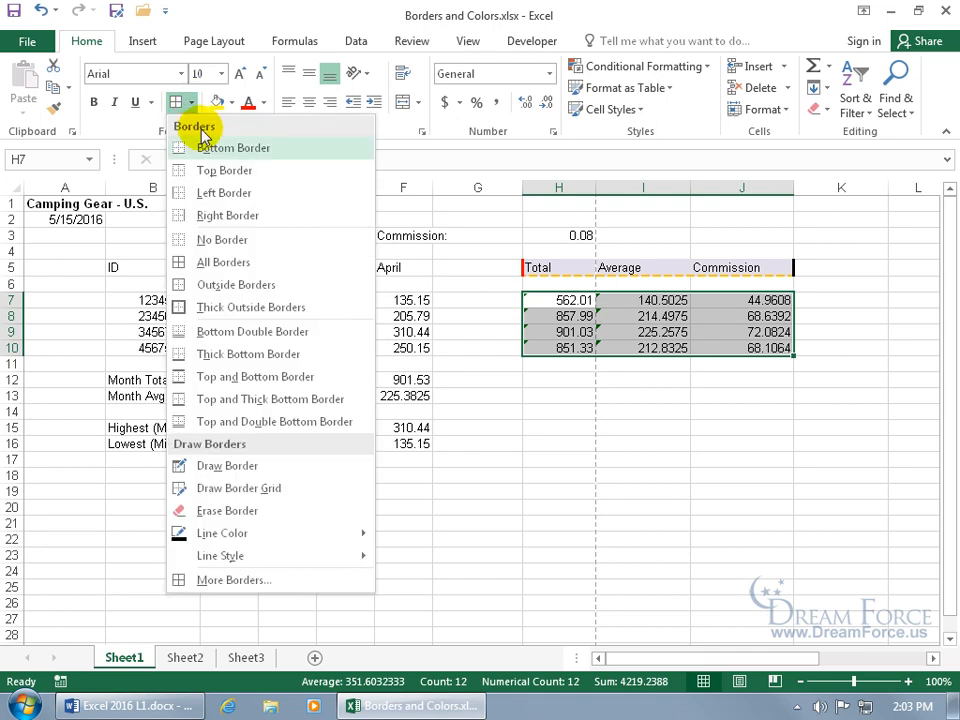
pyautogui.rightClick(652, 327)
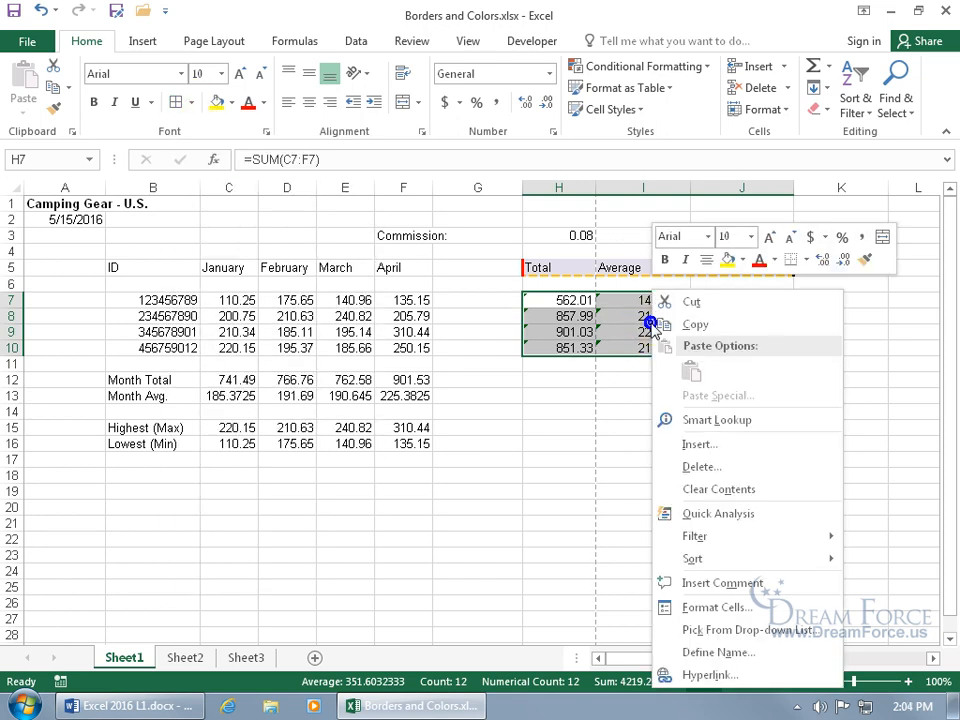
pyautogui.click(701, 607)
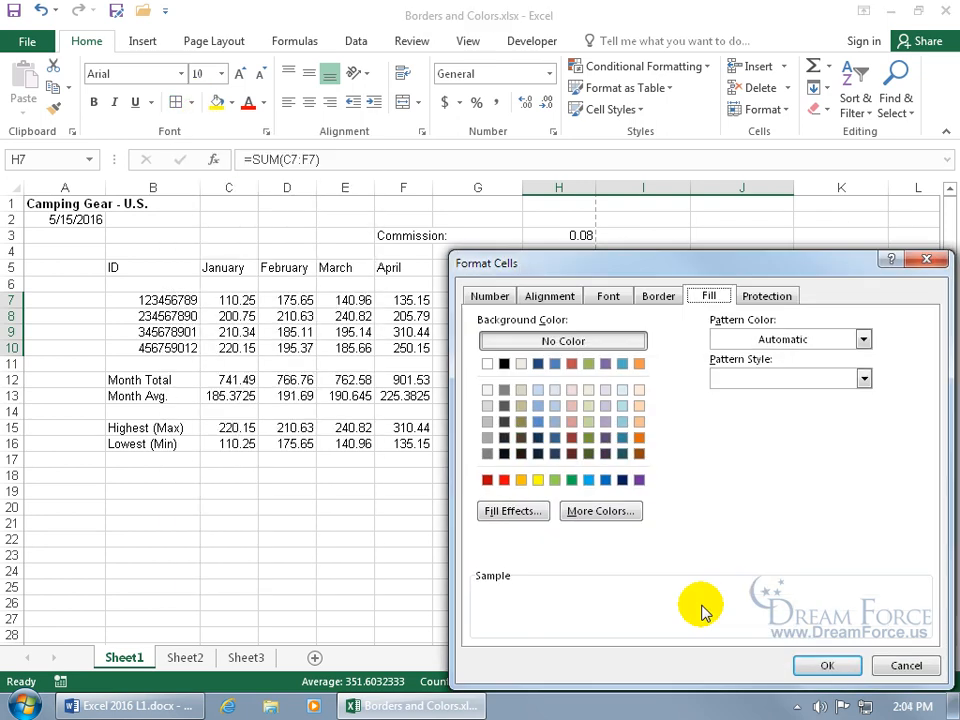
pyautogui.moveTo(666, 268); pyautogui.dragTo(435, 190)
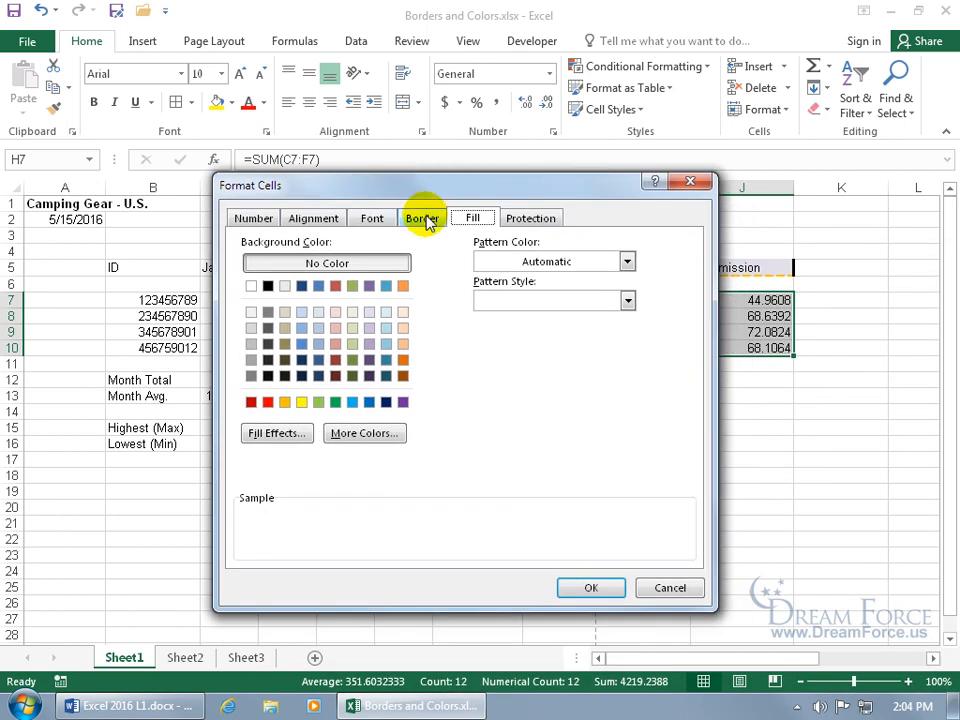
pyautogui.click(460, 218)
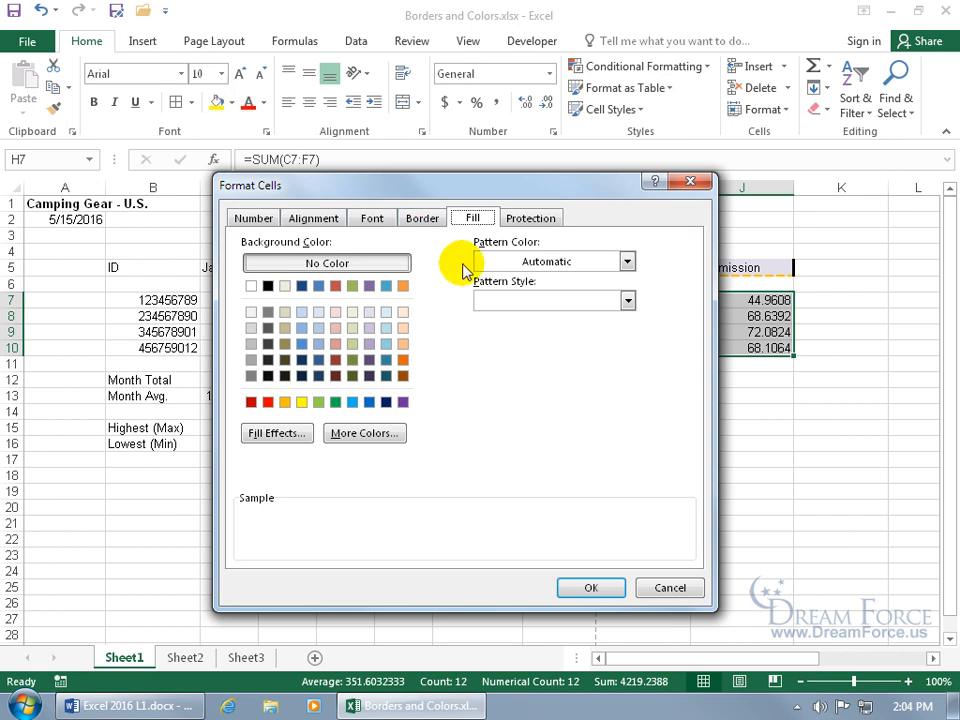
pyautogui.click(366, 329)
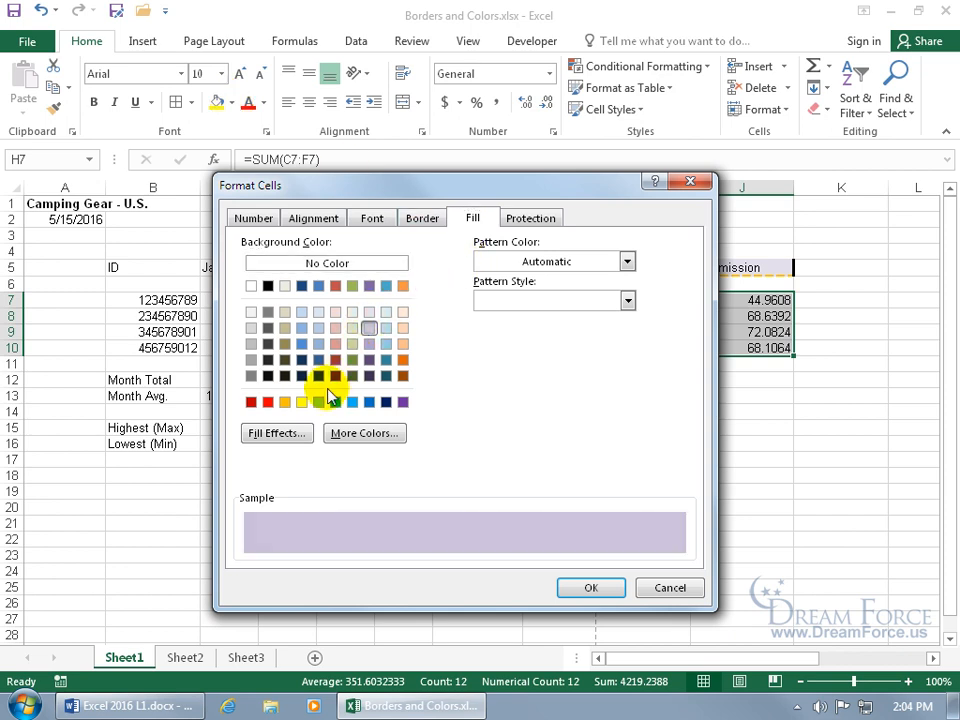
# Set a two-colour horizontal gradient fill for H7:J10, fading from white at the top to blue at the bottom.
pyautogui.click(287, 433)
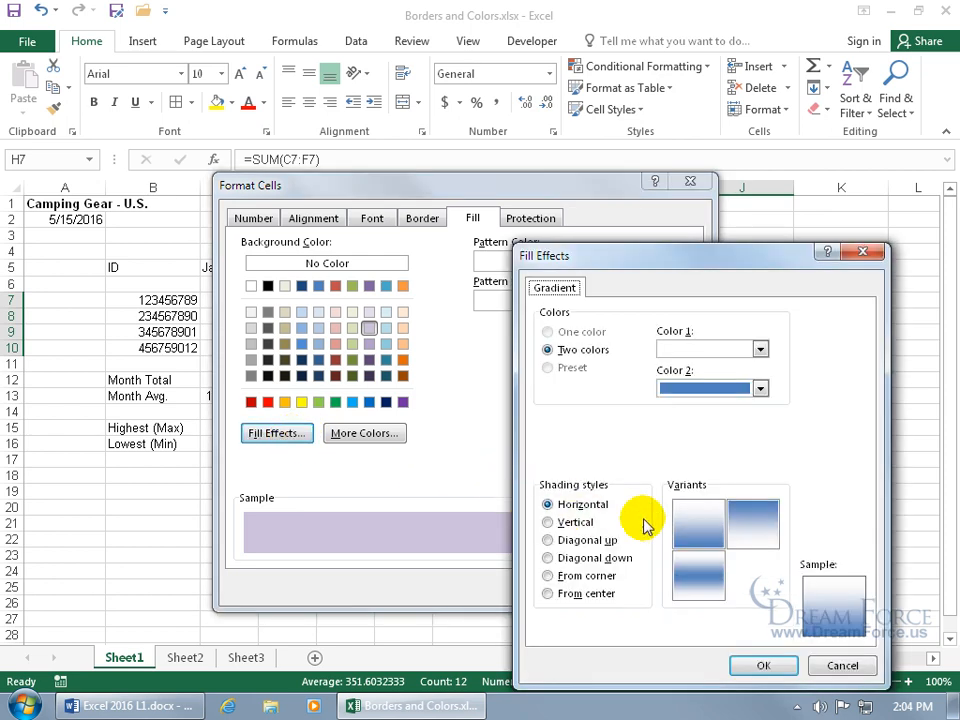
pyautogui.moveTo(717, 263); pyautogui.dragTo(416, 263)
pyautogui.click(413, 530)
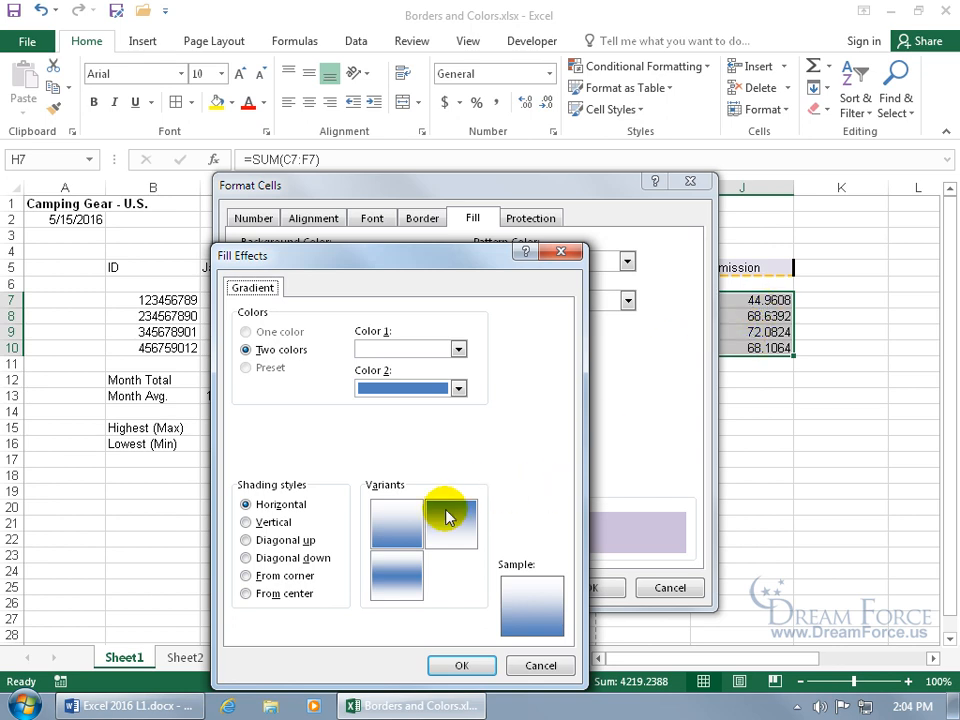
pyautogui.click(400, 522)
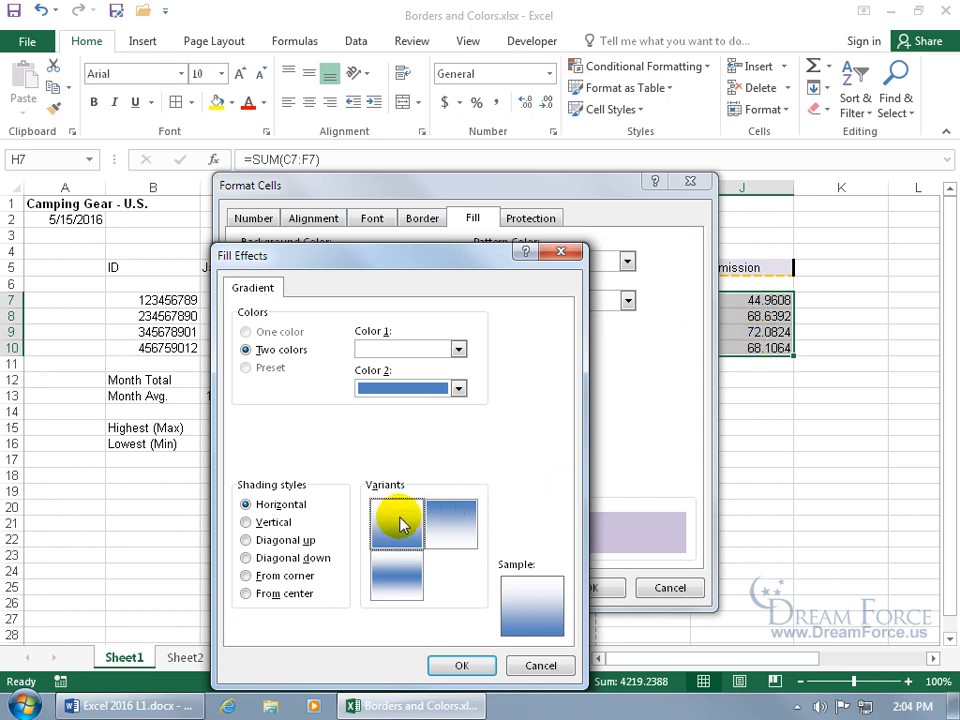
pyautogui.click(461, 666)
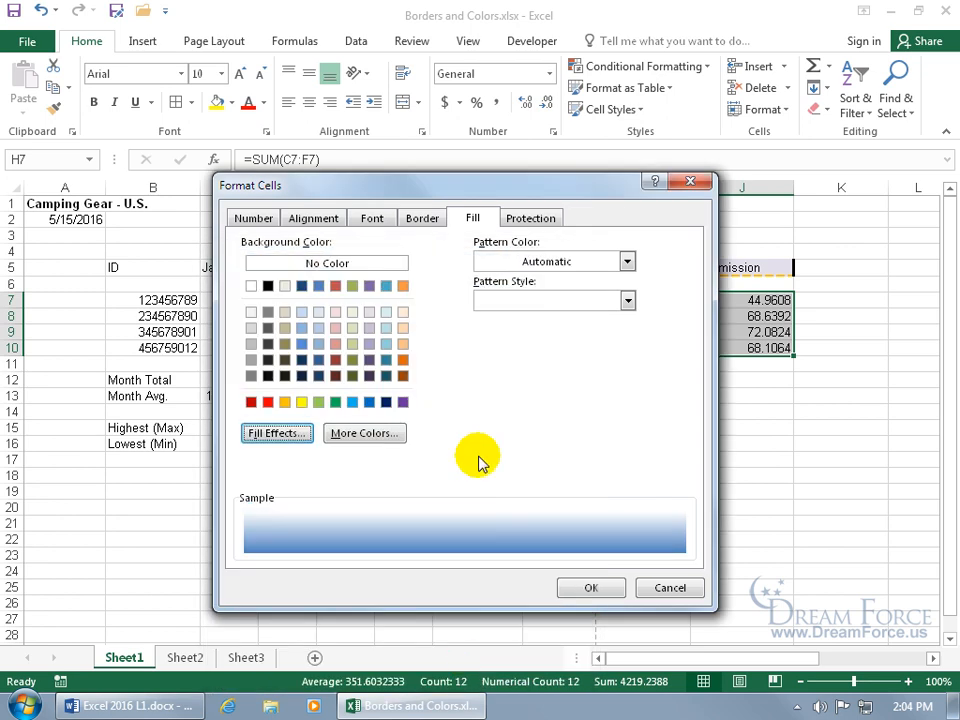
# Add a thin black vertical inside border between the columns of H7:J10, leaving the horizontal inside border off.
pyautogui.click(422, 218)
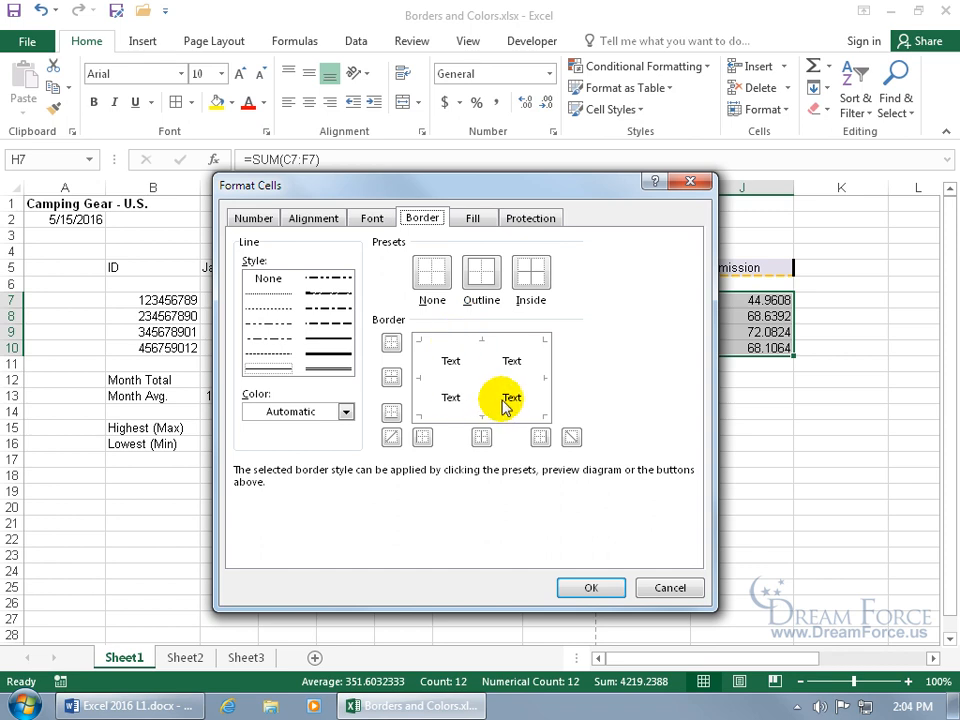
pyautogui.click(481, 365)
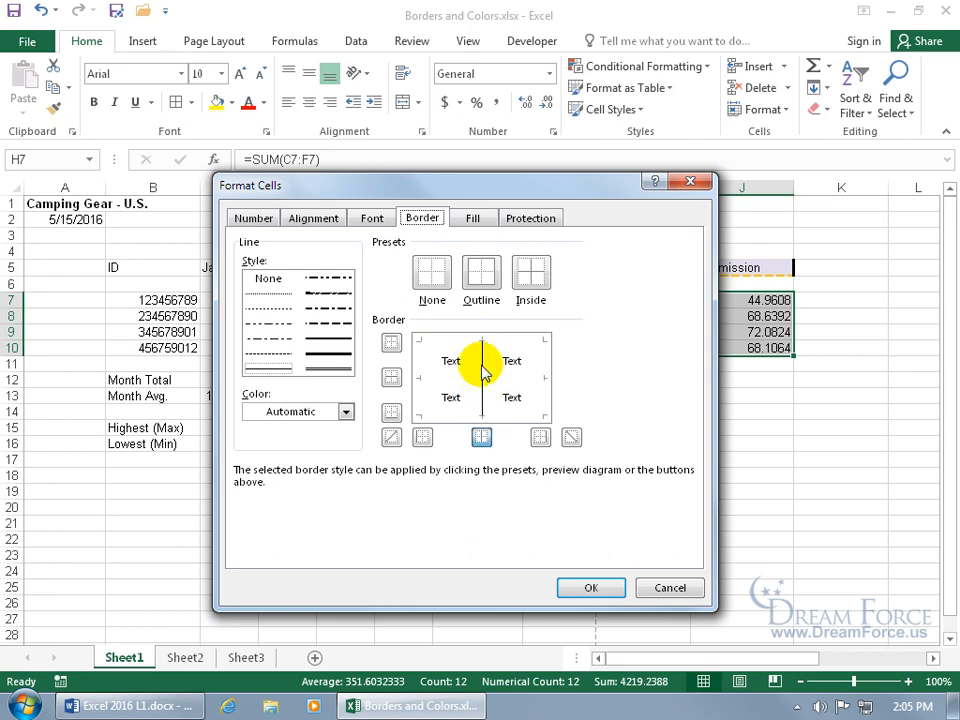
pyautogui.moveTo(611, 189); pyautogui.dragTo(454, 219)
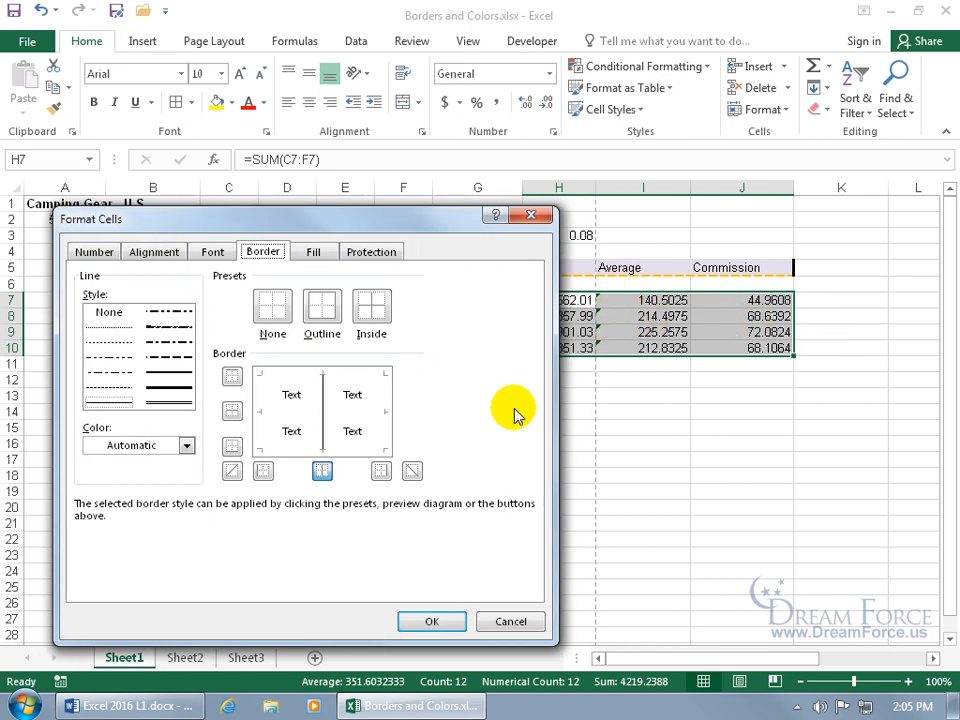
pyautogui.click(291, 412)
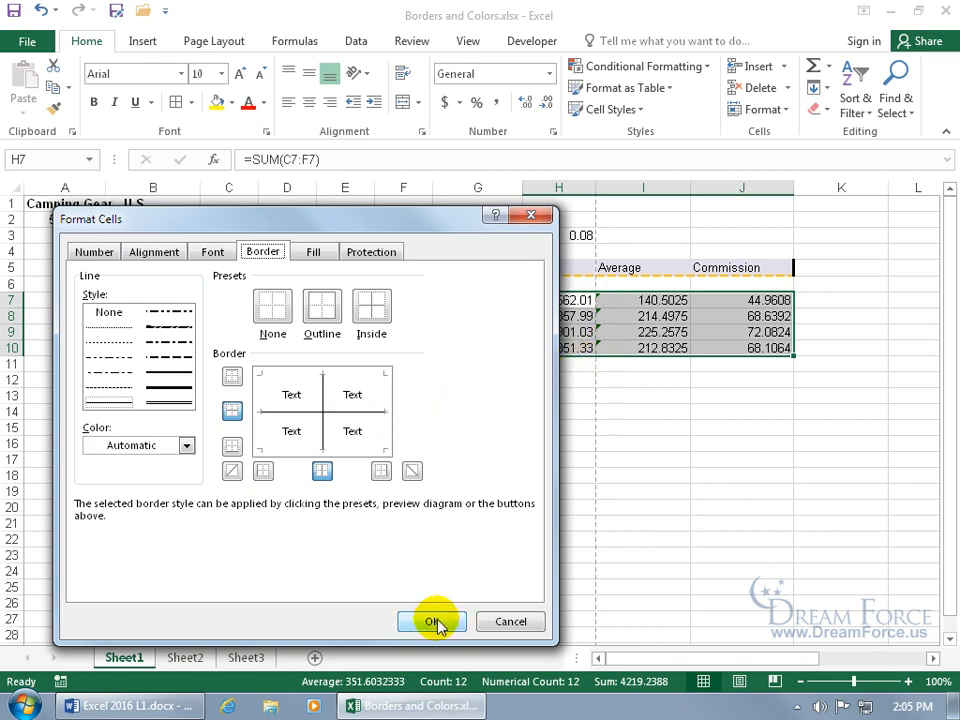
pyautogui.click(303, 410)
# Add a thick green horizontal inside border between the rows of H7:J10, apply the formatting, and deselect the range.
pyautogui.click(186, 445)
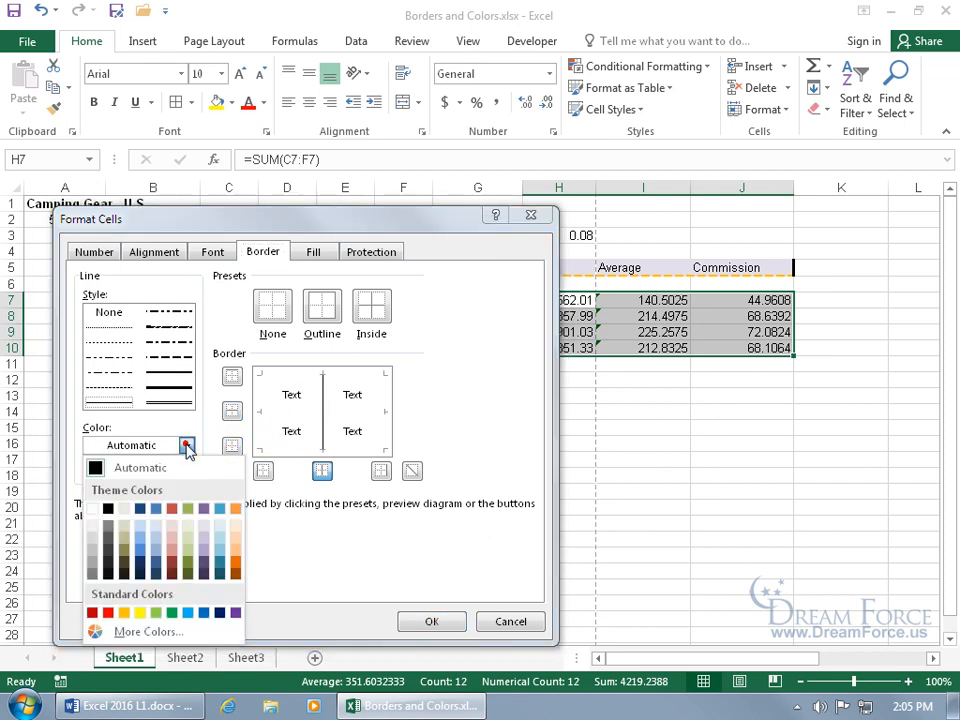
pyautogui.click(163, 614)
pyautogui.click(170, 387)
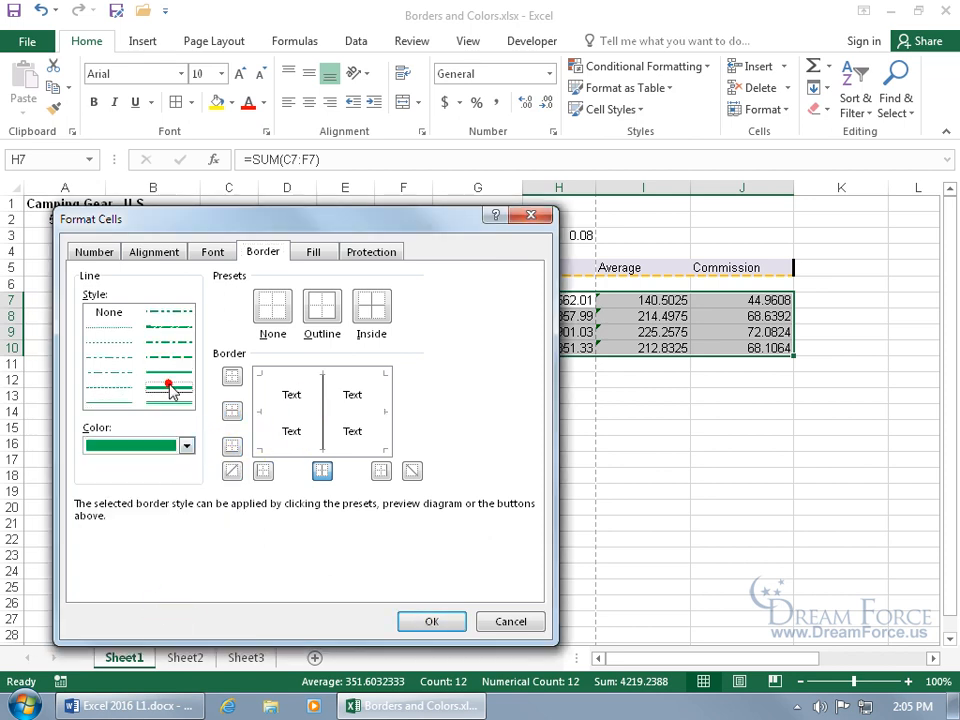
pyautogui.click(296, 413)
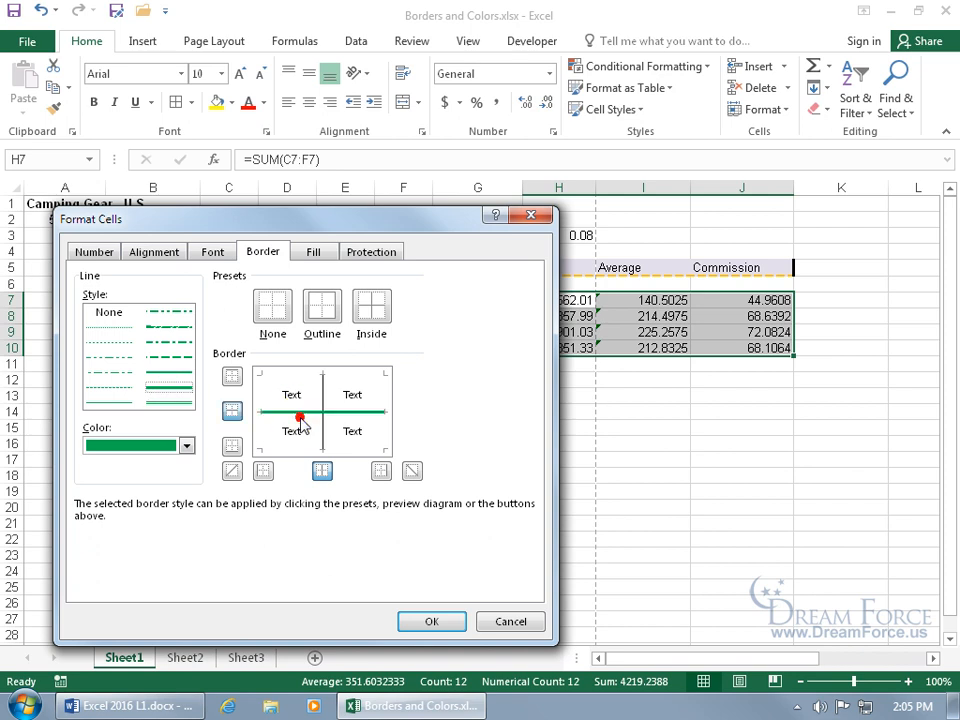
pyautogui.click(430, 621)
pyautogui.click(664, 464)
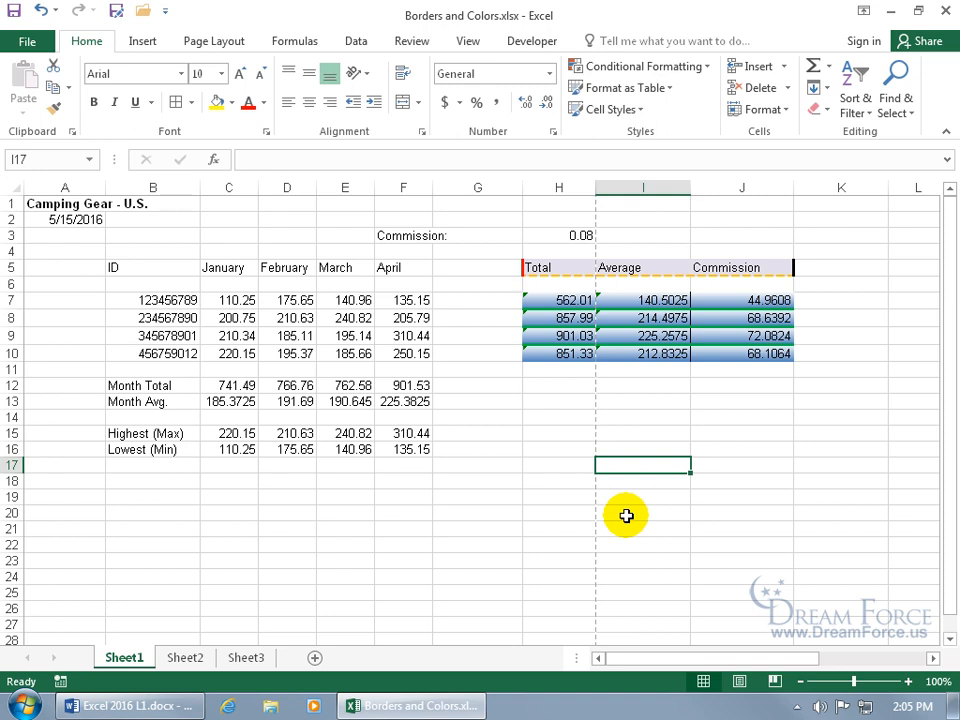
pyautogui.click(581, 354)
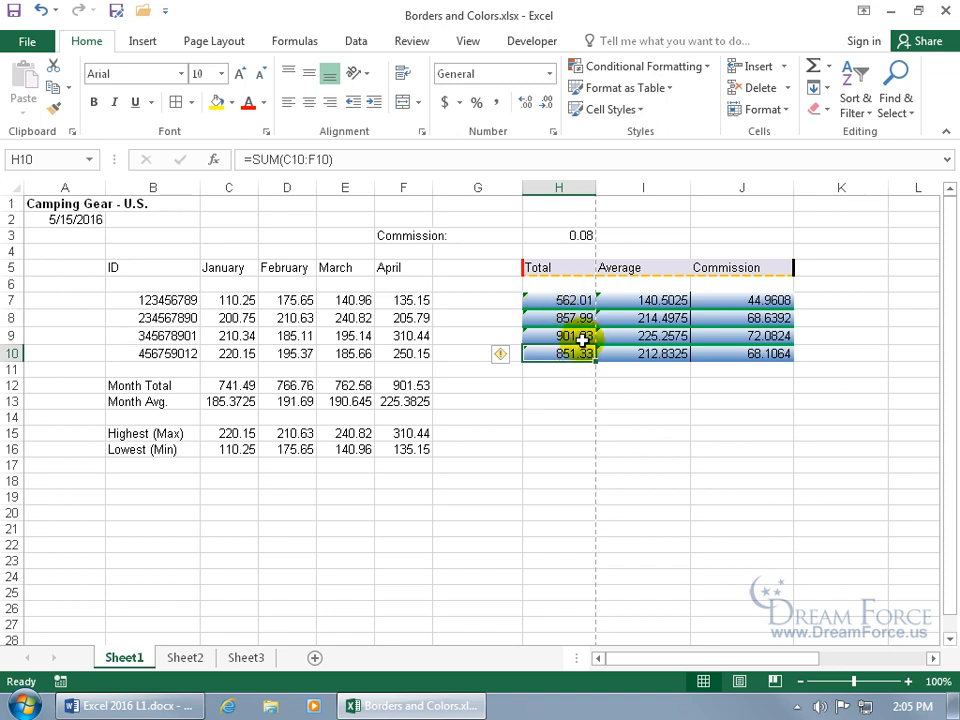
pyautogui.click(576, 300)
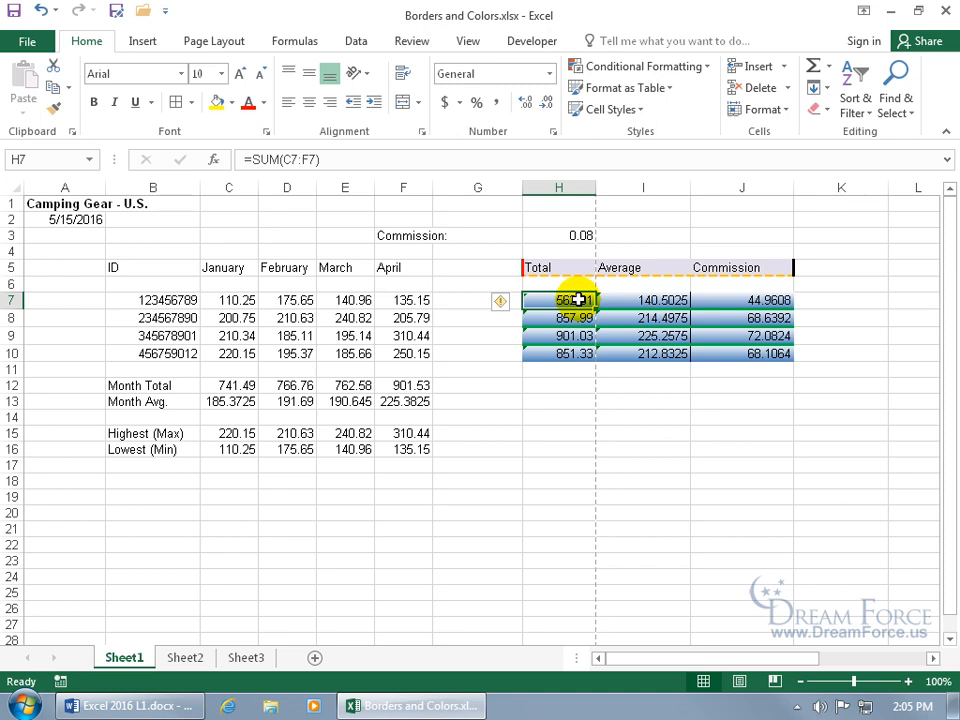
pyautogui.click(564, 371)
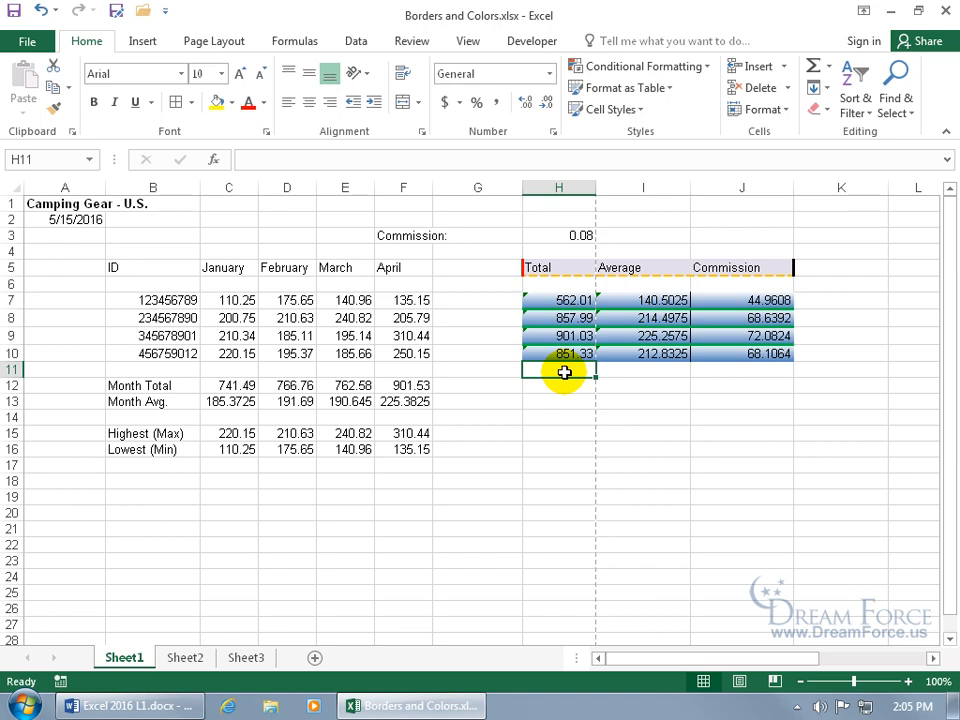
# Clear only the formats from the values in H7:J10, keeping their contents, and deselect the range.
pyautogui.moveTo(557, 300); pyautogui.dragTo(739, 354)
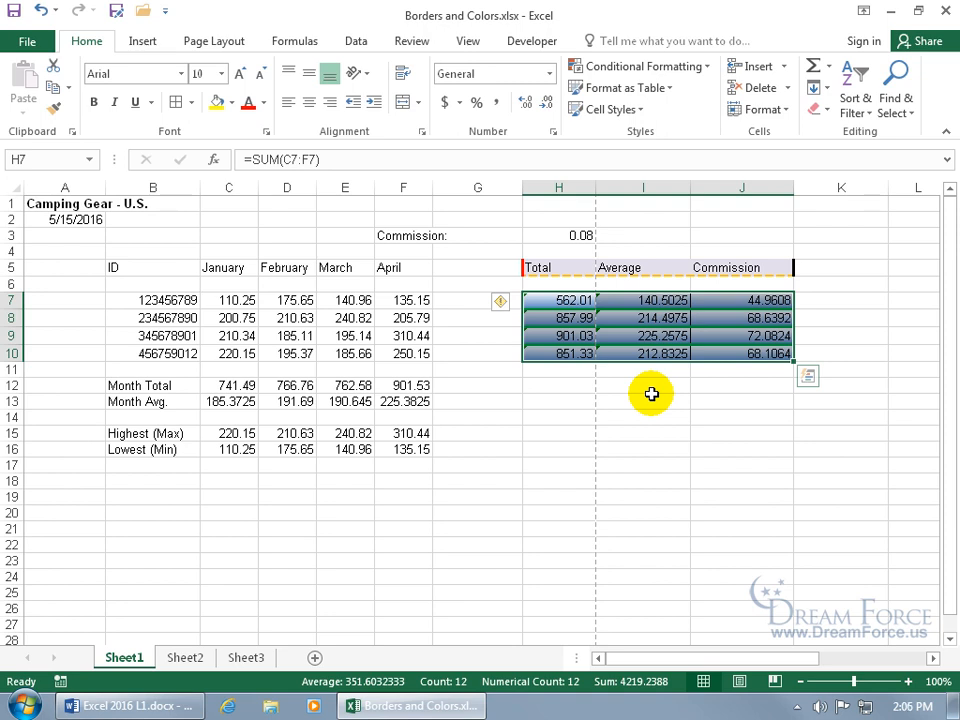
pyautogui.click(820, 108)
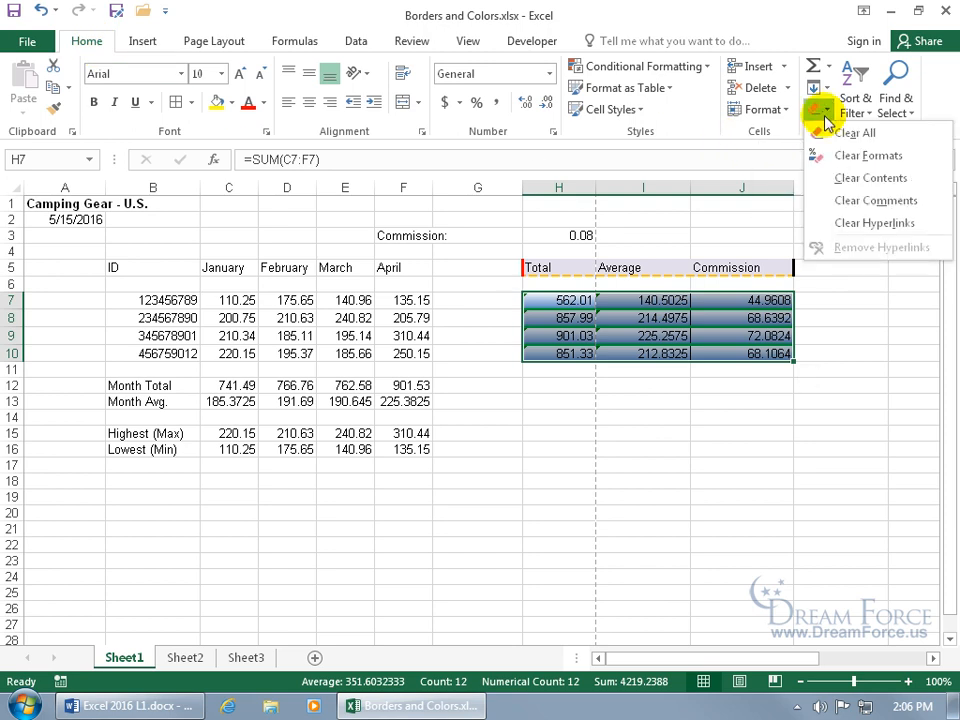
pyautogui.click(862, 158)
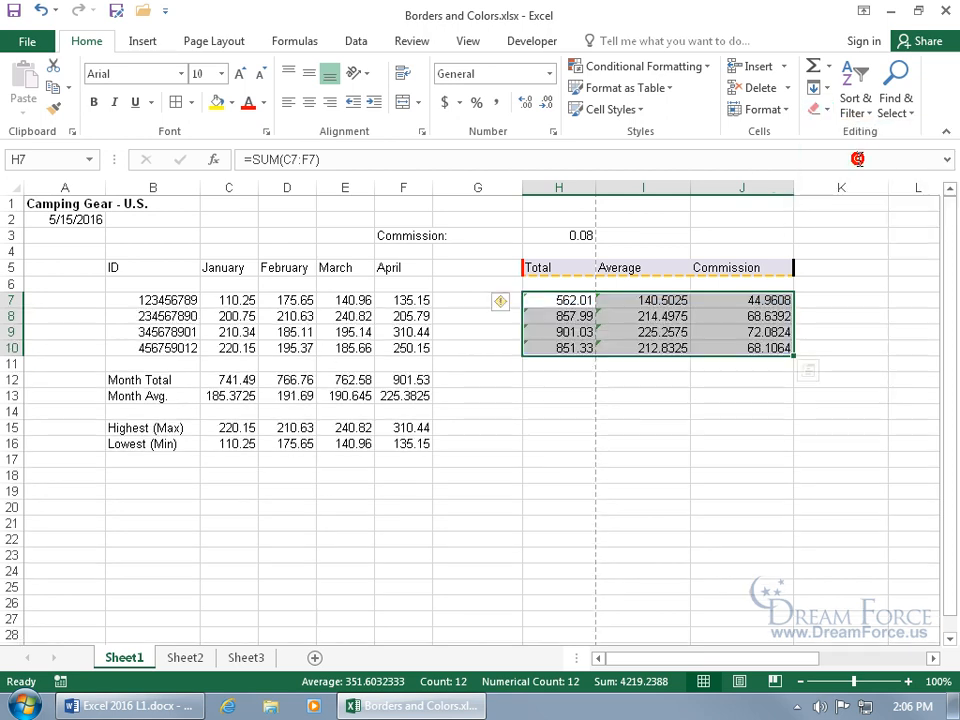
pyautogui.click(672, 378)
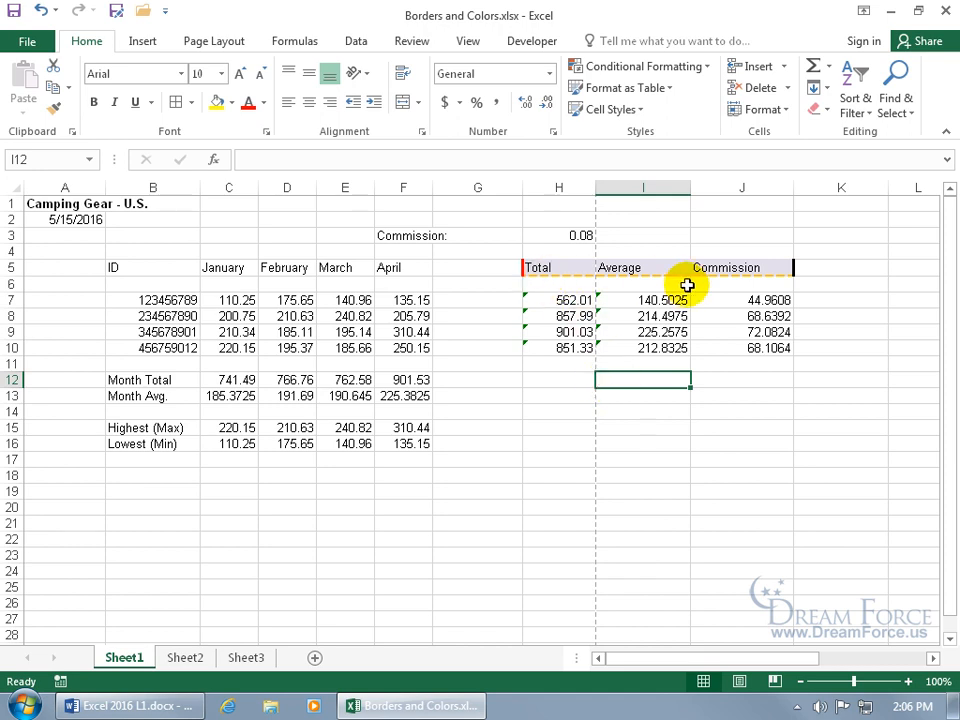
# Copy the headings in H5:J5, paste only their formatting onto H13:J13, and end the copy mode.
pyautogui.moveTo(563, 396); pyautogui.dragTo(728, 396)
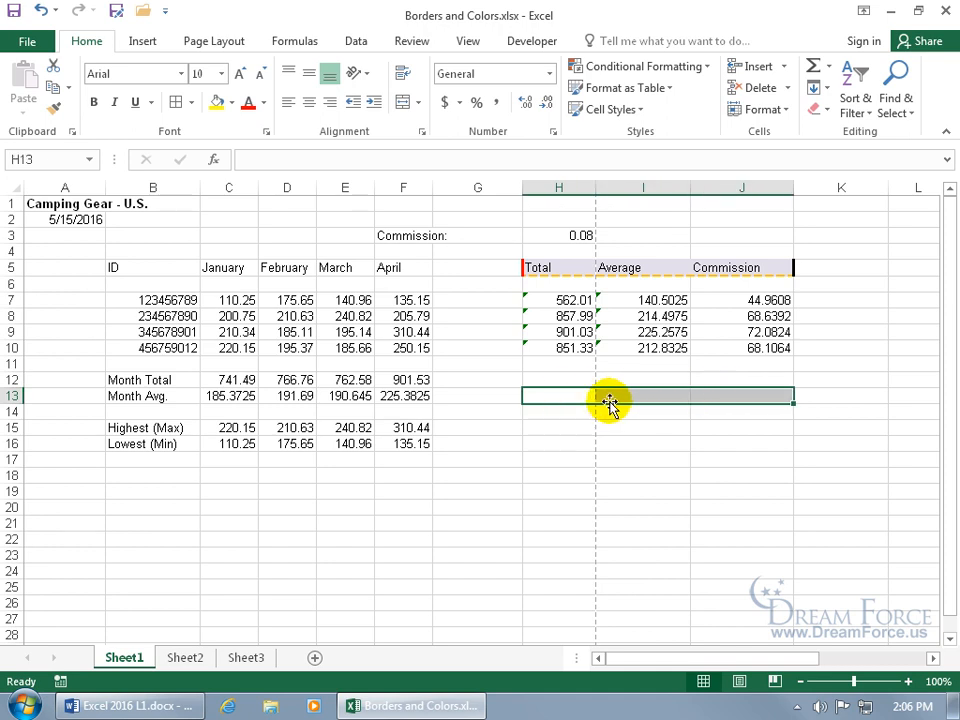
pyautogui.moveTo(551, 268); pyautogui.dragTo(732, 268)
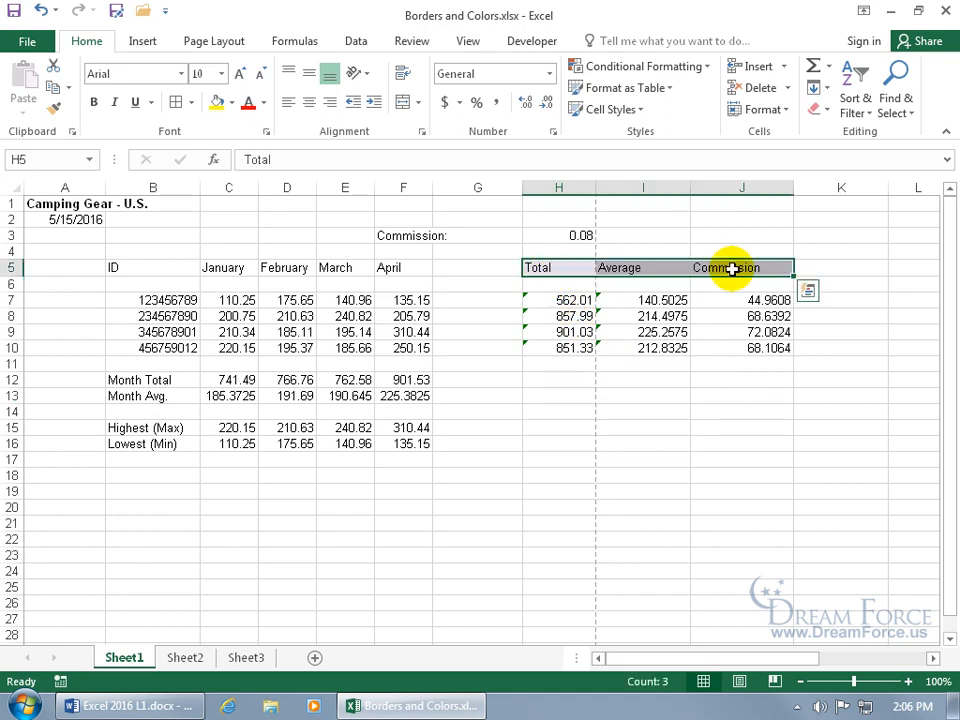
pyautogui.rightClick(663, 268)
pyautogui.click(678, 300)
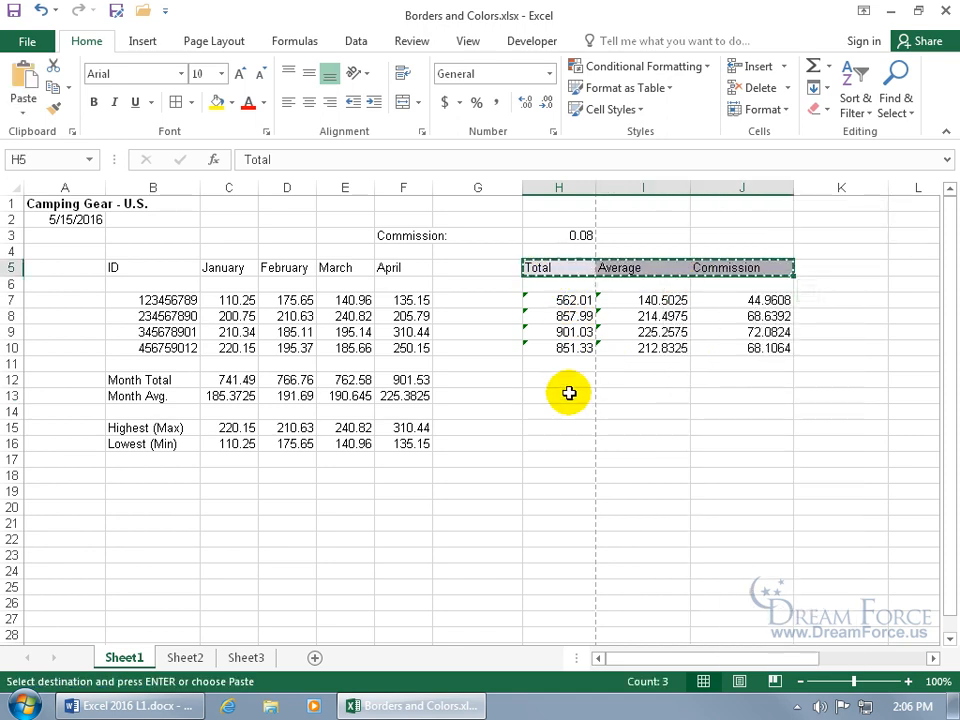
pyautogui.moveTo(564, 397); pyautogui.dragTo(725, 394)
pyautogui.rightClick(645, 395)
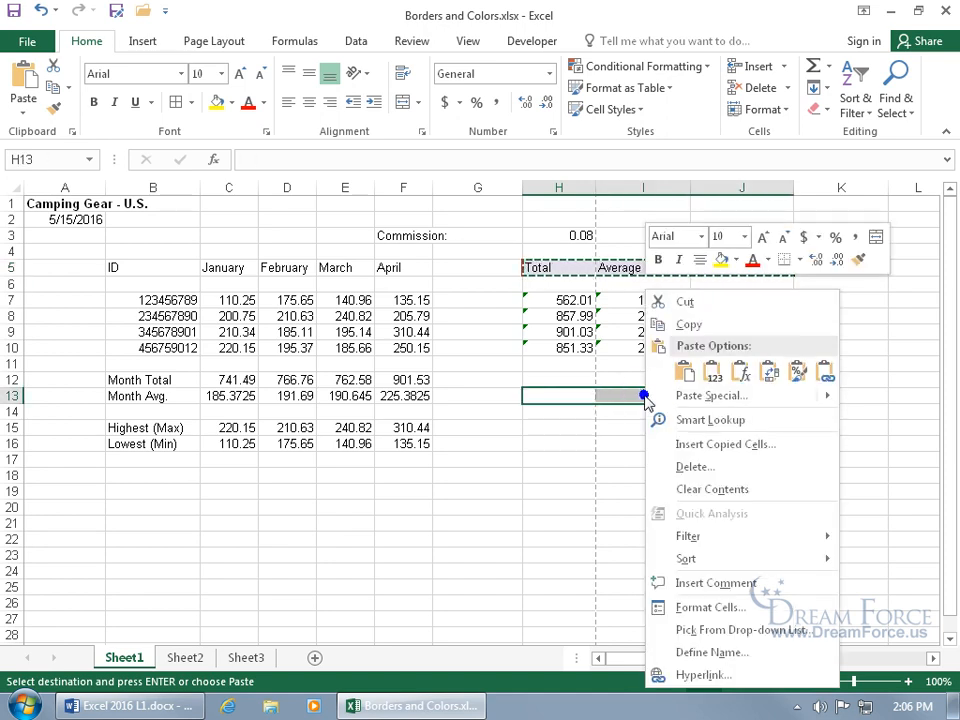
pyautogui.click(797, 377)
pyautogui.click(662, 429)
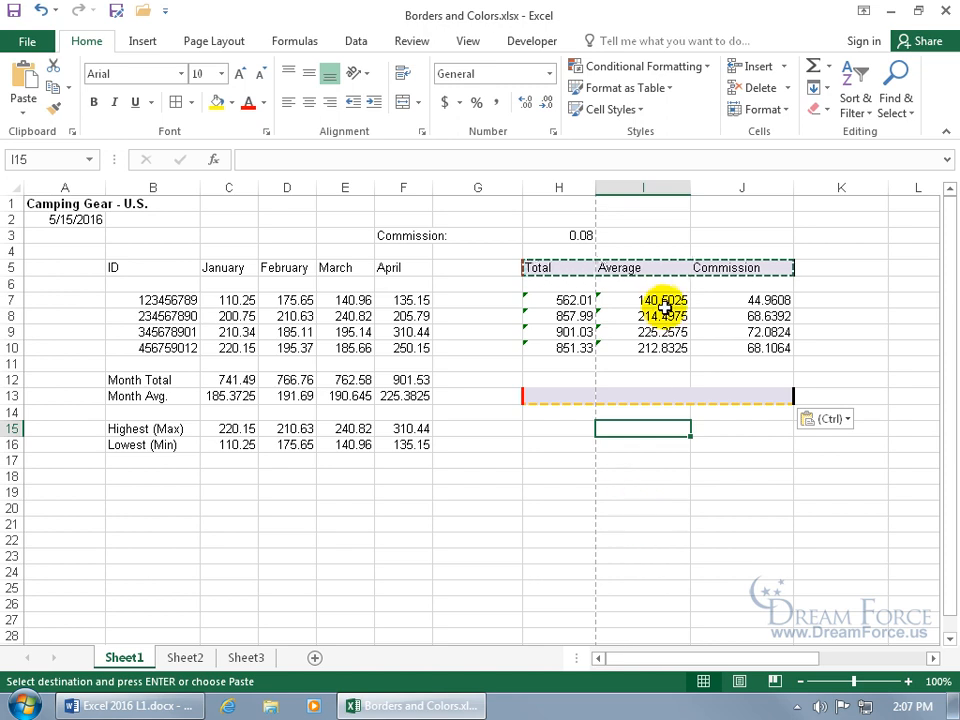
pyautogui.press('Escape')
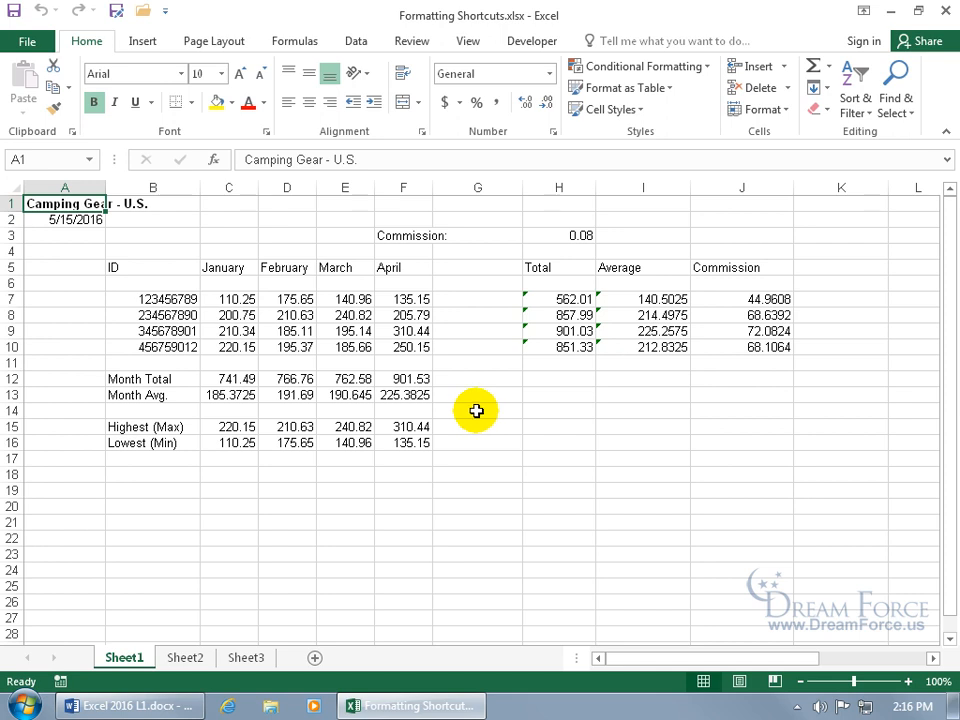
# Make the Total heading in H5 bold with a light orange fill and a bottom border.
pyautogui.click(541, 268)
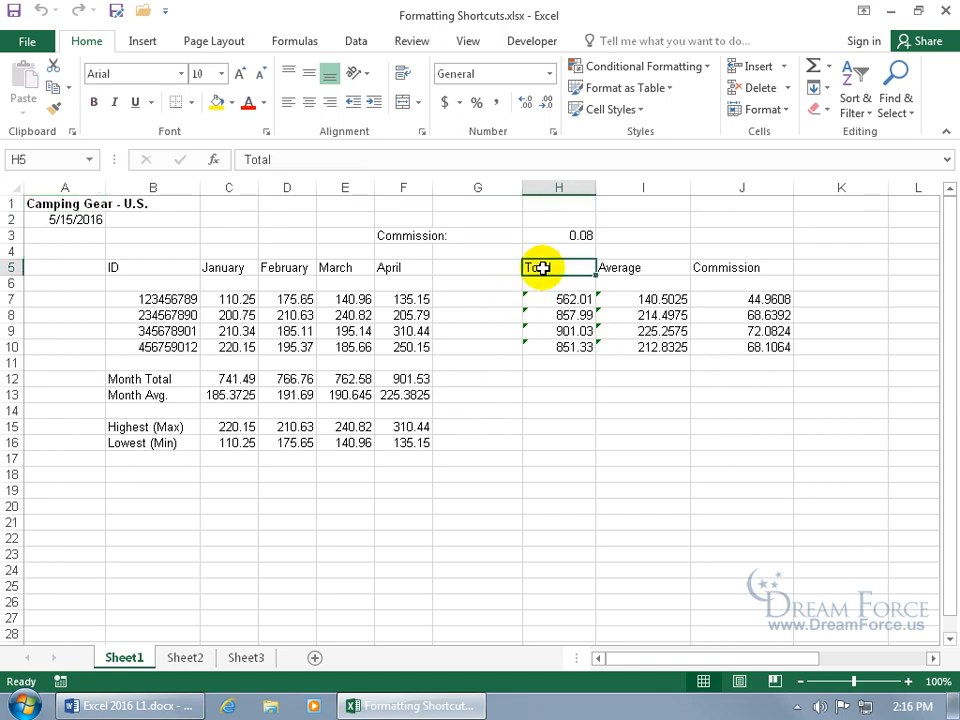
pyautogui.click(92, 102)
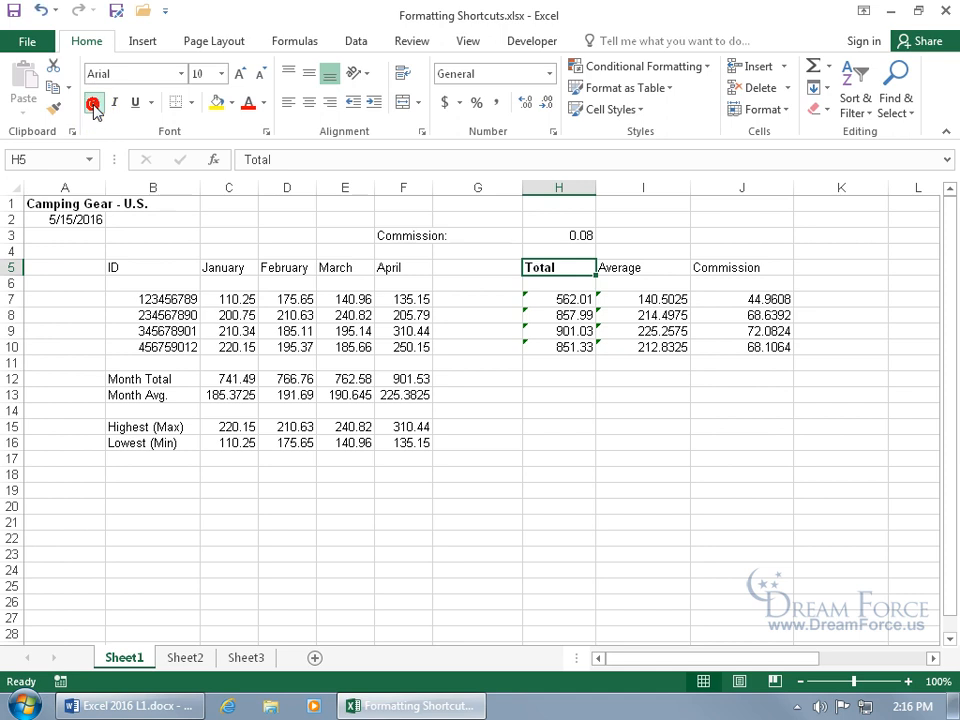
pyautogui.click(230, 103)
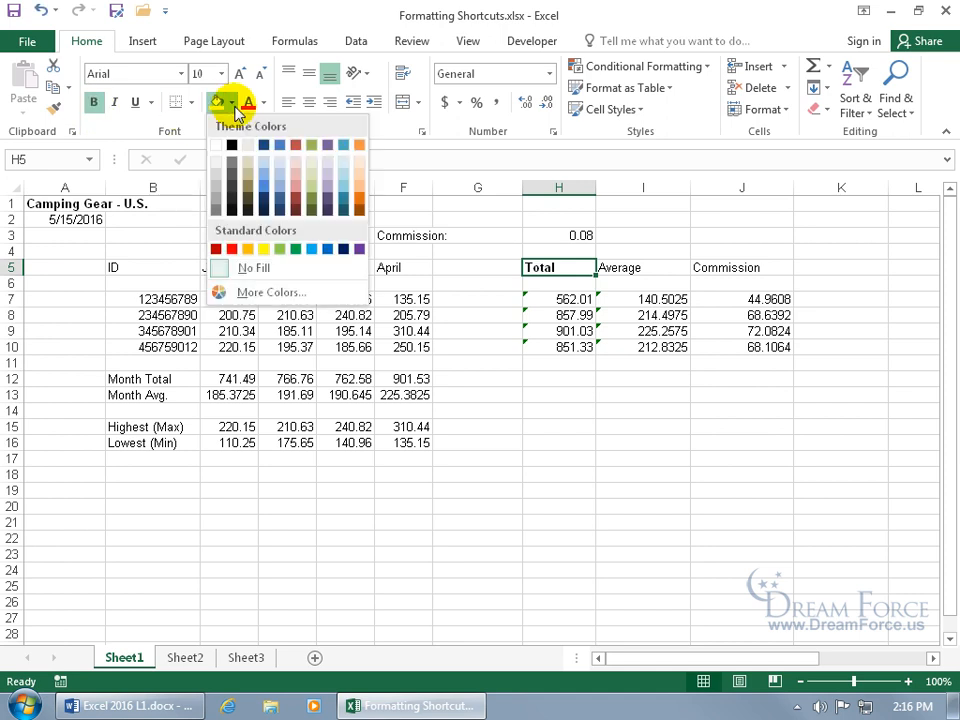
pyautogui.click(360, 176)
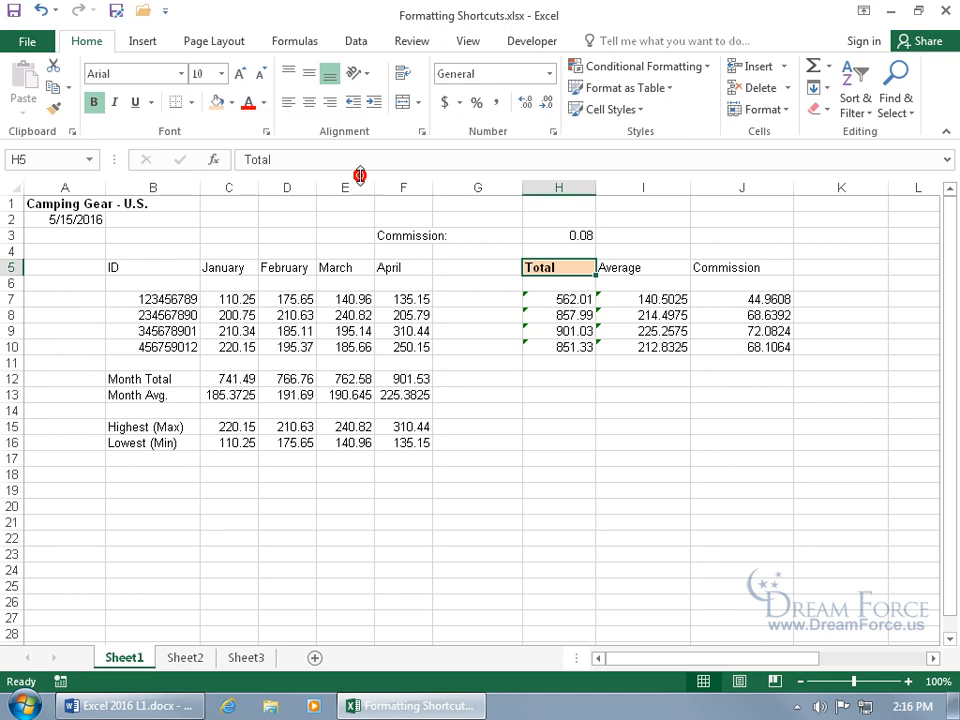
pyautogui.click(175, 103)
pyautogui.click(542, 296)
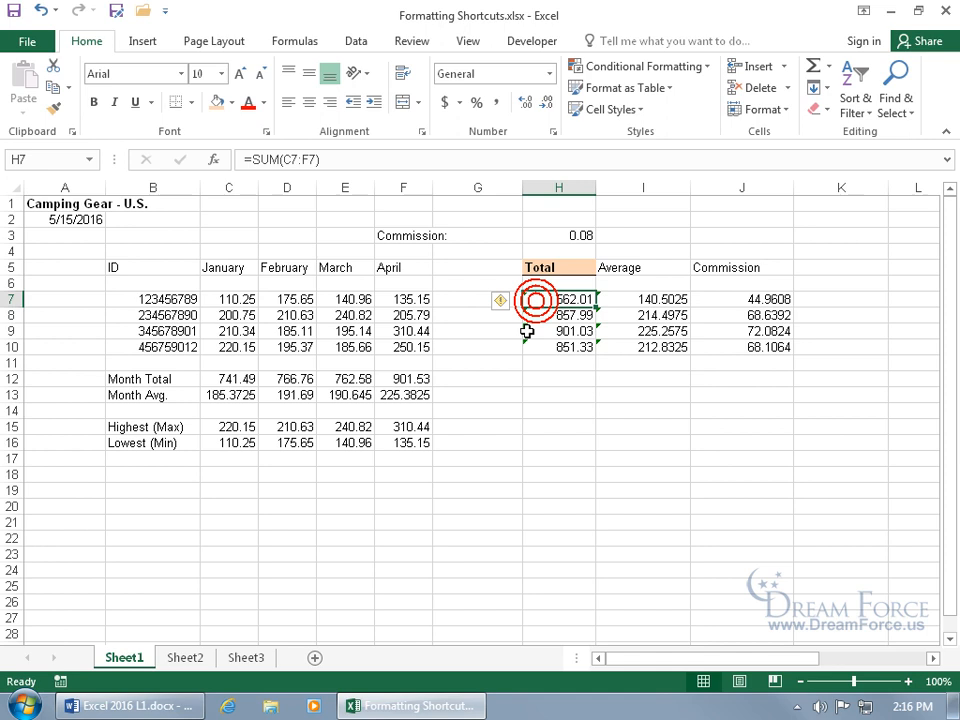
# Copy the Total heading's formatting in H5 onto the January heading in C5 with a single use of Format Painter, and deselect the heading.
pyautogui.click(562, 268)
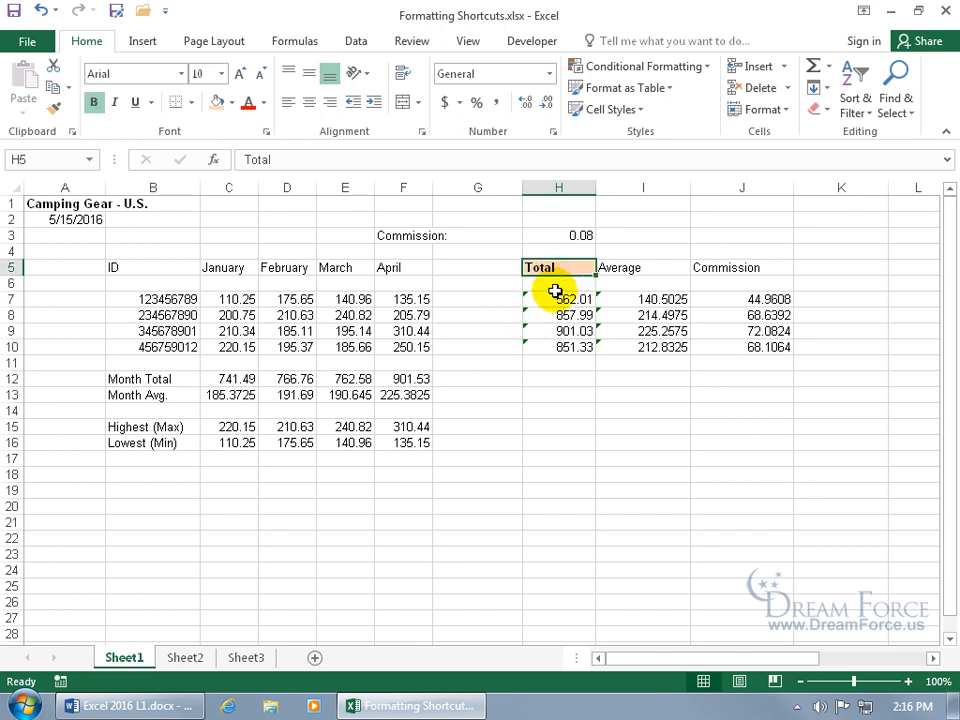
pyautogui.click(408, 268)
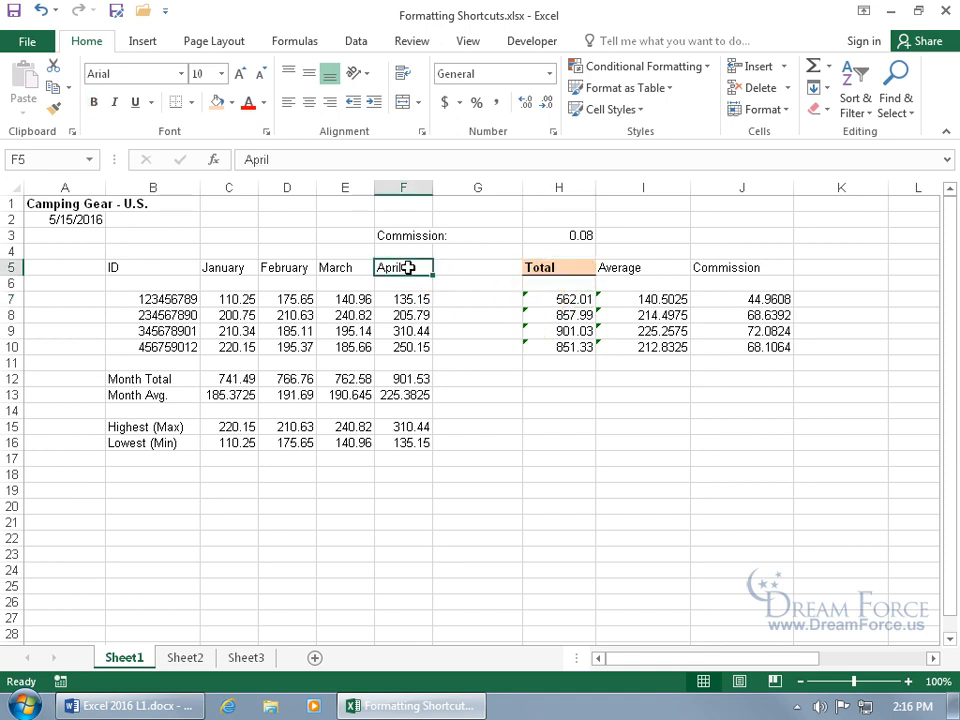
pyautogui.click(336, 272)
pyautogui.click(556, 267)
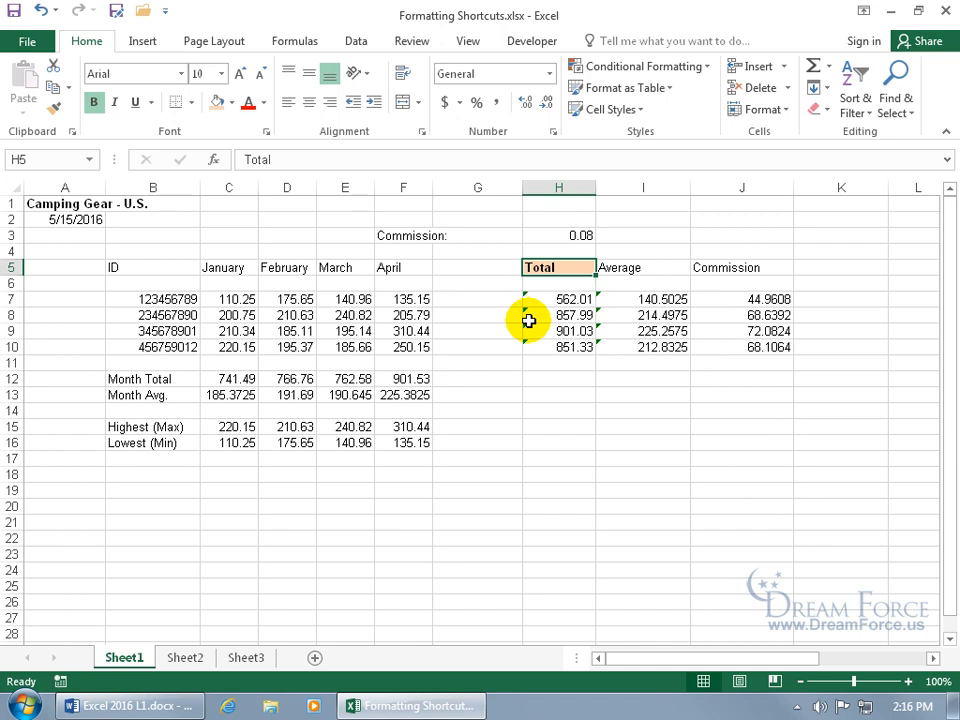
pyautogui.rightClick(564, 269)
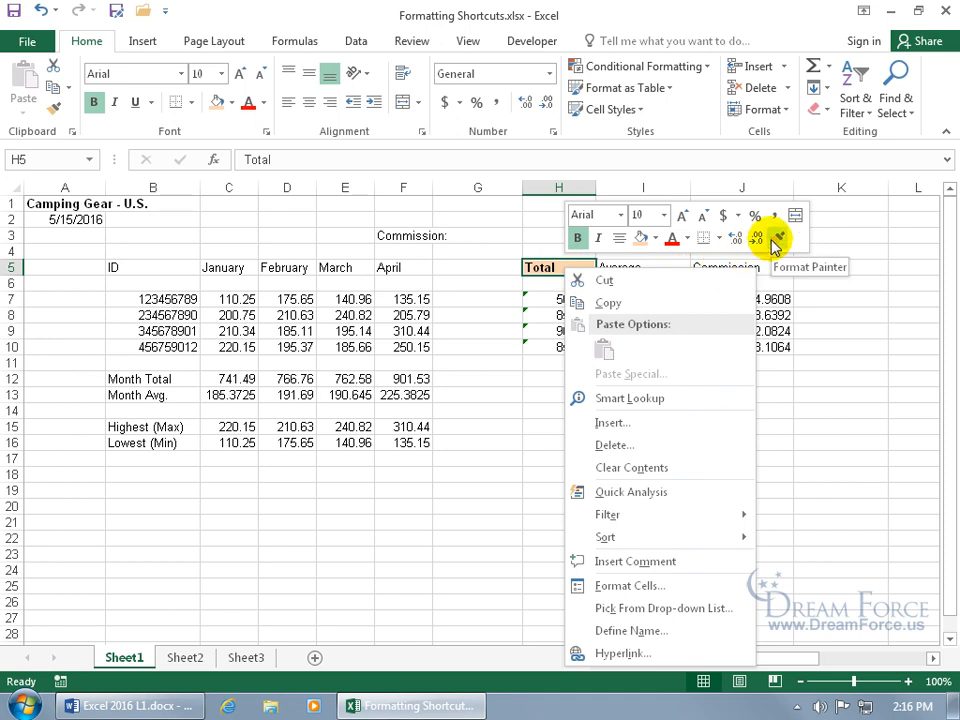
pyautogui.click(37, 130)
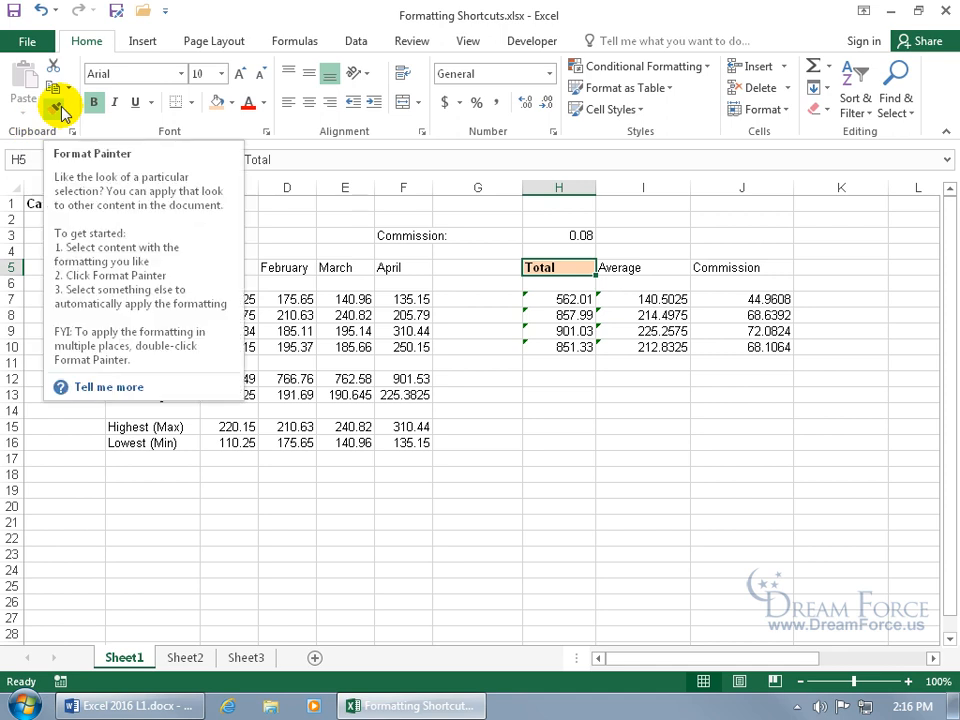
pyautogui.click(58, 109)
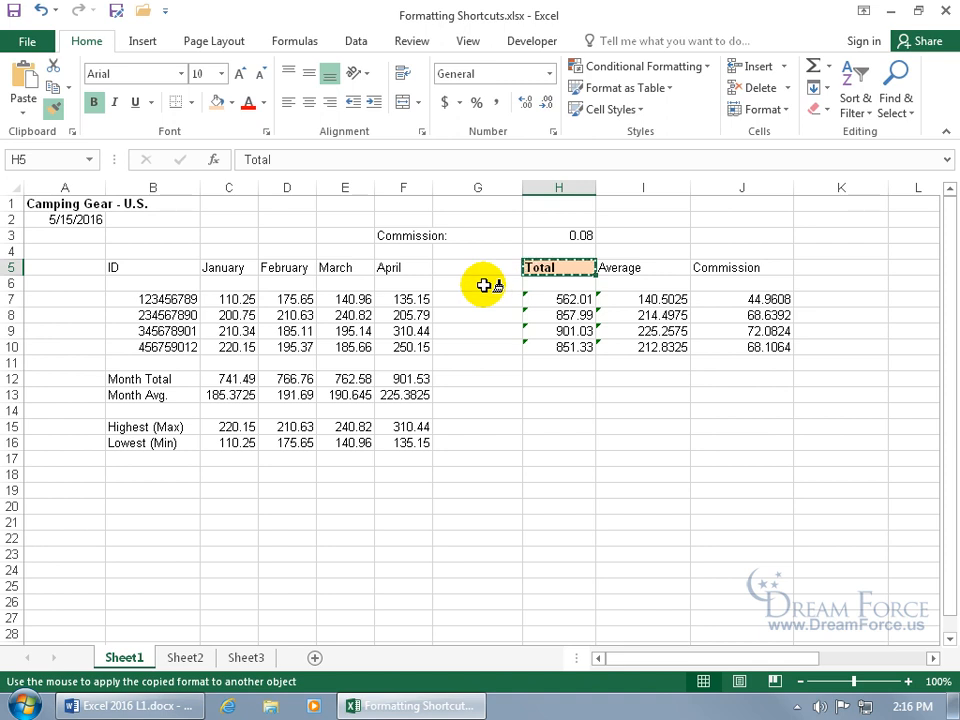
pyautogui.click(238, 268)
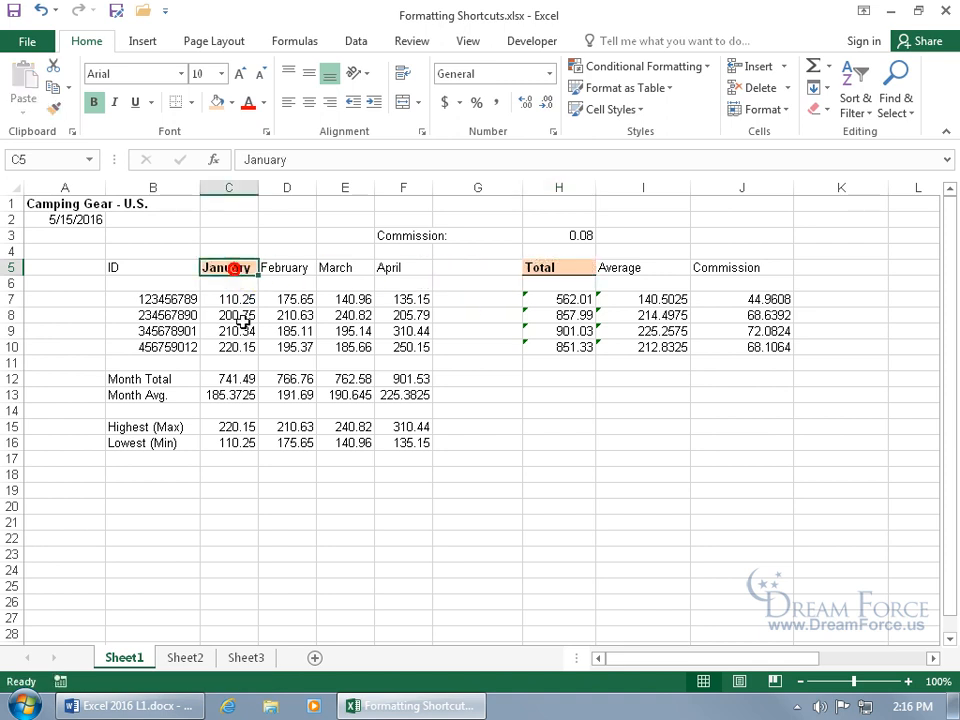
pyautogui.click(253, 345)
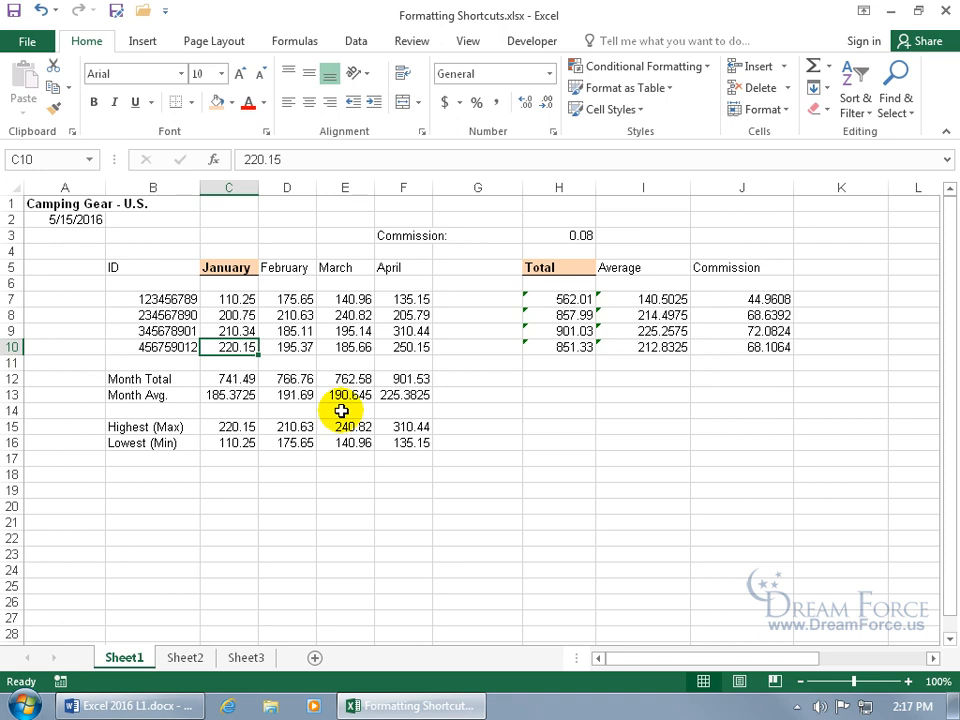
# Lock Format Painter on H5's formatting, apply it to the February, March and April headings and the IDs in B7:B10, and turn it off.
pyautogui.click(559, 268)
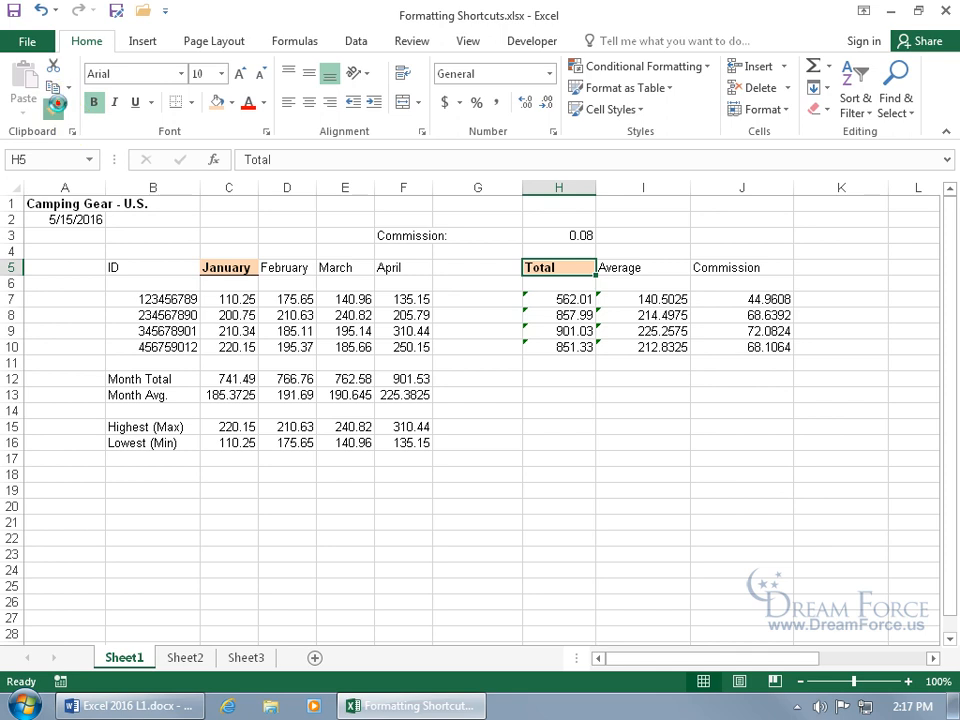
pyautogui.click(55, 105)
pyautogui.click(290, 268)
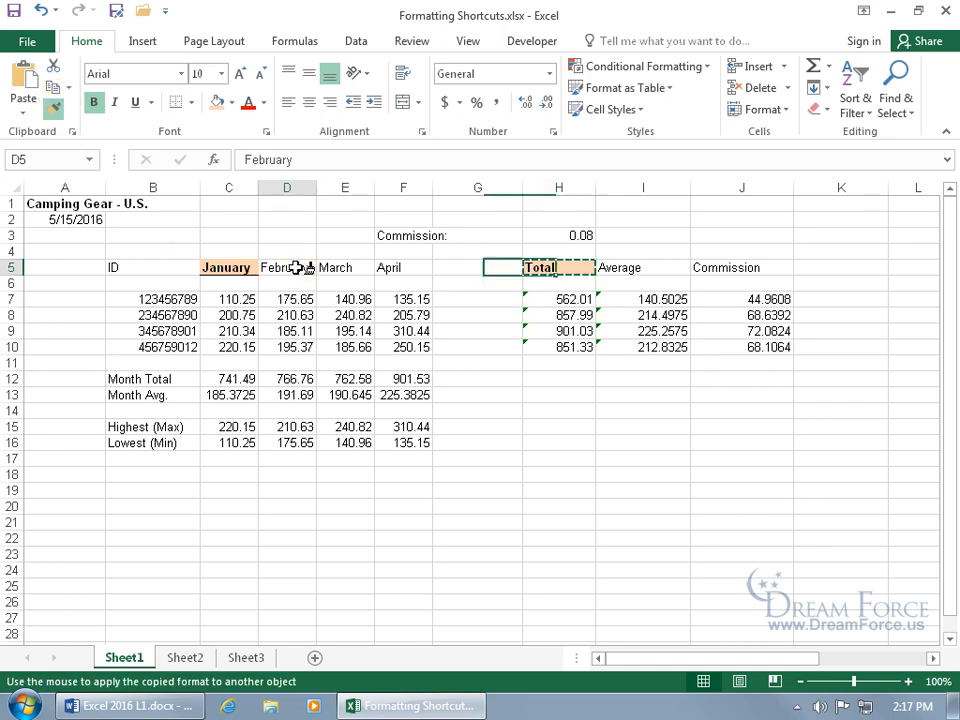
pyautogui.click(340, 268)
pyautogui.click(385, 268)
pyautogui.moveTo(177, 299); pyautogui.dragTo(178, 346)
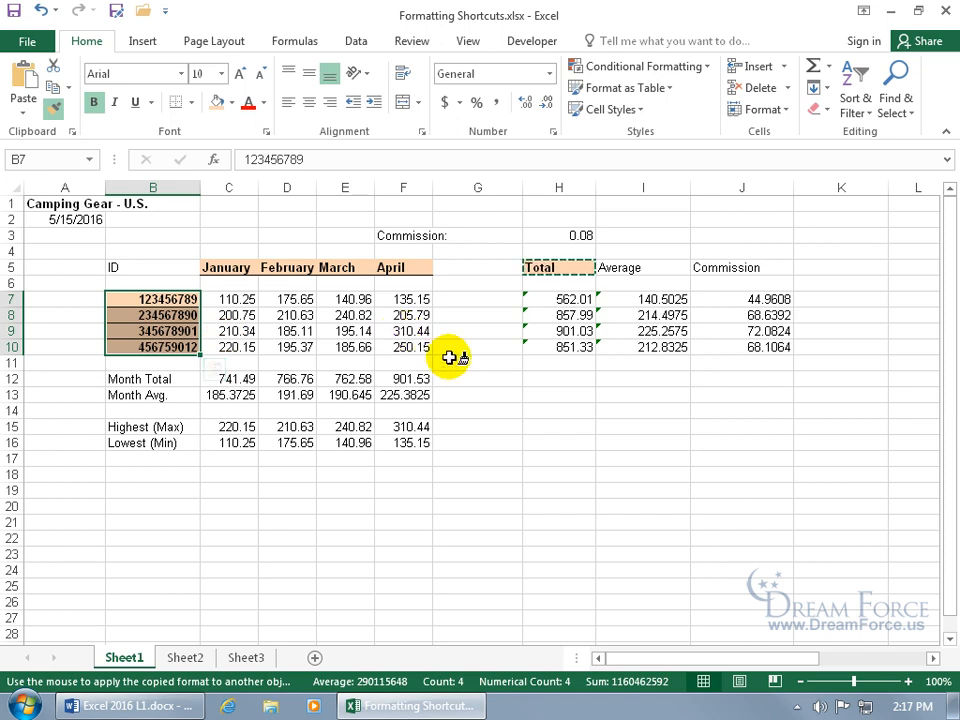
pyautogui.click(57, 111)
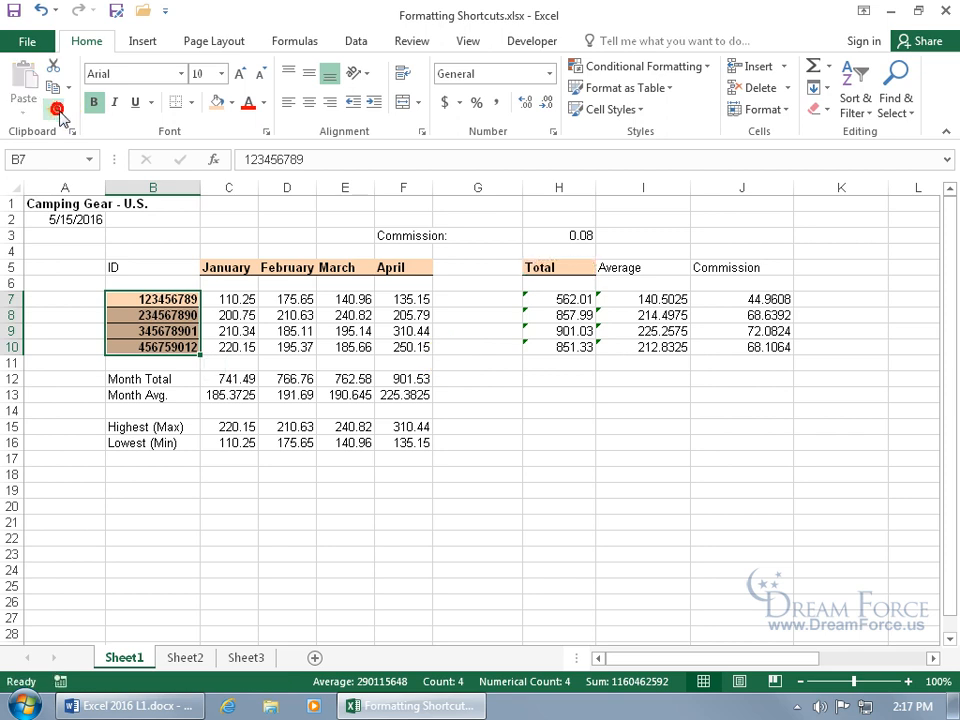
# Clear only the formats from B4:H12, keeping the contents, and deselect the range.
pyautogui.moveTo(171, 253); pyautogui.dragTo(594, 377)
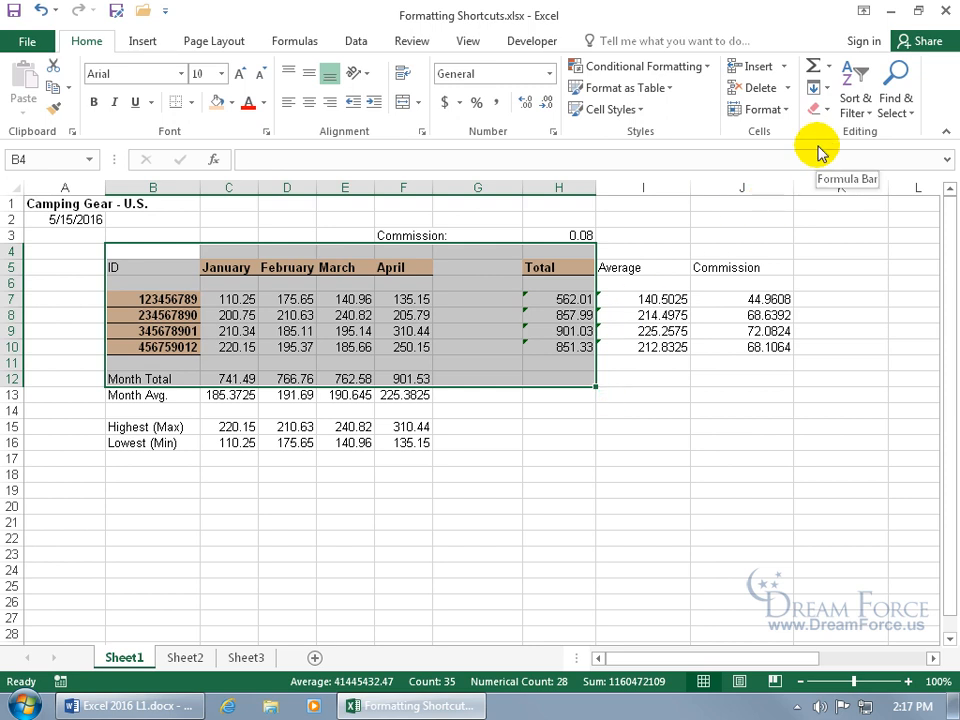
pyautogui.click(825, 111)
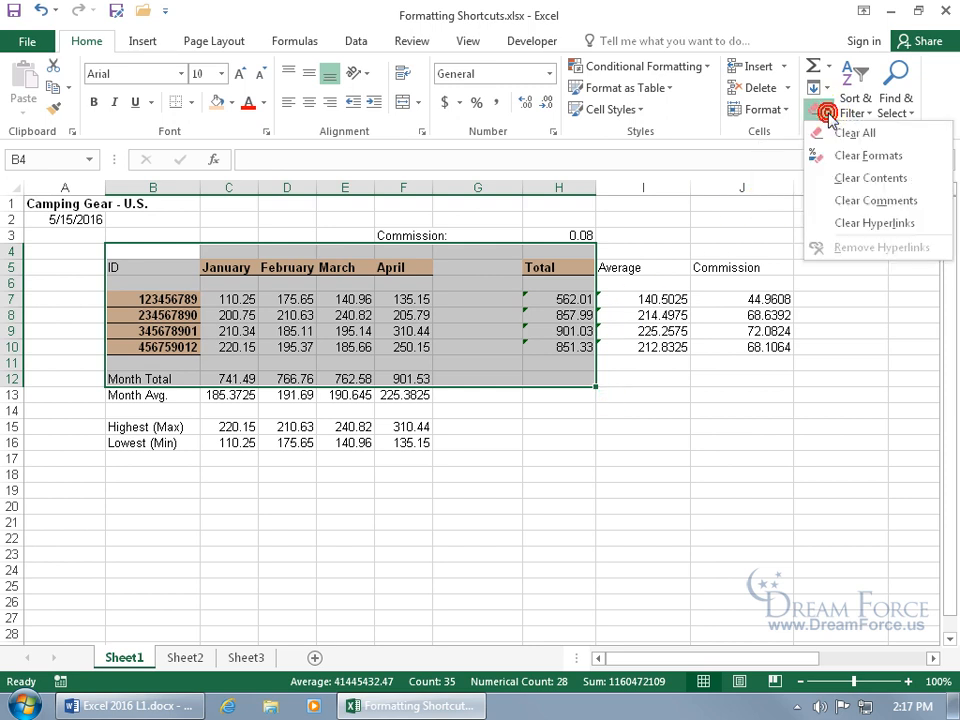
pyautogui.click(832, 155)
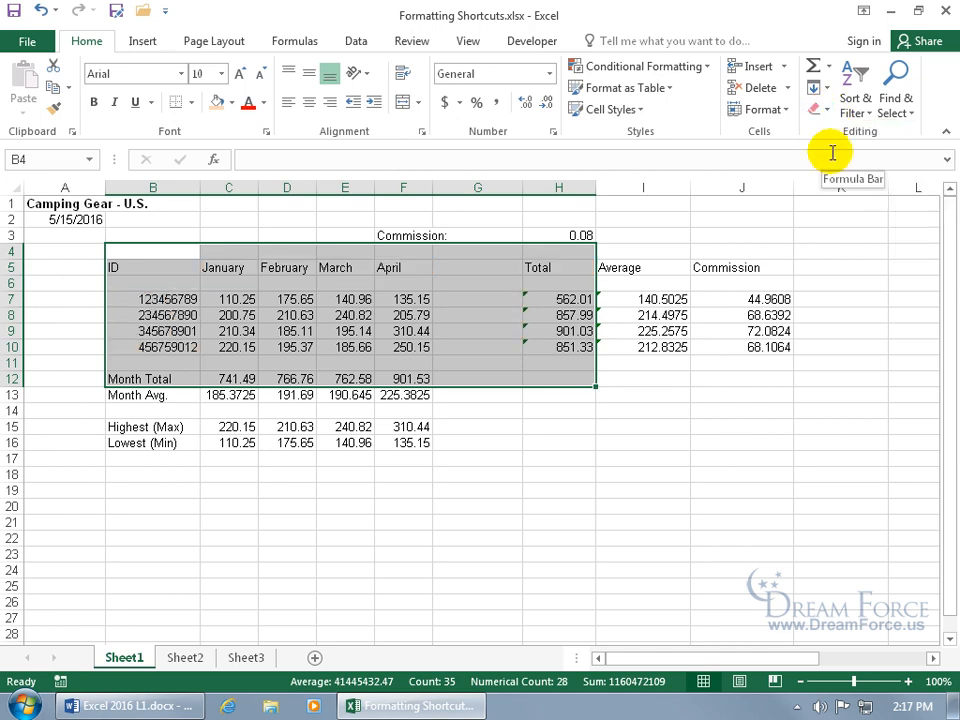
pyautogui.click(500, 302)
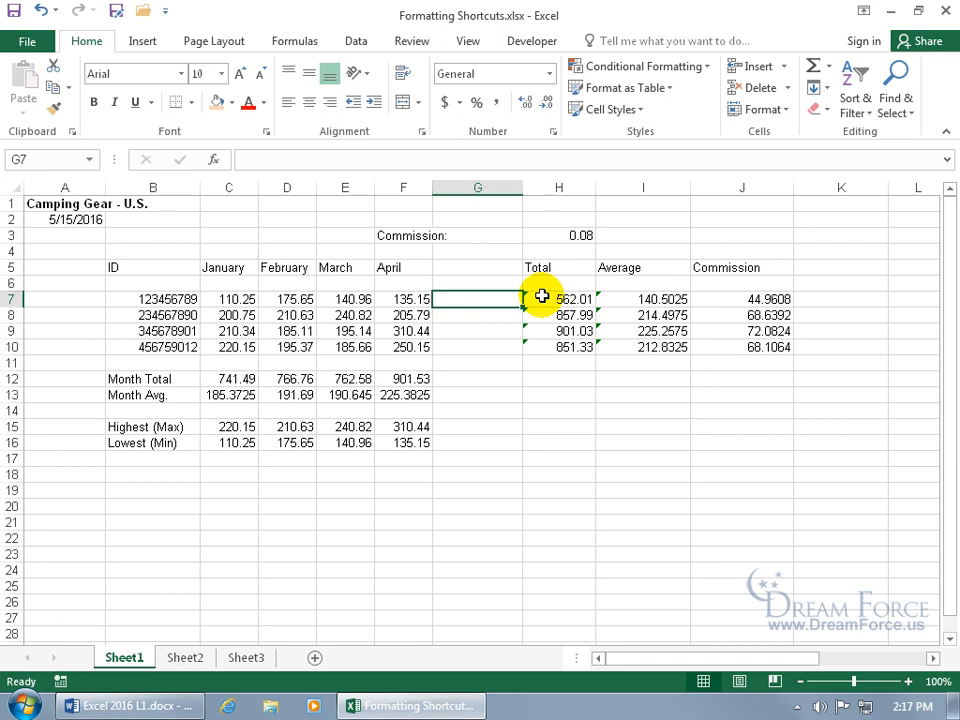
# Make the Total heading in H5 bold, italic, red and underlined.
pyautogui.click(553, 266)
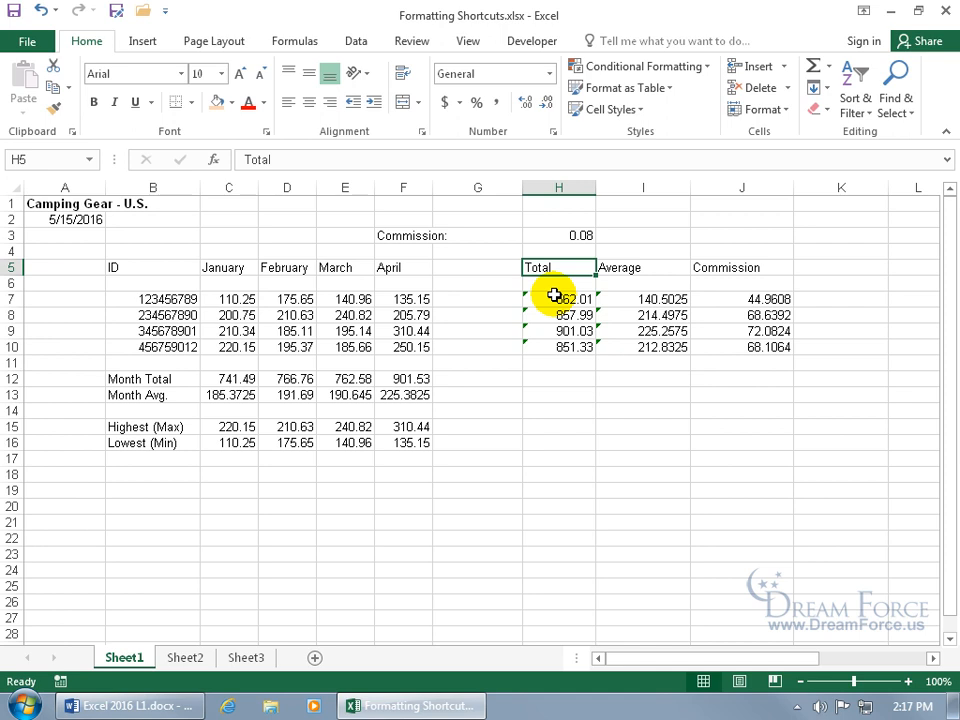
pyautogui.hotkey('ctrl', 'b')
pyautogui.click(115, 102)
pyautogui.click(247, 102)
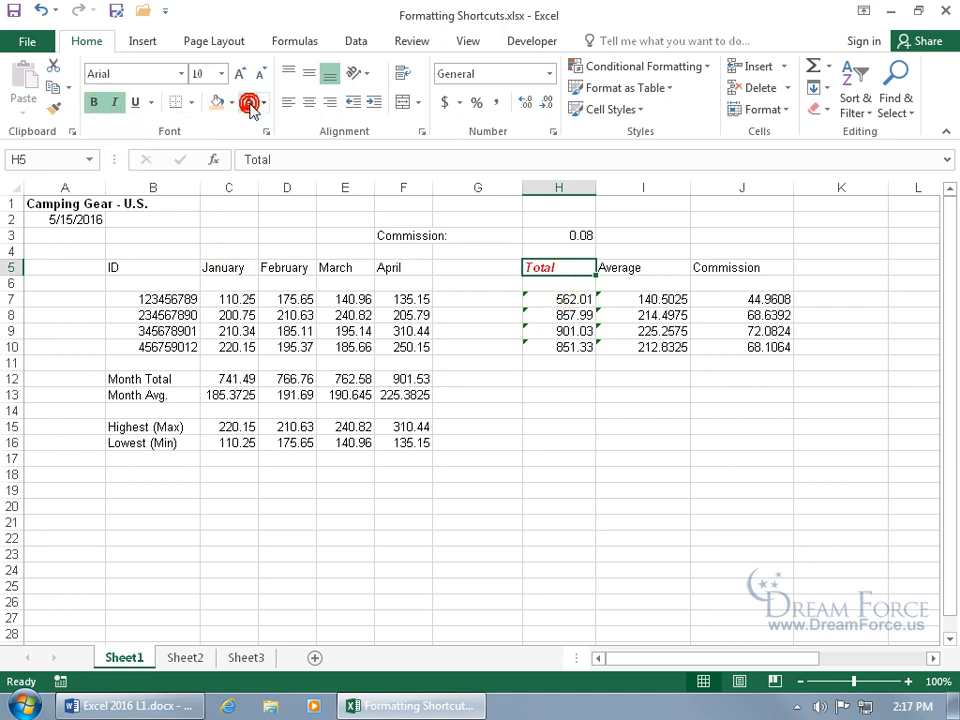
pyautogui.click(135, 102)
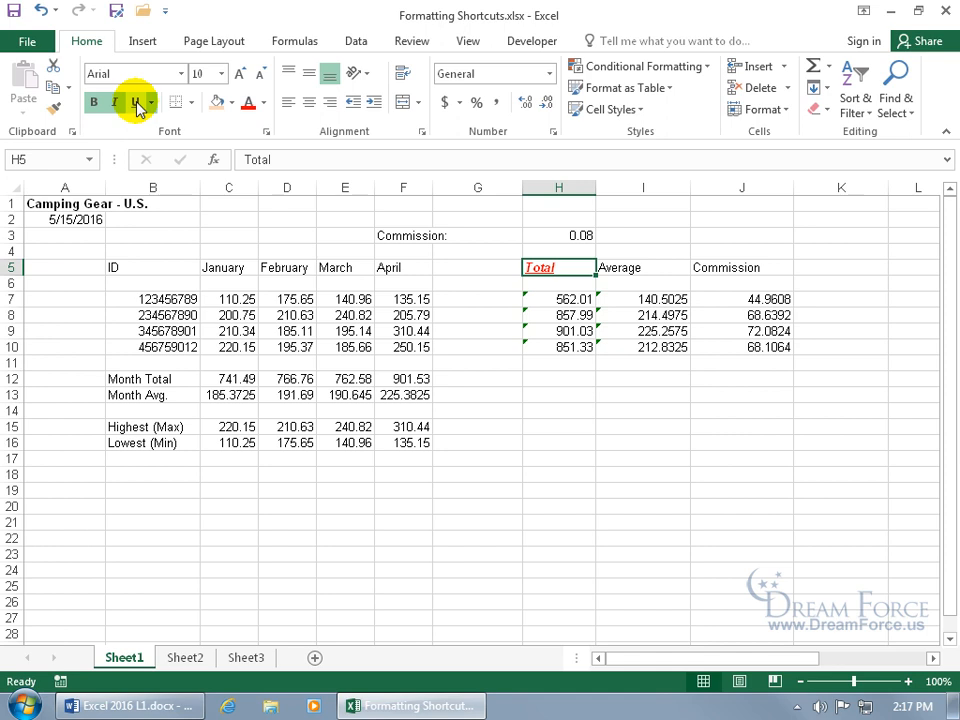
# Underline the January heading in C5 and deselect it.
pyautogui.click(233, 268)
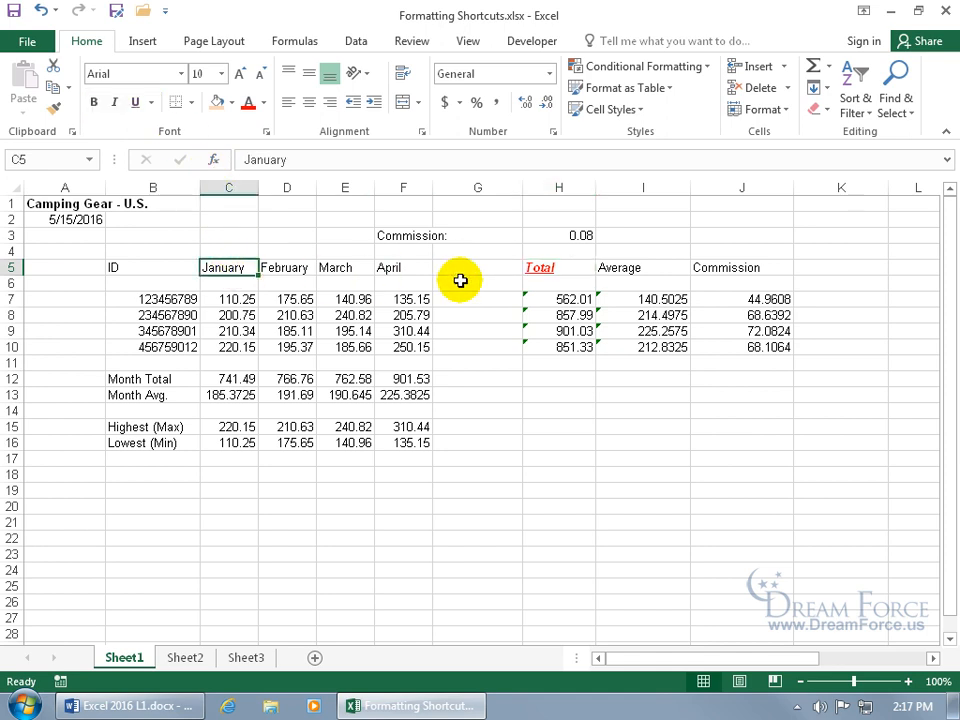
pyautogui.hotkey('ctrl', 'u')
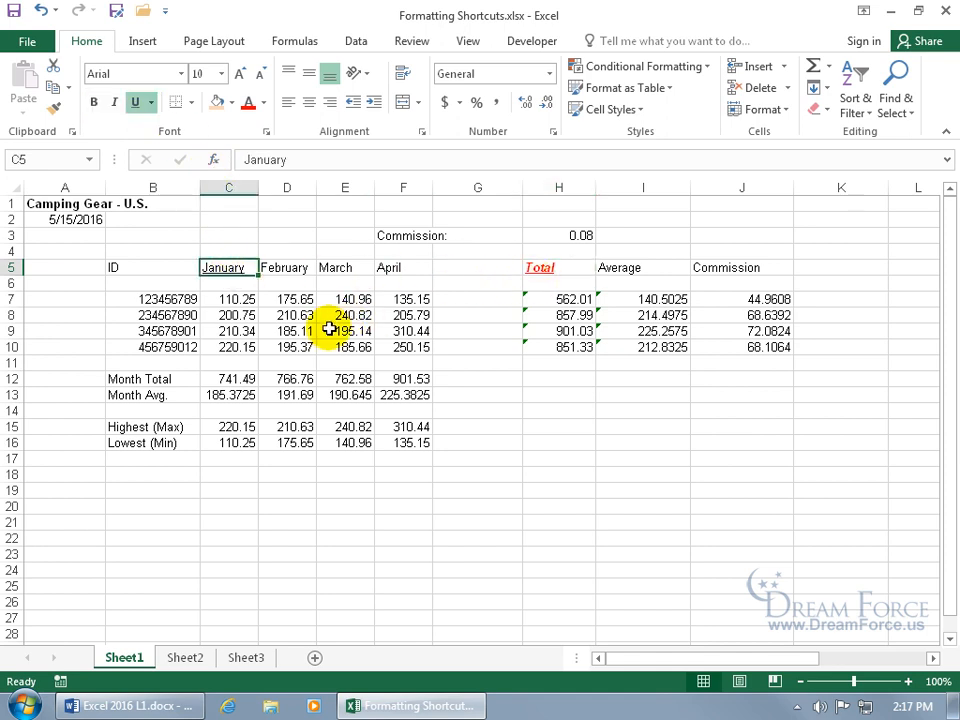
pyautogui.click(236, 318)
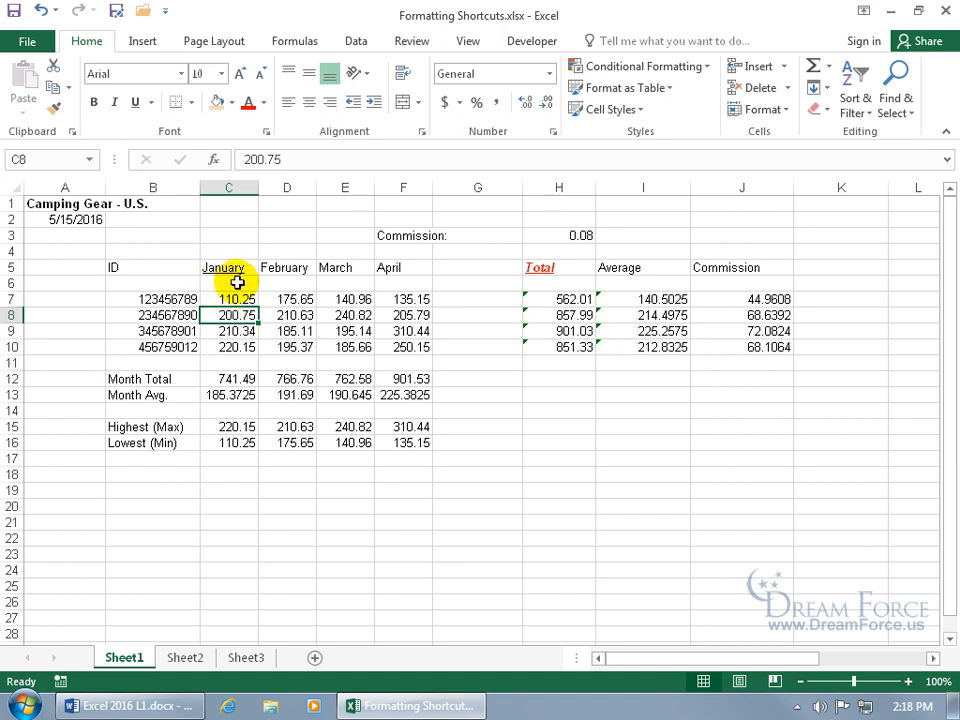
# Make the values in F8 and D8 and the February and March headings in D5 and E5 bold.
pyautogui.click(400, 314)
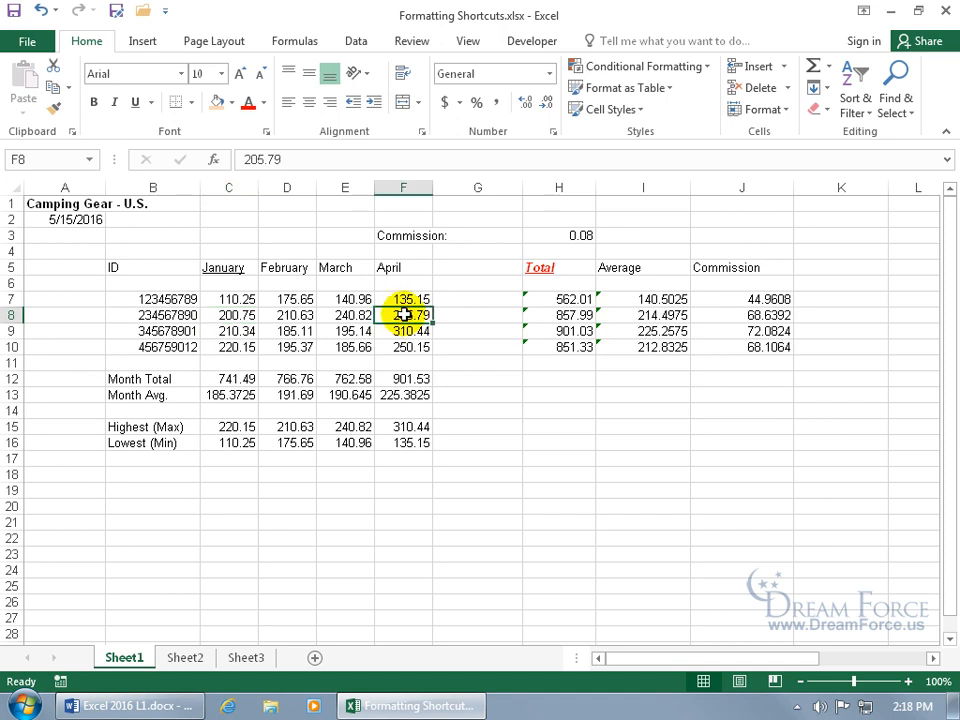
pyautogui.click(93, 102)
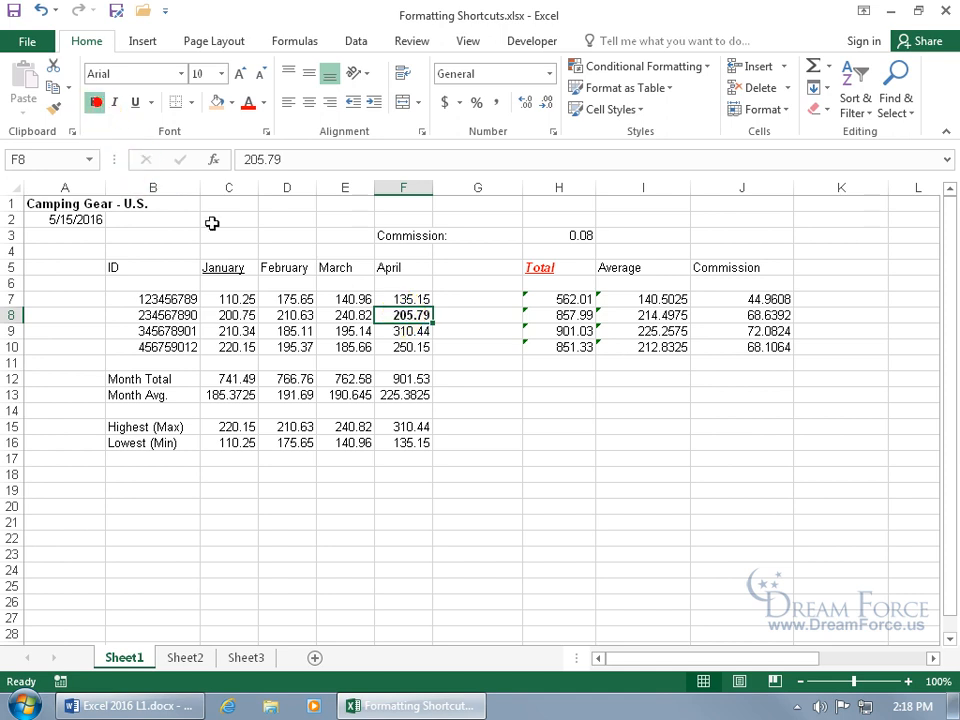
pyautogui.click(288, 316)
pyautogui.hotkey('ctrl', 'b')
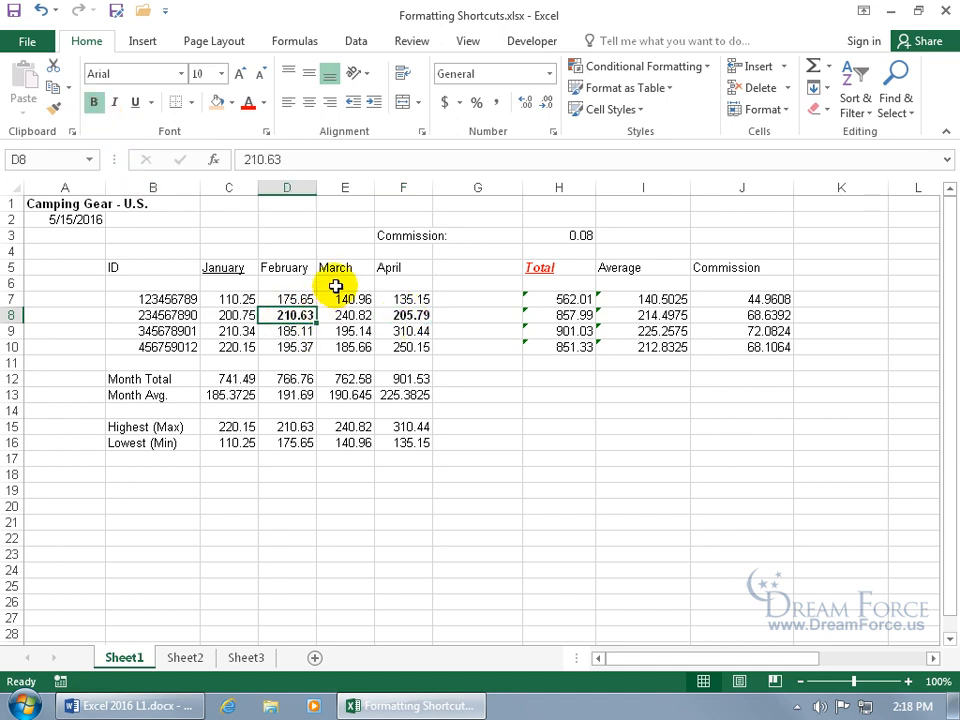
pyautogui.click(292, 268)
pyautogui.hotkey('ctrl', 'b')
pyautogui.click(336, 267)
pyautogui.hotkey('ctrl', 'b')
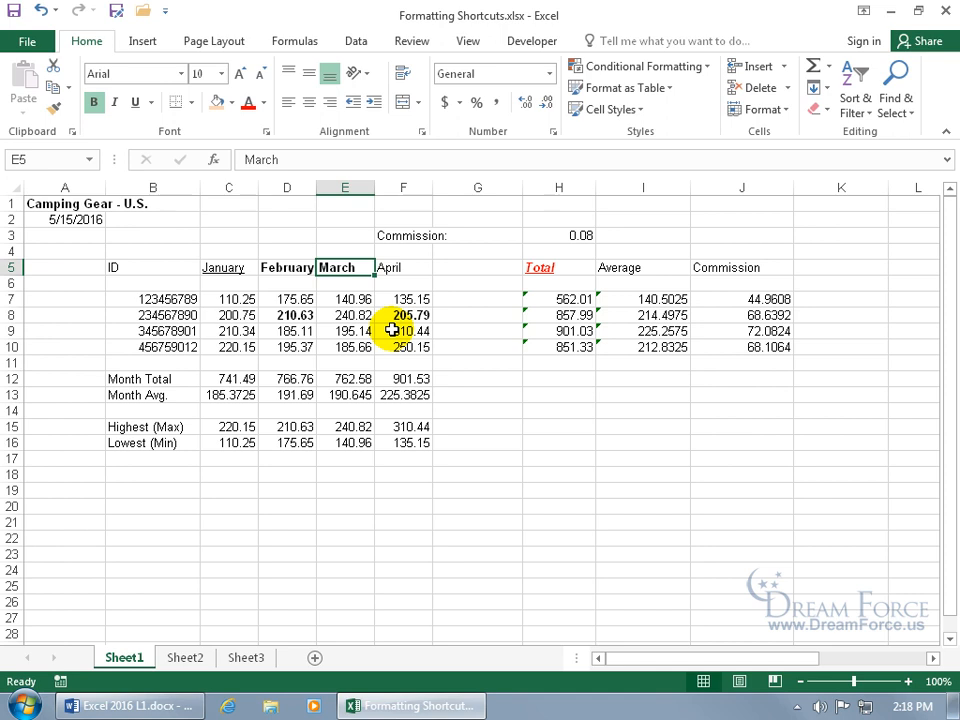
# Format the March heading in E5 with strikethrough, a double underline and a blue font color, and repeat that formatting on the April heading in F5.
pyautogui.click(267, 133)
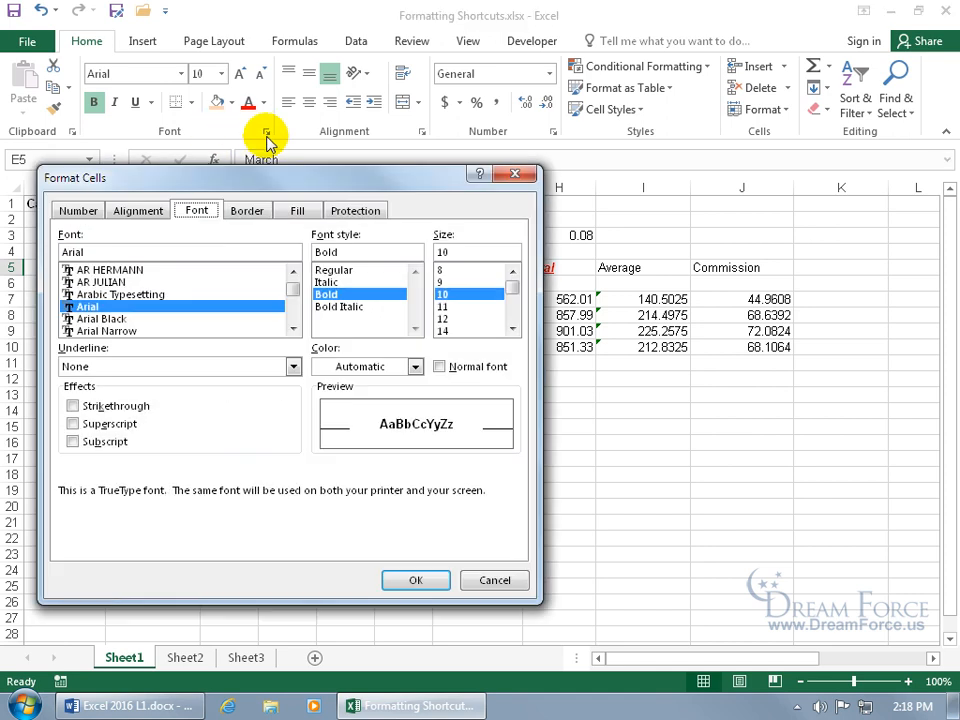
pyautogui.moveTo(240, 178); pyautogui.dragTo(450, 182)
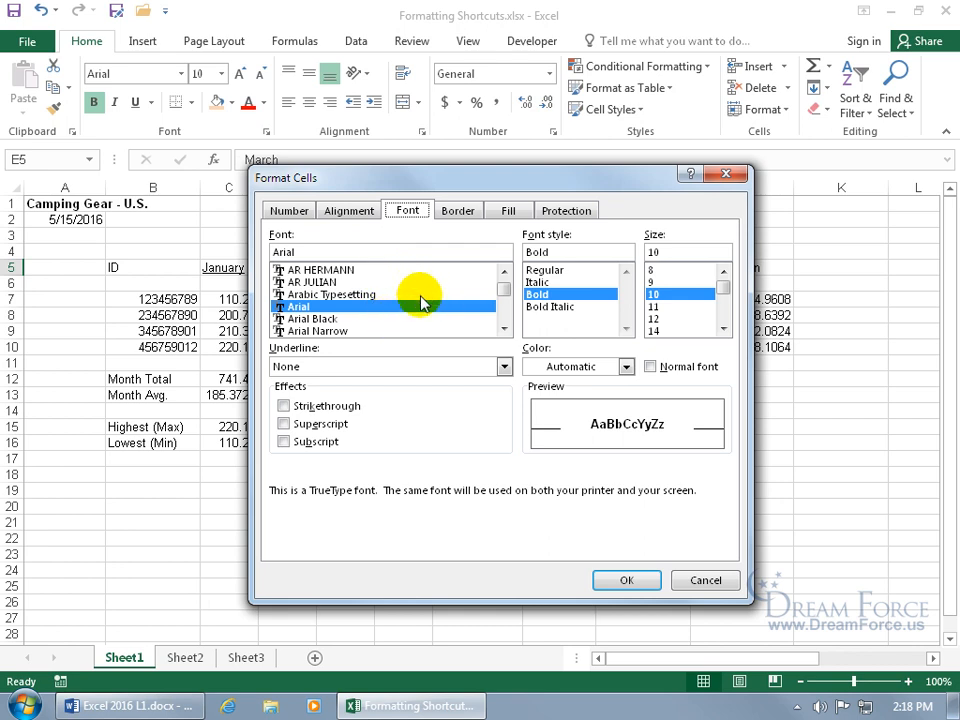
pyautogui.click(307, 406)
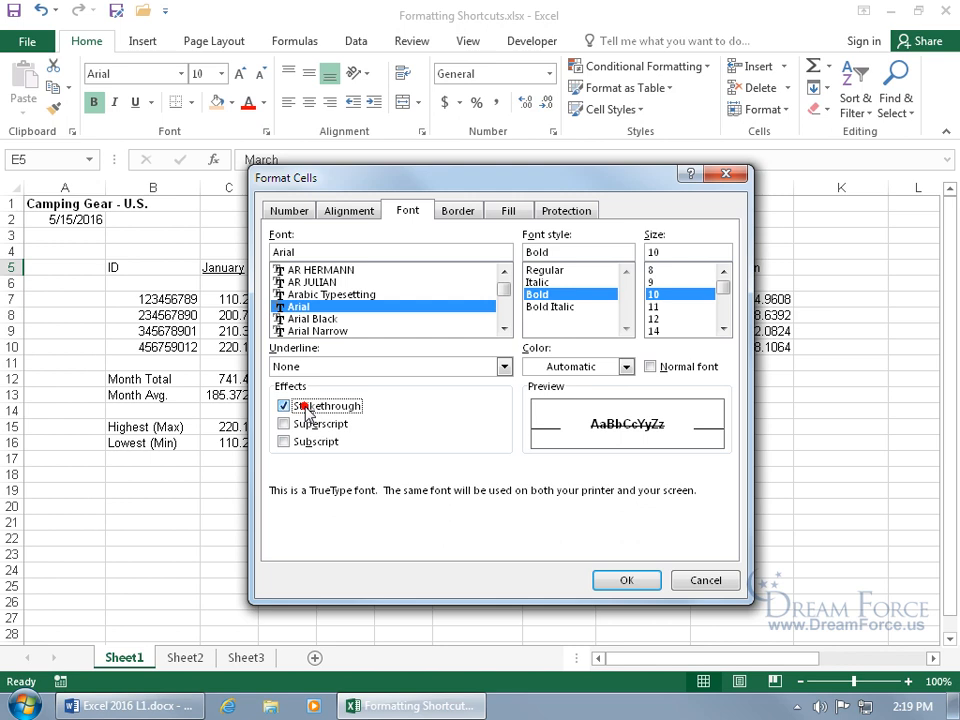
pyautogui.click(504, 367)
pyautogui.click(466, 408)
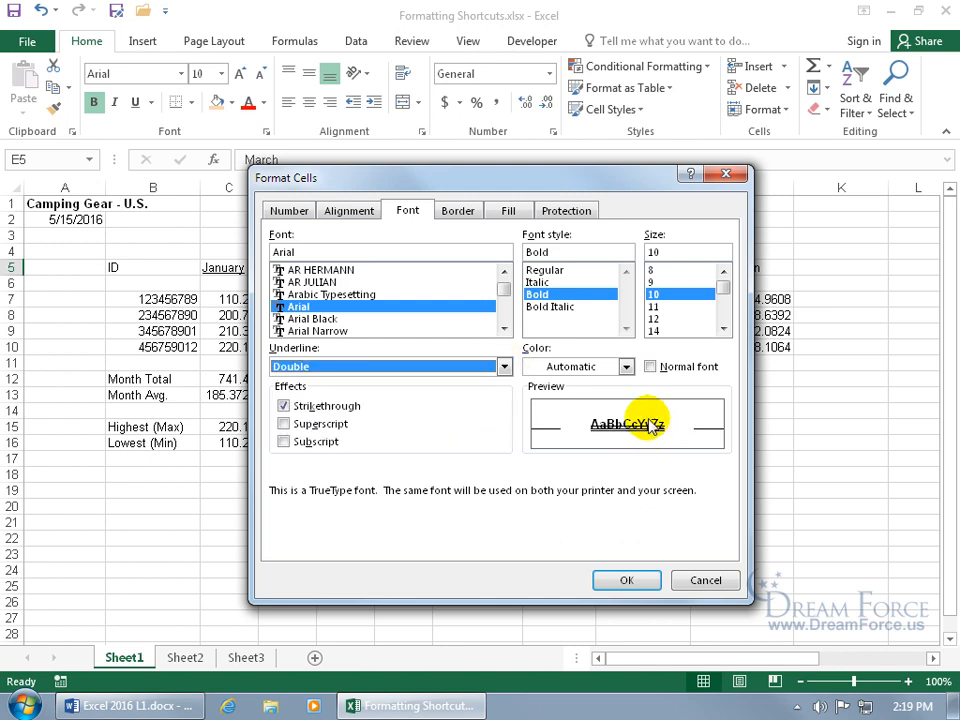
pyautogui.click(626, 367)
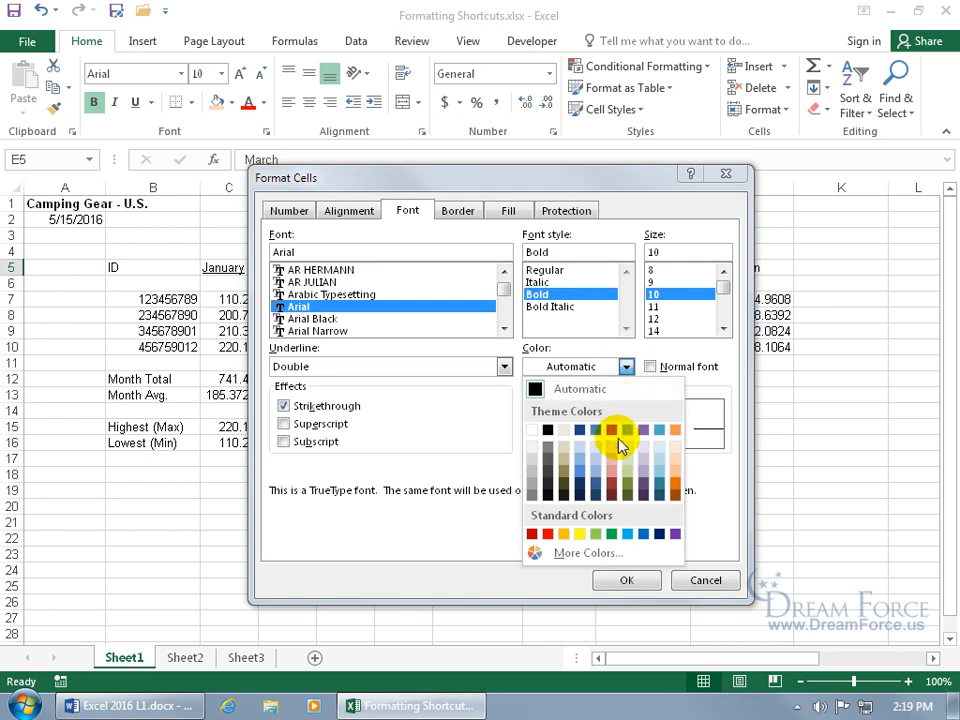
pyautogui.click(645, 534)
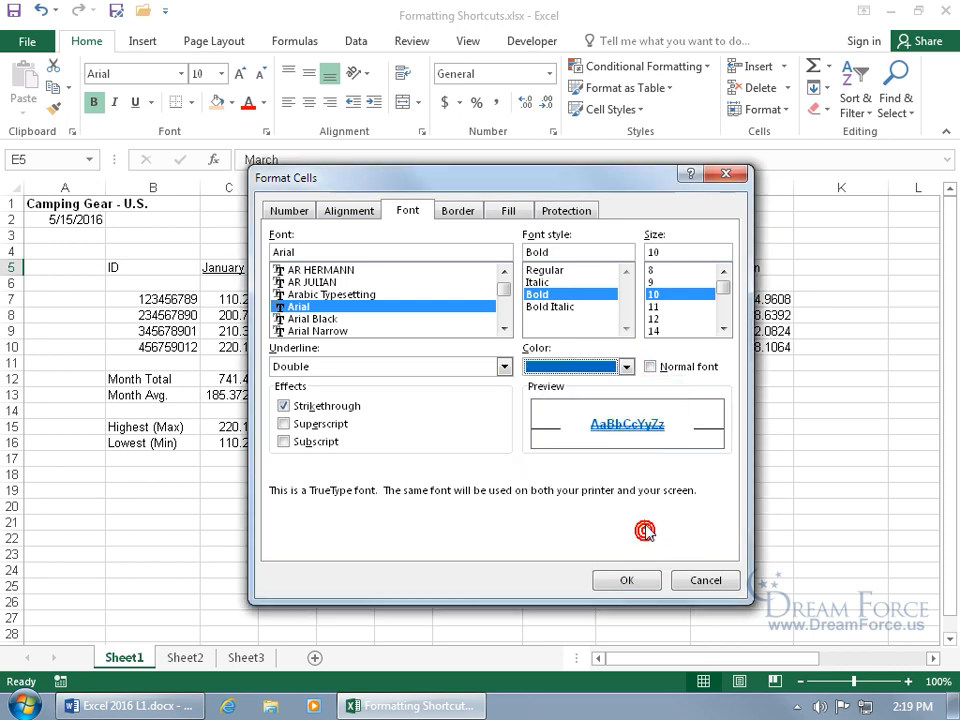
pyautogui.click(621, 580)
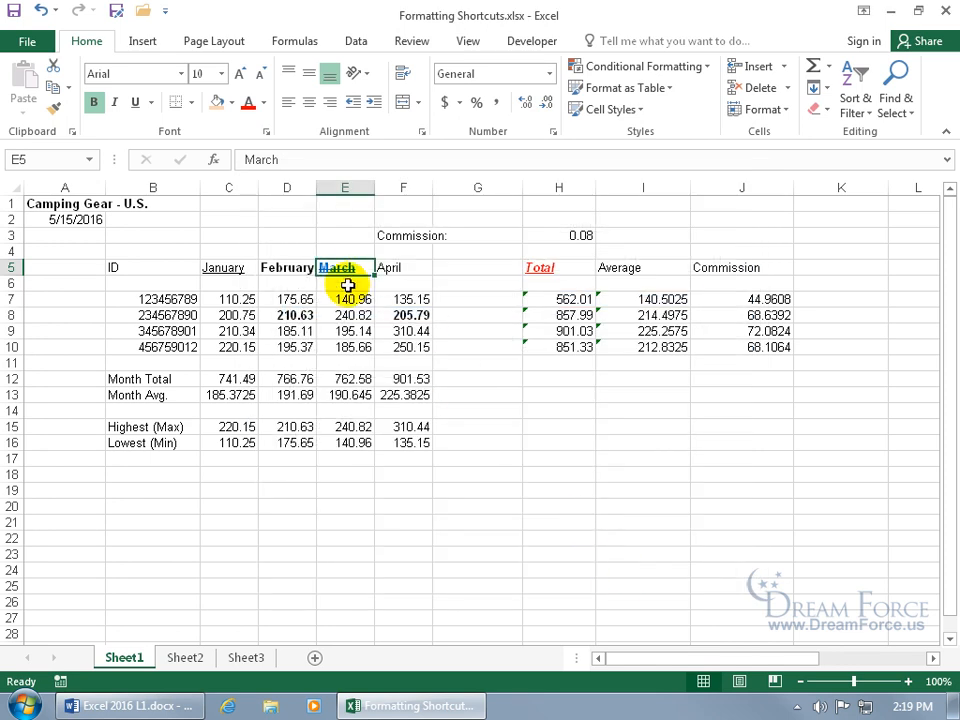
pyautogui.click(407, 270)
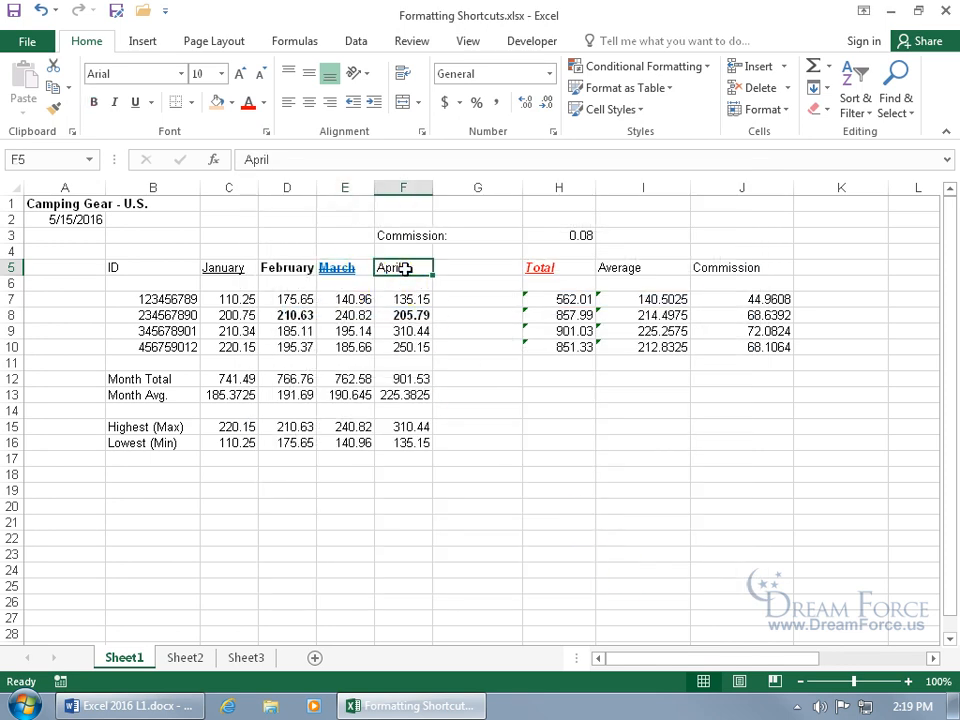
pyautogui.press('F4')
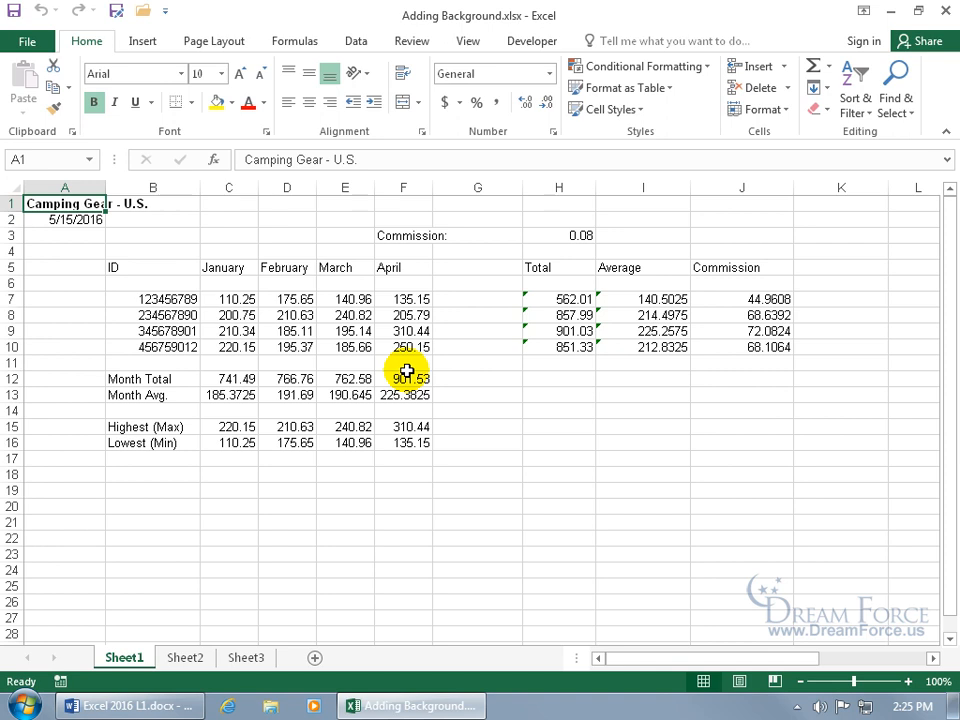
# Set Tulips.jpg from Sample Pictures as the background of Sheet1, and delete that background again.
pyautogui.click(228, 42)
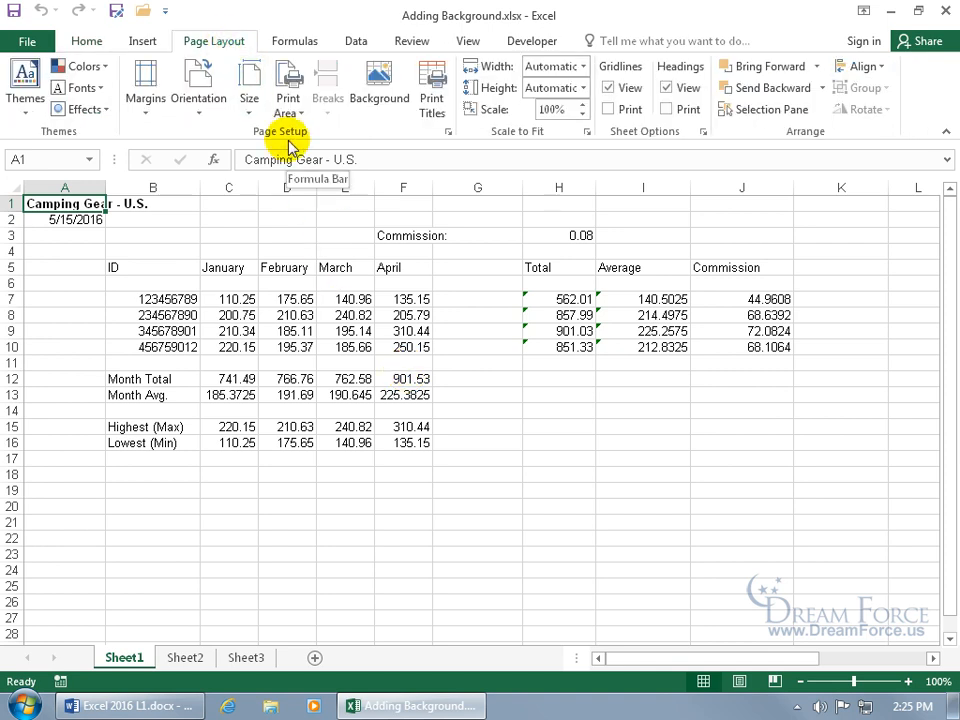
pyautogui.click(386, 88)
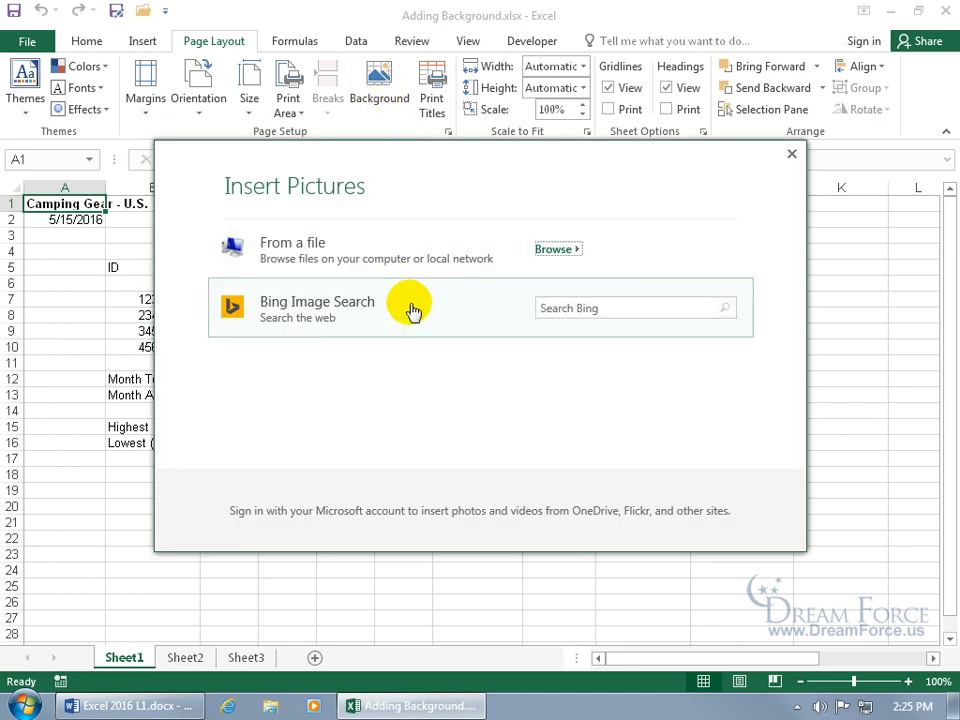
pyautogui.click(550, 250)
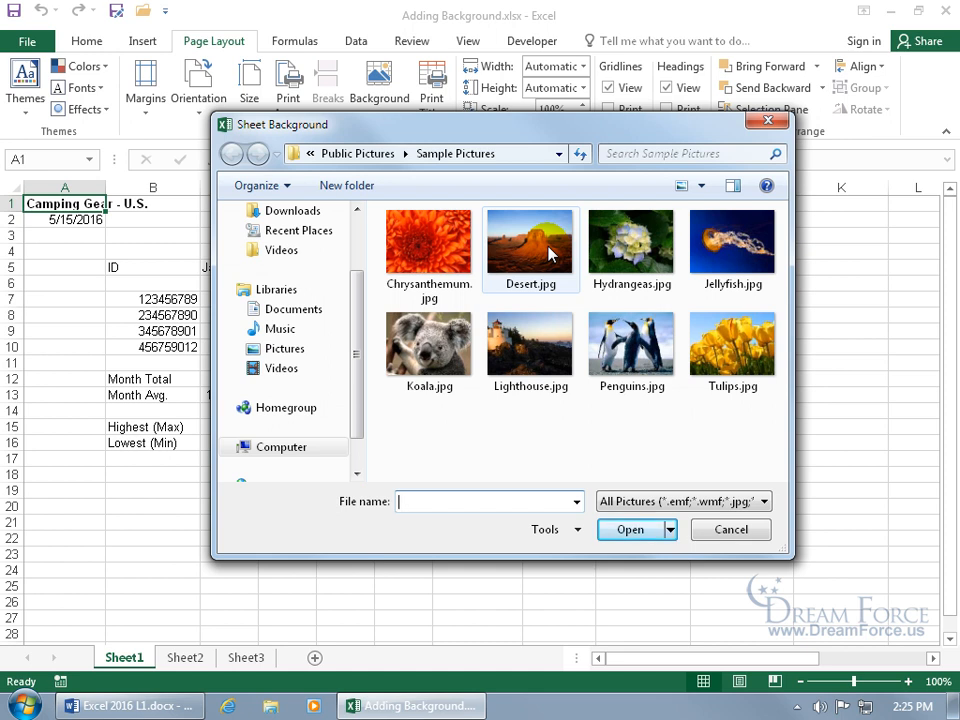
pyautogui.doubleClick(731, 355)
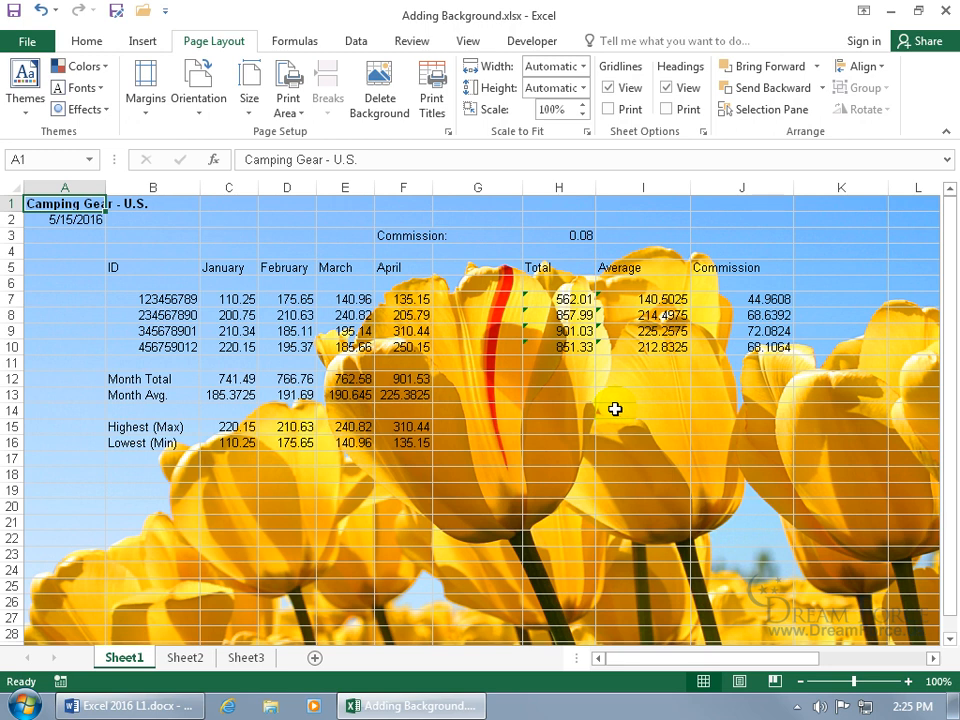
pyautogui.click(385, 112)
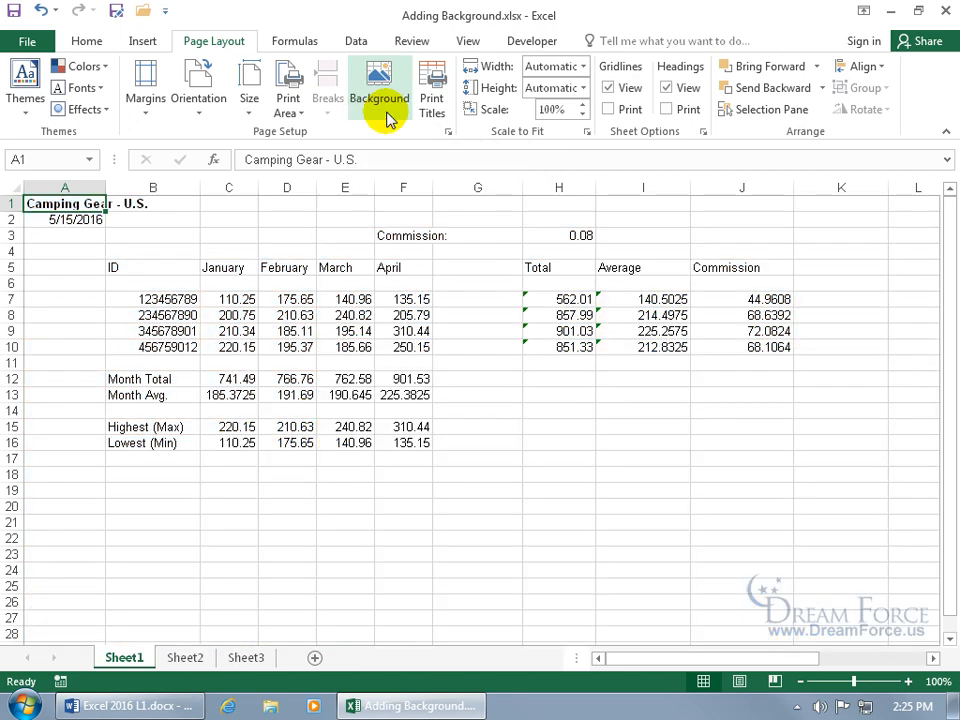
# Search Bing for "ghost" pictures and insert the white ghost saying BOO! as the background of Sheet1.
pyautogui.click(386, 112)
pyautogui.click(554, 310)
pyautogui.write('ghost')
pyautogui.press('Return')
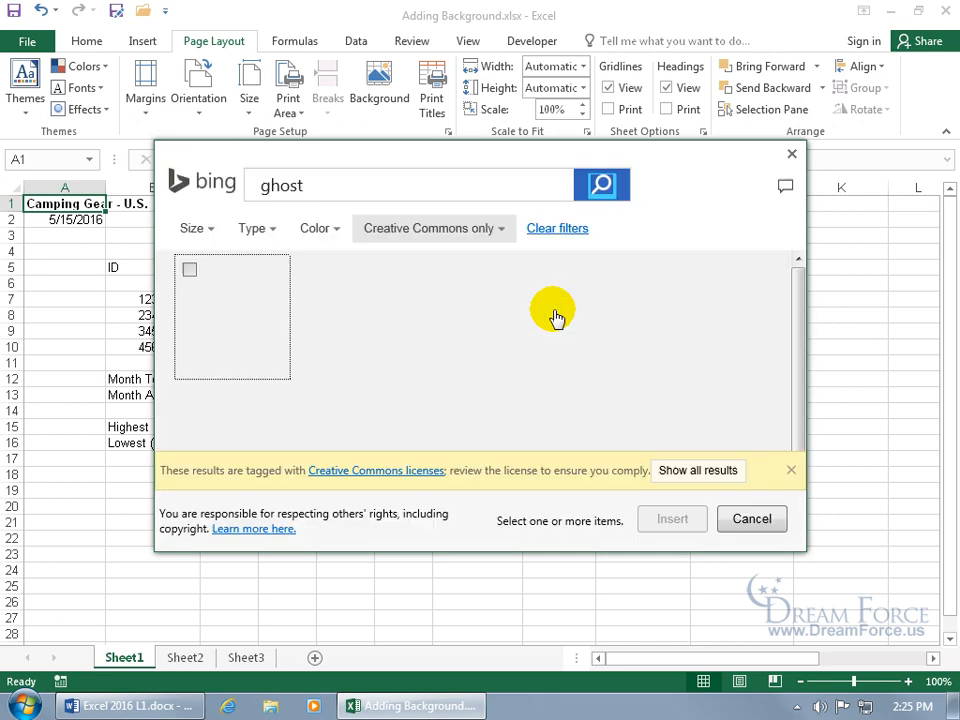
pyautogui.moveTo(800, 285); pyautogui.dragTo(803, 308)
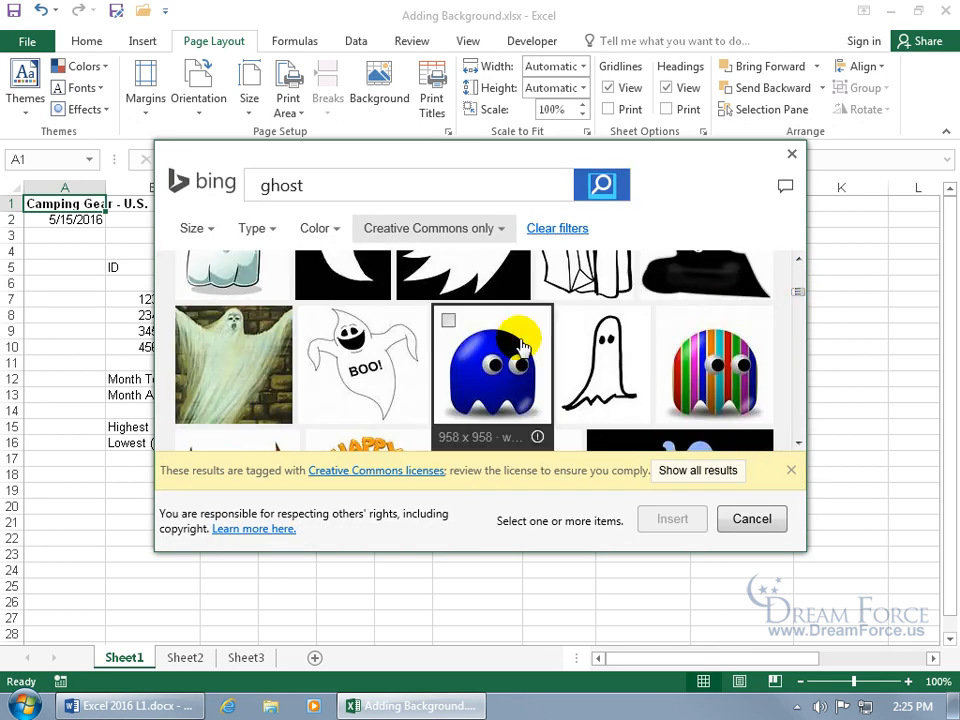
pyautogui.click(407, 380)
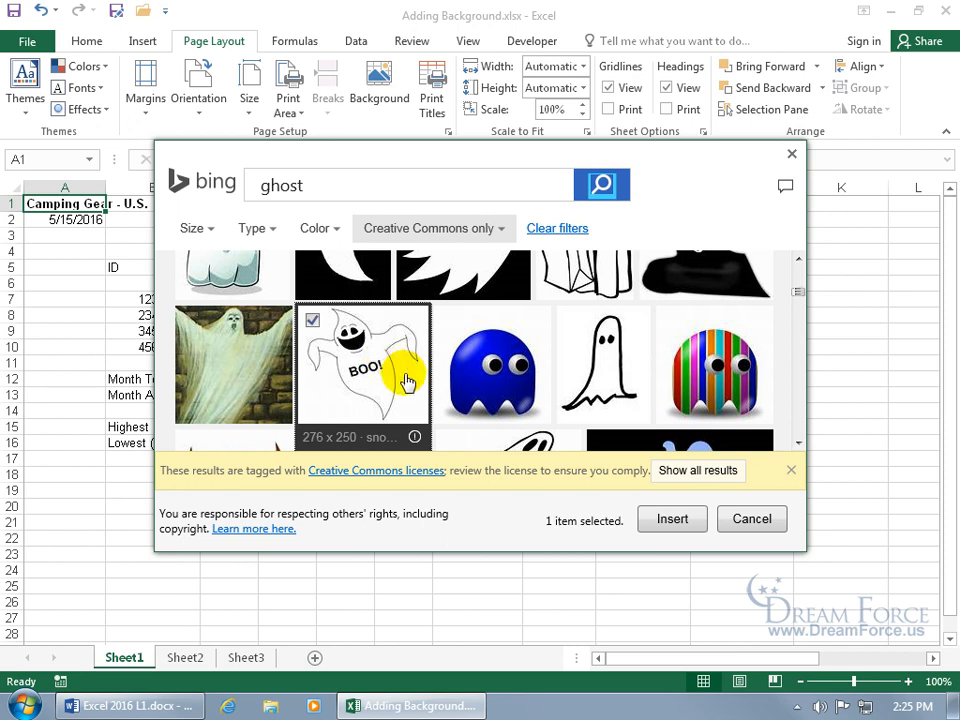
pyautogui.click(668, 517)
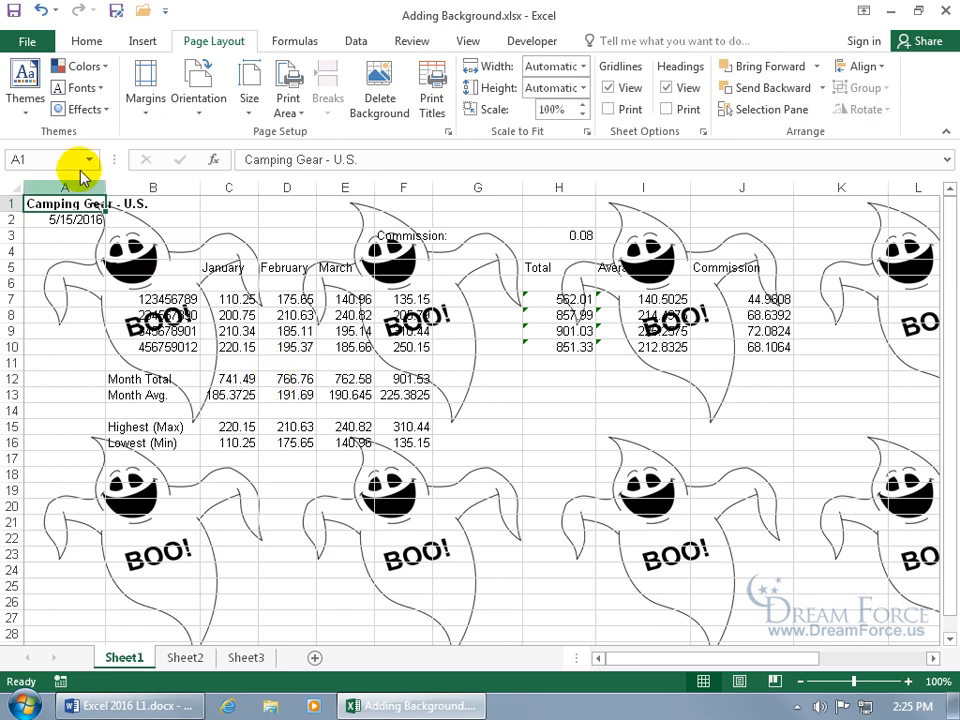
# Check the print preview and Sheet2 for the ghost background, and return to Sheet1.
pyautogui.click(27, 41)
pyautogui.click(24, 320)
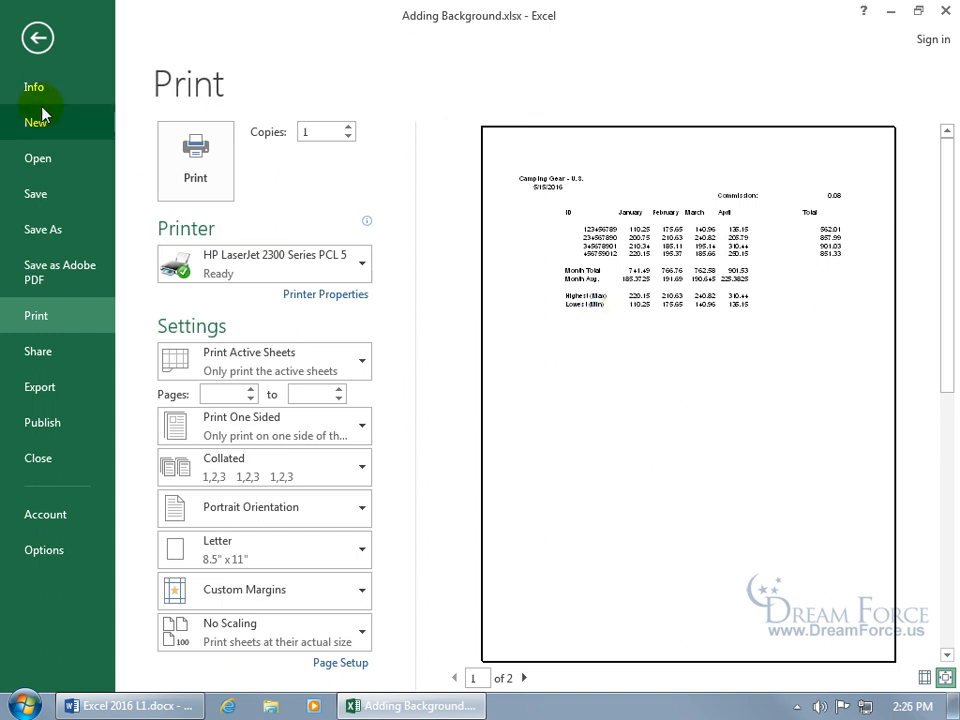
pyautogui.click(30, 42)
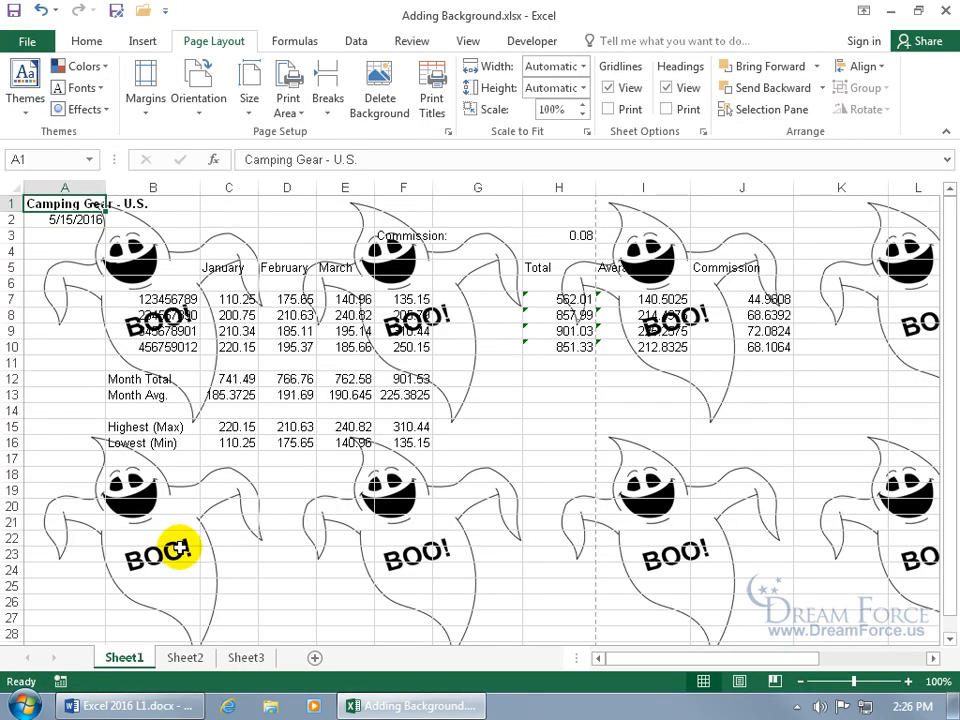
pyautogui.click(191, 659)
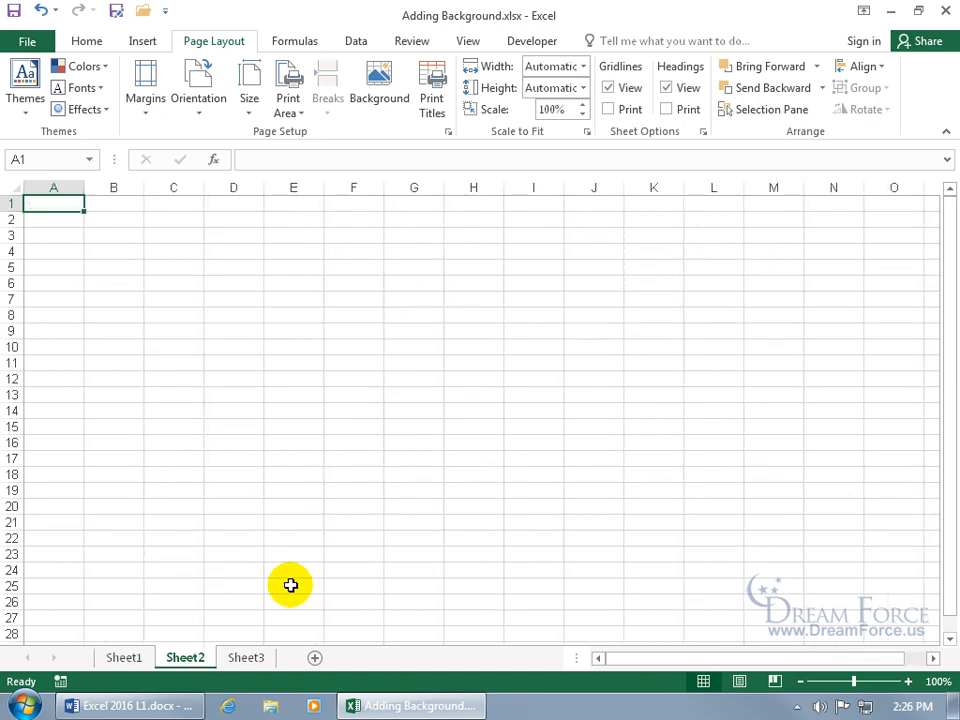
pyautogui.click(130, 658)
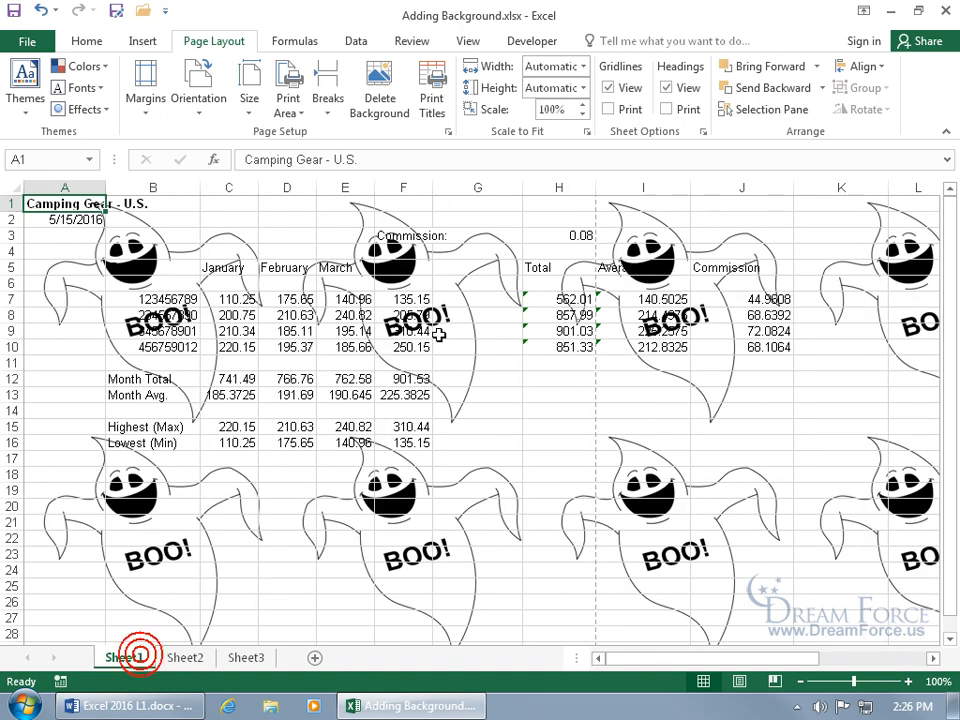
# Delete the ghost background from Sheet1.
pyautogui.click(379, 86)
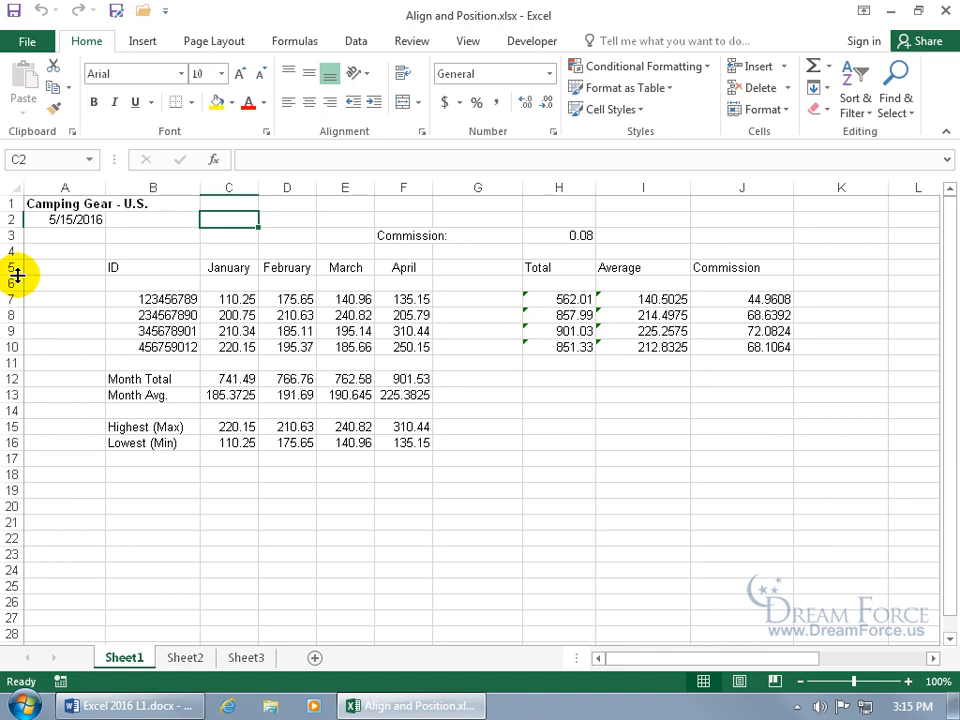
# Make row 5 taller and align the month headings in C5:F5 vertically, trying top alignment before setting middle alignment.
pyautogui.moveTo(18, 275); pyautogui.dragTo(17, 318)
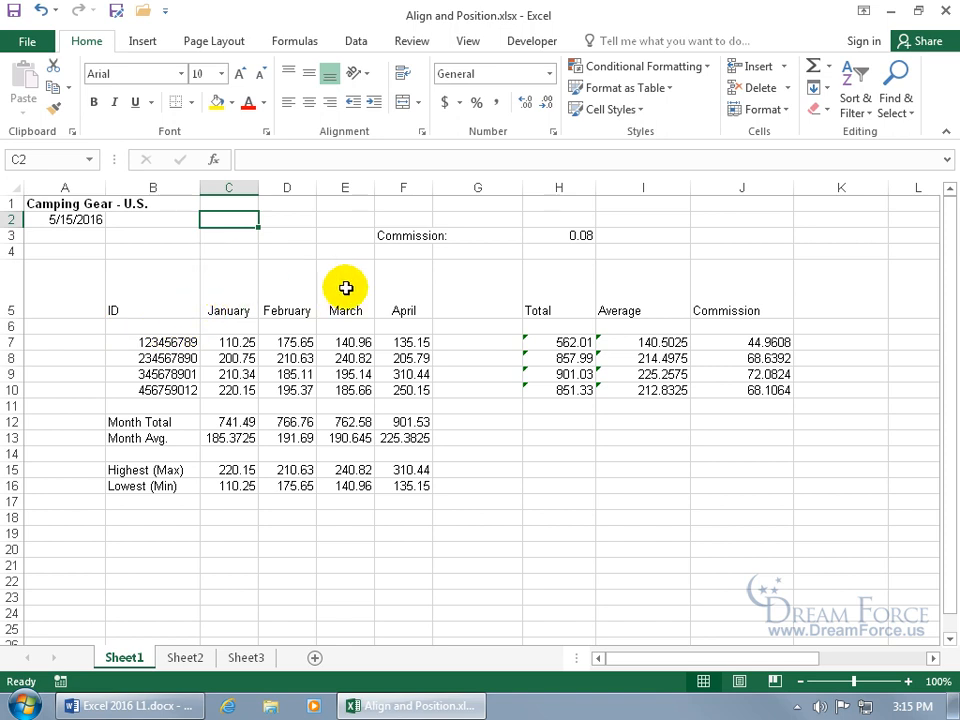
pyautogui.moveTo(227, 289); pyautogui.dragTo(392, 287)
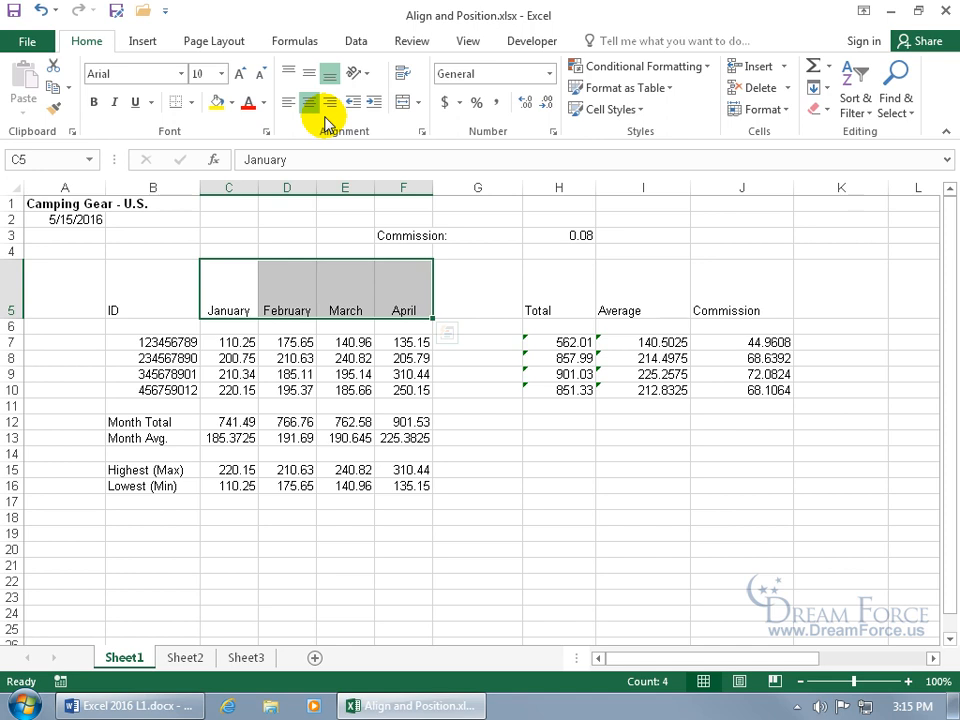
pyautogui.click(291, 76)
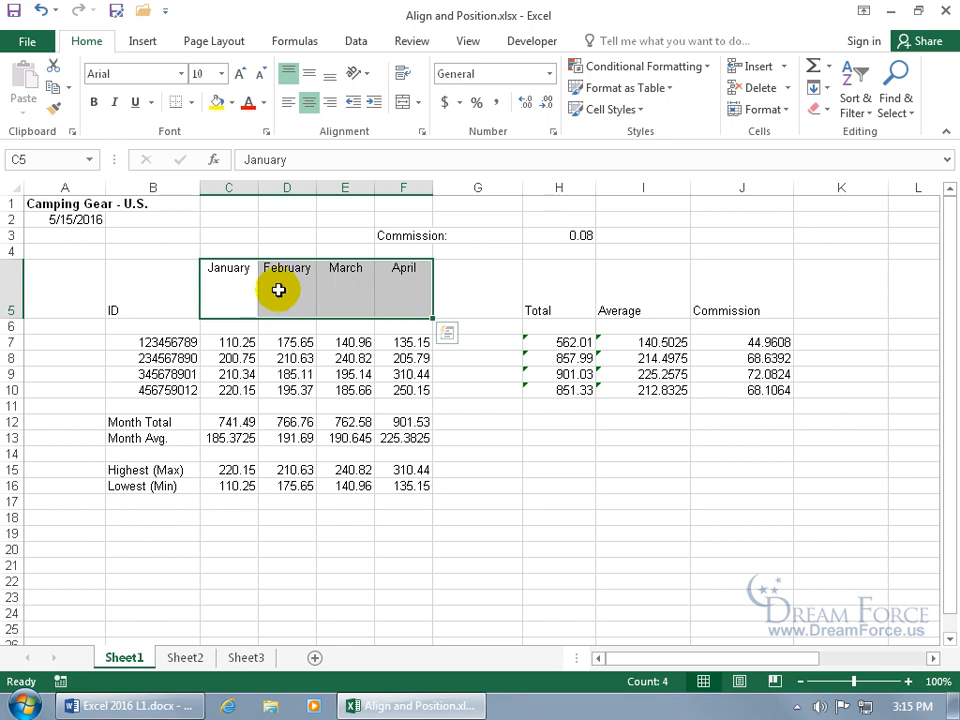
pyautogui.click(310, 73)
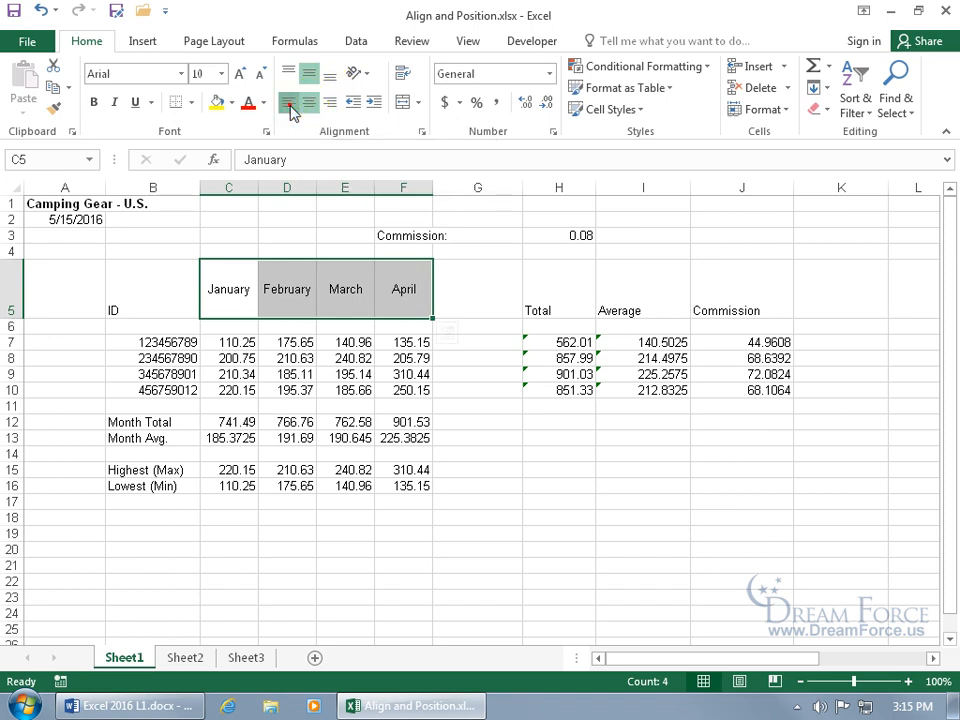
# Try left alignment on the month headings in C5:F5, set them to right alignment and angle their text counterclockwise.
pyautogui.click(288, 103)
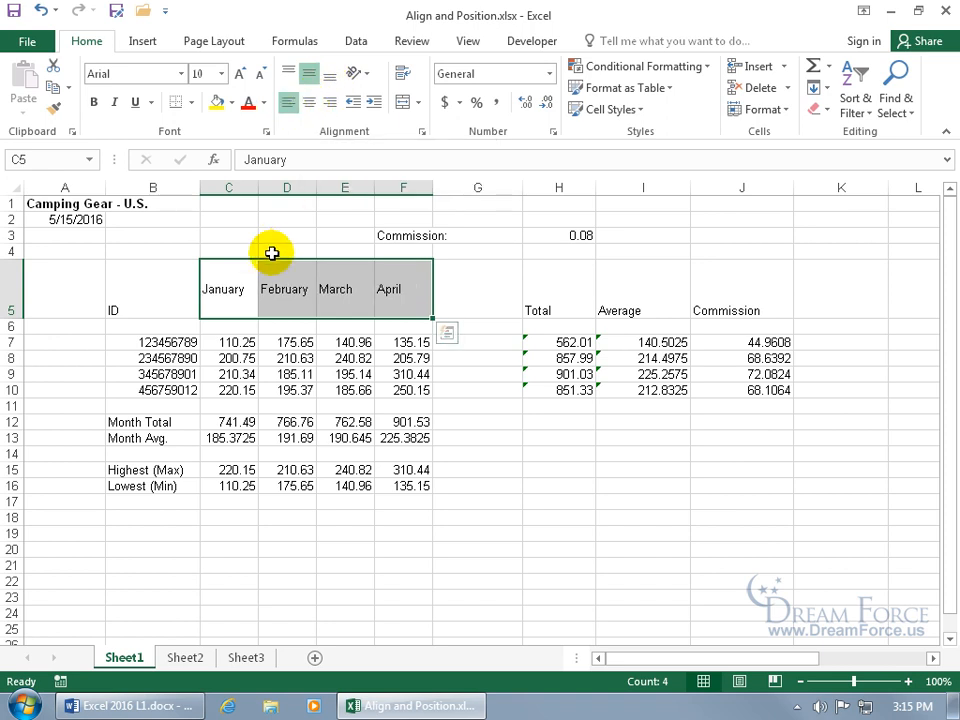
pyautogui.click(330, 102)
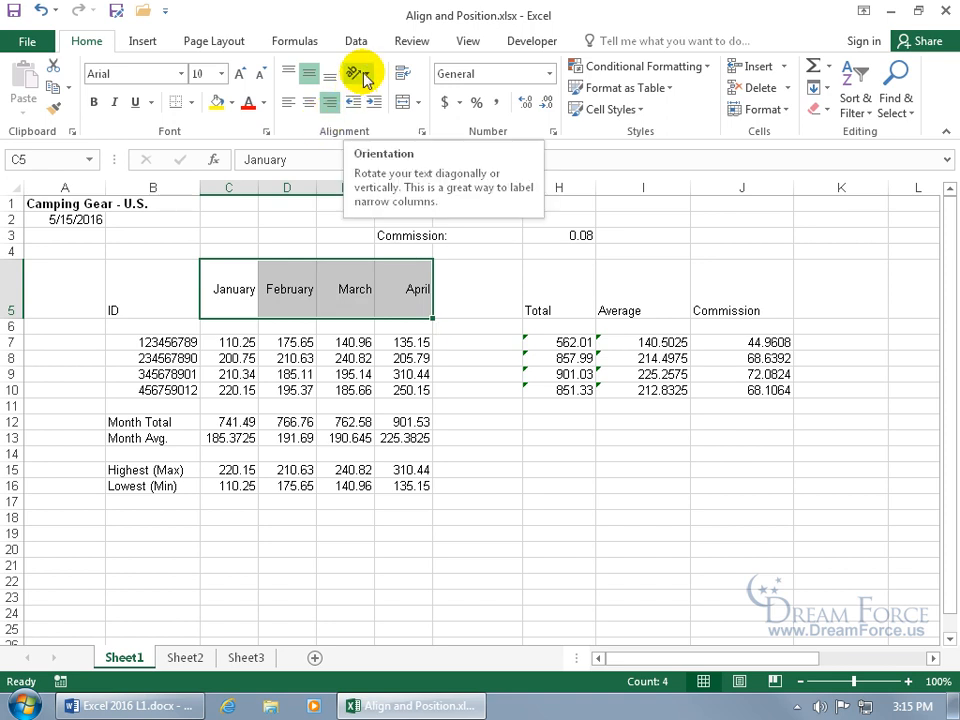
pyautogui.click(366, 76)
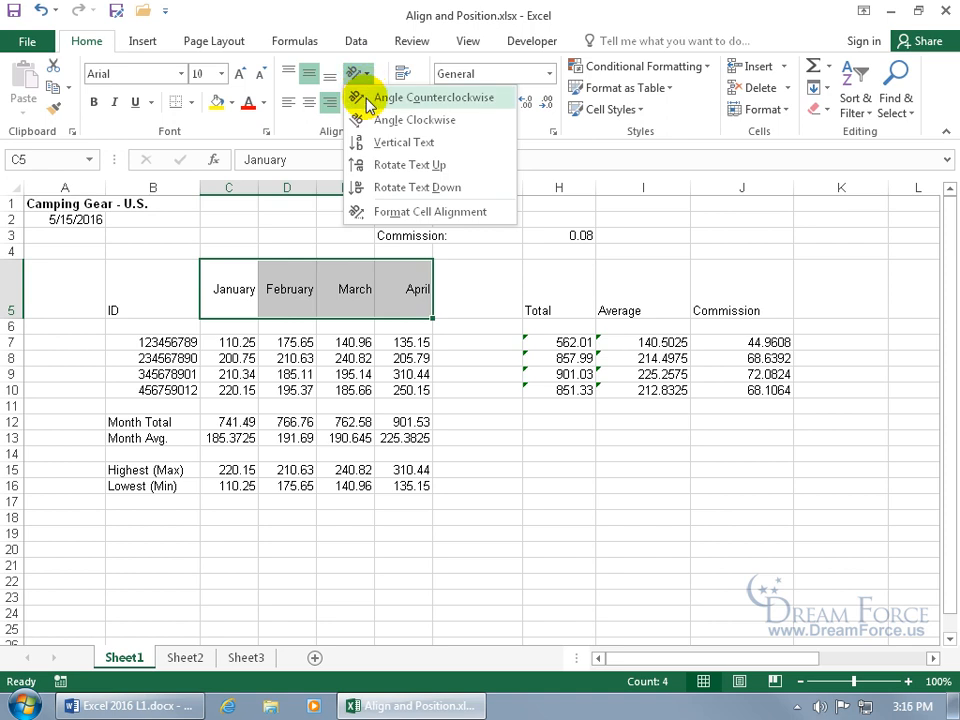
pyautogui.click(368, 101)
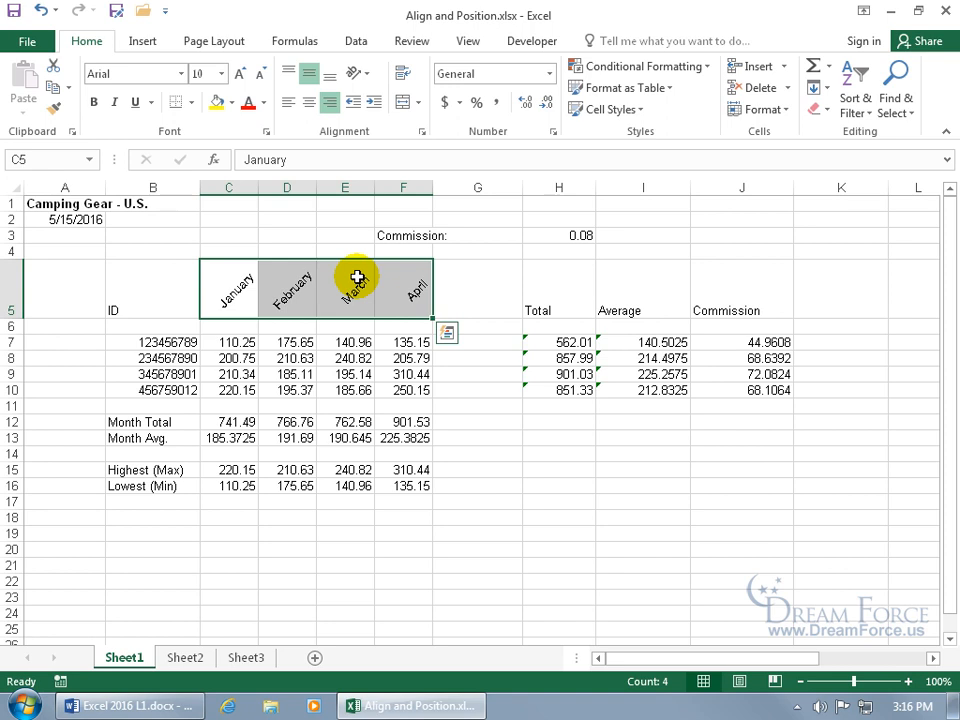
# Enter 0 in B1 beside the Camping Gear title and undo the entry, doing this twice.
pyautogui.click(93, 206)
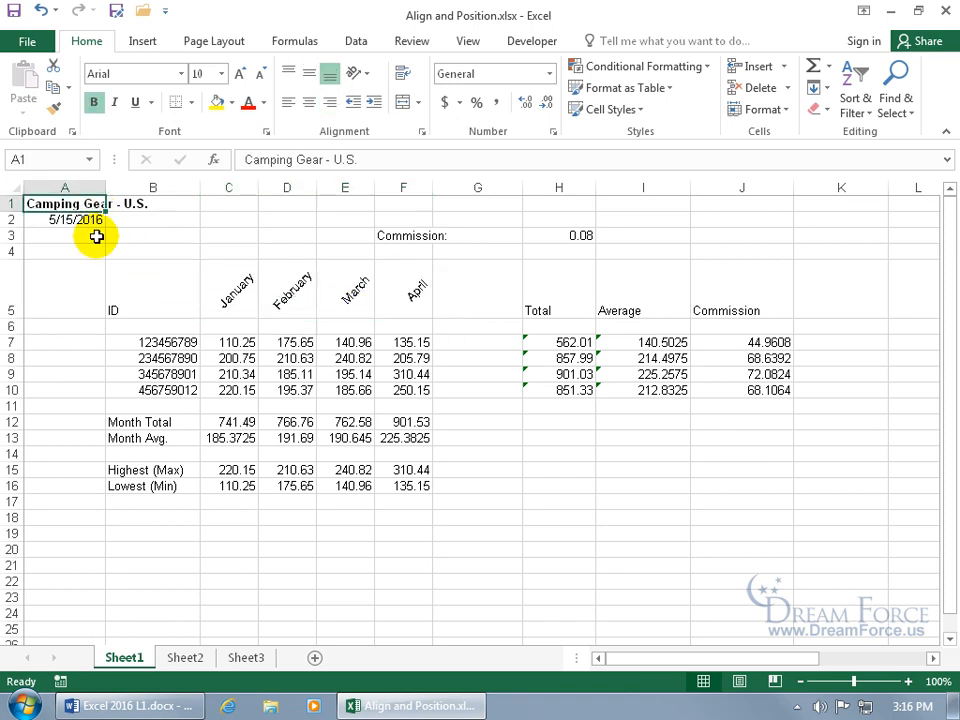
pyautogui.click(149, 204)
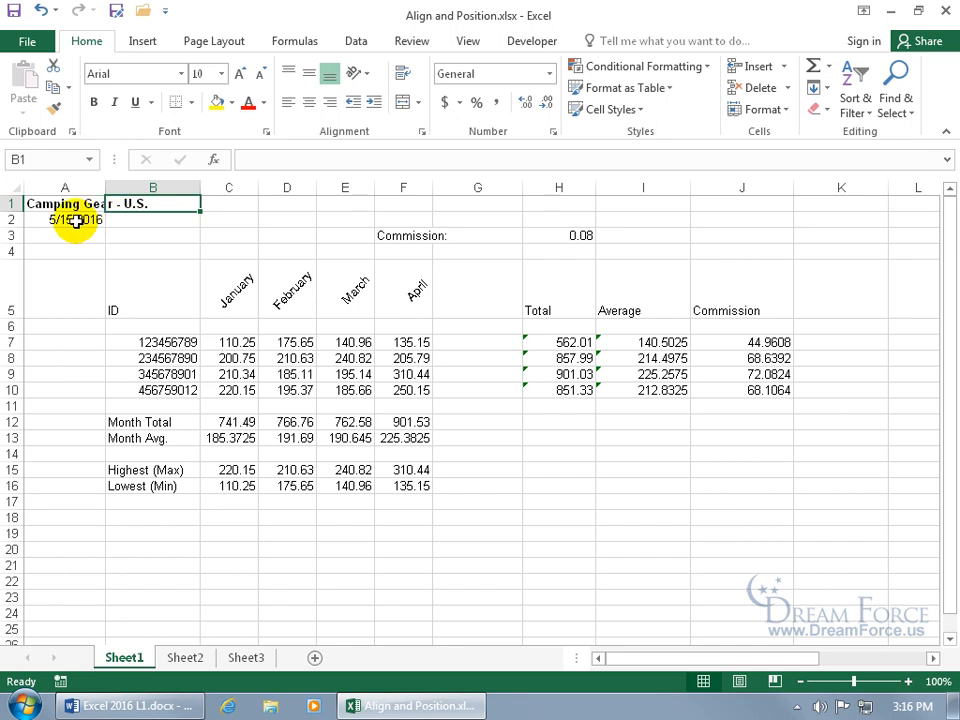
pyautogui.write('0')
pyautogui.press('Return')
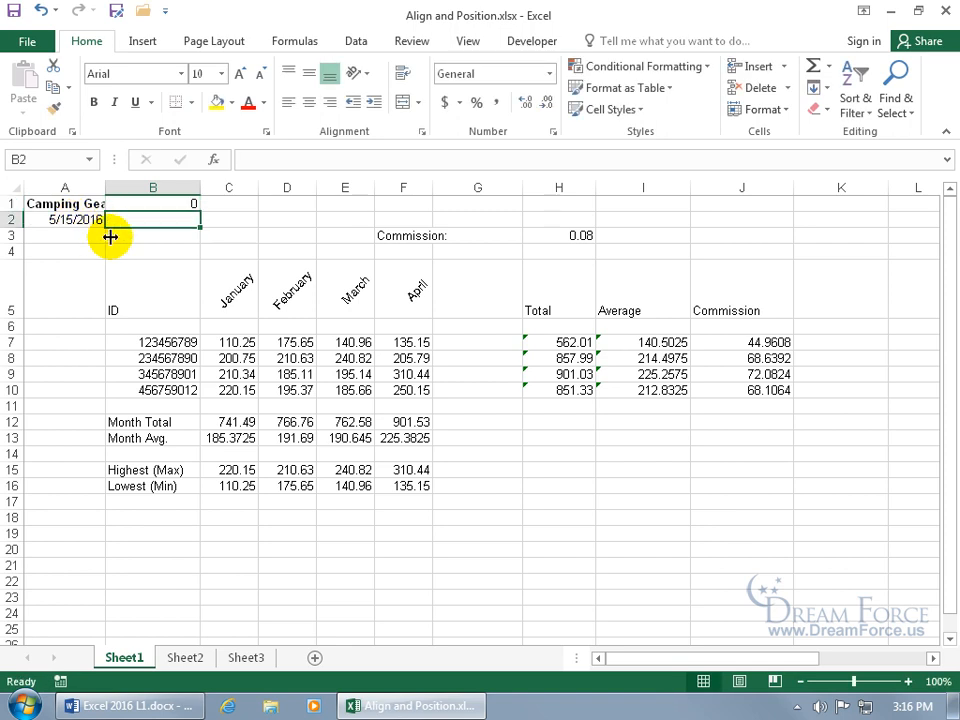
pyautogui.click(38, 10)
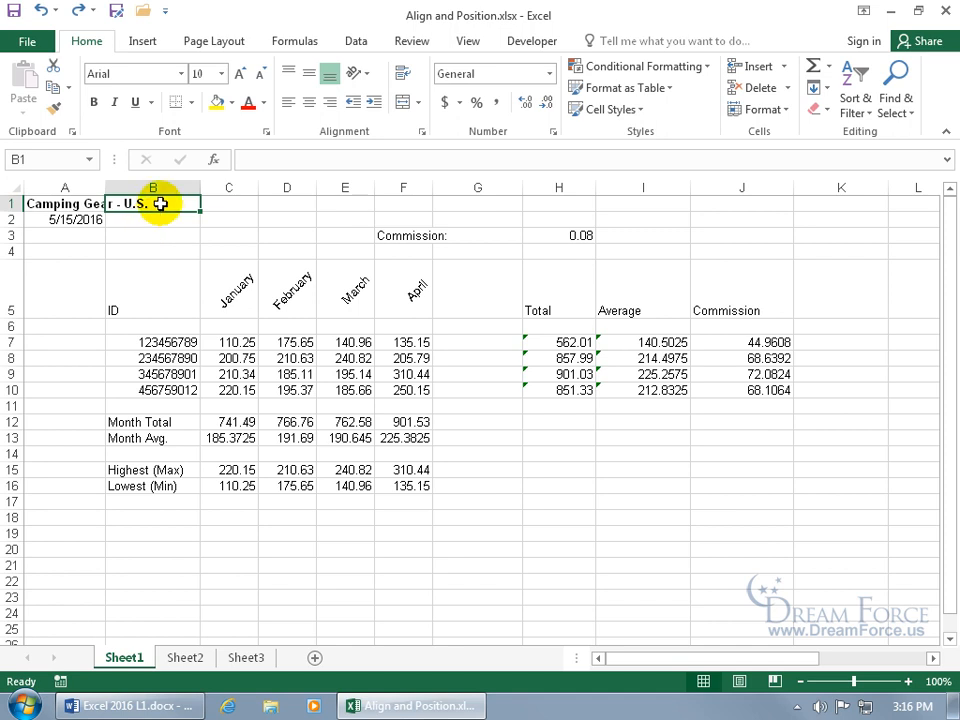
pyautogui.write('0')
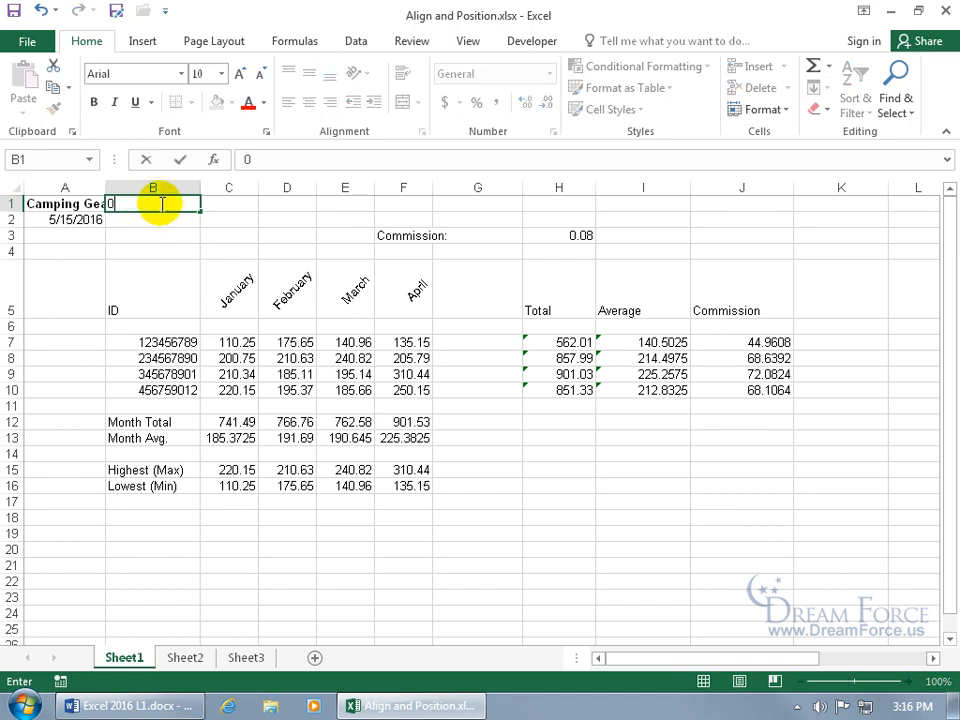
pyautogui.press('Return')
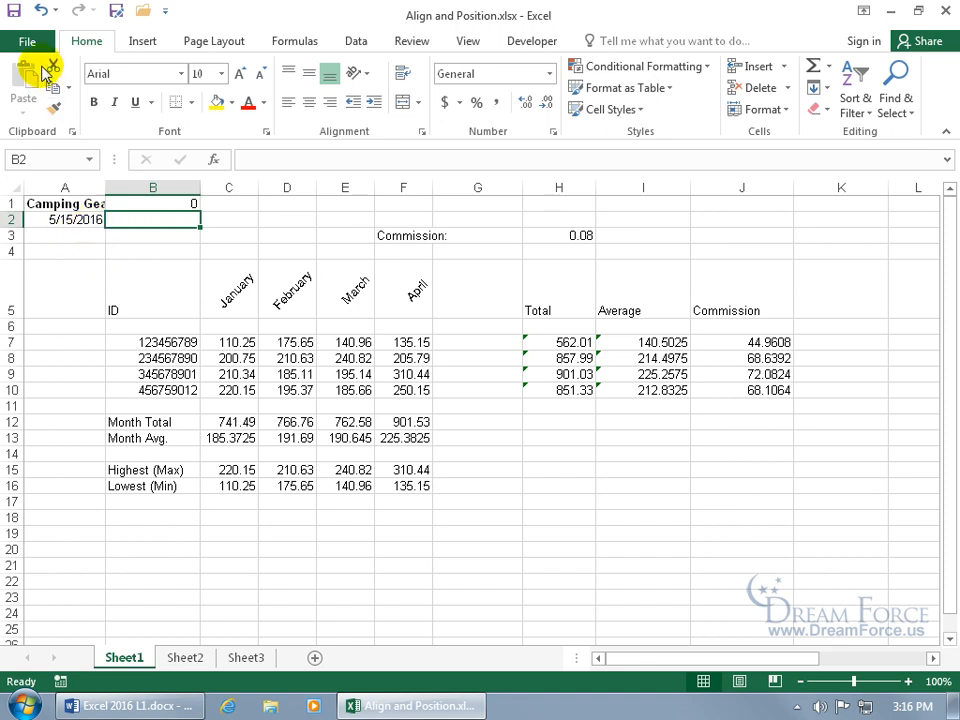
pyautogui.click(39, 10)
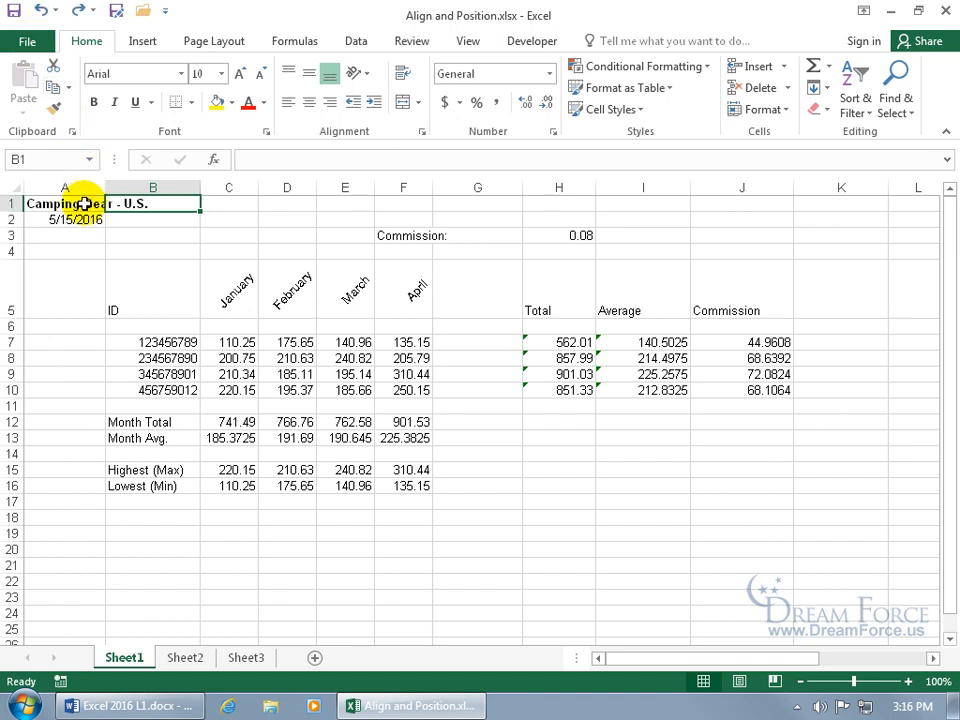
# Merge and center the Camping Gear title across A1:E1, and unmerge the cells again.
pyautogui.moveTo(85, 203); pyautogui.dragTo(357, 204)
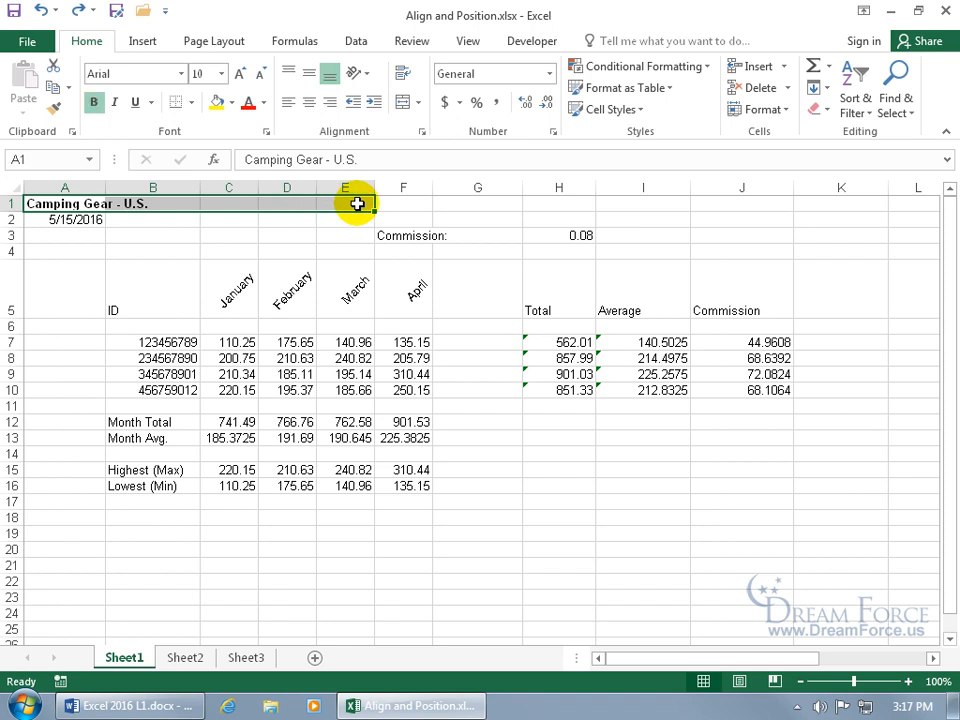
pyautogui.click(418, 103)
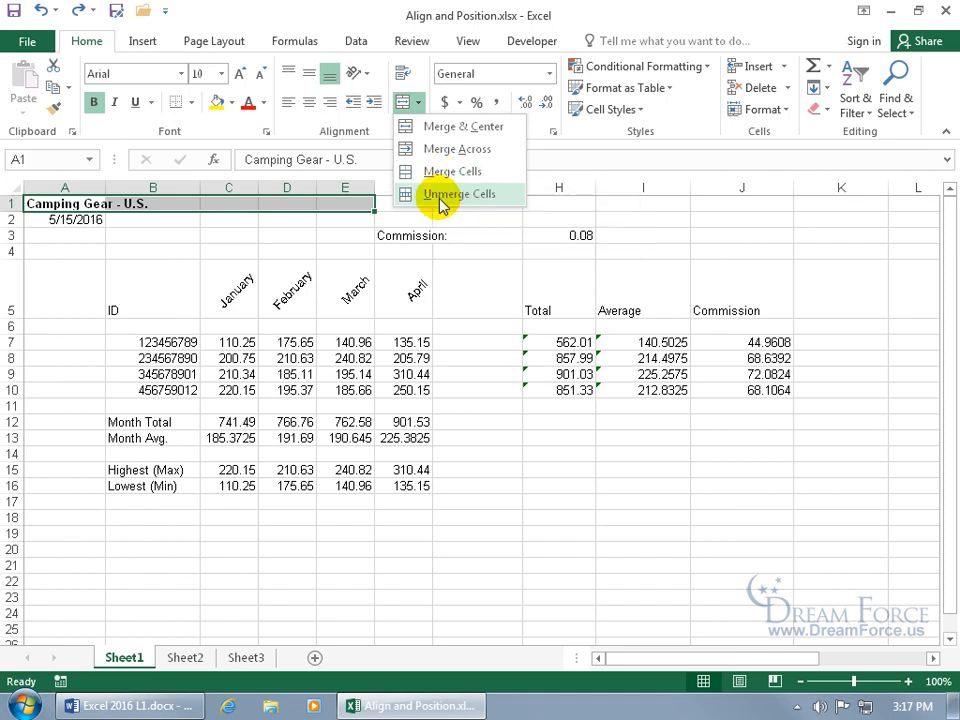
pyautogui.click(440, 128)
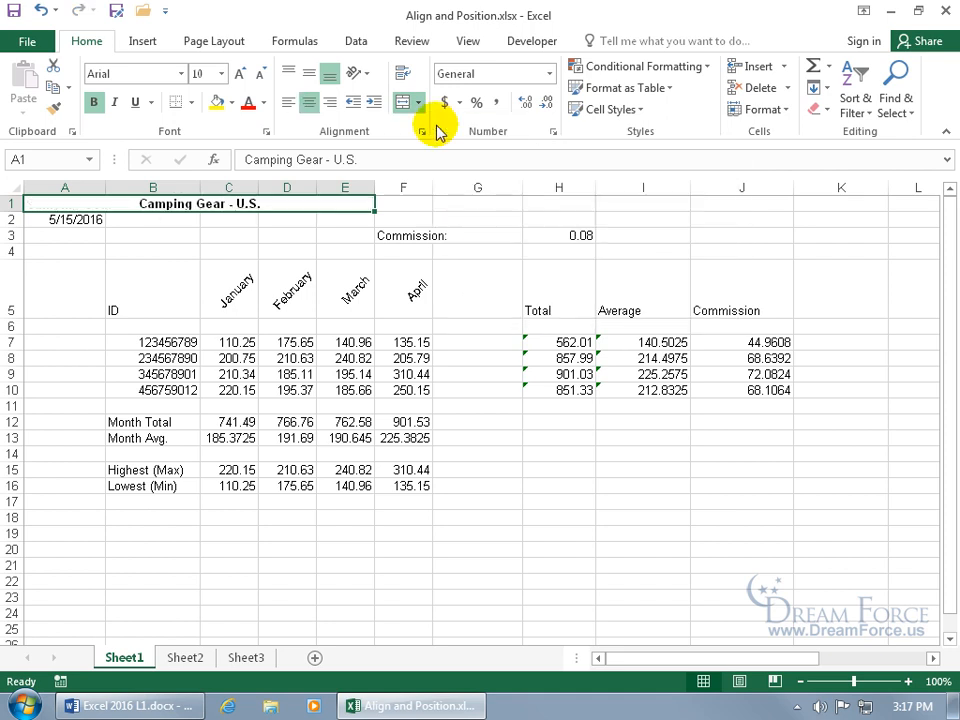
pyautogui.click(186, 250)
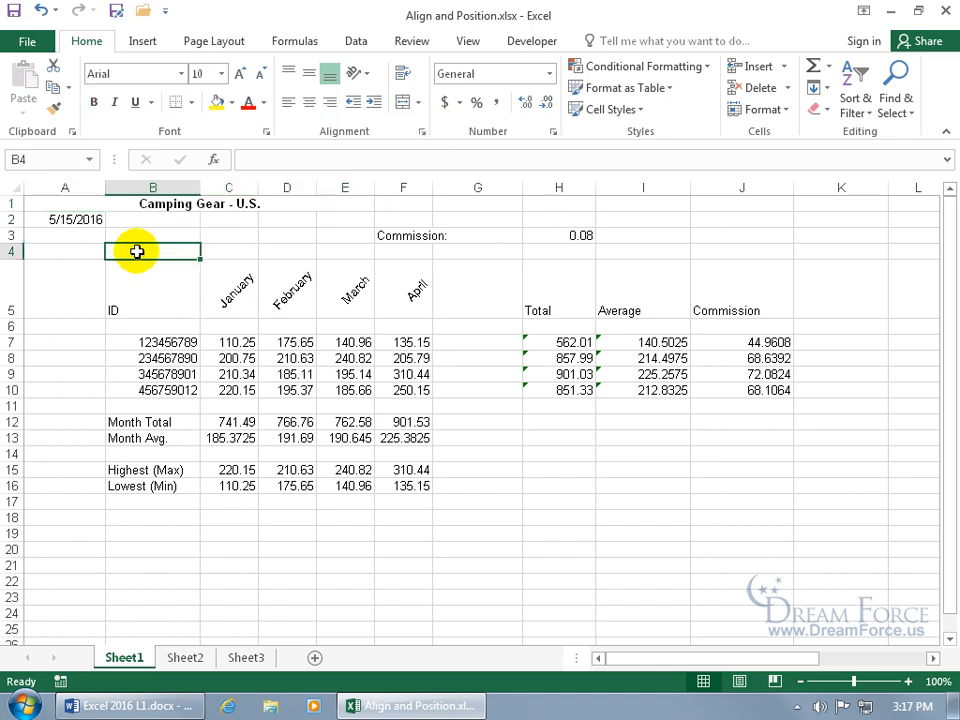
pyautogui.click(163, 201)
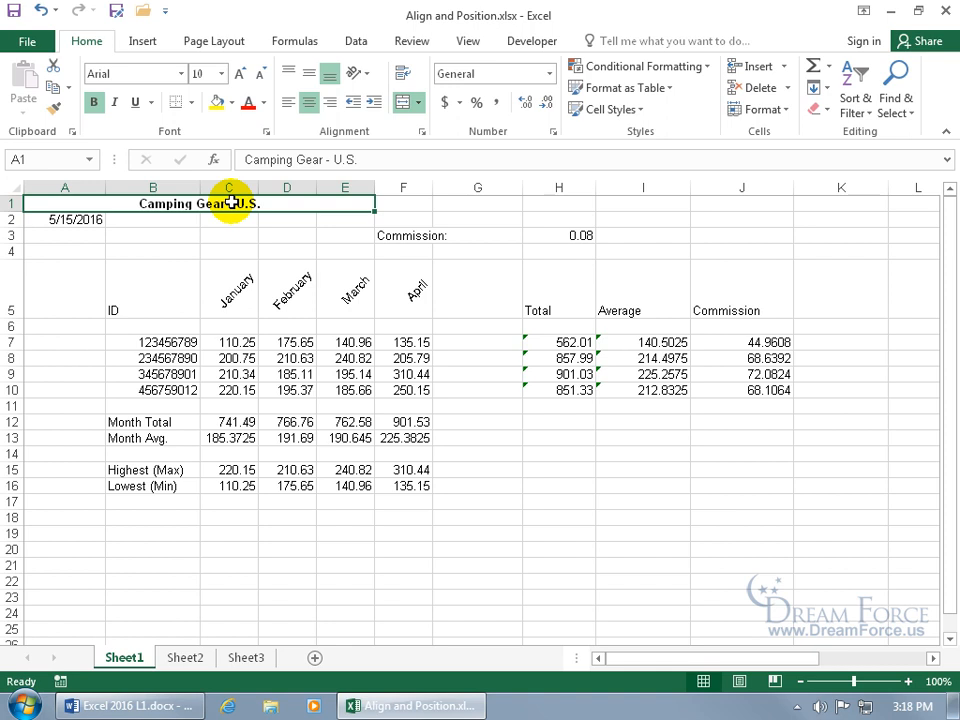
pyautogui.click(408, 104)
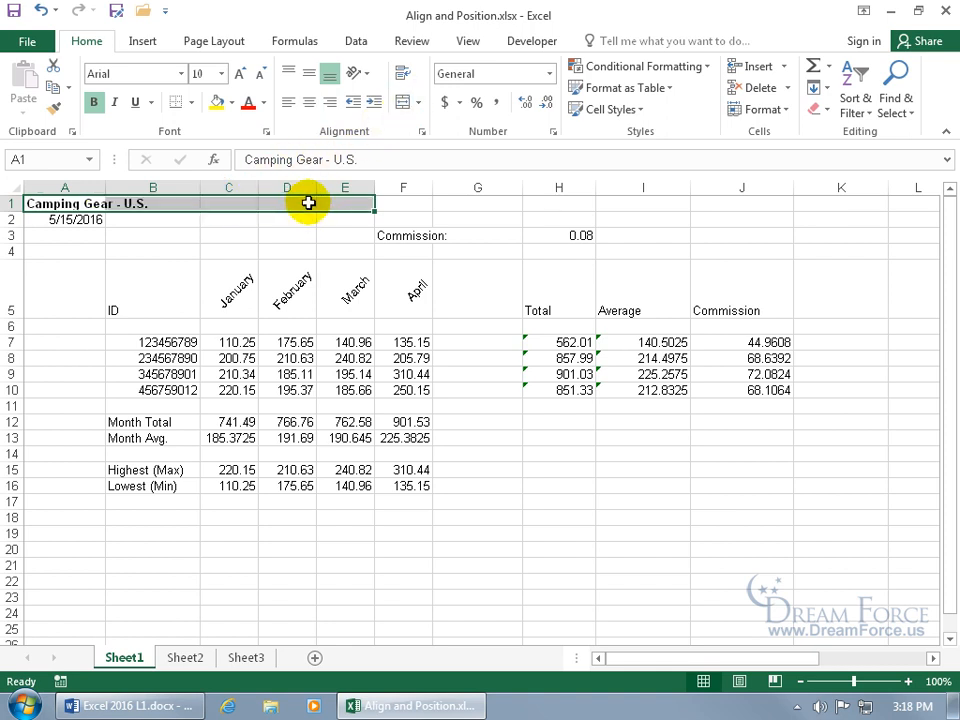
# Undo the last unmerge of the title in A1:E1, and unmerge the cells again with Unmerge Cells.
pyautogui.click(41, 10)
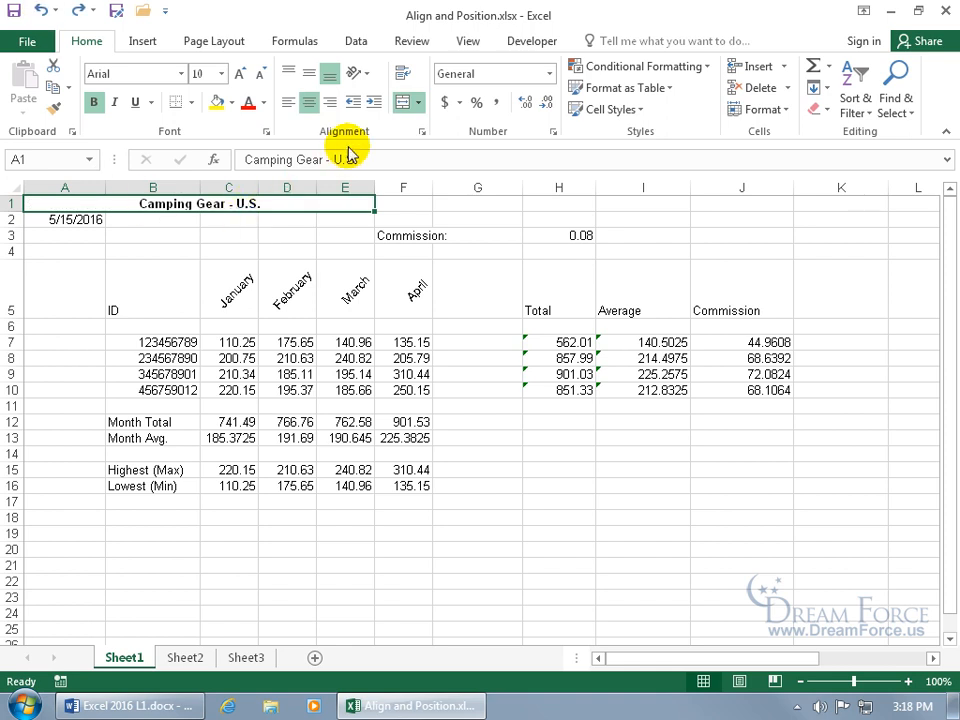
pyautogui.click(420, 103)
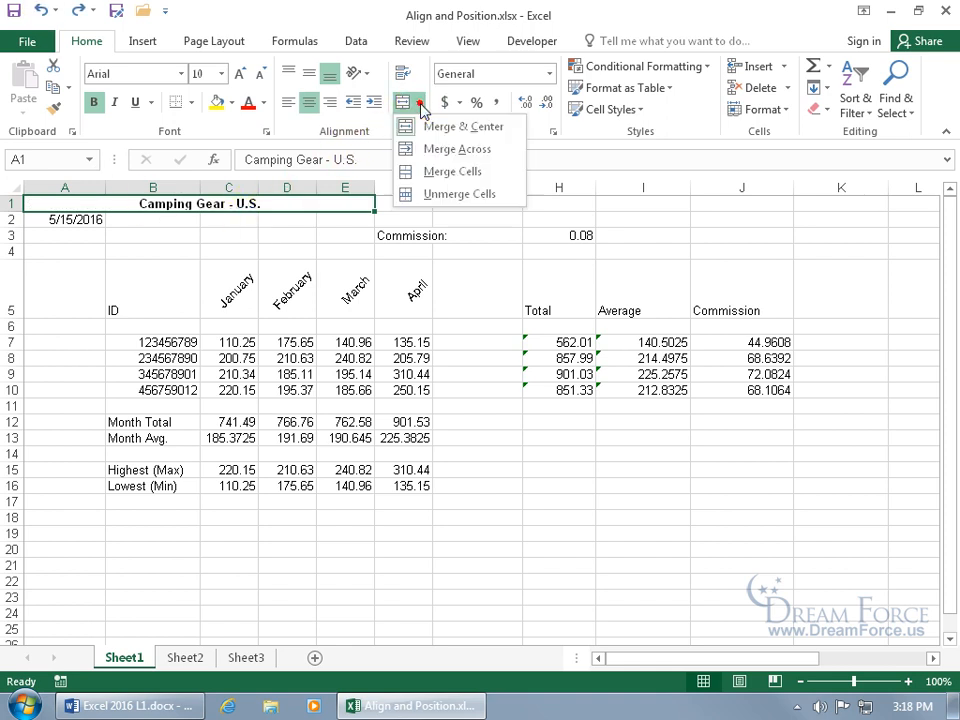
pyautogui.click(440, 194)
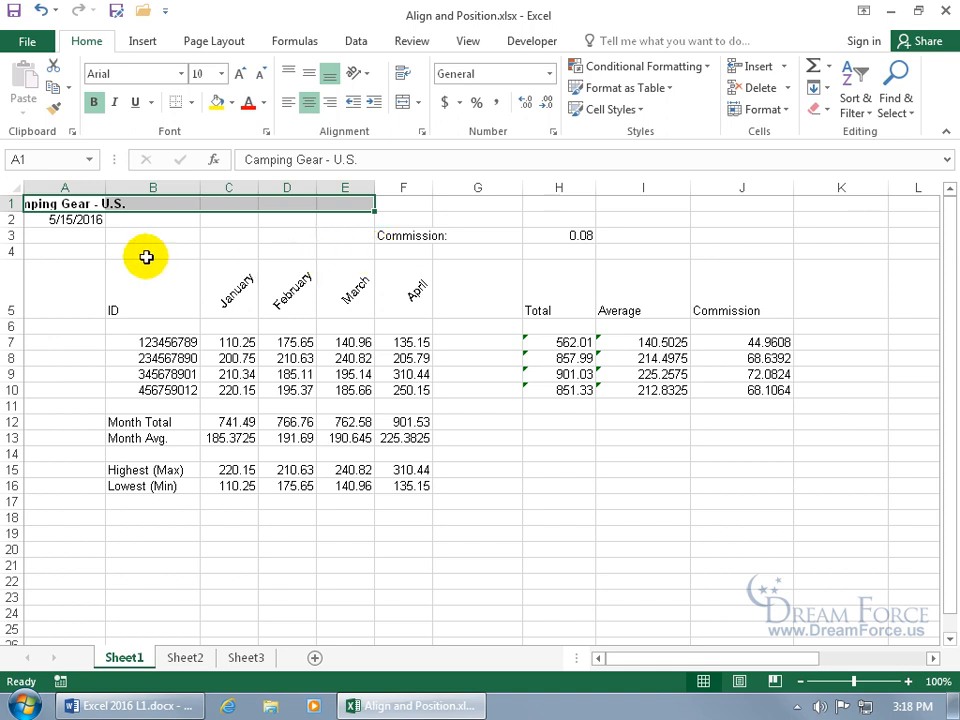
pyautogui.click(82, 240)
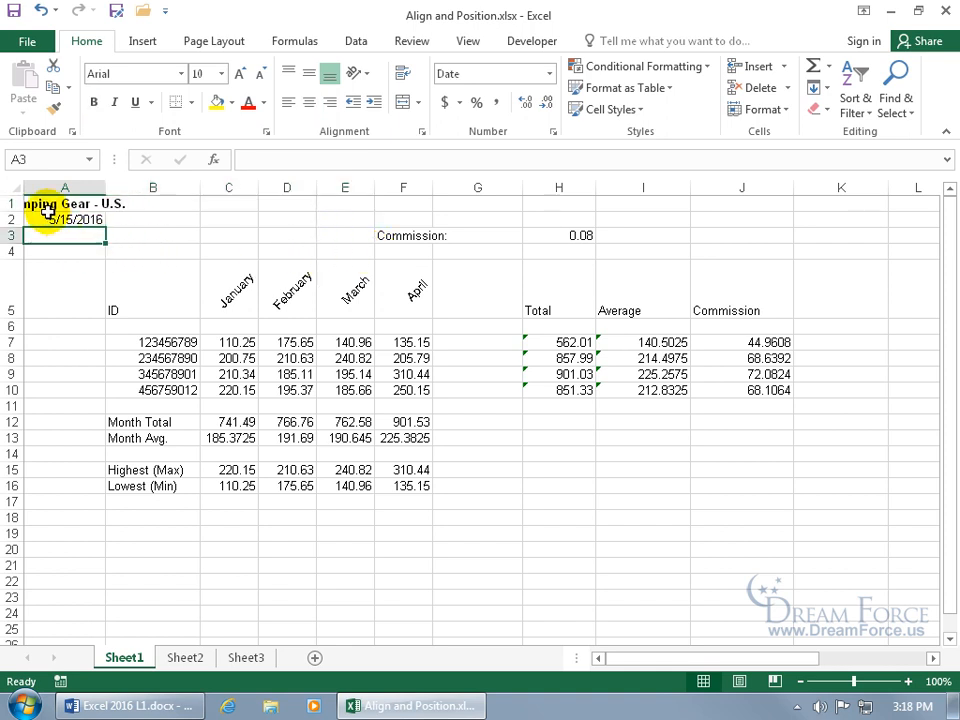
# Left-align the Camping Gear title in A1, try right alignment, and return it to left alignment.
pyautogui.click(51, 204)
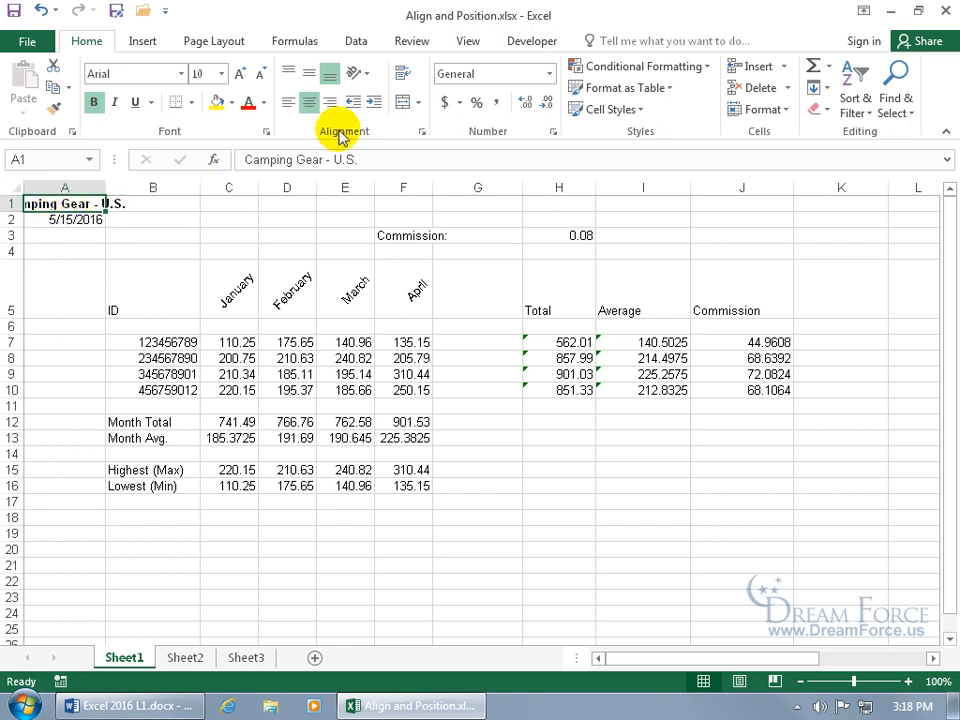
pyautogui.click(289, 103)
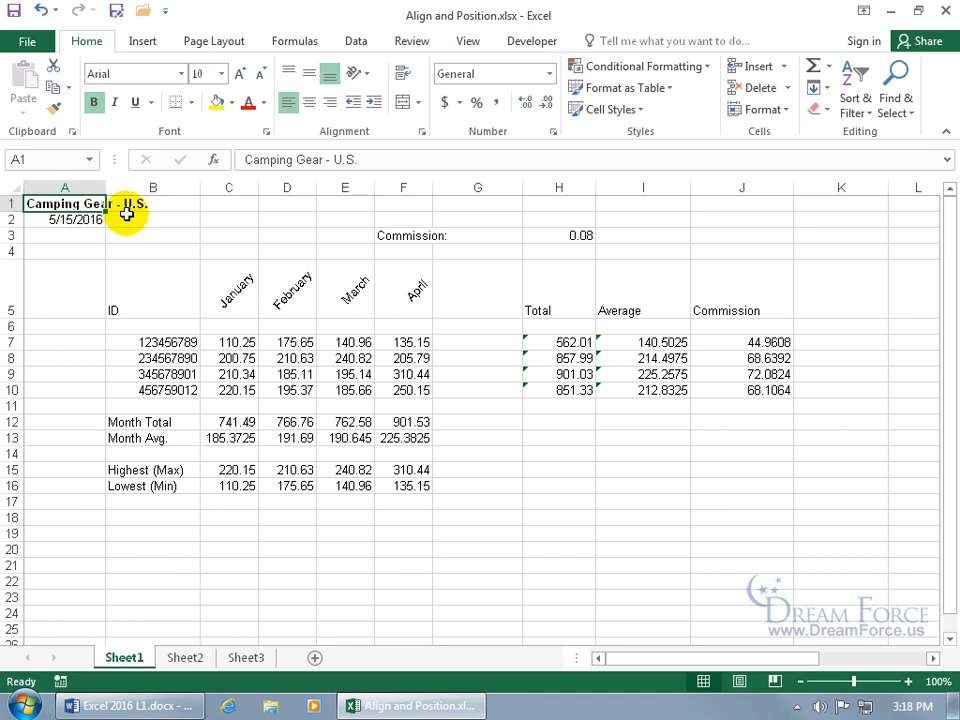
pyautogui.click(330, 103)
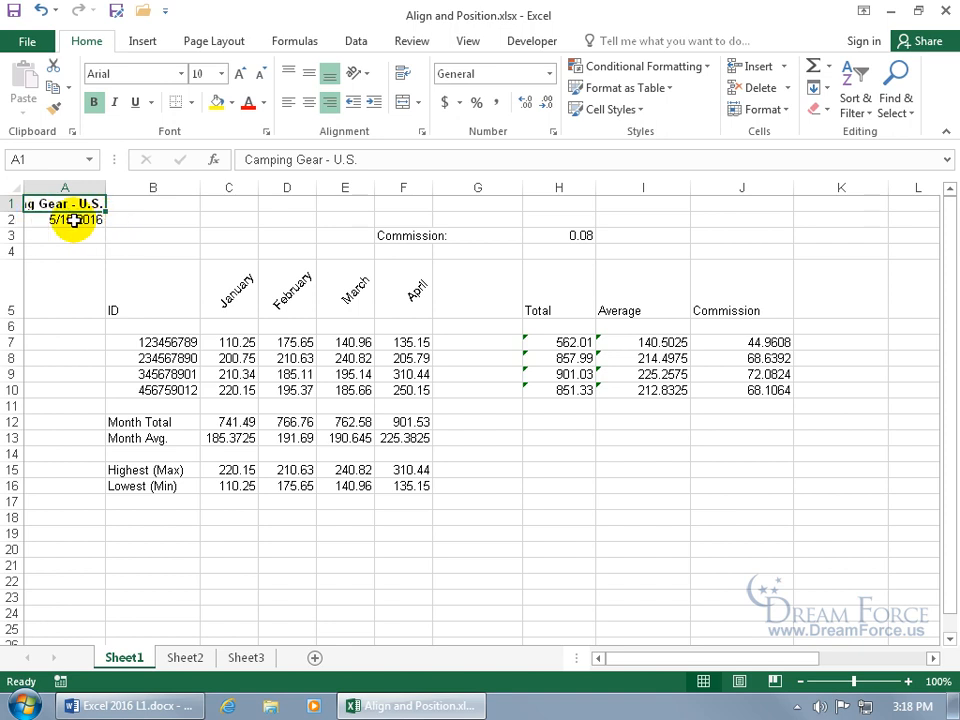
pyautogui.click(288, 103)
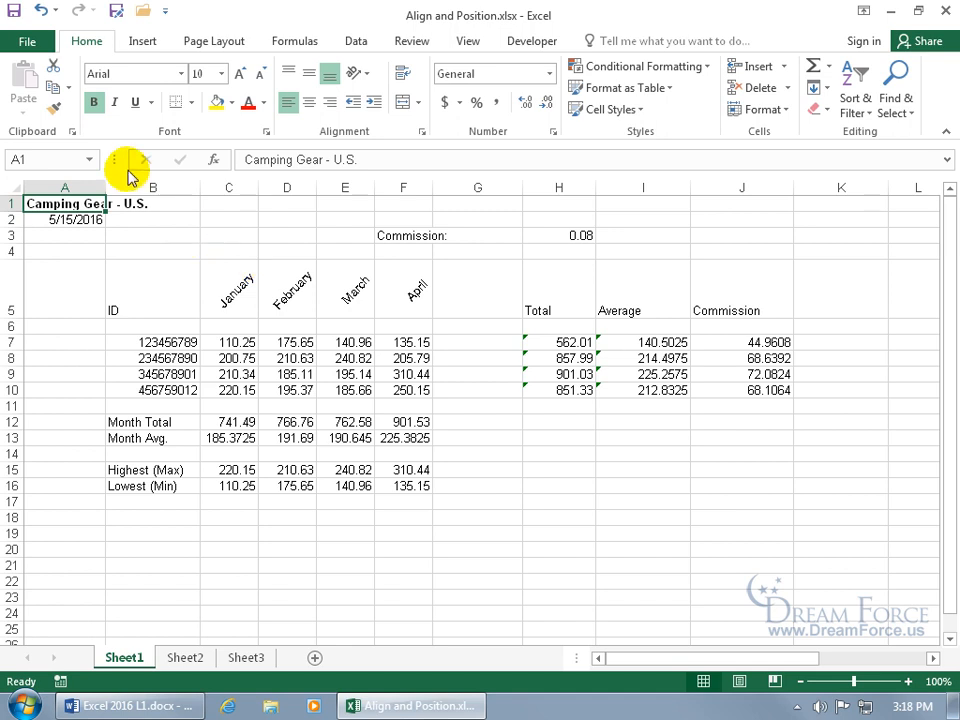
# Enter 6 in B1 beside the Camping Gear title and wrap the title's text within A1.
pyautogui.click(146, 204)
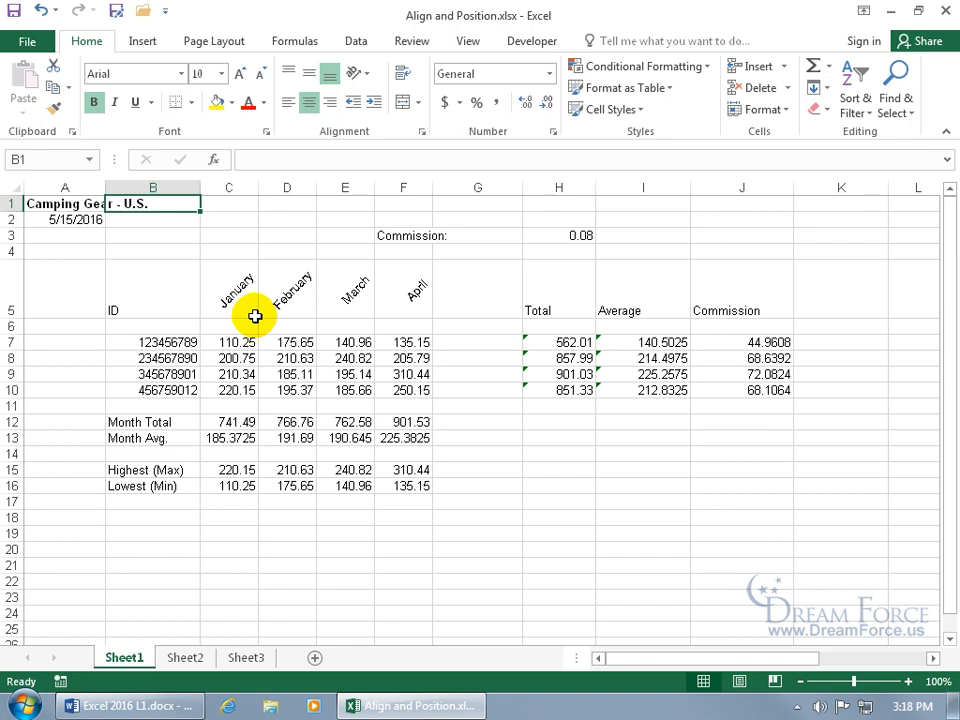
pyautogui.write('6')
pyautogui.press('Return')
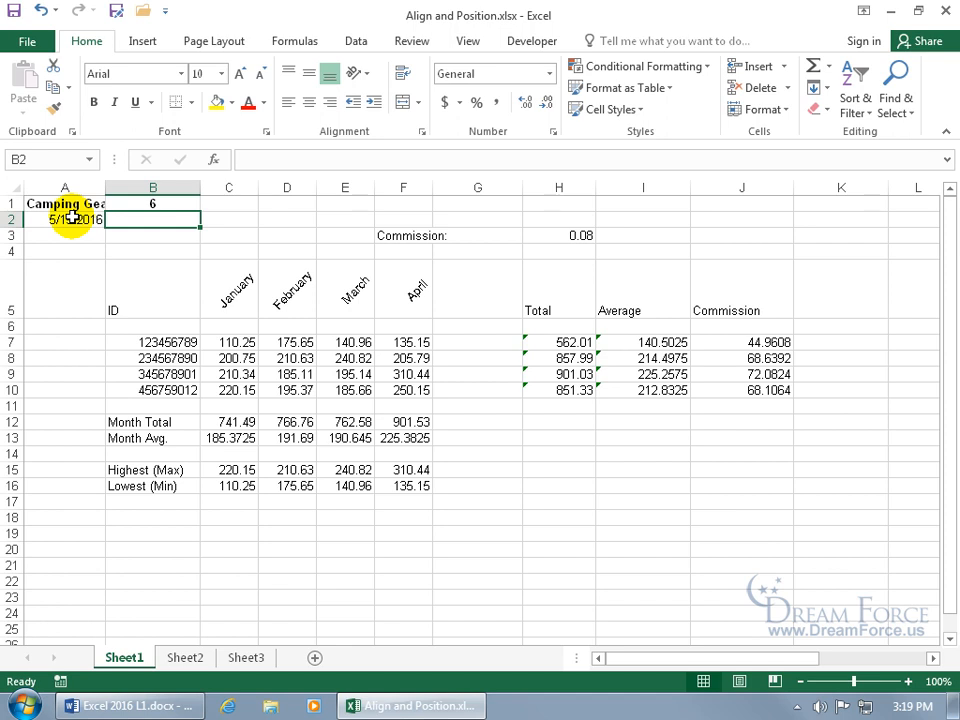
pyautogui.click(72, 205)
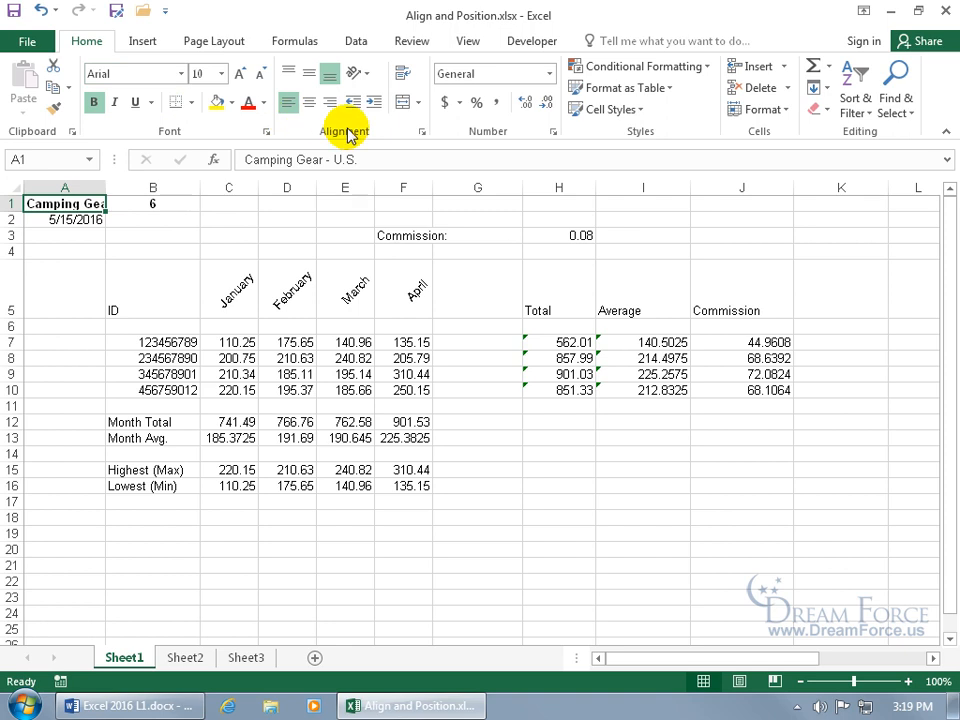
pyautogui.click(403, 76)
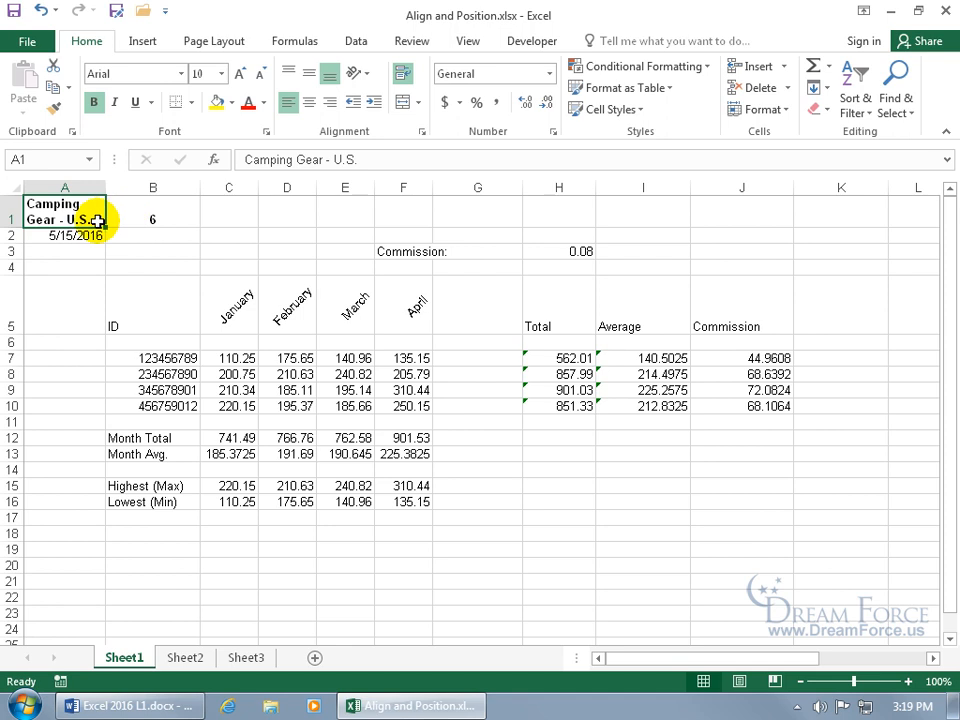
# Extend the title in A1 to read "Camping Gear - U.S. and continued the text".
pyautogui.click(424, 160)
pyautogui.write('an')
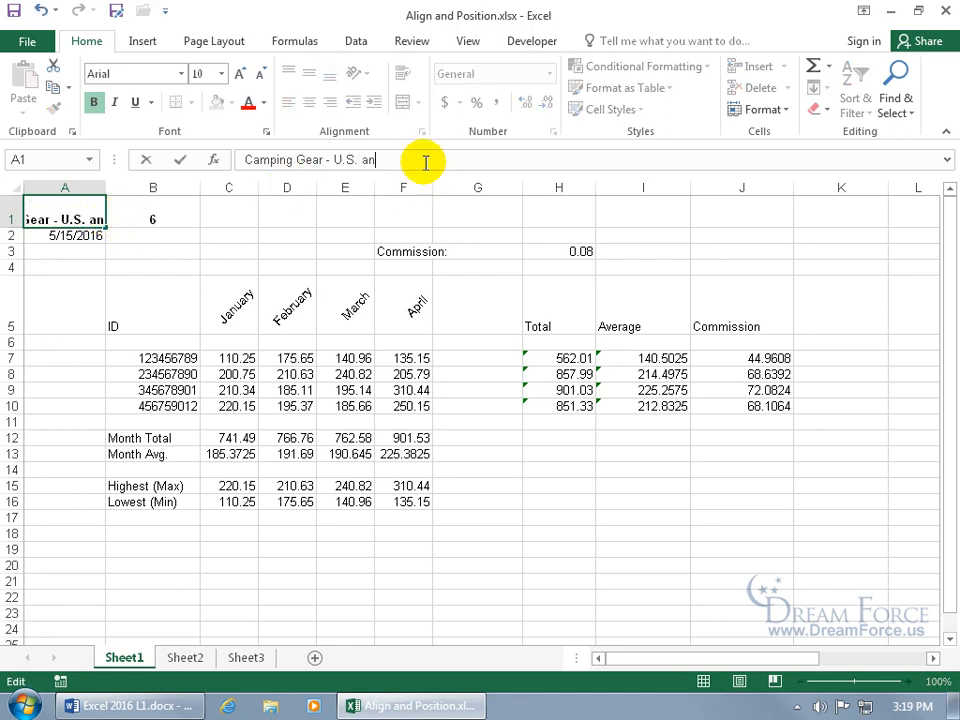
pyautogui.write('d continued t')
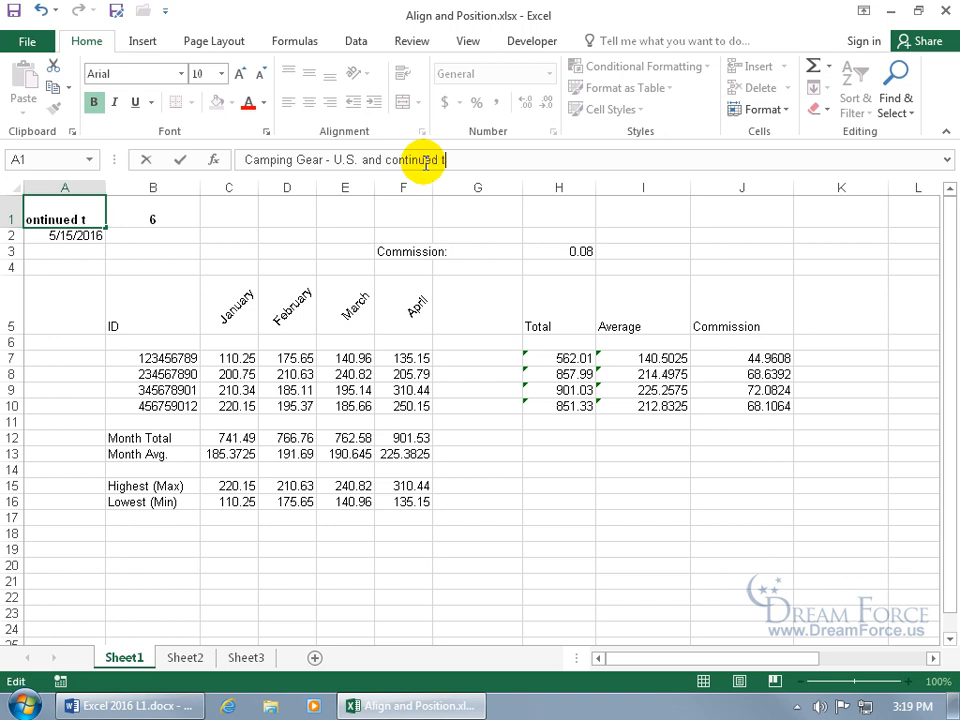
pyautogui.write('he text')
pyautogui.press('Return')
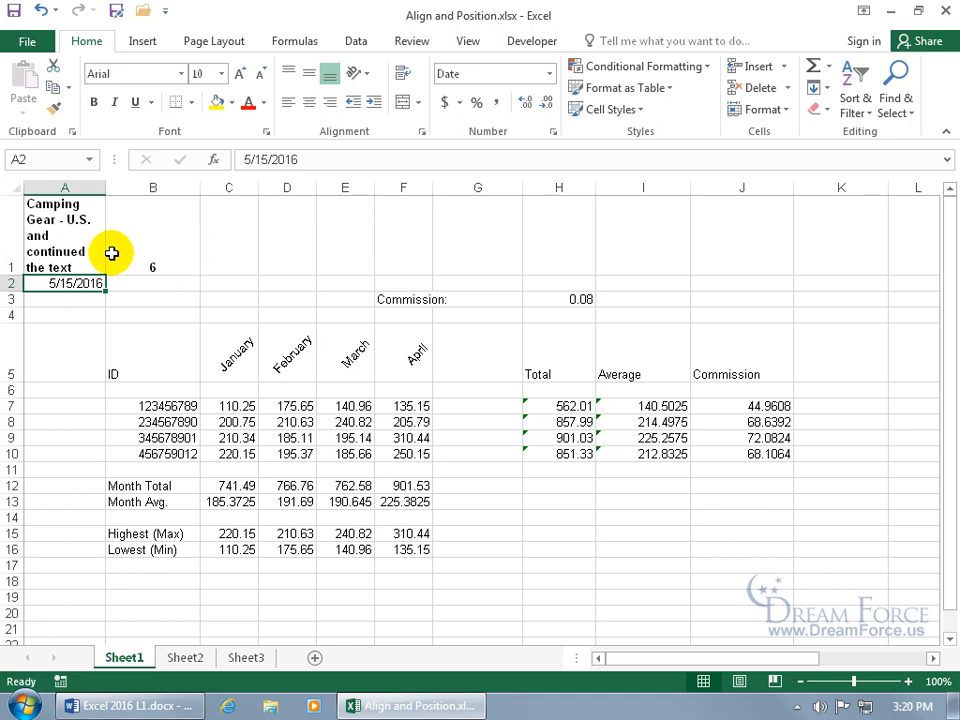
# Turn off text wrapping for the title in A1.
pyautogui.click(170, 257)
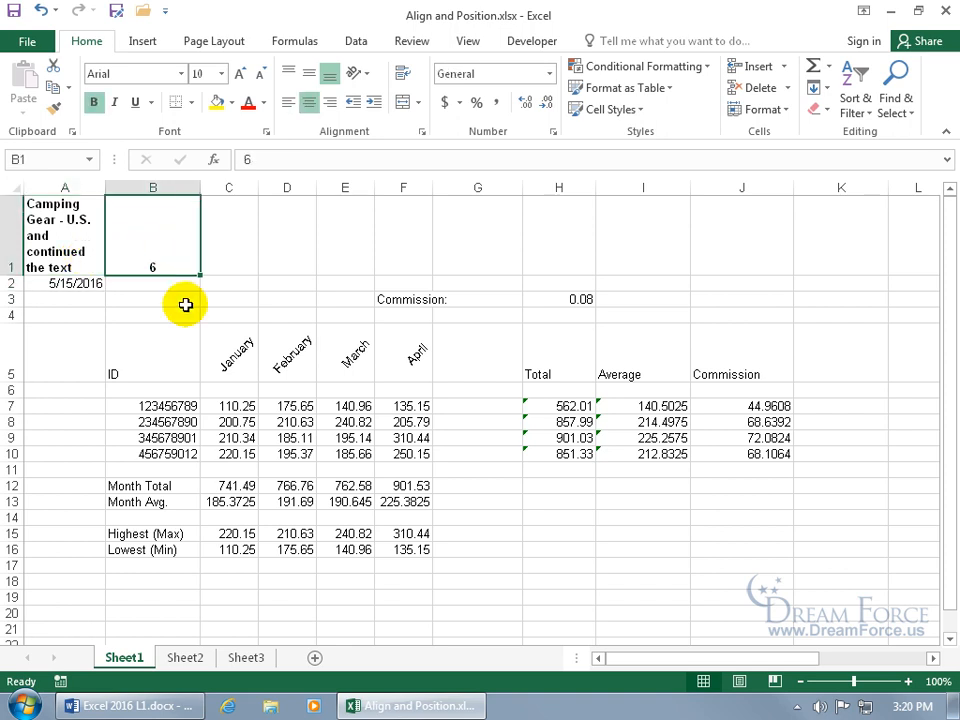
pyautogui.click(62, 240)
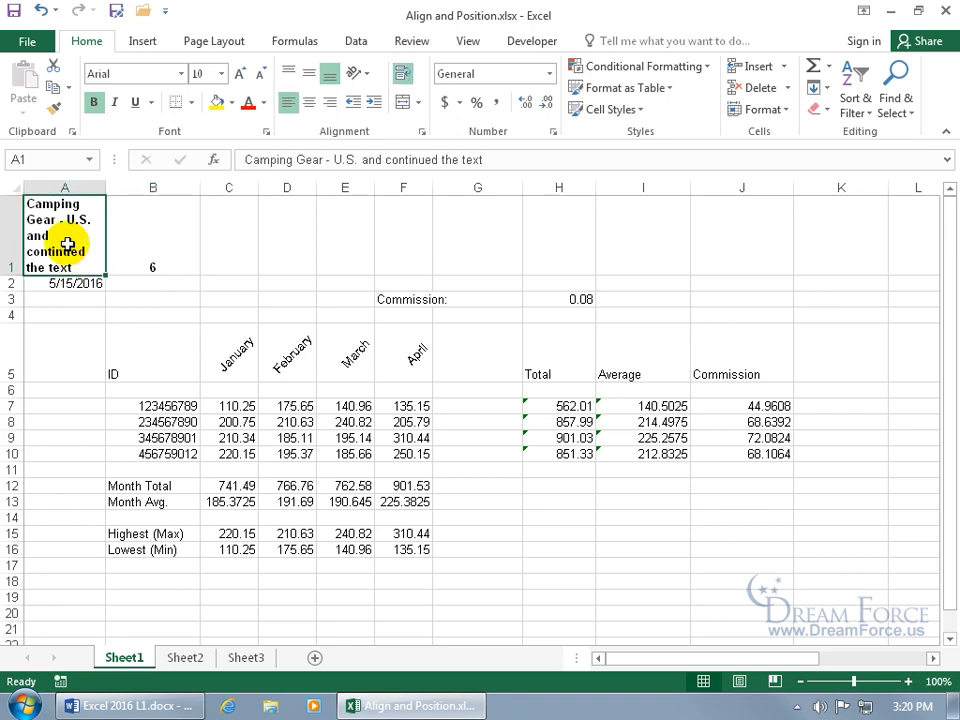
pyautogui.click(401, 77)
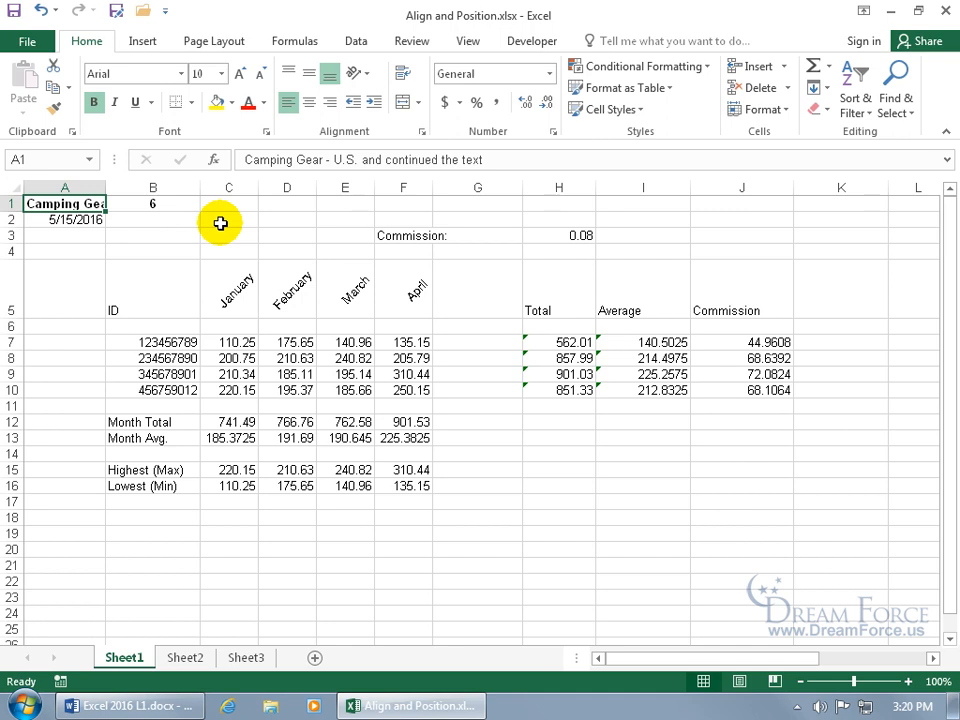
# Set the left indent of the title in A1 to 2, and delete the number in B1.
pyautogui.click(422, 136)
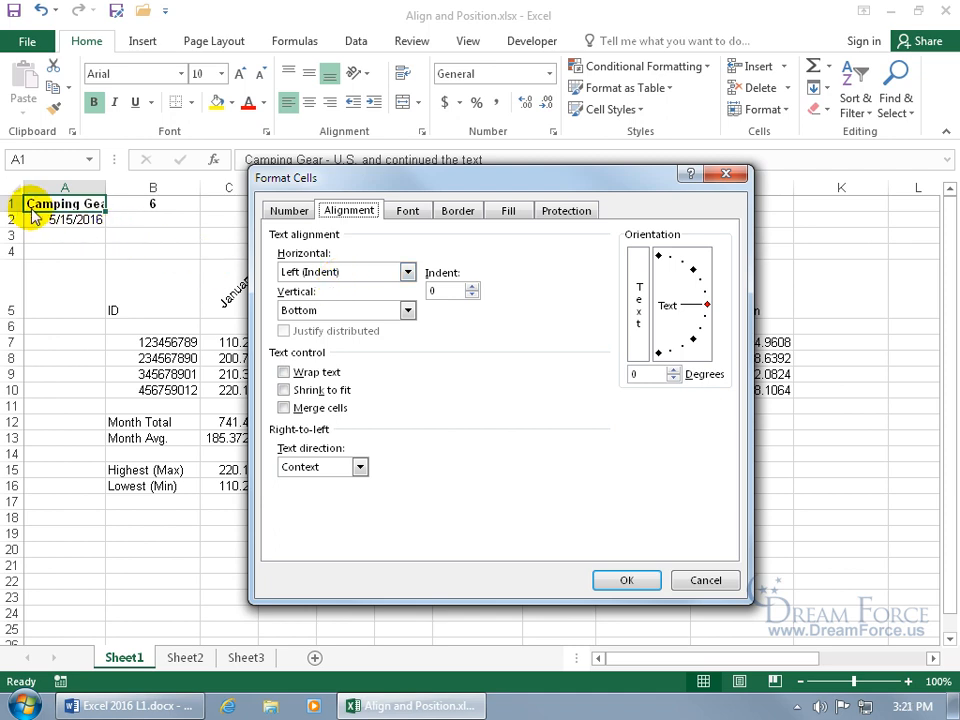
pyautogui.click(471, 286)
pyautogui.click(471, 286)
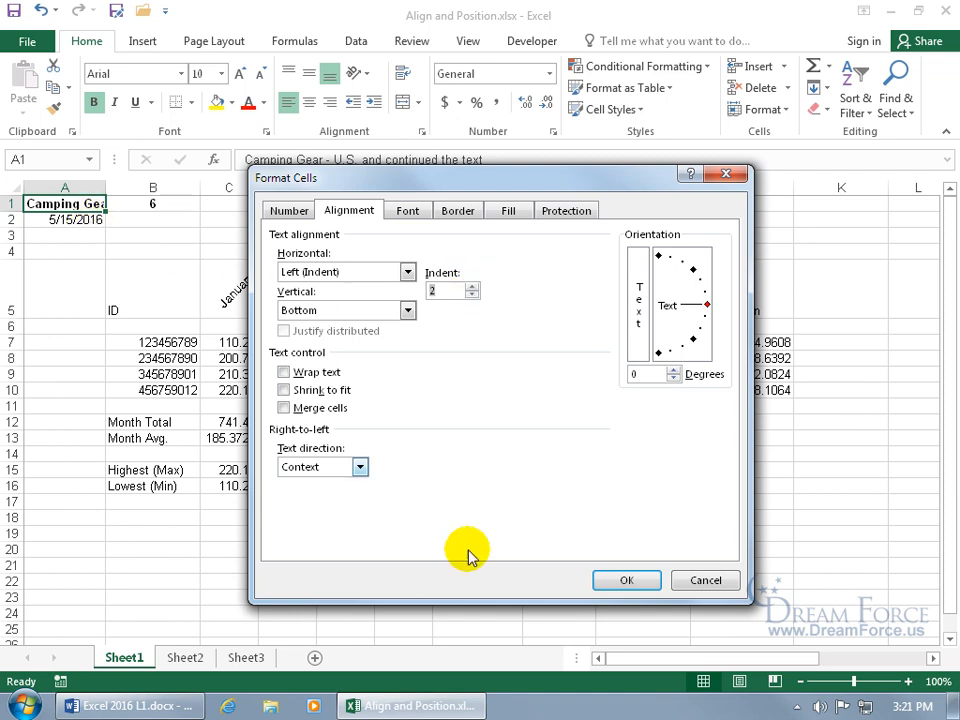
pyautogui.click(621, 578)
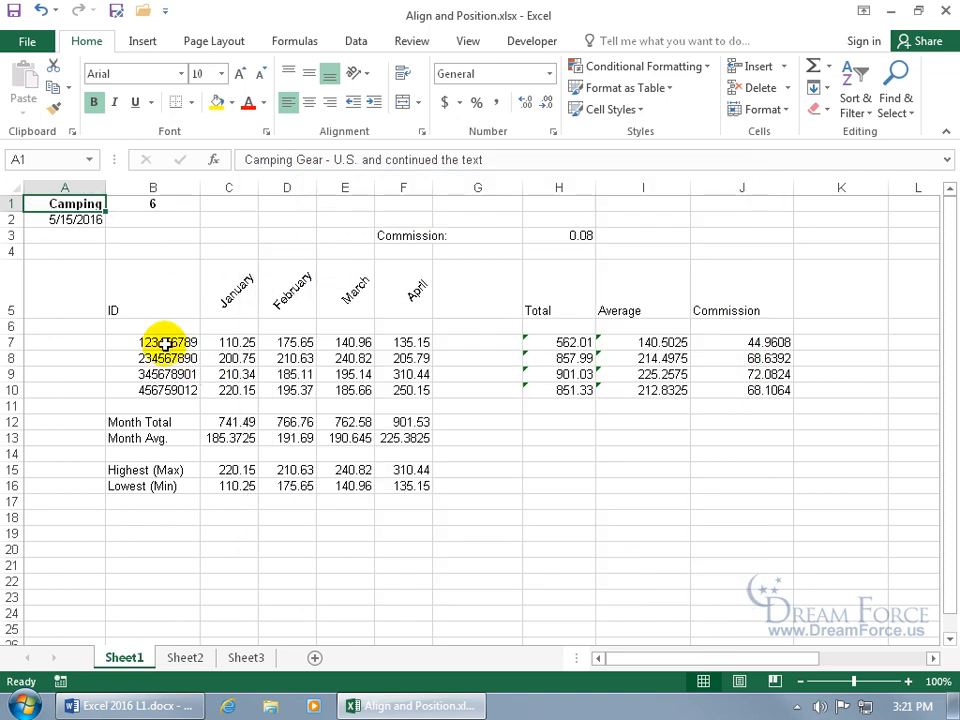
pyautogui.click(171, 203)
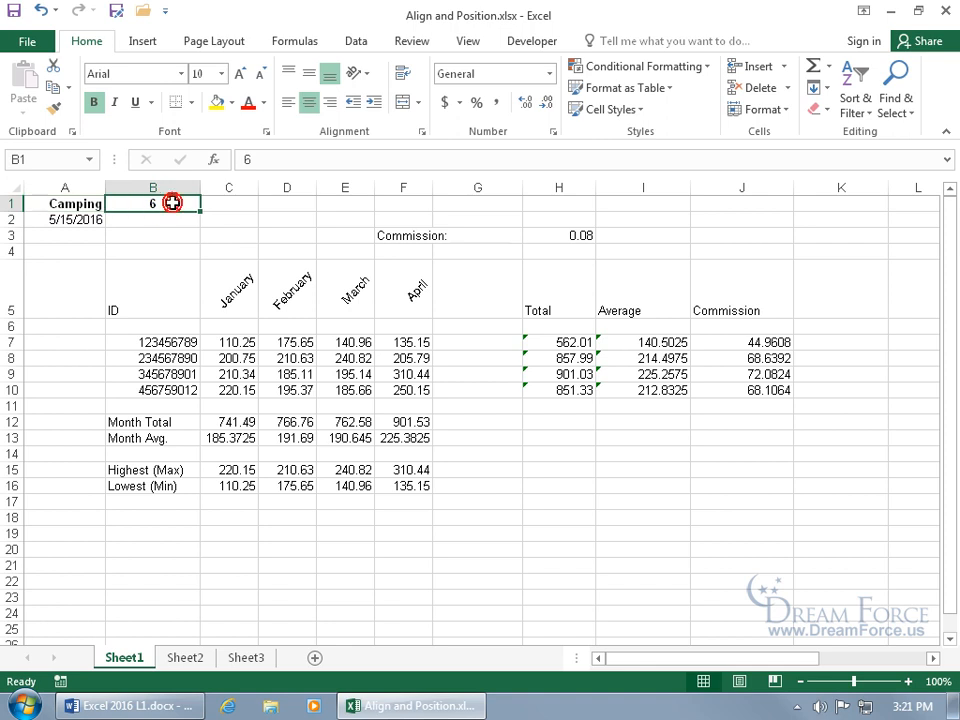
pyautogui.press('Delete')
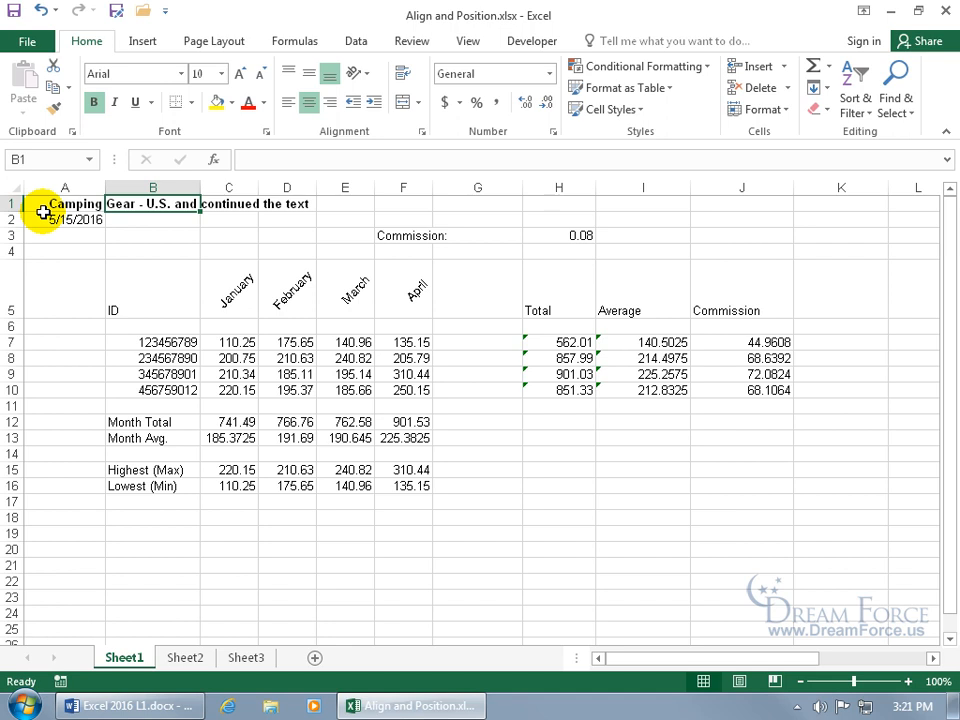
# Reopen the cell alignment settings for the title in A1 and set its left indent to 0.
pyautogui.click(73, 204)
pyautogui.rightClick(75, 207)
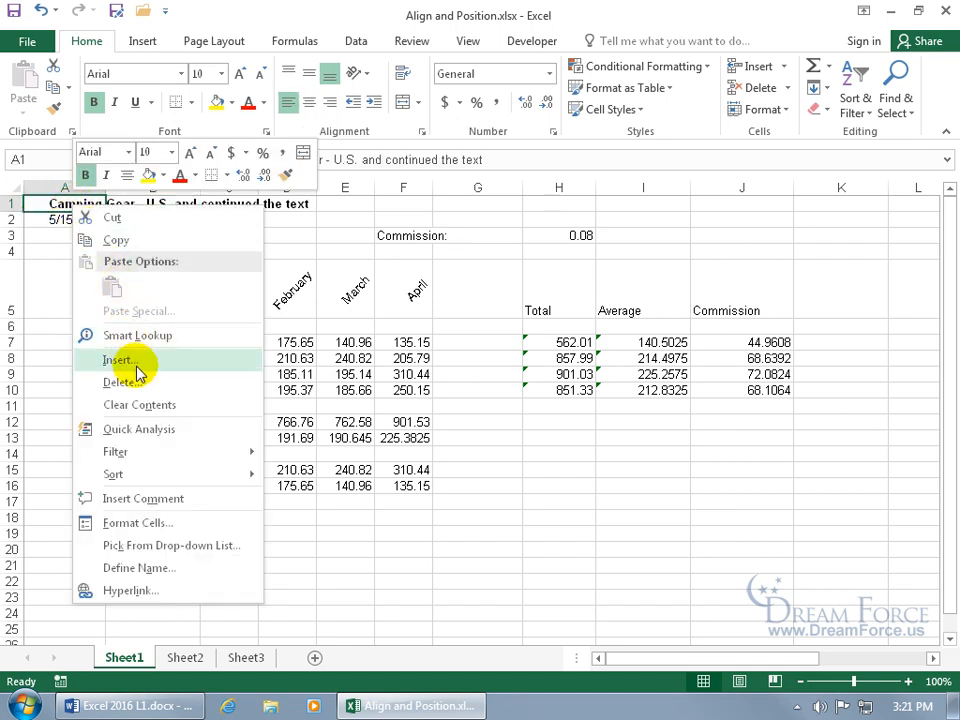
pyautogui.click(142, 523)
pyautogui.moveTo(279, 268); pyautogui.dragTo(454, 193)
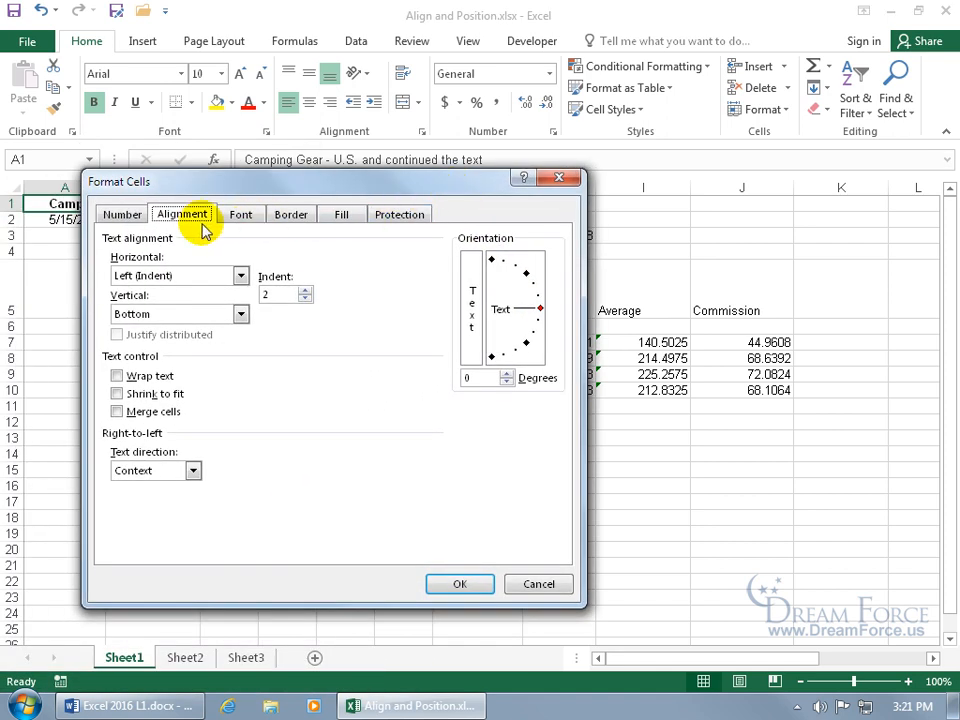
pyautogui.click(241, 274)
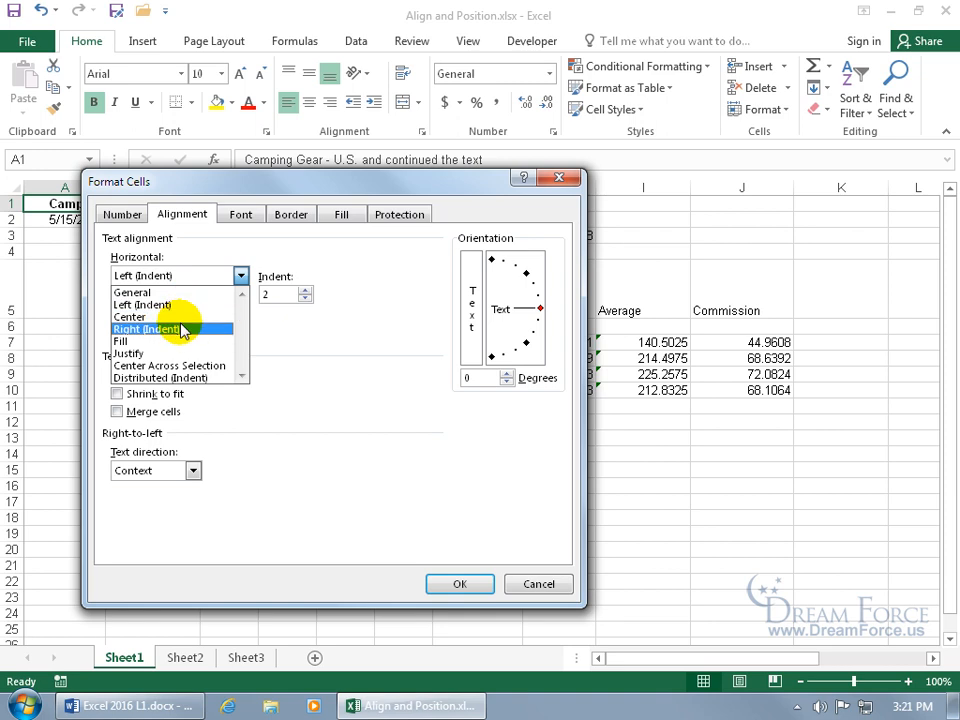
pyautogui.click(270, 324)
pyautogui.click(305, 298)
pyautogui.click(305, 298)
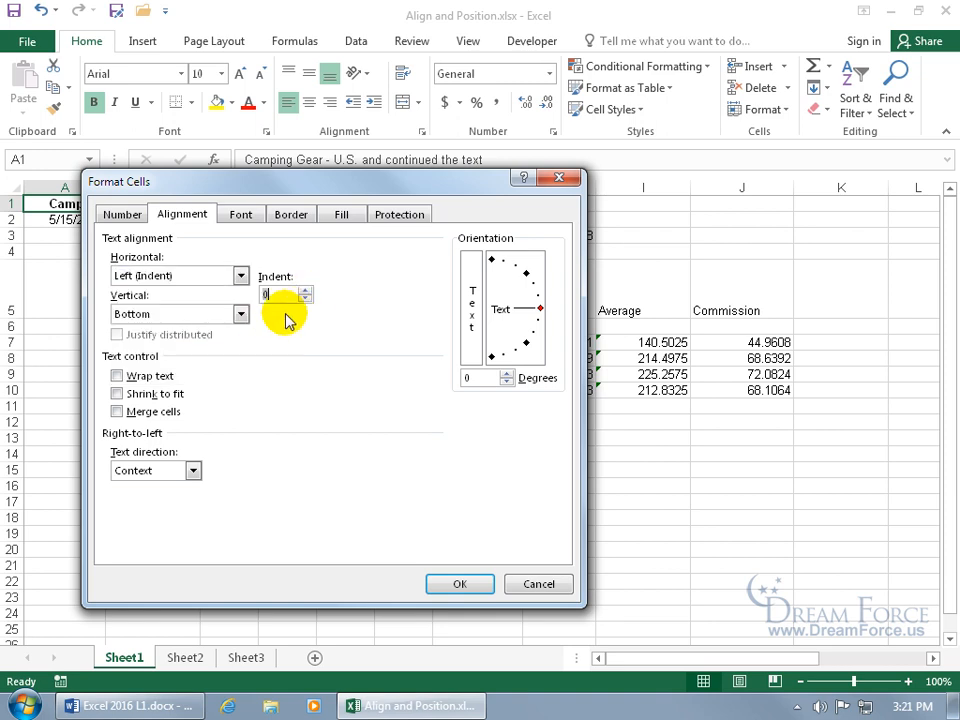
# Check the vertical alignment and text direction options, try a 15-degree text orientation, return the text to horizontal and apply the alignment settings.
pyautogui.click(240, 314)
pyautogui.click(266, 336)
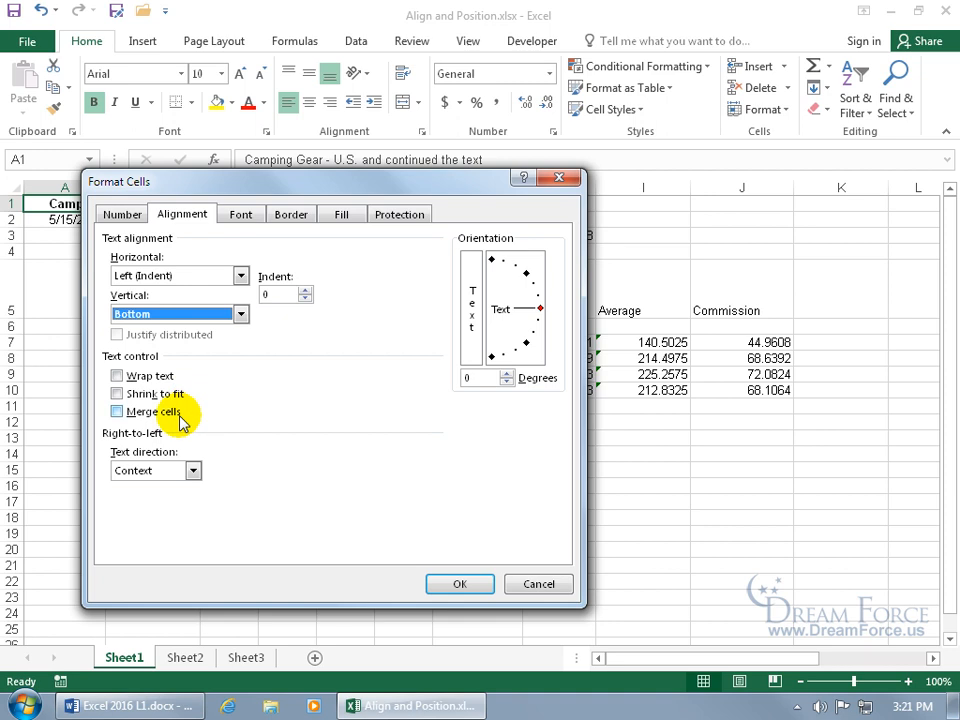
pyautogui.click(117, 411)
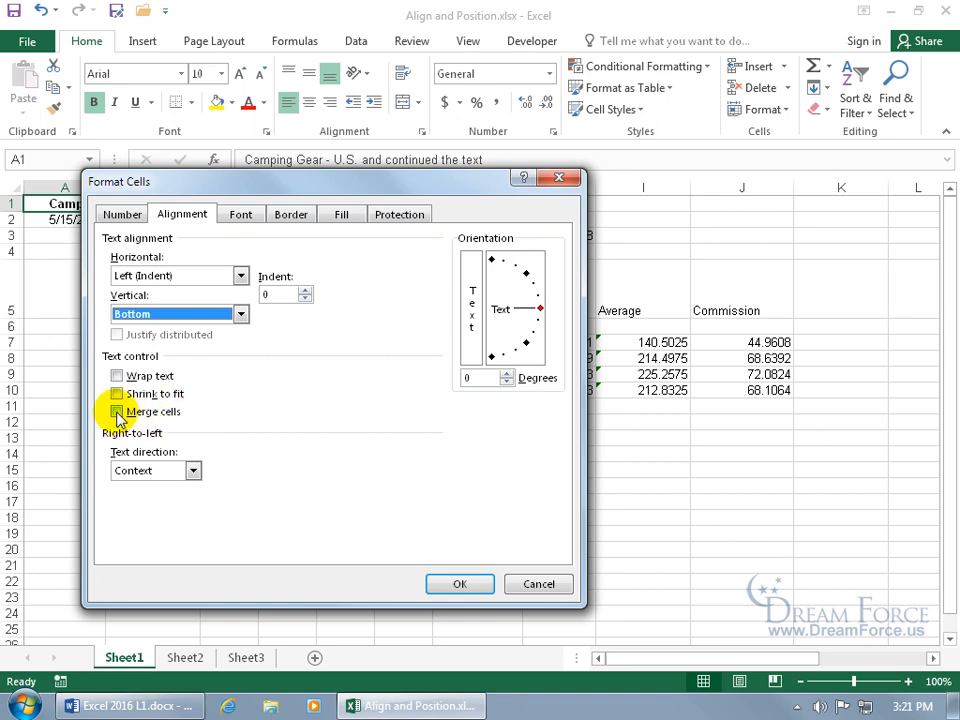
pyautogui.click(193, 470)
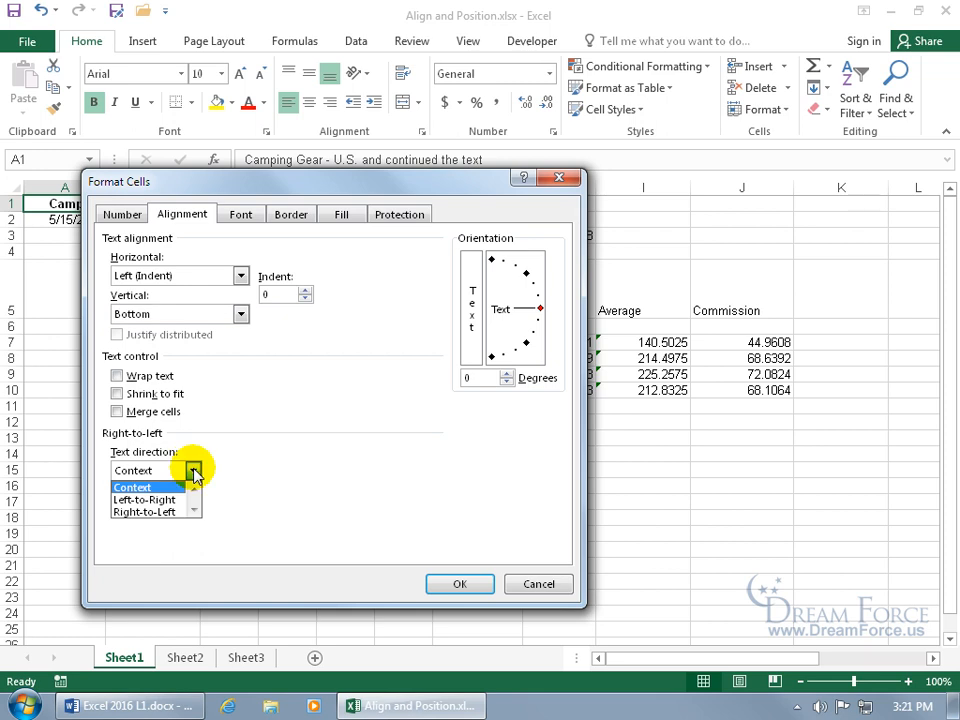
pyautogui.click(371, 438)
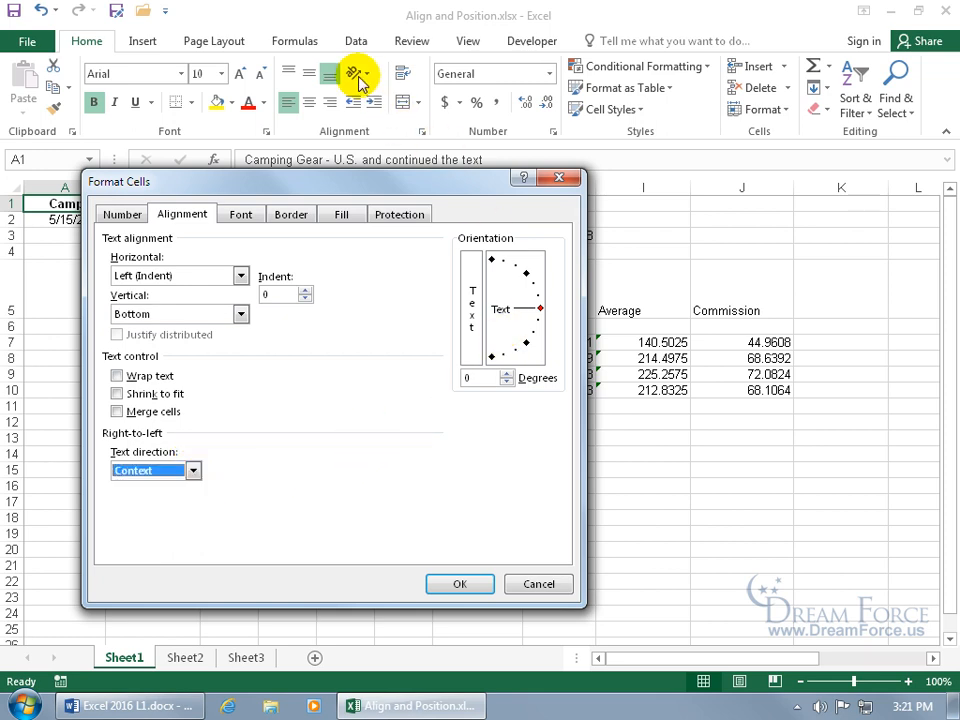
pyautogui.click(540, 312)
pyautogui.moveTo(540, 312); pyautogui.dragTo(544, 298)
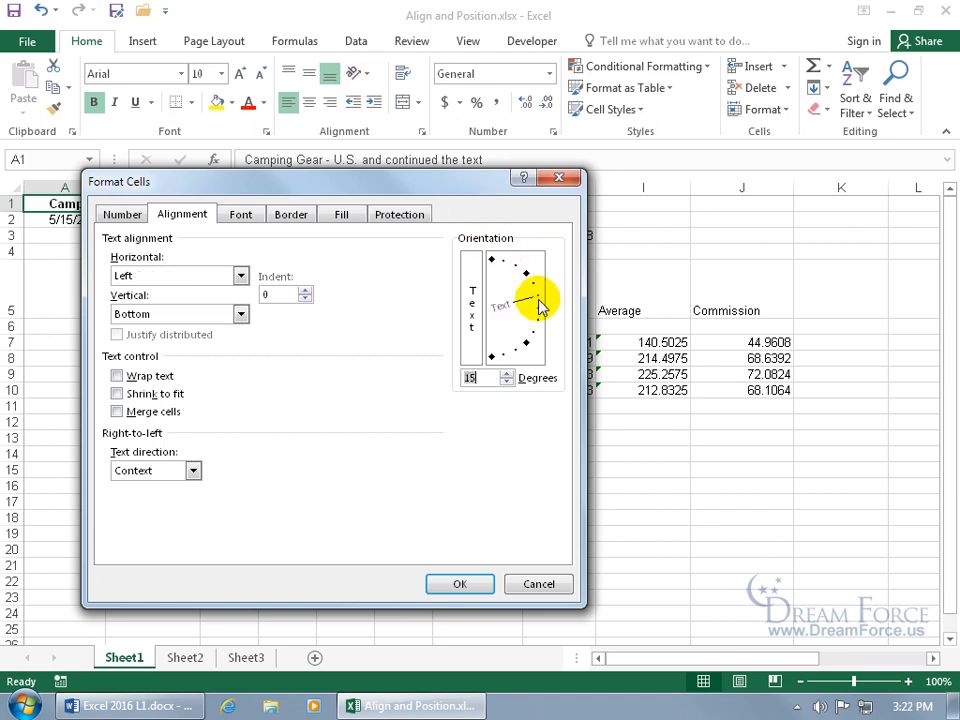
pyautogui.write('12')
pyautogui.moveTo(533, 306); pyautogui.dragTo(538, 308)
pyautogui.click(459, 586)
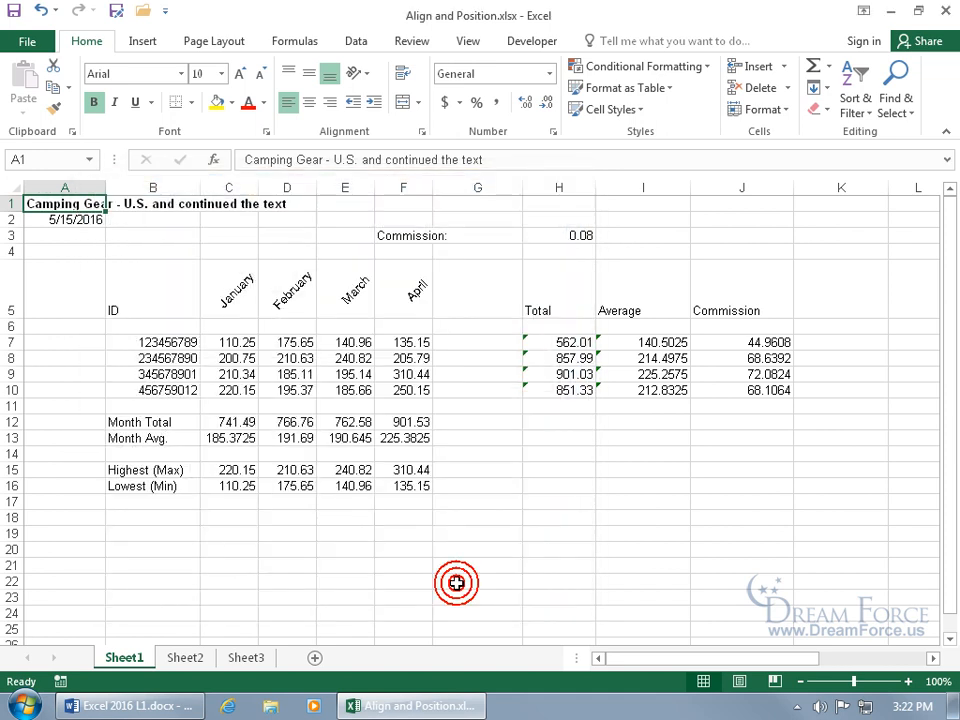
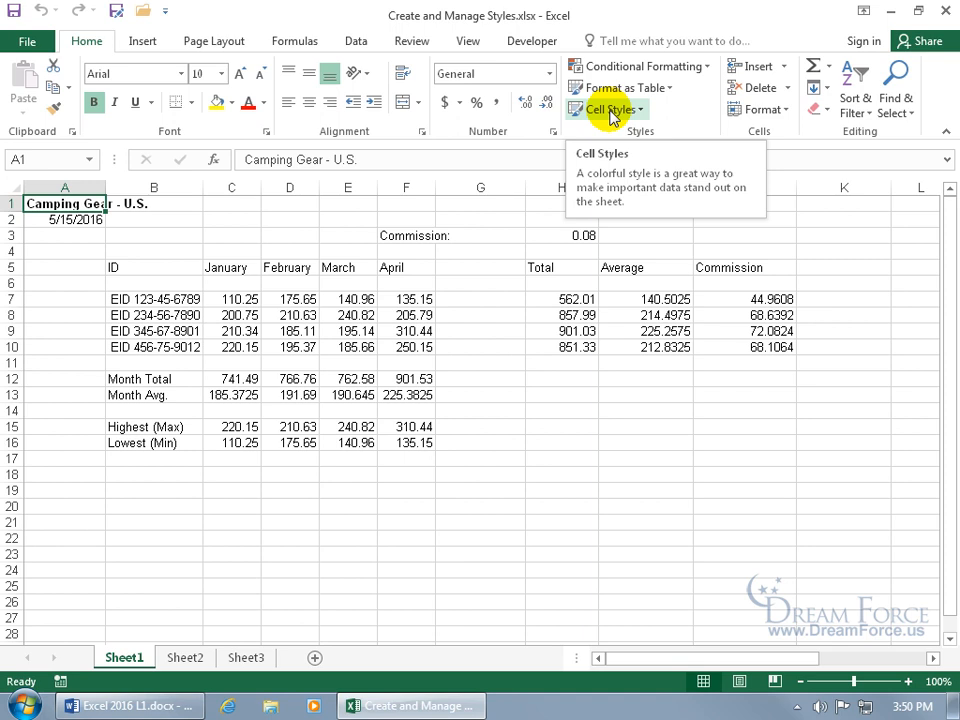
# Apply the Check Cell style to the title in A1 and autofit the width of column A.
pyautogui.click(626, 111)
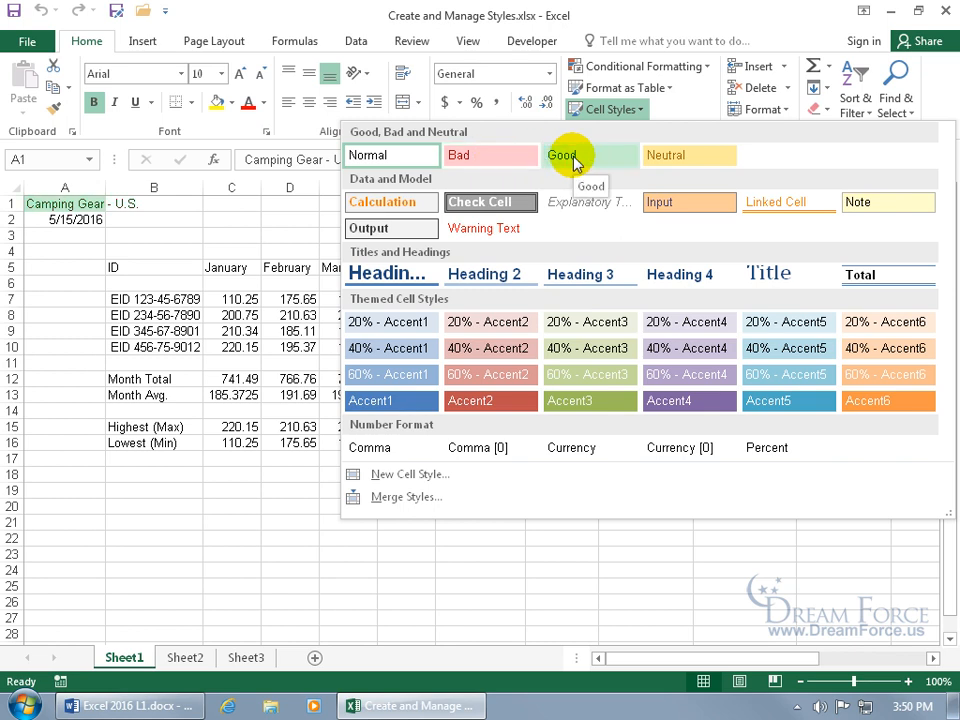
pyautogui.click(510, 202)
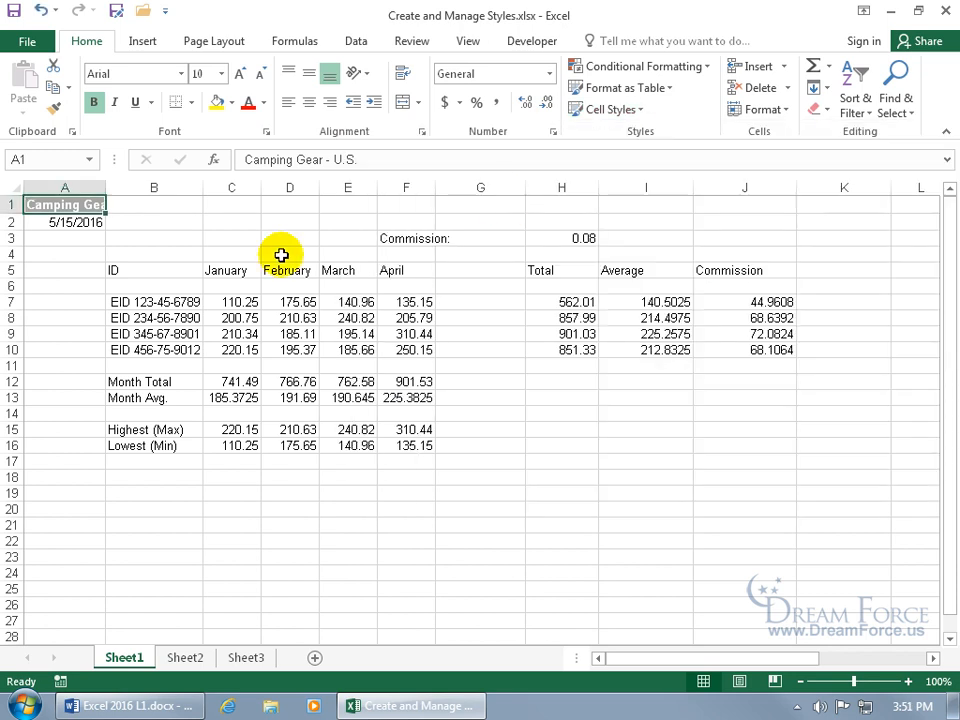
pyautogui.doubleClick(104, 183)
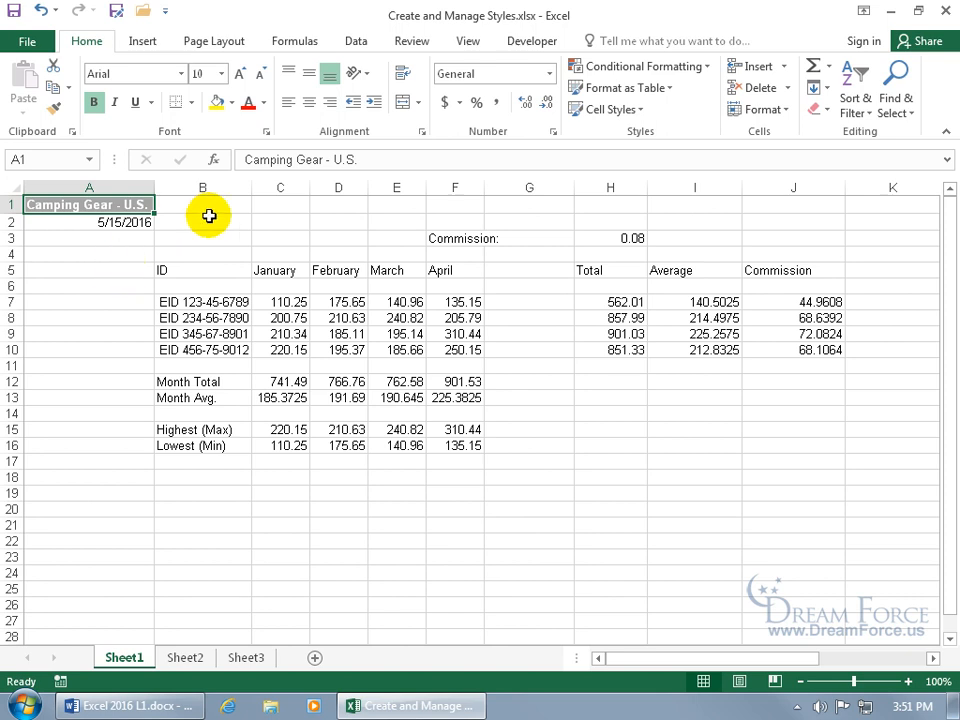
# Open the Check Cell style for modification, try a font size of 18 in its format settings, and discard the changes.
pyautogui.click(638, 110)
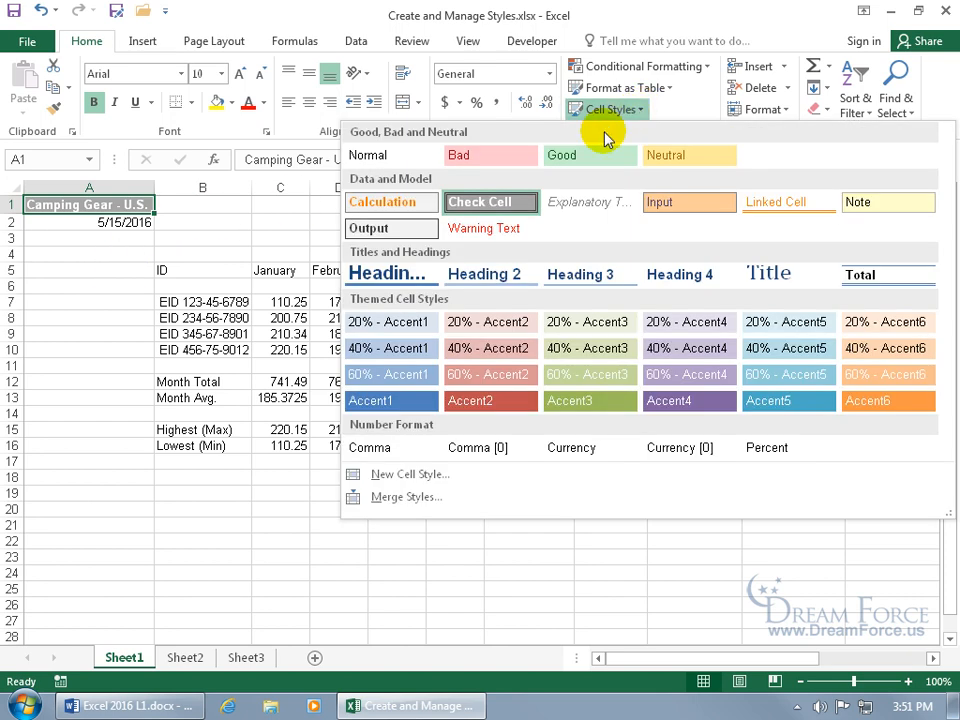
pyautogui.rightClick(497, 210)
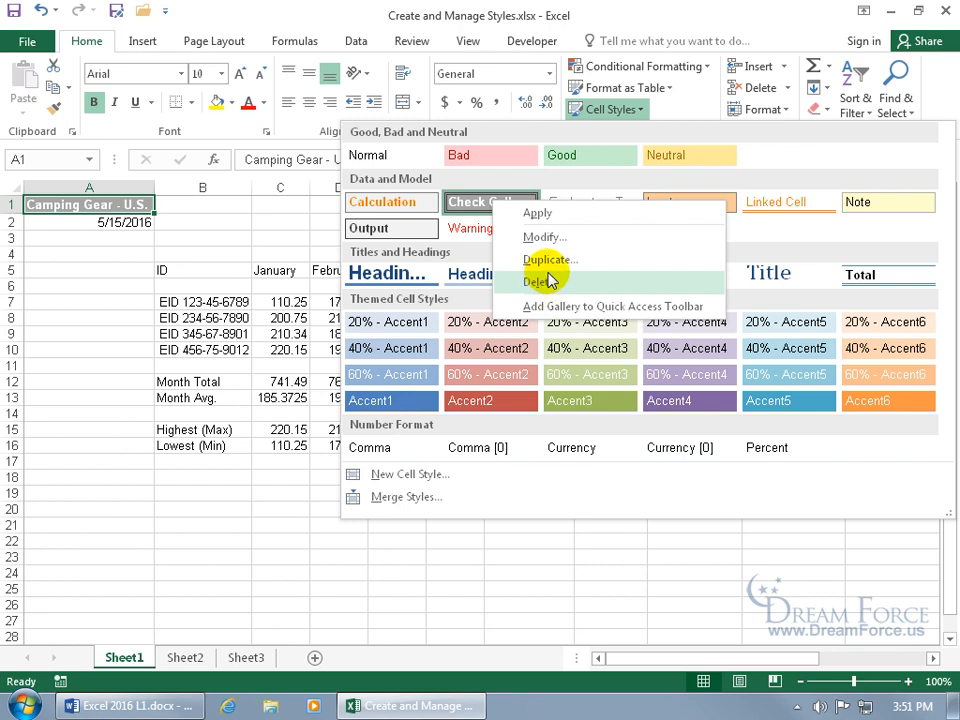
pyautogui.click(548, 240)
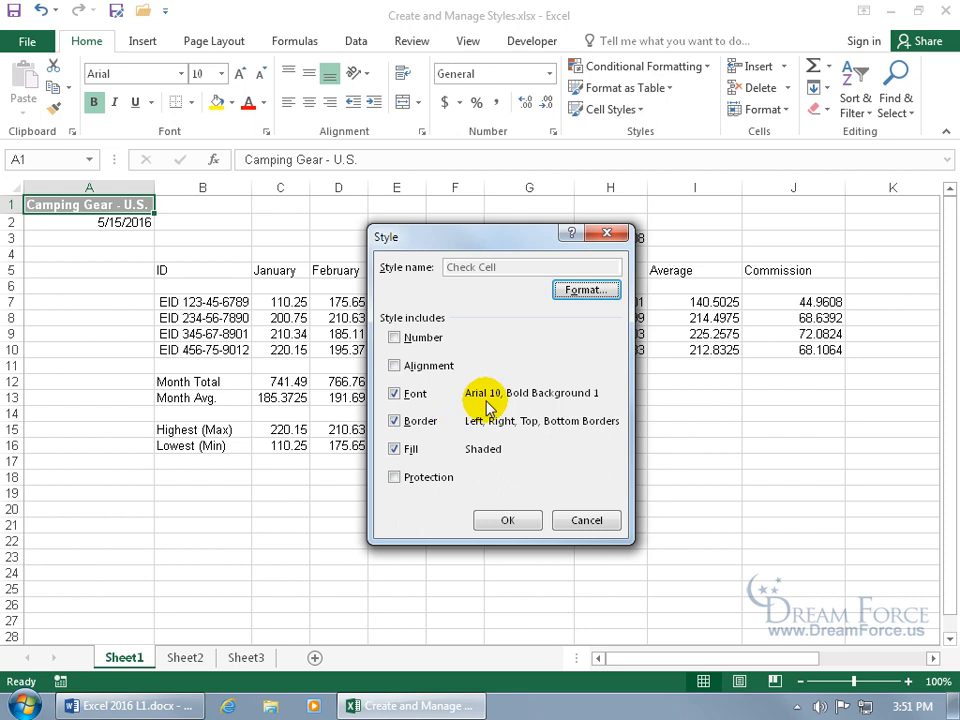
pyautogui.click(587, 292)
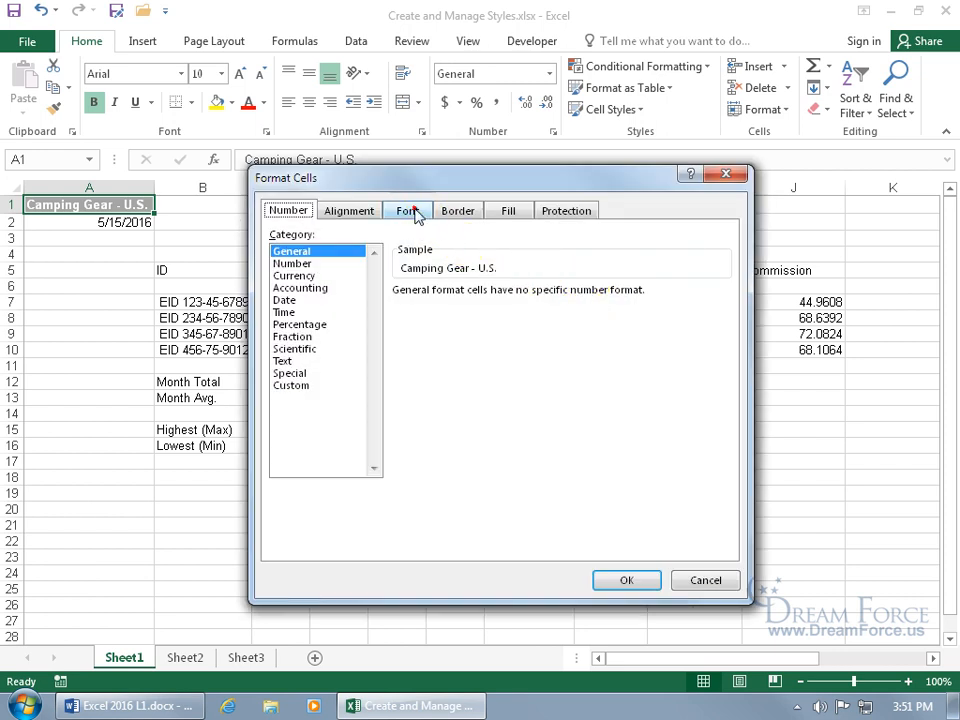
pyautogui.click(415, 214)
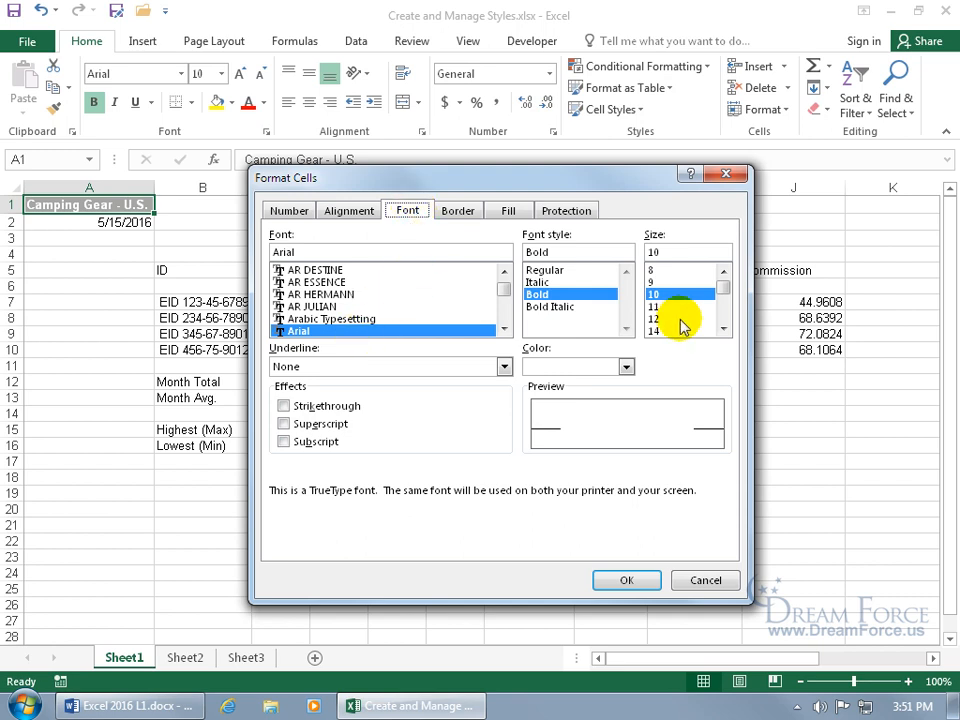
pyautogui.click(723, 328)
pyautogui.click(723, 328)
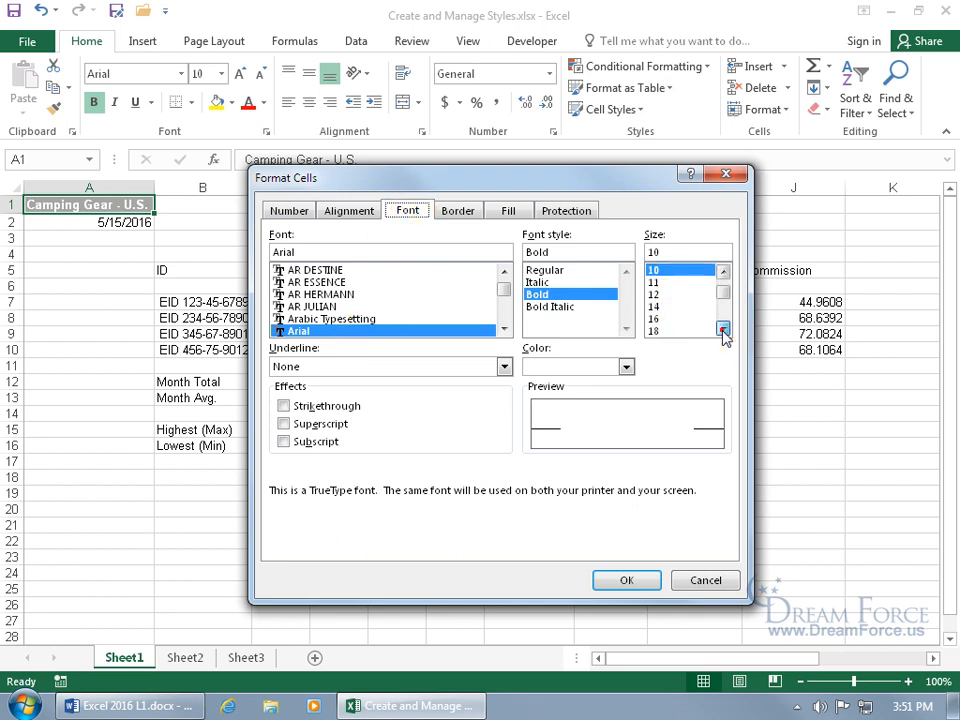
pyautogui.click(658, 332)
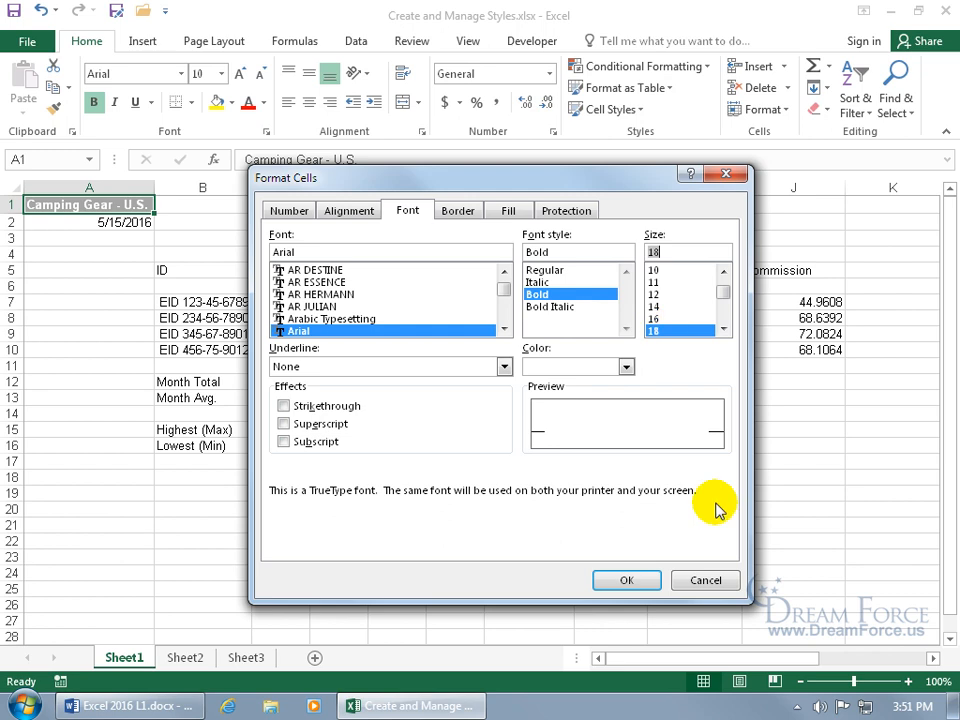
pyautogui.click(707, 579)
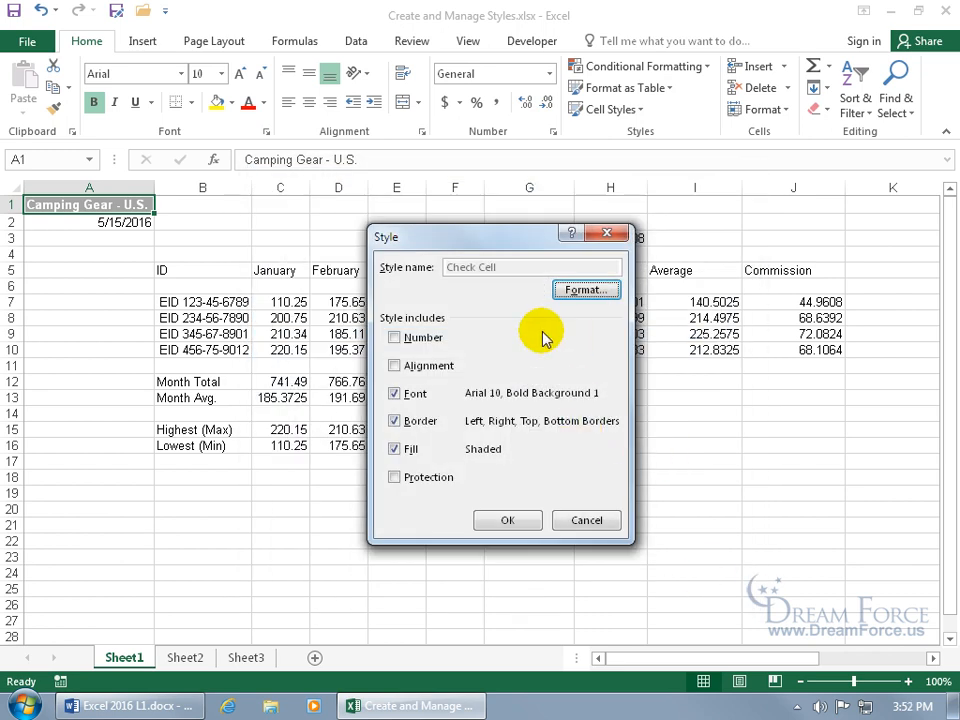
pyautogui.click(586, 520)
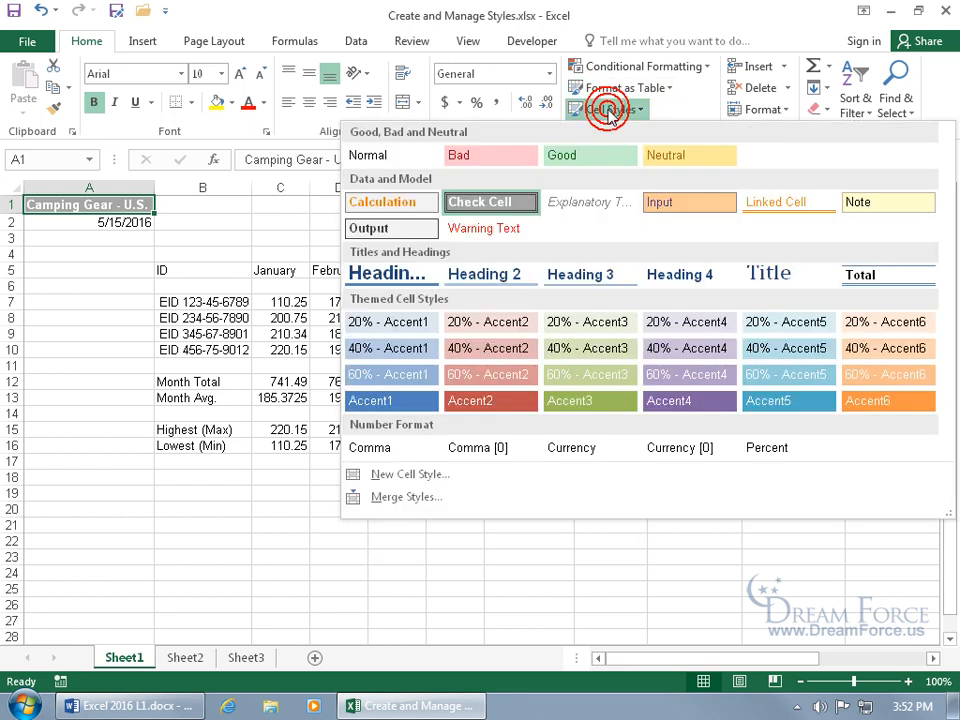
pyautogui.rightClick(518, 205)
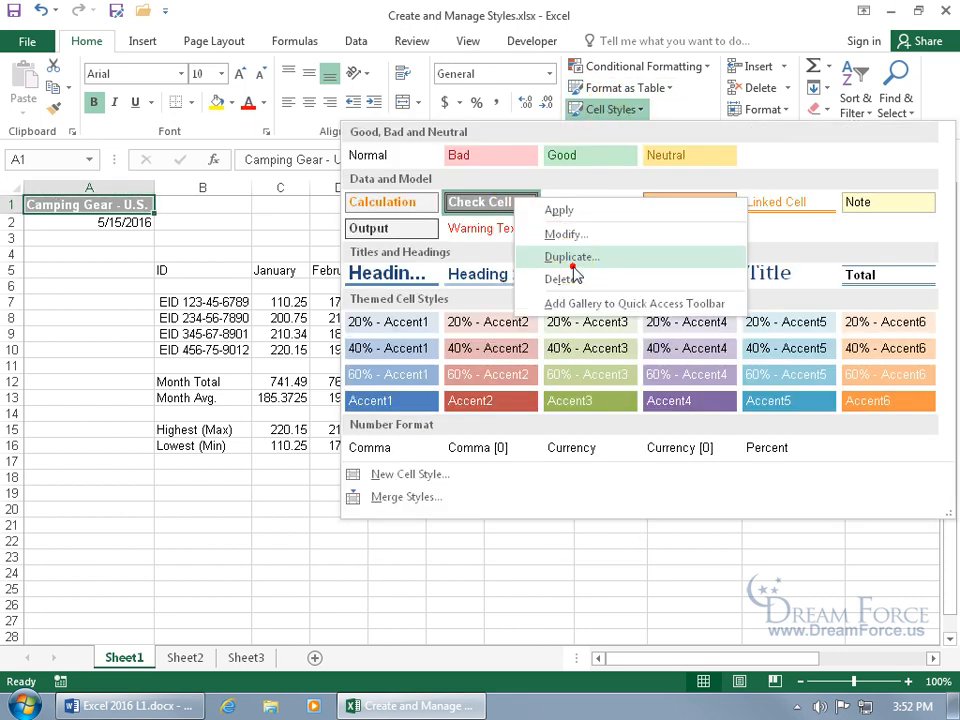
pyautogui.click(568, 256)
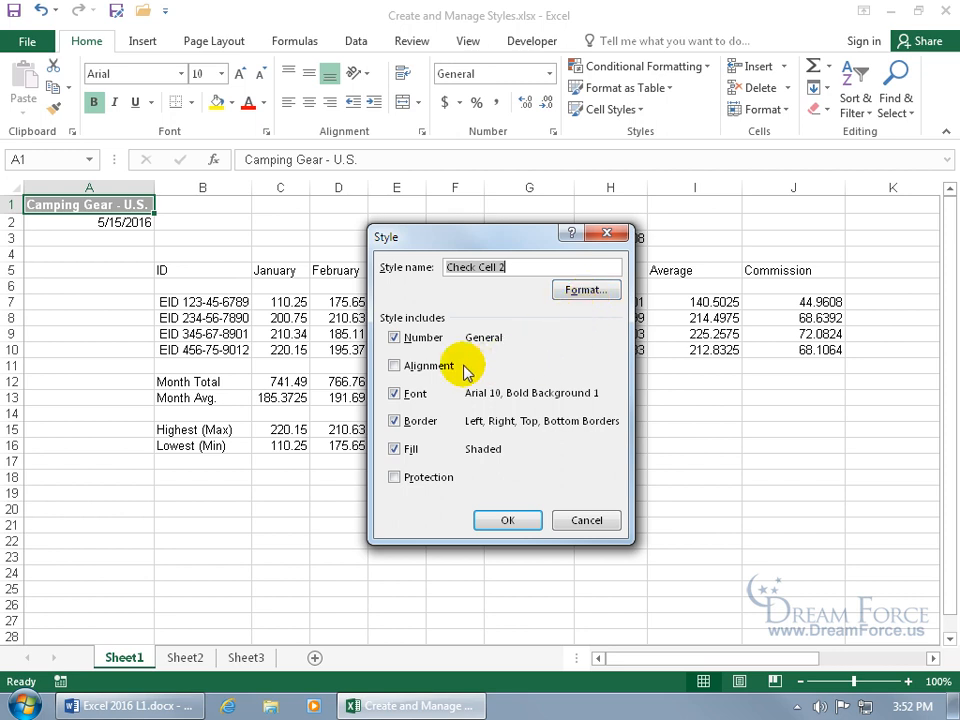
pyautogui.click(396, 367)
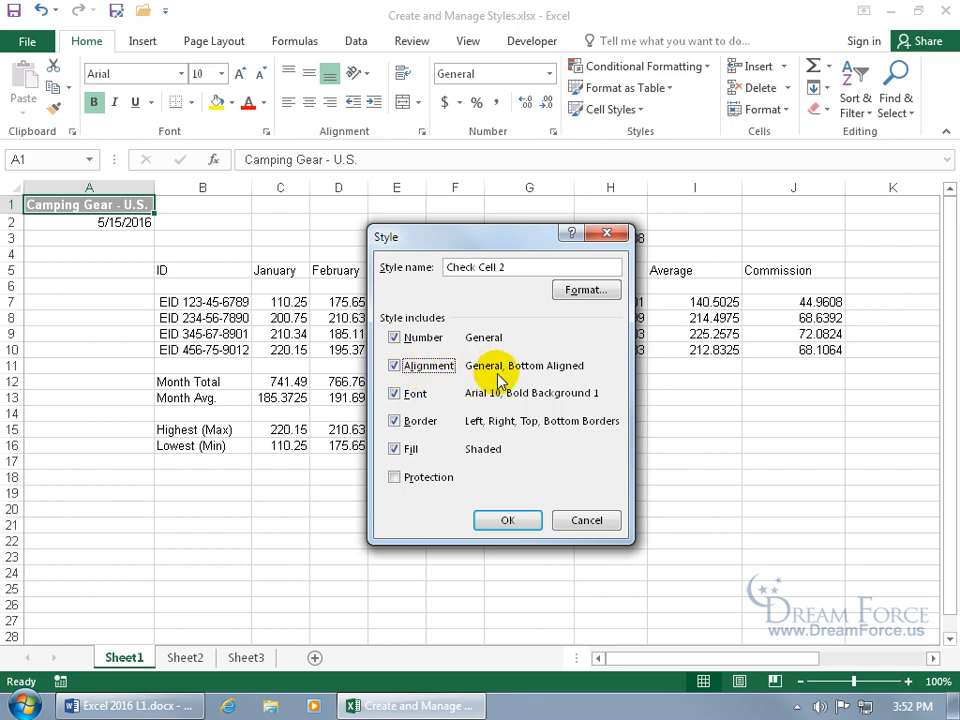
pyautogui.click(576, 518)
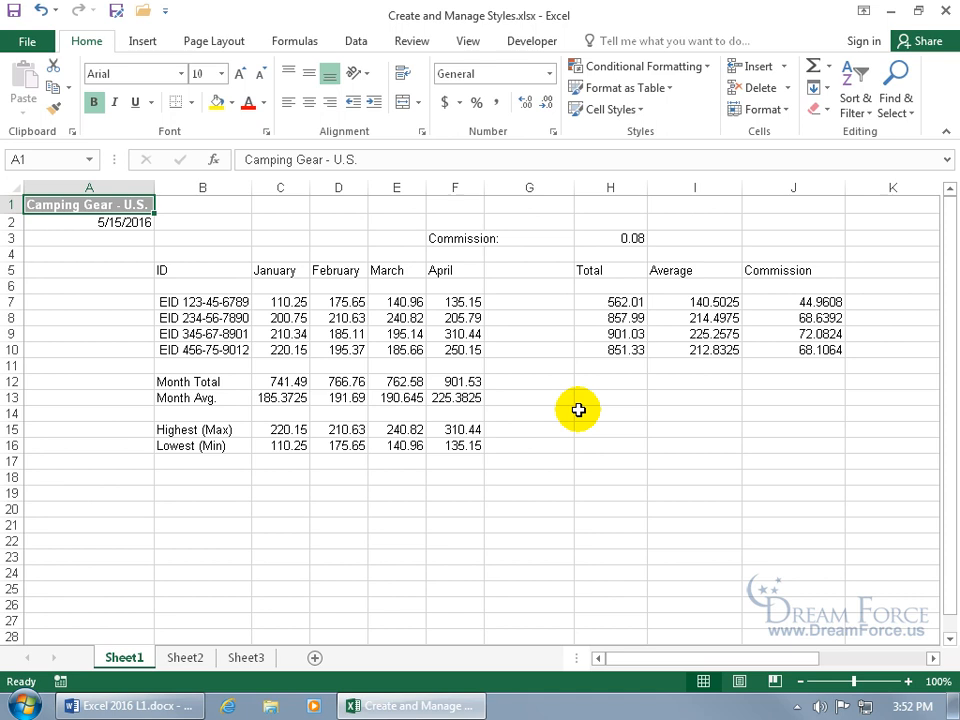
# Review the formats a new cell style would take from cell A1, including its font and fill settings.
pyautogui.click(635, 112)
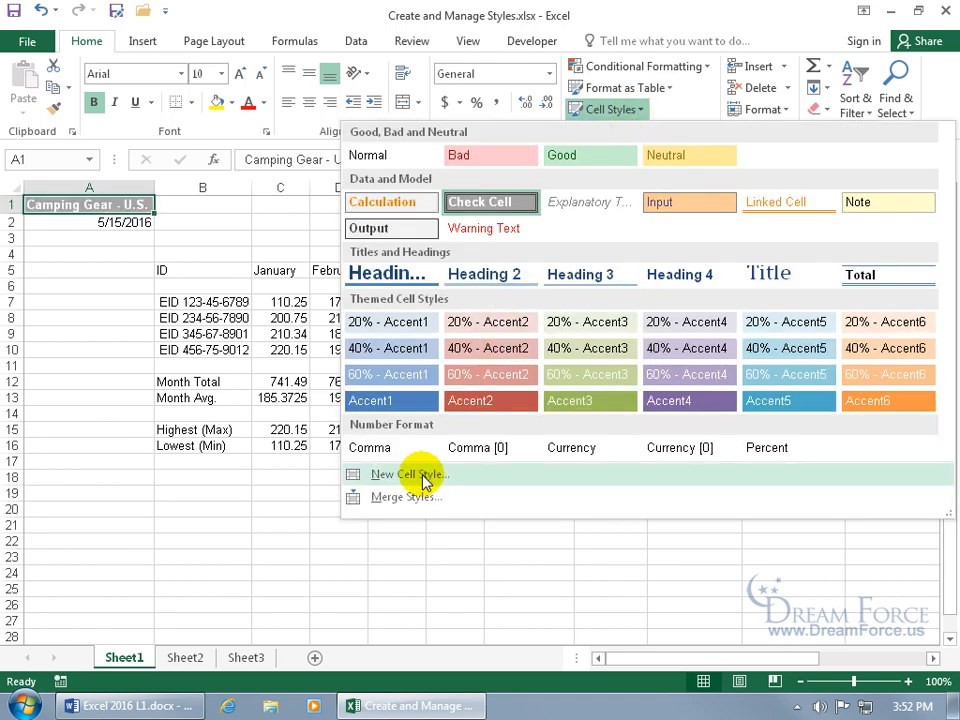
pyautogui.click(410, 475)
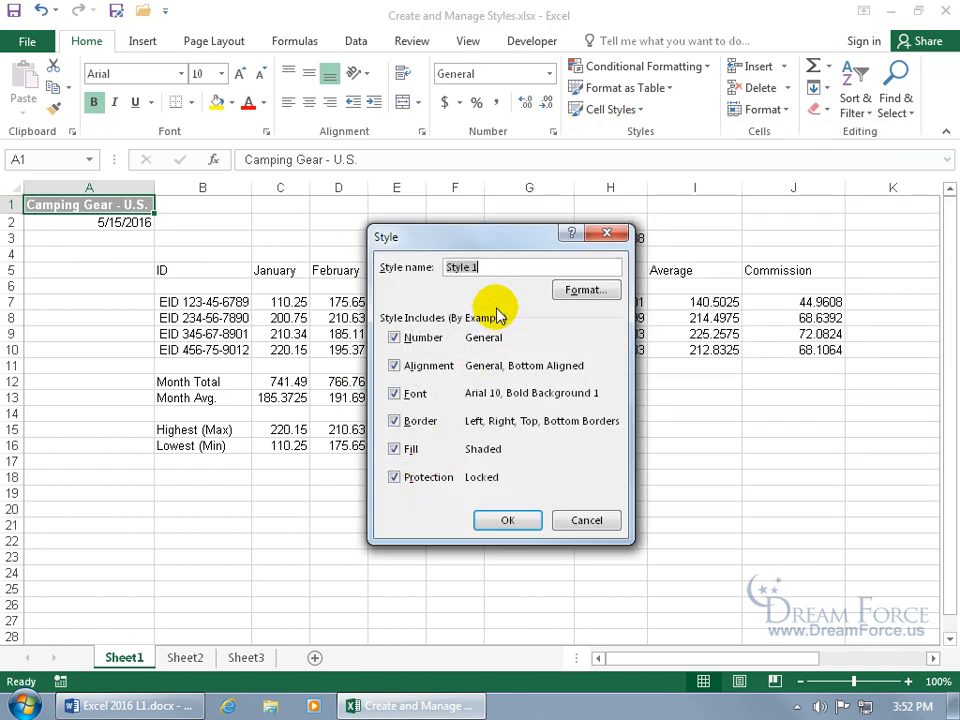
pyautogui.click(585, 292)
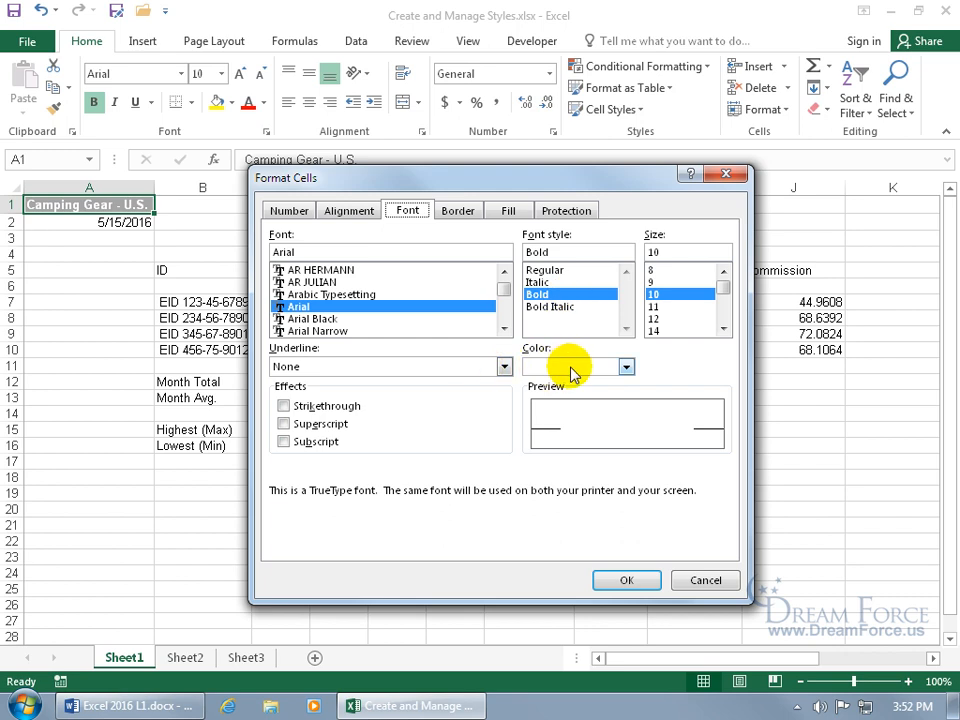
pyautogui.click(507, 210)
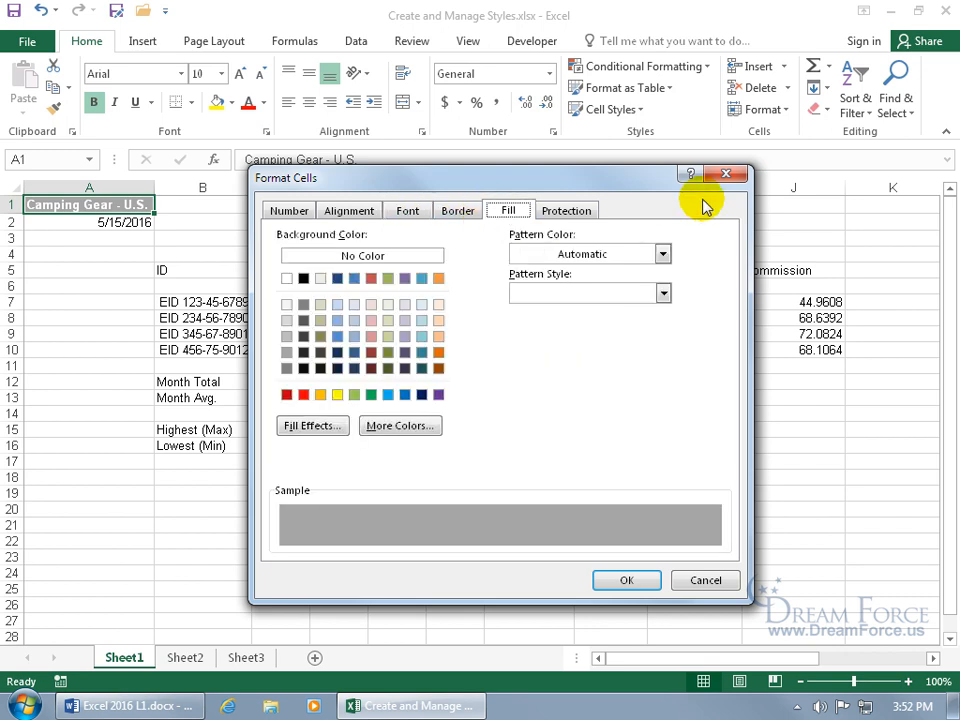
pyautogui.click(726, 178)
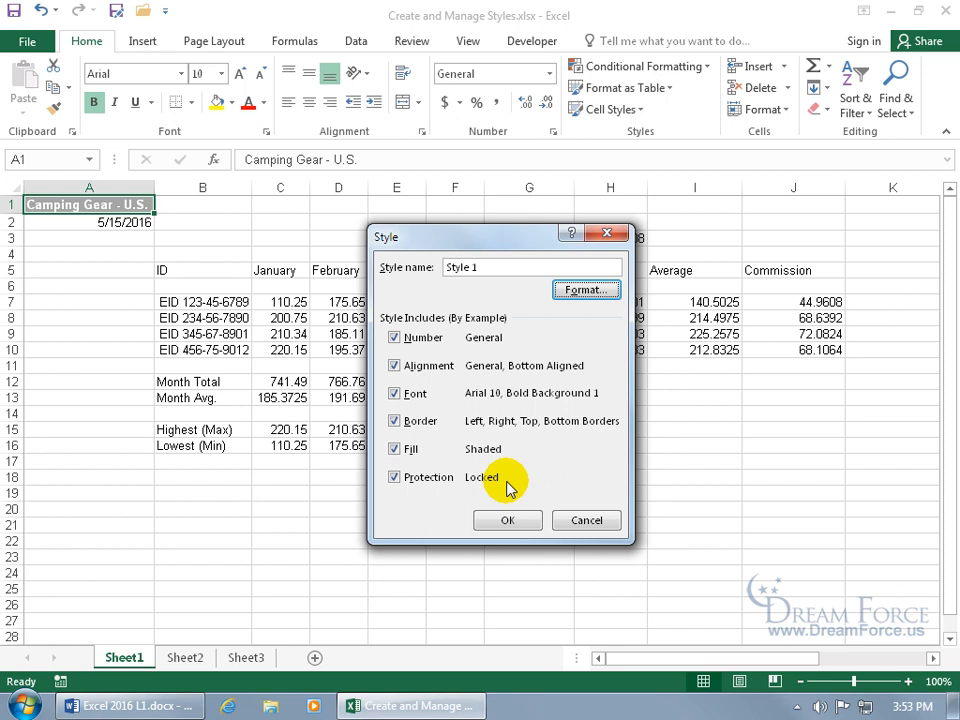
pyautogui.click(576, 524)
# Give the month headings in C5:F5 a light orange fill and outside borders.
pyautogui.moveTo(280, 270); pyautogui.dragTo(439, 270)
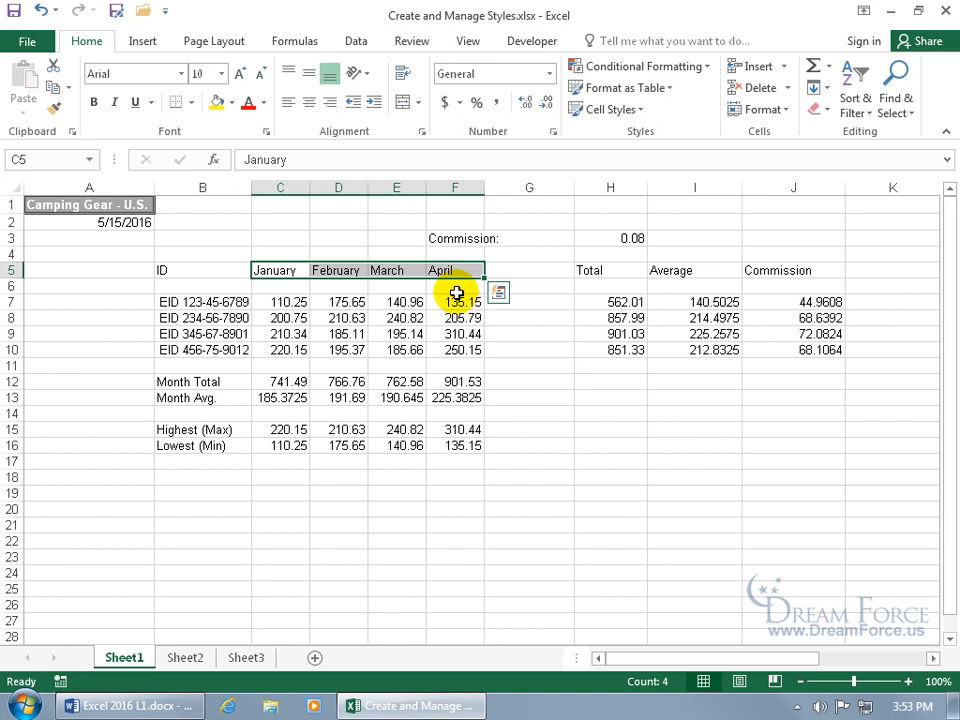
pyautogui.click(231, 102)
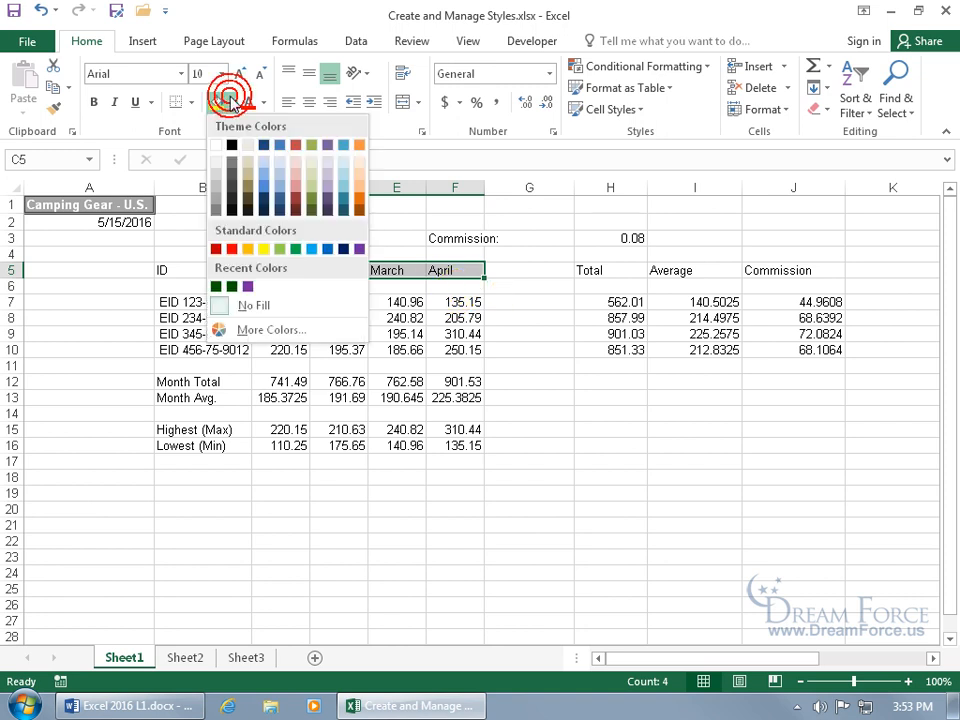
pyautogui.click(358, 184)
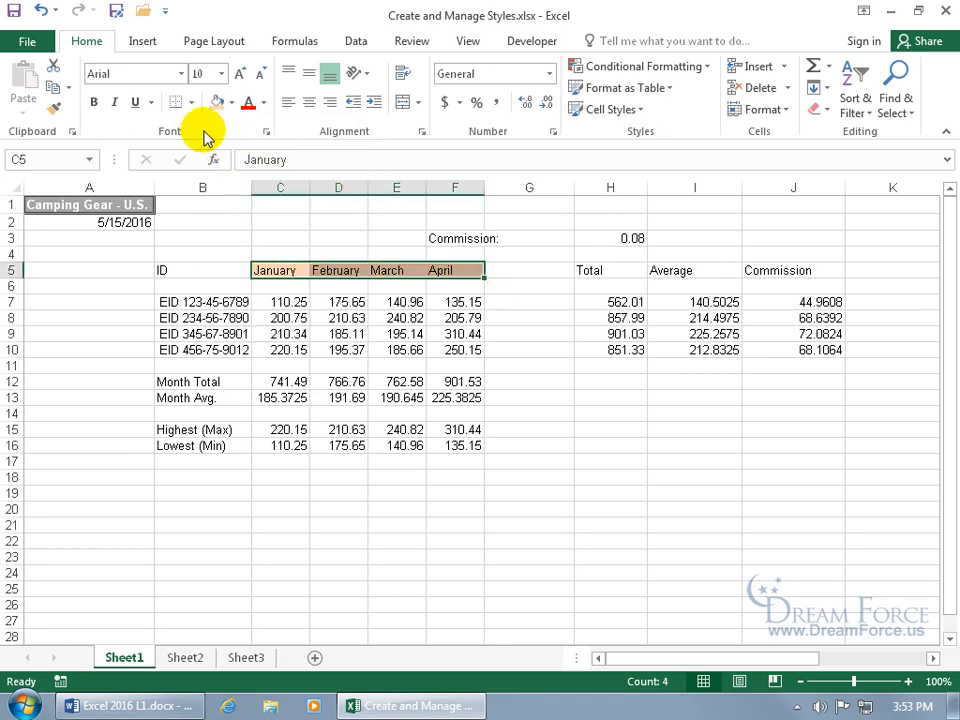
pyautogui.click(192, 103)
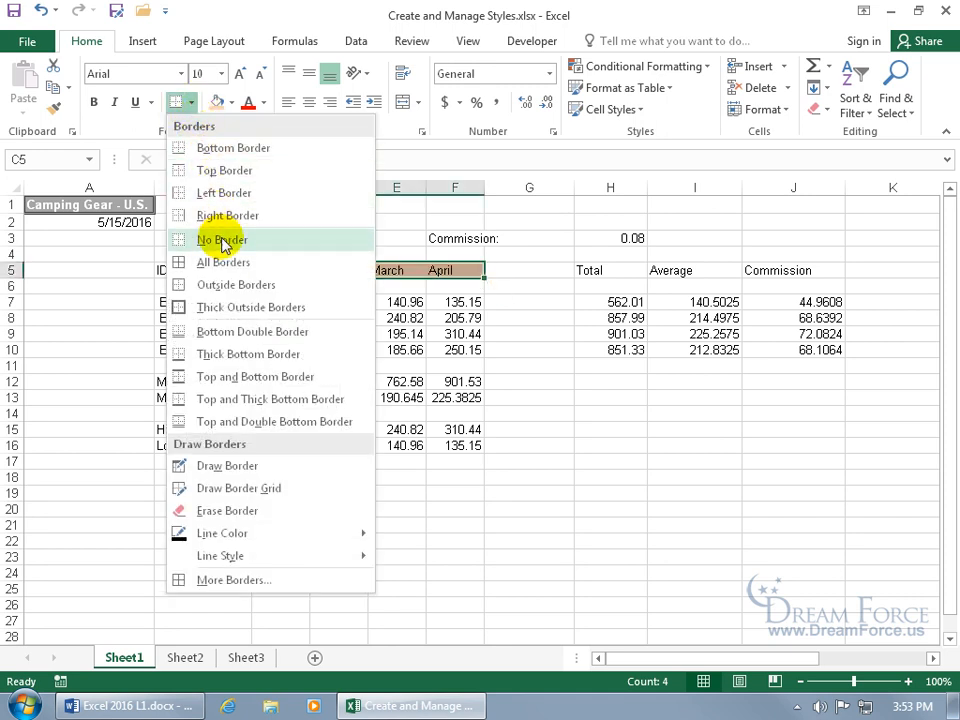
pyautogui.click(226, 286)
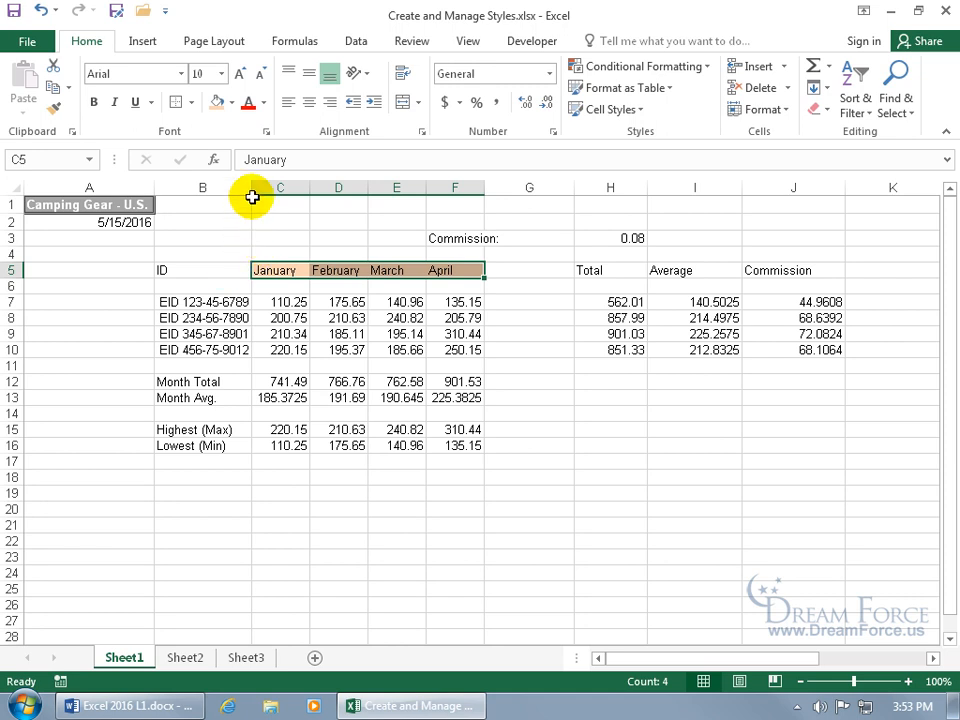
# Make the month headings' text dark blue and bold, and centre it horizontally.
pyautogui.click(261, 102)
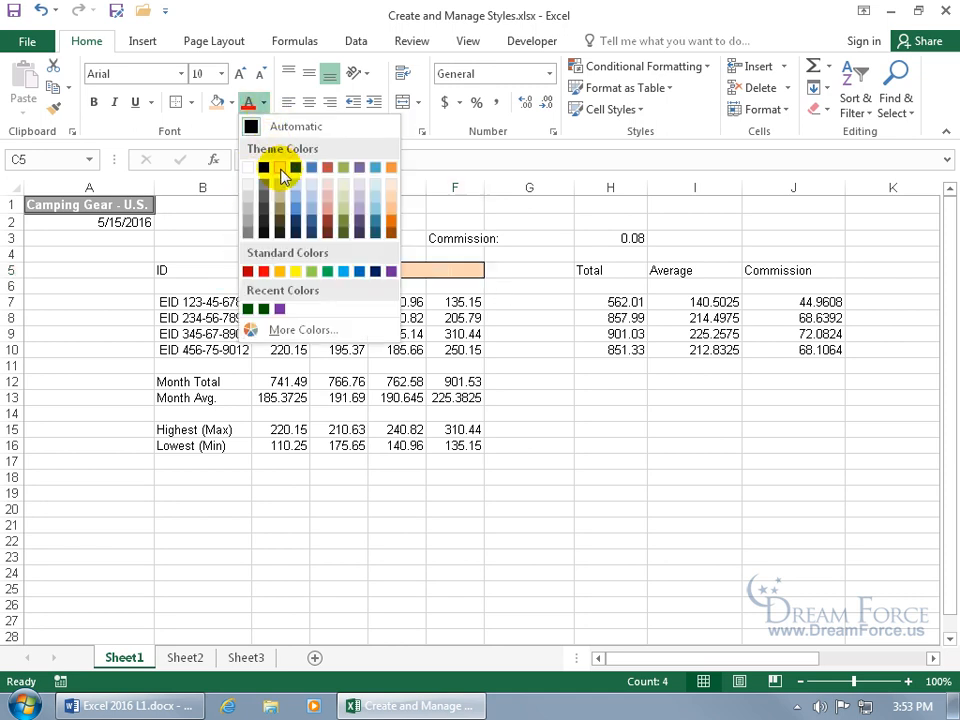
pyautogui.click(373, 271)
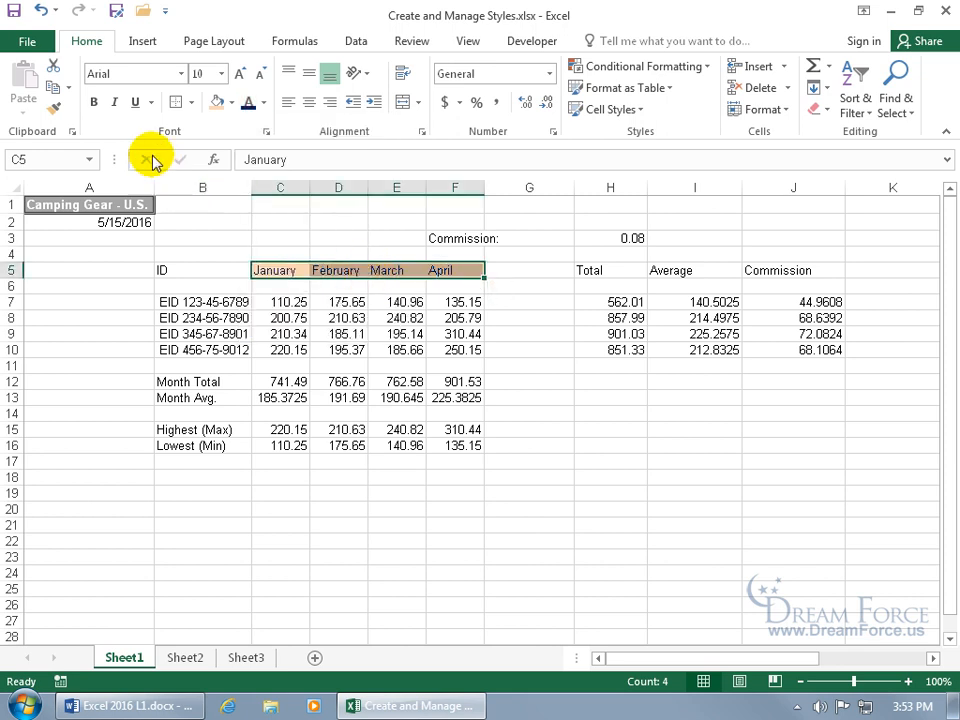
pyautogui.click(94, 101)
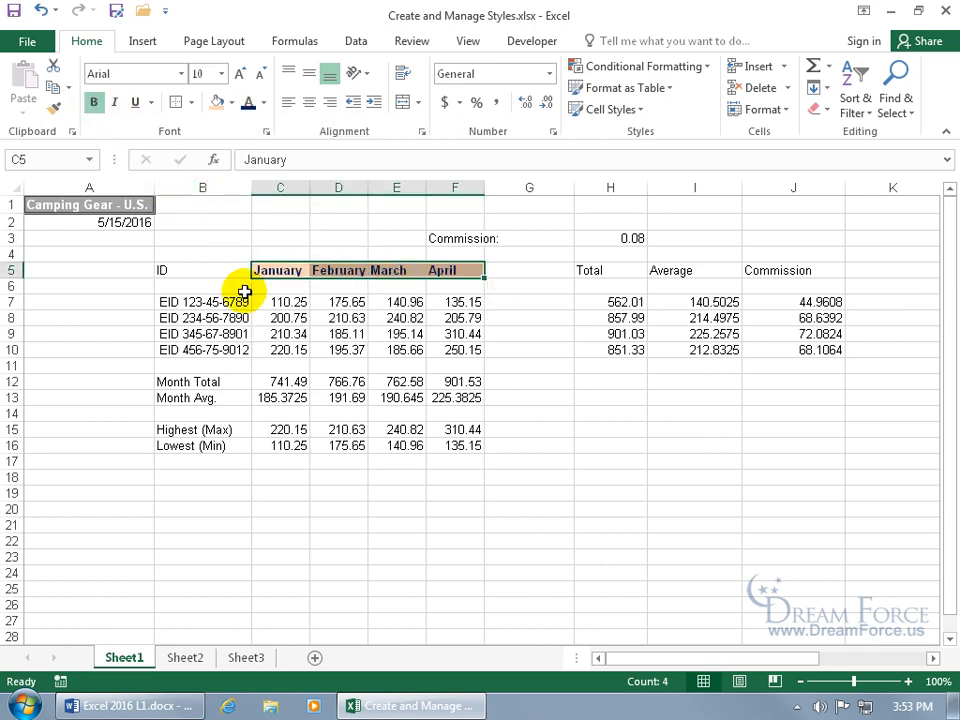
pyautogui.click(309, 102)
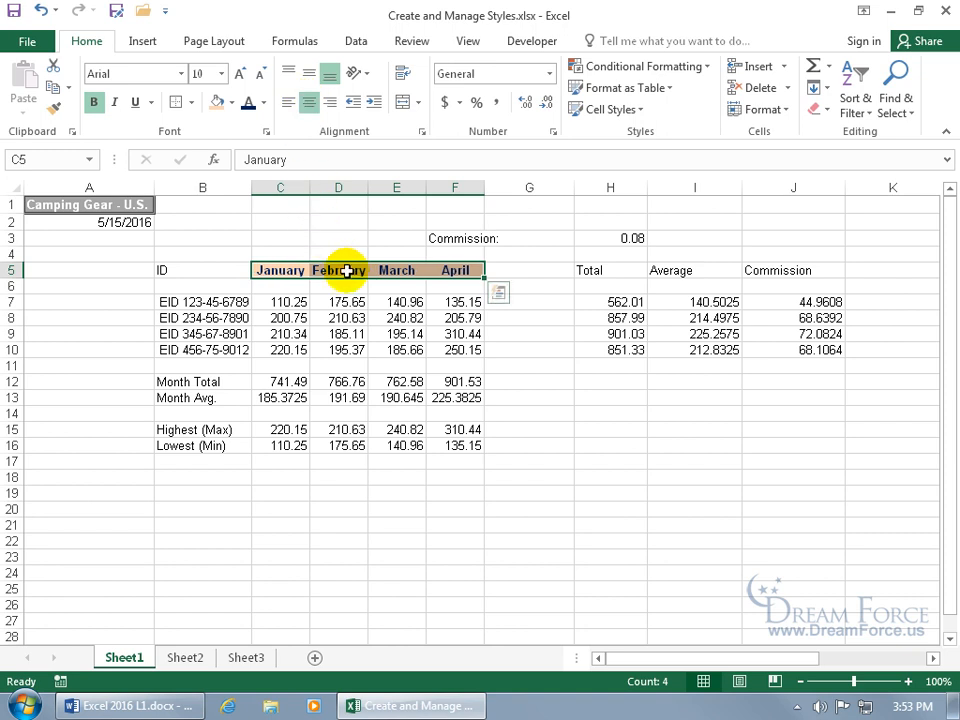
# Create a new cell style named Fun Style based on the formatted month headings.
pyautogui.click(634, 110)
pyautogui.click(410, 474)
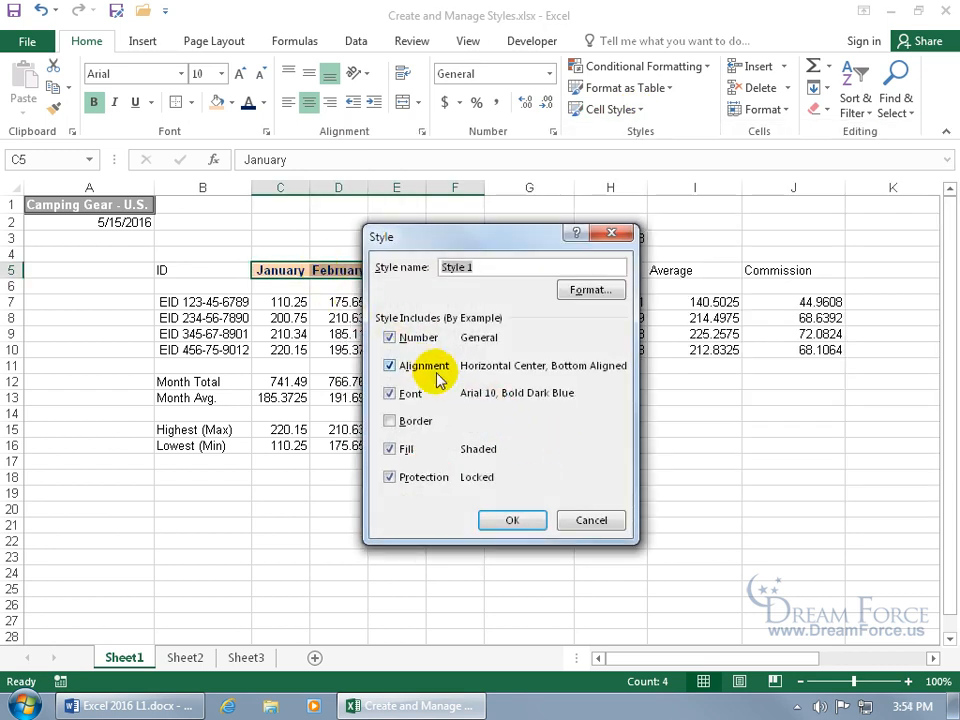
pyautogui.click(593, 290)
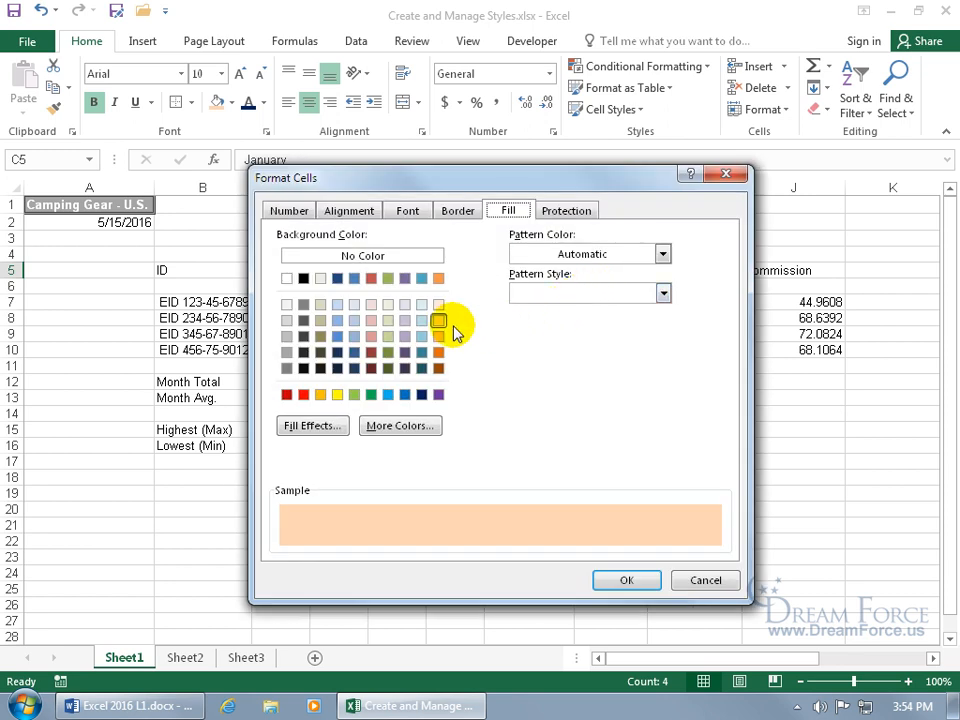
pyautogui.moveTo(313, 177); pyautogui.dragTo(456, 177)
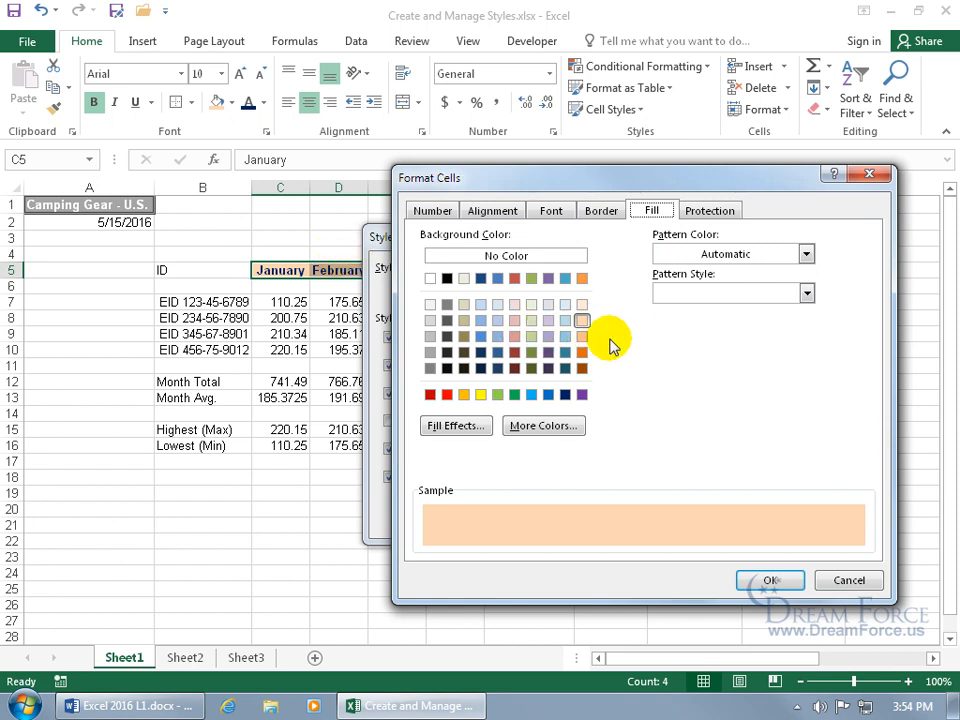
pyautogui.click(845, 579)
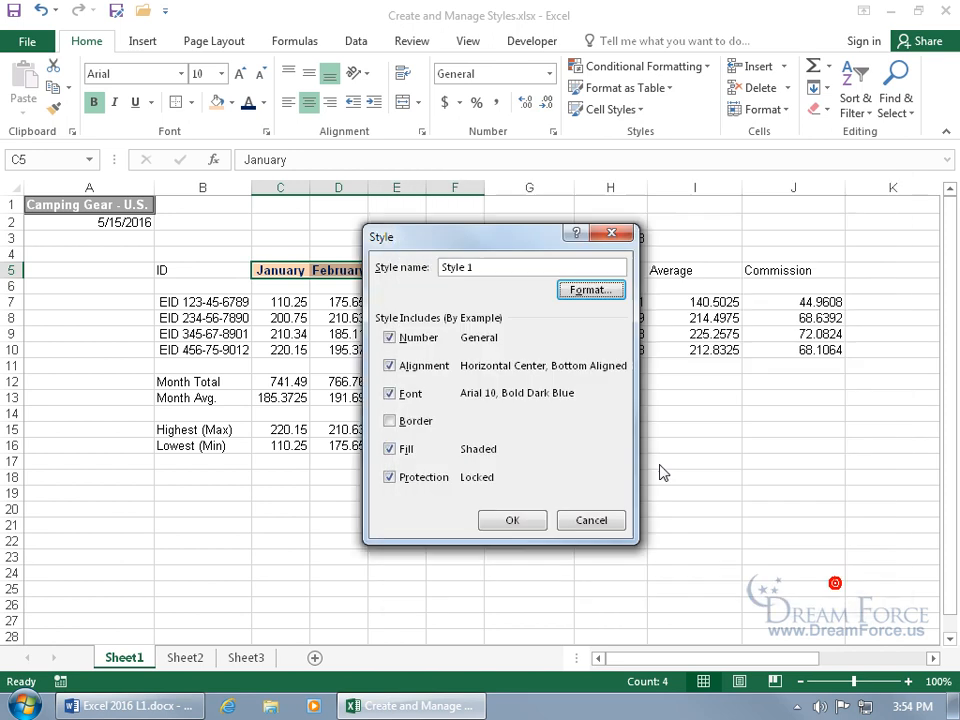
pyautogui.click(486, 267)
pyautogui.moveTo(486, 267); pyautogui.dragTo(427, 269)
pyautogui.write('Fun')
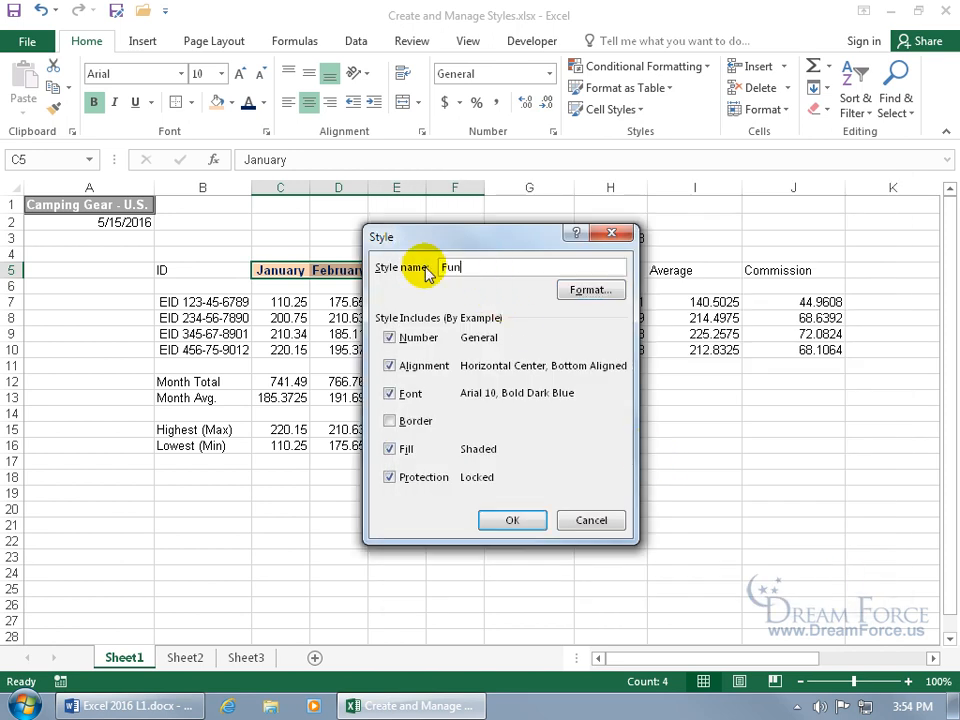
pyautogui.write(' Style')
pyautogui.click(512, 520)
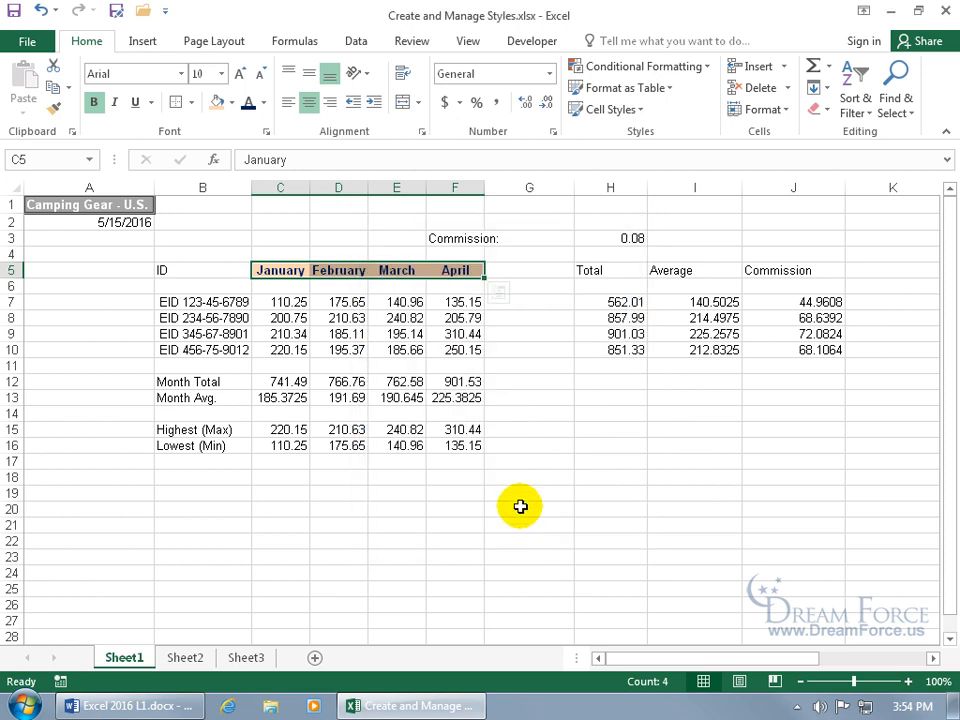
# Apply the custom Fun Style to the Total, Average and Commission headings in H5:J5.
pyautogui.moveTo(590, 265); pyautogui.dragTo(790, 268)
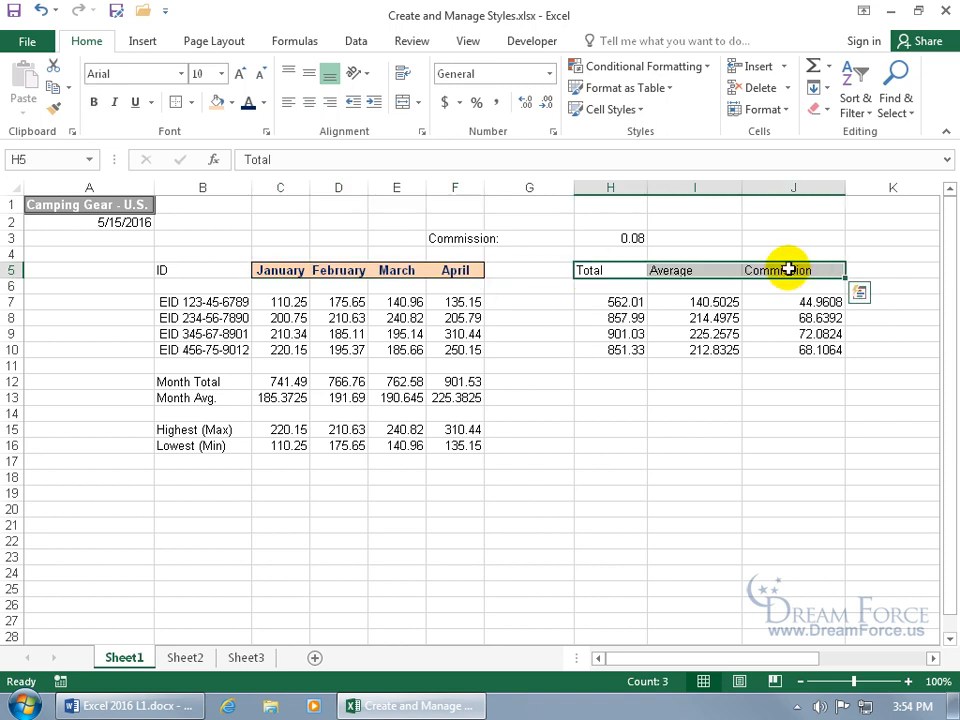
pyautogui.click(637, 110)
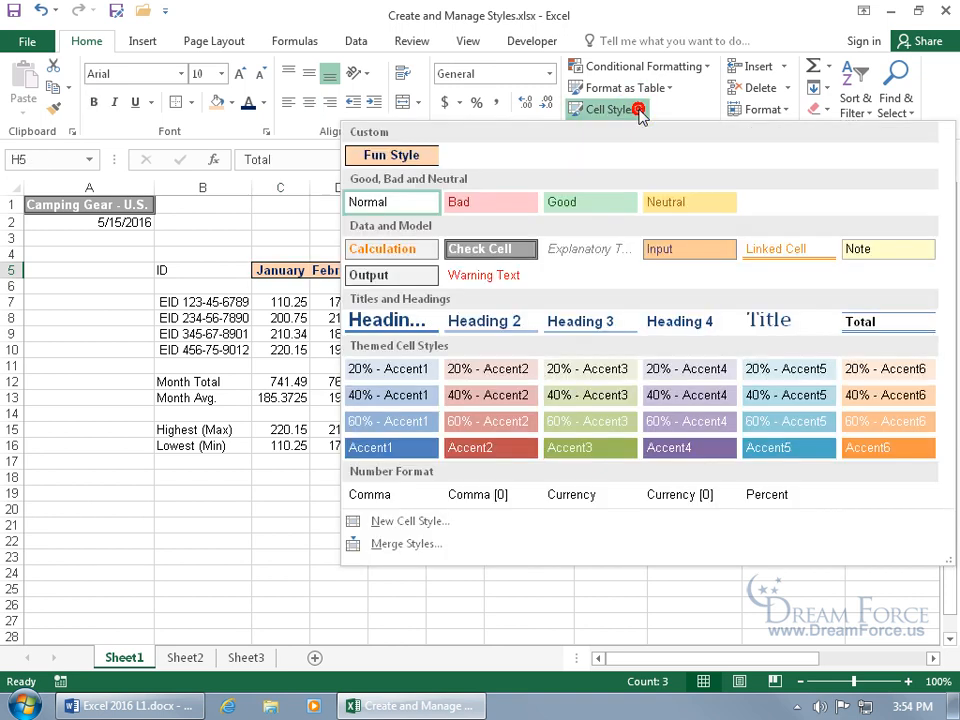
pyautogui.rightClick(375, 156)
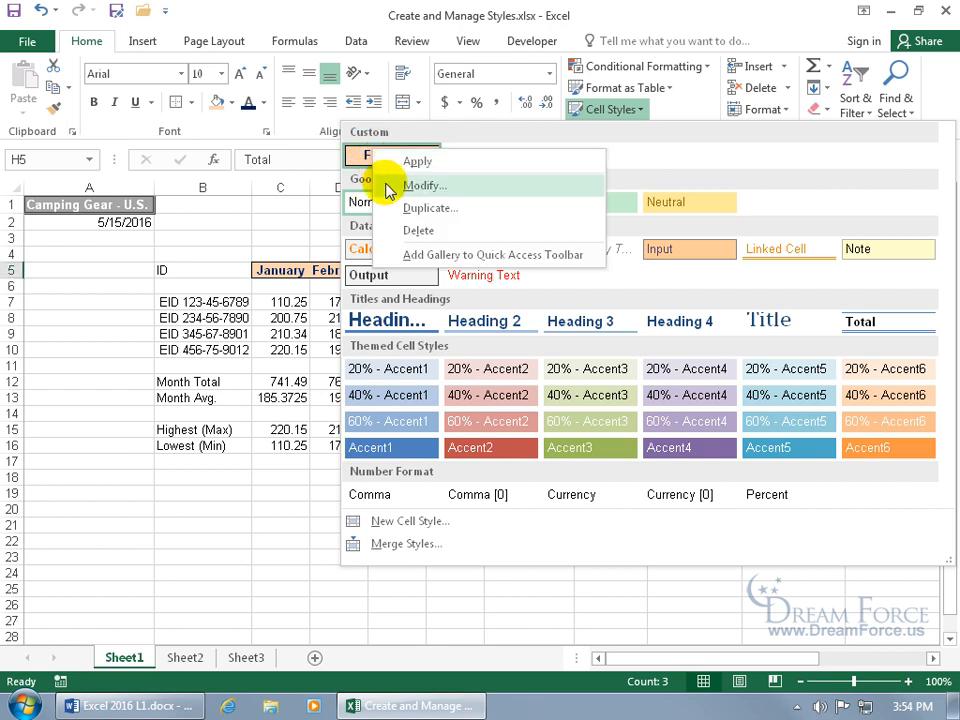
pyautogui.click(414, 160)
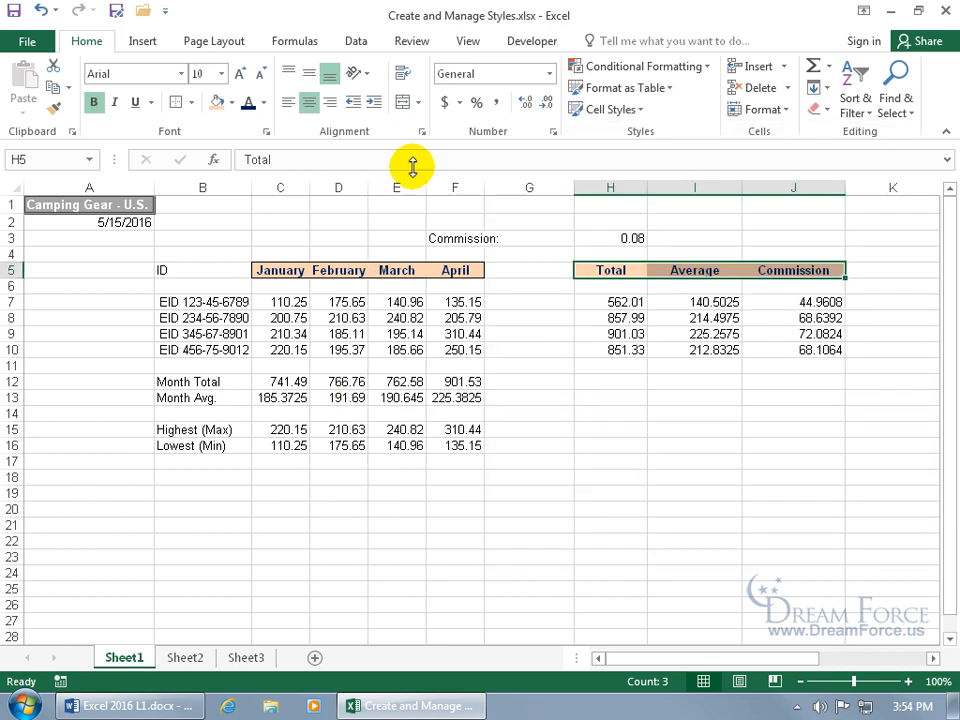
pyautogui.click(669, 315)
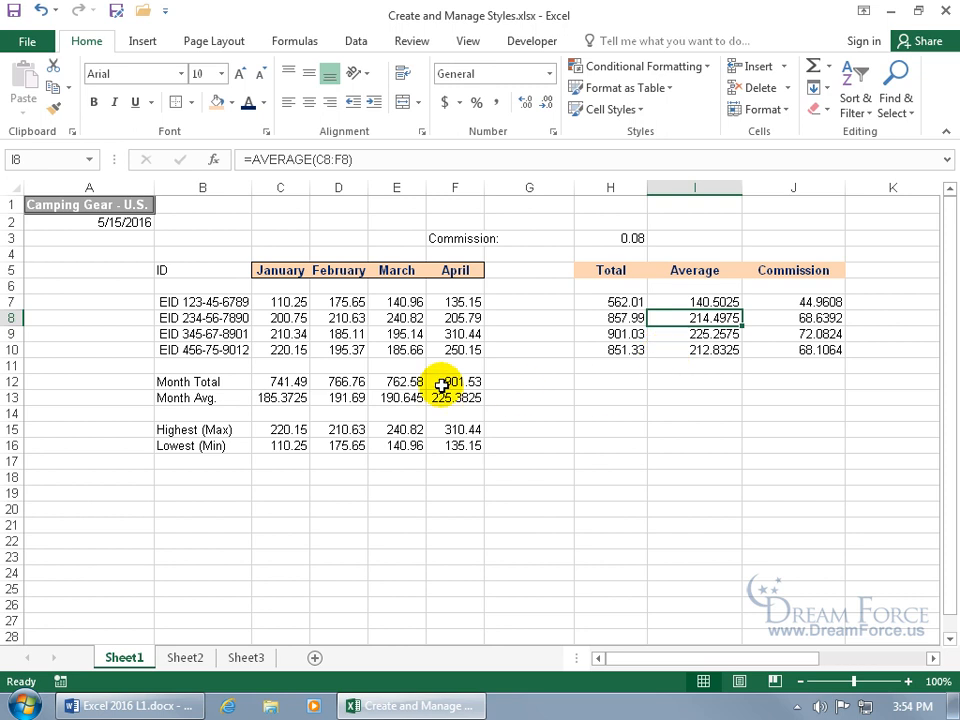
# Open the workbook Create and Manage Styles 2.xlsx from the desktop.
pyautogui.click(888, 12)
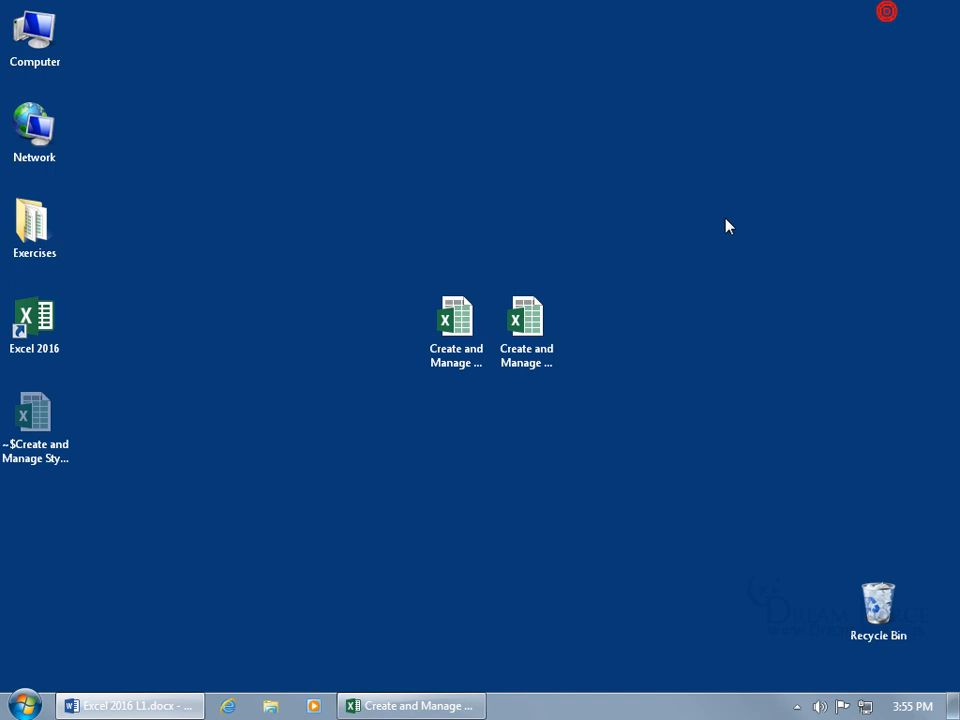
pyautogui.click(537, 331)
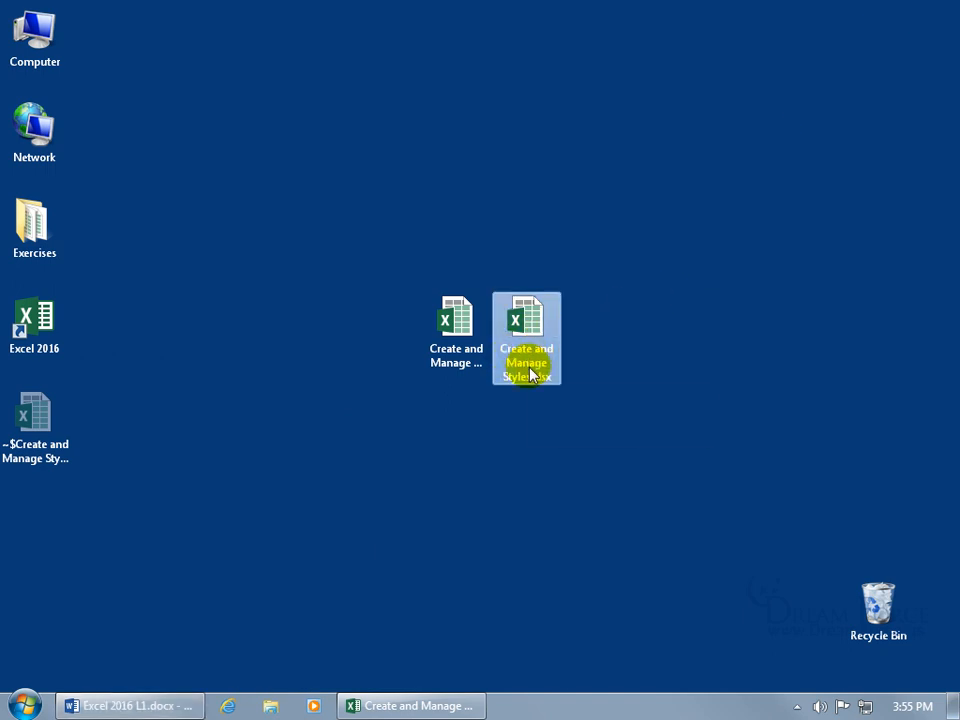
pyautogui.click(457, 355)
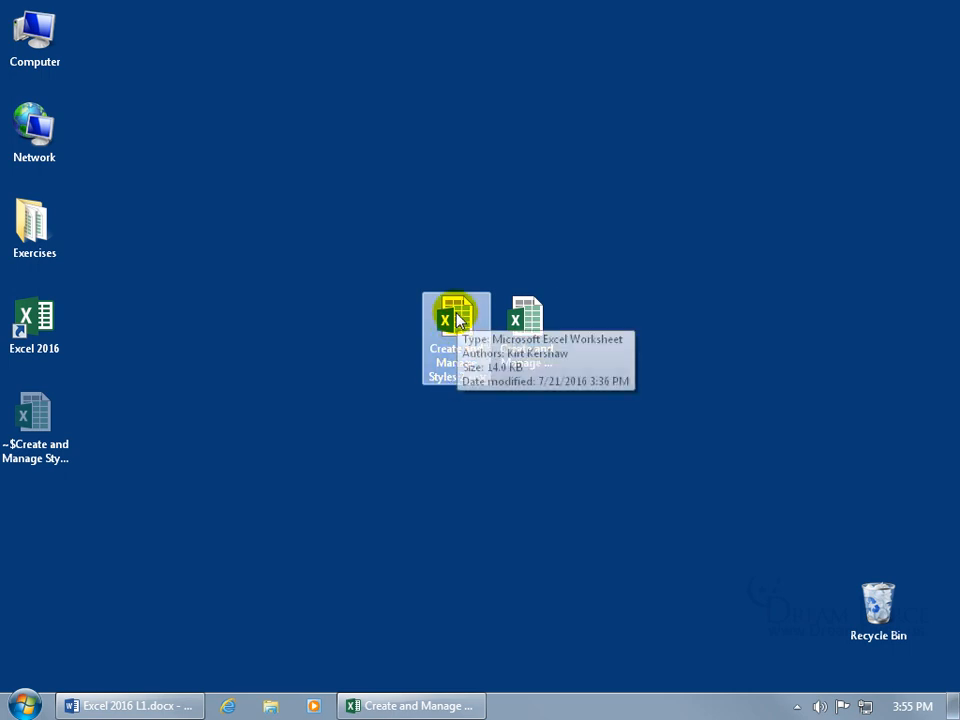
pyautogui.doubleClick(451, 318)
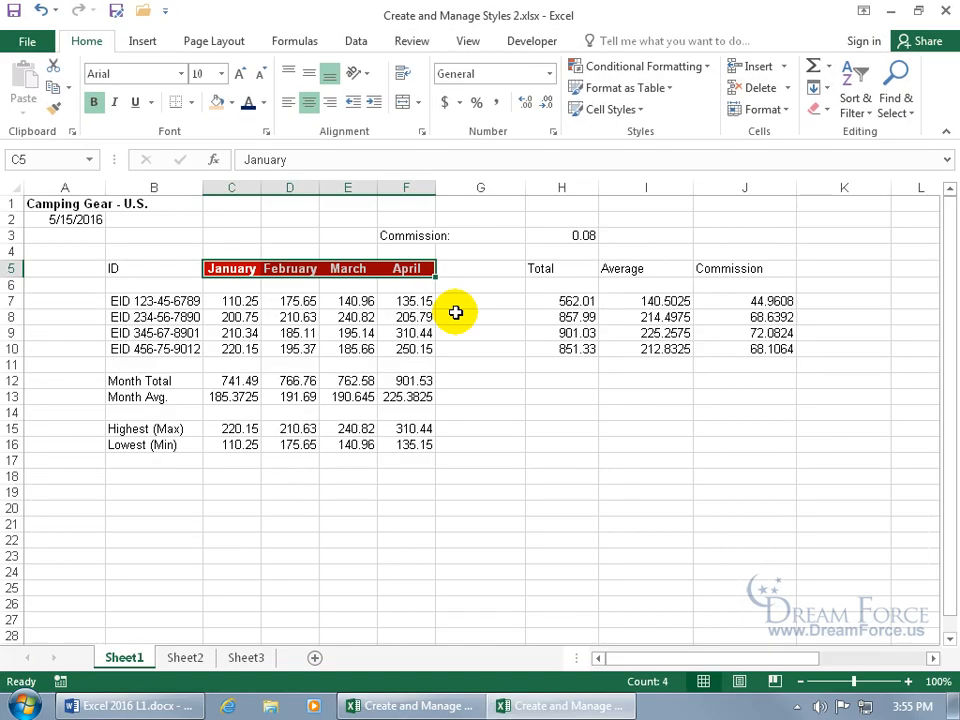
# View the custom cell styles in Create and Manage Styles 2.xlsx and return to Create and Manage Styles.xlsx.
pyautogui.click(612, 109)
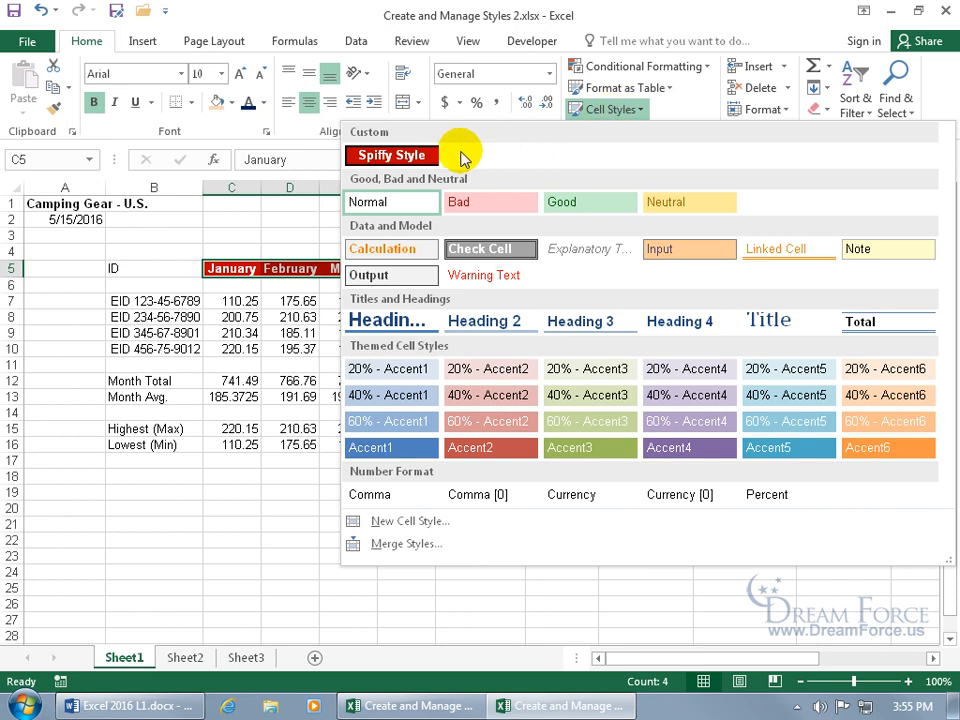
pyautogui.click(438, 706)
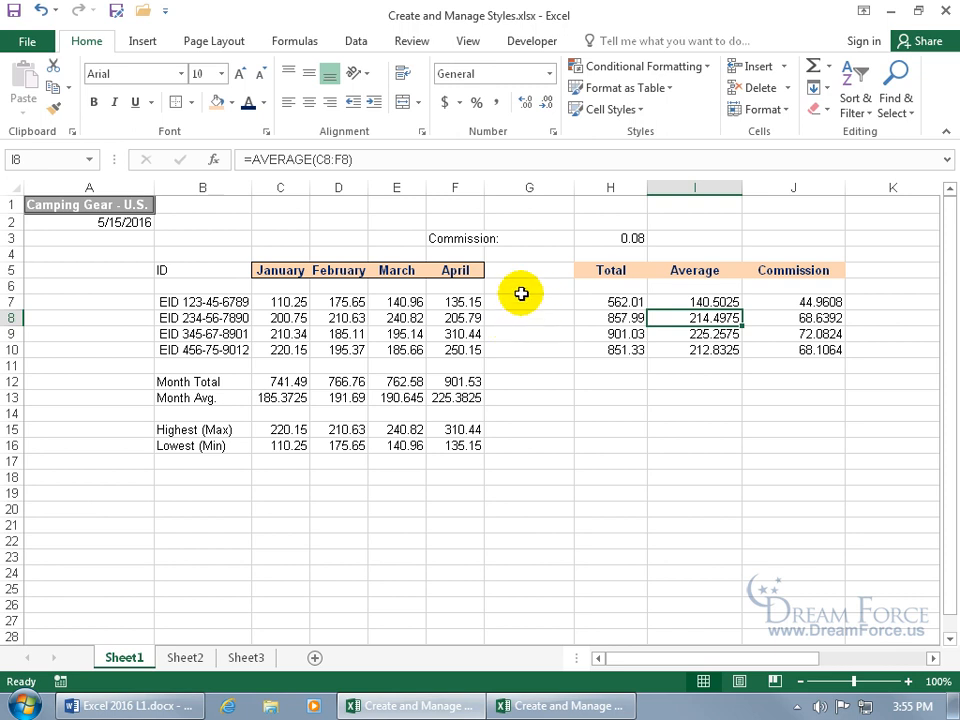
# Merge the cell styles from Create and Manage Styles 2.xlsx into this workbook without merging styles that have the same names.
pyautogui.click(634, 109)
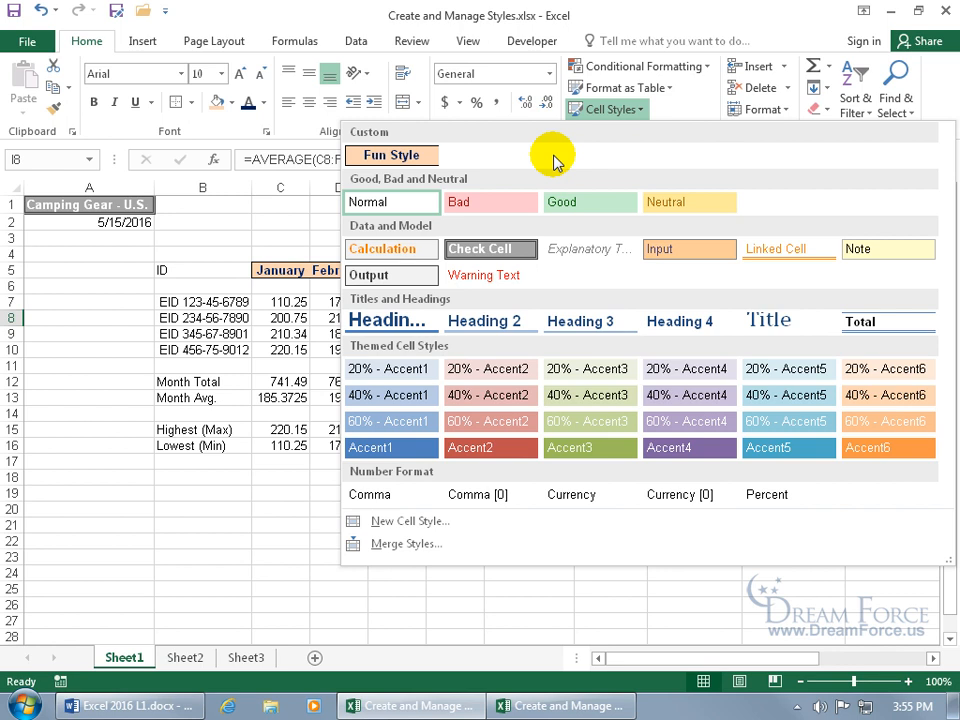
pyautogui.click(420, 546)
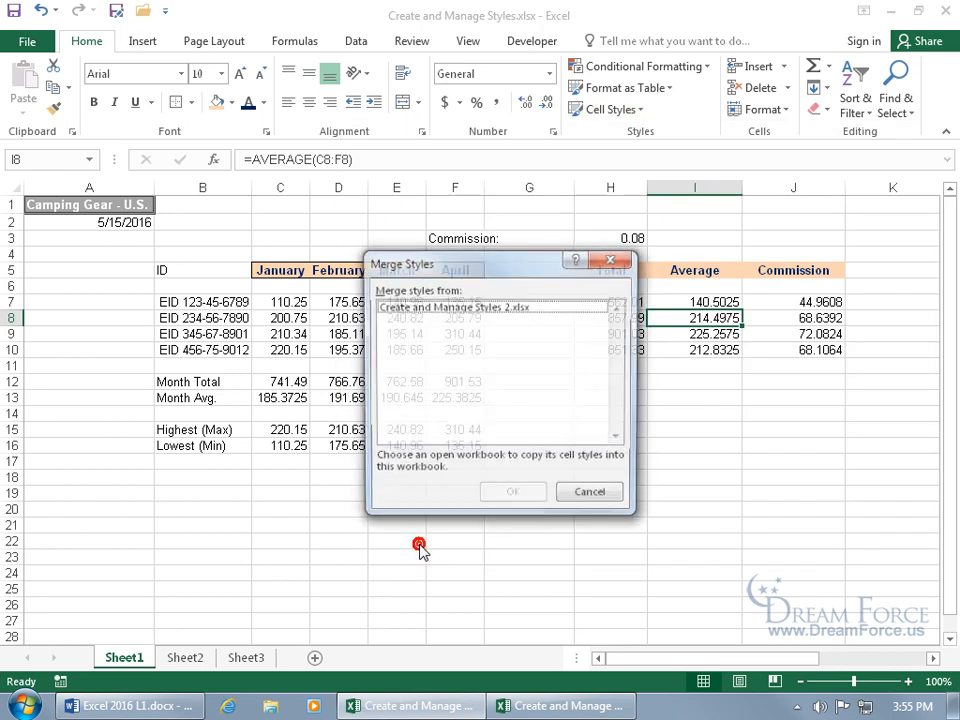
pyautogui.click(466, 316)
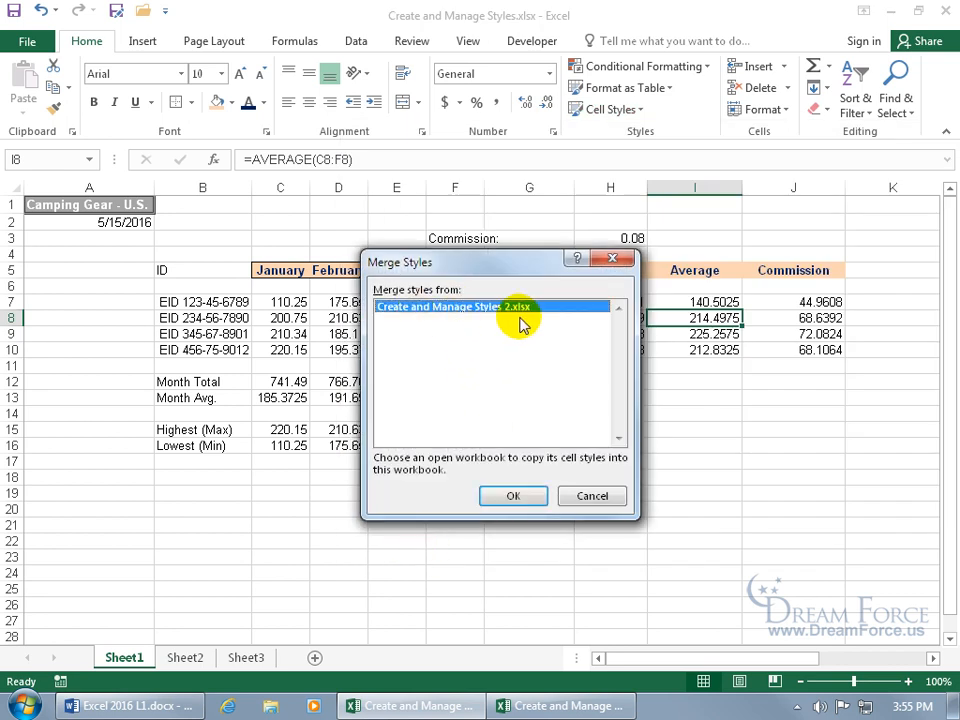
pyautogui.click(513, 496)
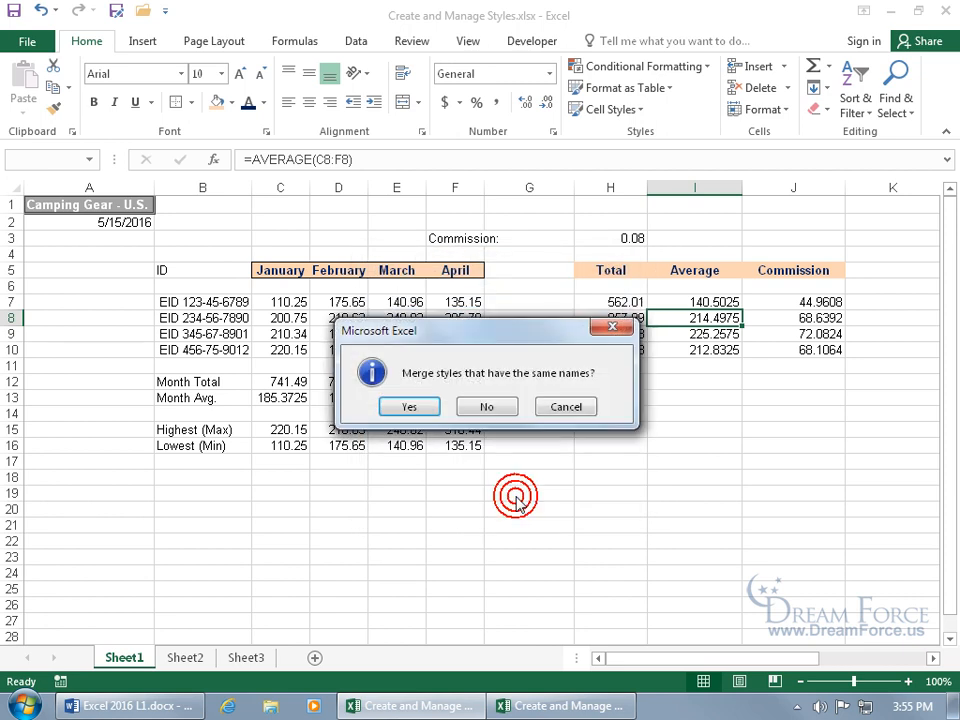
pyautogui.click(489, 406)
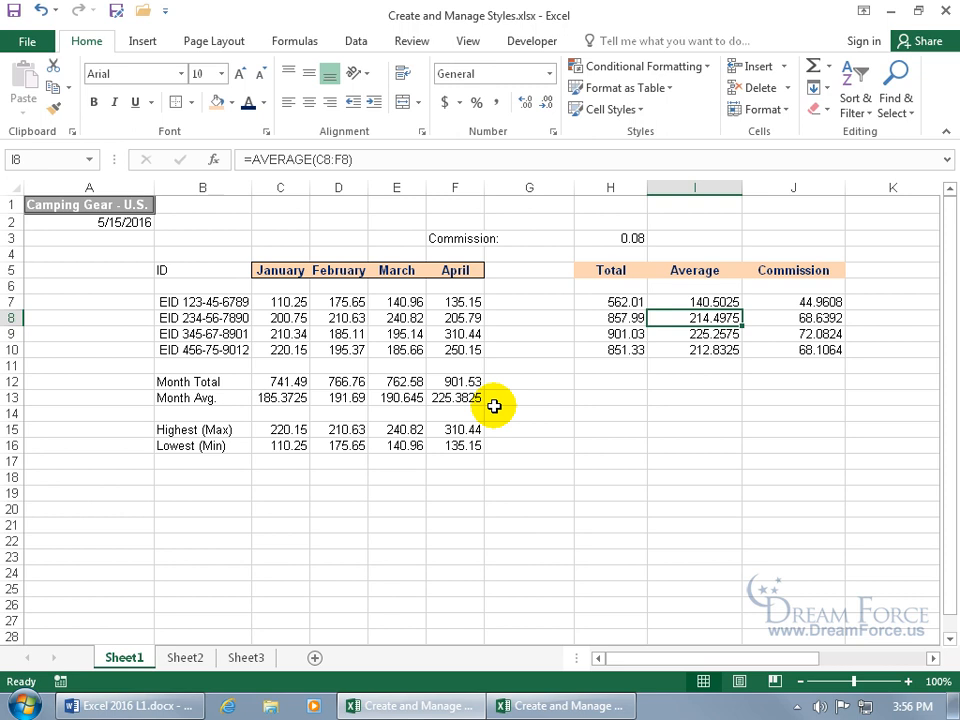
# Apply the custom Spiffy Style to the January to April headings in C5:F5.
pyautogui.click(640, 112)
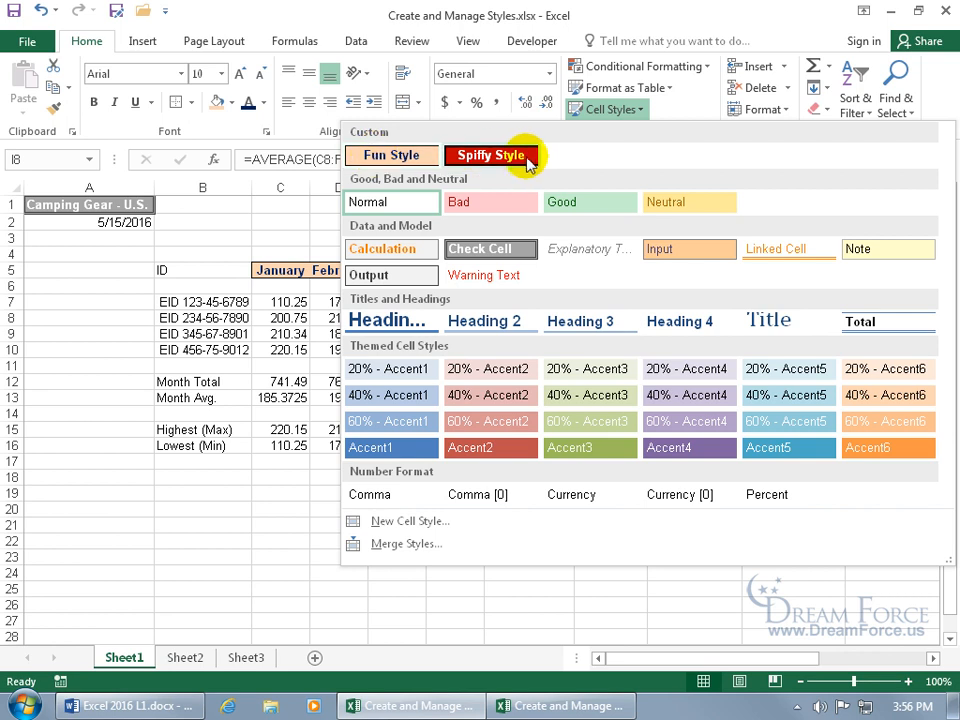
pyautogui.click(284, 262)
pyautogui.moveTo(279, 270); pyautogui.dragTo(446, 270)
pyautogui.click(612, 109)
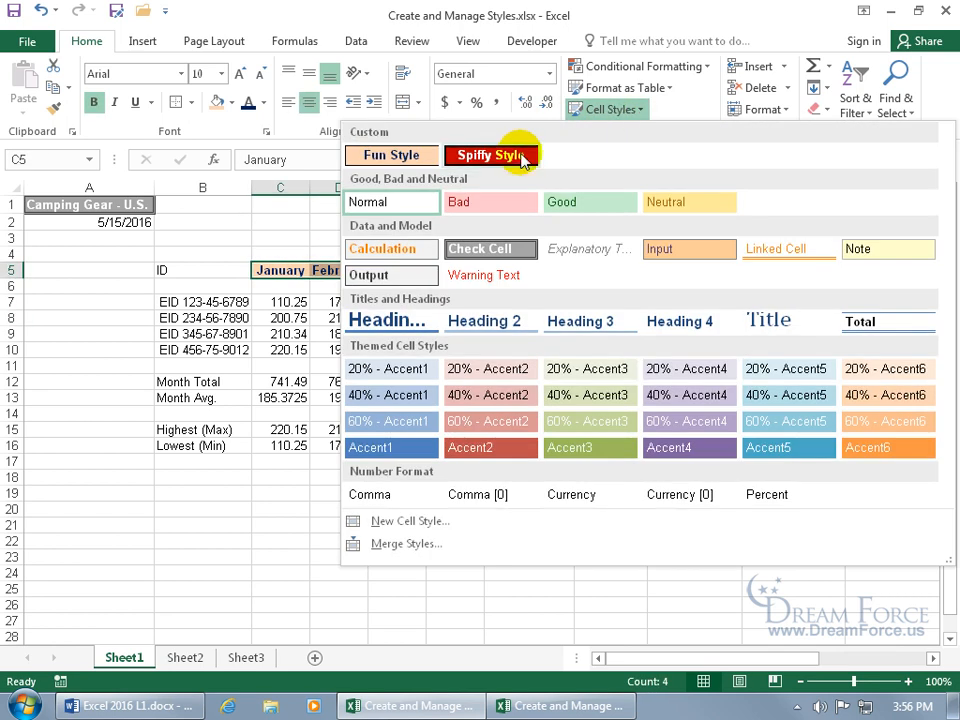
pyautogui.click(540, 152)
pyautogui.click(415, 334)
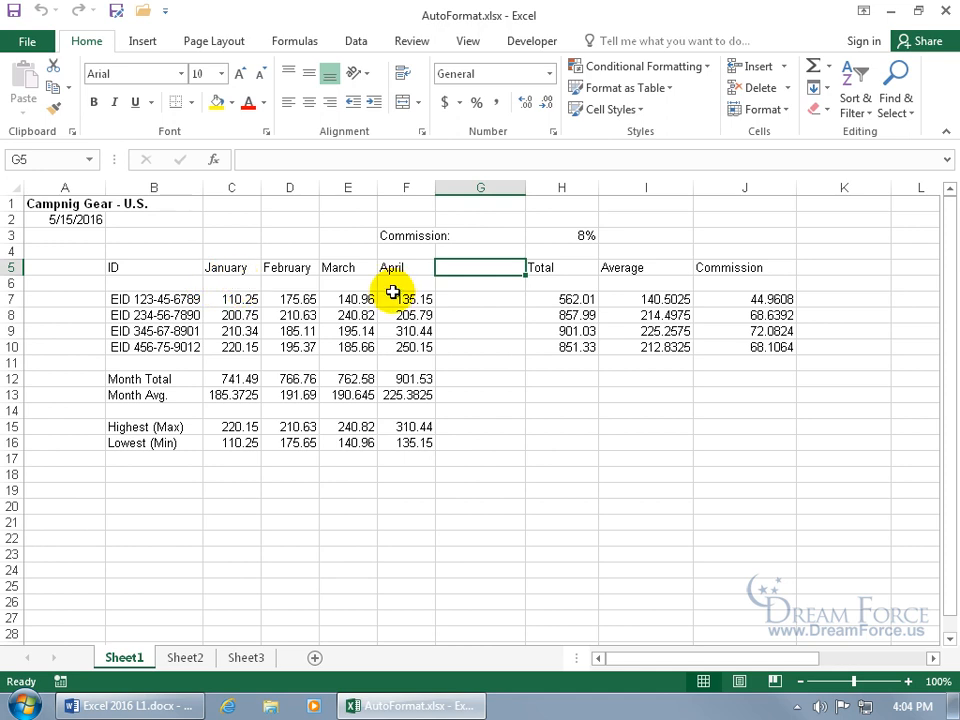
# Select B5:F10 in AutoFormat.xlsx and add the AutoFormat command from All Commands to the Quick Access Toolbar.
pyautogui.moveTo(174, 272); pyautogui.dragTo(398, 346)
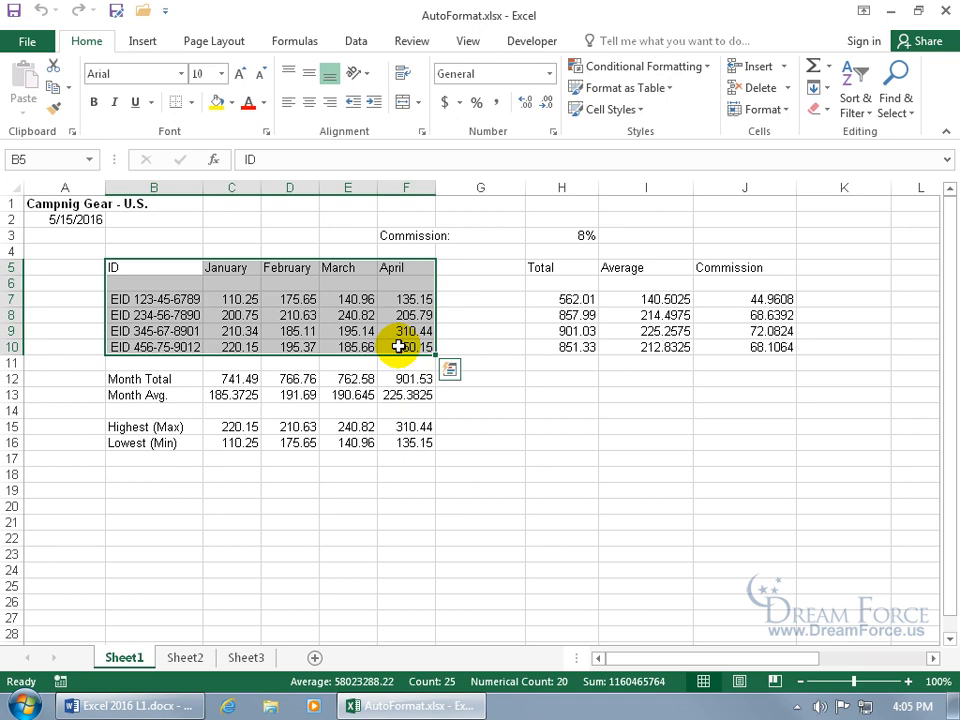
pyautogui.rightClick(97, 10)
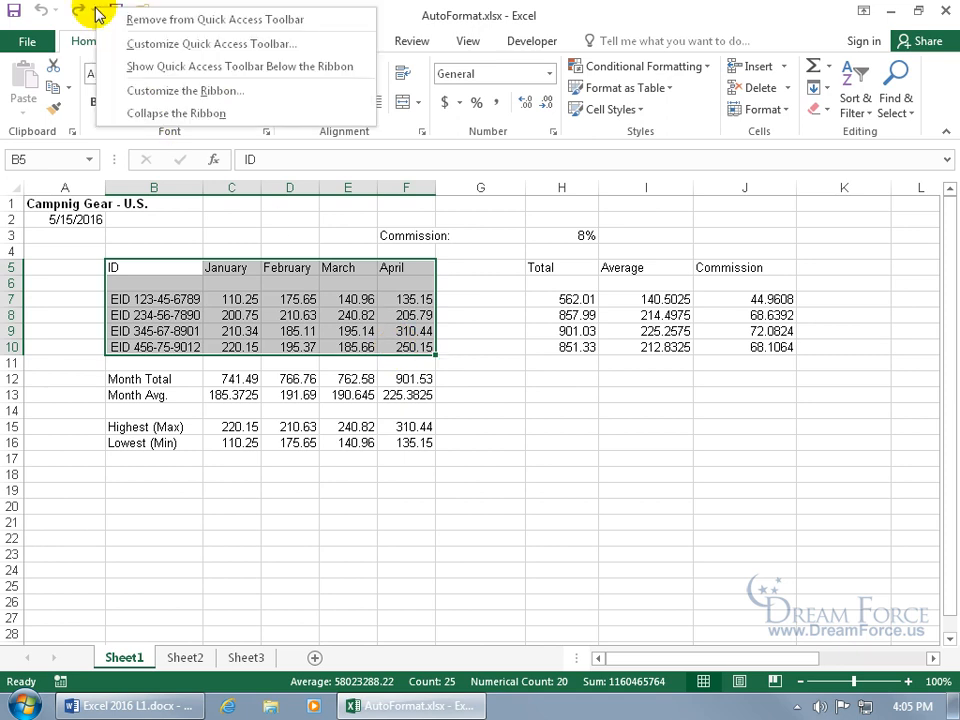
pyautogui.click(130, 43)
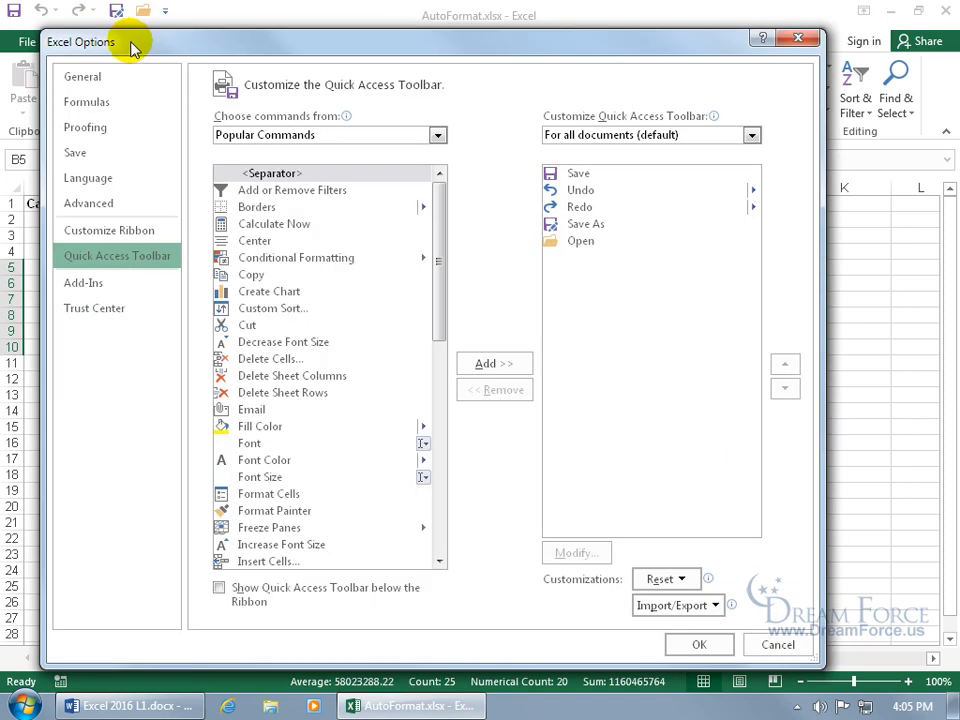
pyautogui.click(437, 134)
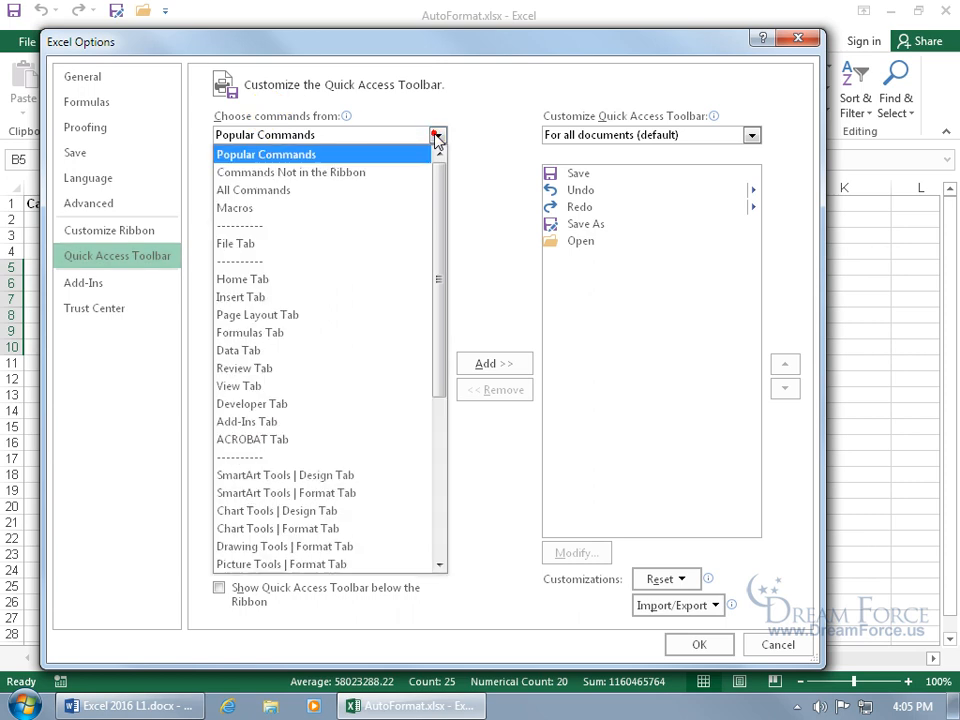
pyautogui.click(417, 192)
pyautogui.moveTo(438, 193); pyautogui.dragTo(441, 216)
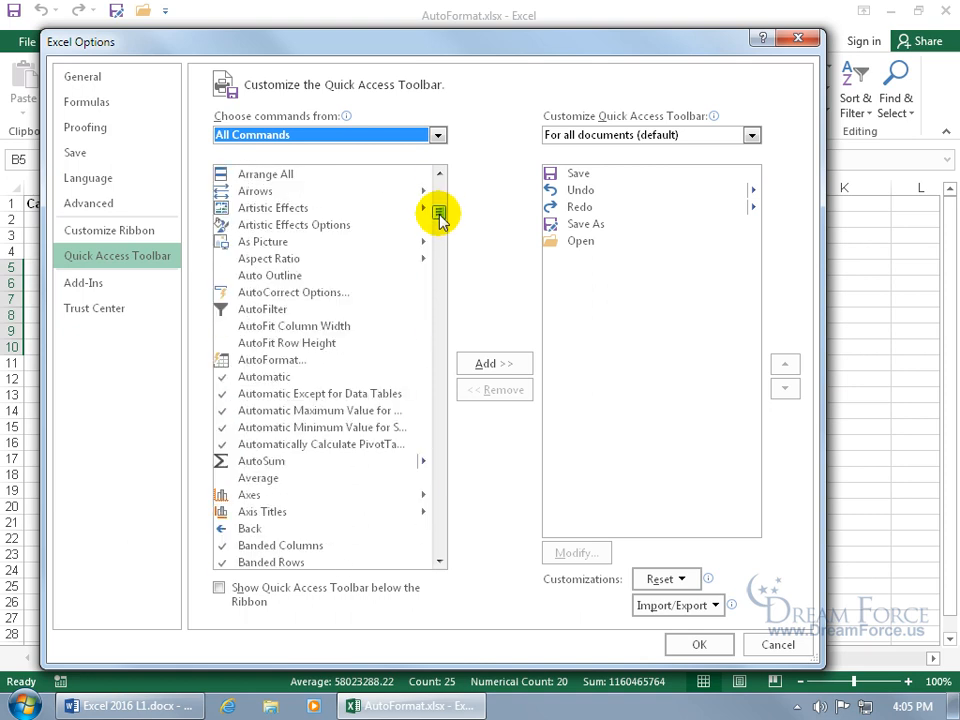
pyautogui.doubleClick(252, 362)
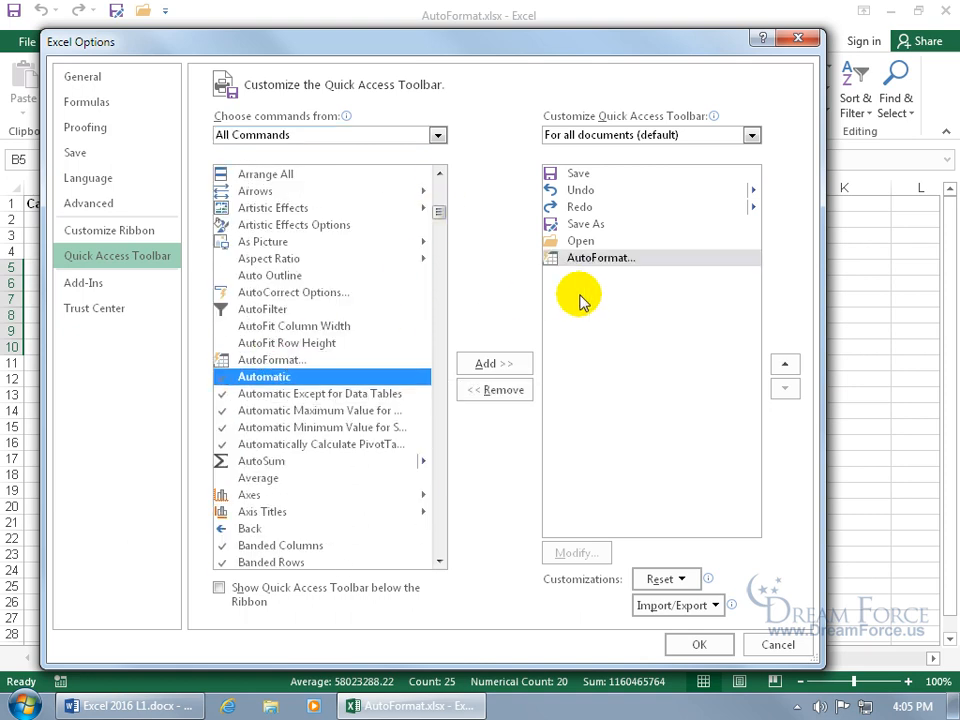
pyautogui.click(697, 645)
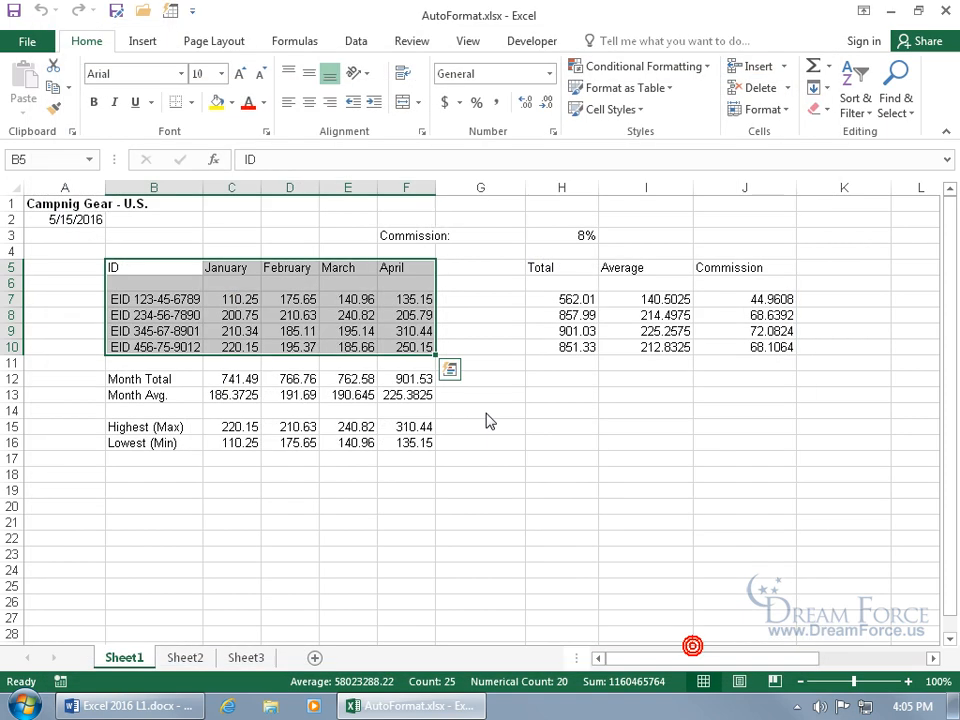
# Open AutoFormat for B5:F10 and display the options for which formats to apply.
pyautogui.click(172, 18)
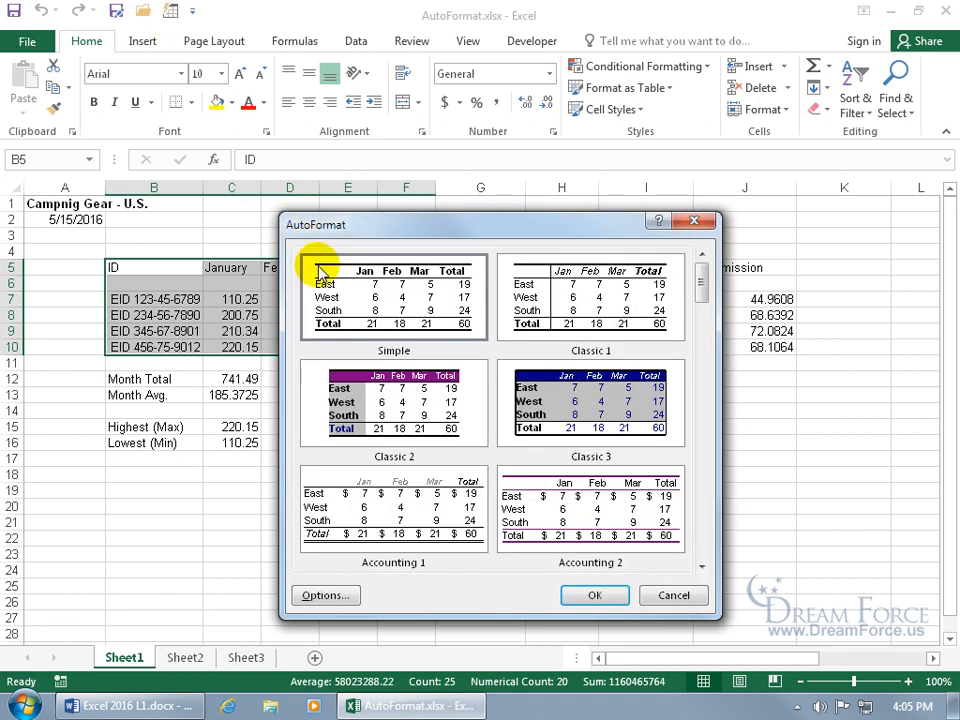
pyautogui.moveTo(707, 289); pyautogui.dragTo(700, 418)
pyautogui.moveTo(574, 227); pyautogui.dragTo(555, 108)
pyautogui.click(312, 476)
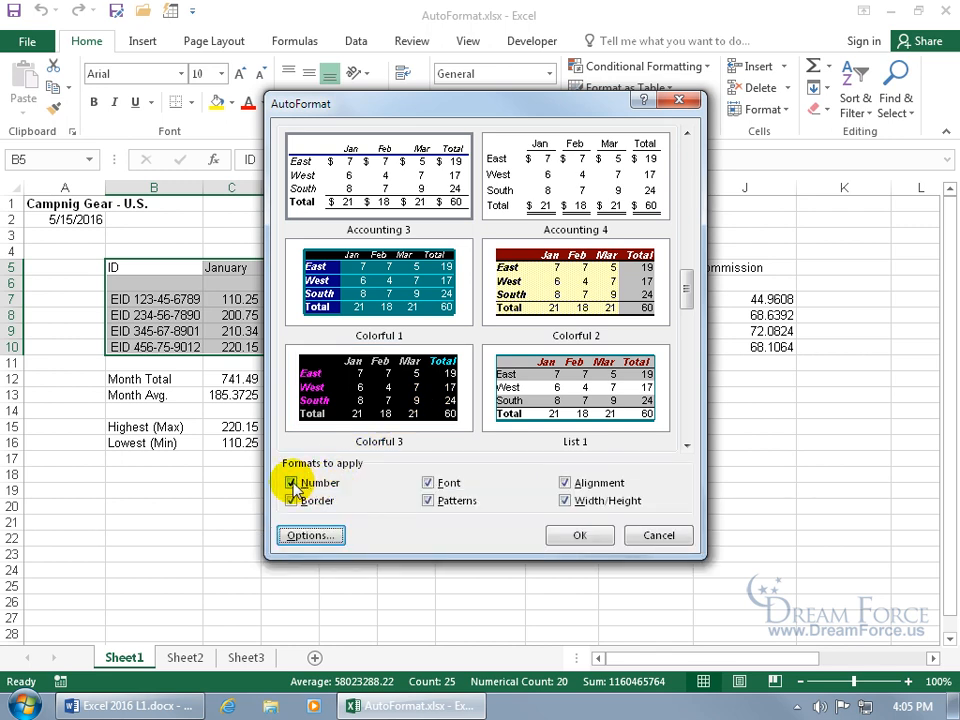
# Try the AutoFormat previews with Number and then Border excluded, turning each format back on.
pyautogui.click(293, 484)
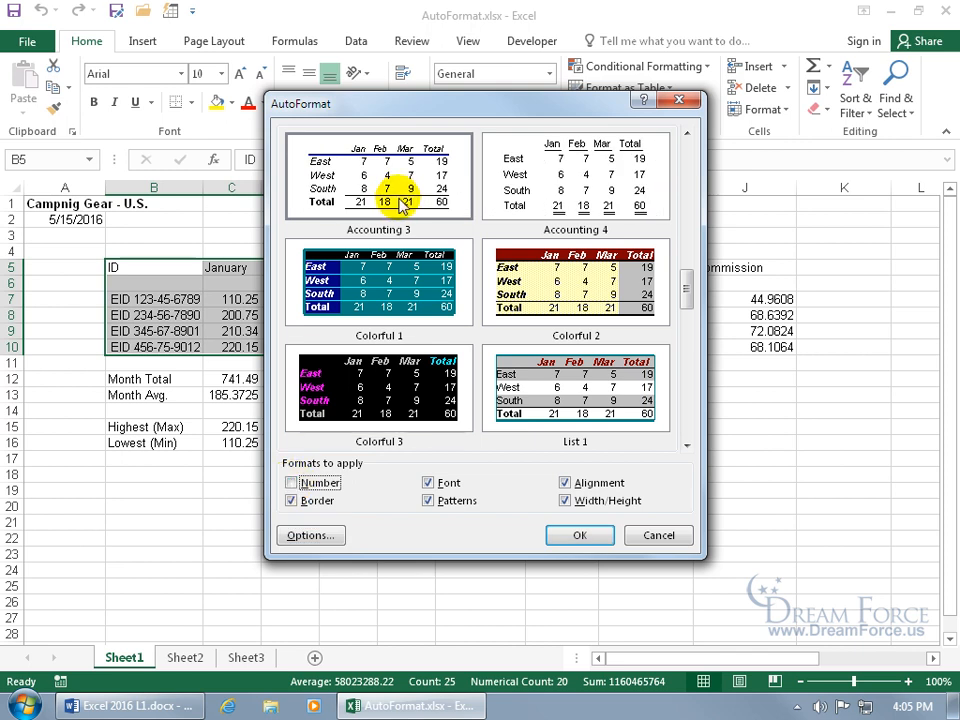
pyautogui.click(291, 483)
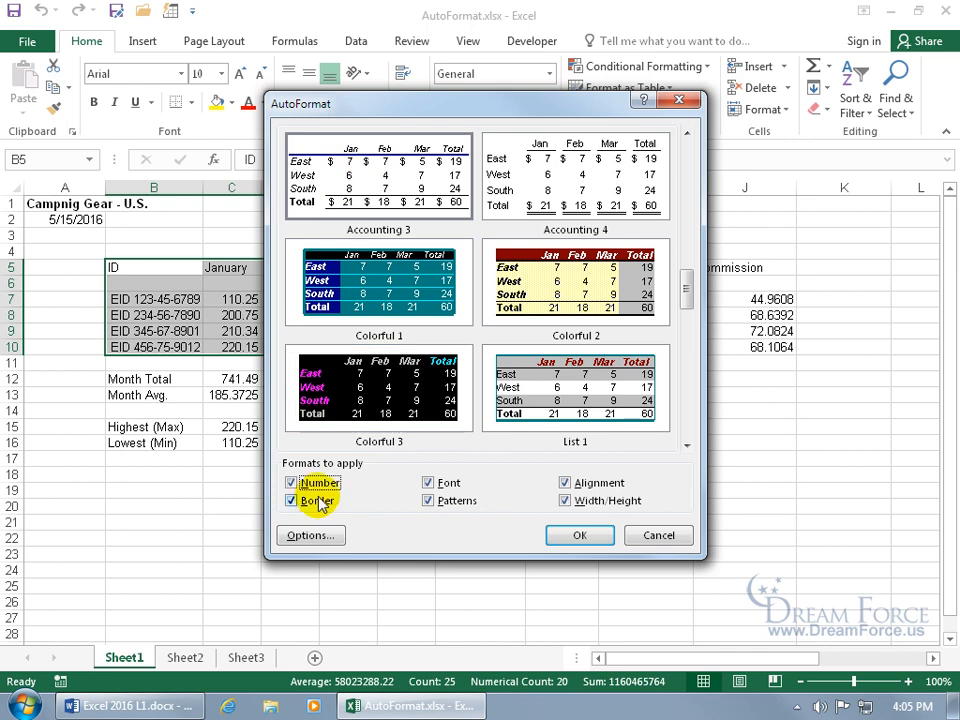
pyautogui.click(291, 501)
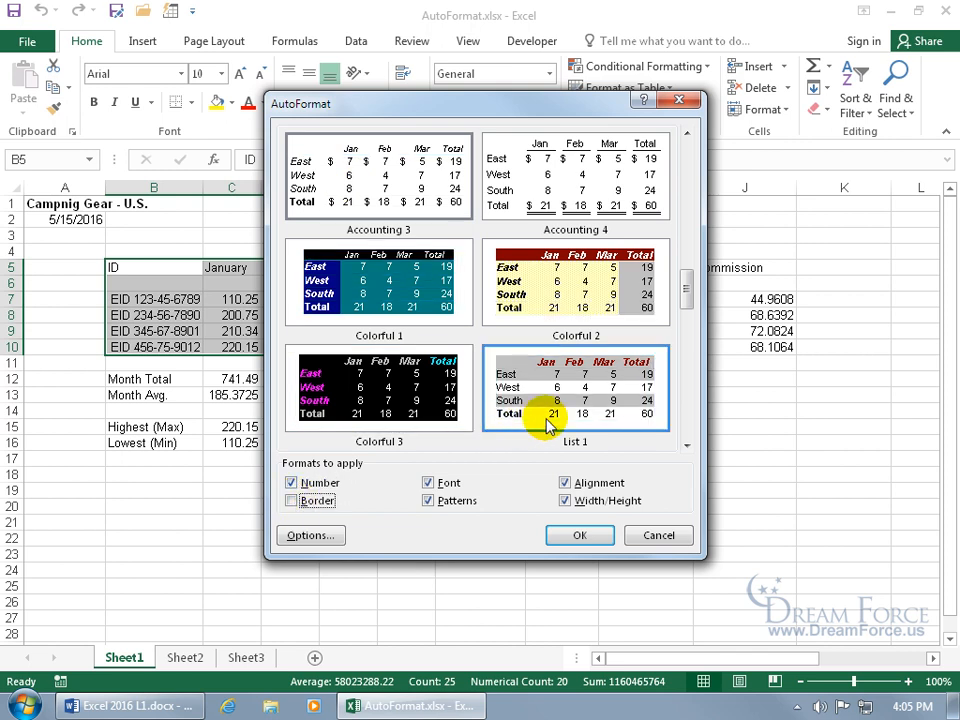
pyautogui.click(438, 280)
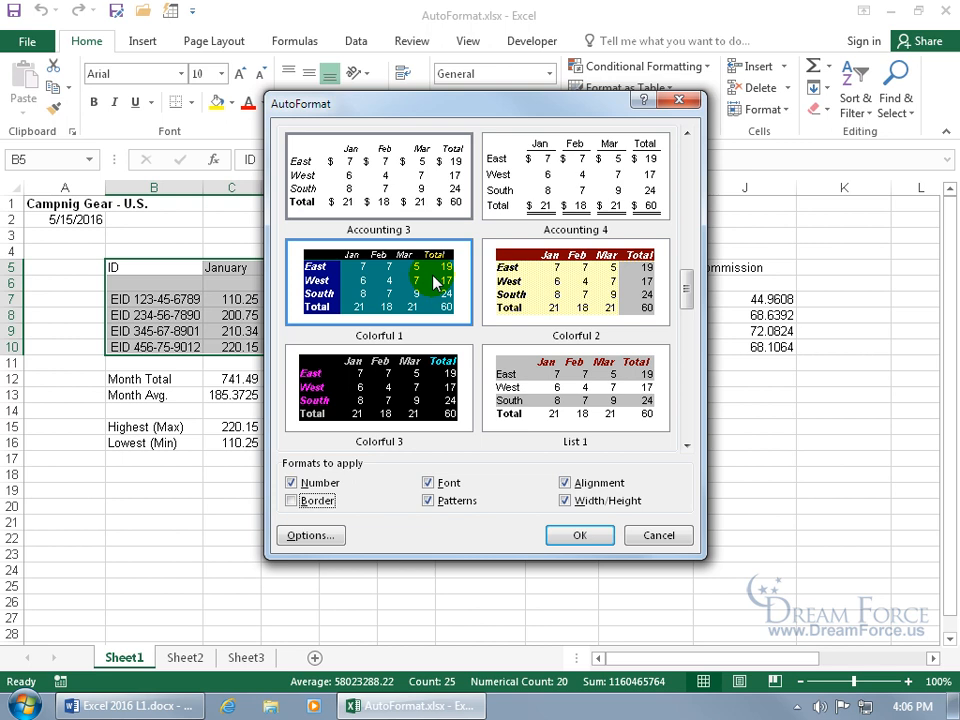
pyautogui.click(316, 501)
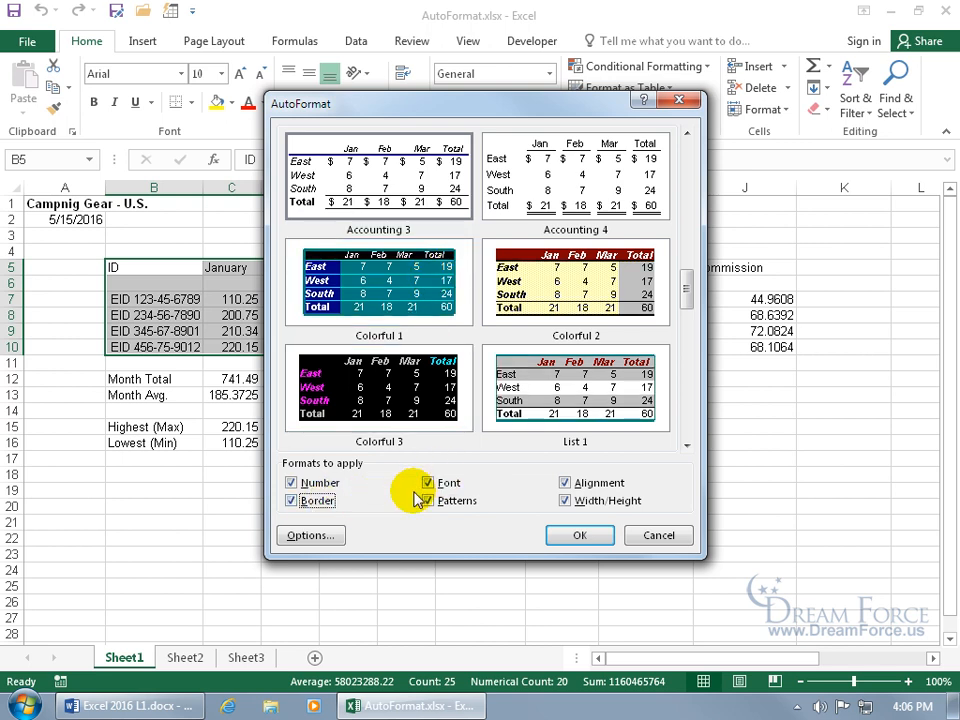
# Apply the Classic 2 AutoFormat design to the range B5:F10 with all formats included.
pyautogui.moveTo(688, 285); pyautogui.dragTo(461, 210)
pyautogui.click(398, 416)
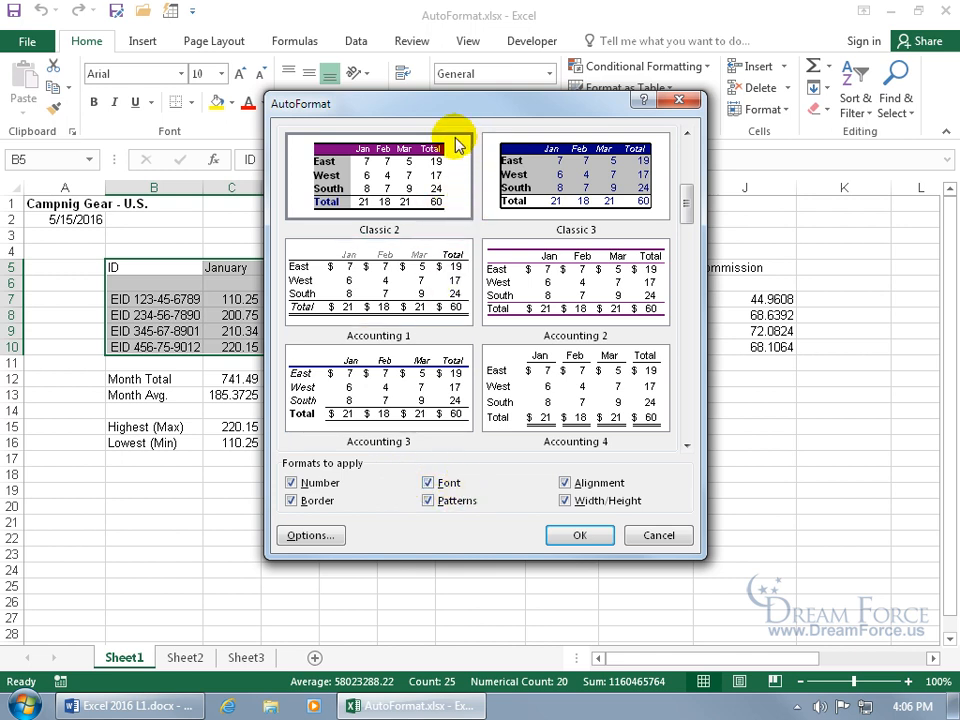
pyautogui.click(574, 536)
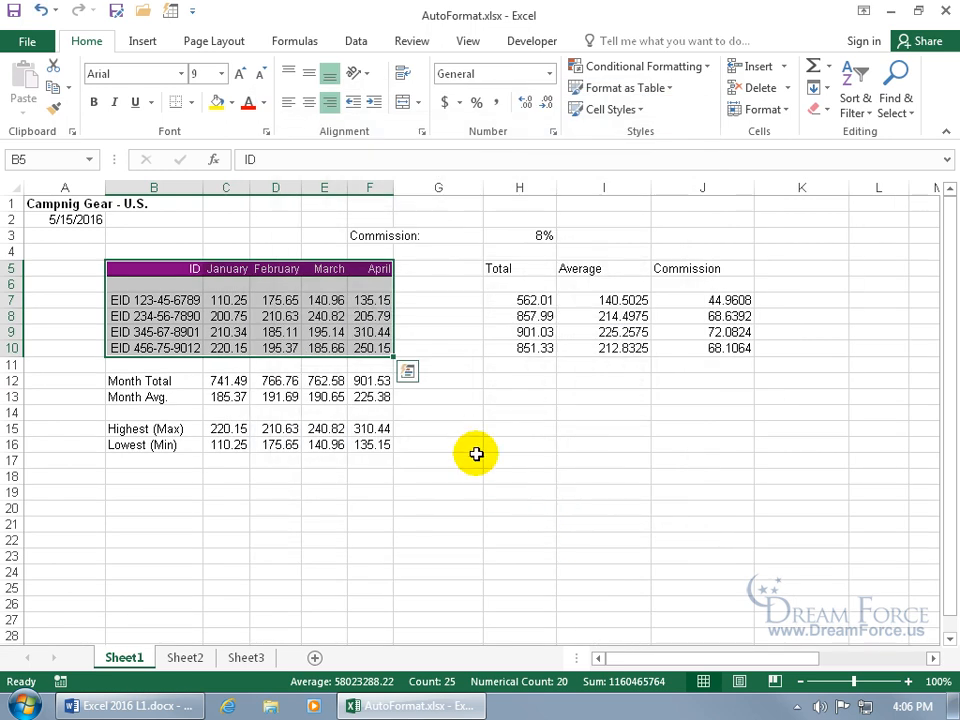
pyautogui.click(456, 428)
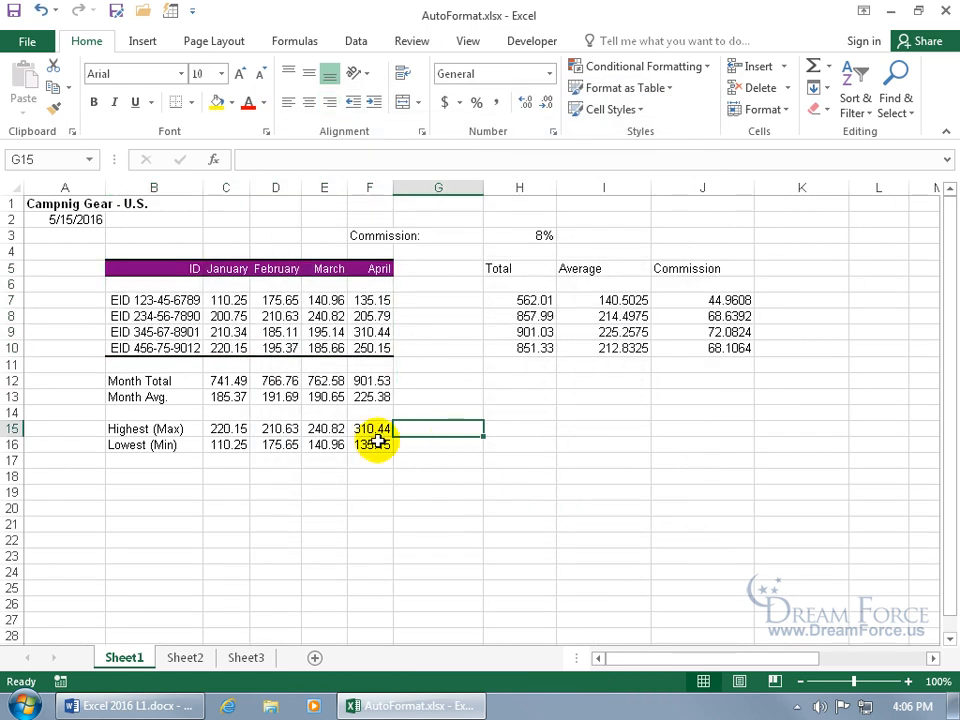
# Make the ID and month headings in B5:F5 bold and fill them with a lighter purple theme color.
pyautogui.moveTo(188, 268); pyautogui.dragTo(386, 267)
pyautogui.click(93, 103)
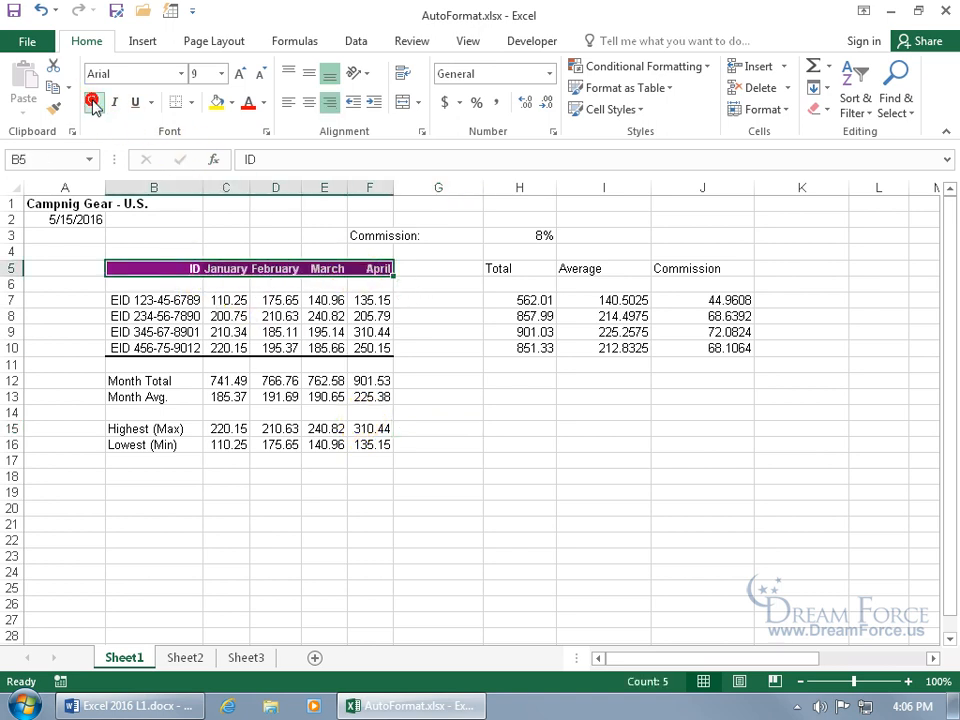
pyautogui.click(231, 103)
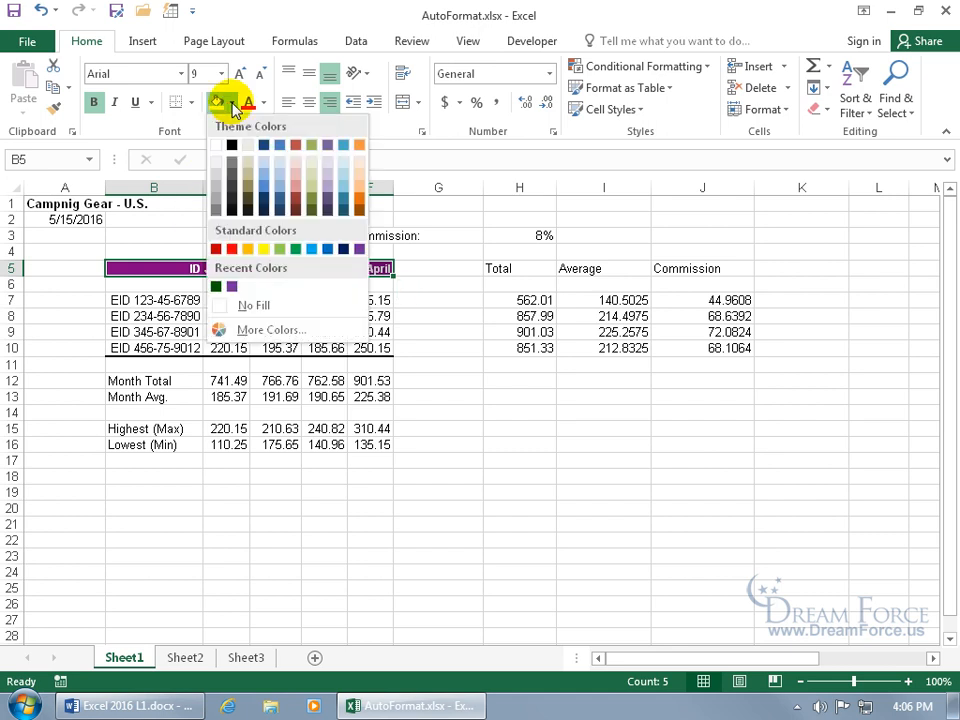
pyautogui.click(327, 178)
pyautogui.click(420, 364)
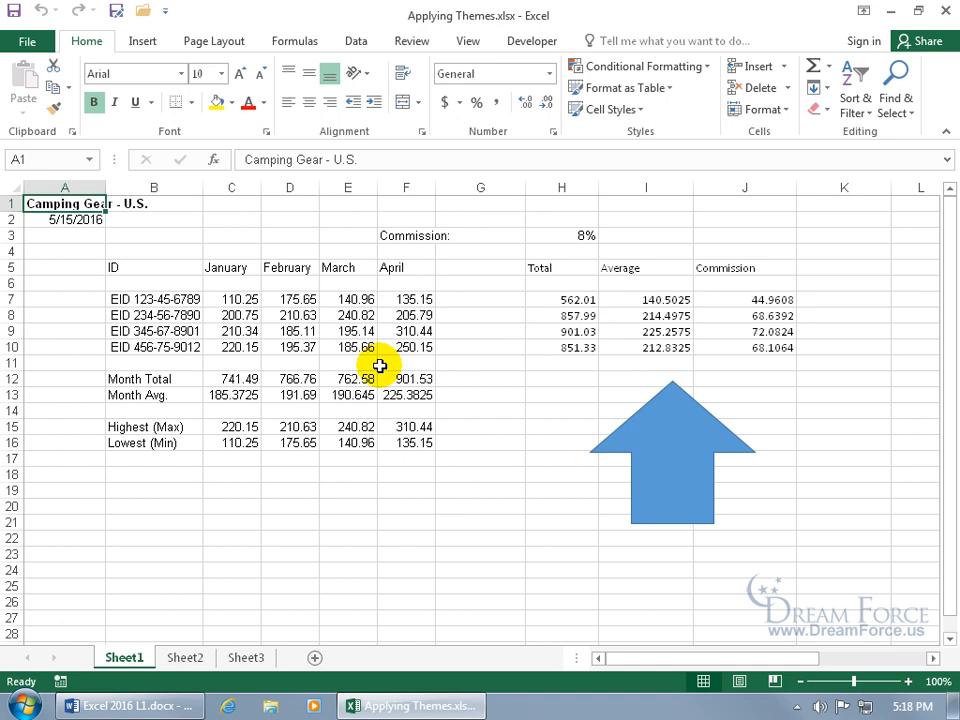
# Select the monthly figures in C7:F10 of Applying Themes.xlsx and browse the built-in Office themes without applying one.
pyautogui.moveTo(238, 267); pyautogui.dragTo(390, 267)
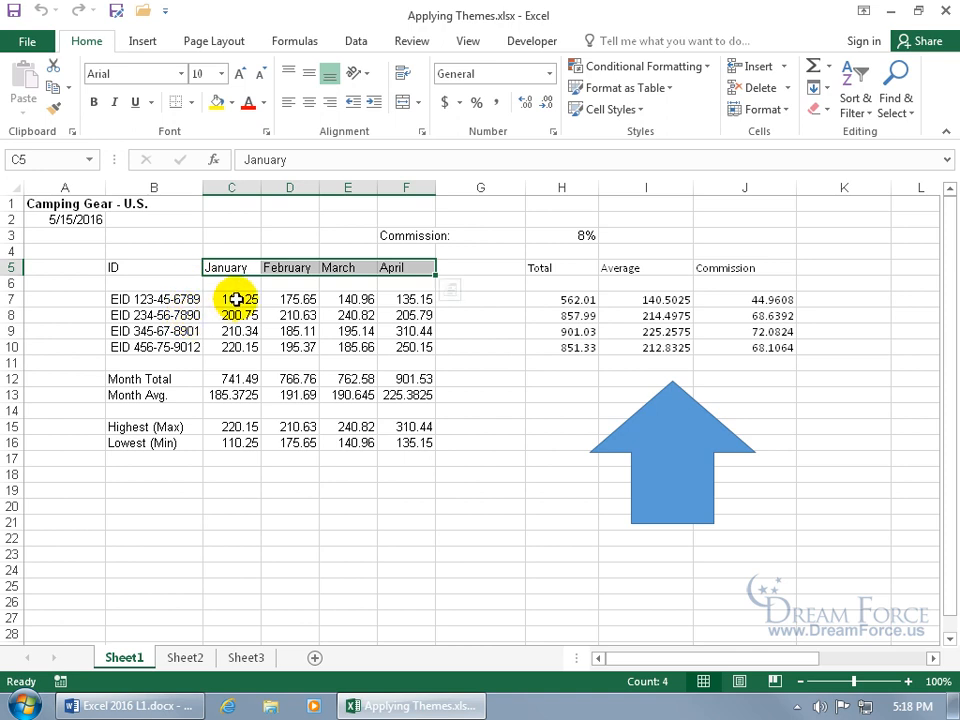
pyautogui.moveTo(236, 299); pyautogui.dragTo(410, 357)
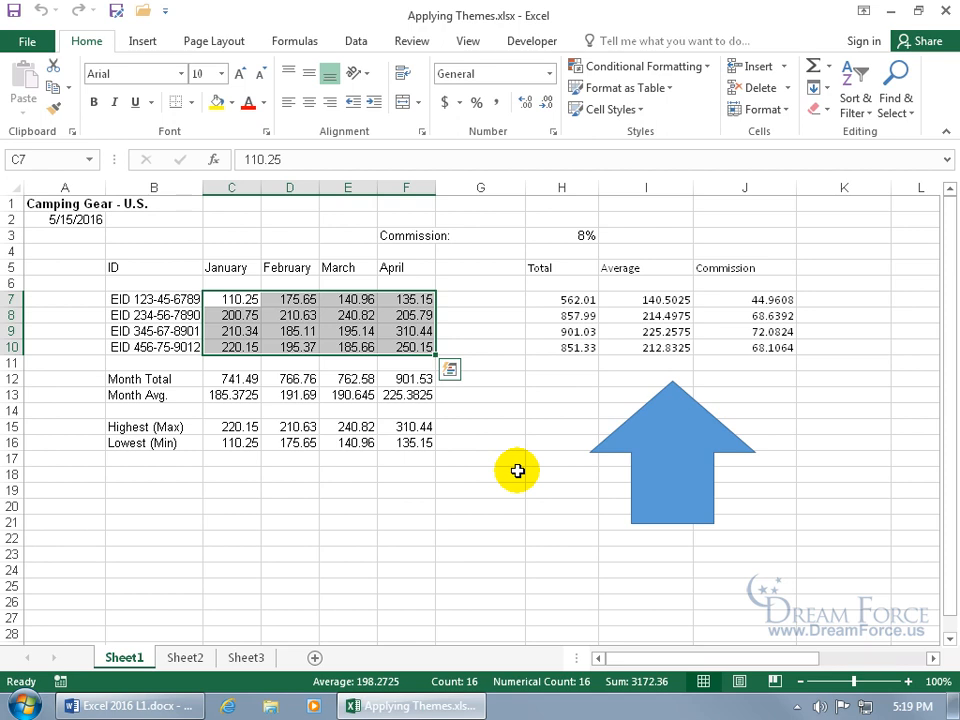
pyautogui.click(237, 47)
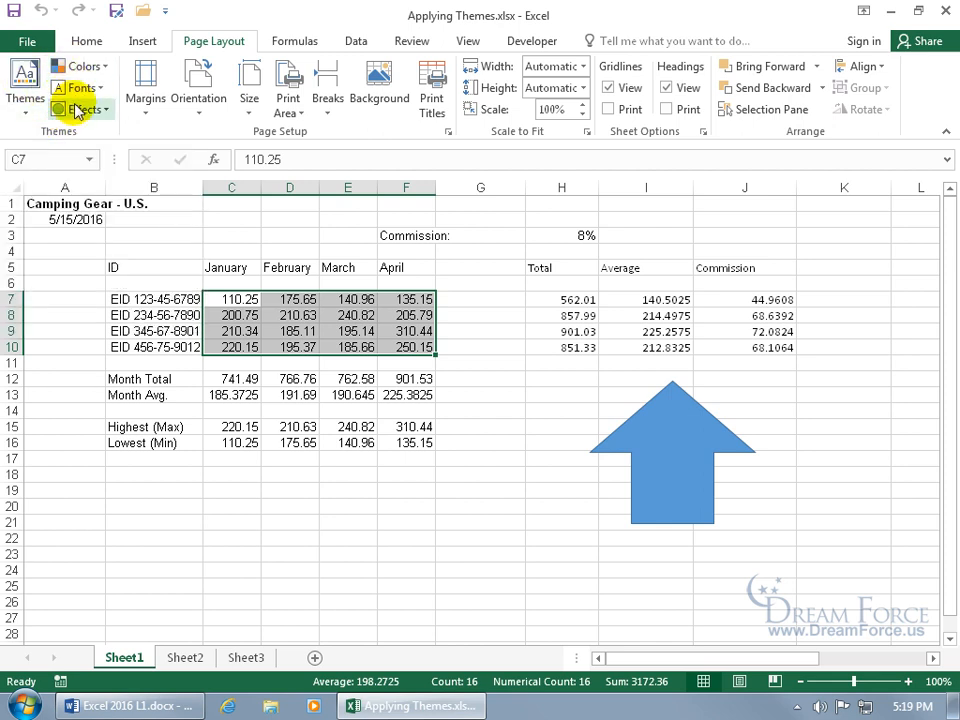
pyautogui.click(24, 106)
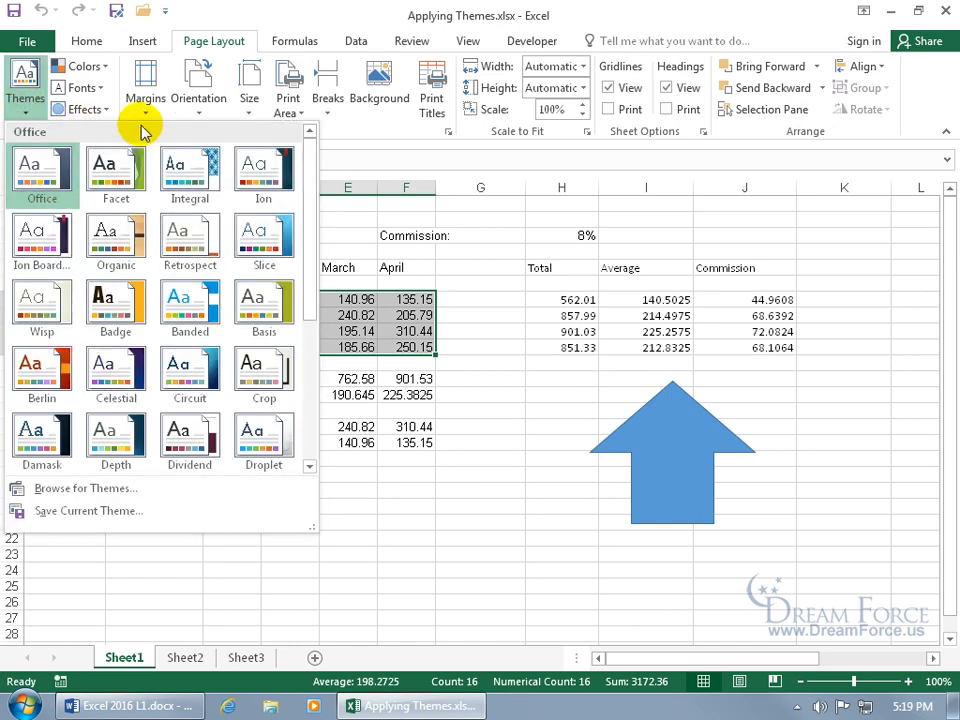
pyautogui.moveTo(311, 135)
pyautogui.mouseDown()
pyautogui.moveTo(311, 274)
pyautogui.moveTo(313, 150)
pyautogui.mouseUp()
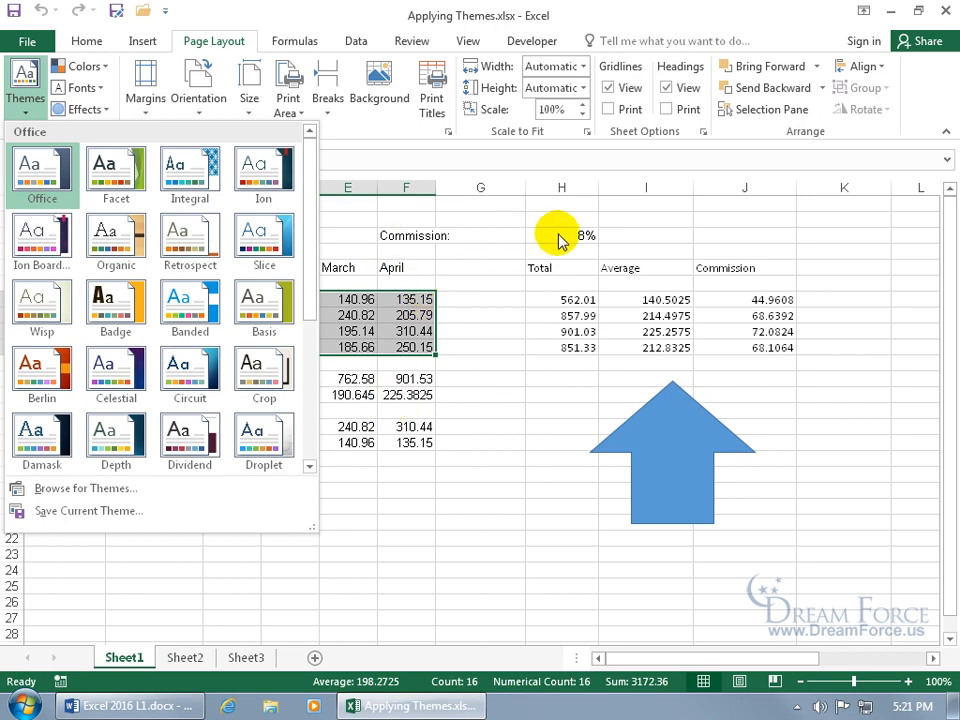
pyautogui.click(514, 326)
pyautogui.click(497, 332)
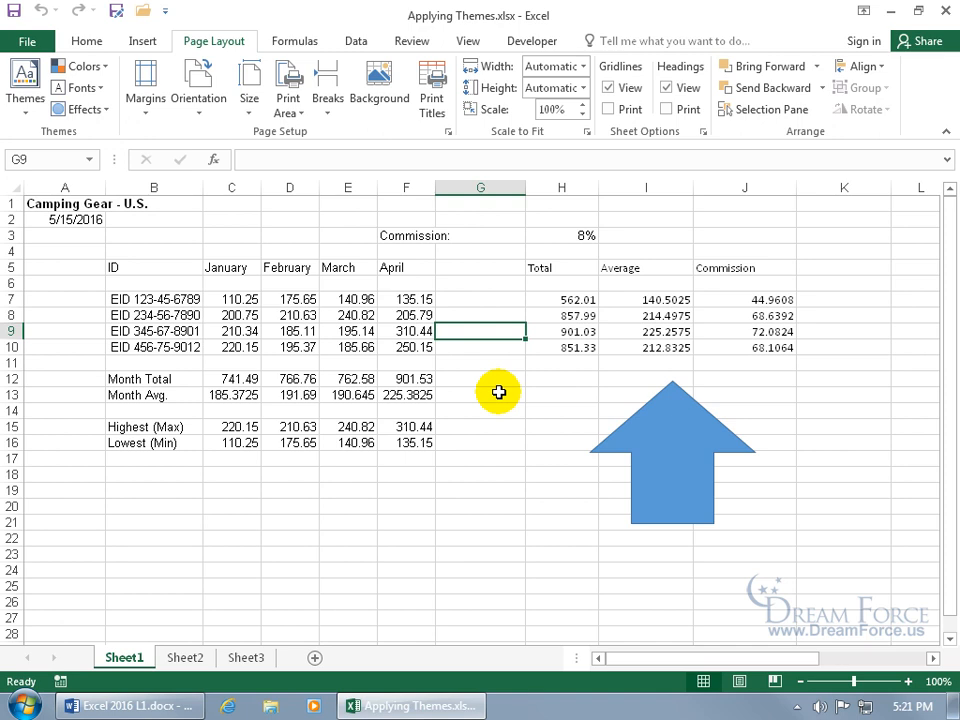
pyautogui.click(92, 42)
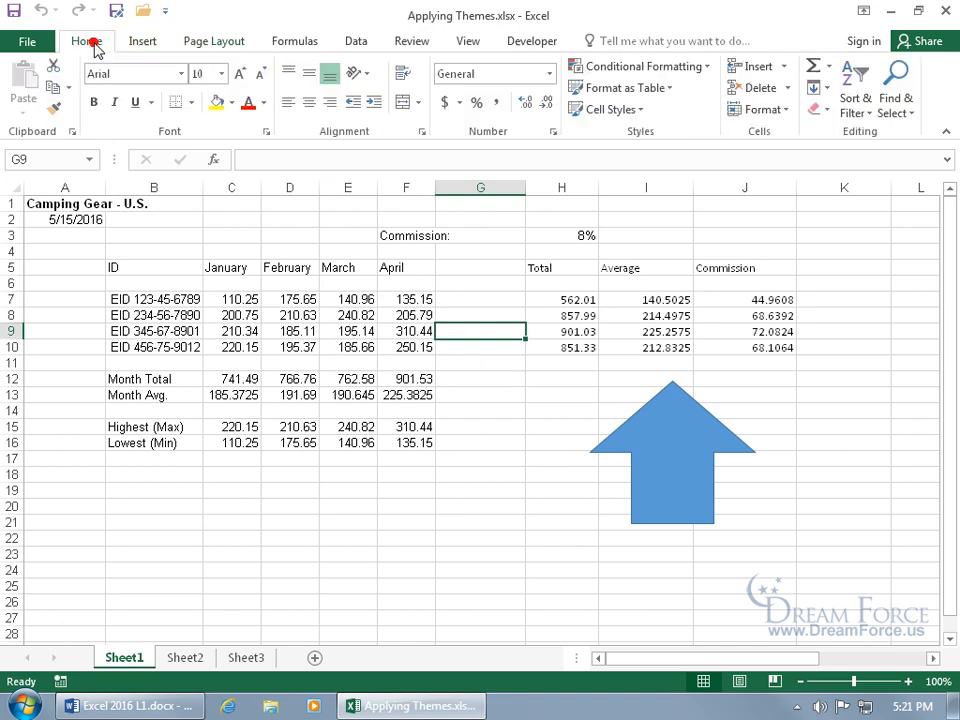
# Change the font of the Total heading in H5 to Arial.
pyautogui.click(556, 268)
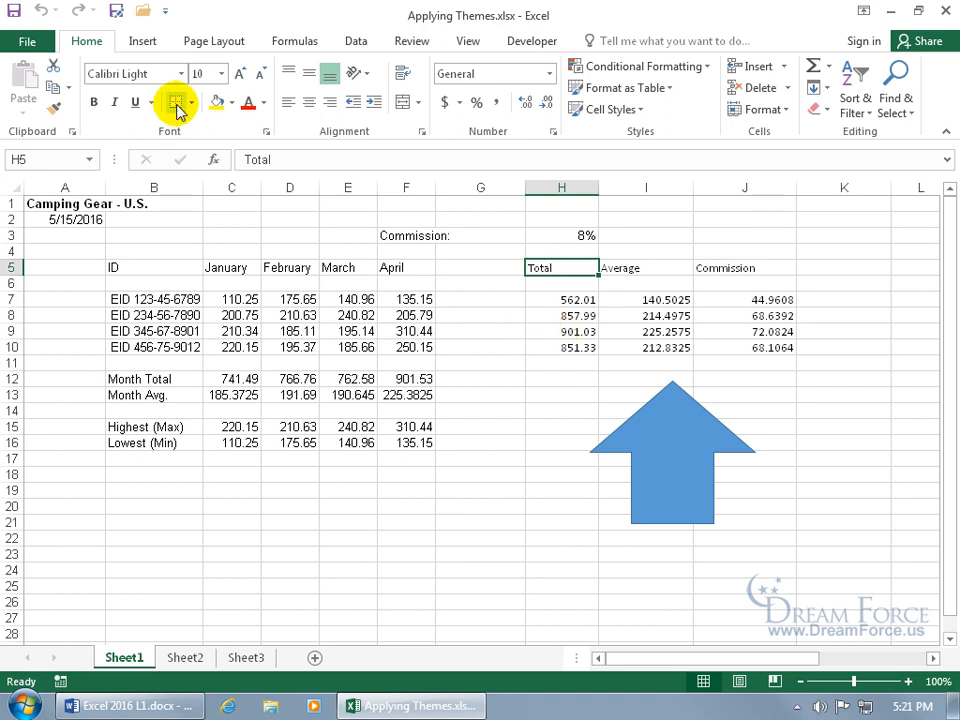
pyautogui.click(181, 75)
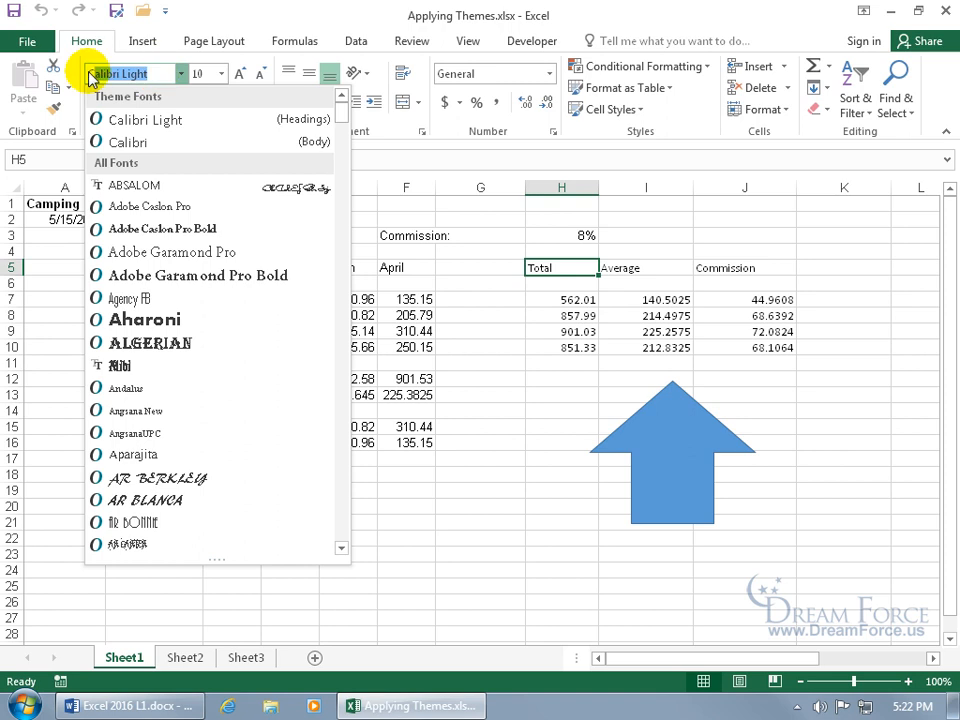
pyautogui.press('BackSpace')
pyautogui.write('Arial')
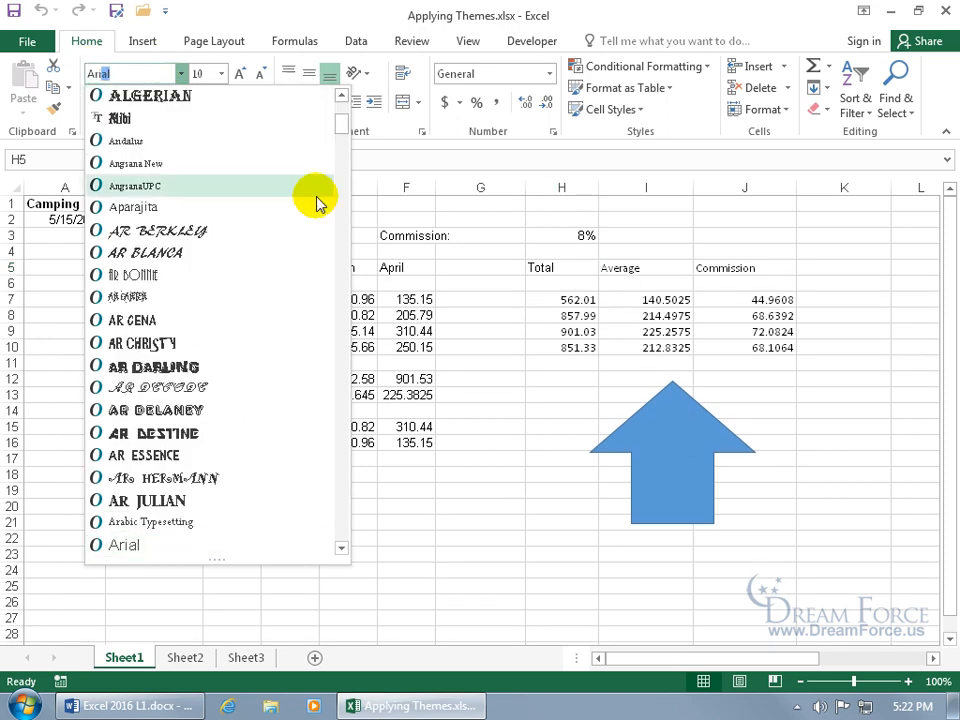
pyautogui.click(148, 543)
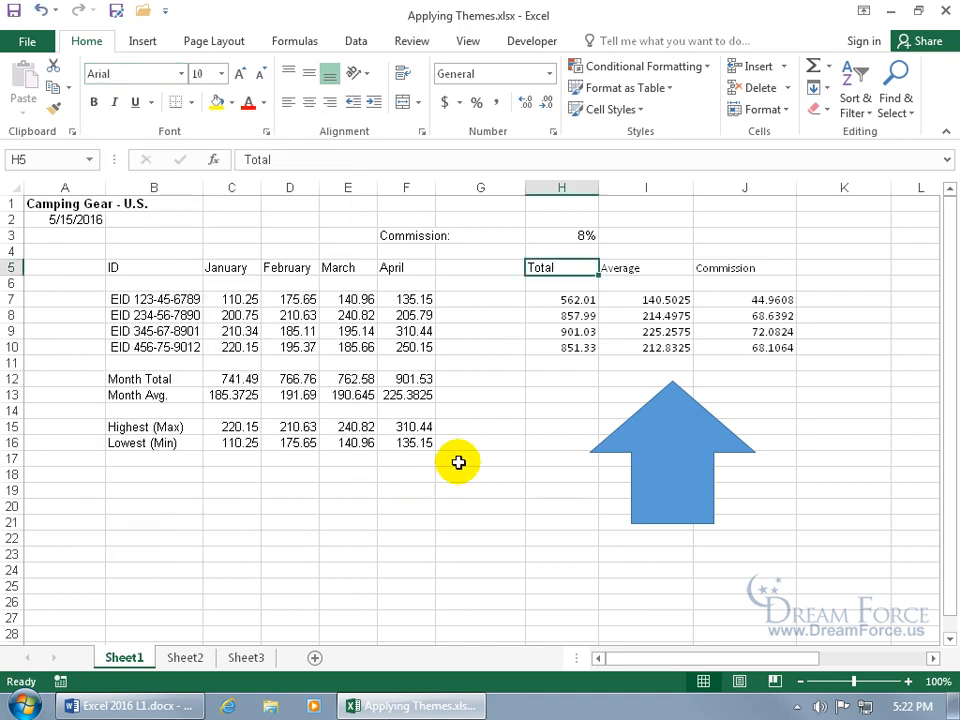
# Apply the Slice theme to the workbook and check the fonts of the Average heading in I5 and the figure in I7.
pyautogui.click(224, 44)
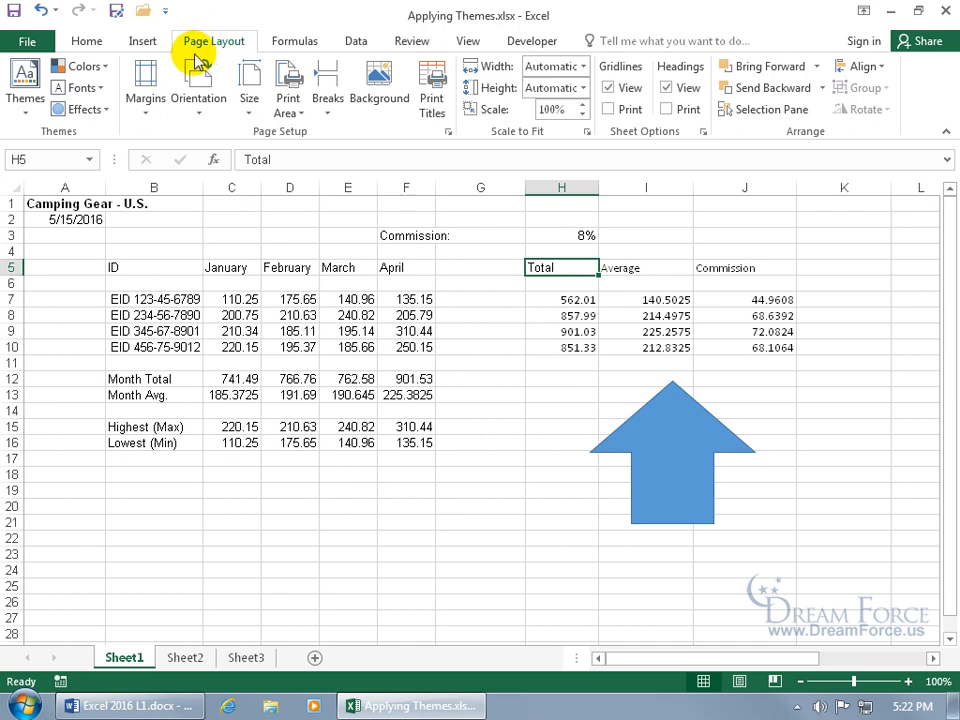
pyautogui.click(28, 104)
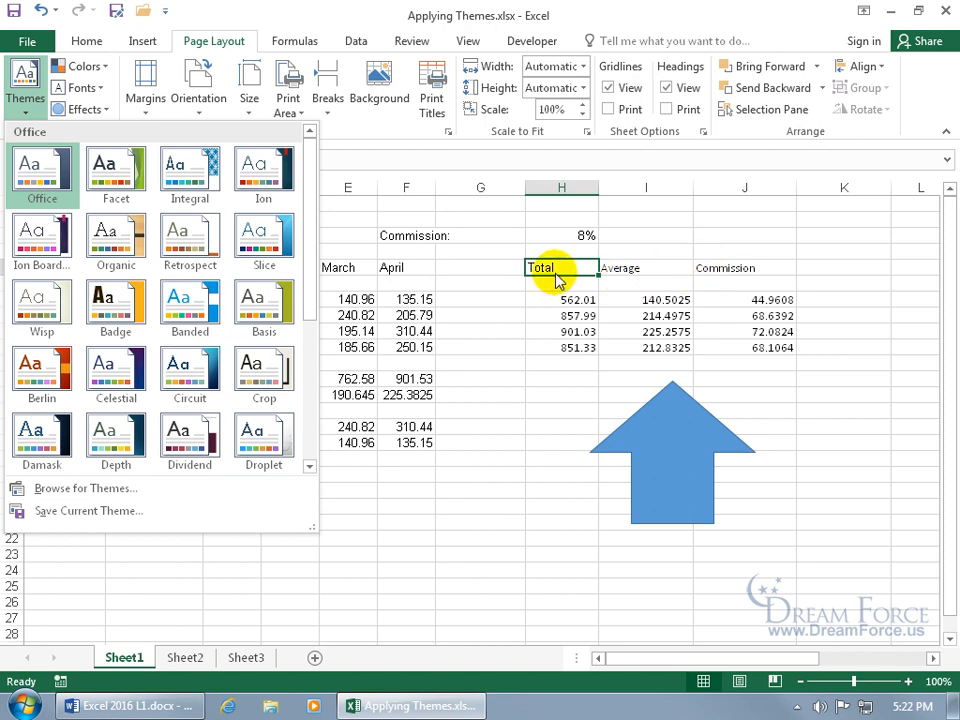
pyautogui.click(504, 288)
pyautogui.click(501, 287)
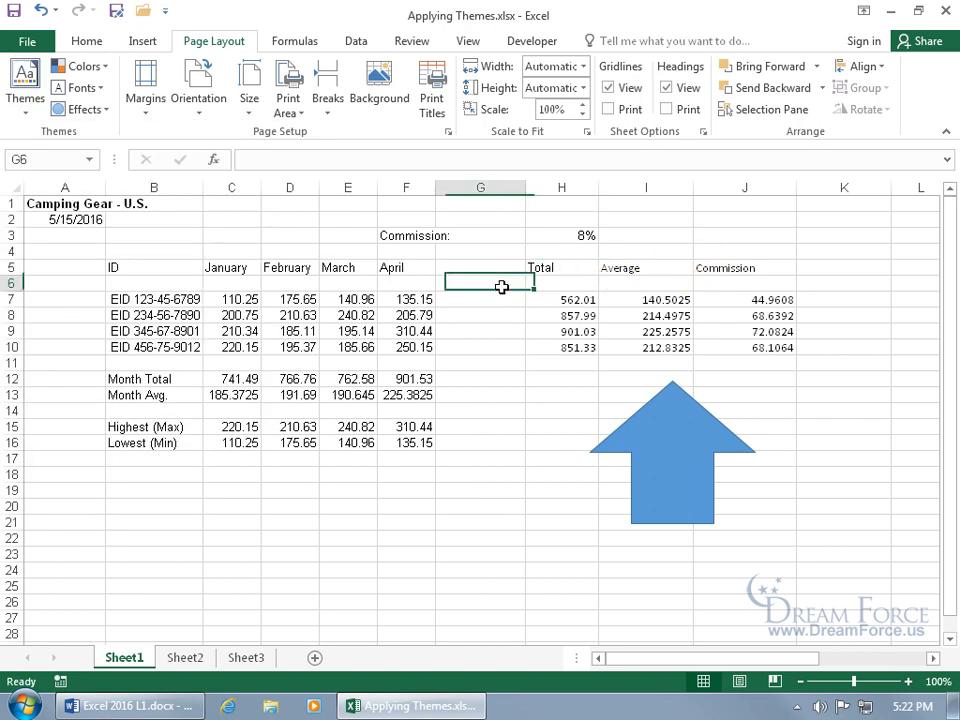
pyautogui.click(501, 287)
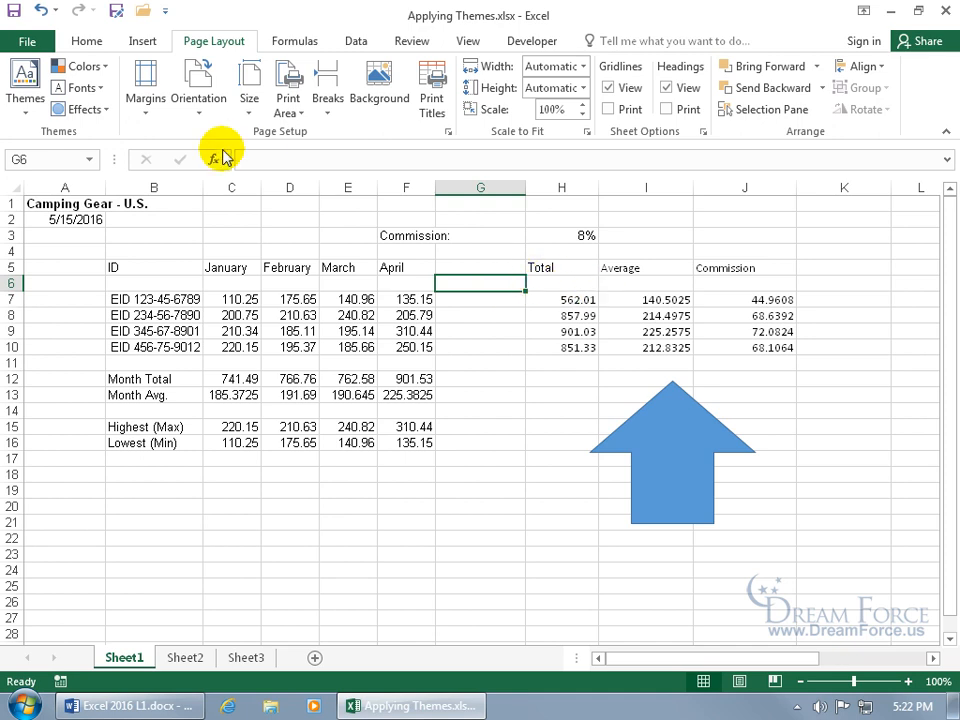
pyautogui.click(28, 96)
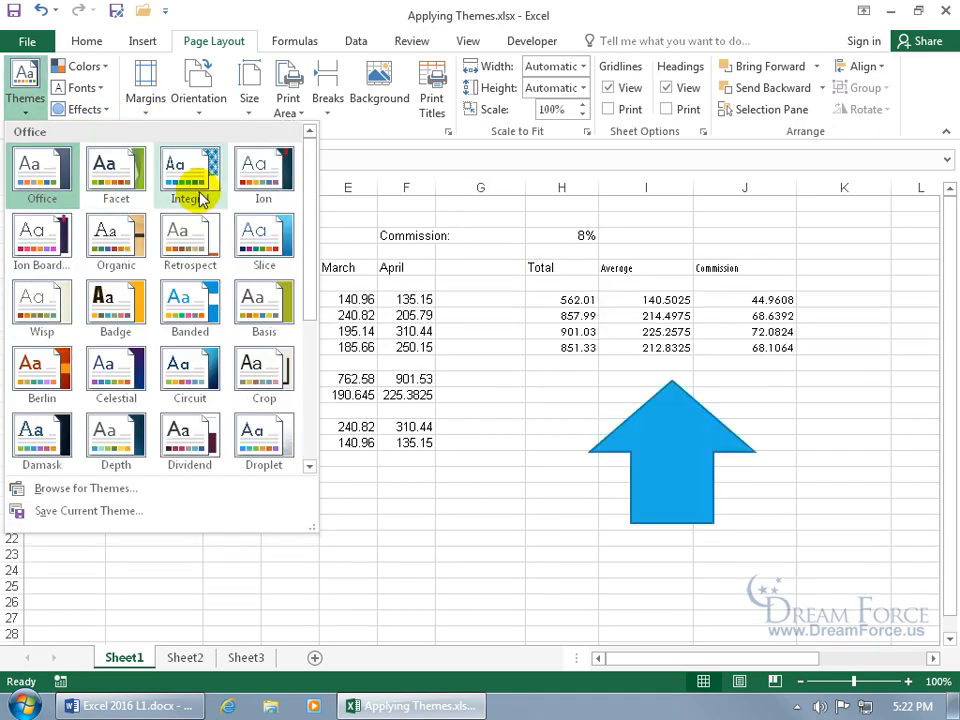
pyautogui.click(252, 249)
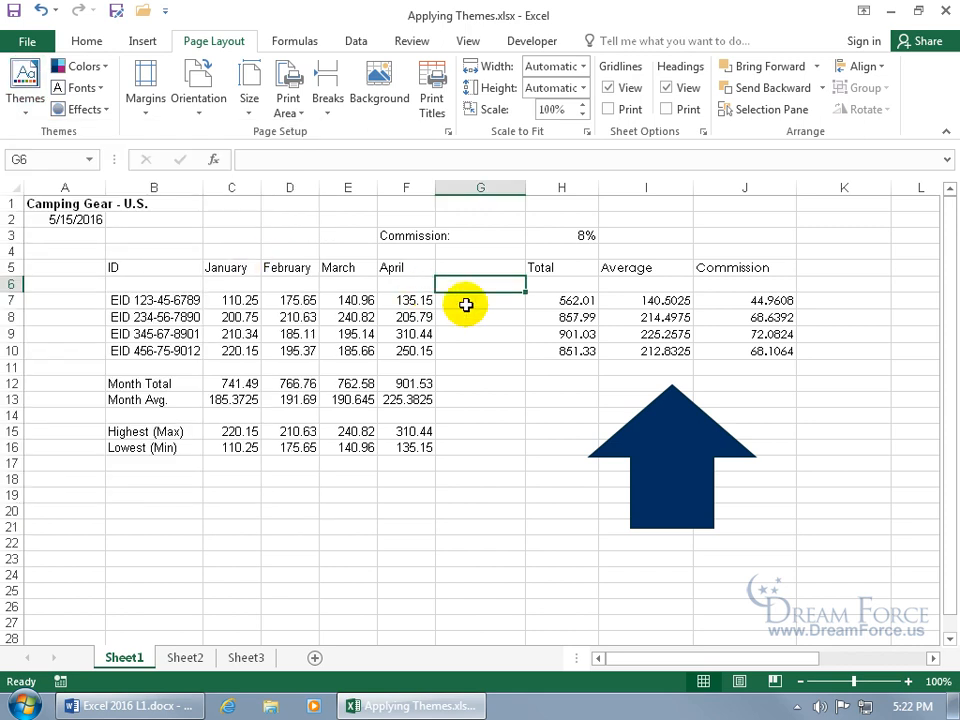
pyautogui.click(636, 268)
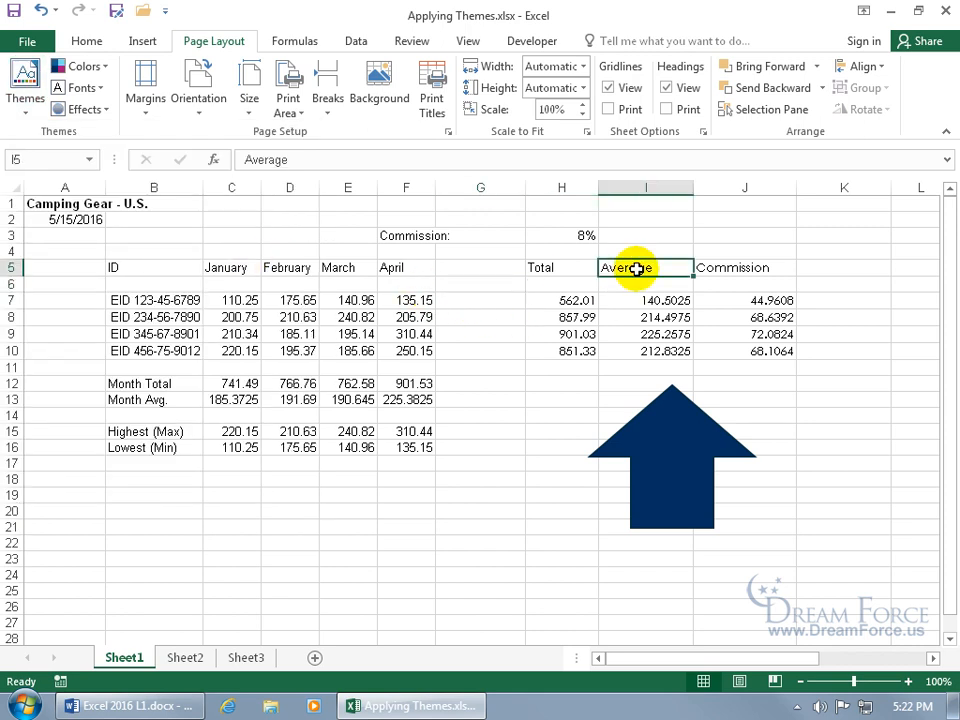
pyautogui.click(78, 41)
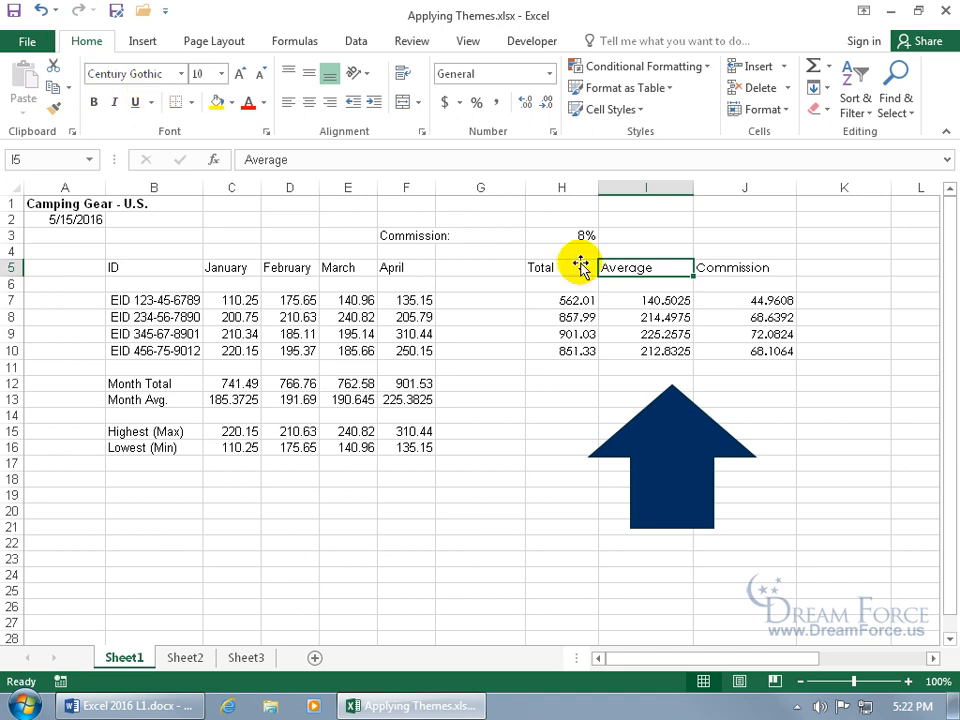
pyautogui.click(639, 303)
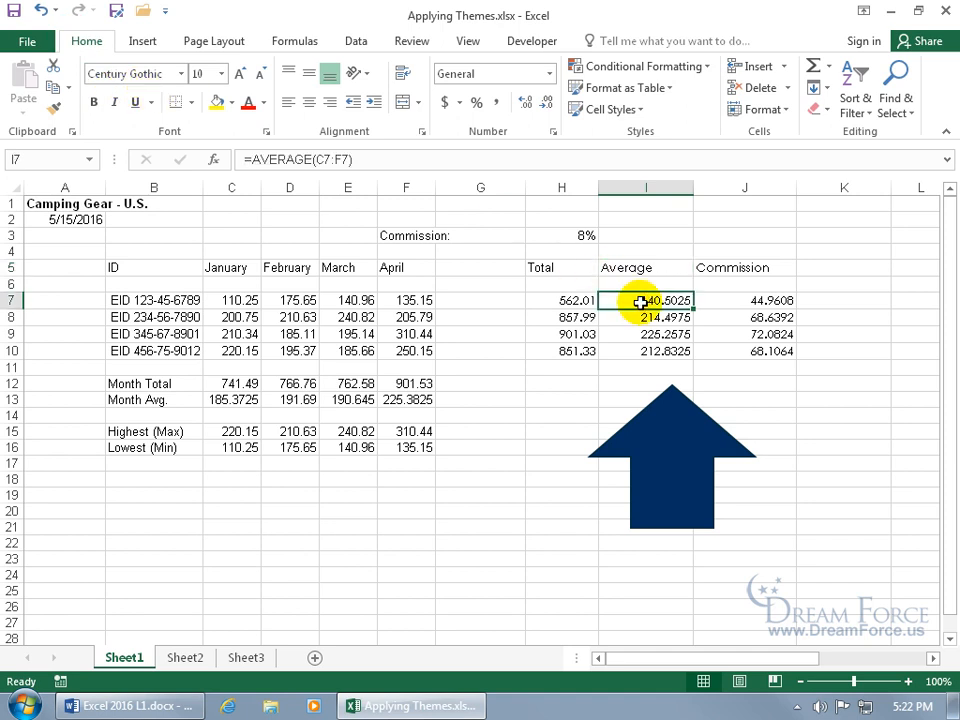
# Apply the Celestial theme to the workbook and check the fonts of the Average heading in I5 and the figure in I7.
pyautogui.click(213, 41)
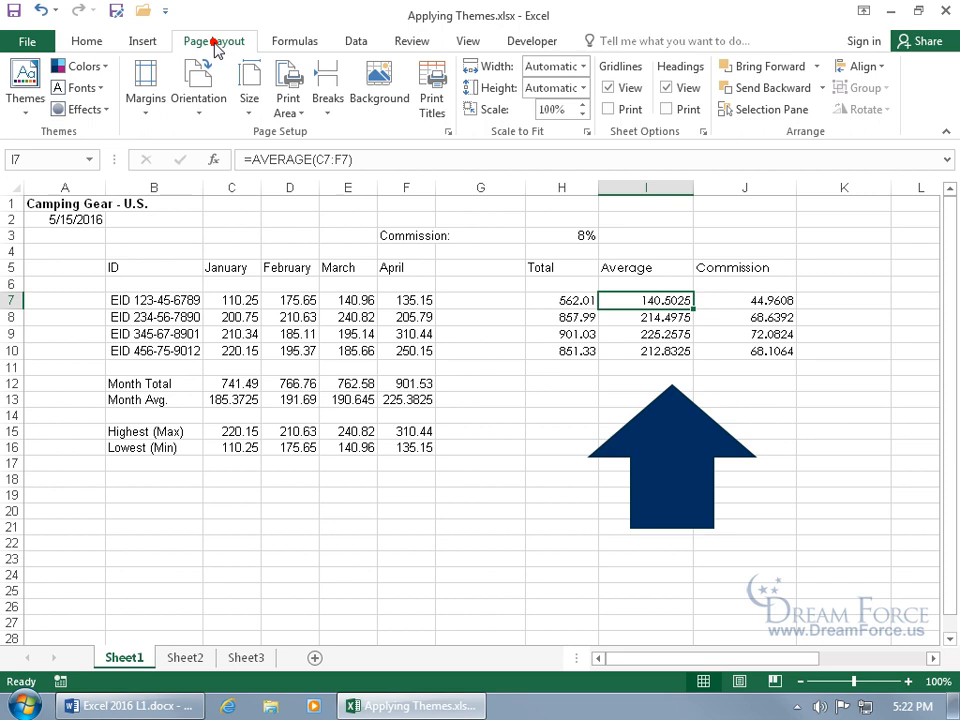
pyautogui.click(26, 88)
pyautogui.click(108, 376)
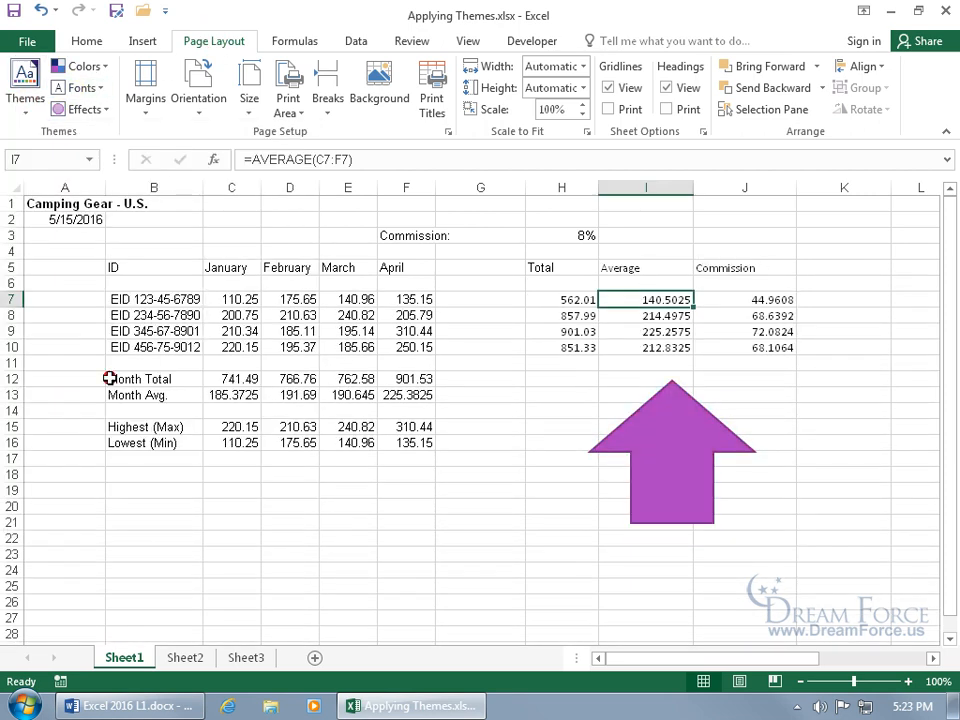
pyautogui.click(634, 268)
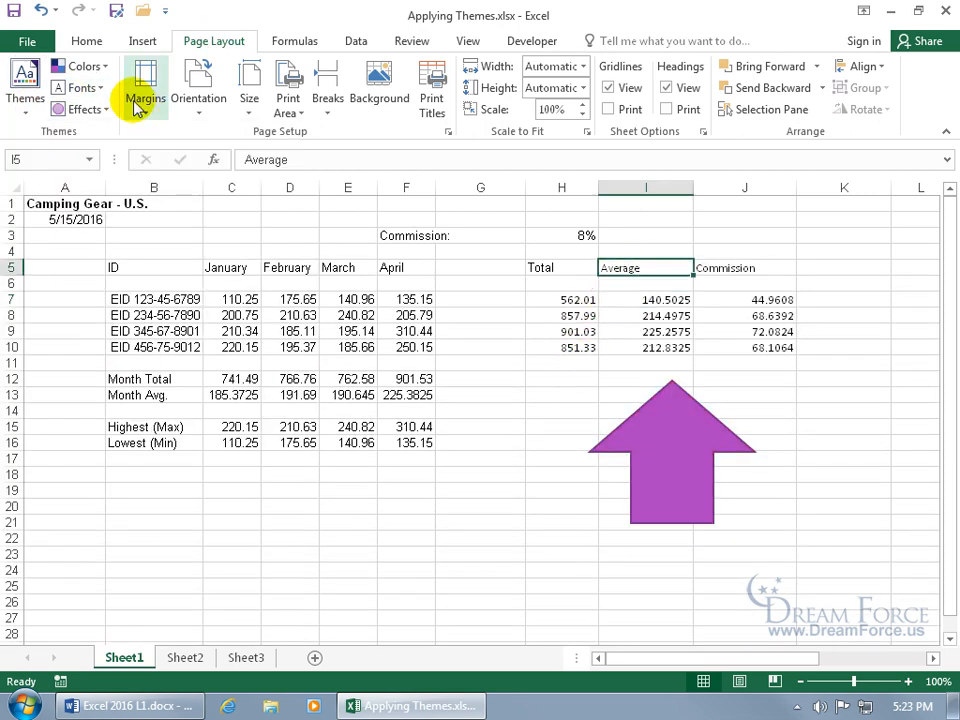
pyautogui.click(84, 41)
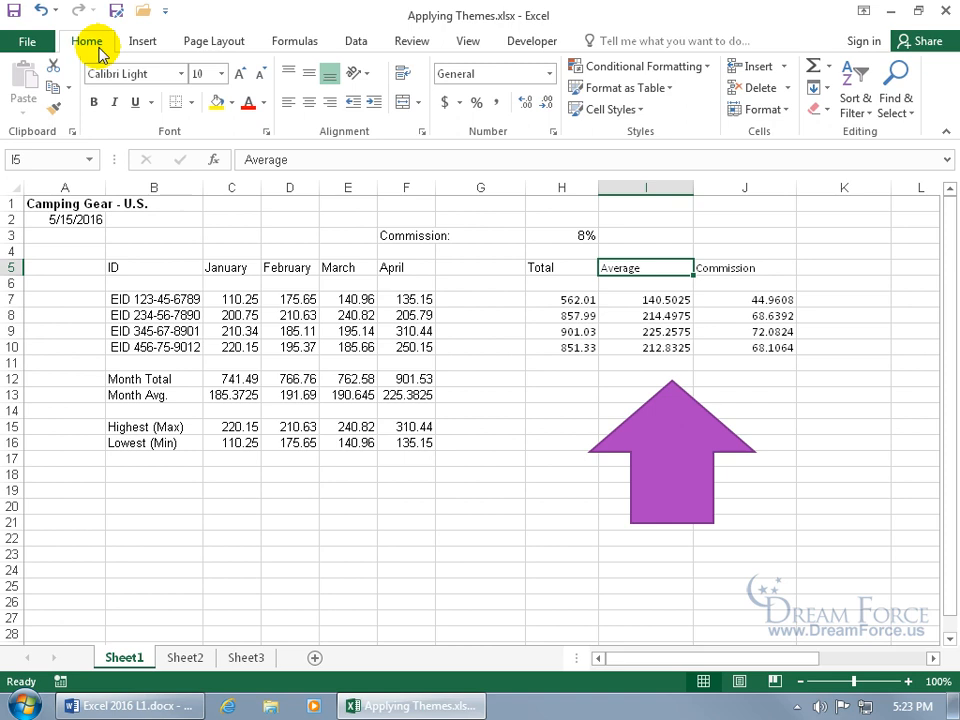
pyautogui.click(652, 300)
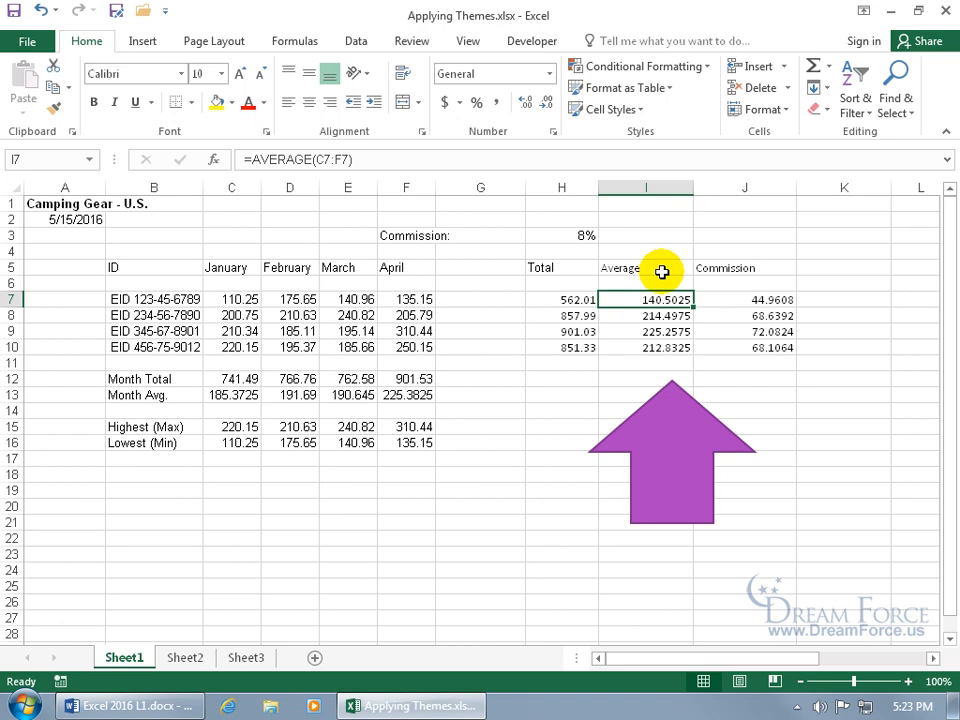
# Examine the available theme font sets, color sets, effects and built-in themes, including their customize and save options, without applying any.
pyautogui.click(222, 41)
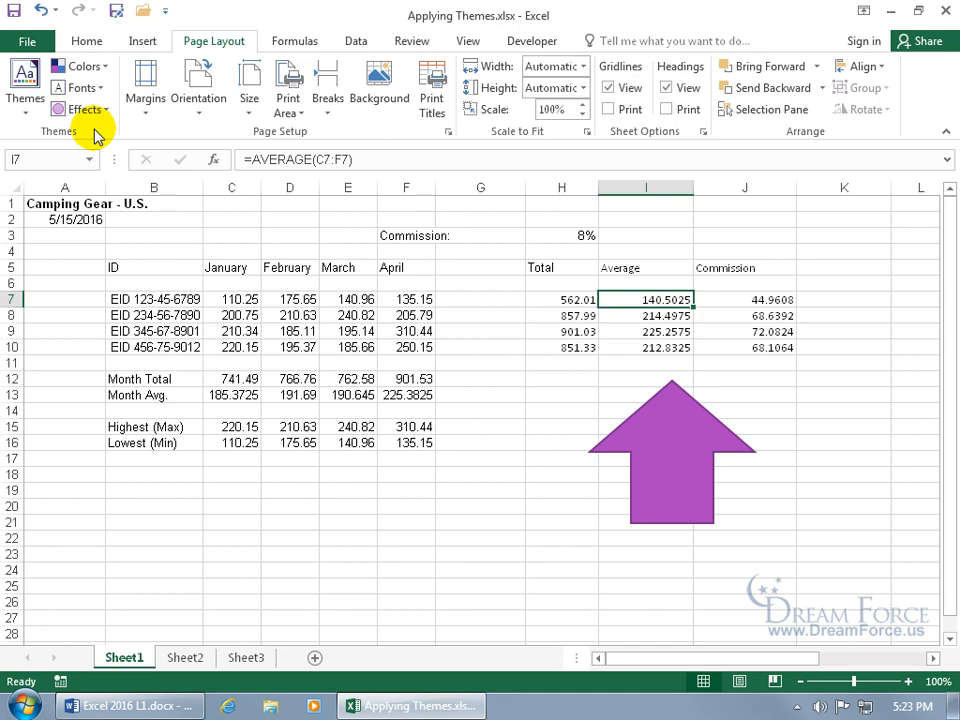
pyautogui.click(102, 90)
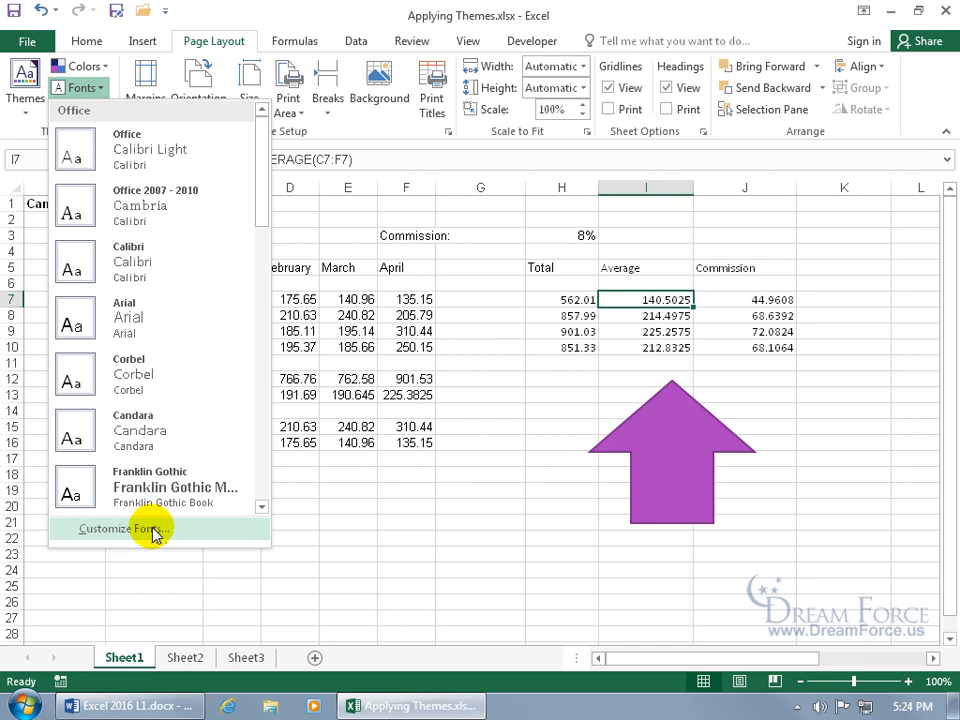
pyautogui.click(403, 292)
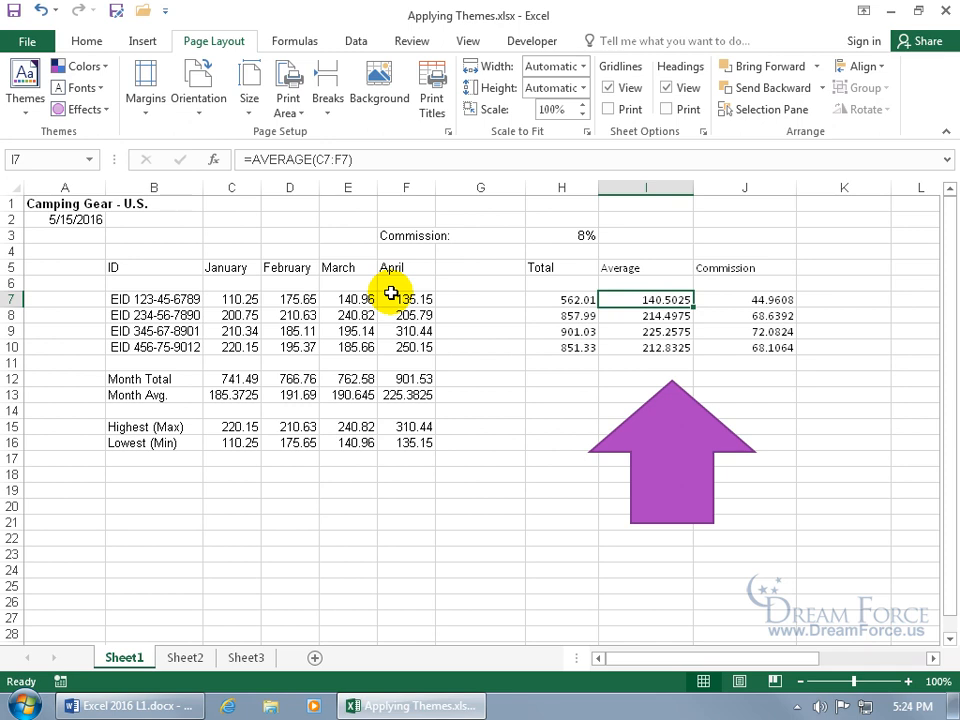
pyautogui.click(99, 68)
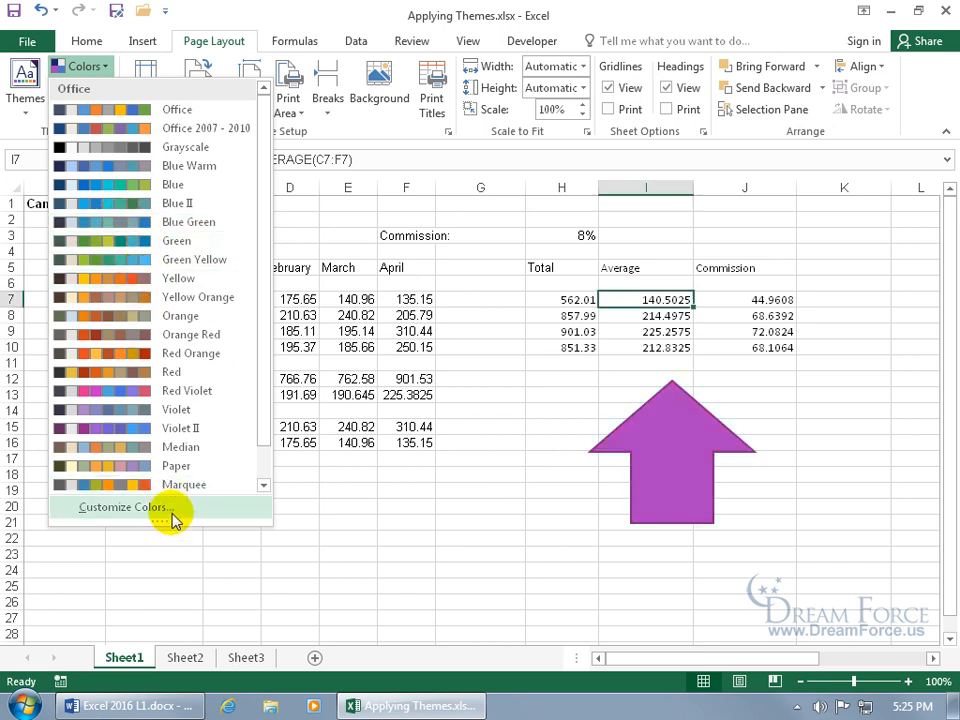
pyautogui.click(22, 126)
pyautogui.click(85, 110)
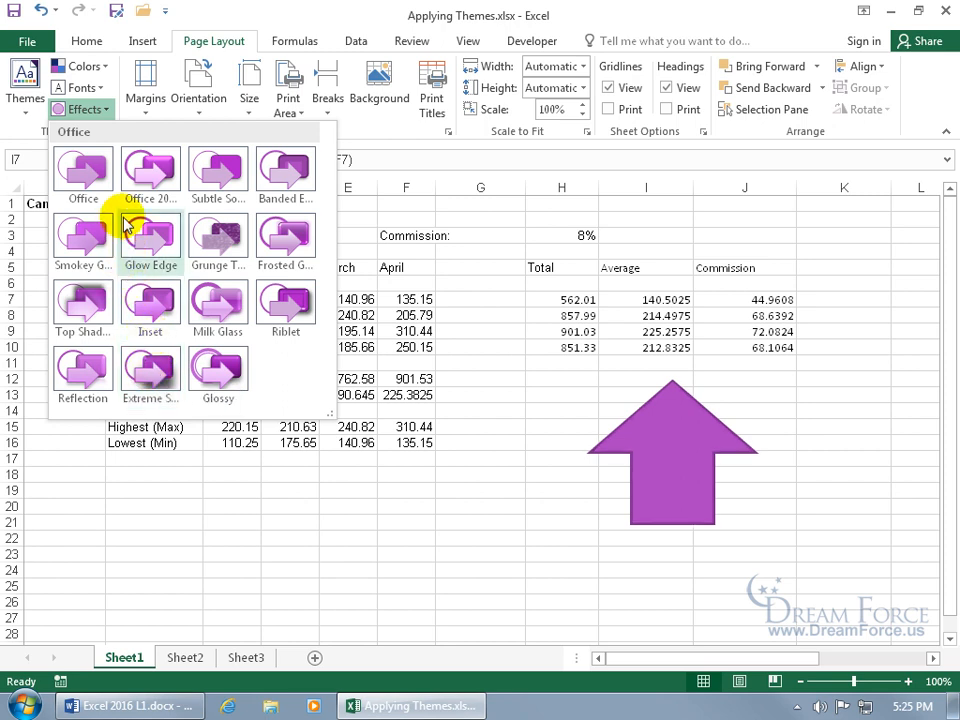
pyautogui.click(22, 126)
pyautogui.click(26, 116)
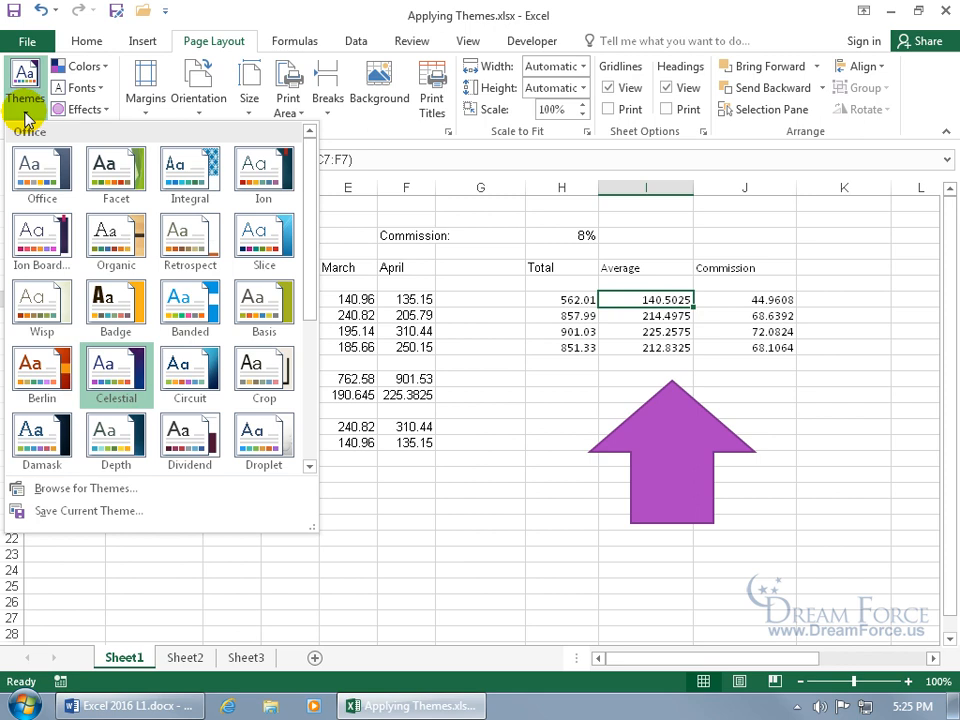
pyautogui.click(345, 158)
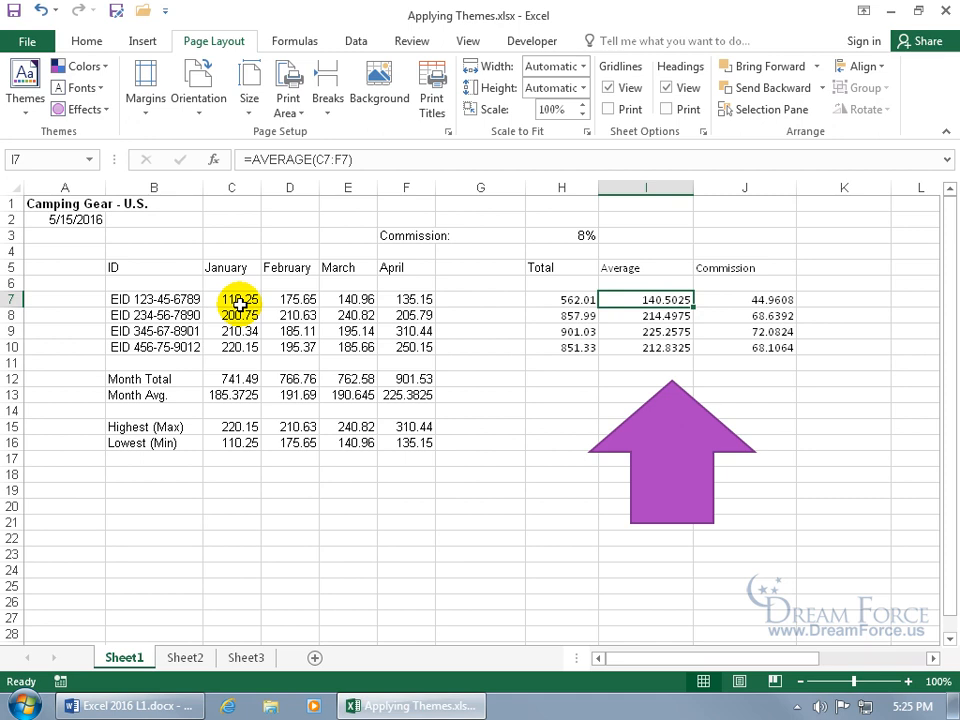
# Look at the heading and body theme fonts offered for the average in I7, leaving its font as it is.
pyautogui.click(86, 41)
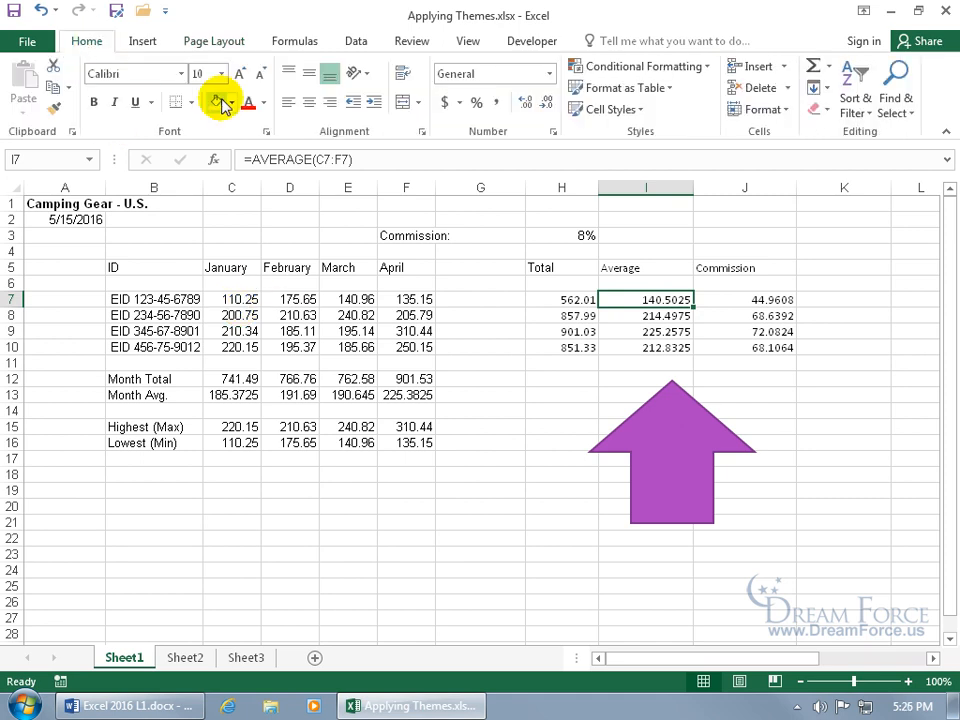
pyautogui.click(182, 74)
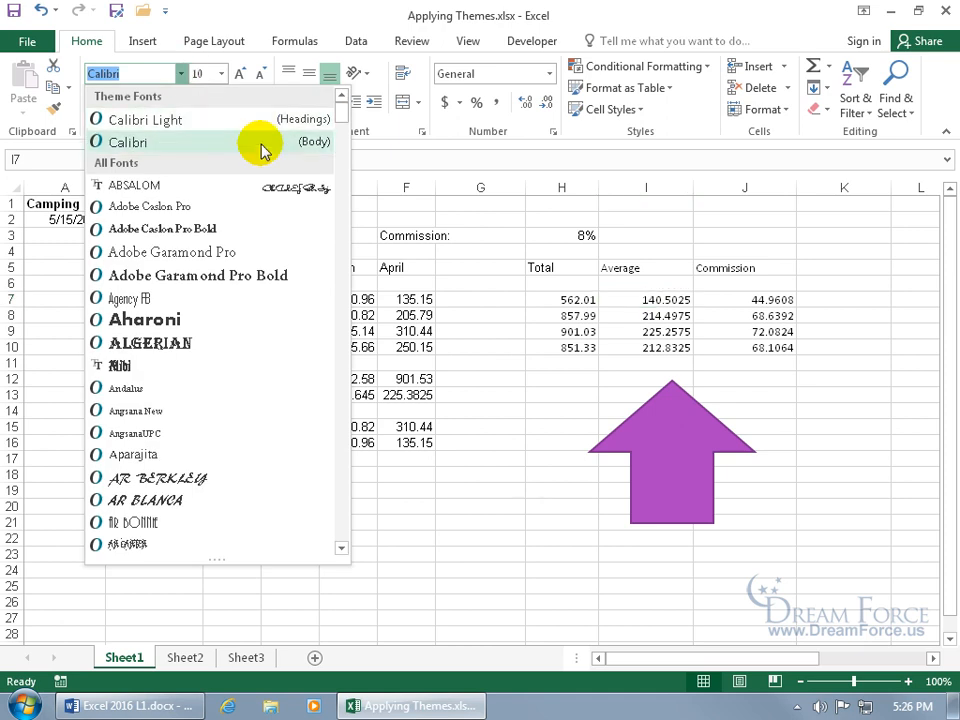
pyautogui.click(222, 42)
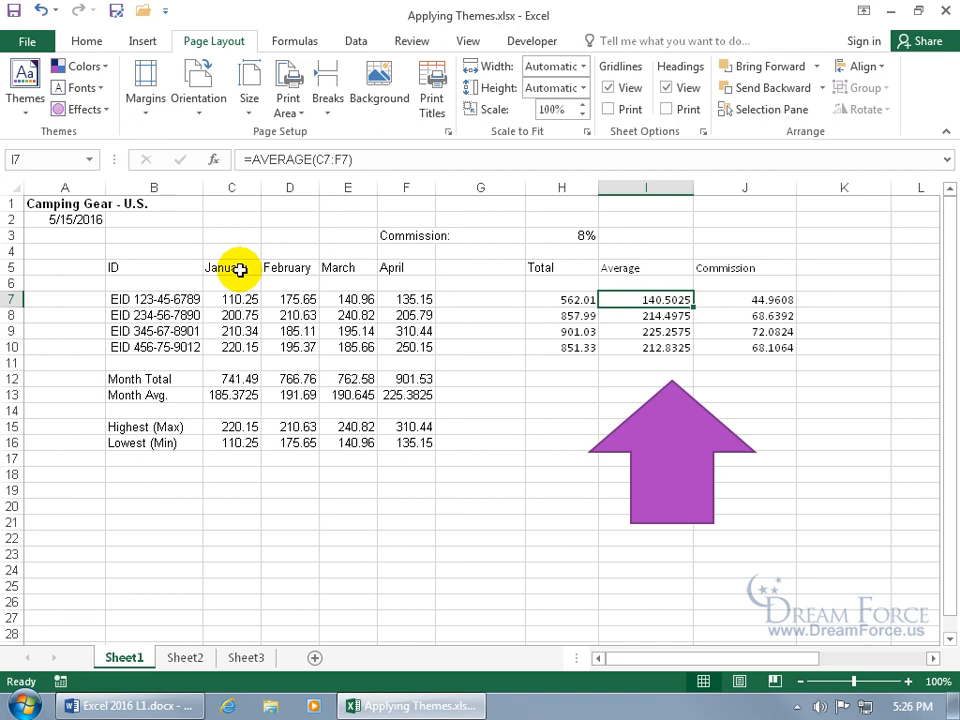
# Choose Body Font as the default font for new workbooks in the Excel options.
pyautogui.click(29, 42)
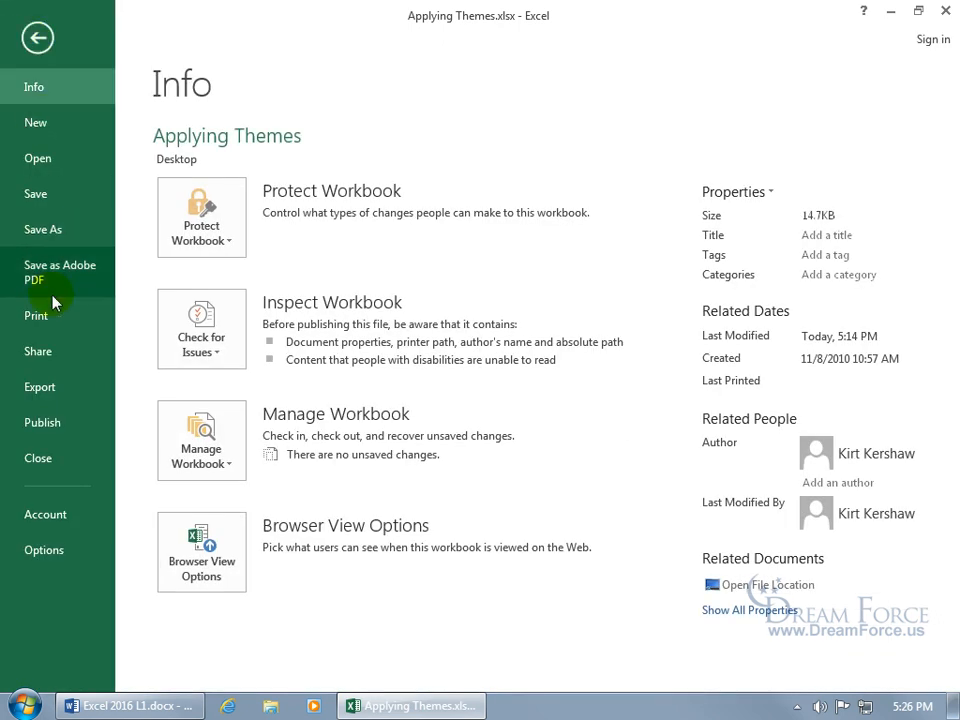
pyautogui.click(44, 551)
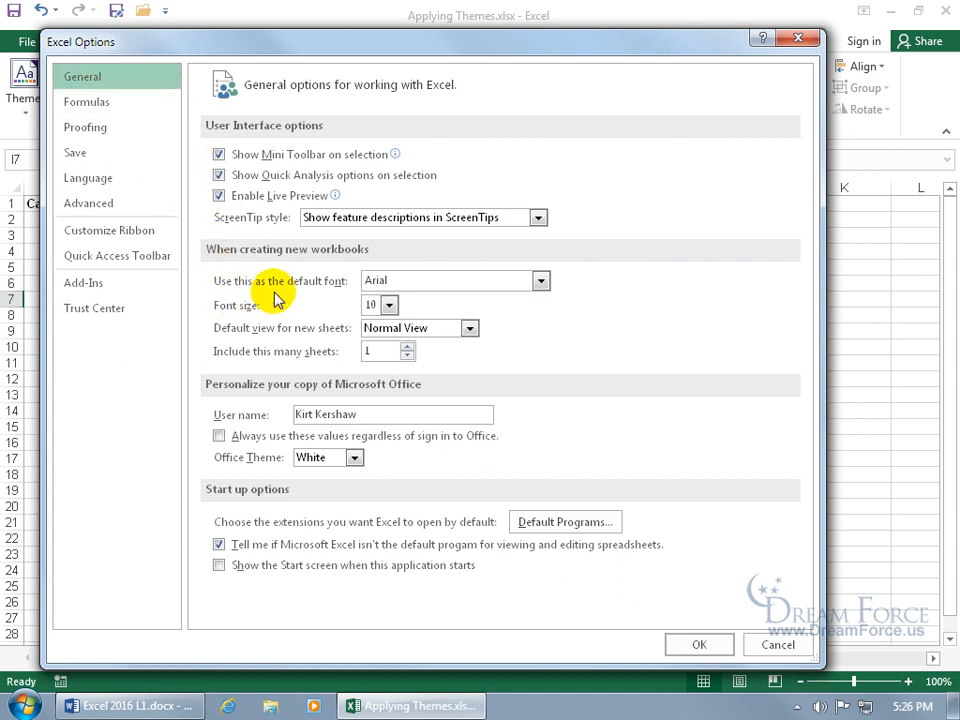
pyautogui.click(541, 281)
pyautogui.moveTo(546, 323); pyautogui.dragTo(547, 303)
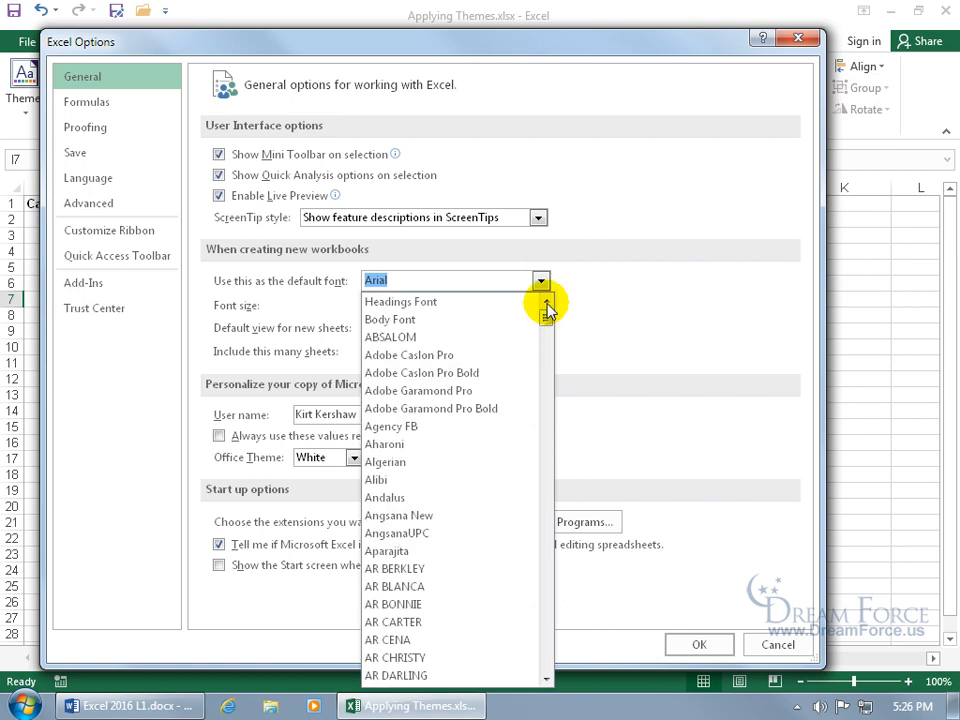
pyautogui.click(497, 319)
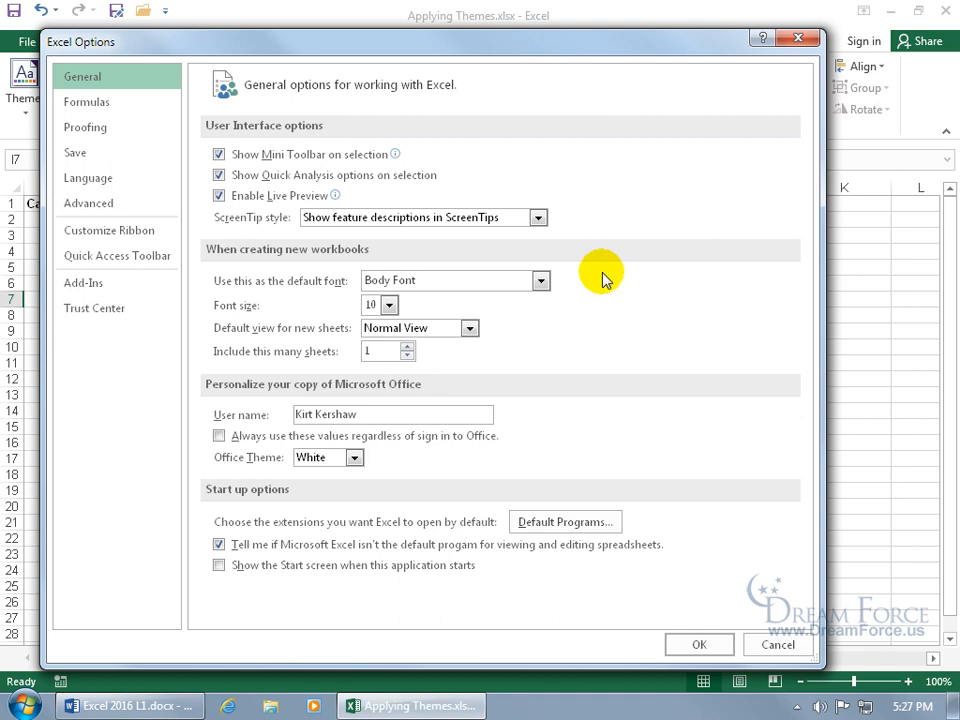
# Set the default font for new workbooks to Arial.
pyautogui.click(541, 282)
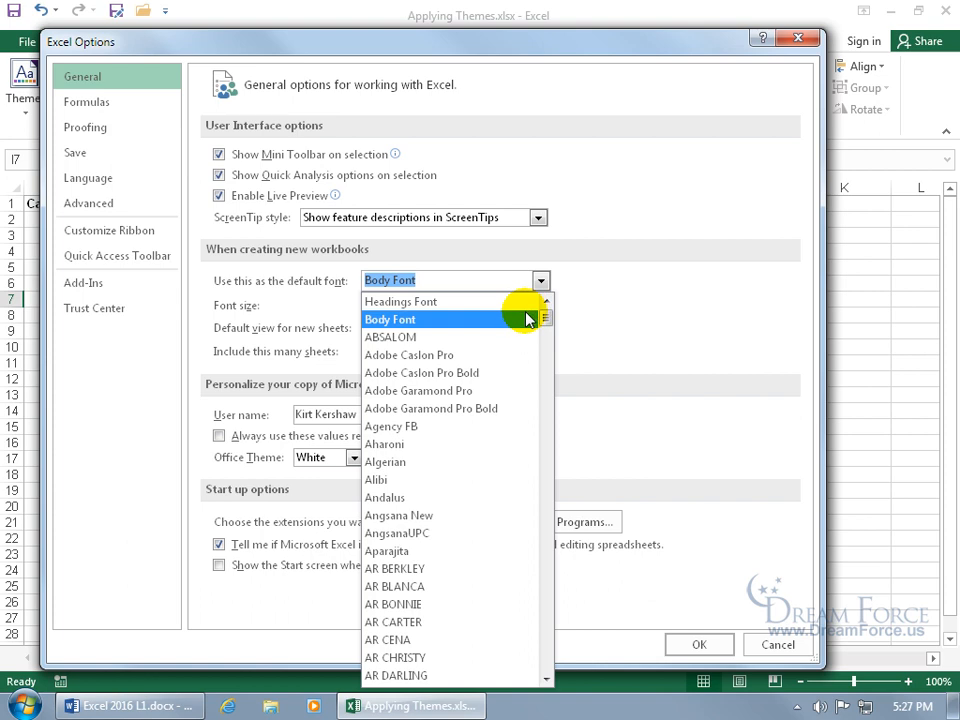
pyautogui.click(451, 281)
pyautogui.write('ari')
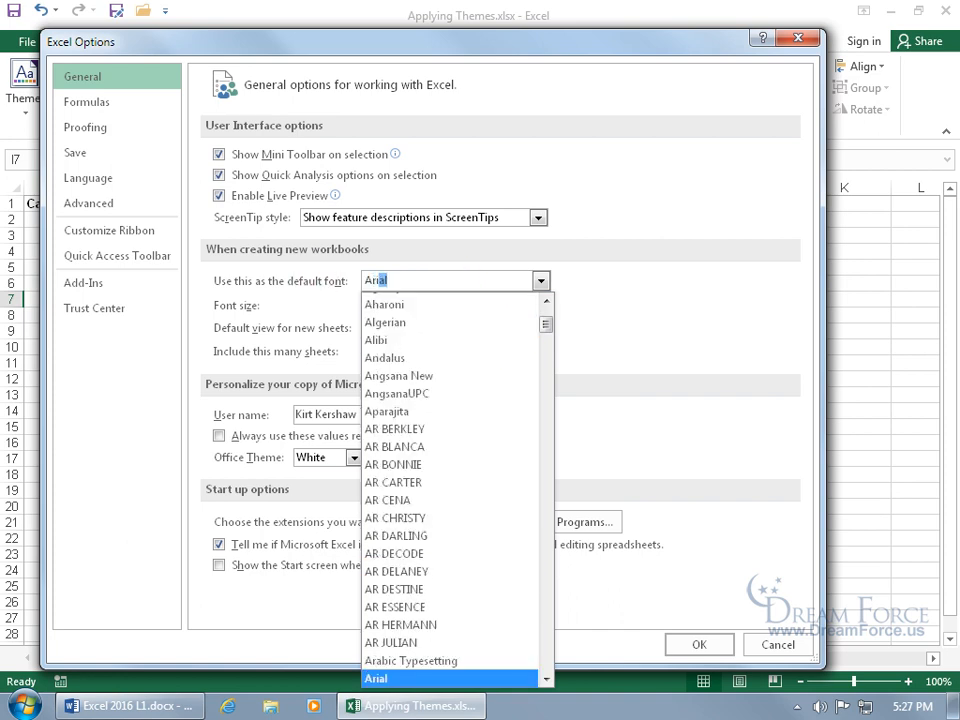
pyautogui.click(376, 678)
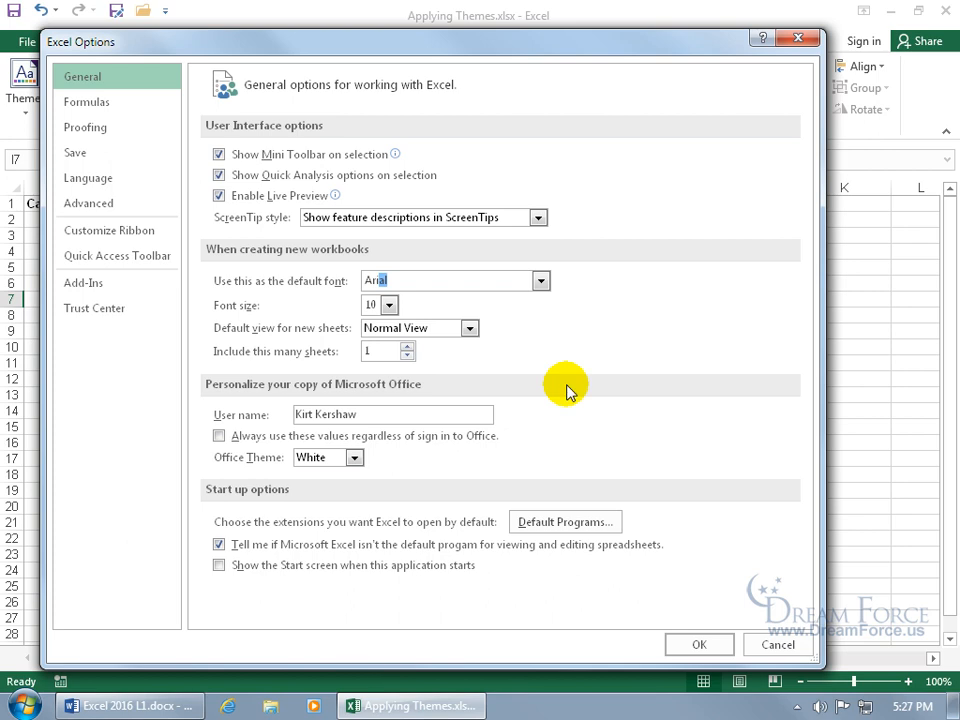
# Discard the Excel options changes and preview the Facet theme on the worksheet without applying it.
pyautogui.click(760, 645)
pyautogui.click(77, 273)
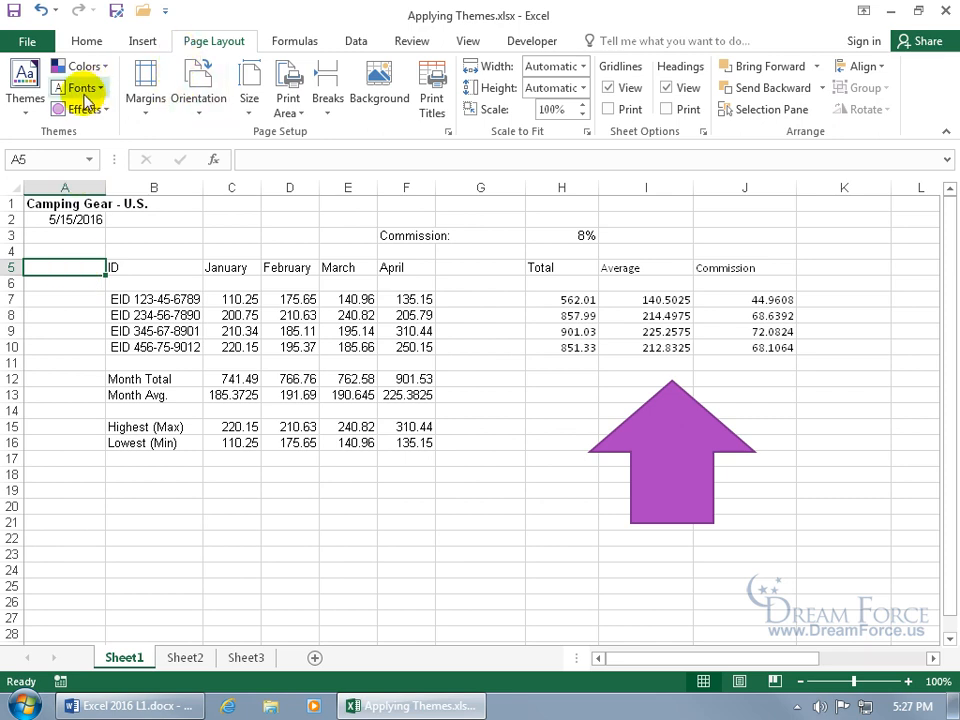
pyautogui.click(24, 95)
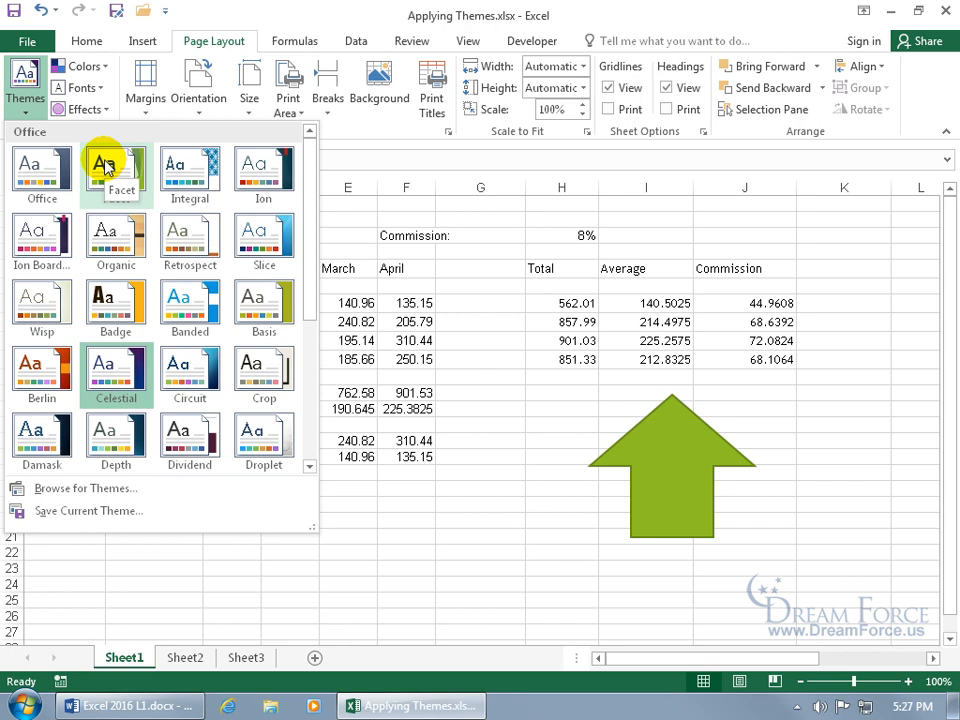
pyautogui.click(566, 285)
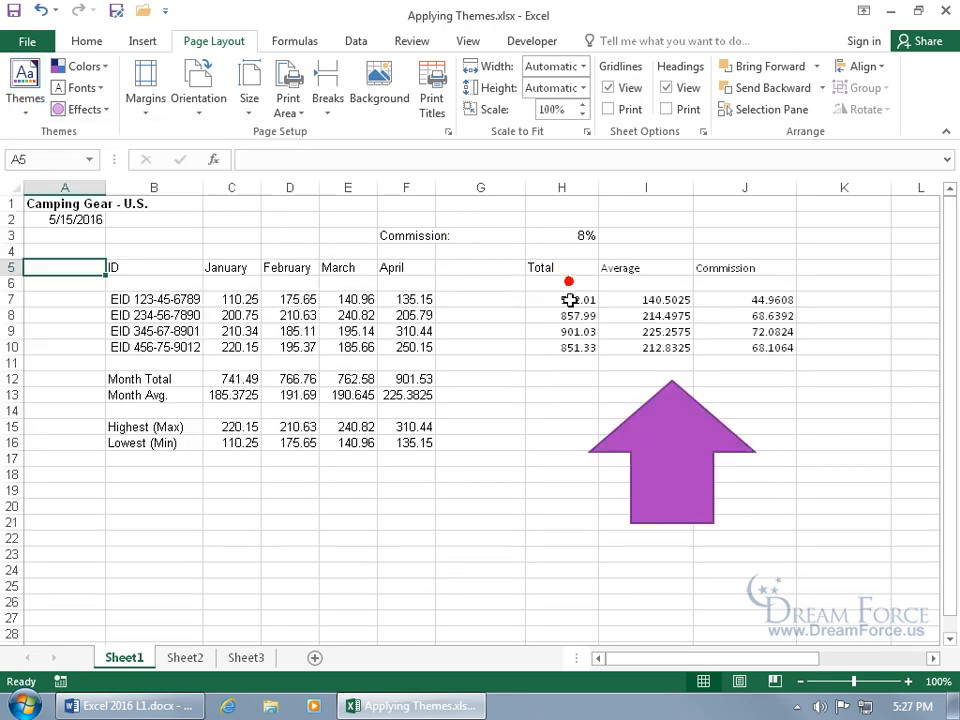
# Set the totals, averages and commissions in H7:J10 to the body theme font, Calibri.
pyautogui.moveTo(568, 297); pyautogui.dragTo(776, 356)
pyautogui.click(86, 40)
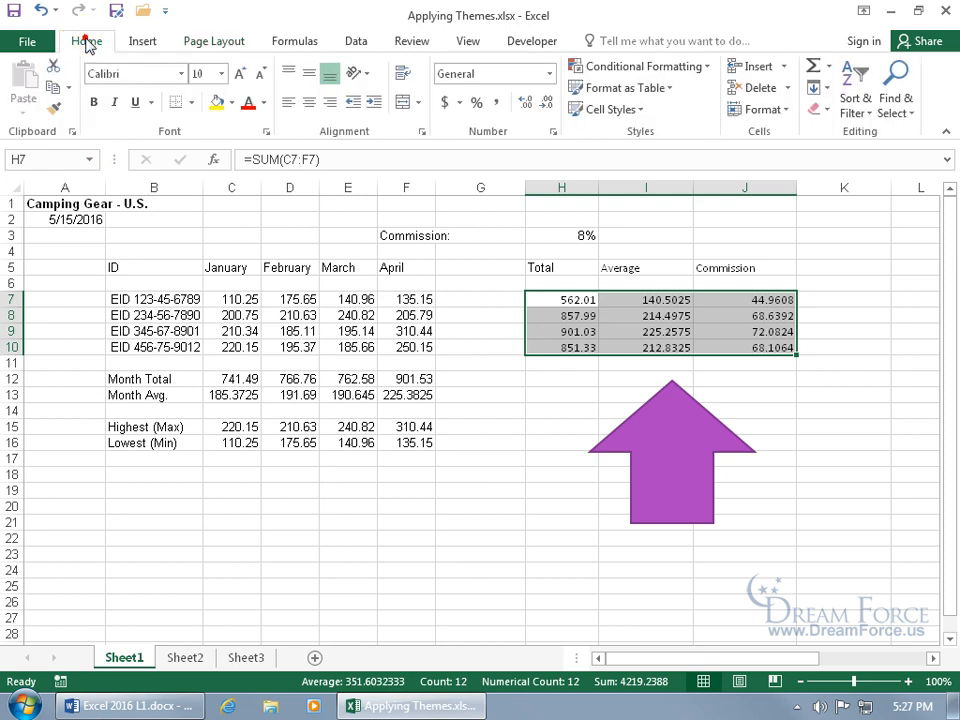
pyautogui.click(183, 73)
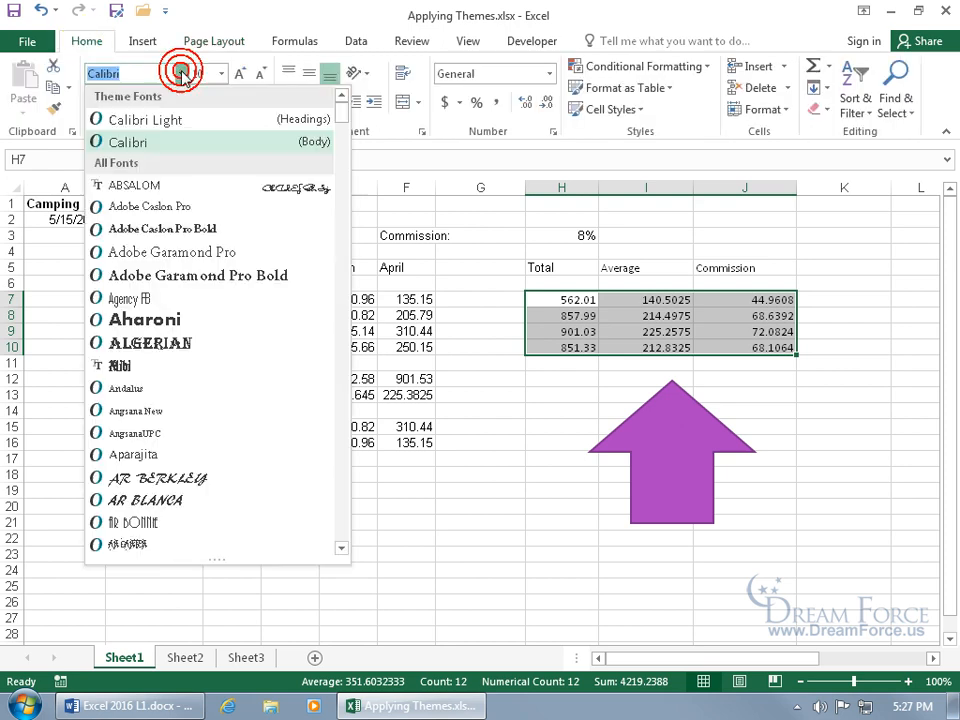
pyautogui.click(155, 145)
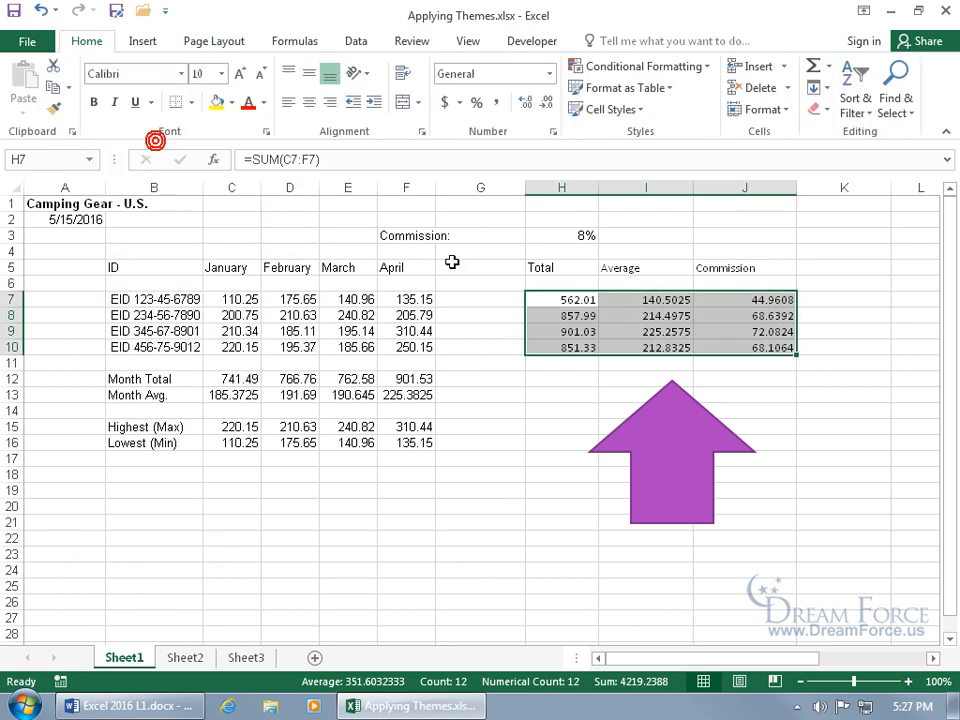
# Set the Total, Average and Commission headings in H5:J5 to the headings theme font, Calibri Light.
pyautogui.moveTo(553, 266); pyautogui.dragTo(741, 270)
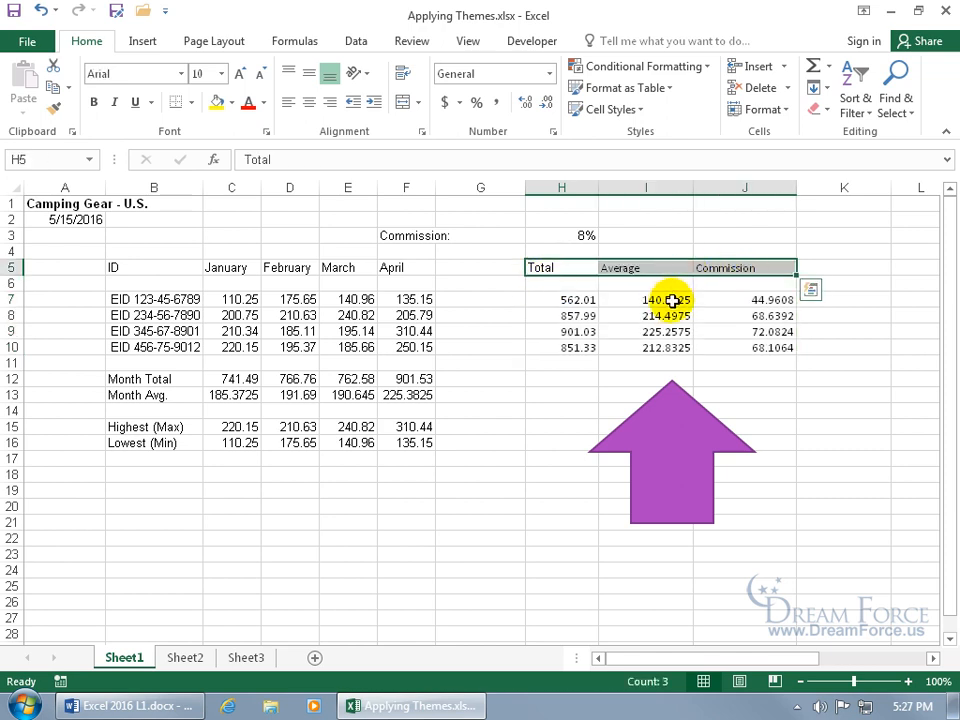
pyautogui.click(183, 76)
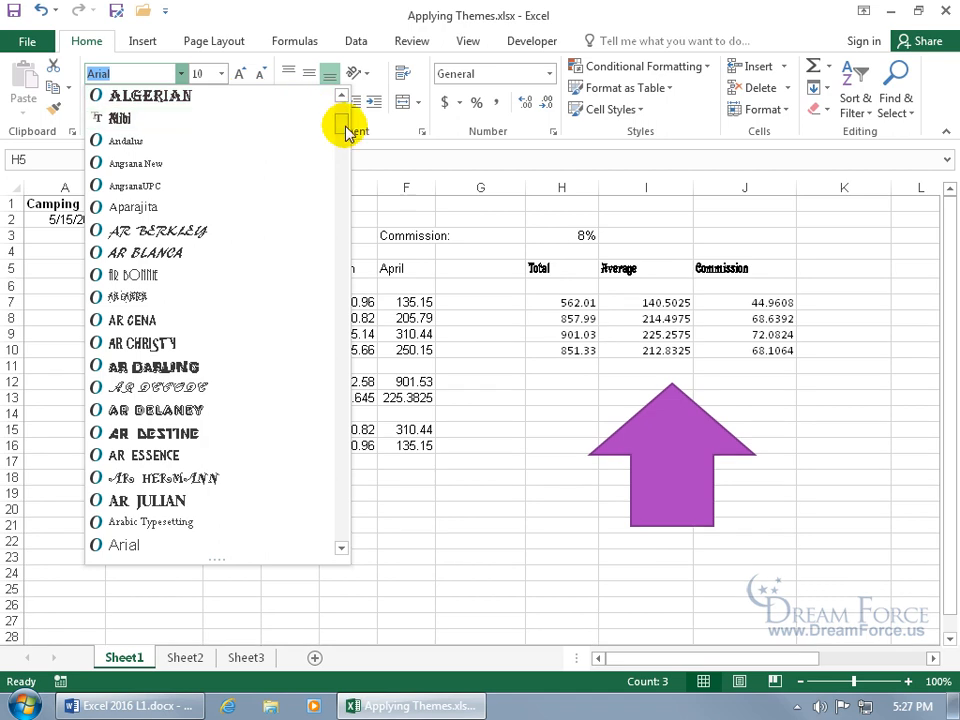
pyautogui.moveTo(341, 124); pyautogui.dragTo(343, 108)
pyautogui.click(307, 129)
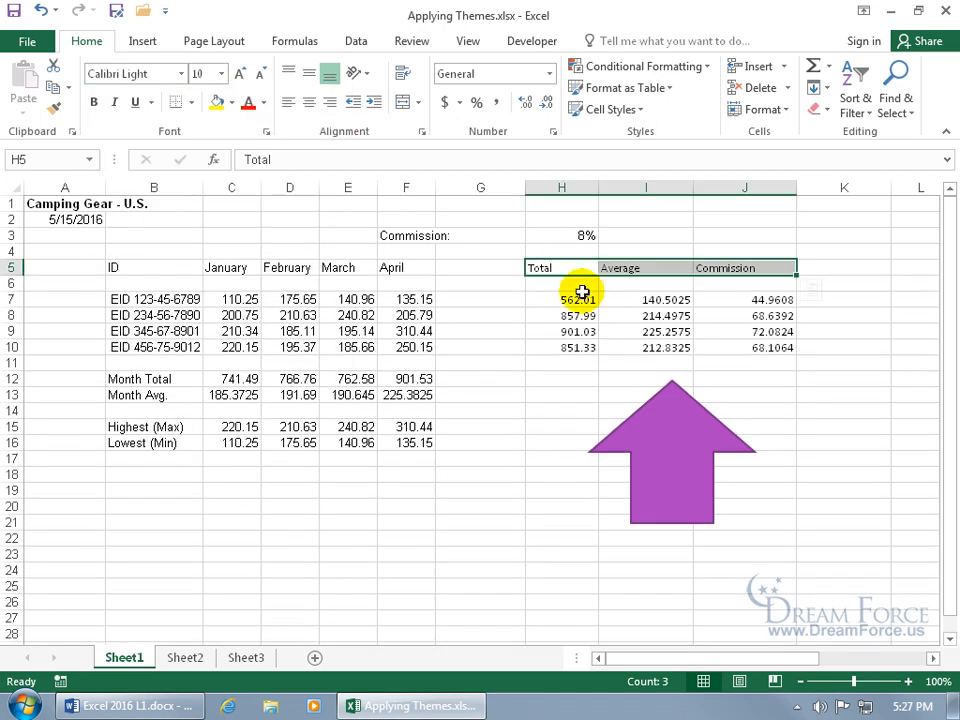
# Apply the Century Gothic-Palatino Linotype theme font set to the workbook.
pyautogui.click(210, 40)
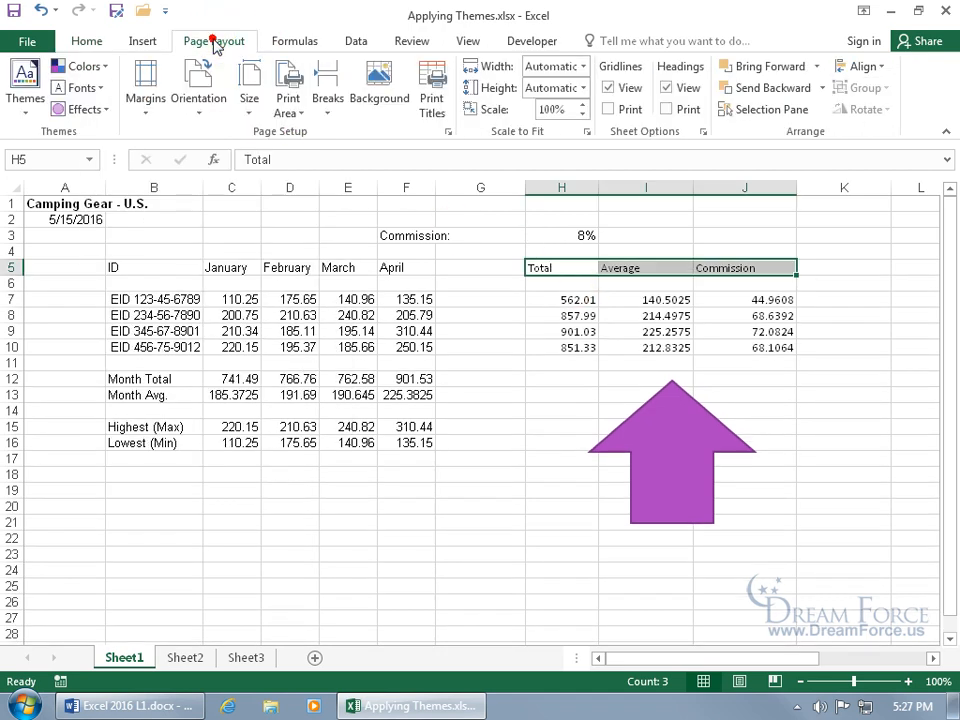
pyautogui.click(85, 90)
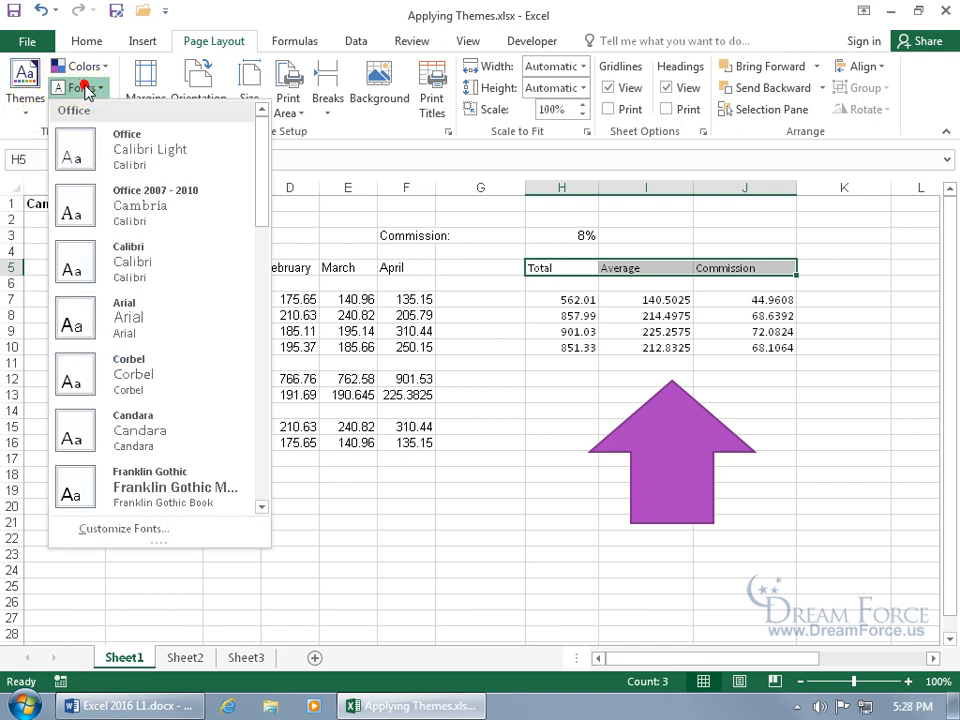
pyautogui.moveTo(260, 196); pyautogui.dragTo(261, 381)
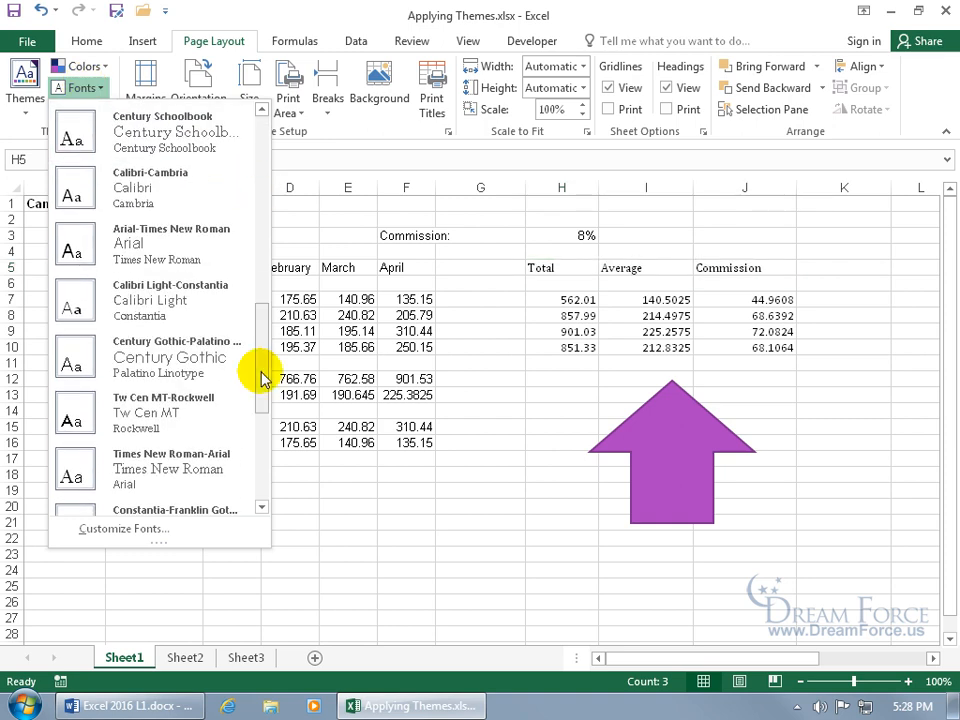
pyautogui.click(182, 360)
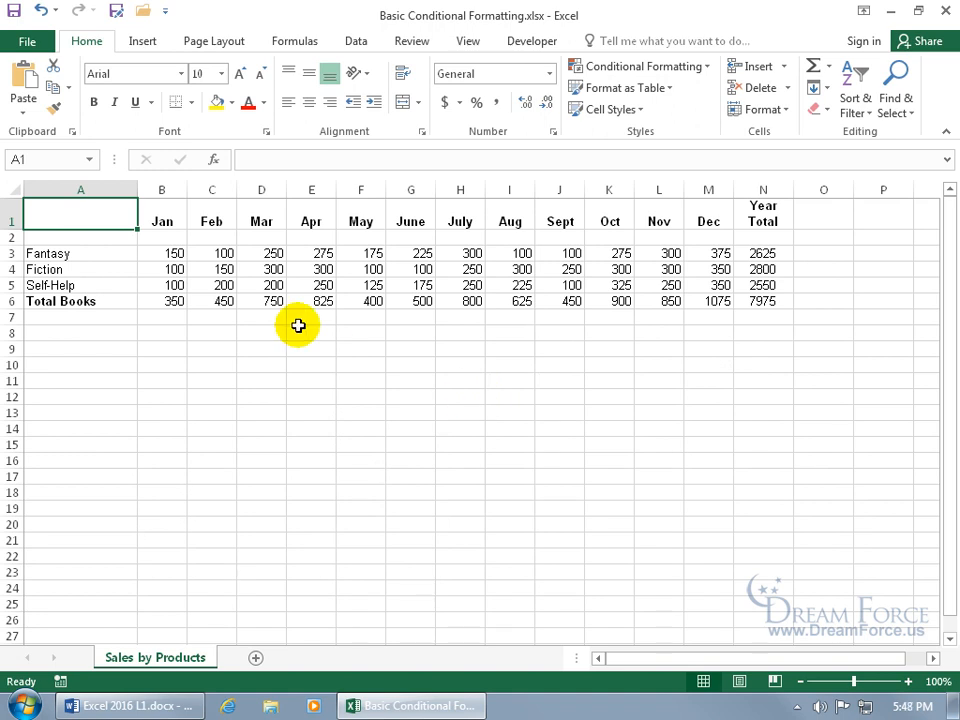
# Start a Greater Than highlight rule for the monthly sales in B3:M5 with 250 as the threshold.
pyautogui.moveTo(176, 257); pyautogui.dragTo(703, 283)
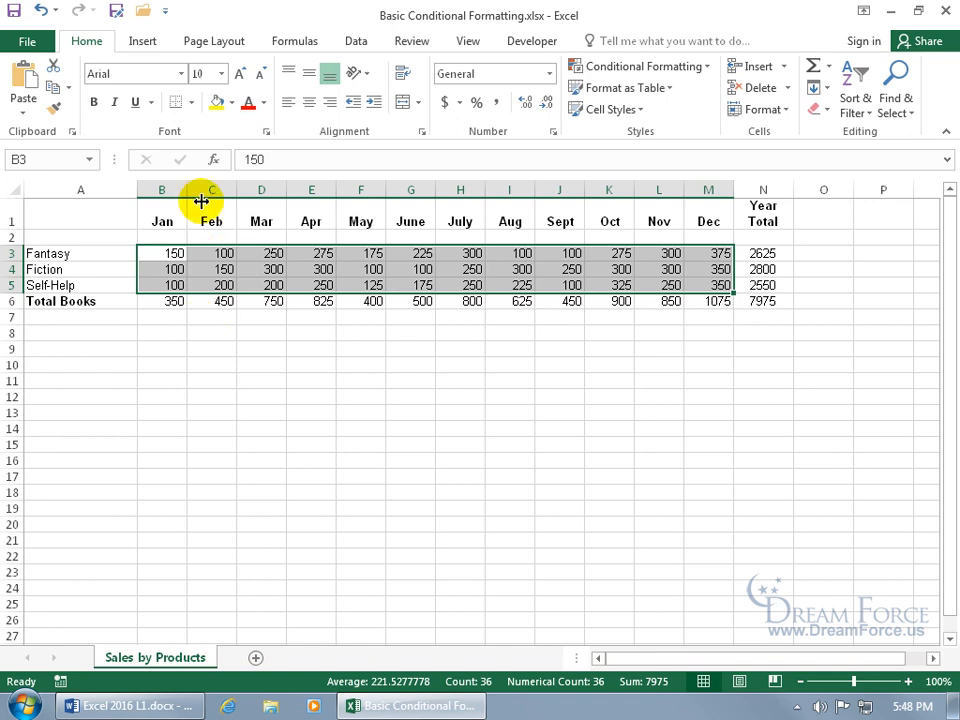
pyautogui.click(699, 70)
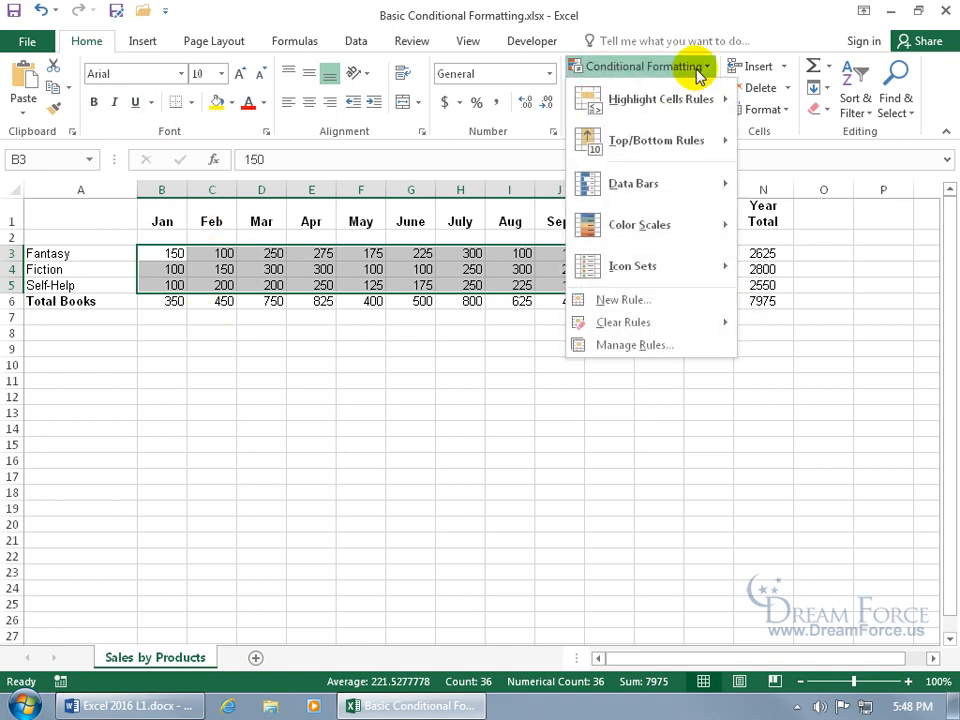
pyautogui.moveTo(688, 104)
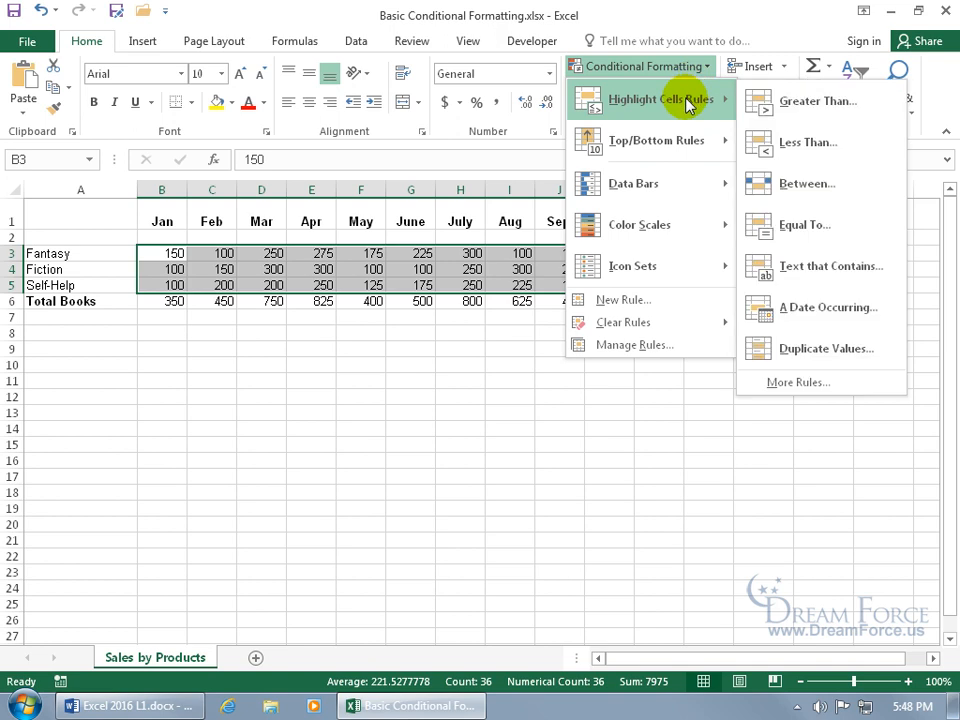
pyautogui.click(768, 103)
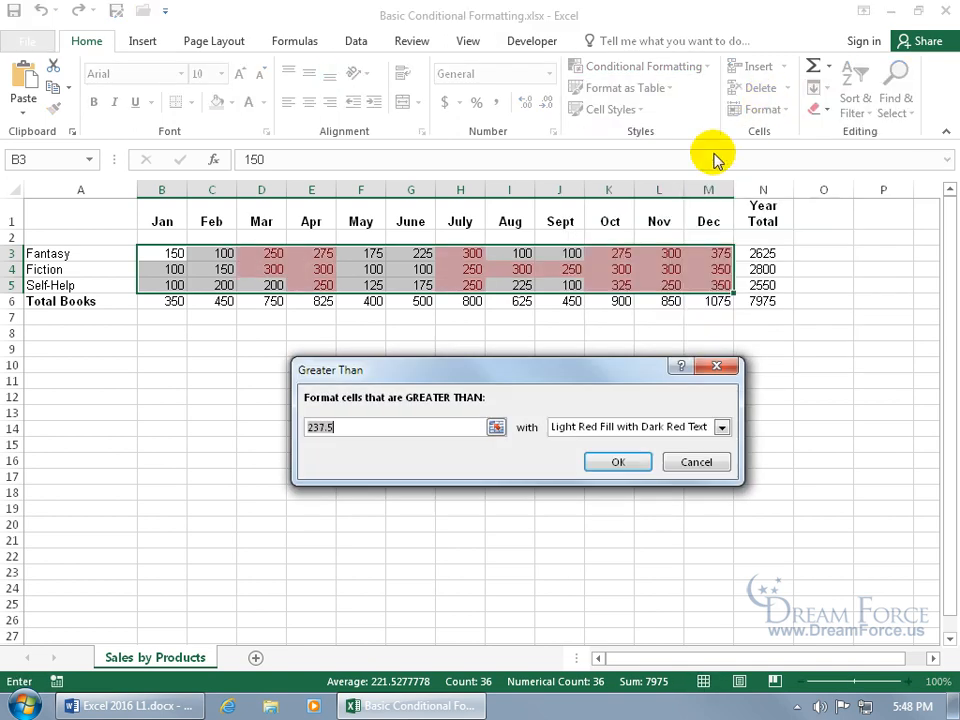
pyautogui.moveTo(362, 424); pyautogui.dragTo(281, 424)
pyautogui.write('250')
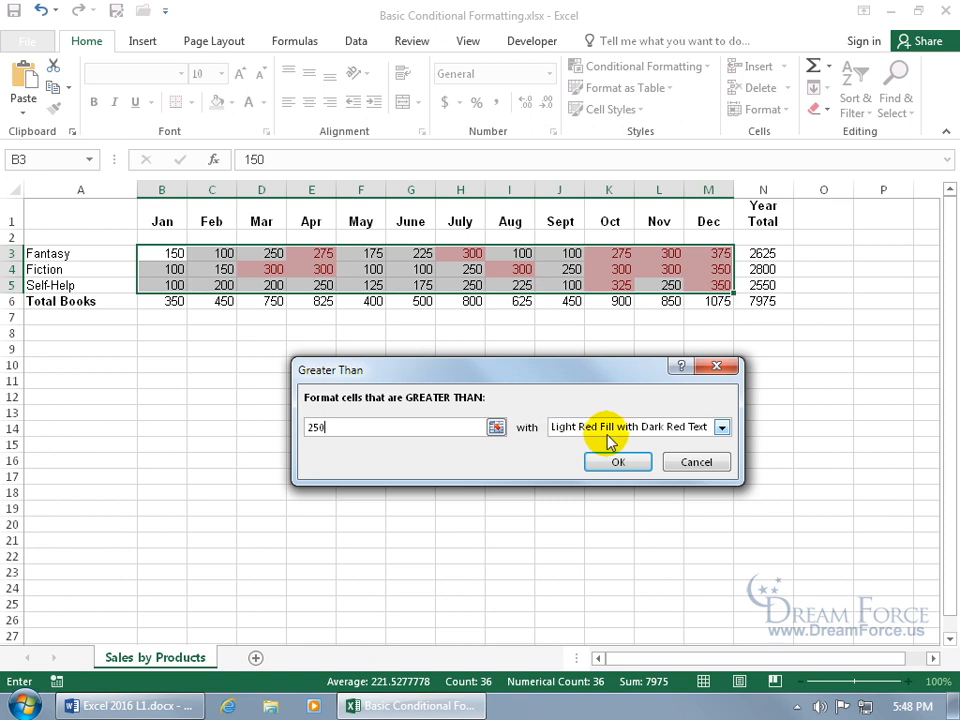
# Look at the custom font and fill formats available for the Greater Than rule, without choosing any.
pyautogui.click(722, 427)
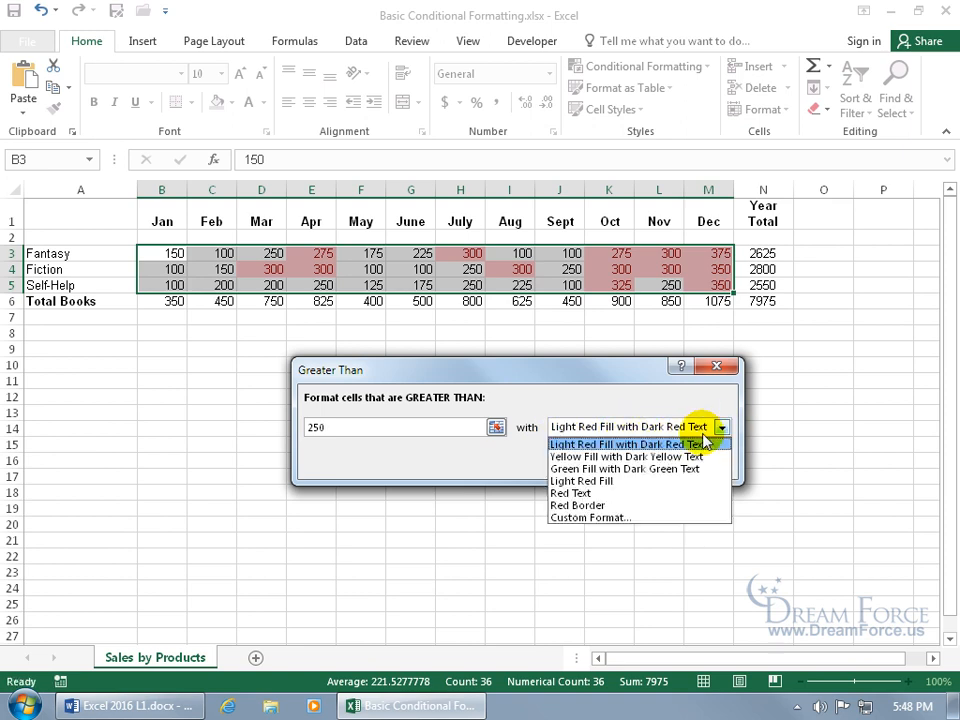
pyautogui.click(620, 518)
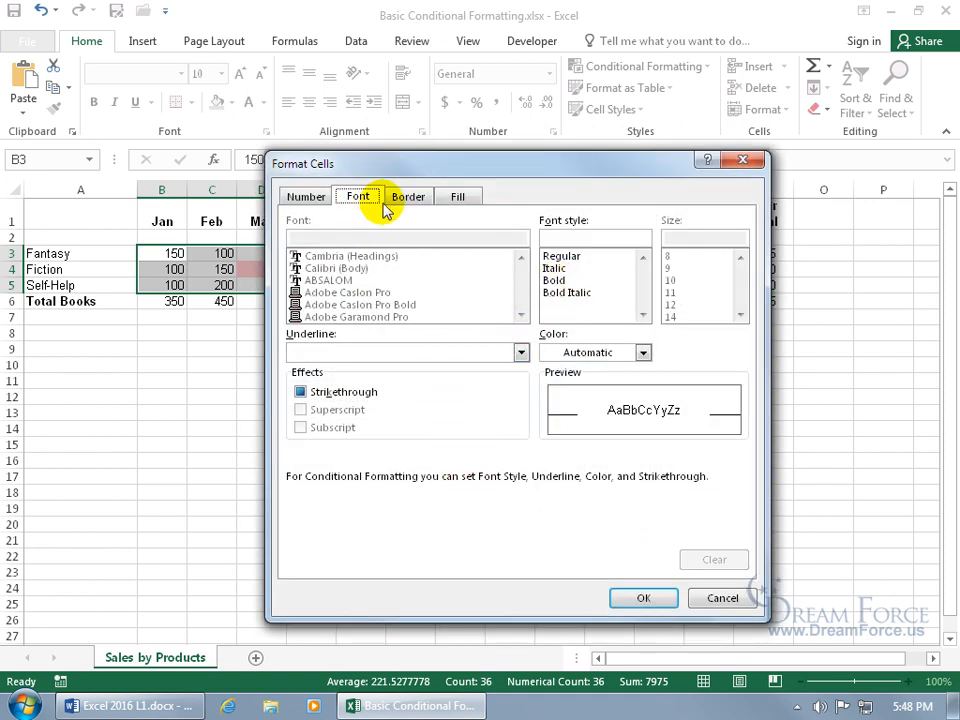
pyautogui.click(459, 197)
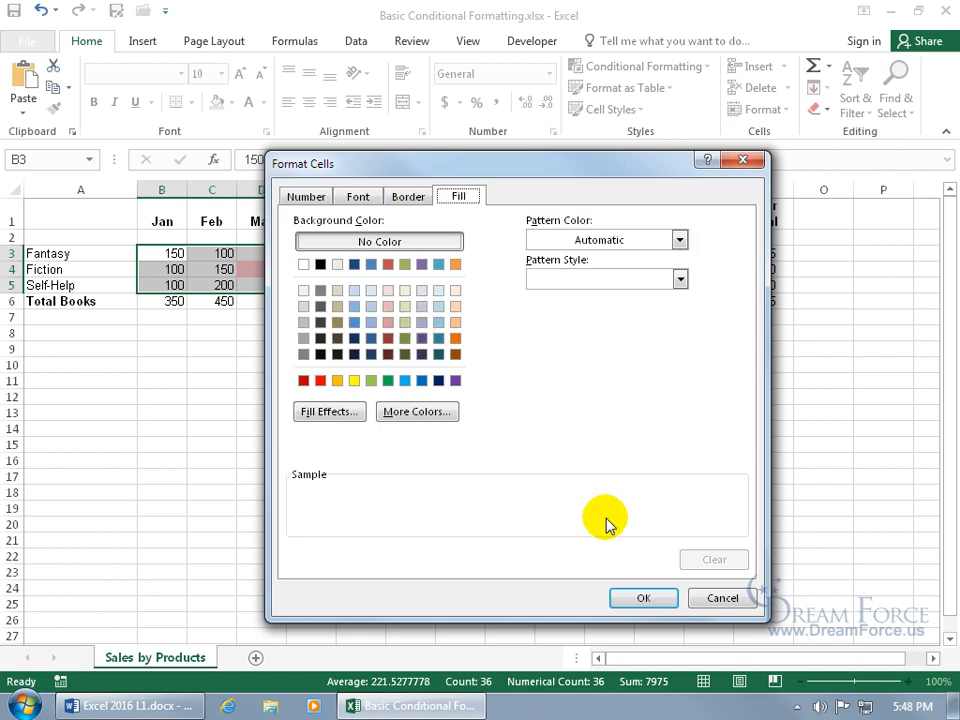
pyautogui.click(722, 598)
# Format the values above the threshold with Green Fill with Dark Green Text and apply the rule.
pyautogui.click(720, 428)
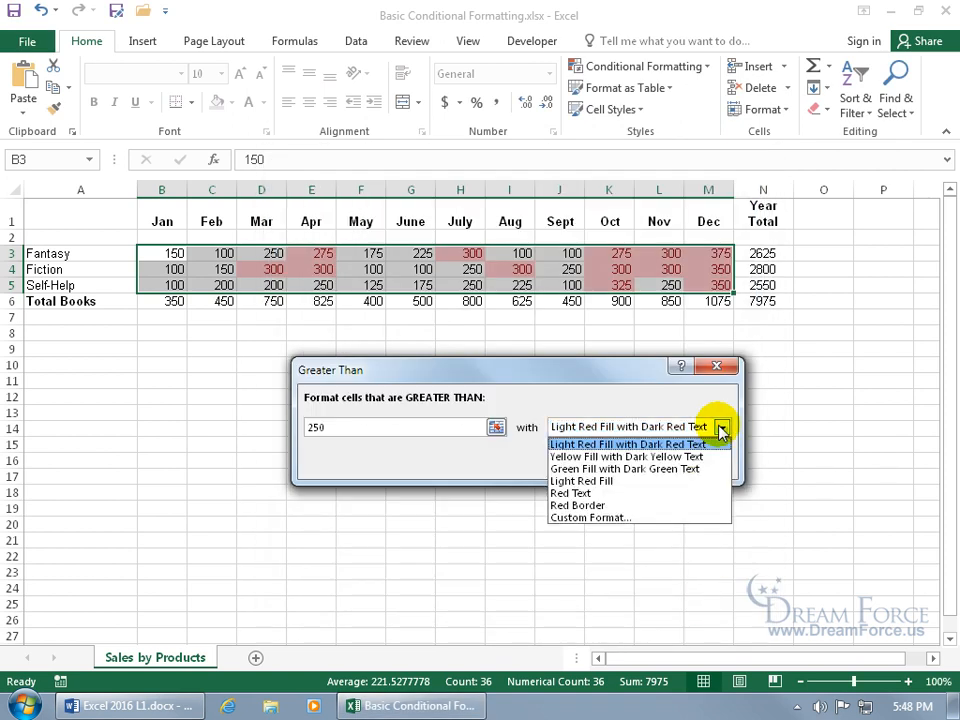
pyautogui.click(676, 470)
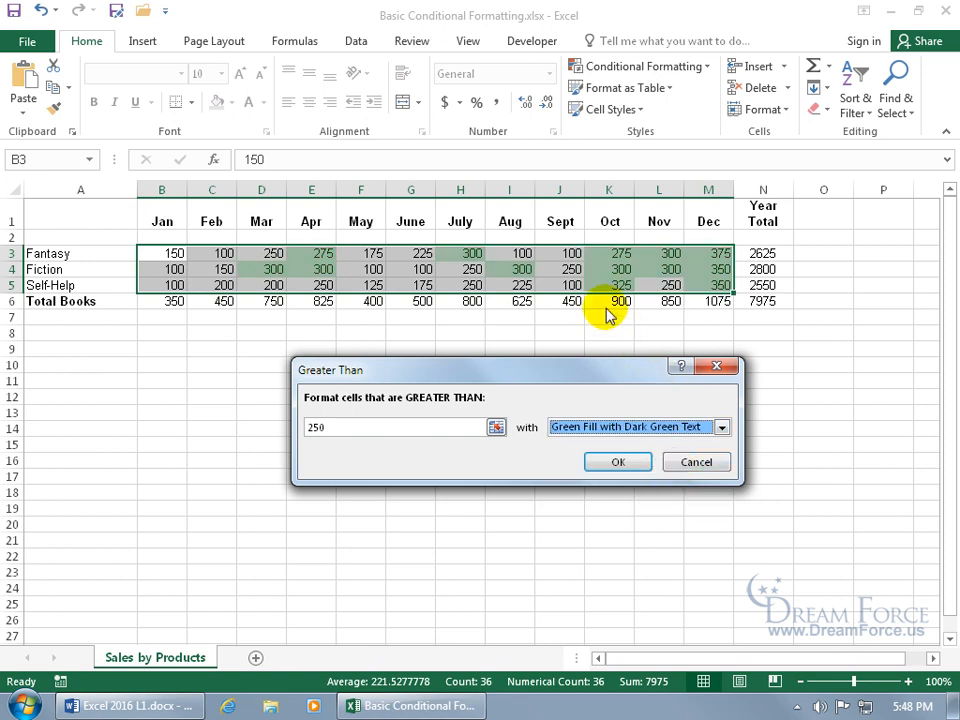
pyautogui.click(617, 462)
pyautogui.click(603, 385)
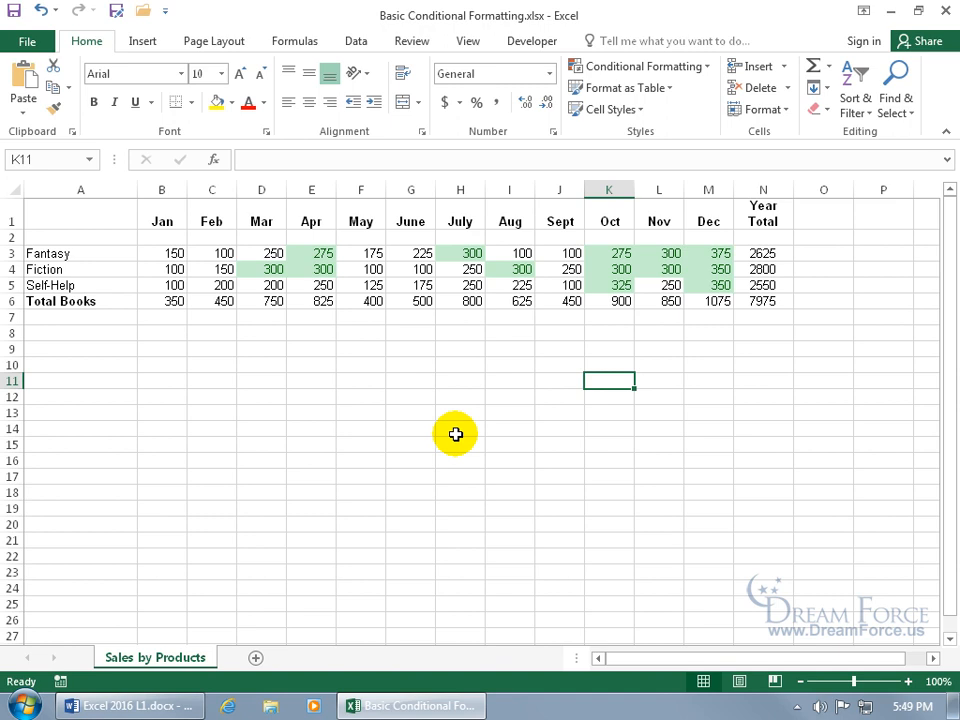
# Clear the conditional formatting rules from the entire sheet.
pyautogui.click(704, 67)
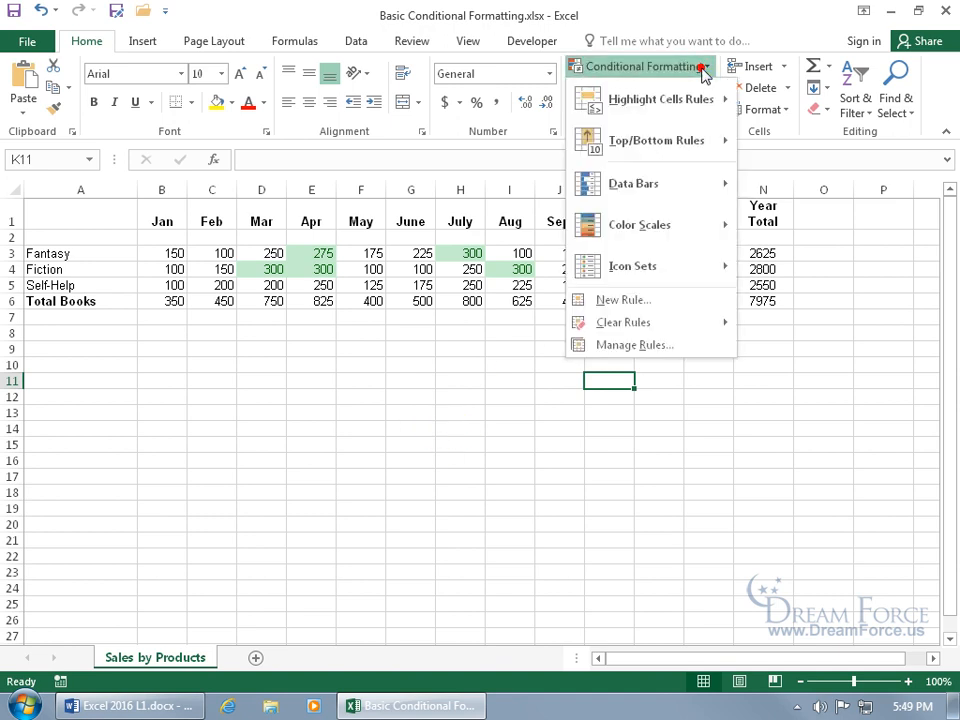
pyautogui.moveTo(649, 326)
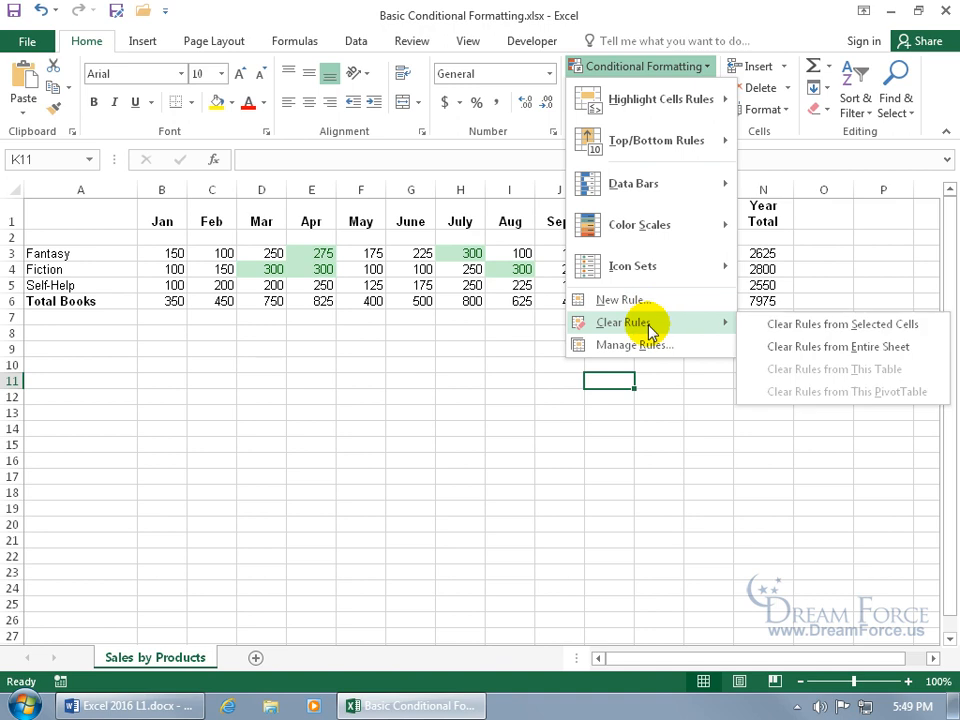
pyautogui.click(785, 348)
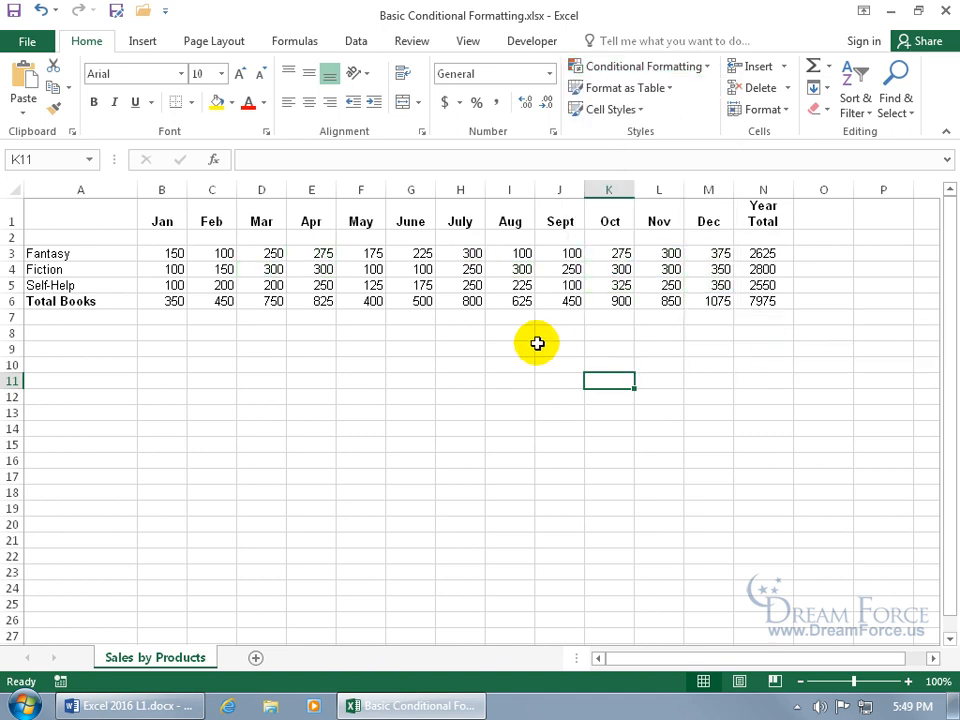
# Highlight the bottom 25% of the monthly sales in B3:M5 using Light Red Fill with Dark Red Text.
pyautogui.moveTo(163, 253); pyautogui.dragTo(699, 285)
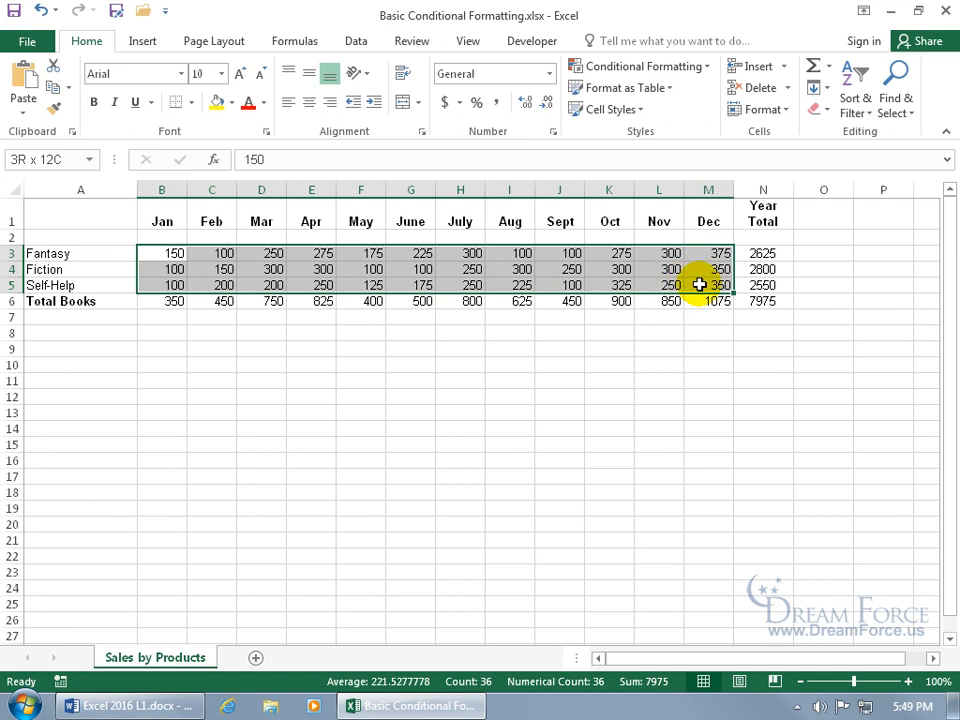
pyautogui.click(699, 68)
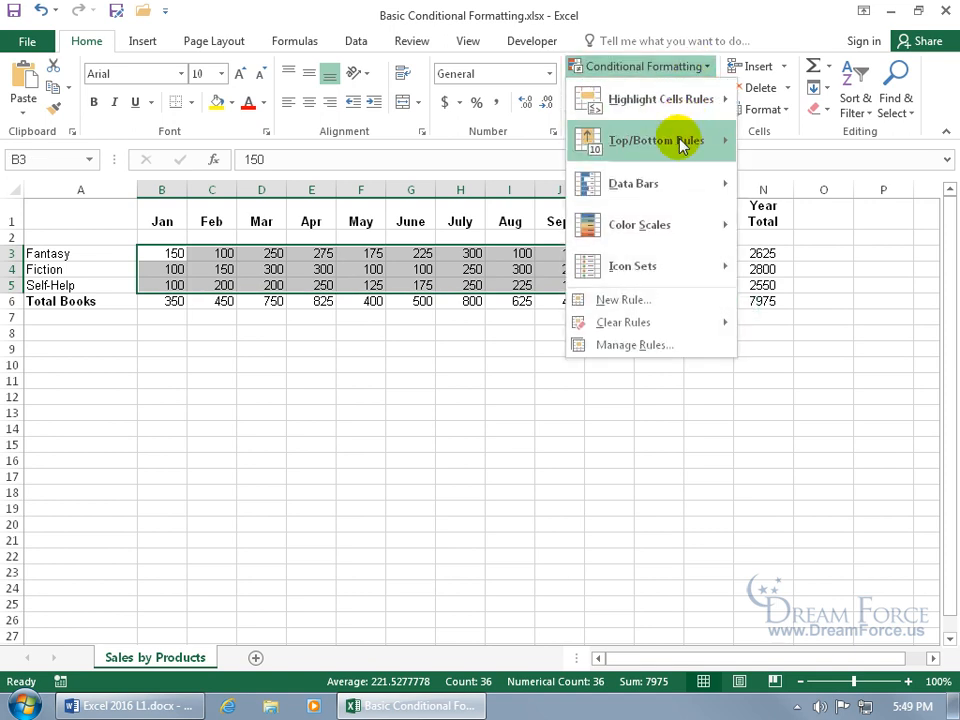
pyautogui.moveTo(683, 146)
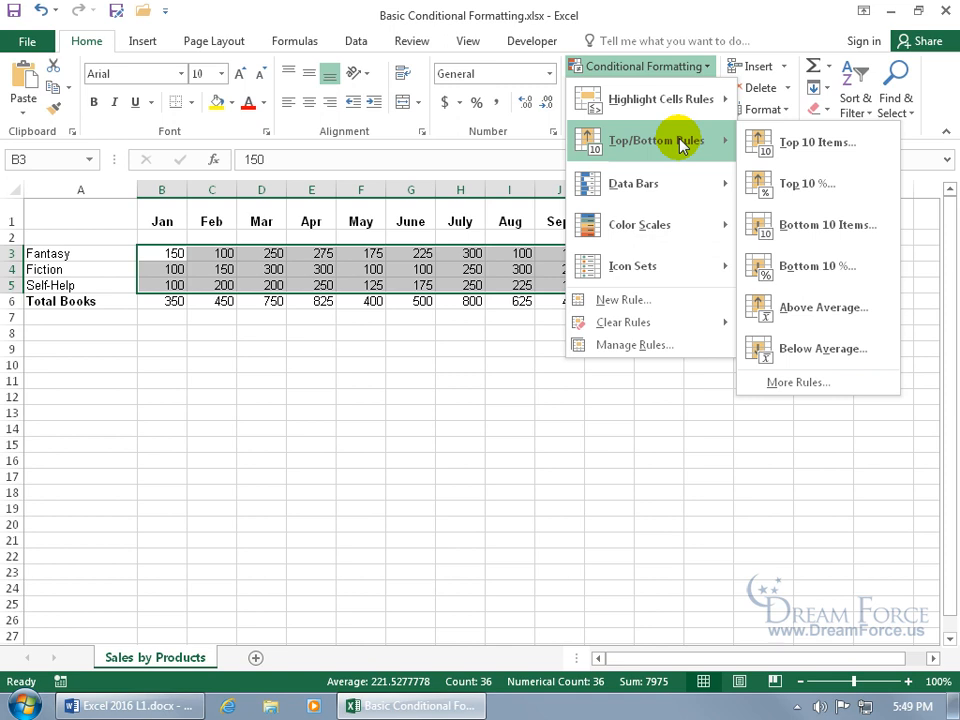
pyautogui.click(808, 268)
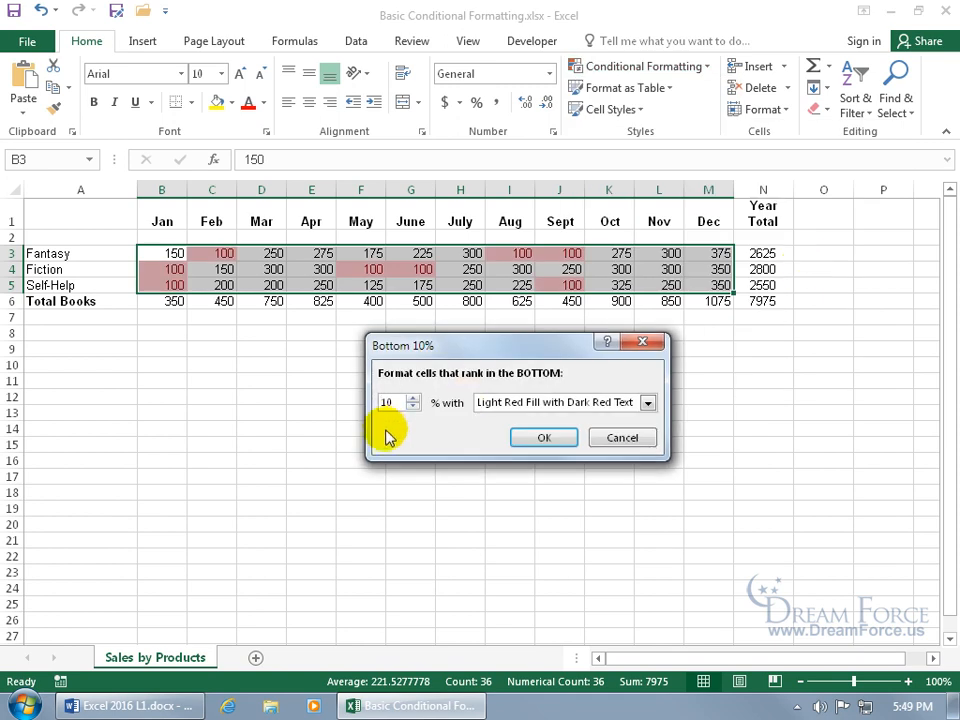
pyautogui.doubleClick(386, 402)
pyautogui.write('25')
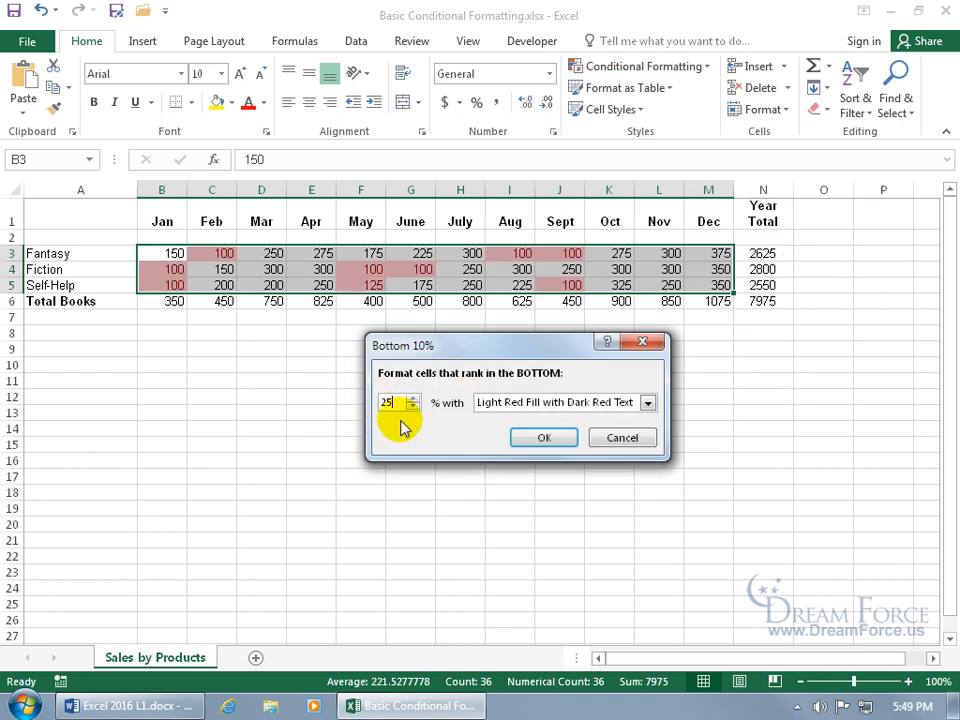
pyautogui.click(647, 402)
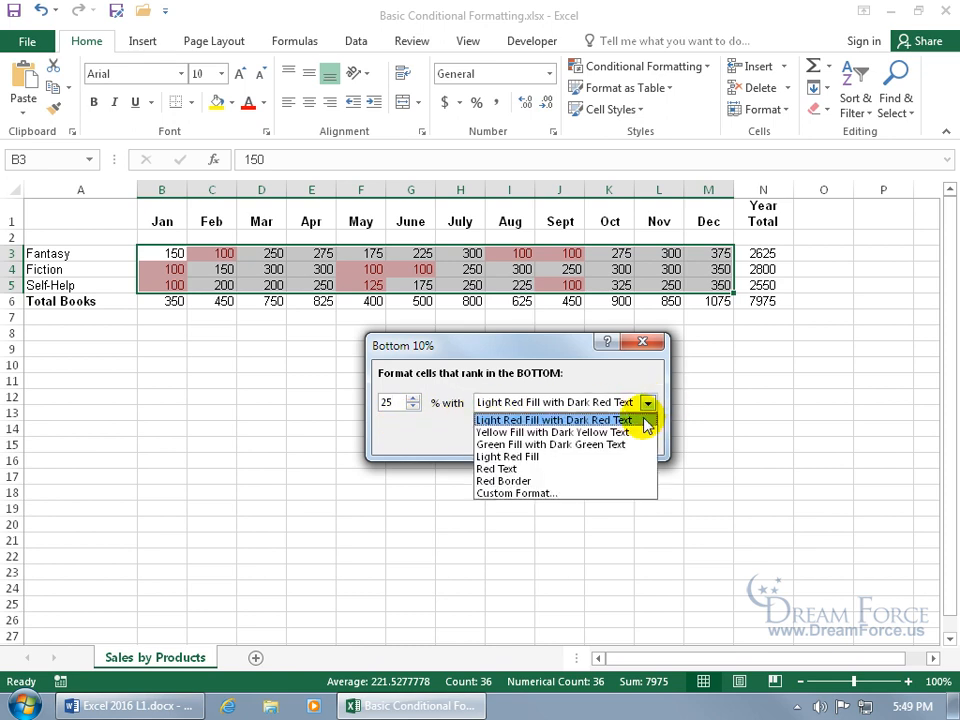
pyautogui.click(430, 440)
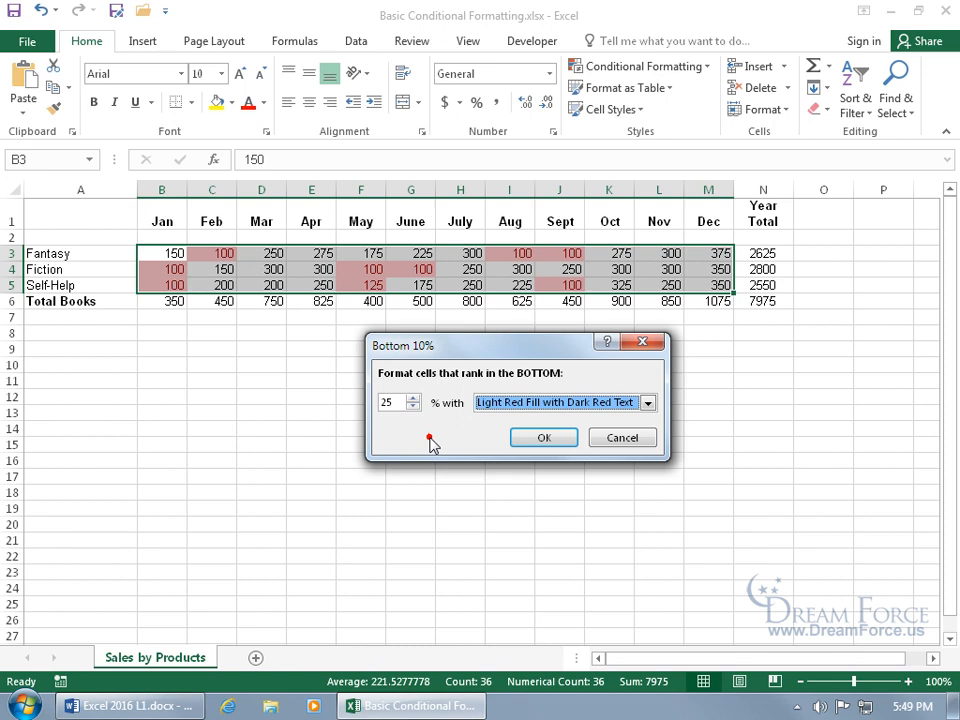
pyautogui.click(546, 438)
pyautogui.click(344, 352)
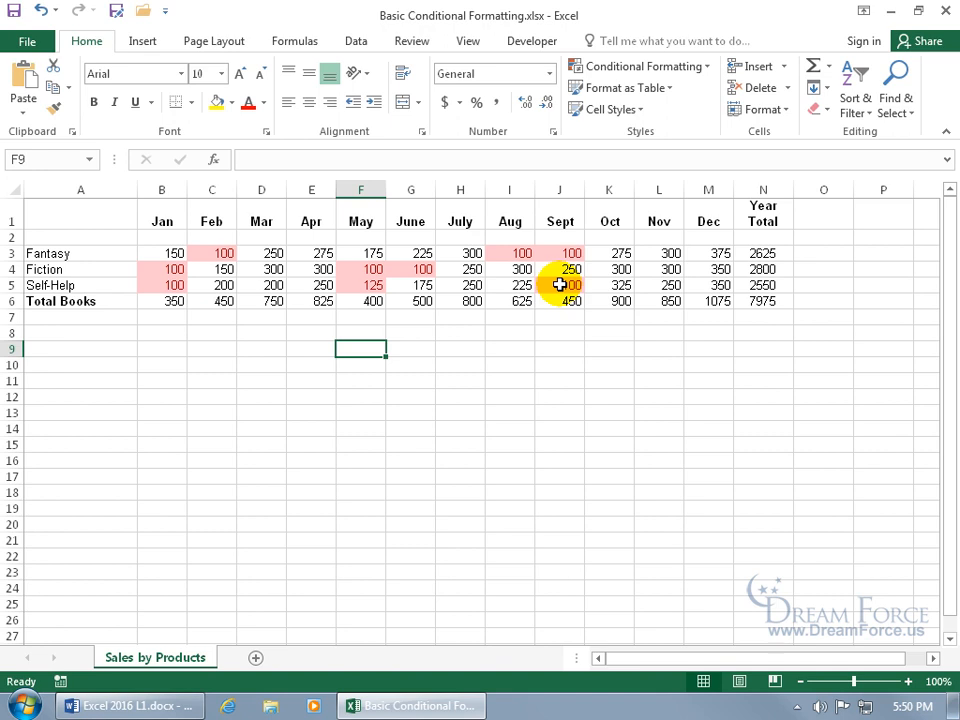
# Clear the conditional formatting rules from the monthly sales cells B3:M5.
pyautogui.moveTo(168, 253); pyautogui.dragTo(705, 280)
pyautogui.click(695, 67)
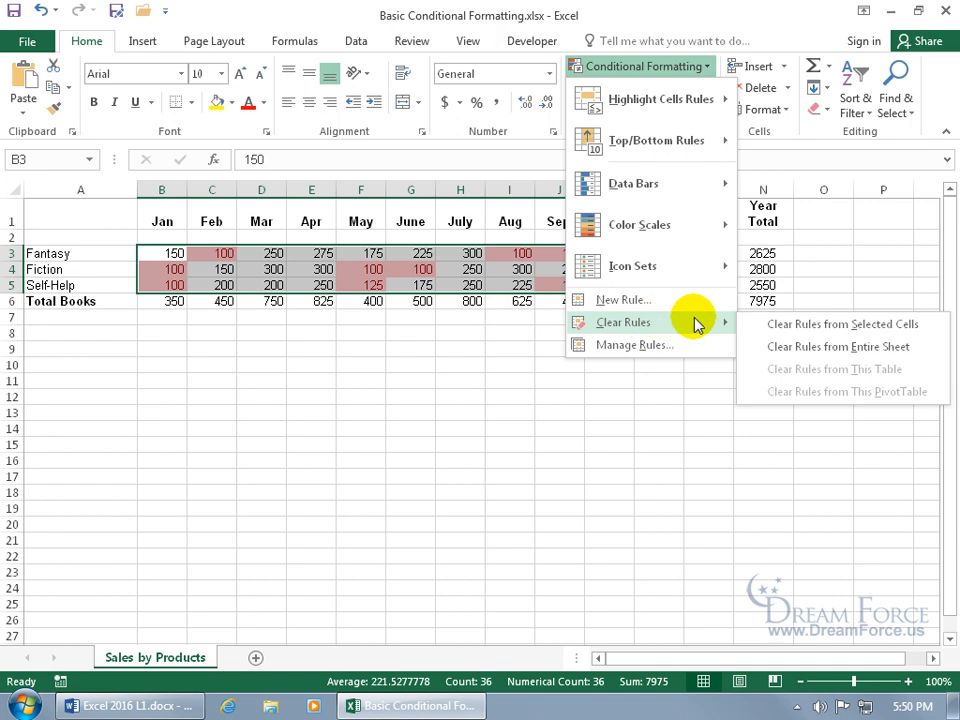
pyautogui.click(755, 323)
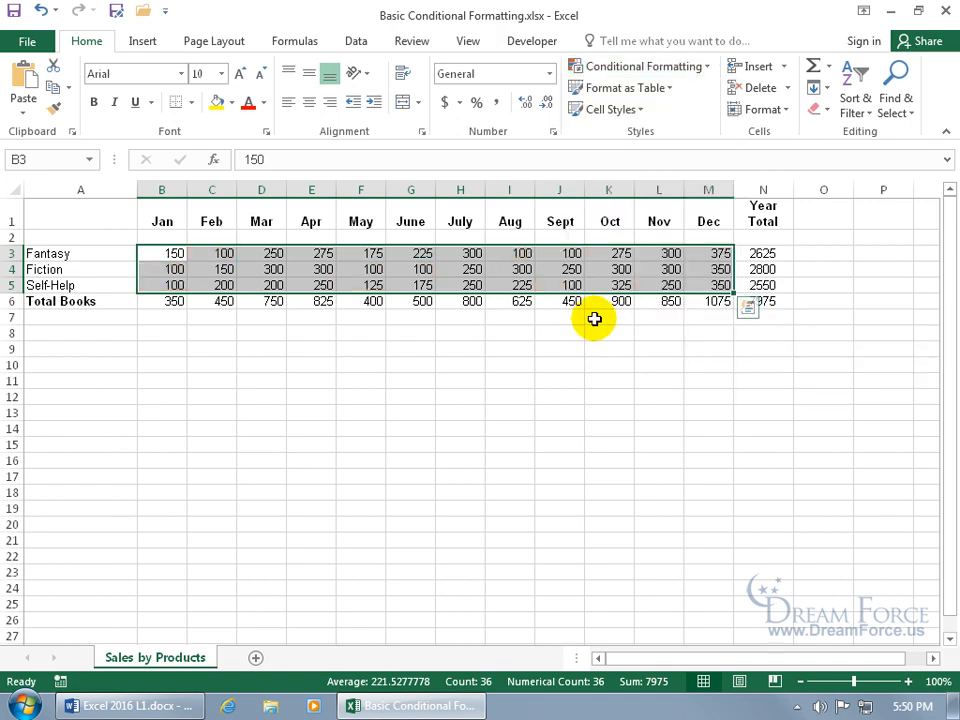
# Try blue gradient-fill data bars on the monthly sales in B3:M5 and undo them.
pyautogui.click(672, 68)
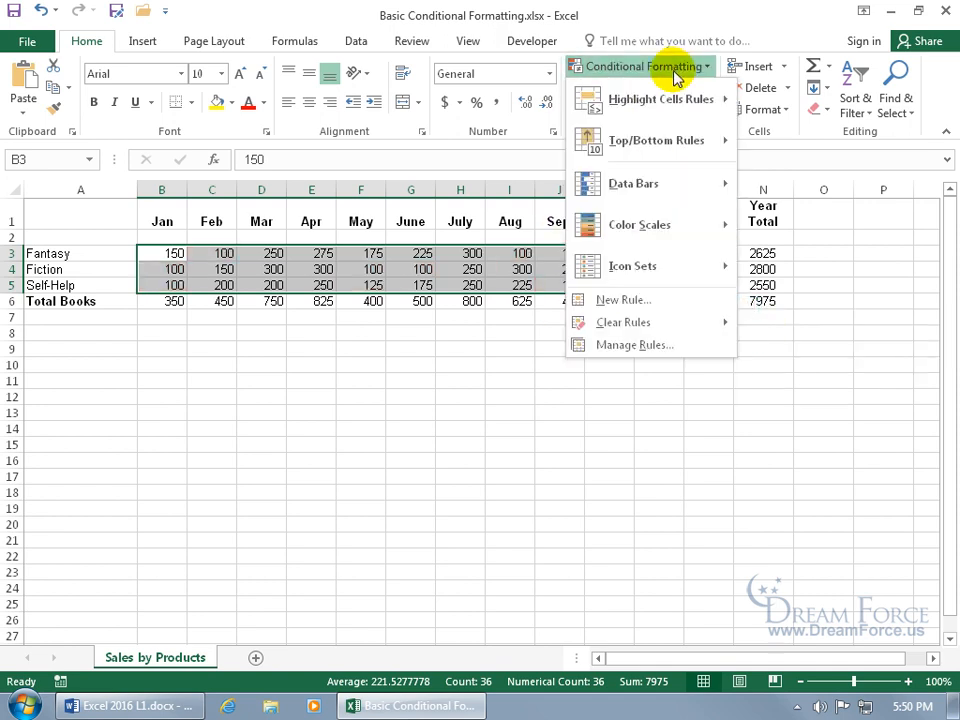
pyautogui.moveTo(670, 190)
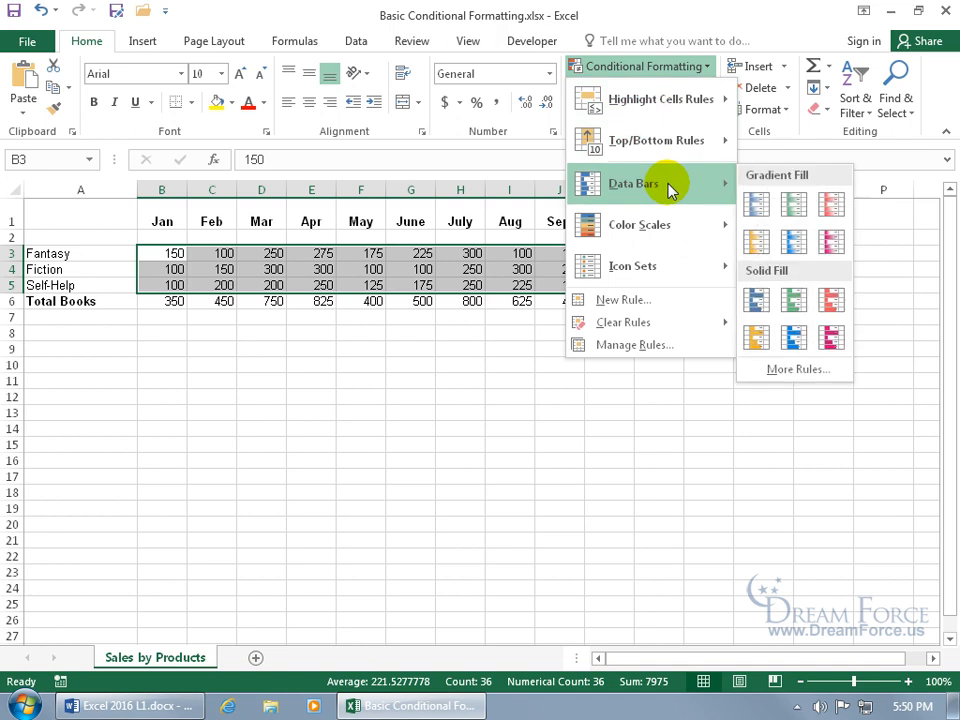
pyautogui.click(757, 205)
pyautogui.click(409, 362)
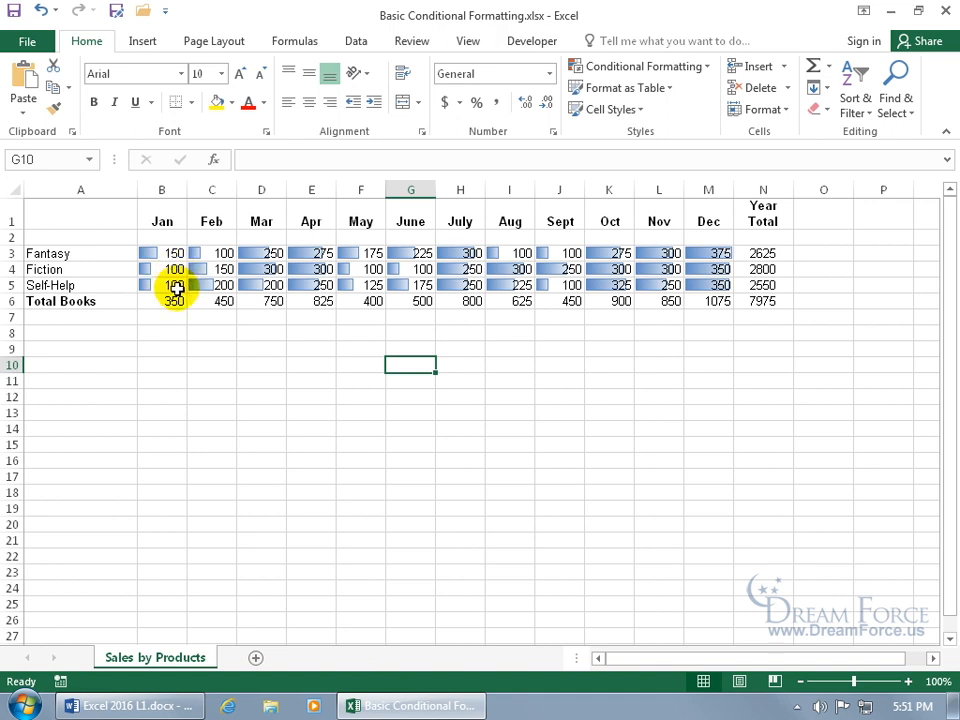
pyautogui.click(40, 10)
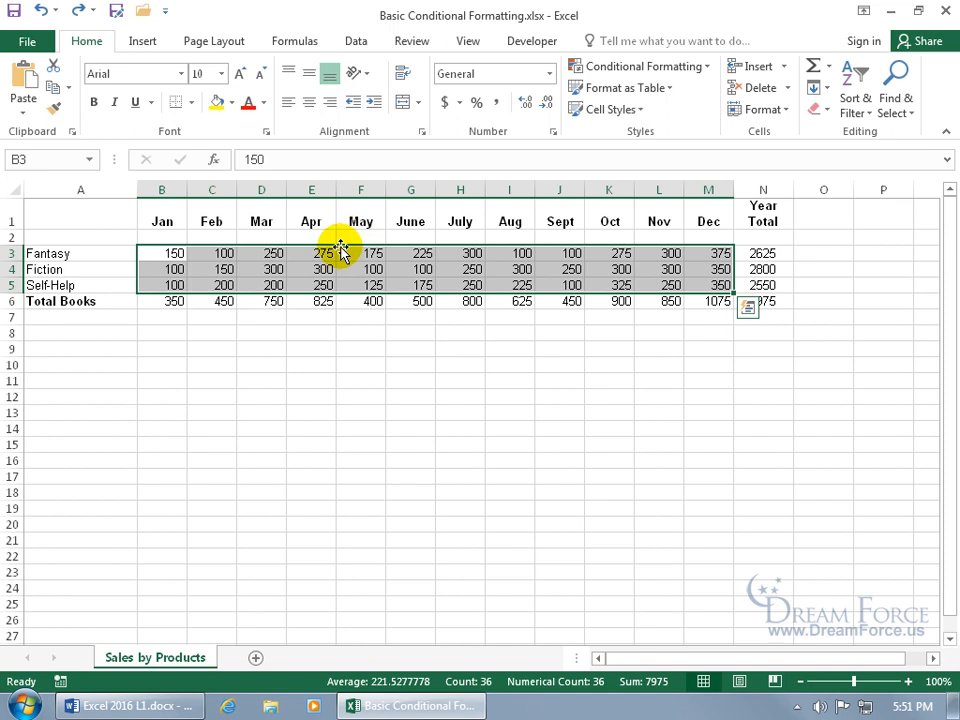
# Try the Green - Yellow - Red Color Scale on the monthly sales in B3:M5 and undo it.
pyautogui.click(698, 68)
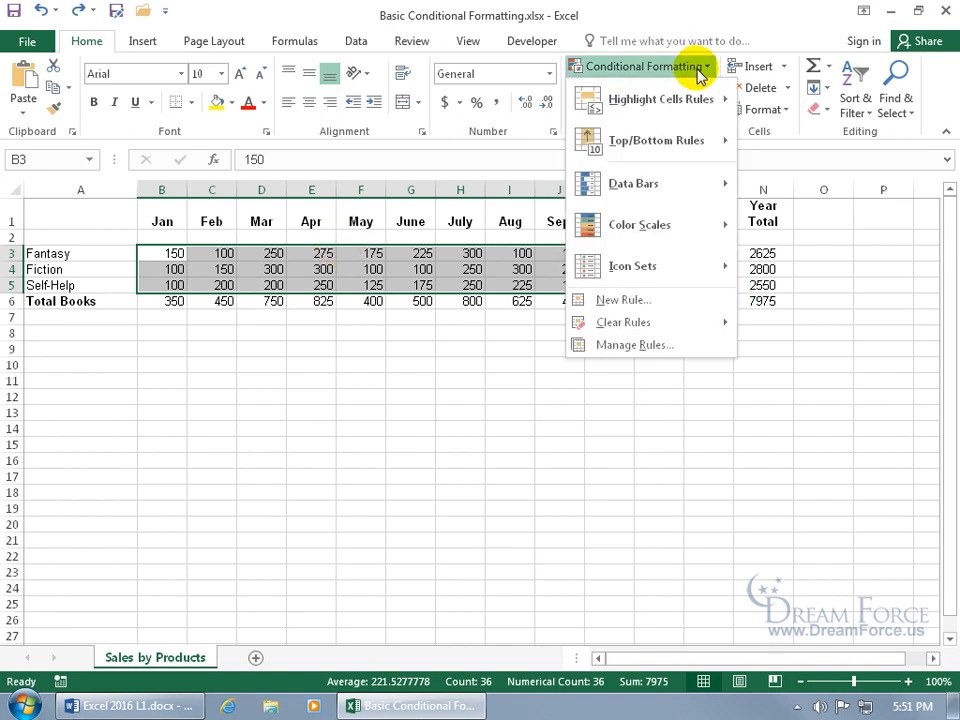
pyautogui.moveTo(686, 225)
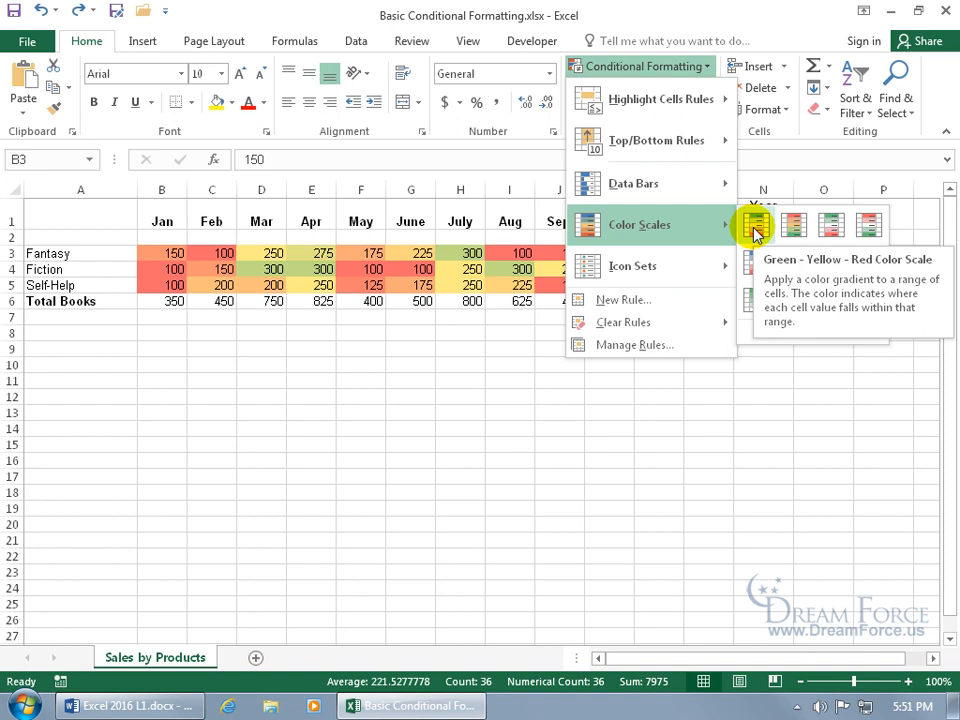
pyautogui.click(755, 229)
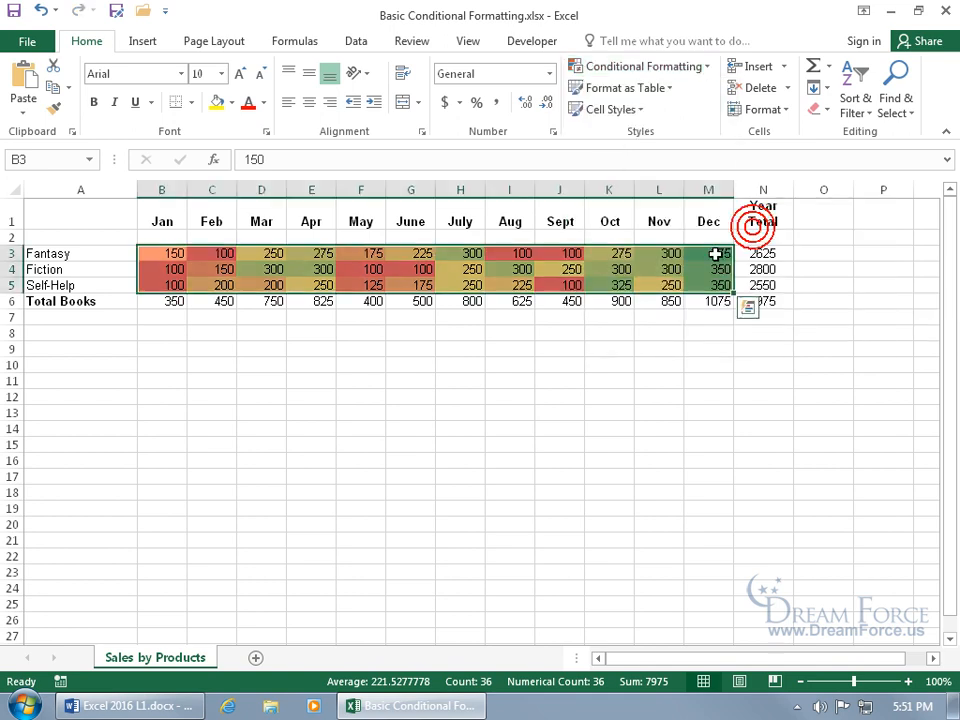
pyautogui.click(390, 378)
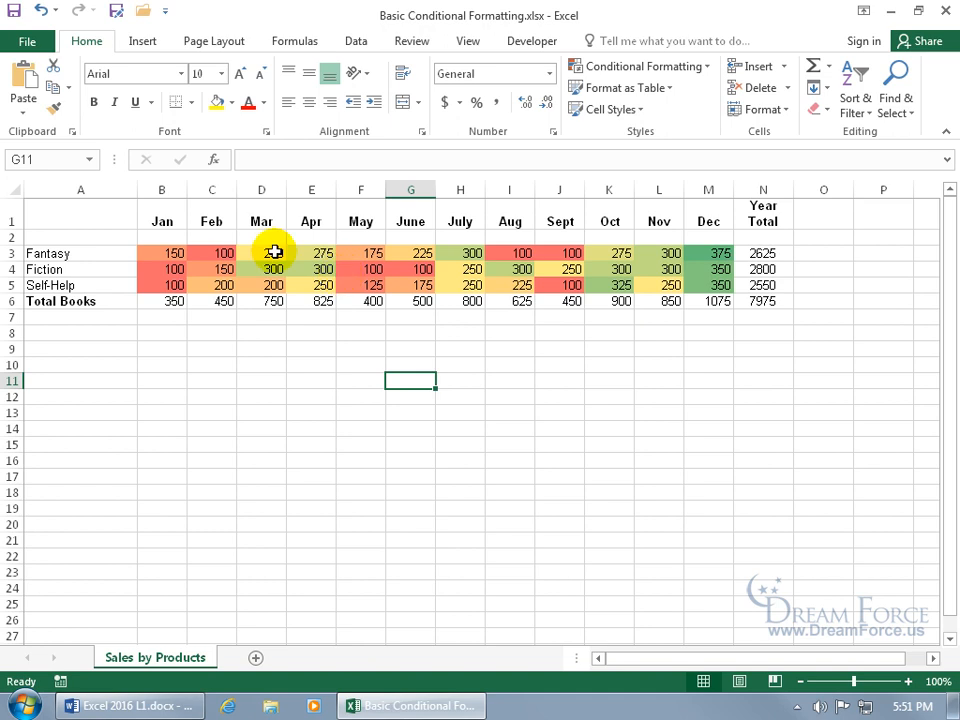
pyautogui.click(40, 10)
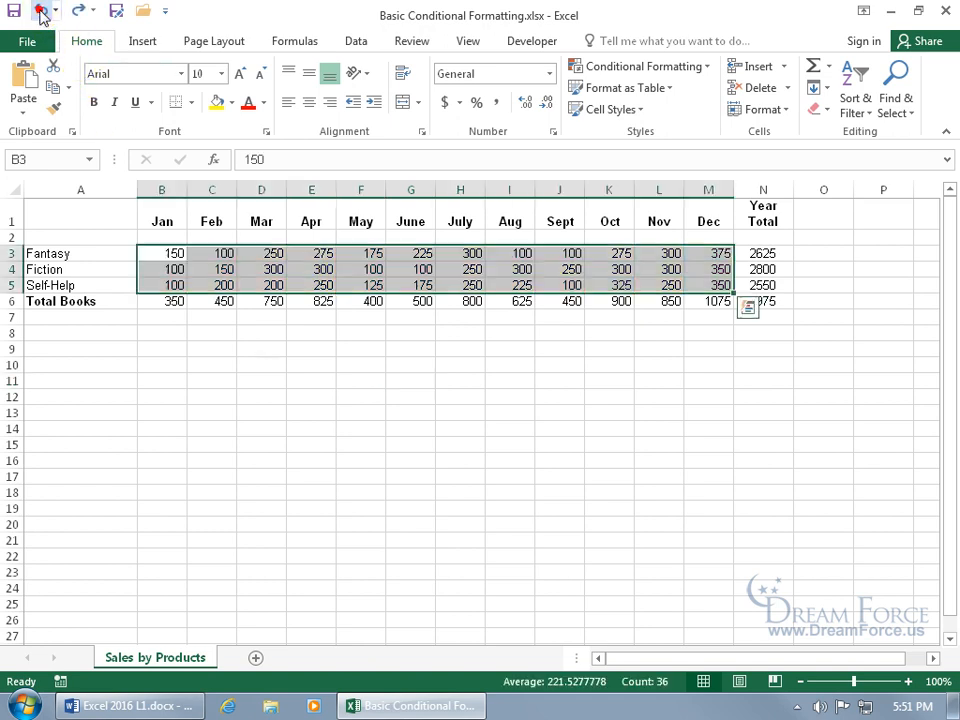
# Apply the three-star Ratings icon set to the monthly sales in B3:M5 and deselect the range.
pyautogui.click(688, 65)
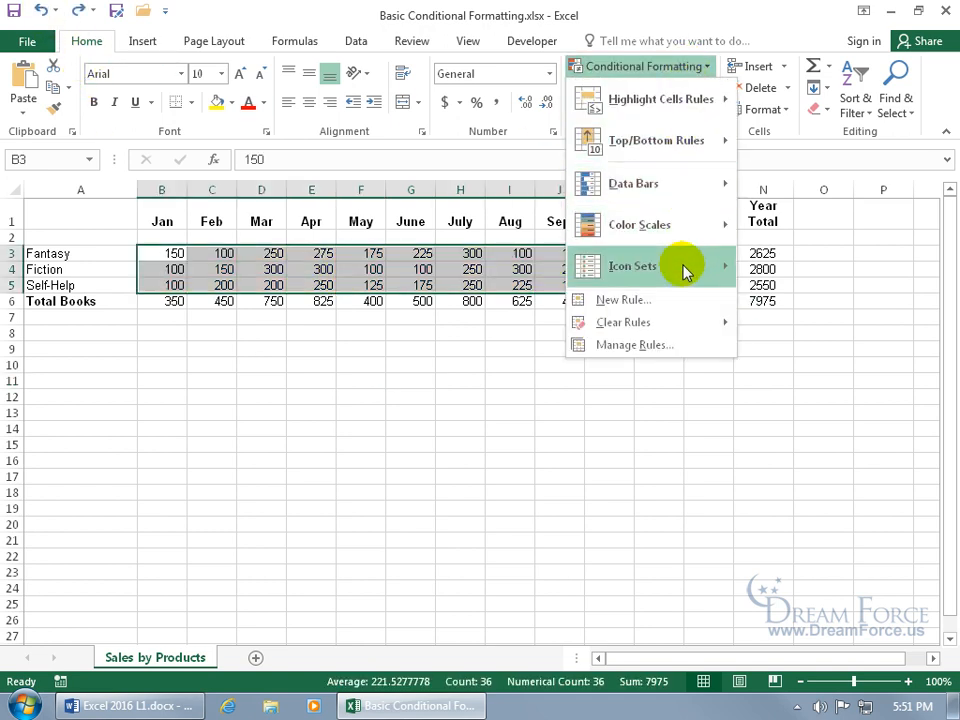
pyautogui.moveTo(686, 270)
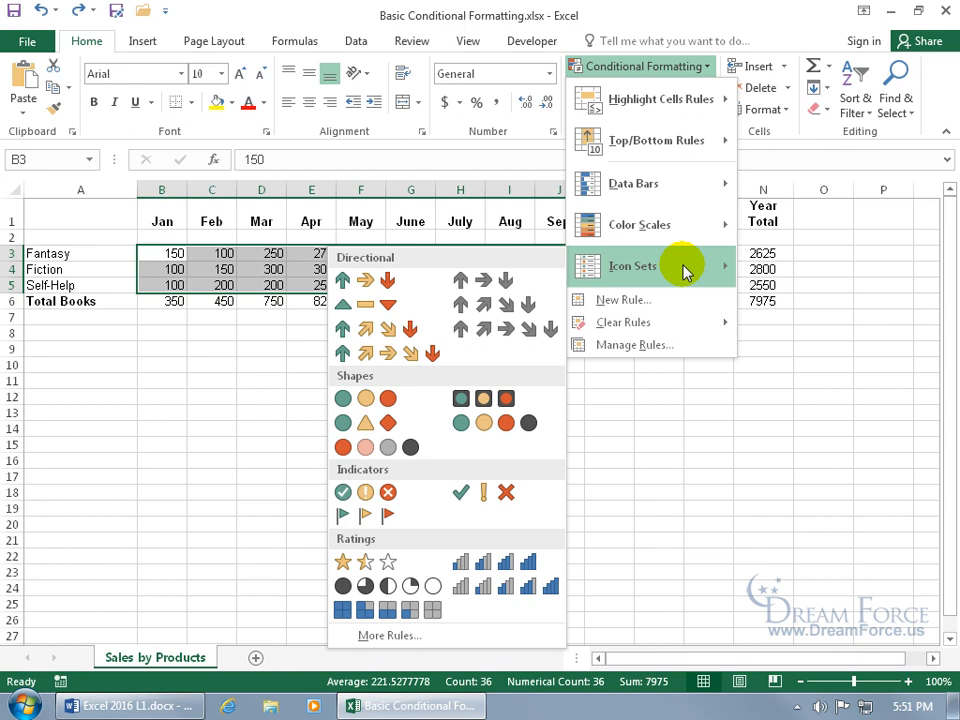
pyautogui.click(382, 566)
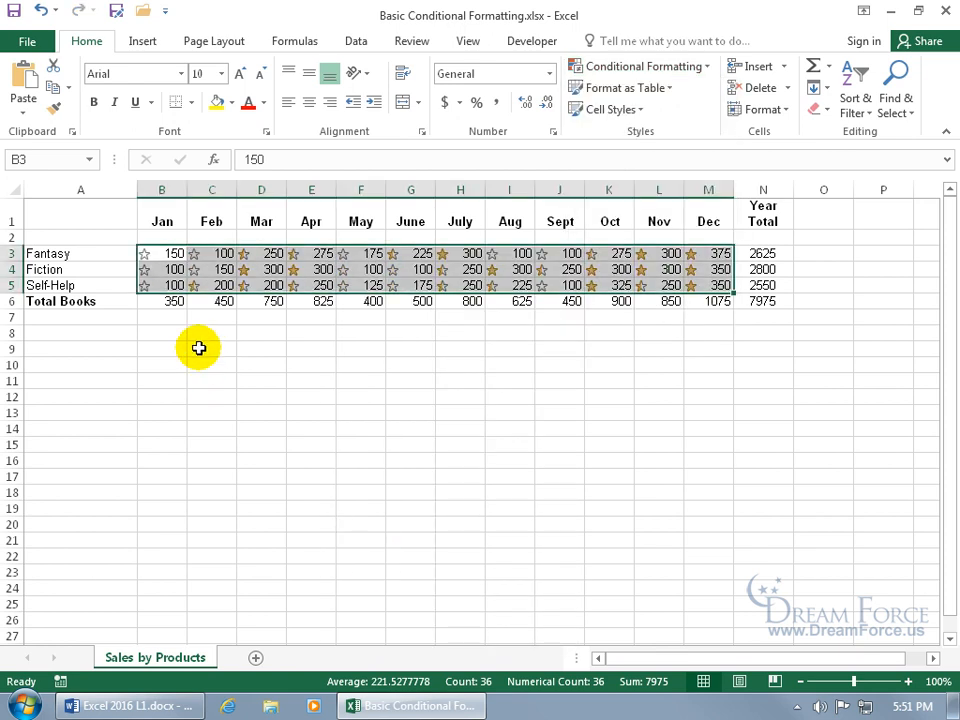
pyautogui.click(198, 347)
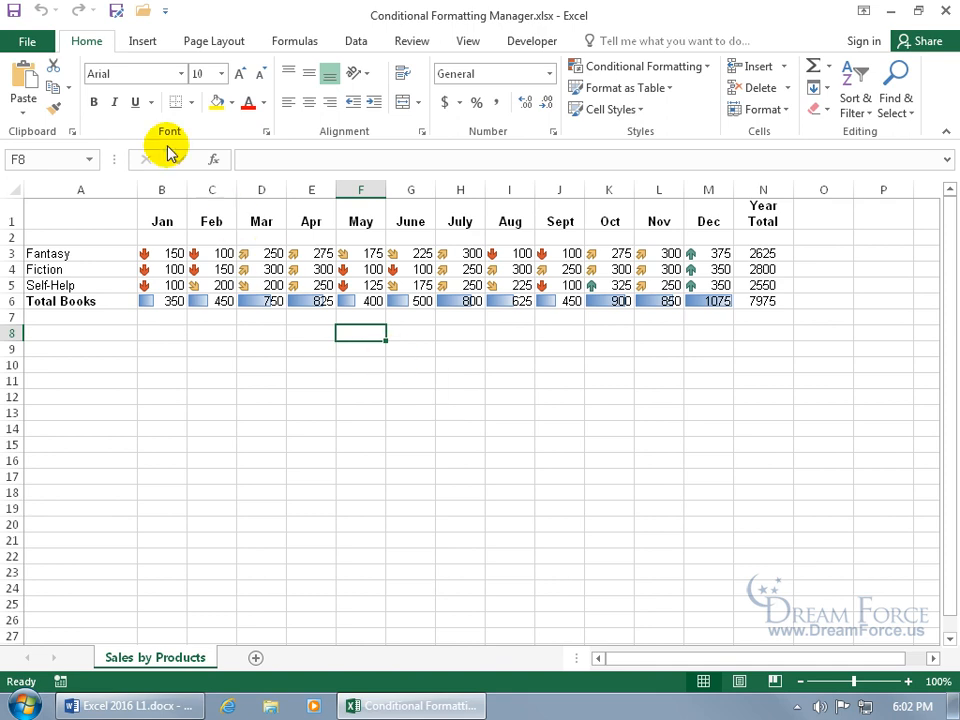
# In Conditional Formatting Manager.xlsx, try deleting the worksheet's Data Bar rule for B6:M6 and undo the deletion.
pyautogui.click(703, 67)
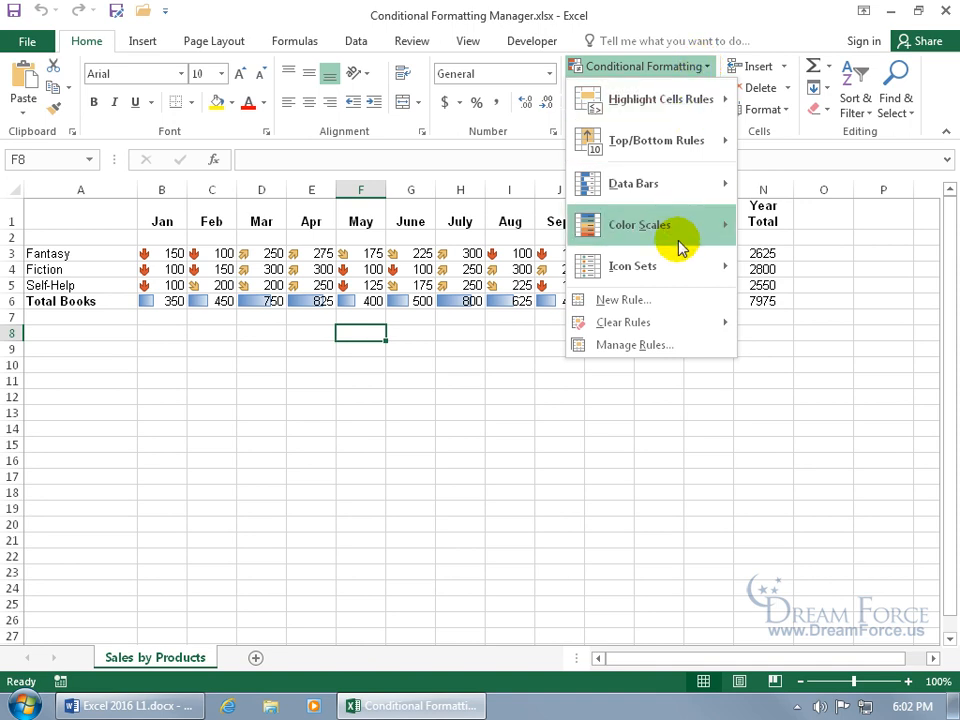
pyautogui.click(652, 347)
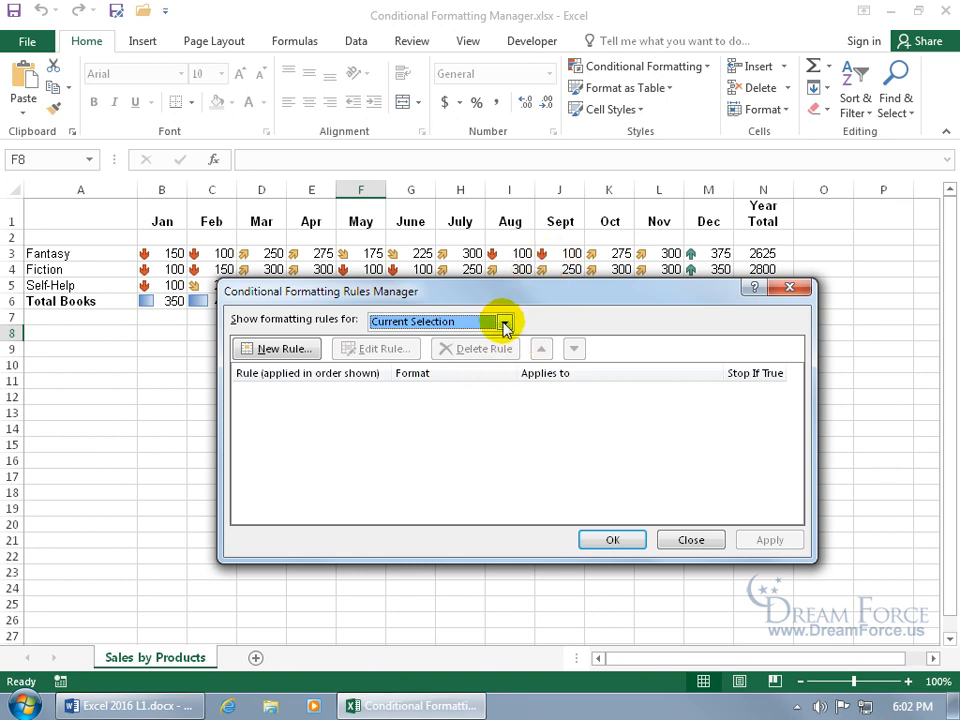
pyautogui.click(504, 322)
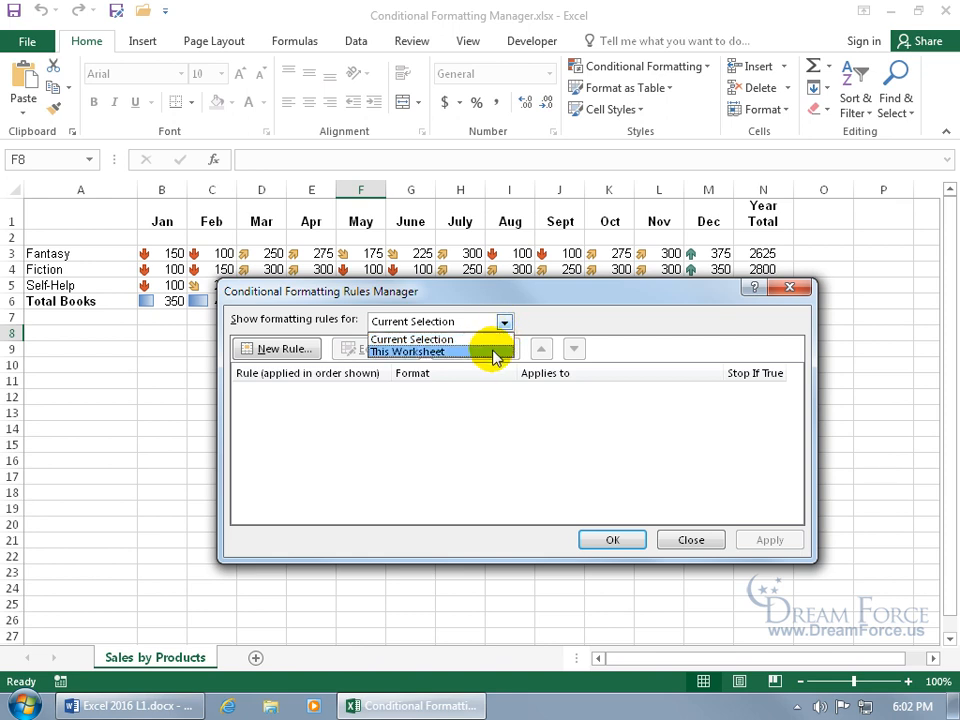
pyautogui.click(494, 351)
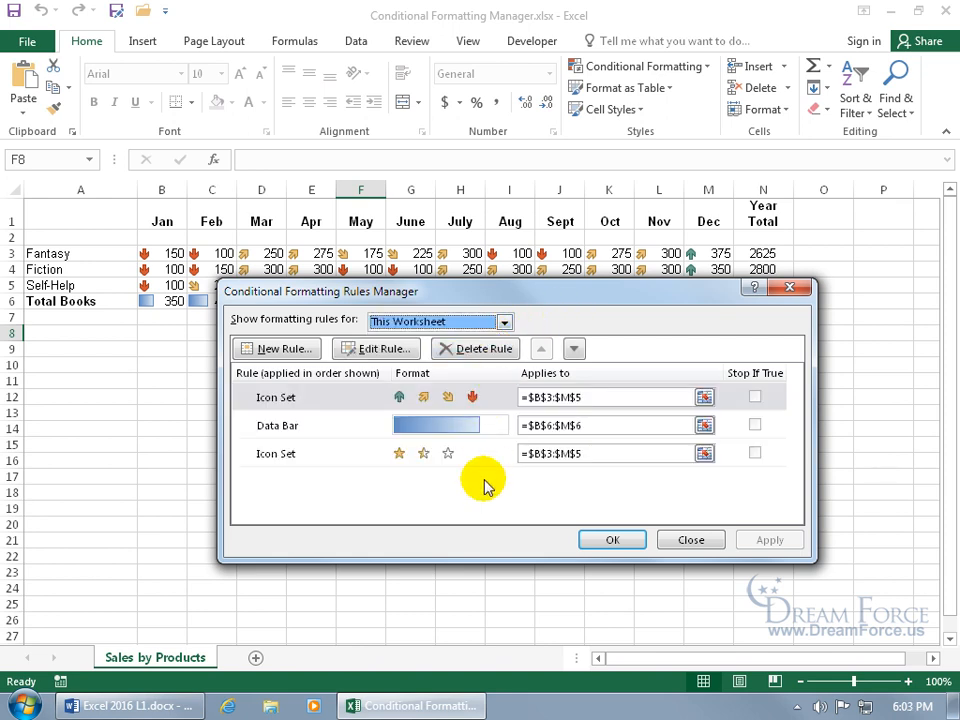
pyautogui.click(480, 425)
pyautogui.click(480, 349)
pyautogui.click(612, 540)
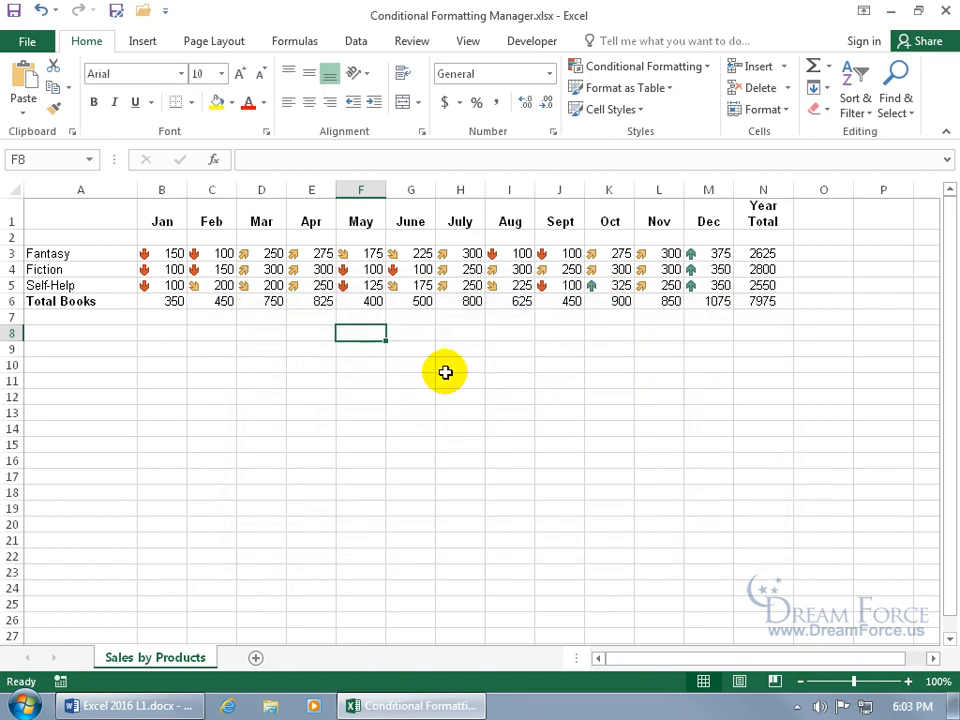
pyautogui.click(40, 12)
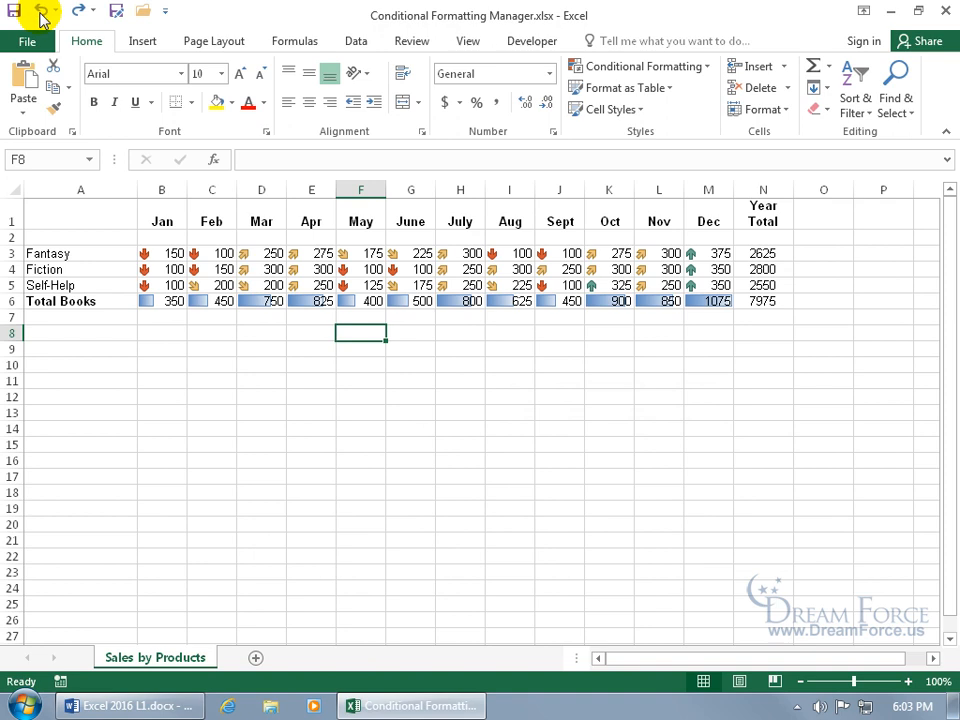
# Open the conditional formatting rules manager and show the rules for This Worksheet.
pyautogui.click(680, 72)
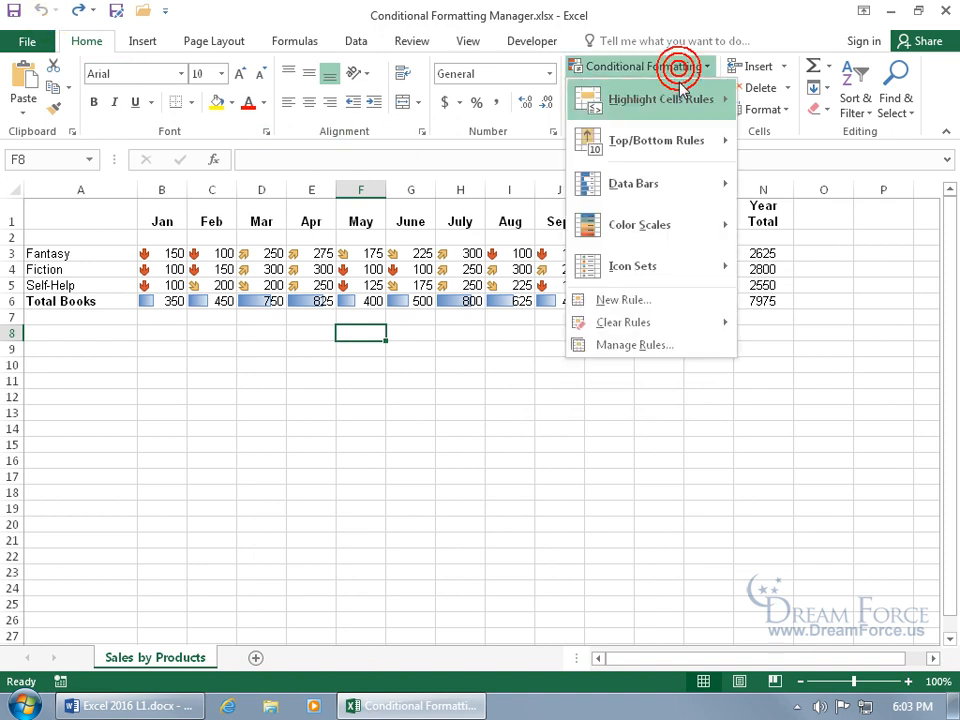
pyautogui.click(670, 344)
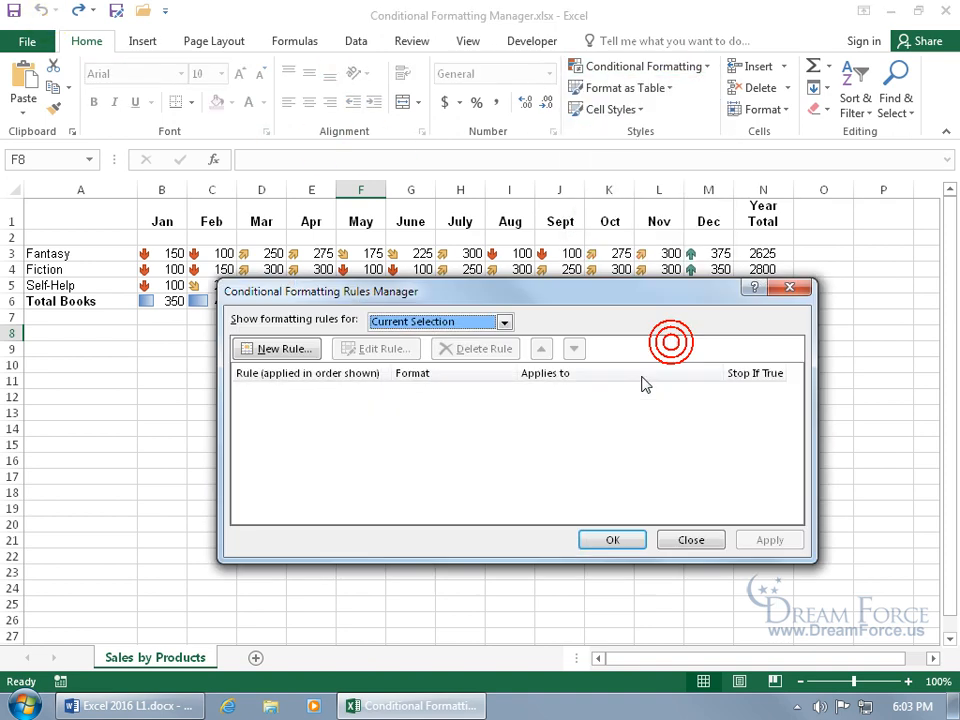
pyautogui.click(505, 321)
pyautogui.click(487, 353)
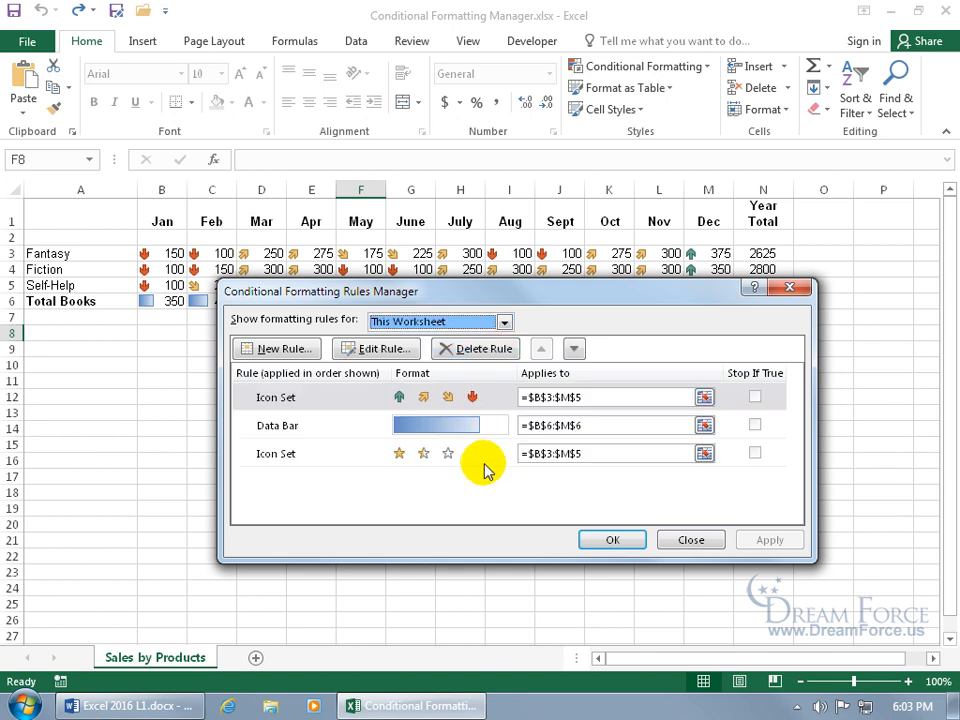
# Examine the star Icon Set rule's edit settings and the rule types available for a new rule, without changing anything.
pyautogui.click(404, 452)
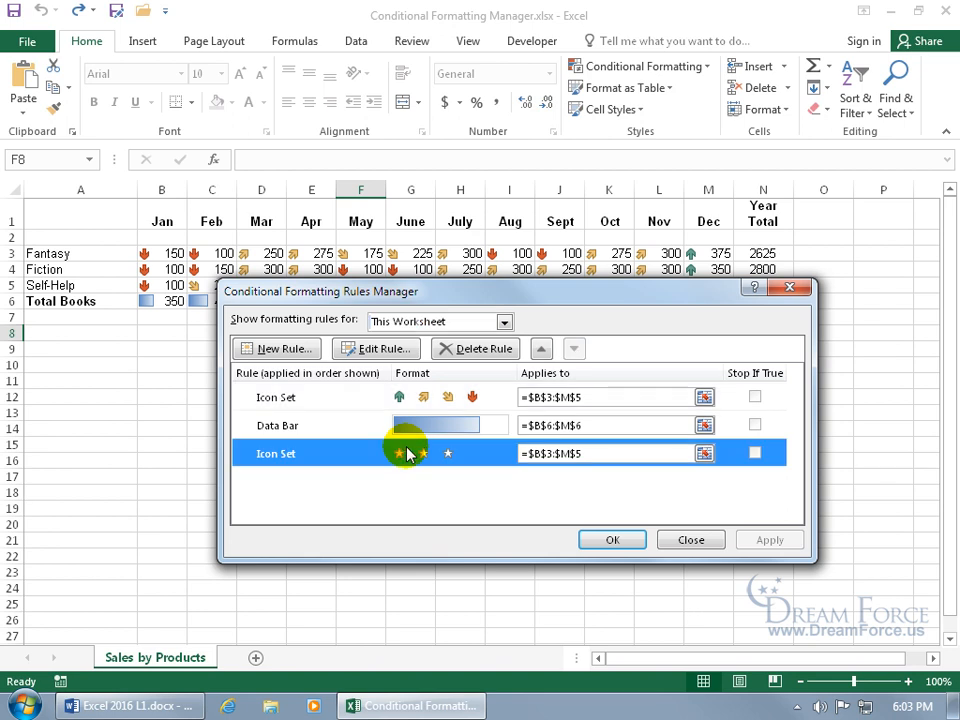
pyautogui.click(398, 350)
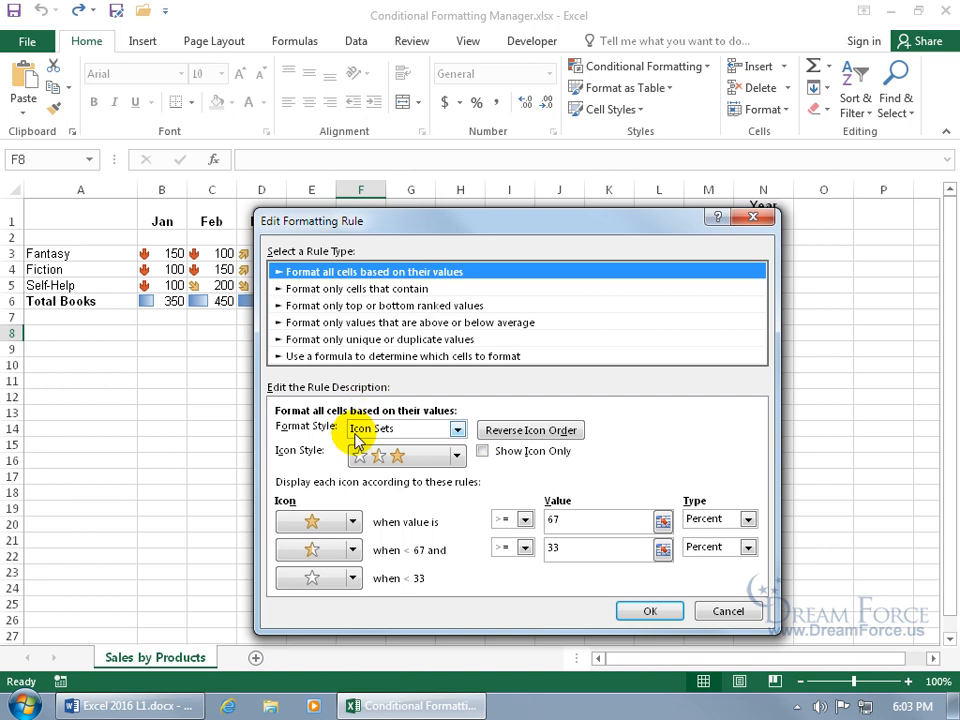
pyautogui.click(456, 456)
pyautogui.click(463, 459)
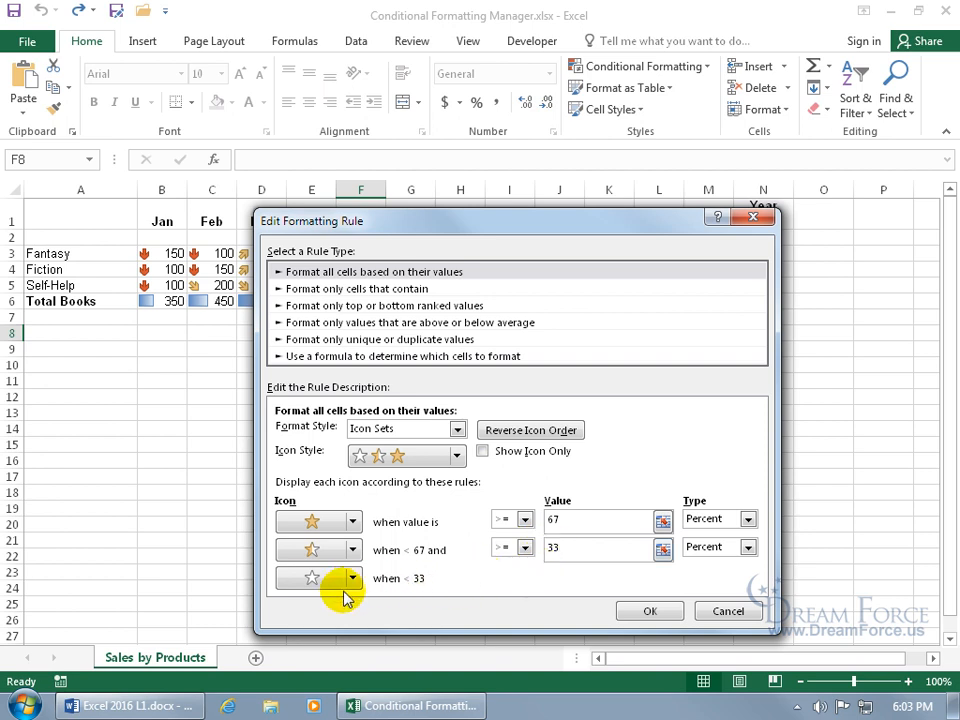
pyautogui.click(717, 617)
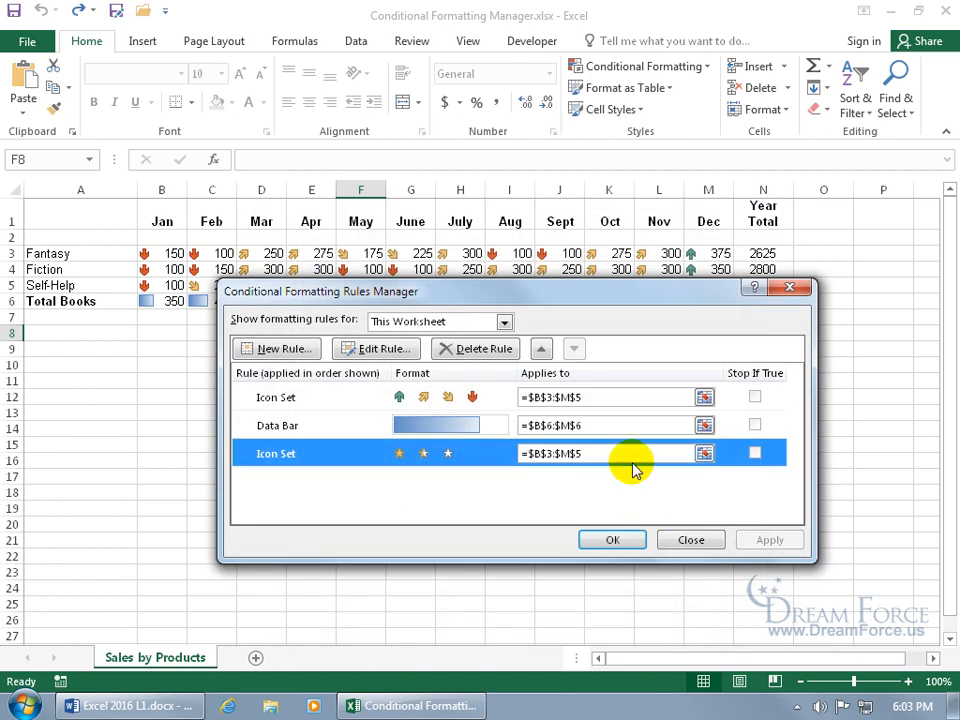
pyautogui.click(285, 350)
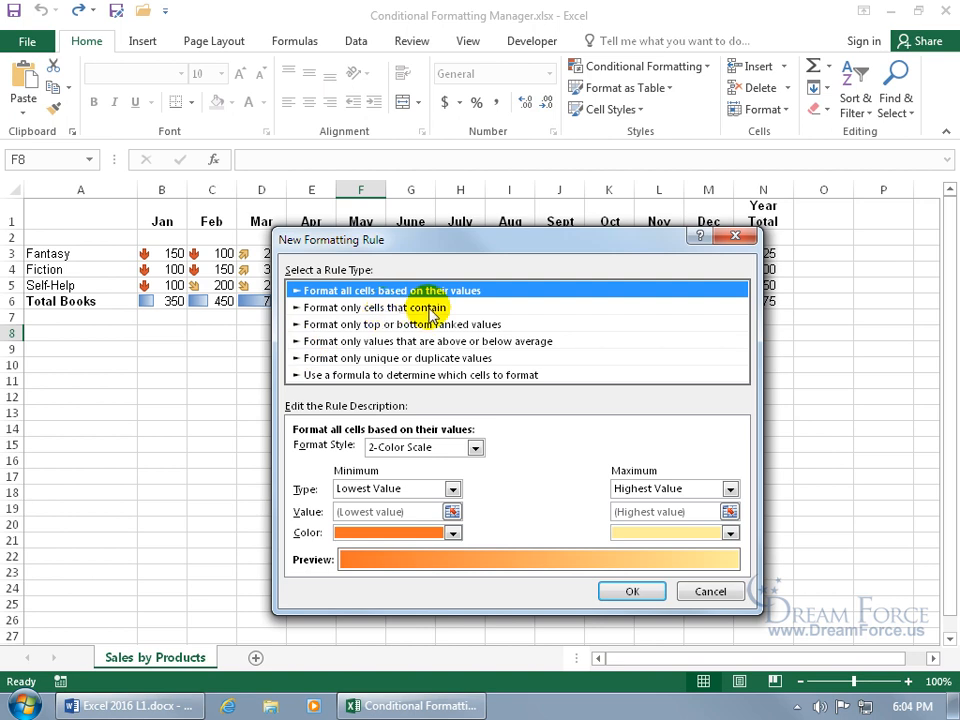
pyautogui.click(736, 235)
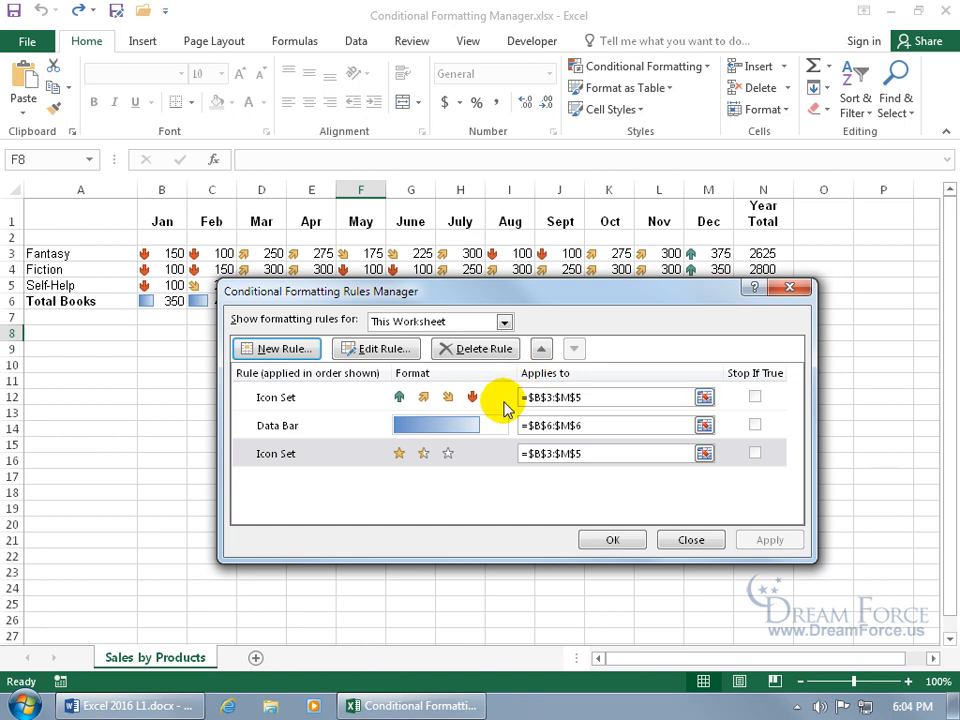
# Move the star Icon Set rule above the arrow Icon Set rule to the top of the rule order and apply the change.
pyautogui.click(472, 399)
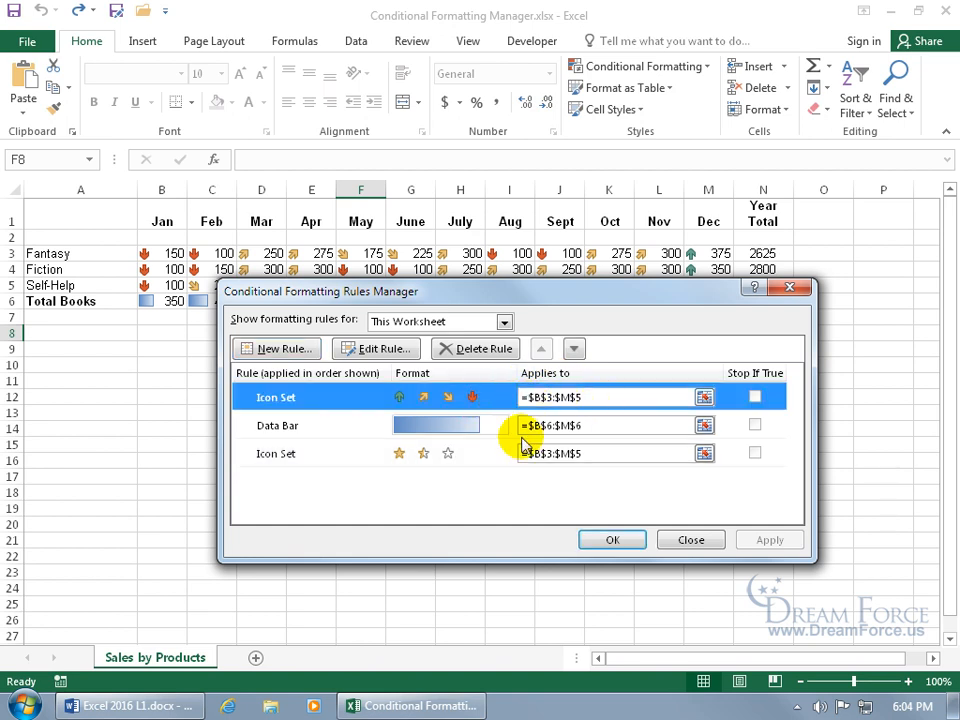
pyautogui.click(491, 458)
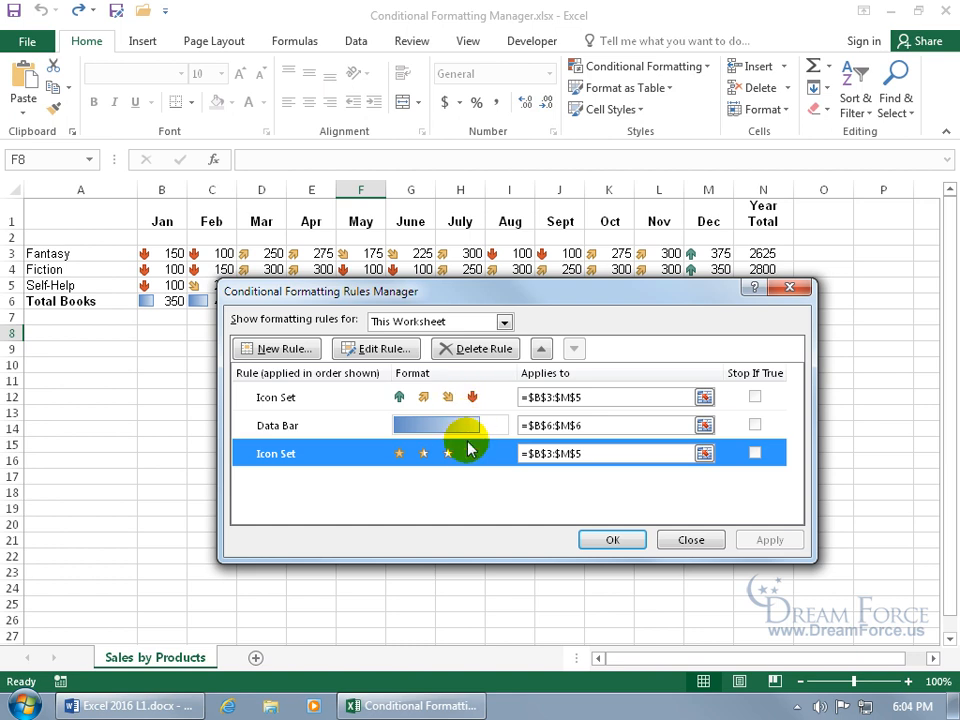
pyautogui.click(541, 349)
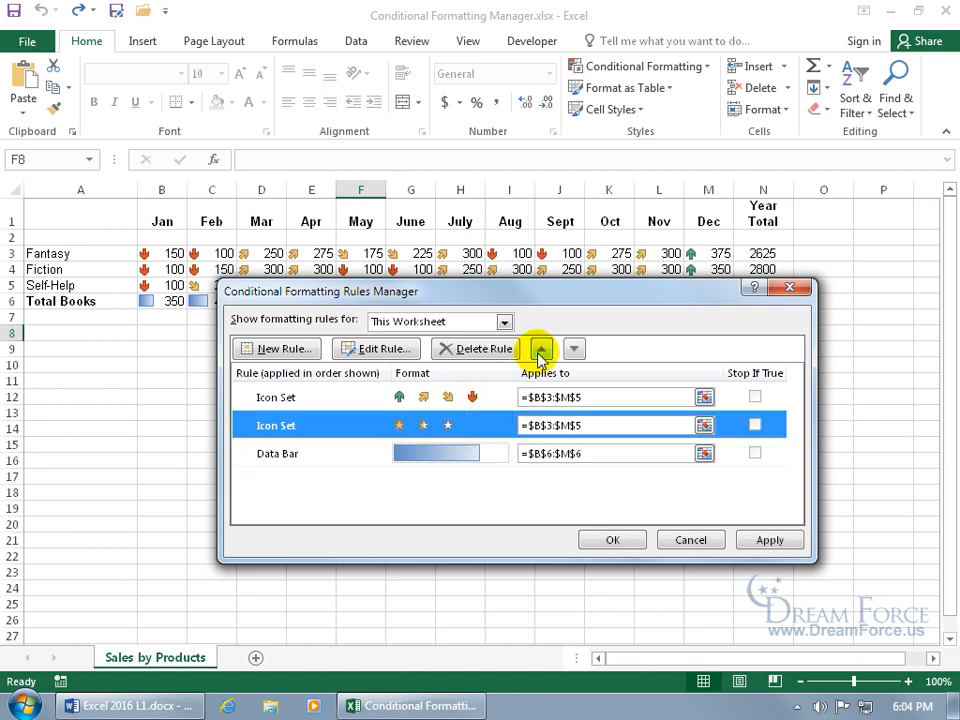
pyautogui.click(538, 350)
pyautogui.click(762, 540)
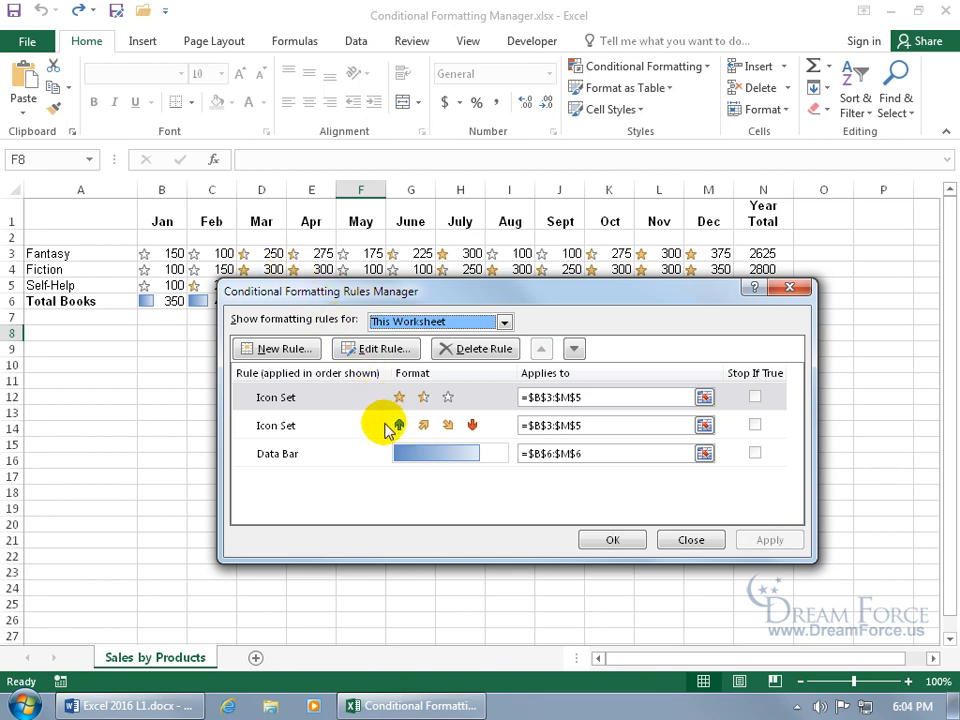
pyautogui.click(458, 424)
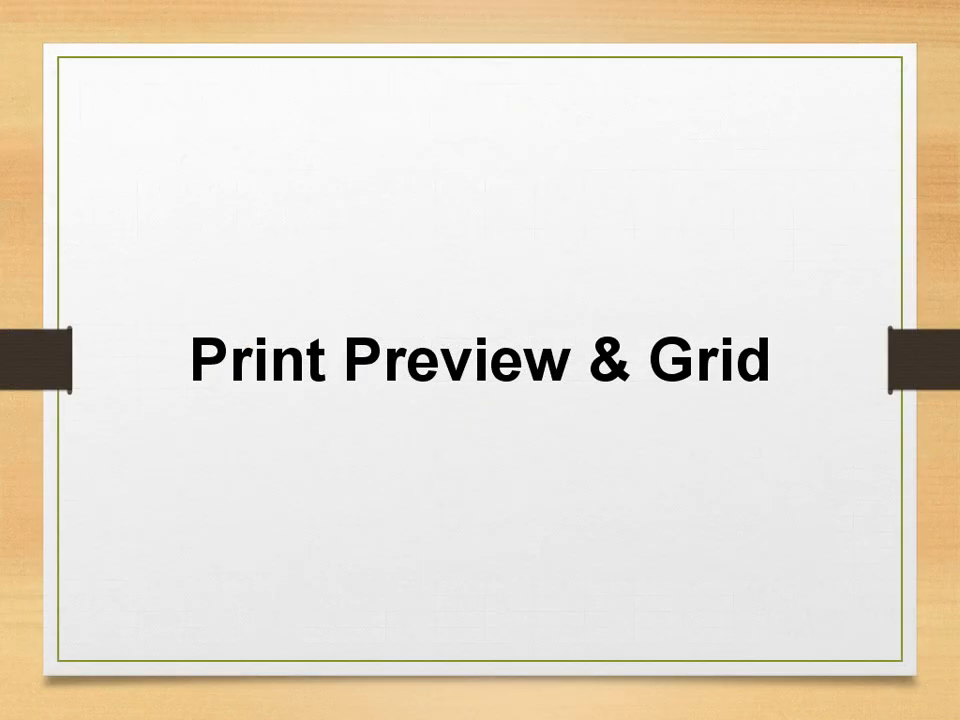
# Look over the DF Payroll list in Print Preview.xlsx down to its end, and view its print preview through page 2.
pyautogui.click(615, 262)
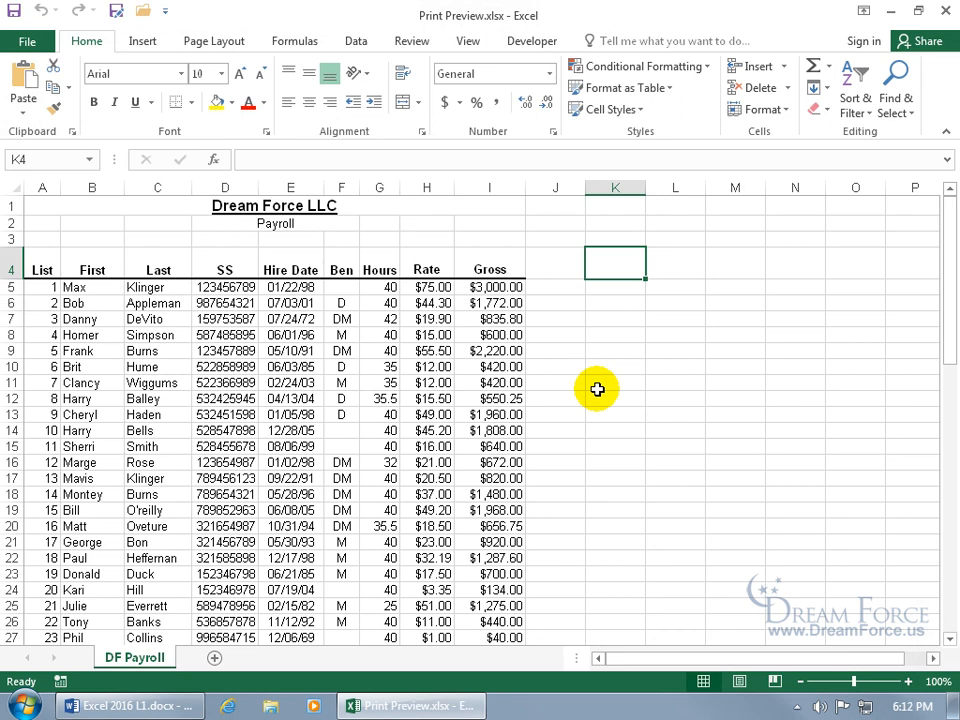
pyautogui.moveTo(949, 242); pyautogui.dragTo(949, 560)
pyautogui.scroll(-1, 682, 544)
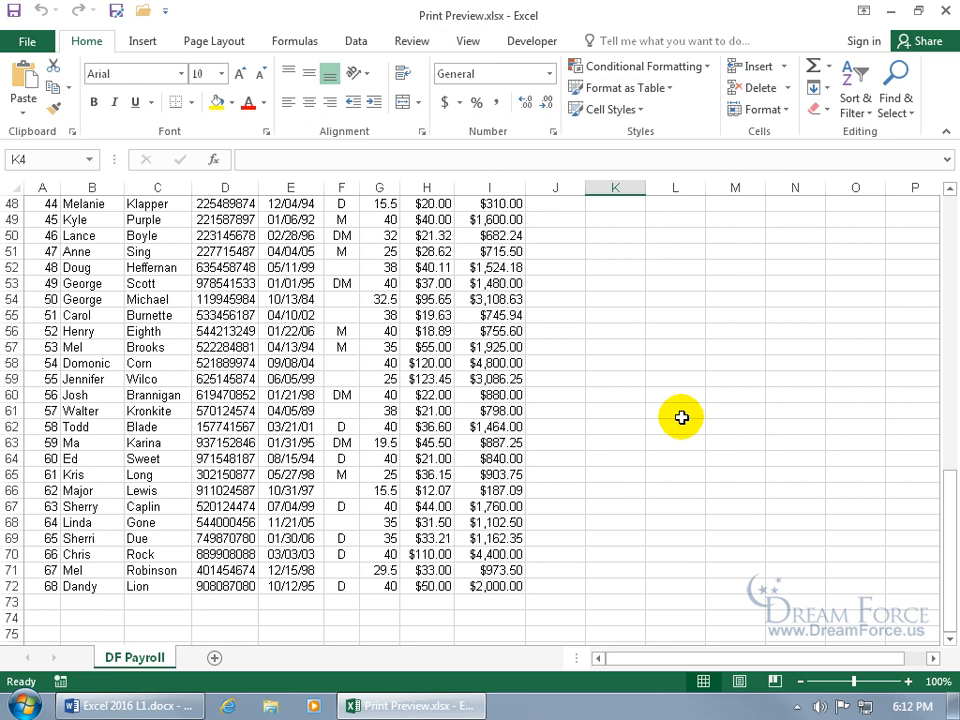
pyautogui.scroll(16, 681, 417)
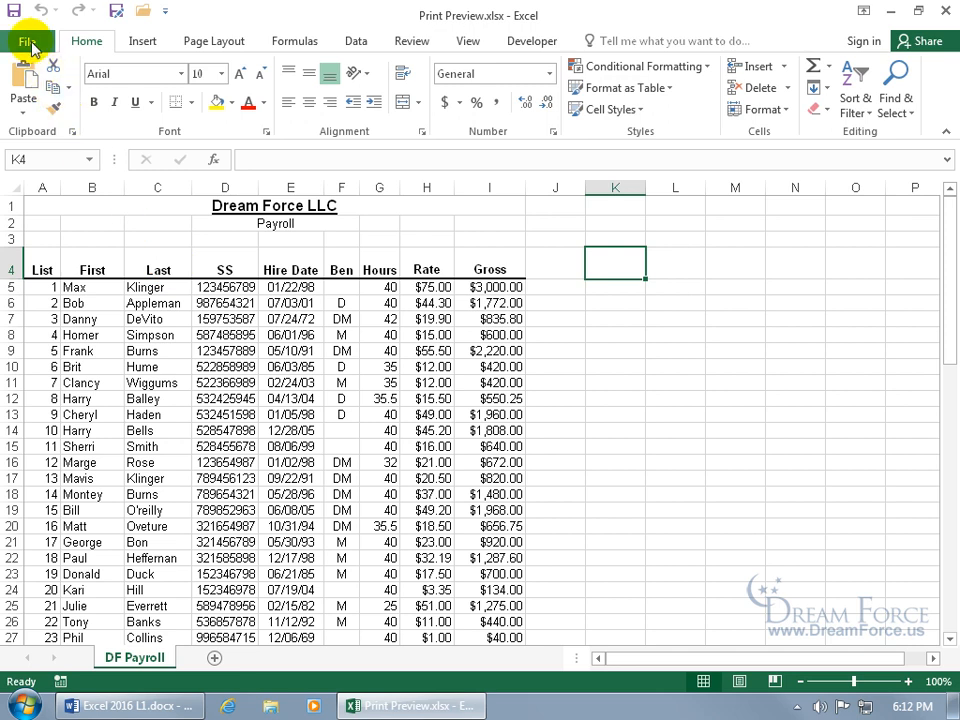
pyautogui.click(27, 42)
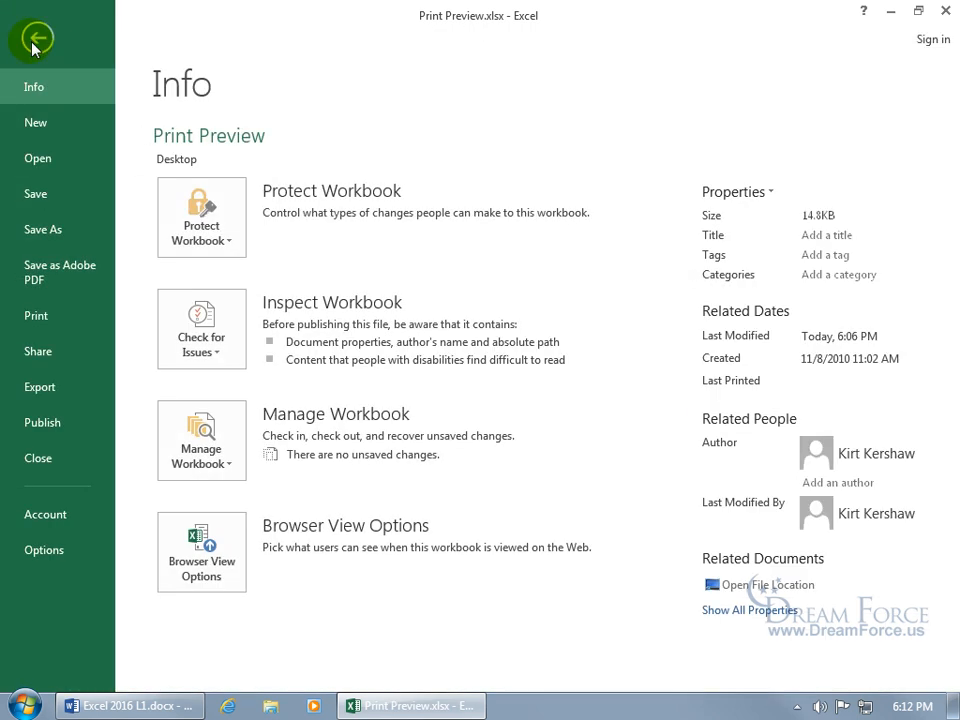
pyautogui.click(35, 315)
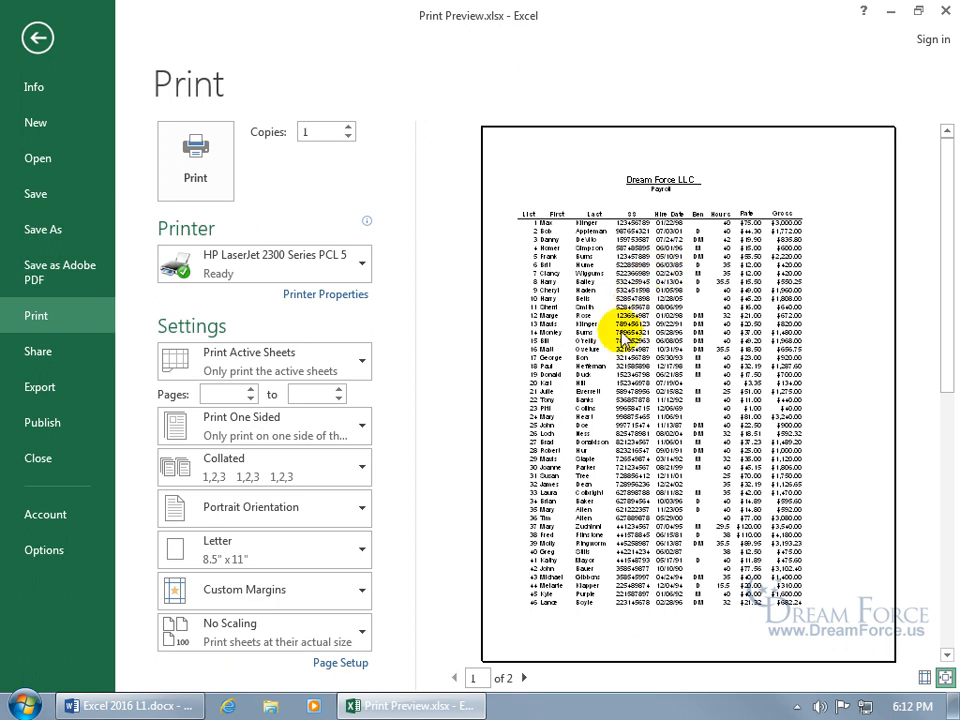
pyautogui.click(523, 679)
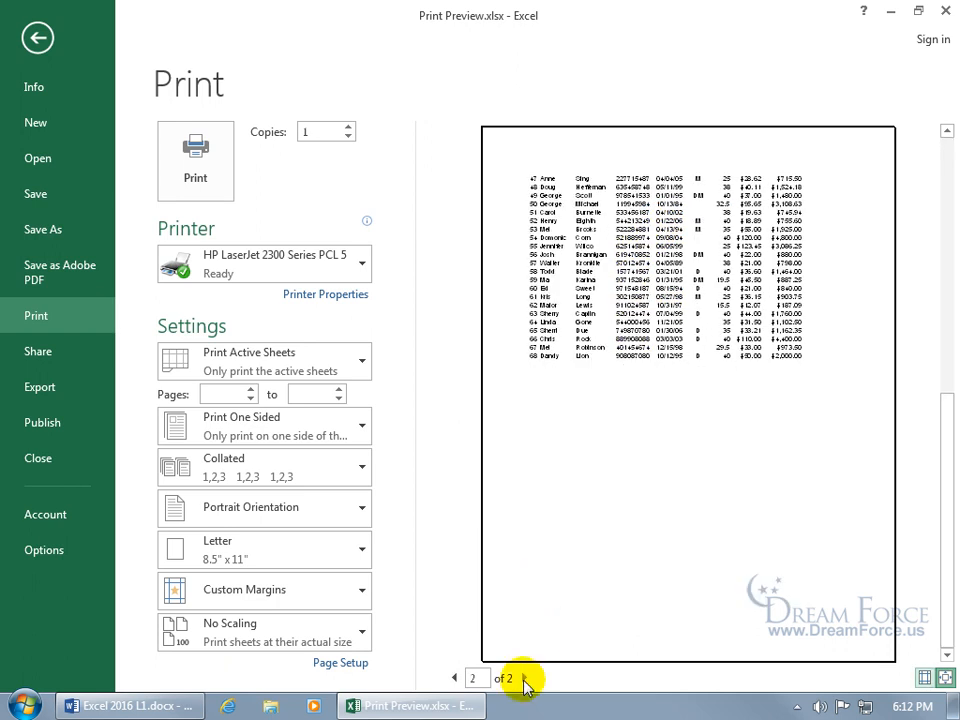
# Return the print preview to page 1, view it enlarged and as a full page, and go back to the worksheet.
pyautogui.click(455, 678)
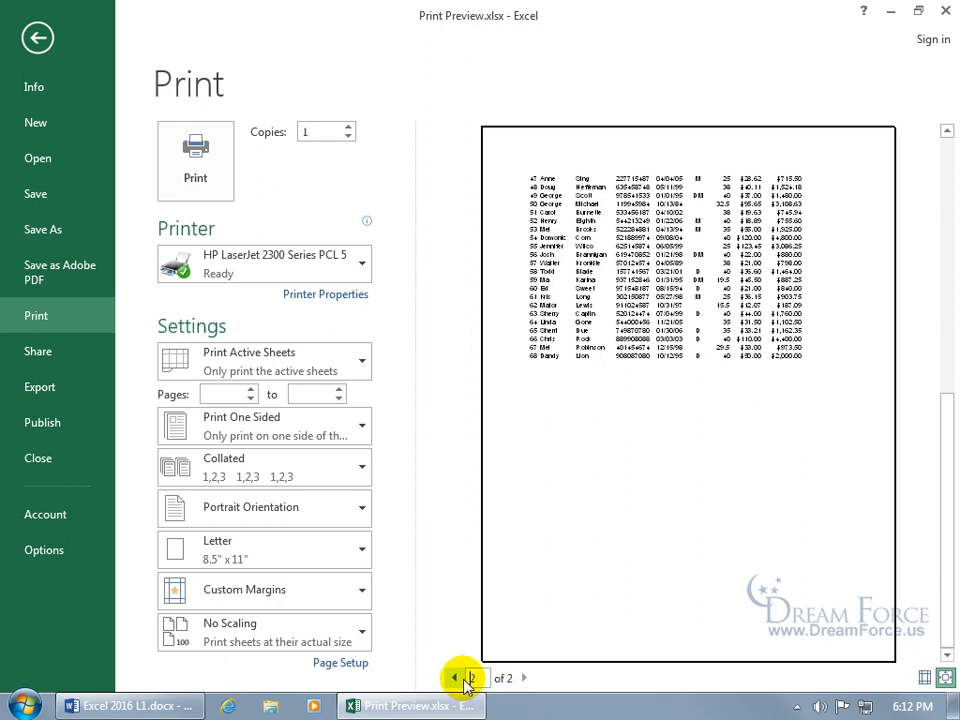
pyautogui.click(523, 679)
pyautogui.press('Delete')
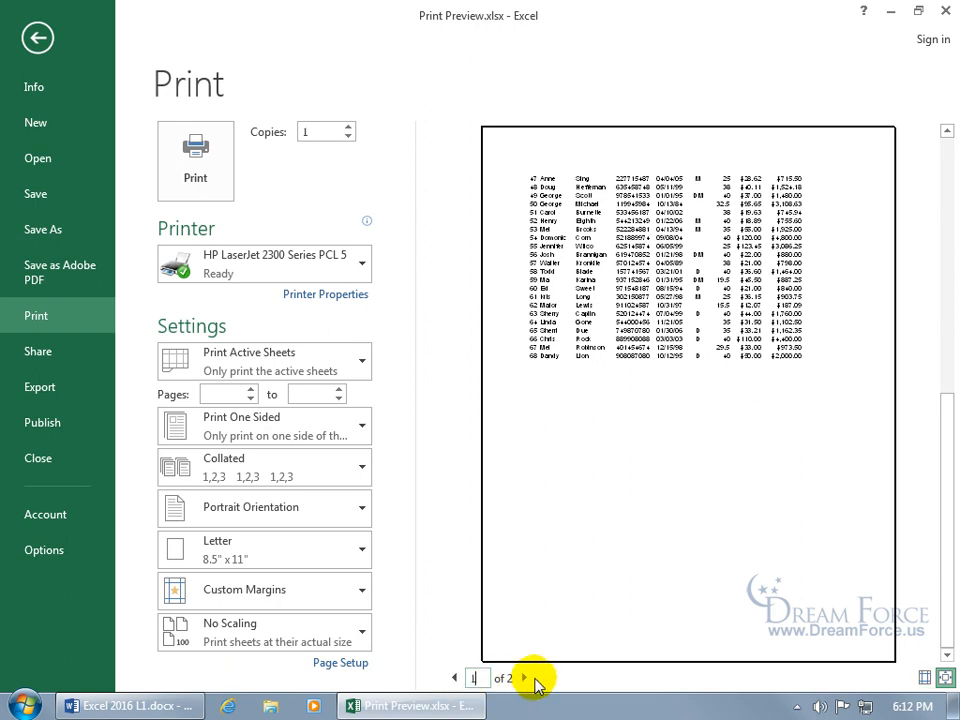
pyautogui.write('1')
pyautogui.press('Return')
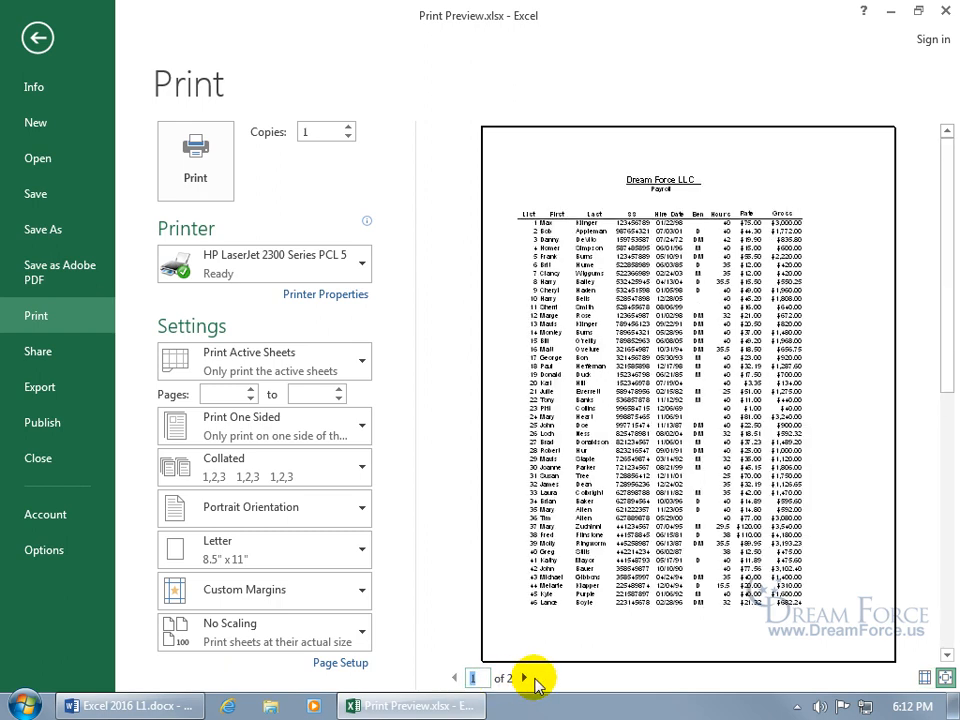
pyautogui.click(945, 679)
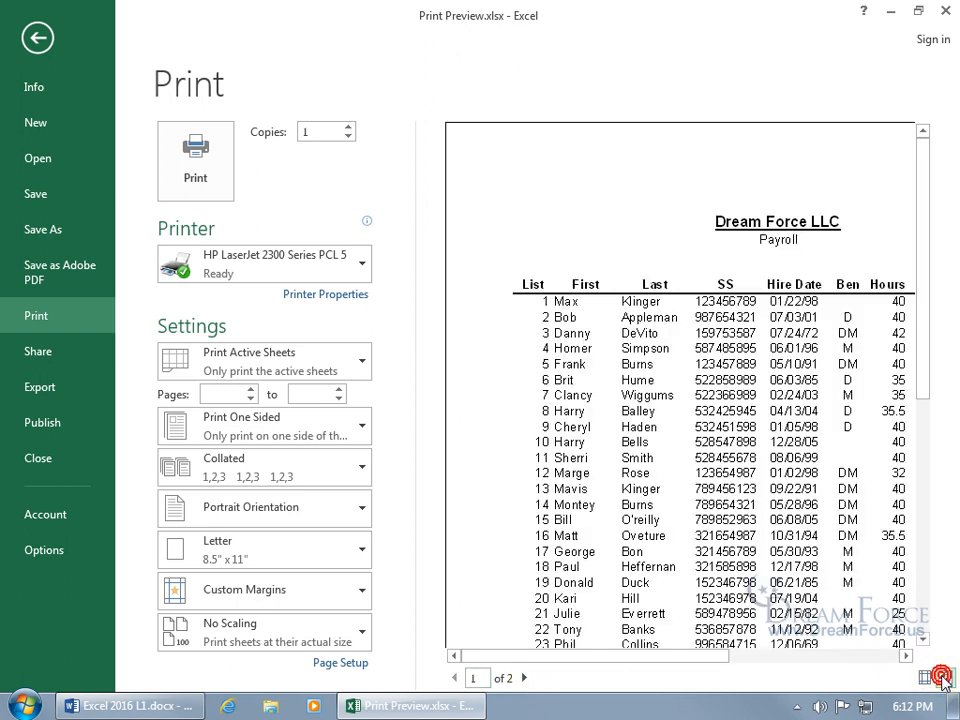
pyautogui.click(945, 679)
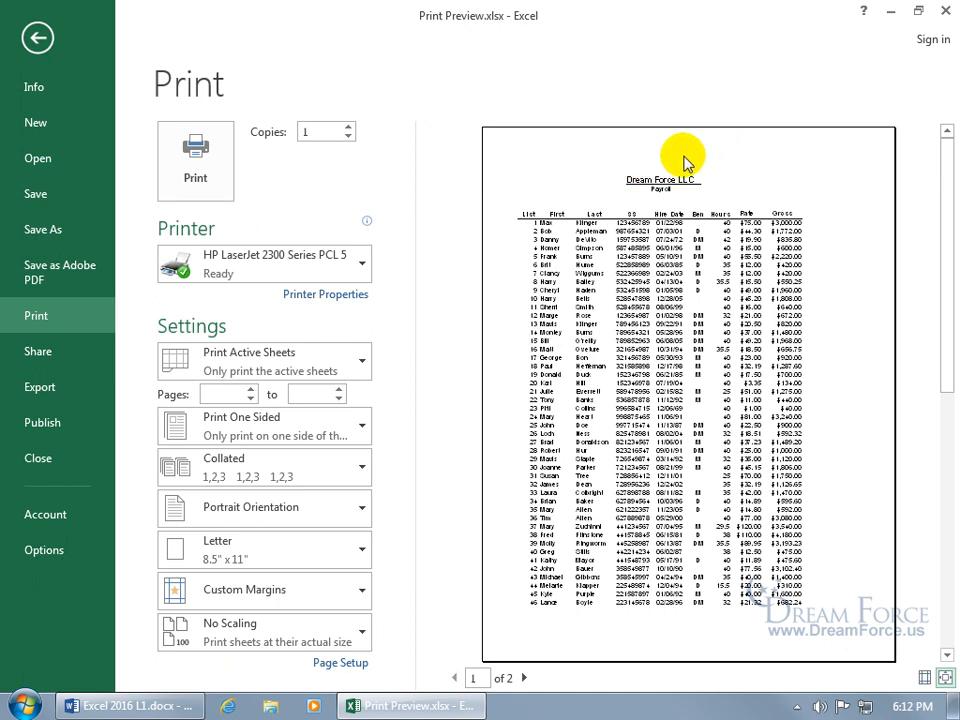
pyautogui.click(37, 37)
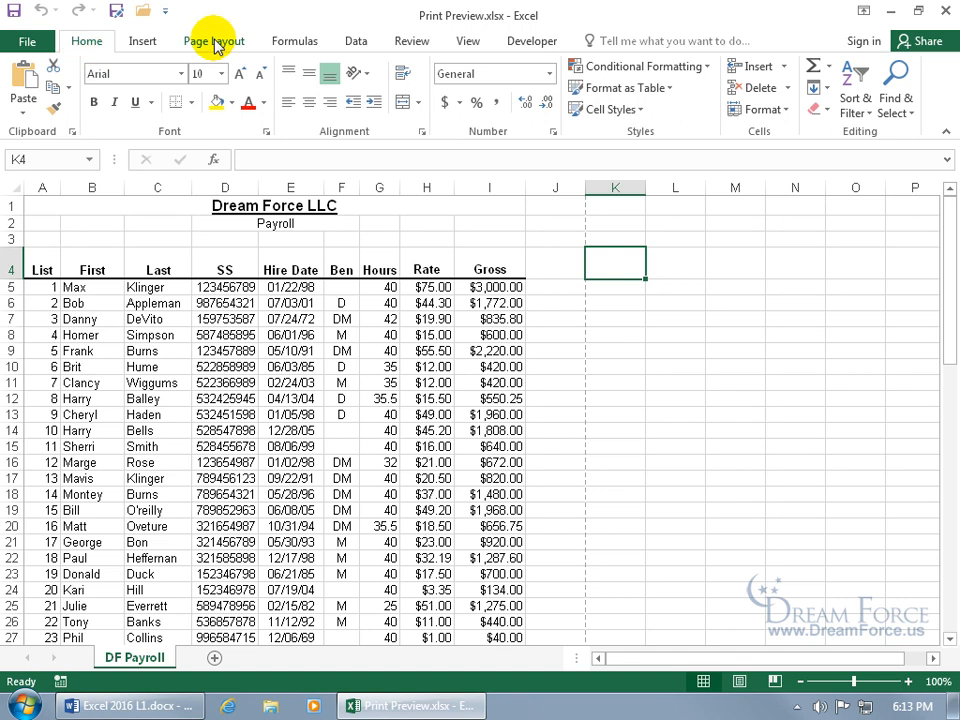
# Try hiding the worksheet's gridlines, show them again, and turn on gridline printing.
pyautogui.click(214, 41)
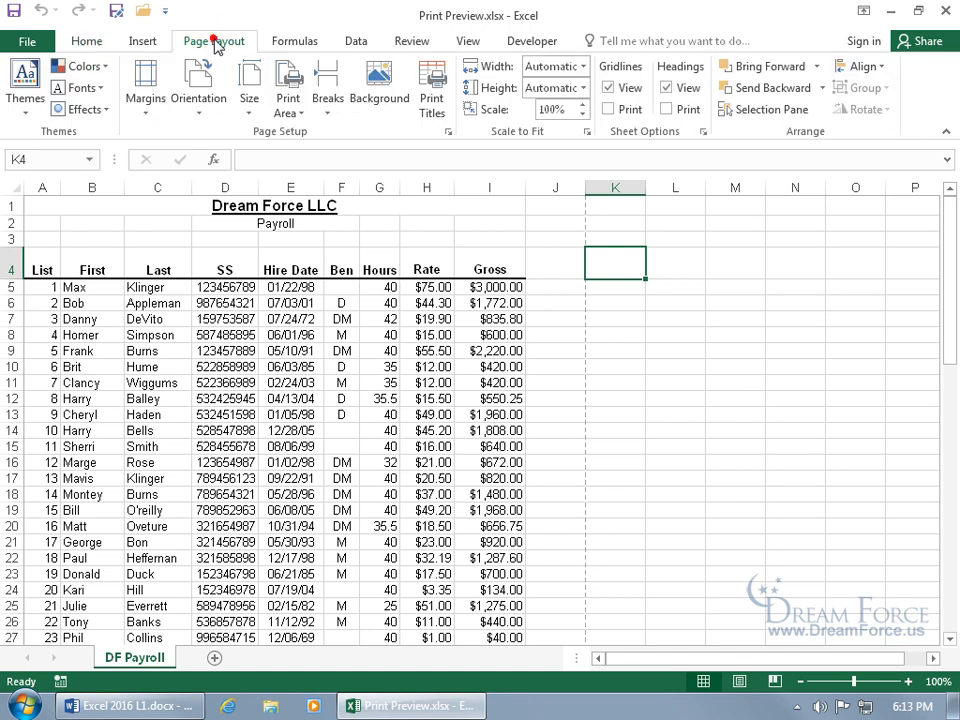
pyautogui.click(631, 95)
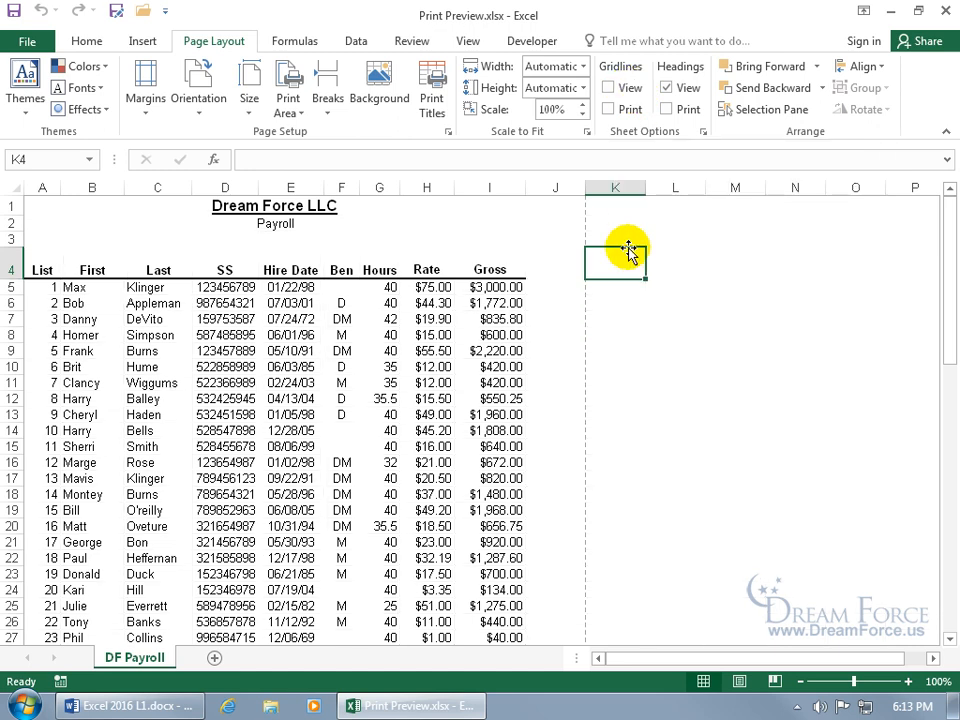
pyautogui.click(609, 88)
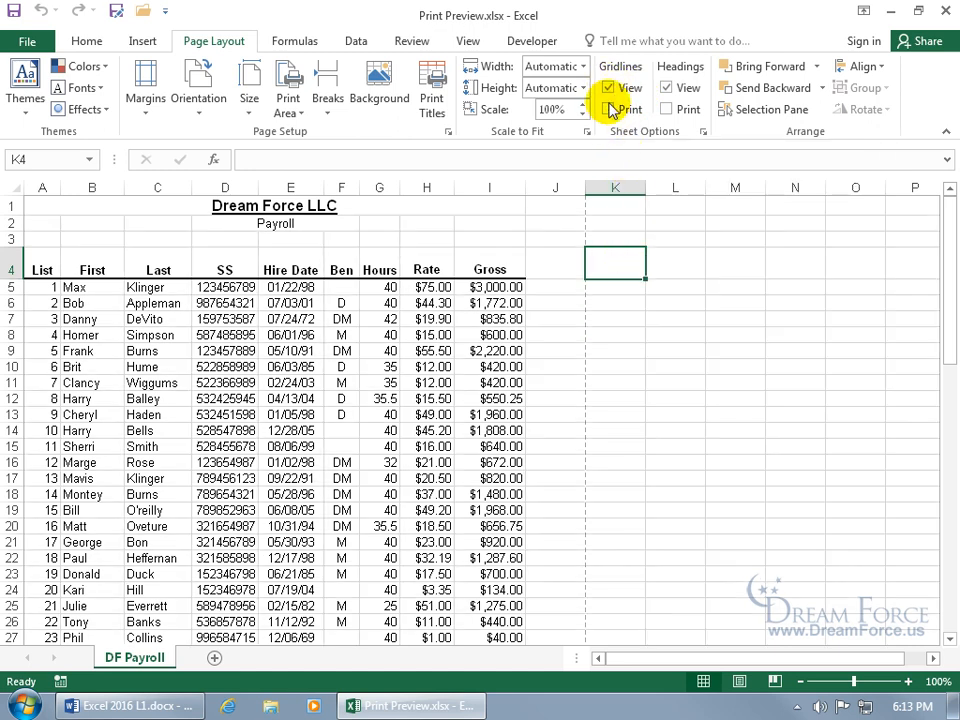
pyautogui.click(609, 110)
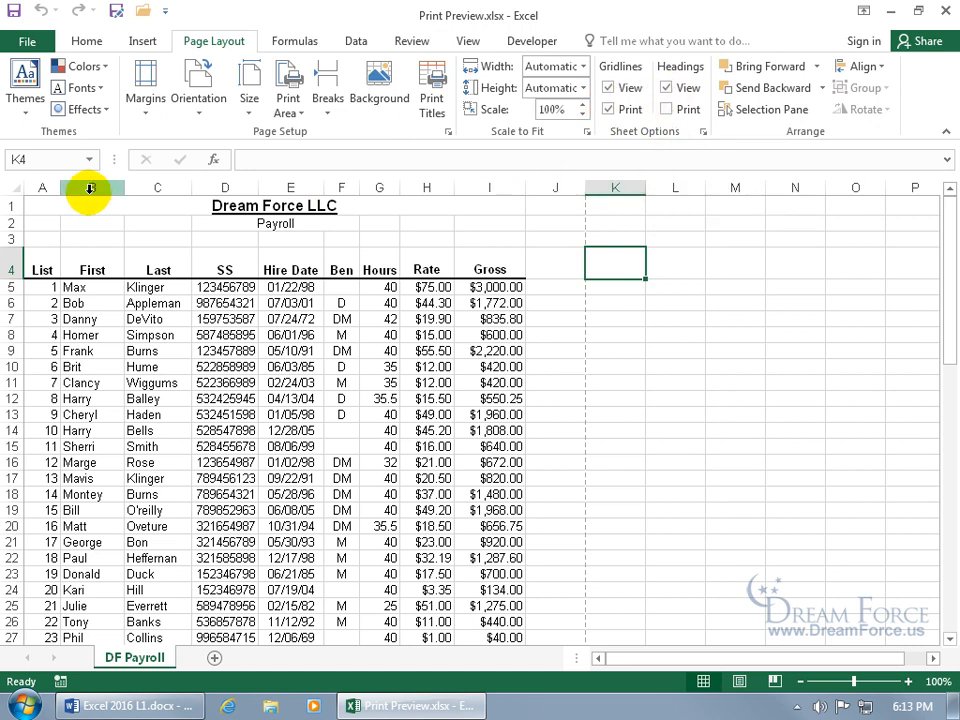
# Try hiding the row and column headings, show them again, and set the headings to print.
pyautogui.click(666, 87)
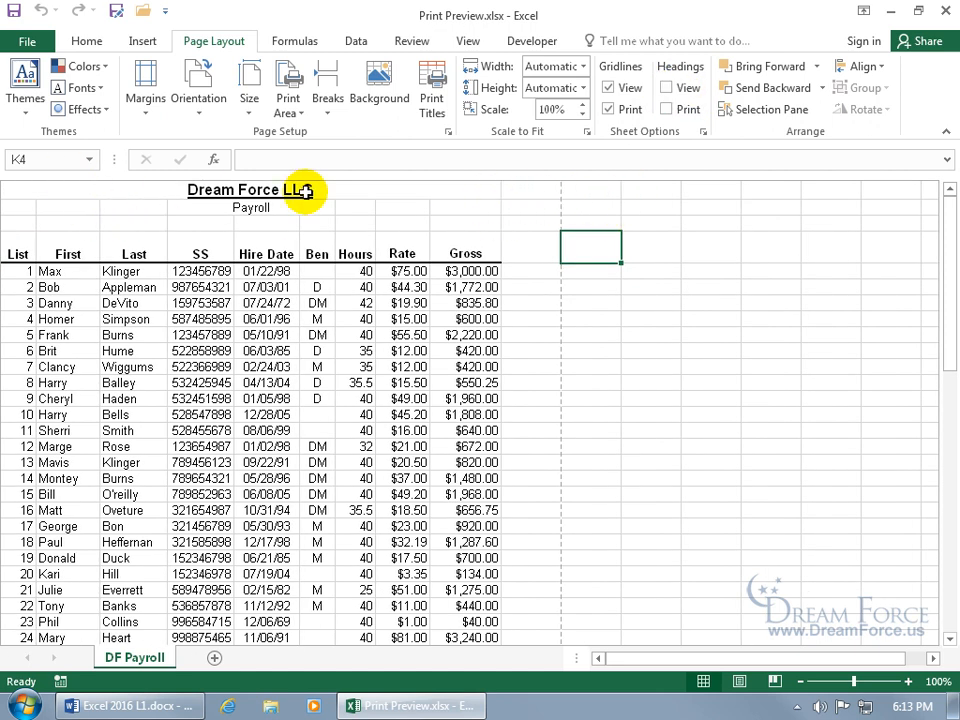
pyautogui.click(666, 88)
pyautogui.click(667, 109)
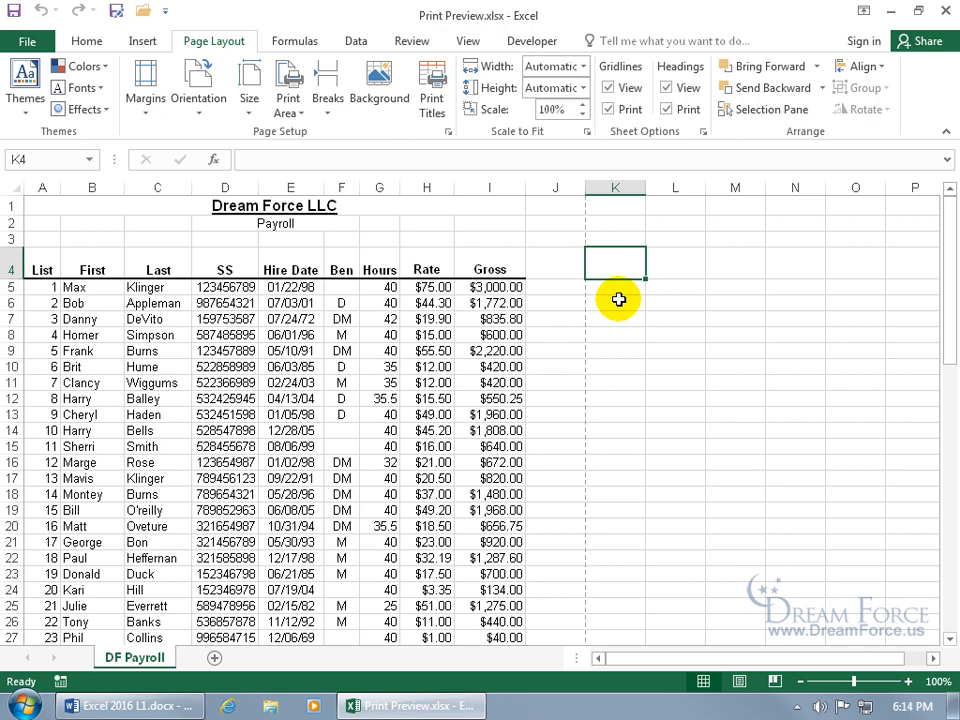
# Check the sheet's page break lines, then examine the enlarged print preview with gridlines and headings and the choices for what to print.
pyautogui.scroll(-4, 600, 378)
pyautogui.scroll(-14, 600, 378)
pyautogui.scroll(6, 597, 387)
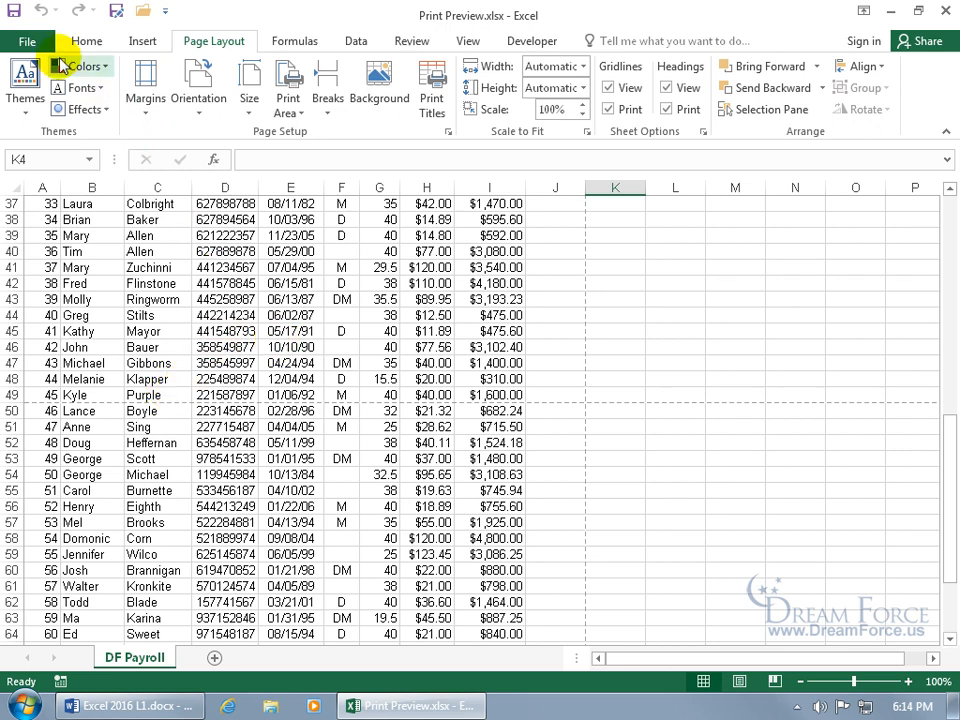
pyautogui.click(27, 42)
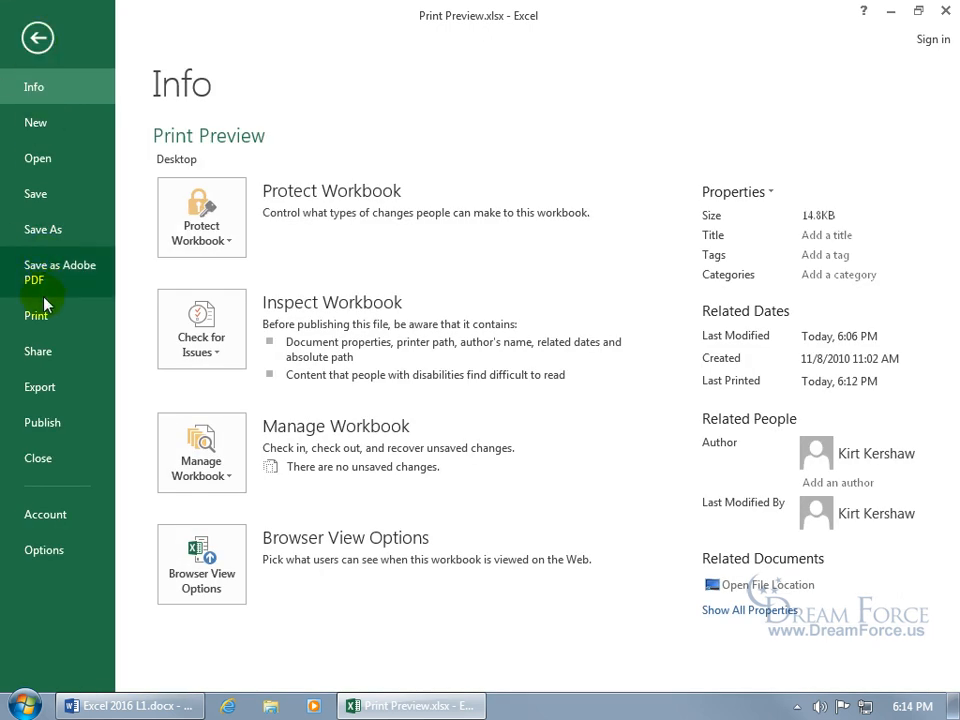
pyautogui.click(36, 315)
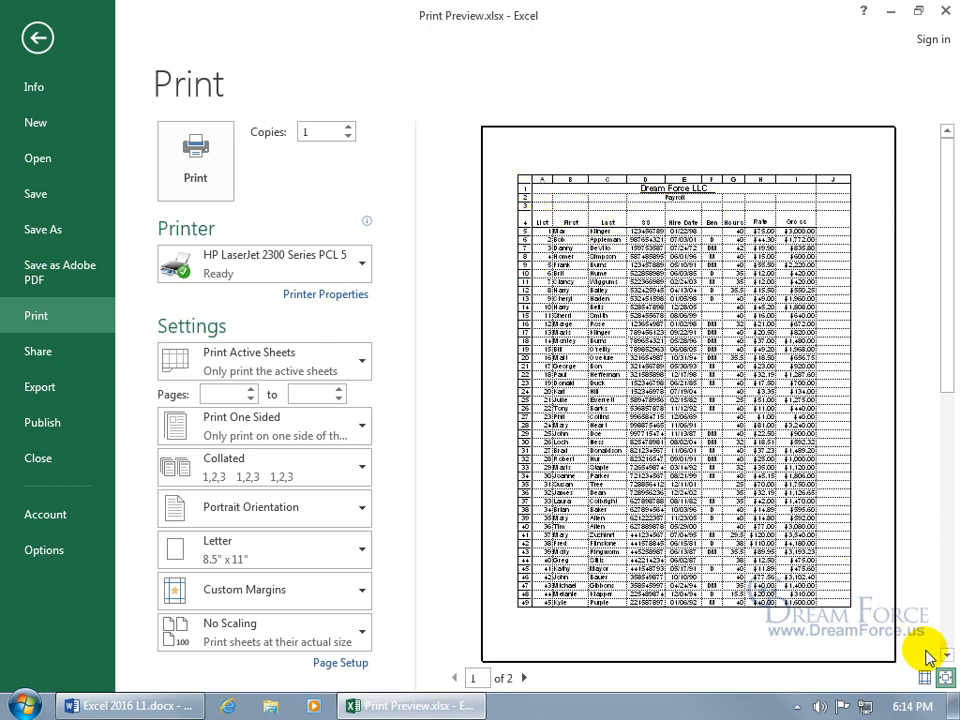
pyautogui.click(945, 678)
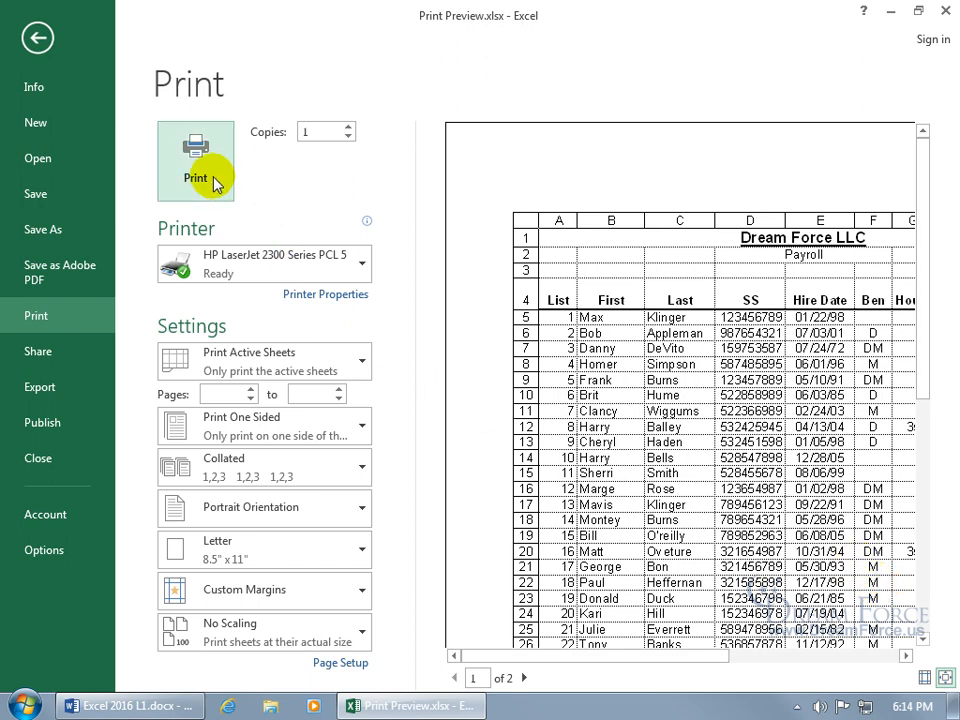
pyautogui.click(336, 366)
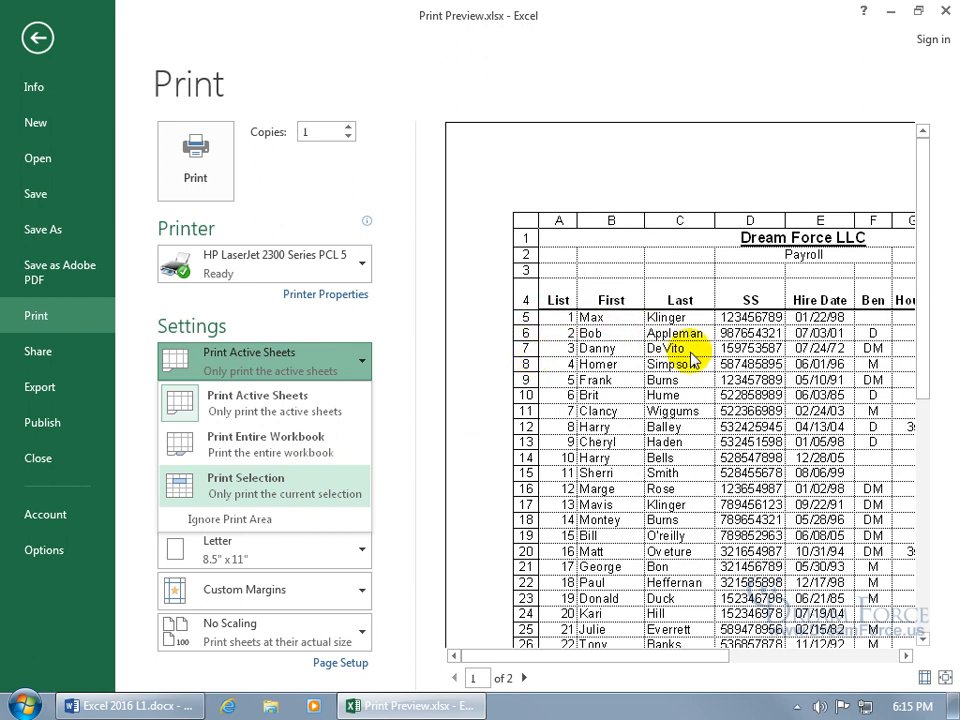
pyautogui.click(408, 447)
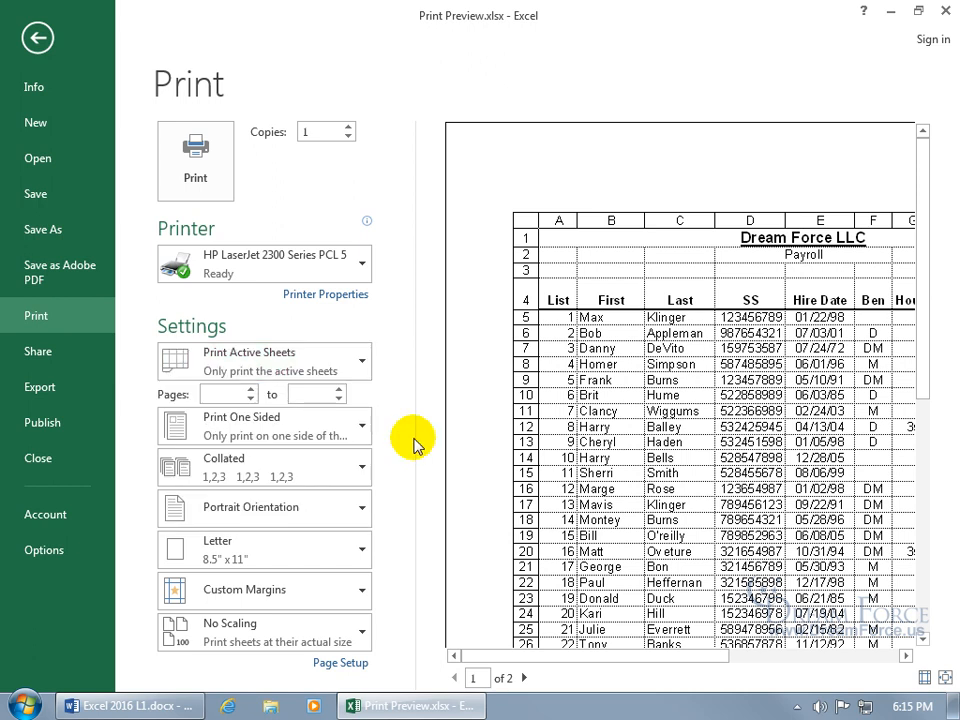
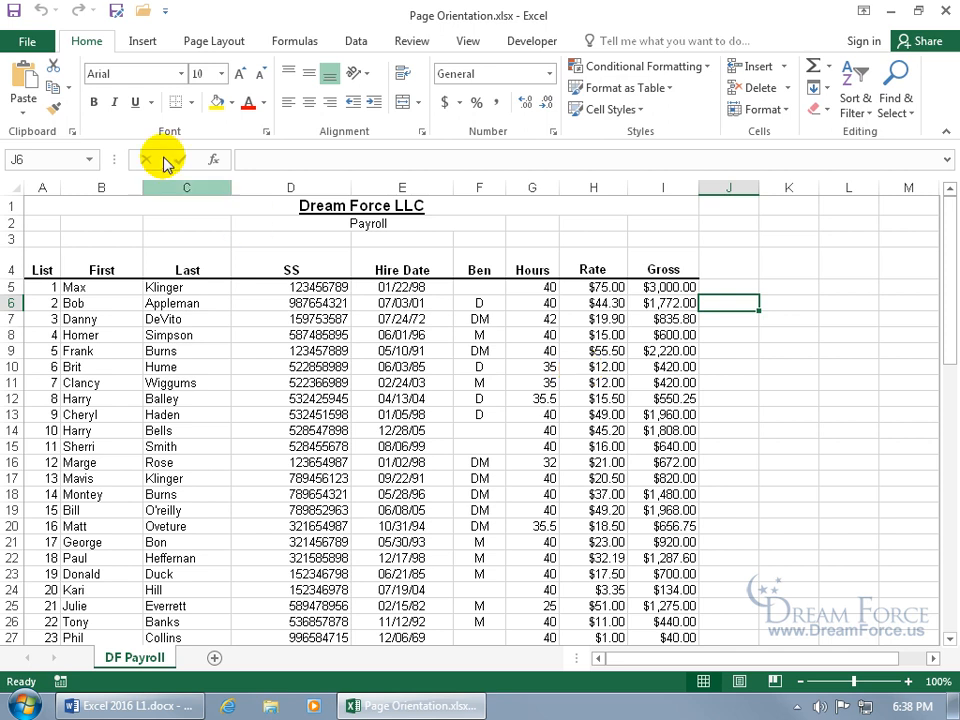
# Page through the print preview of Page Orientation.xlsx up to page 4 and return to the worksheet.
pyautogui.click(28, 42)
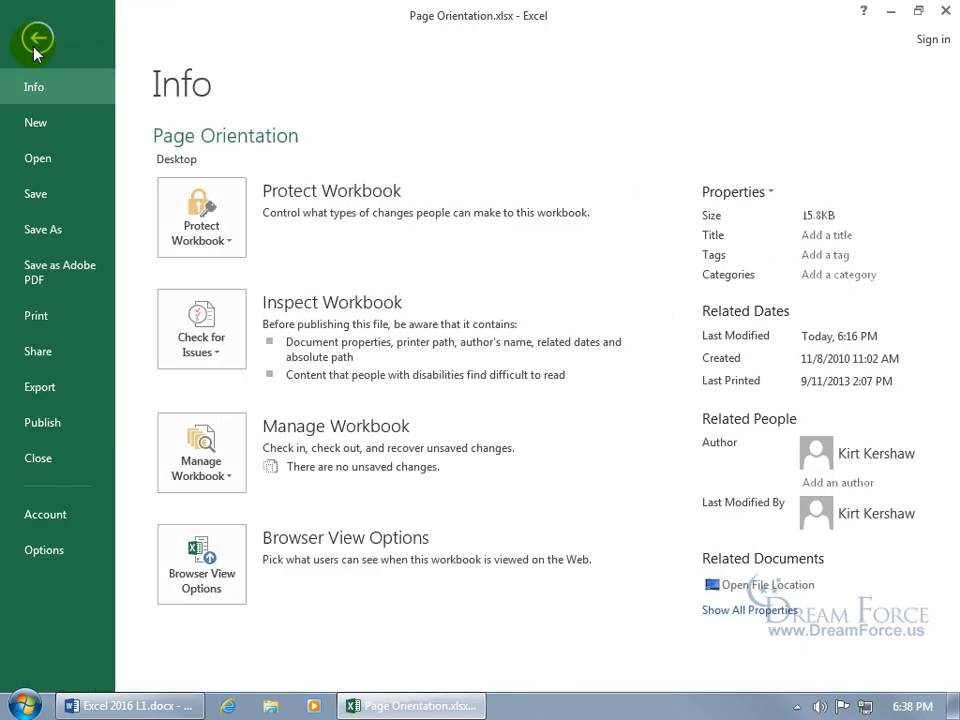
pyautogui.click(50, 316)
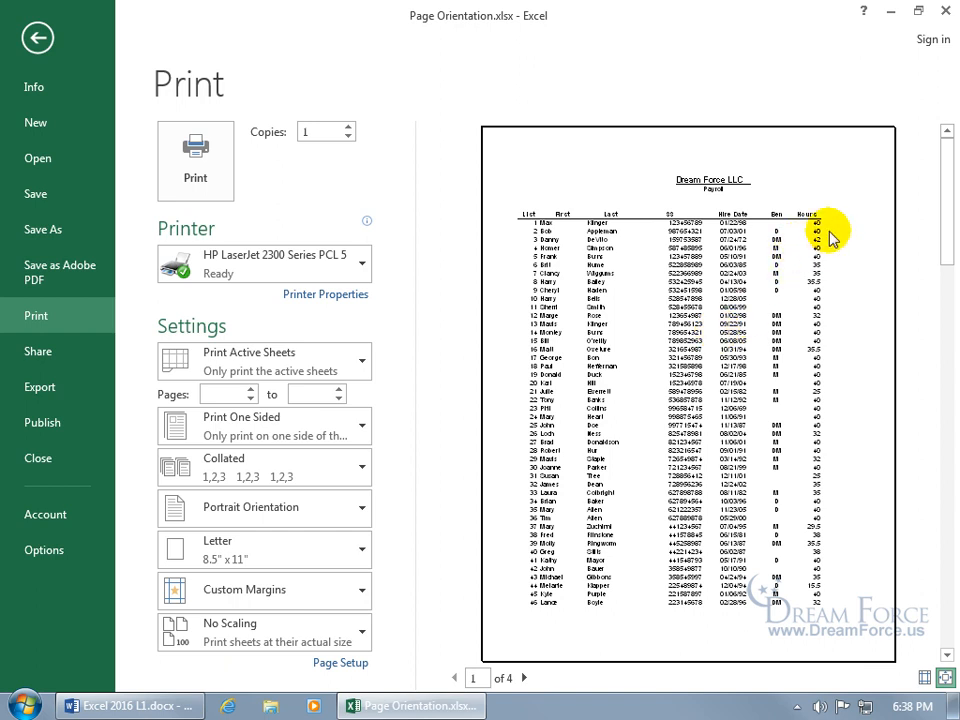
pyautogui.click(522, 678)
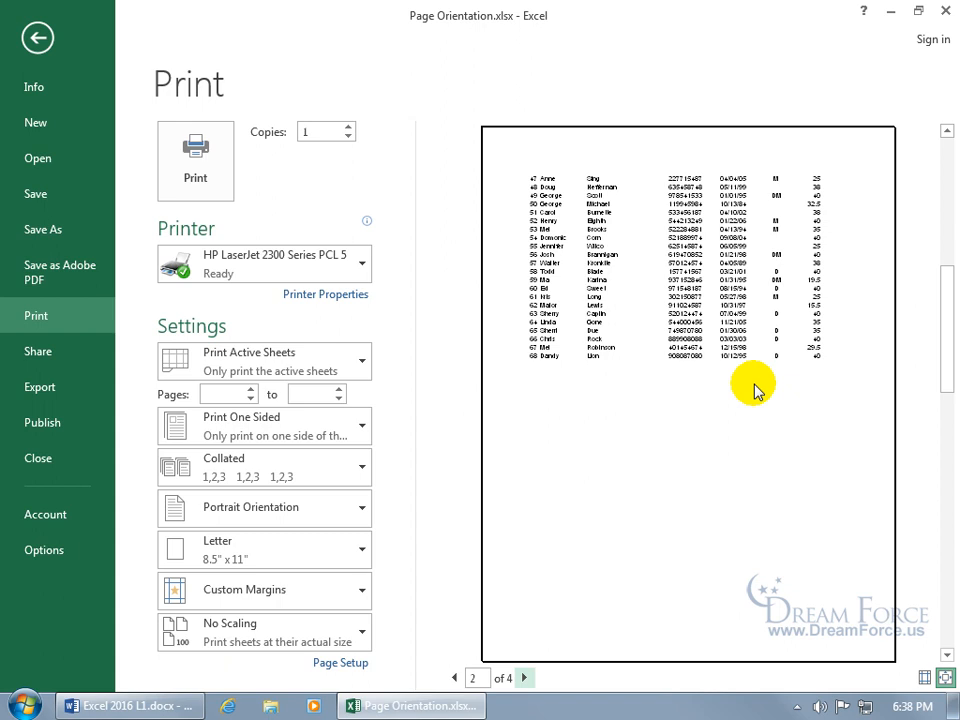
pyautogui.click(522, 678)
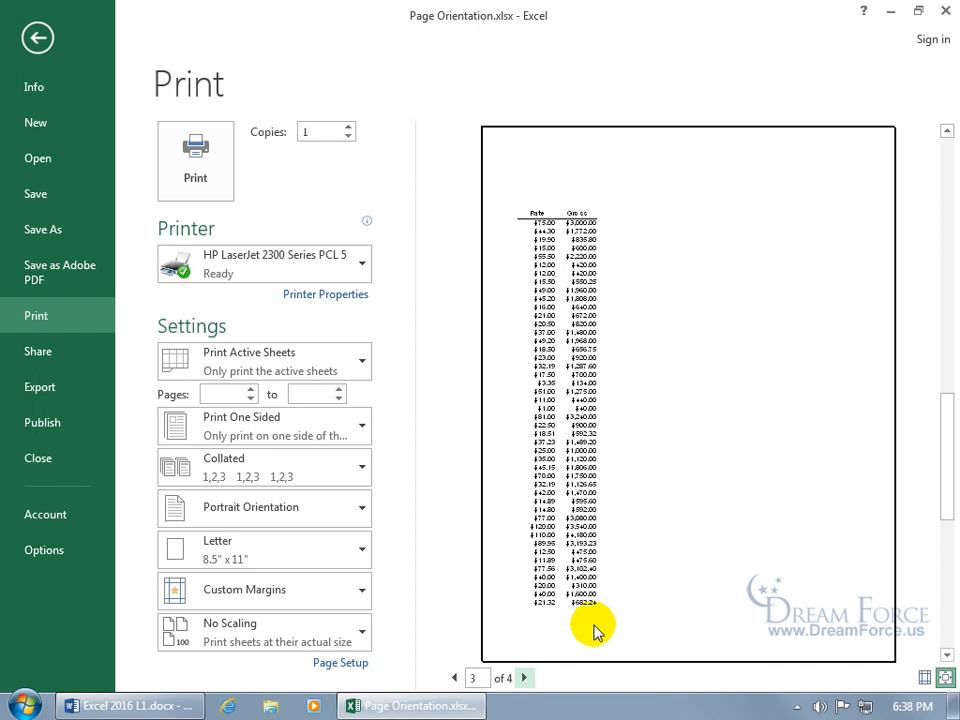
pyautogui.click(523, 678)
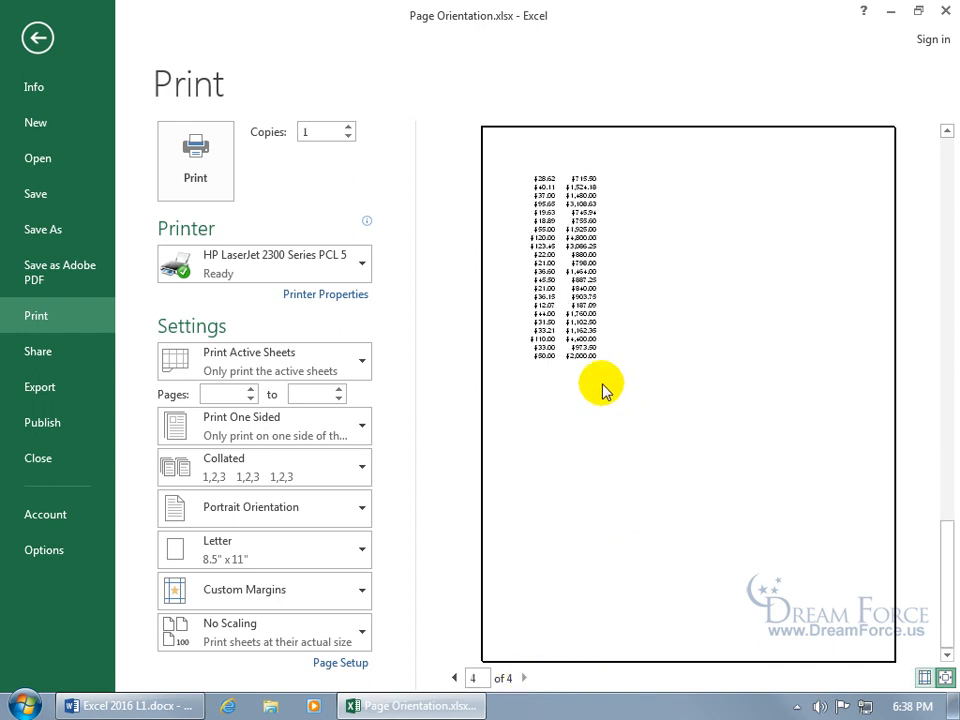
pyautogui.click(38, 36)
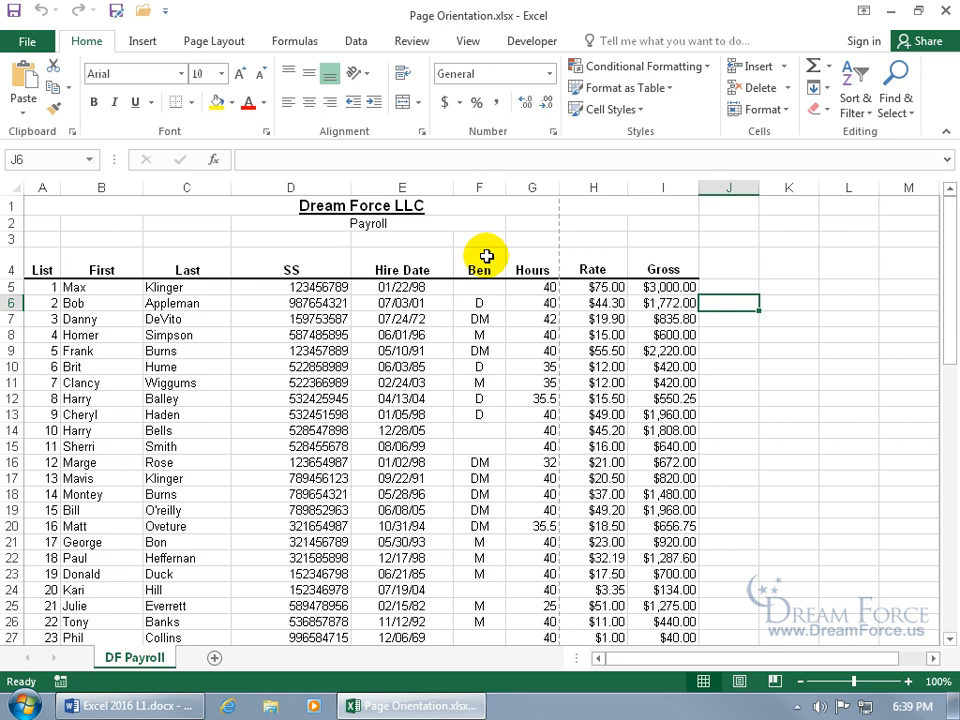
# Set the payroll sheet's page orientation to Landscape in the print settings.
pyautogui.click(205, 44)
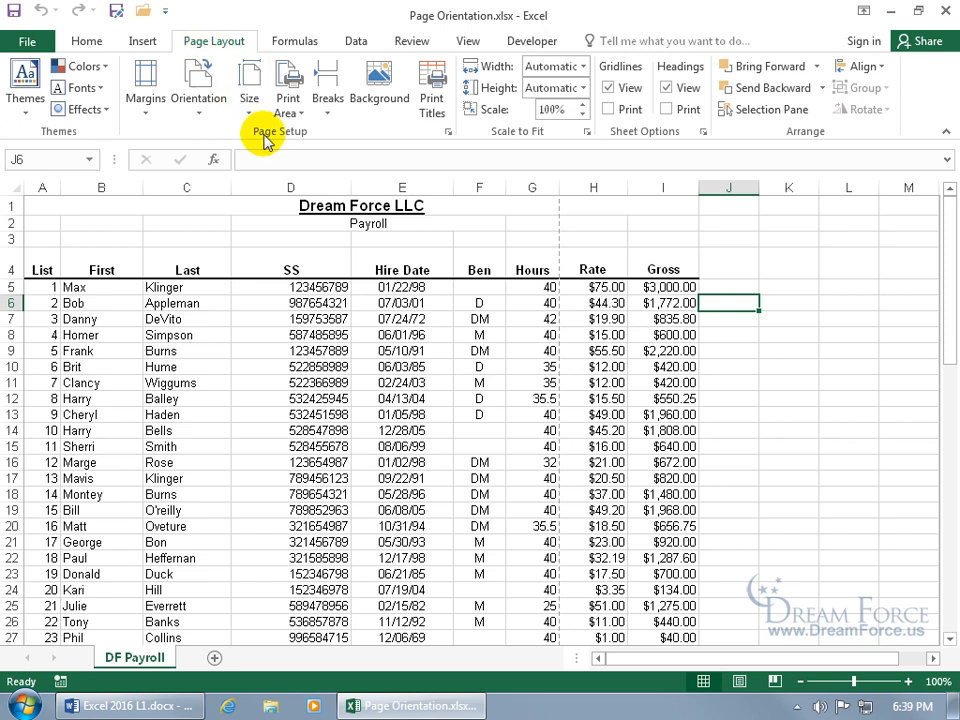
pyautogui.click(203, 100)
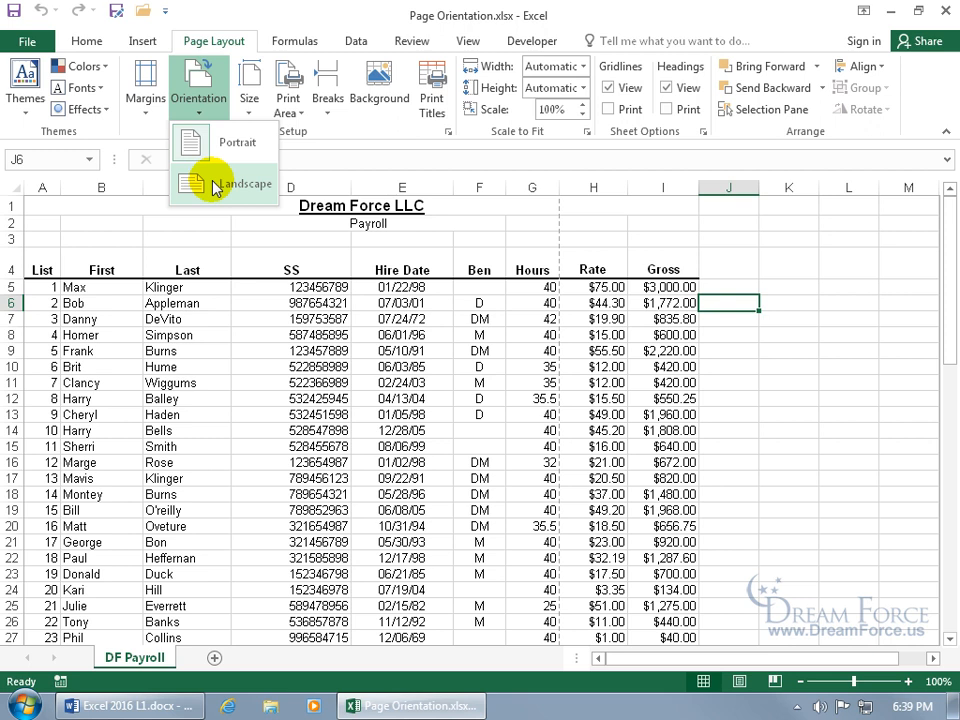
pyautogui.click(30, 41)
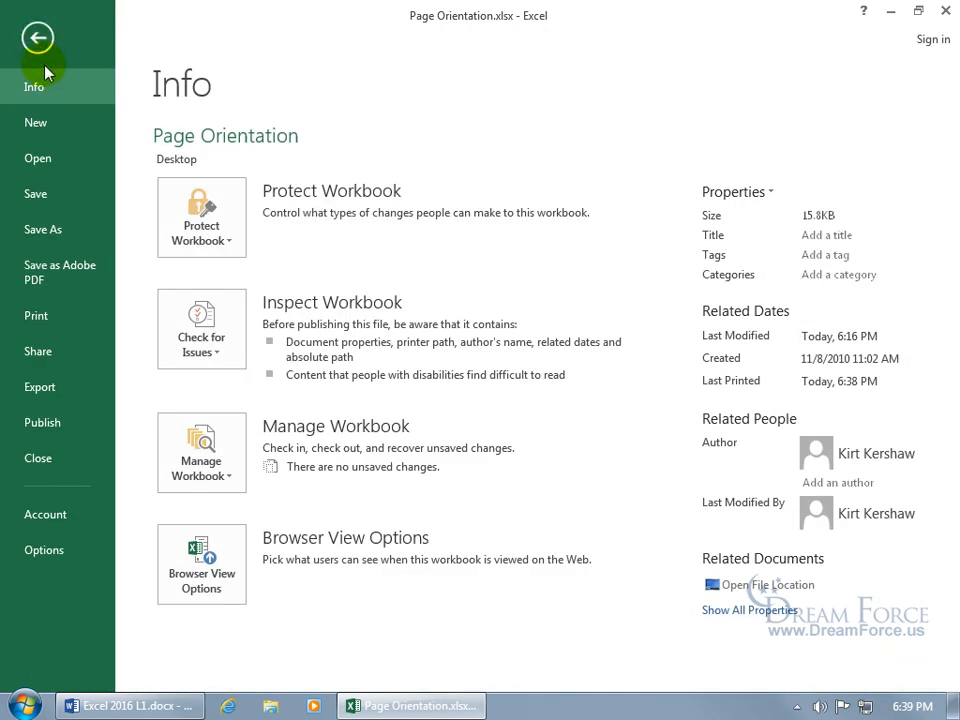
pyautogui.click(38, 313)
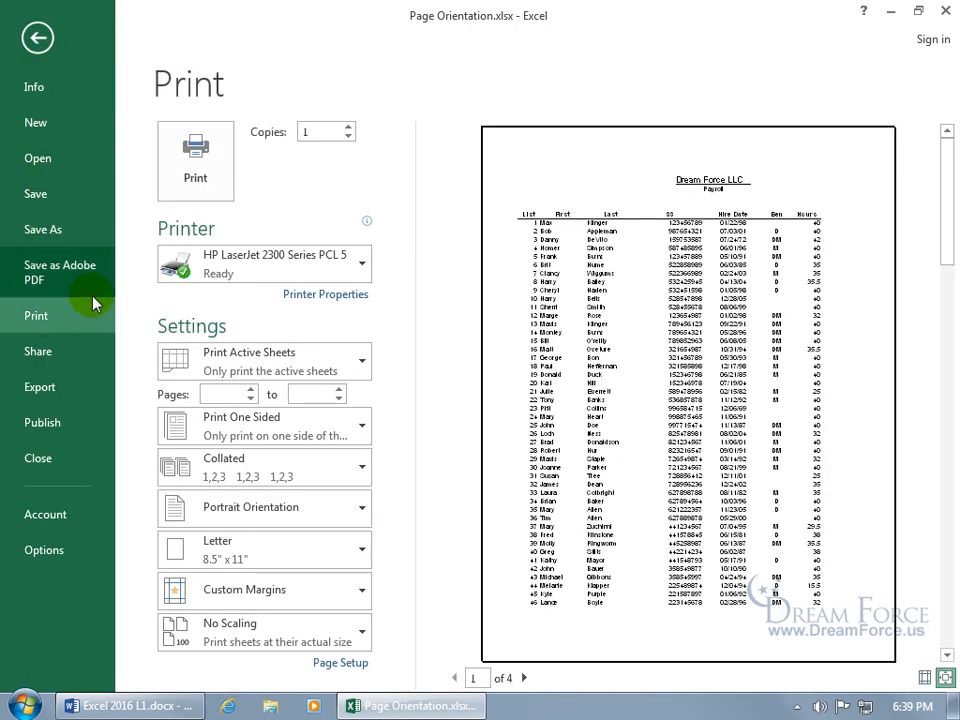
pyautogui.click(251, 510)
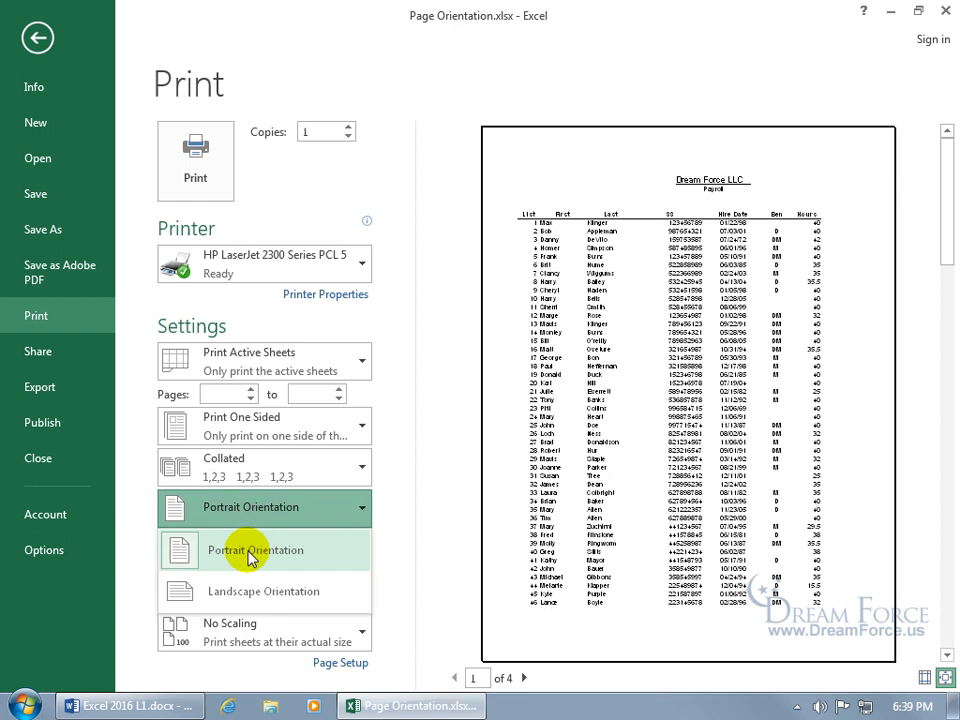
pyautogui.click(254, 594)
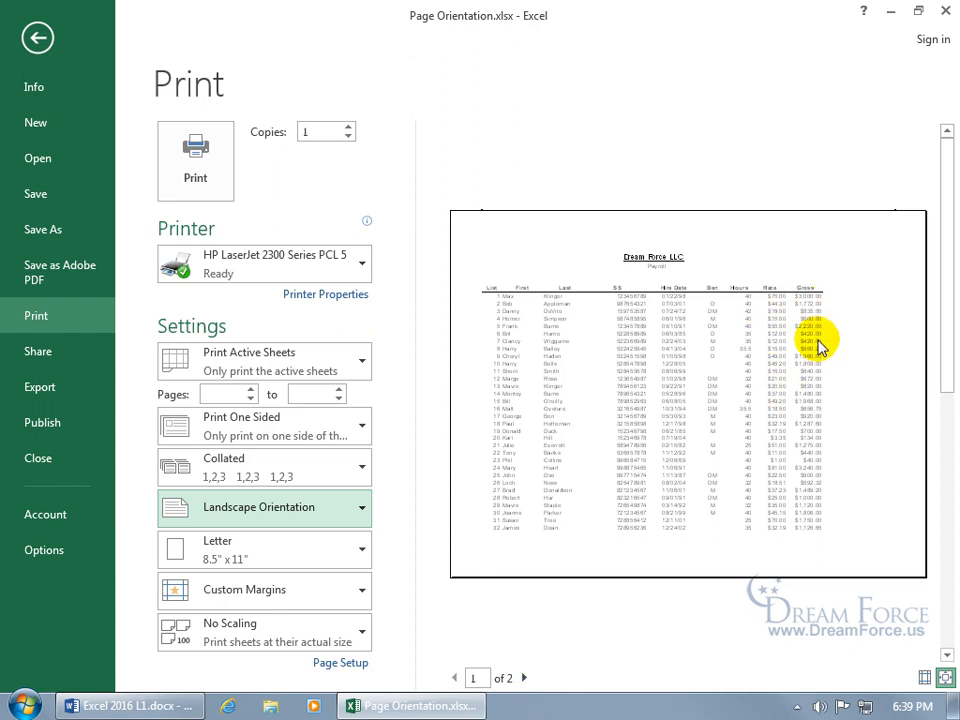
# Examine the enlarged landscape print preview across its width on page 1 and page 2.
pyautogui.click(945, 679)
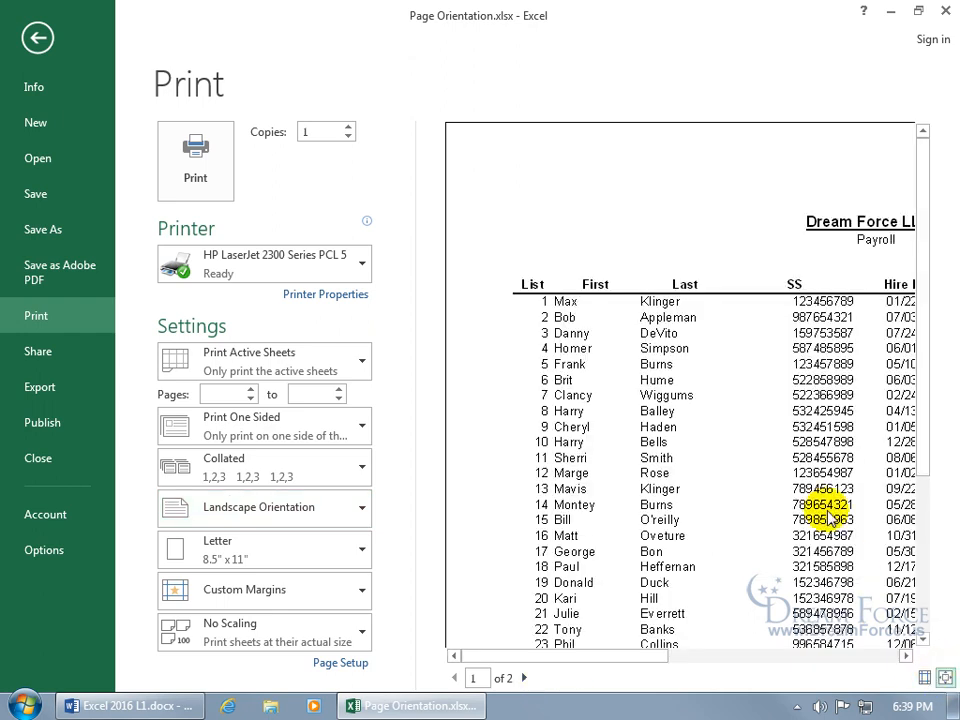
pyautogui.moveTo(611, 658); pyautogui.dragTo(845, 660)
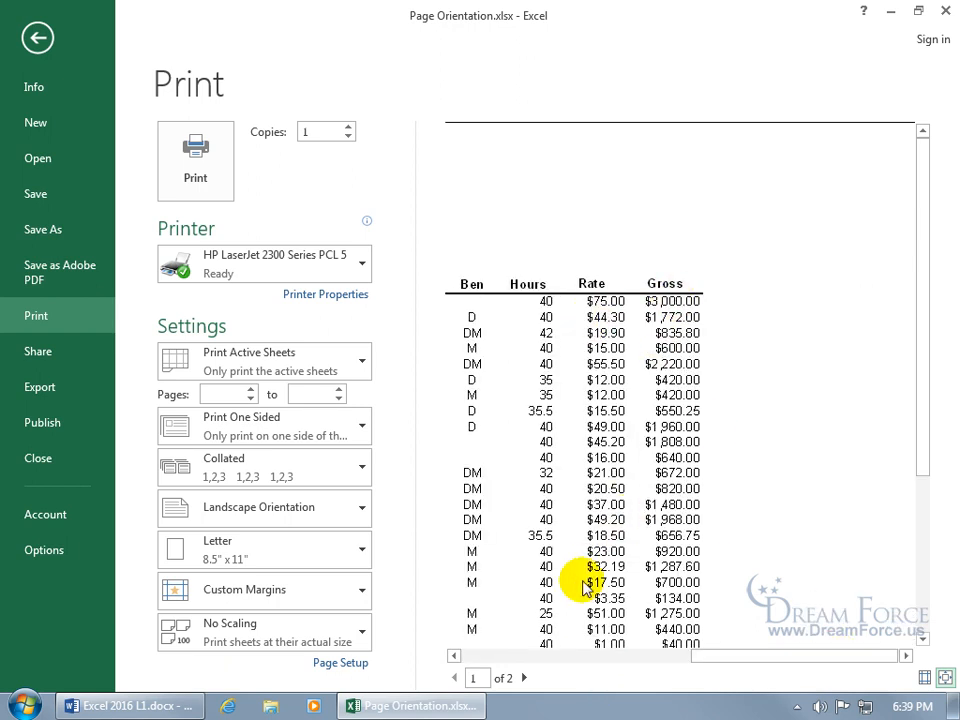
pyautogui.click(524, 678)
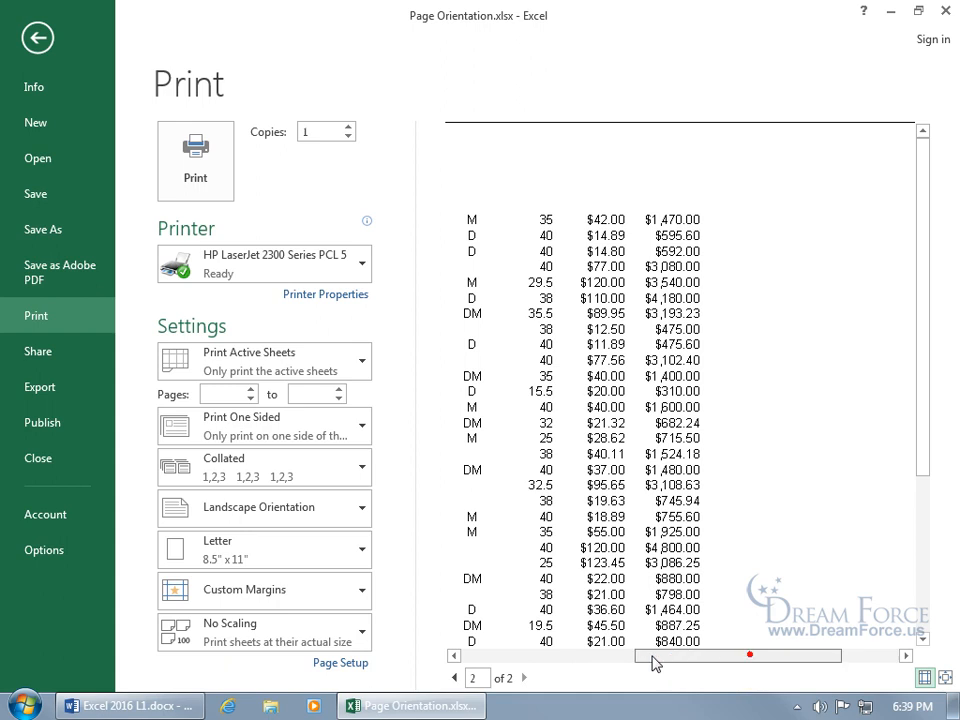
pyautogui.moveTo(718, 657); pyautogui.dragTo(579, 658)
pyautogui.click(945, 678)
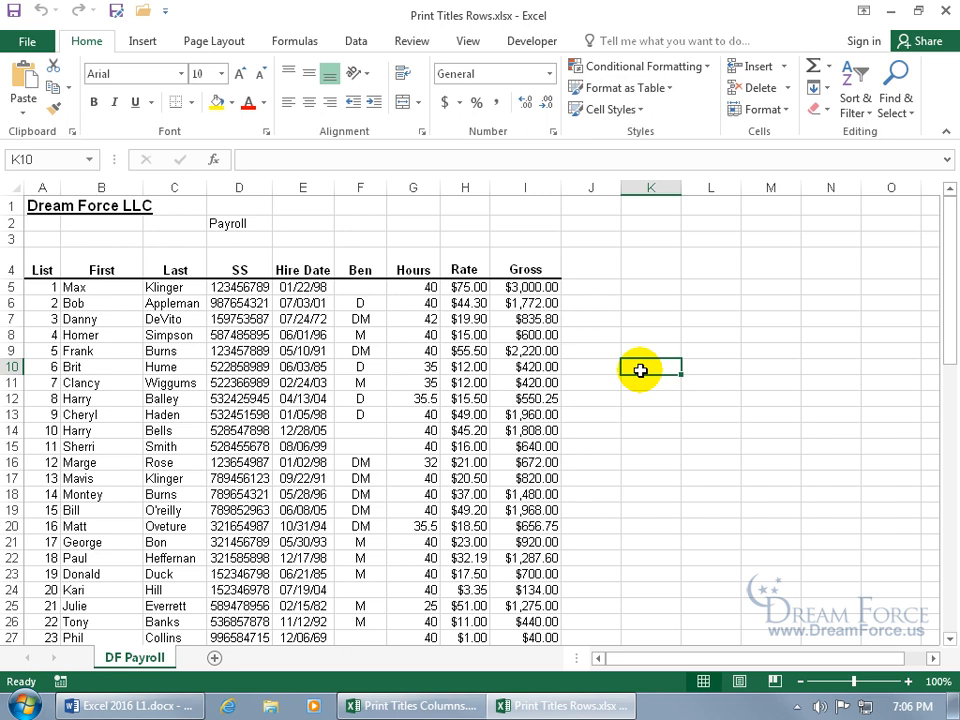
# Preview Print Titles Rows.xlsx for printing, enlarge it, and compare the column headings on pages 1 and 2.
pyautogui.click(28, 41)
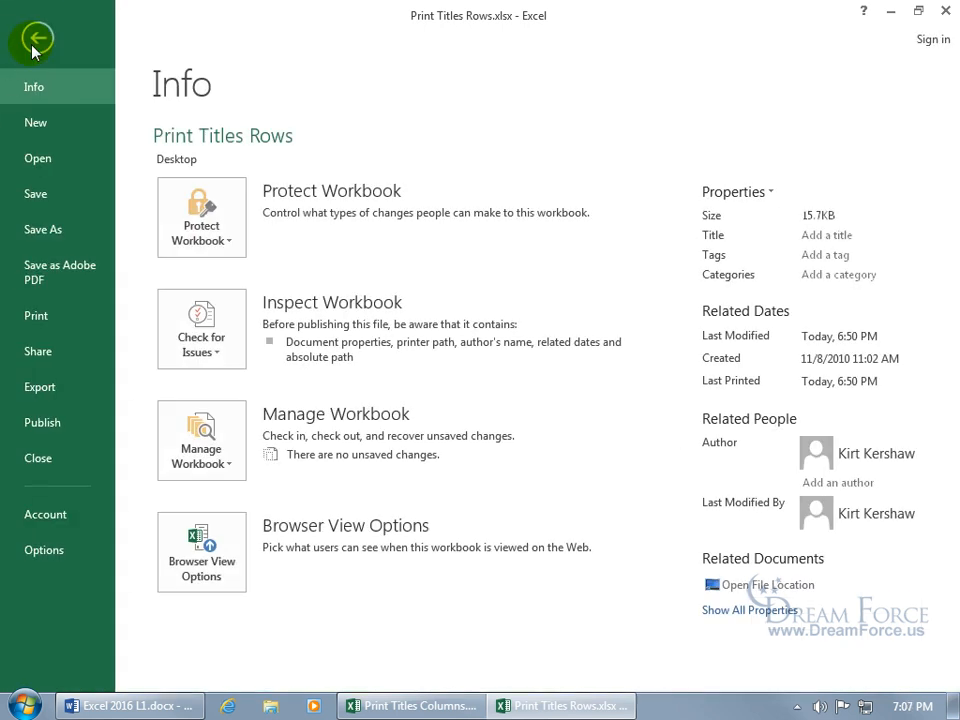
pyautogui.click(45, 315)
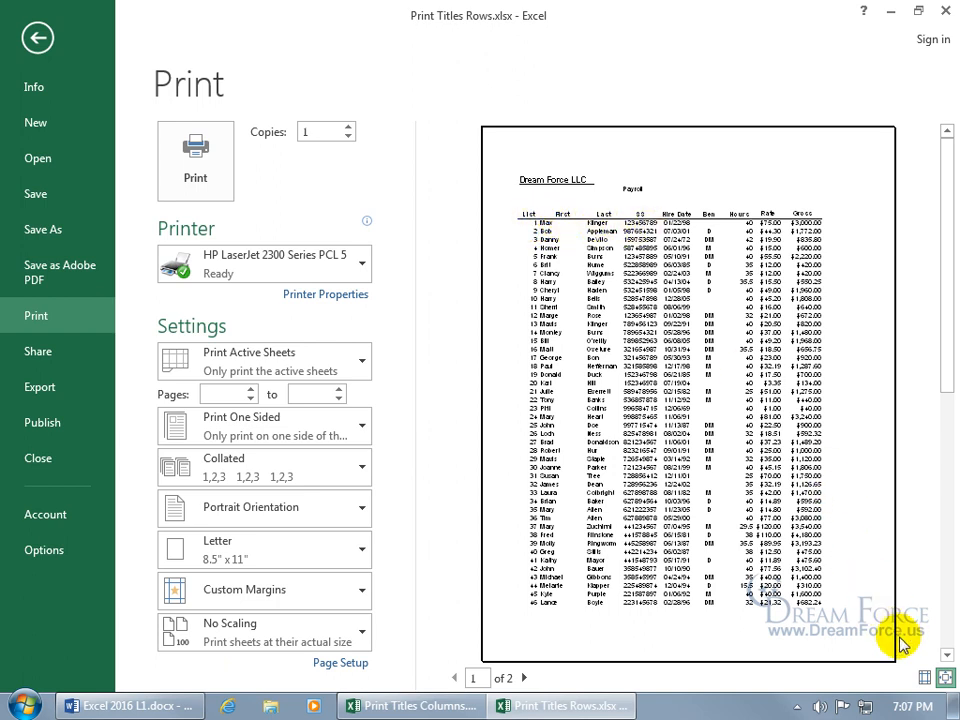
pyautogui.click(945, 678)
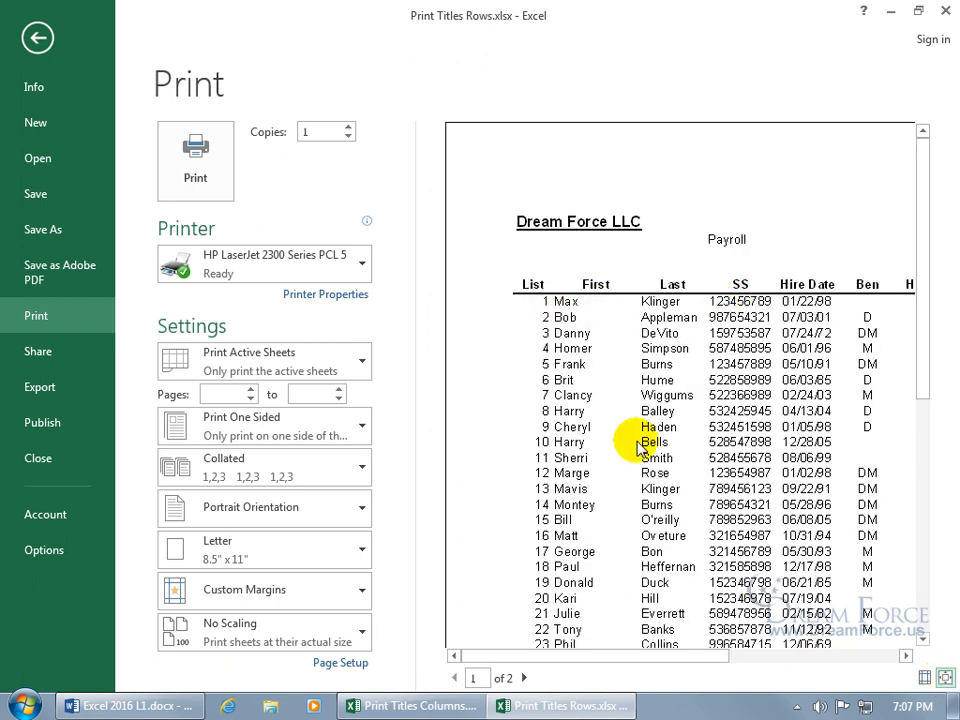
pyautogui.click(524, 678)
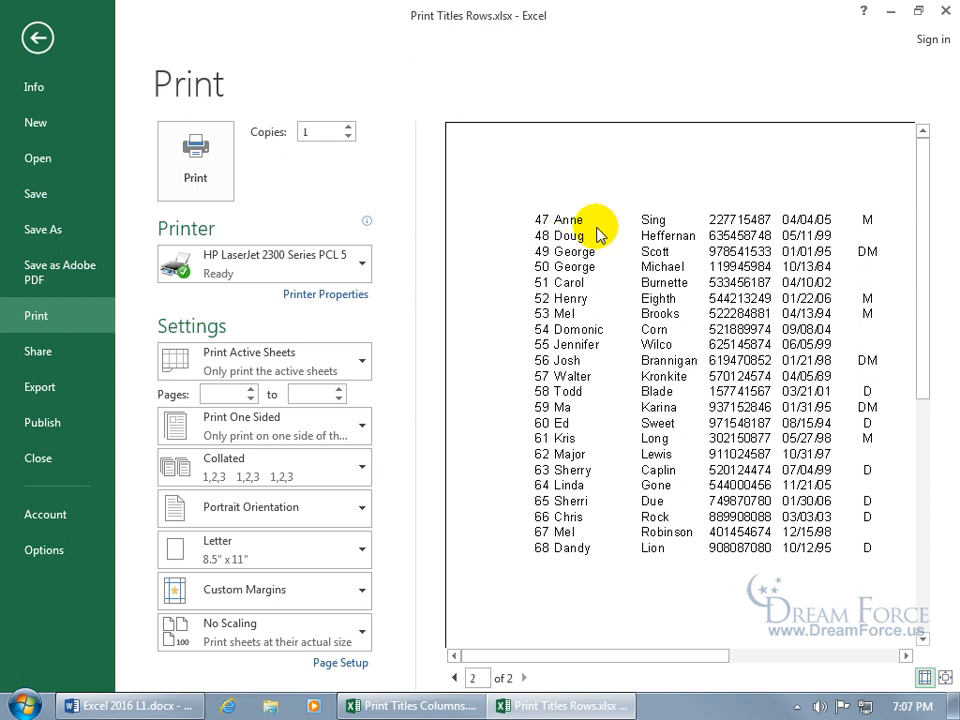
pyautogui.click(455, 678)
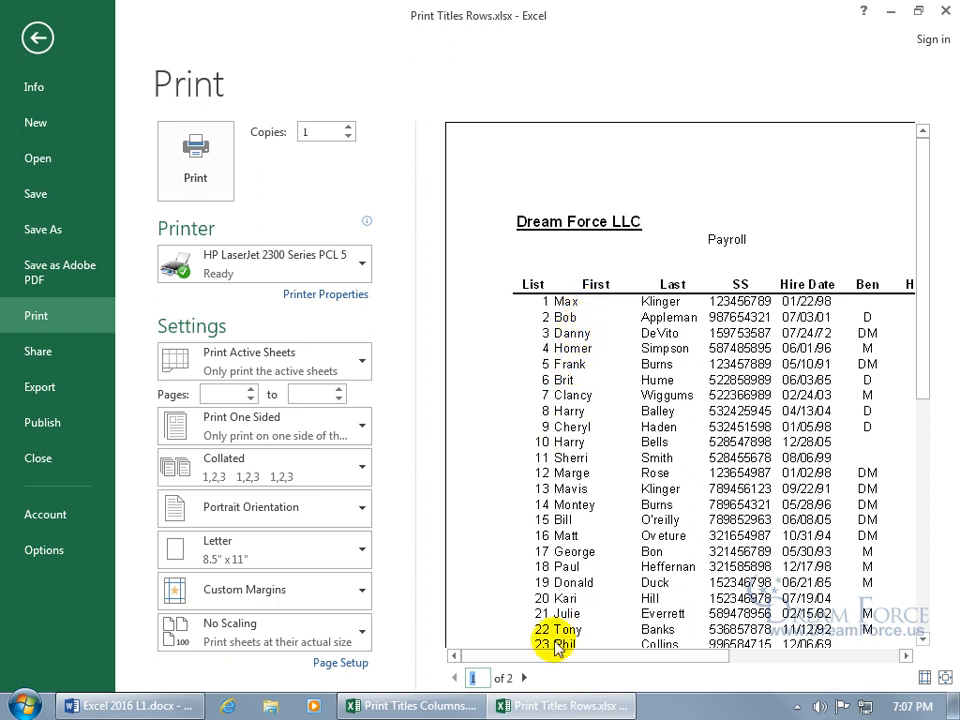
pyautogui.click(524, 679)
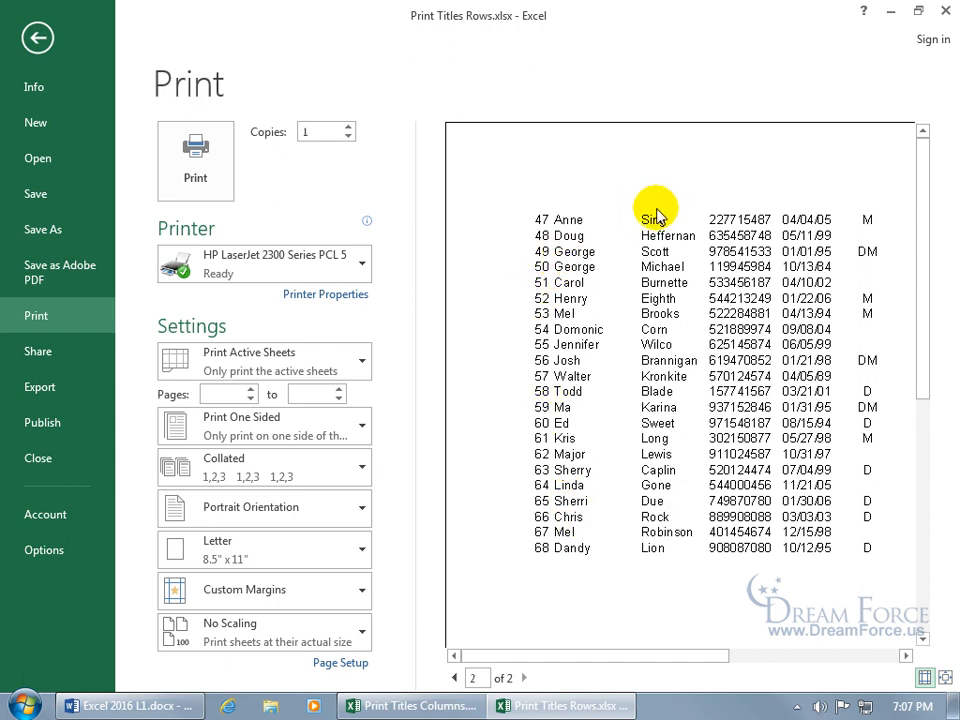
# Check the sheet options for print titles in the print preview's page setup, then return to the worksheet.
pyautogui.click(341, 664)
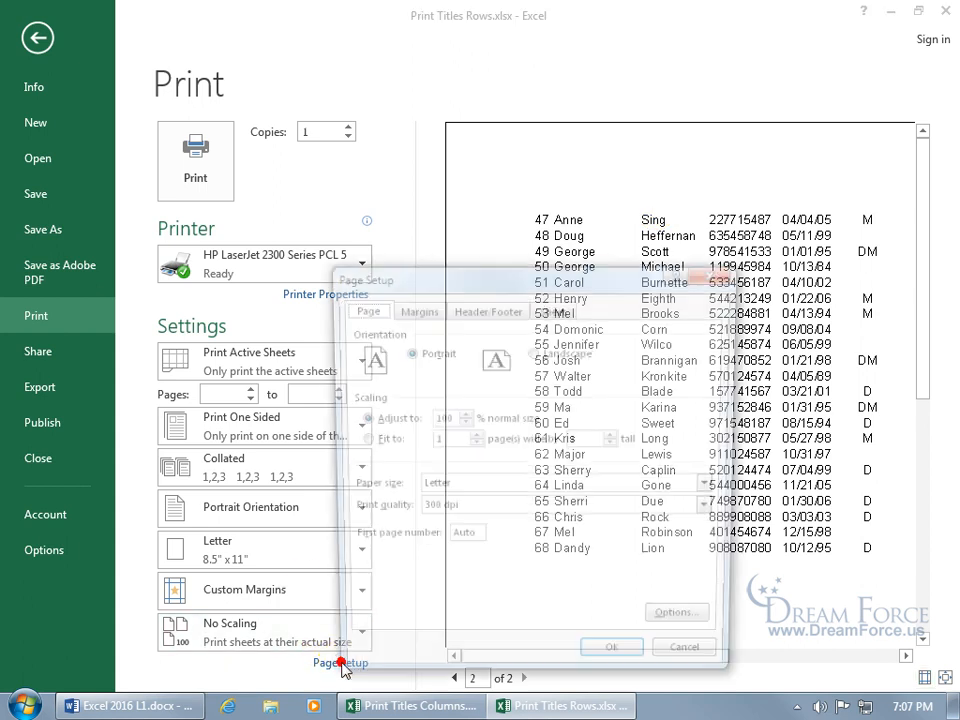
pyautogui.click(562, 310)
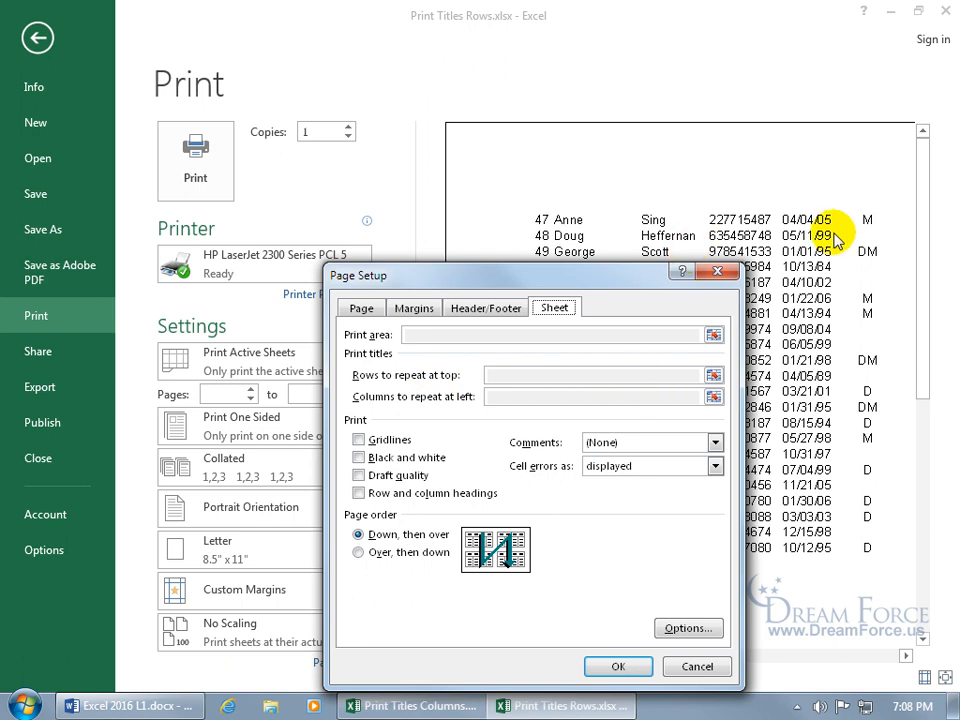
pyautogui.click(720, 272)
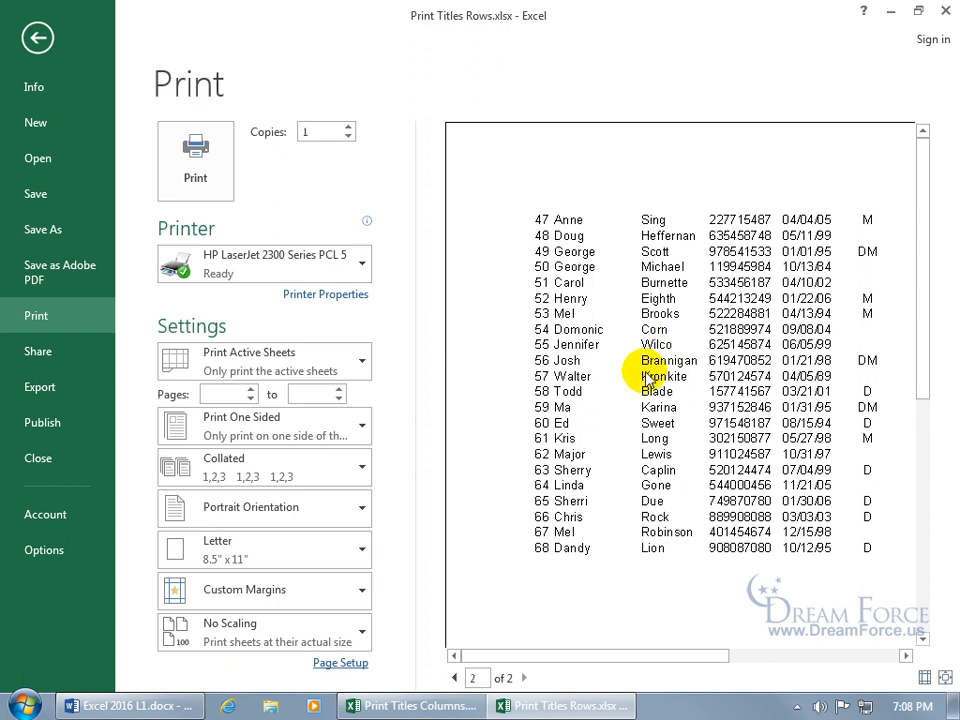
pyautogui.click(36, 39)
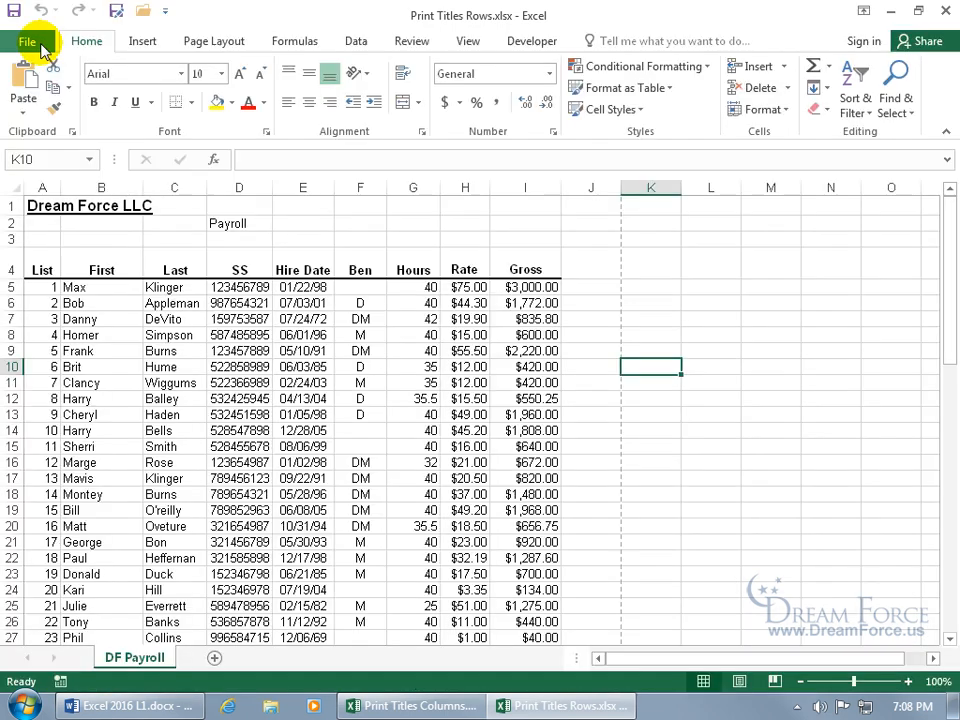
# Open the Print Titles settings from the worksheet and select row 4 as the row to repeat at top.
pyautogui.click(232, 41)
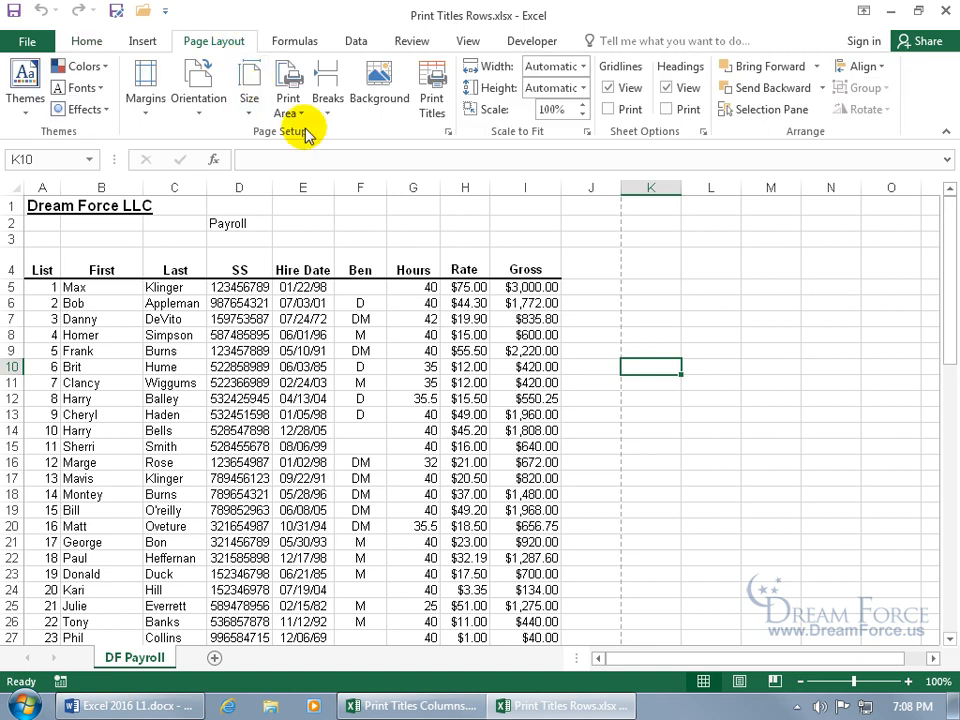
pyautogui.click(430, 103)
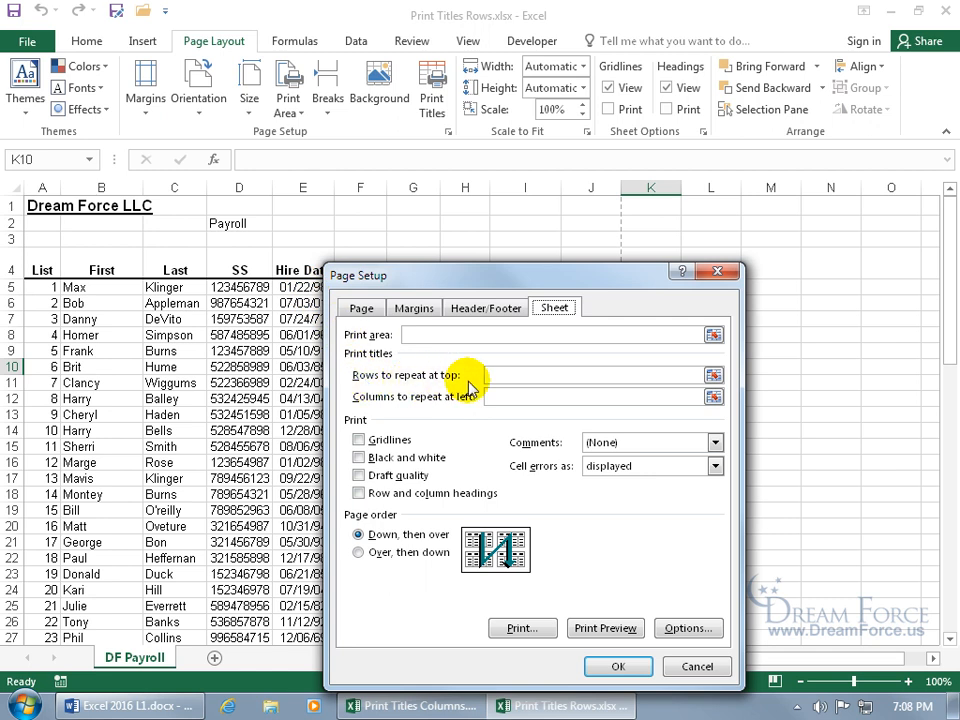
pyautogui.click(506, 380)
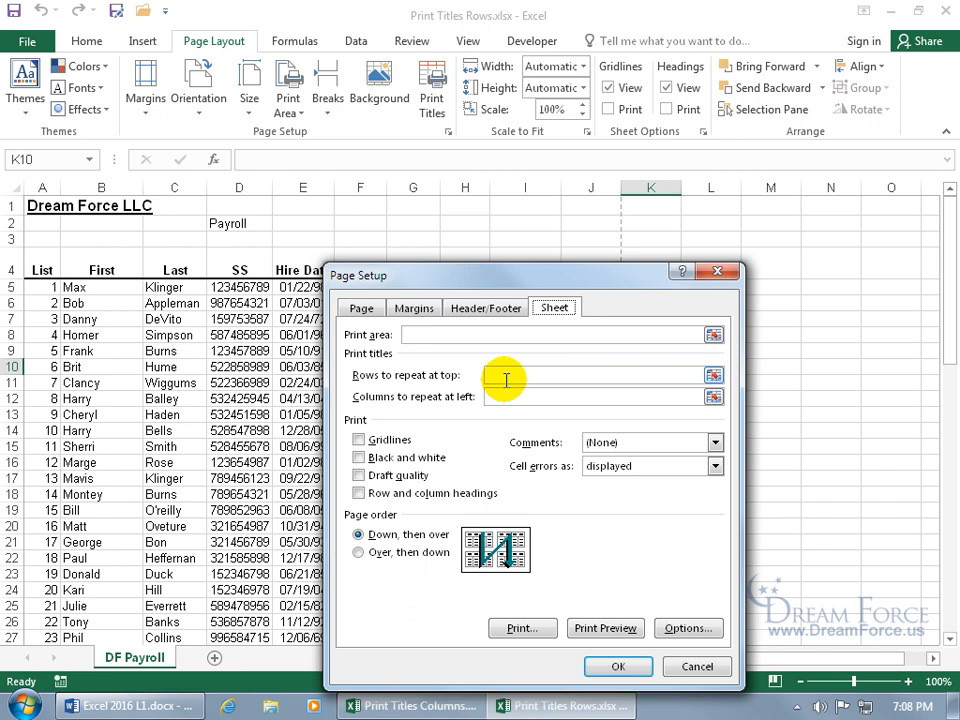
pyautogui.click(484, 377)
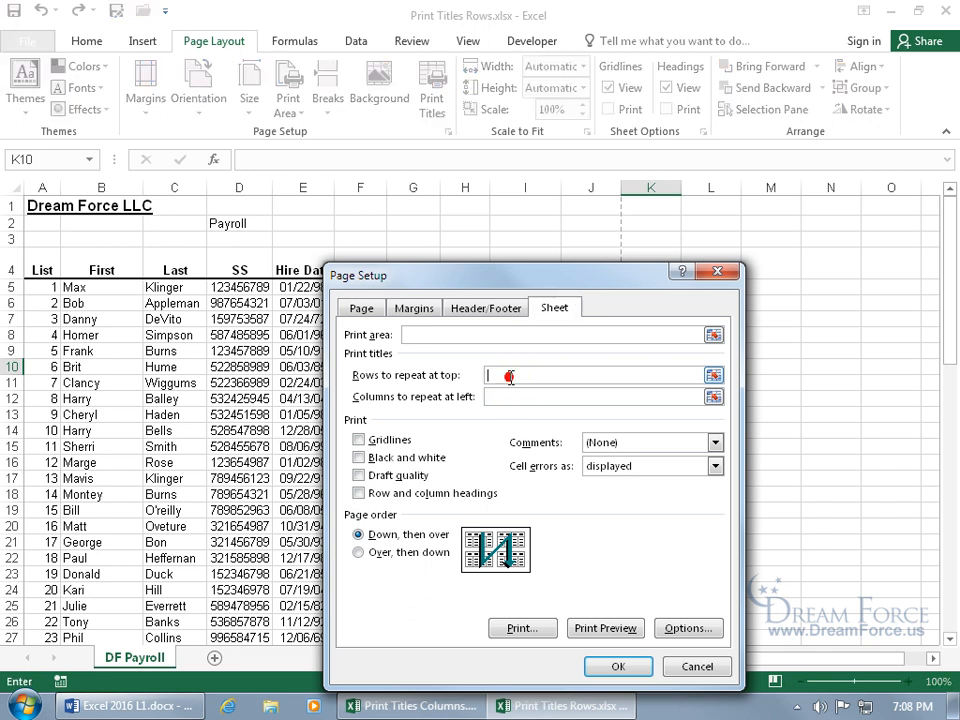
pyautogui.click(711, 375)
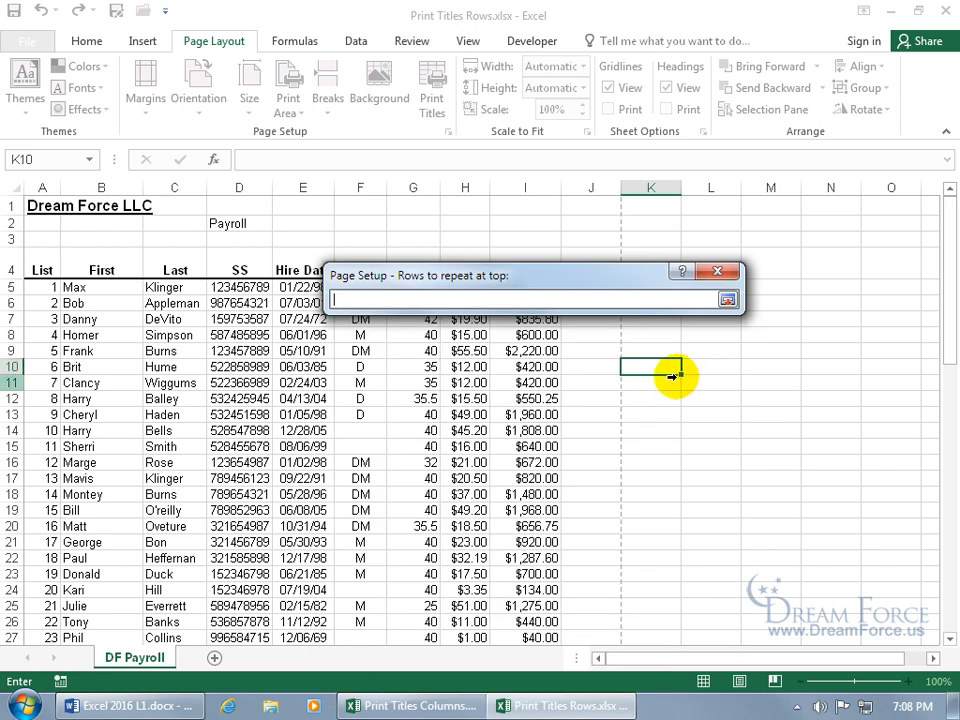
pyautogui.moveTo(509, 273); pyautogui.dragTo(593, 428)
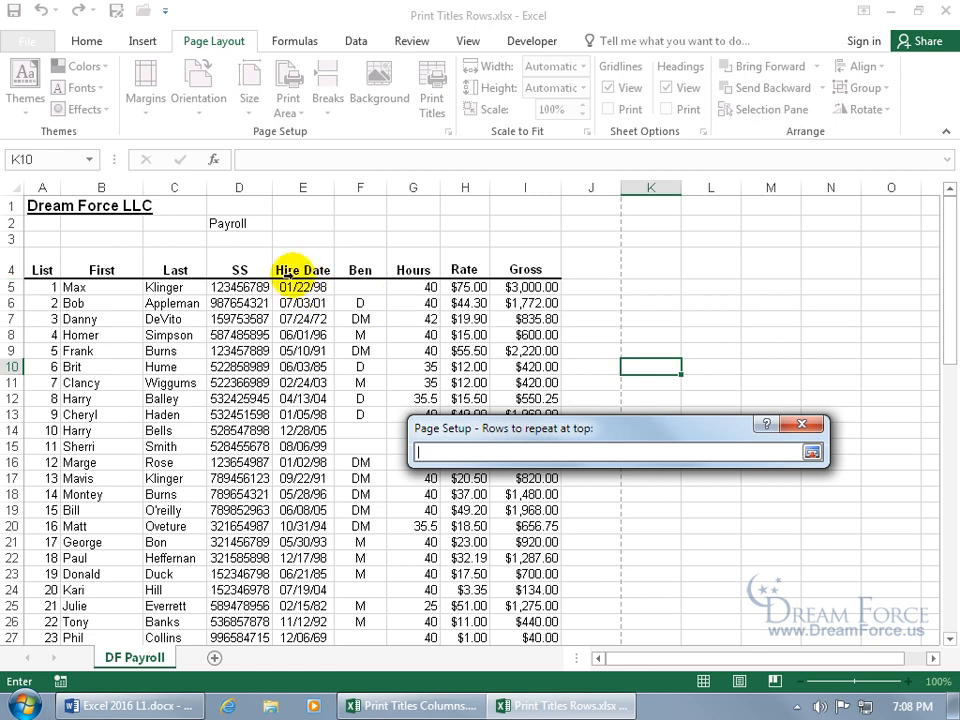
pyautogui.click(239, 255)
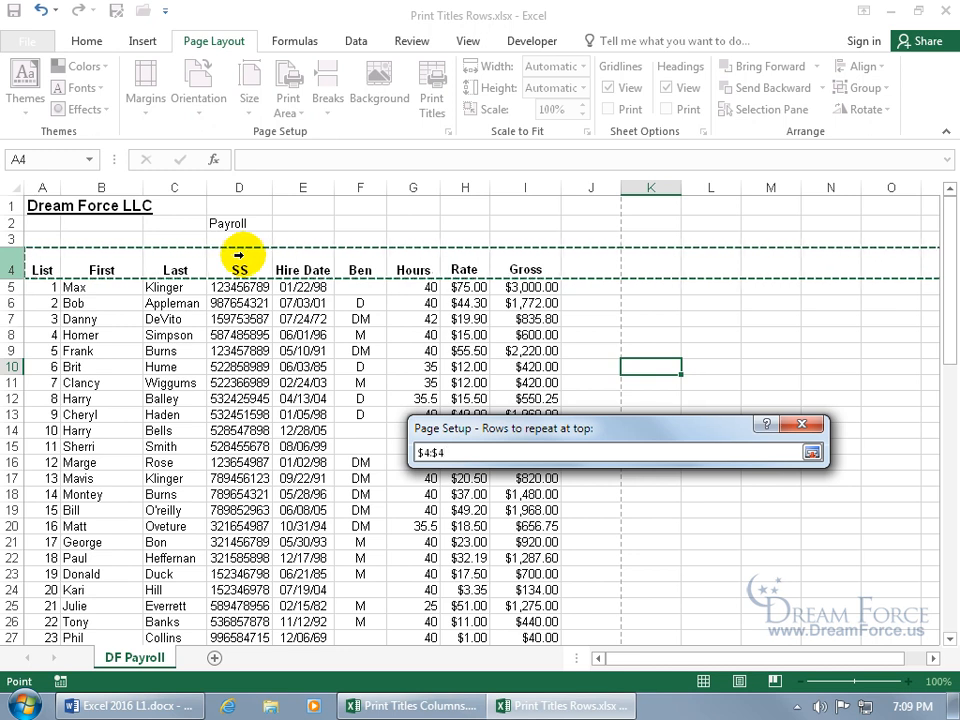
# Try repeating rows 2 to 4, try applying the non-adjacent rows 4 and 2, and clear the rows to repeat.
pyautogui.moveTo(240, 252); pyautogui.dragTo(240, 221)
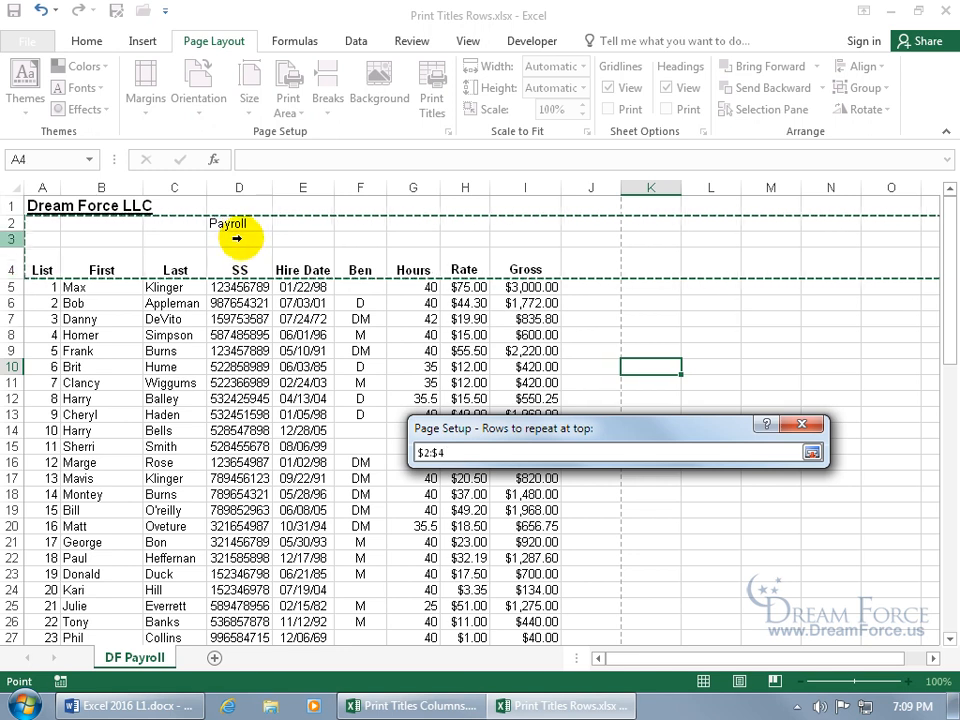
pyautogui.click(238, 256)
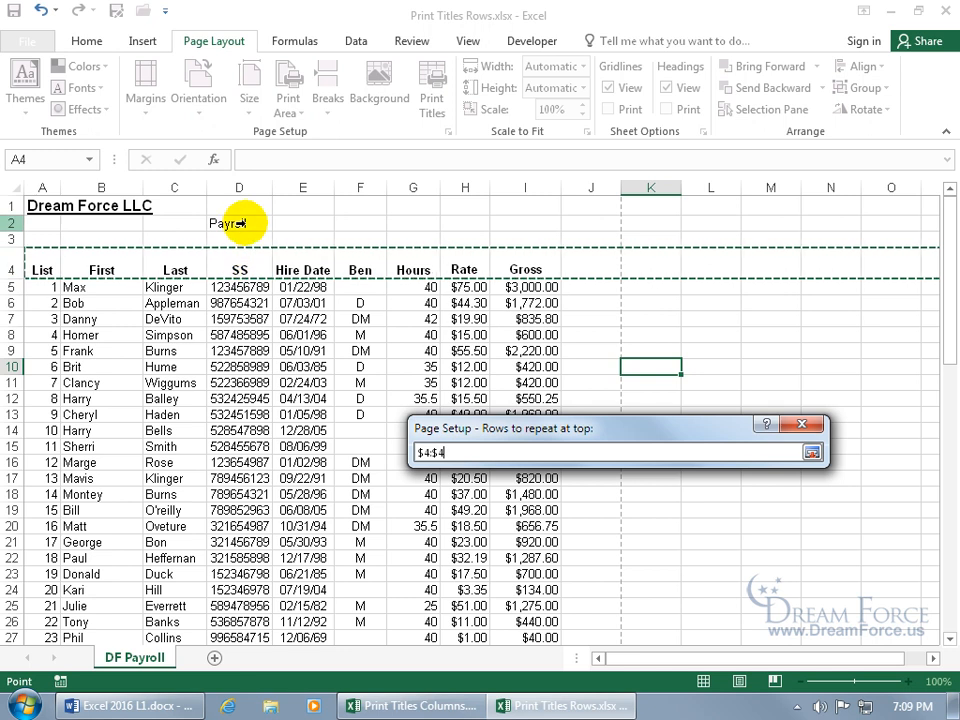
pyautogui.keyDown('ctrl'); pyautogui.click(240, 222); pyautogui.keyUp('ctrl')
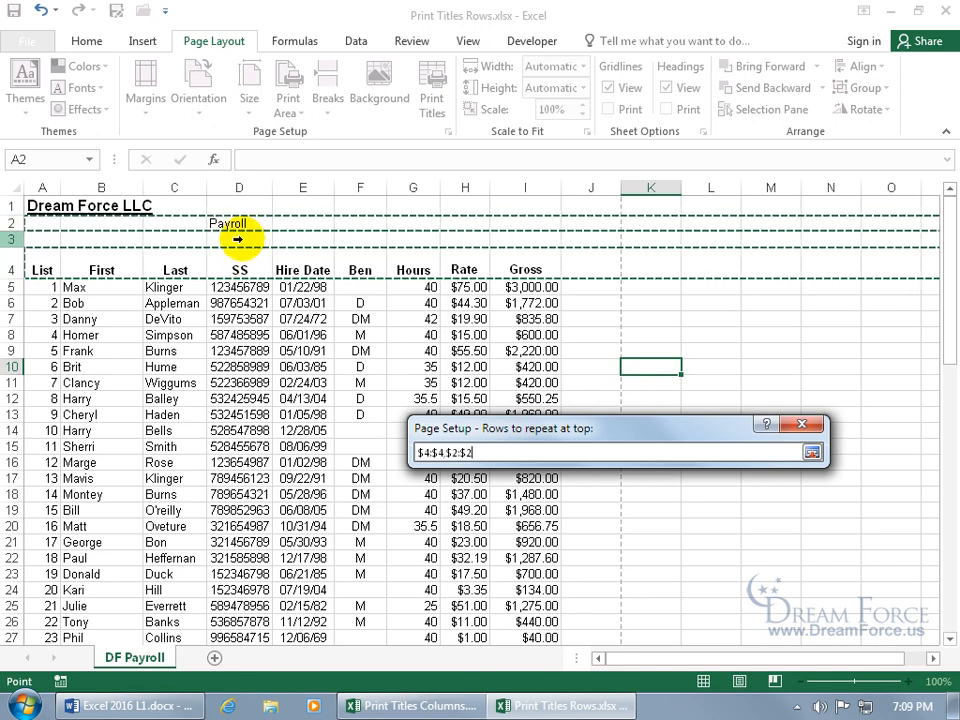
pyautogui.click(812, 454)
pyautogui.moveTo(703, 420); pyautogui.dragTo(619, 276)
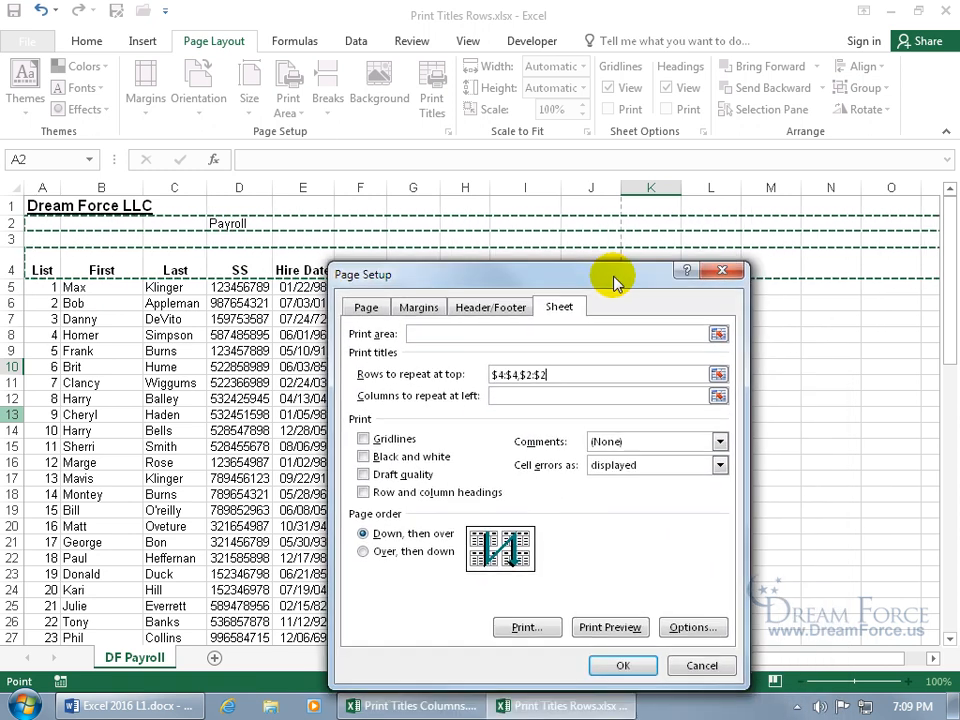
pyautogui.click(626, 663)
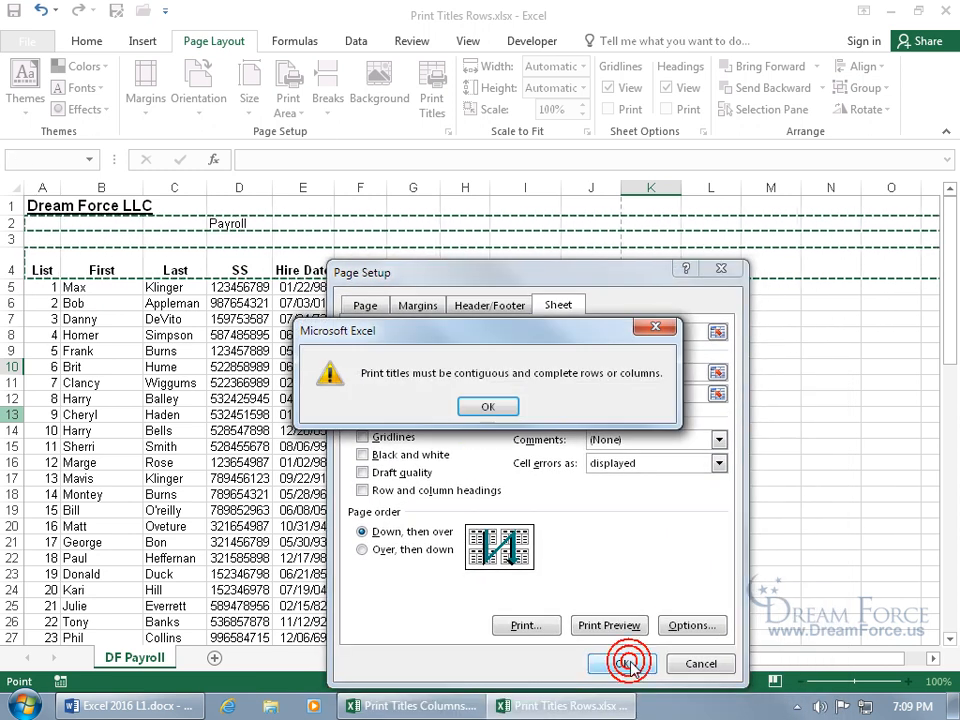
pyautogui.click(487, 405)
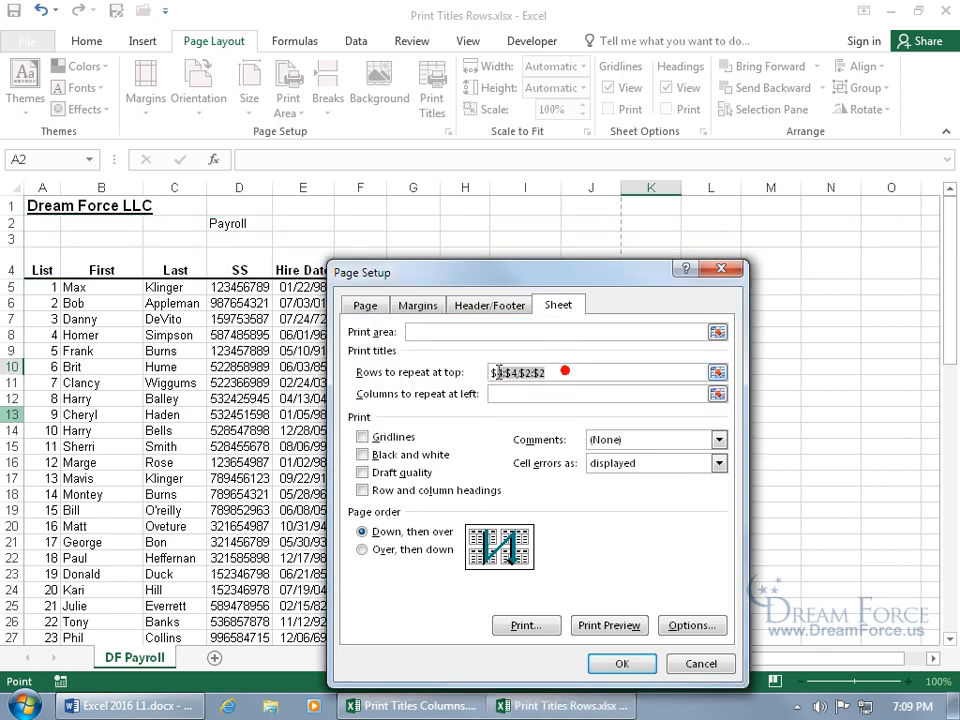
pyautogui.press('Delete')
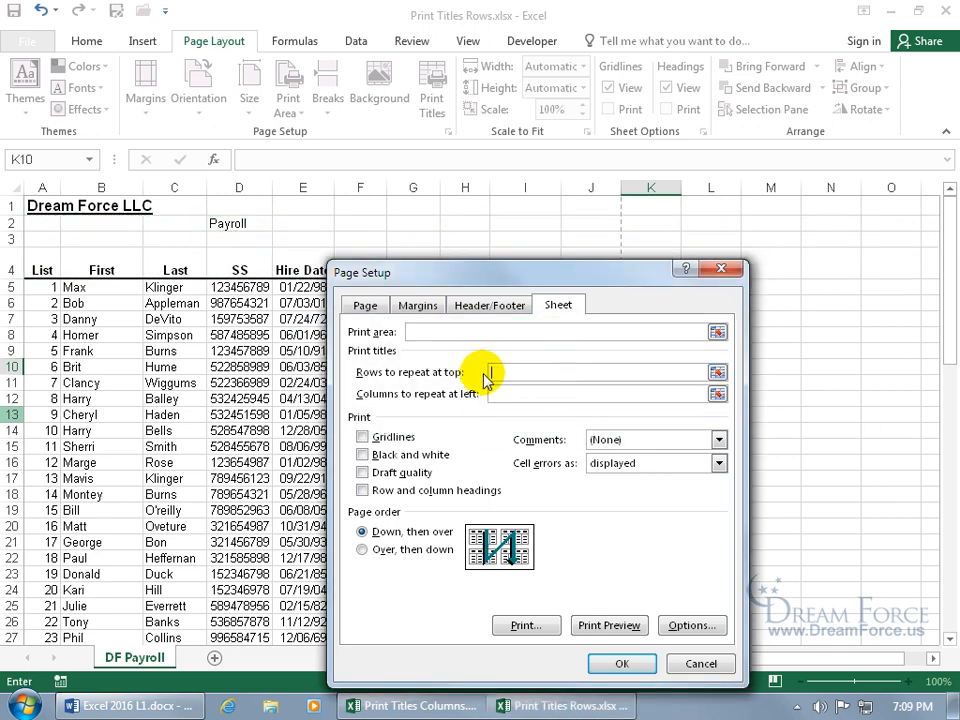
# Set row 4 with the column headings as the row to repeat at top.
pyautogui.click(717, 372)
pyautogui.moveTo(614, 268); pyautogui.dragTo(655, 377)
pyautogui.click(104, 268)
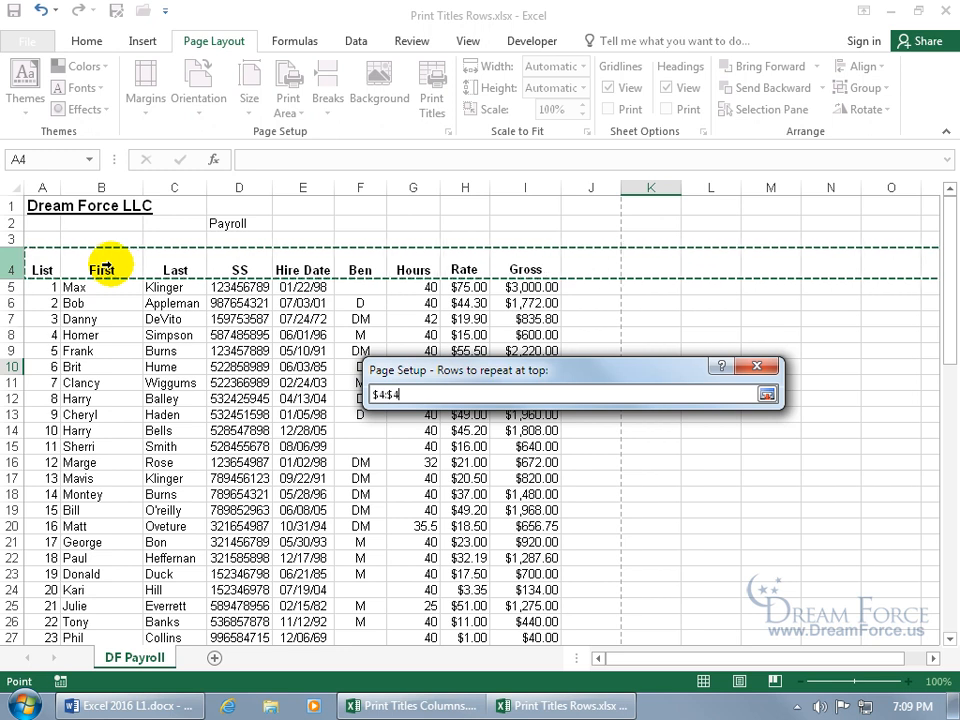
pyautogui.press('Return')
pyautogui.moveTo(559, 418); pyautogui.dragTo(463, 238)
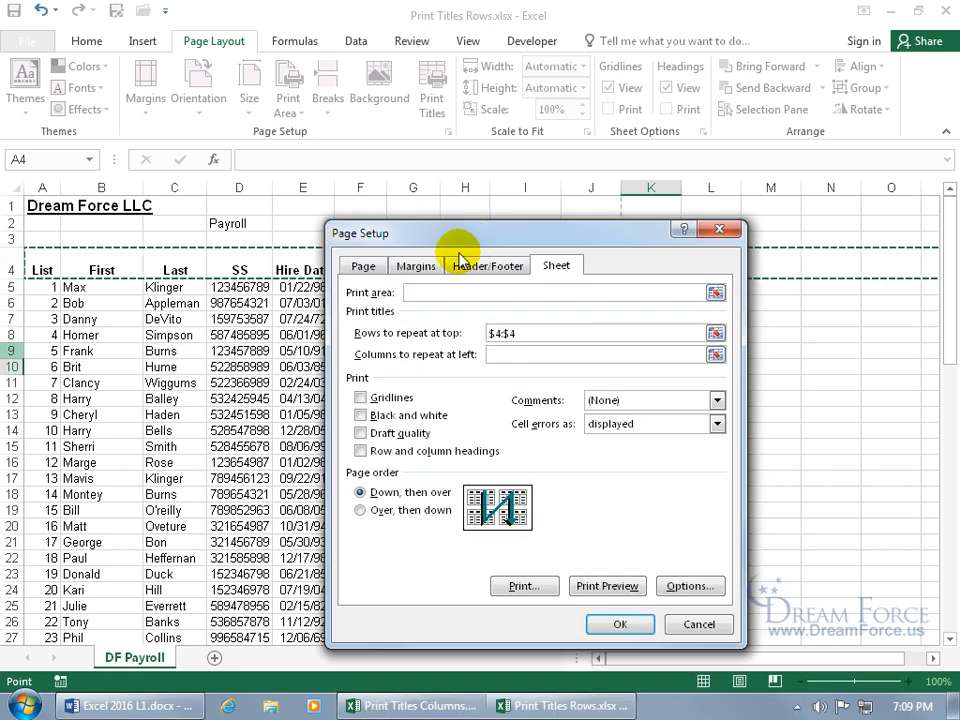
# Check the repeated headings on page 2 of the print preview and close Print Titles Rows.xlsx.
pyautogui.click(608, 586)
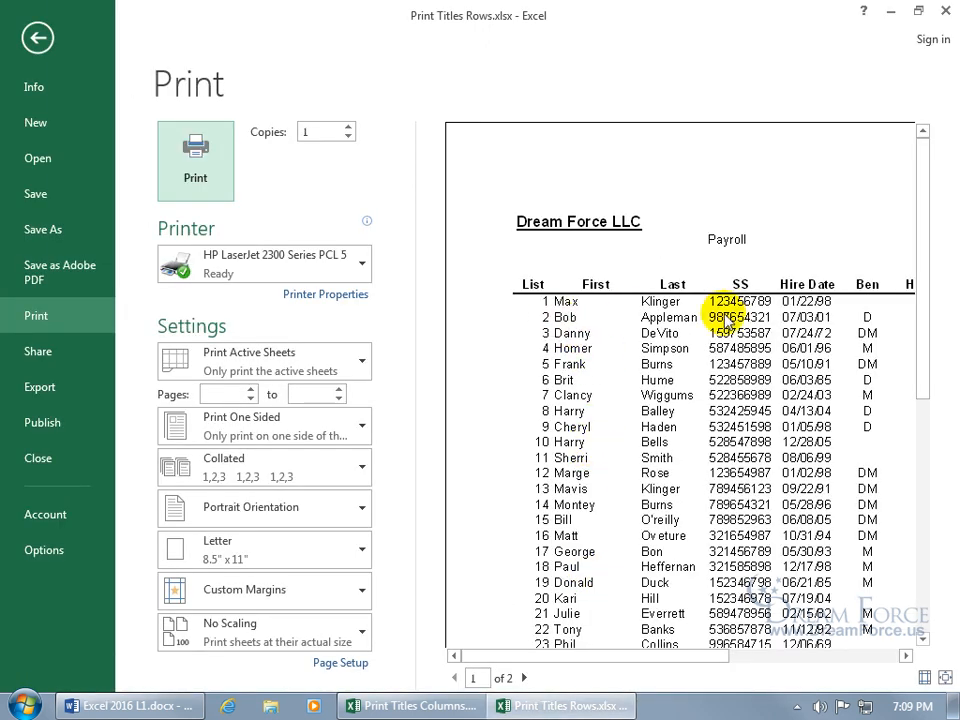
pyautogui.click(523, 678)
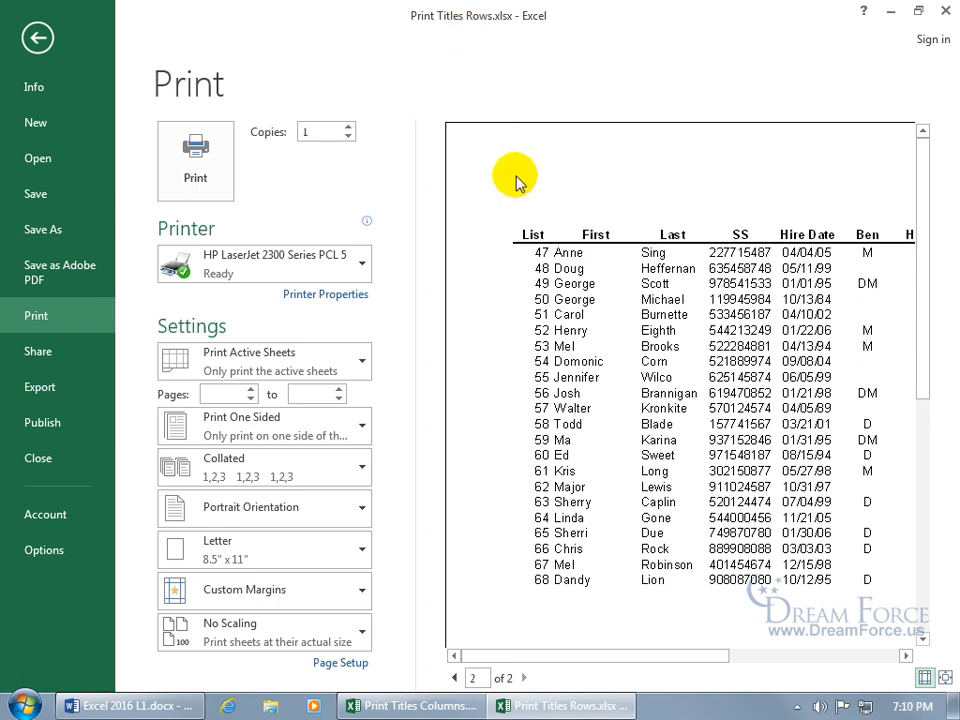
pyautogui.click(945, 11)
pyautogui.click(518, 382)
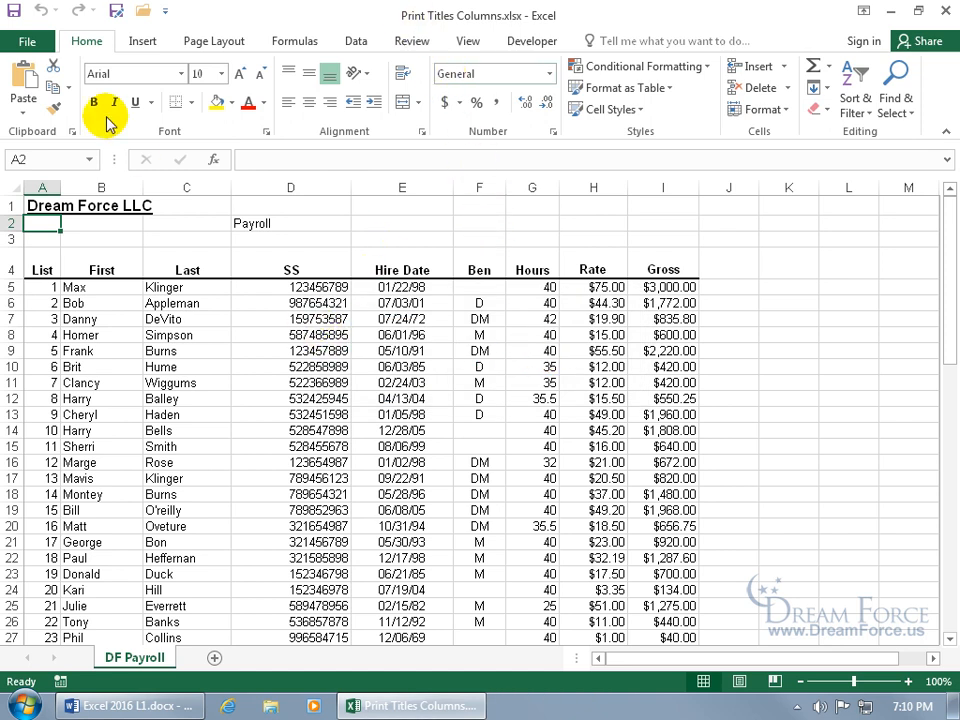
# Preview all four pages of Print Titles Columns.xlsx for printing and return to the worksheet.
pyautogui.click(35, 42)
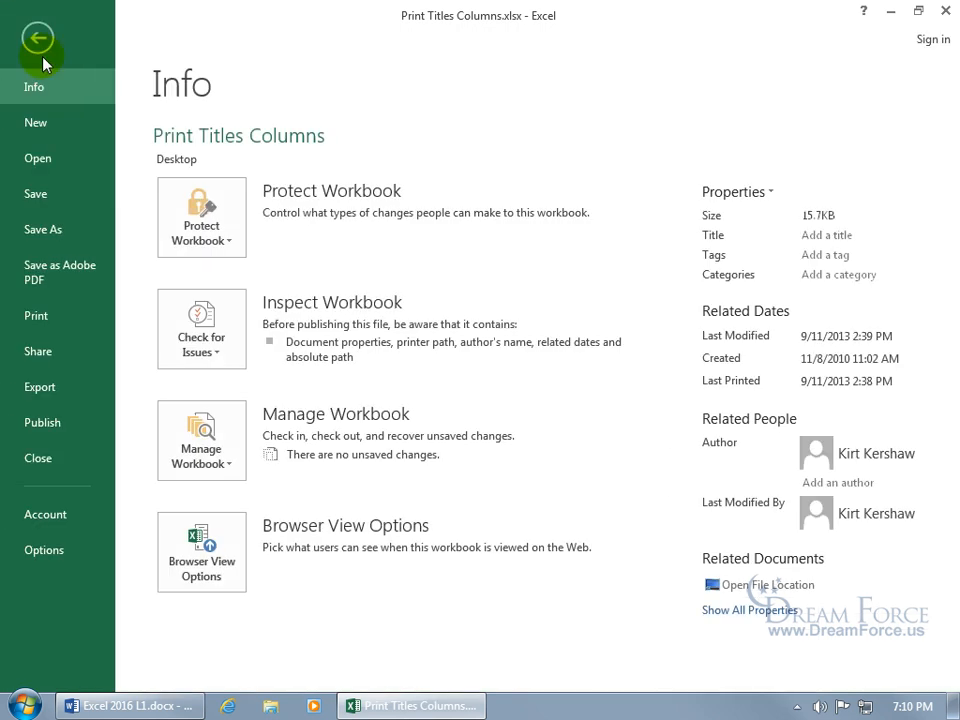
pyautogui.click(57, 316)
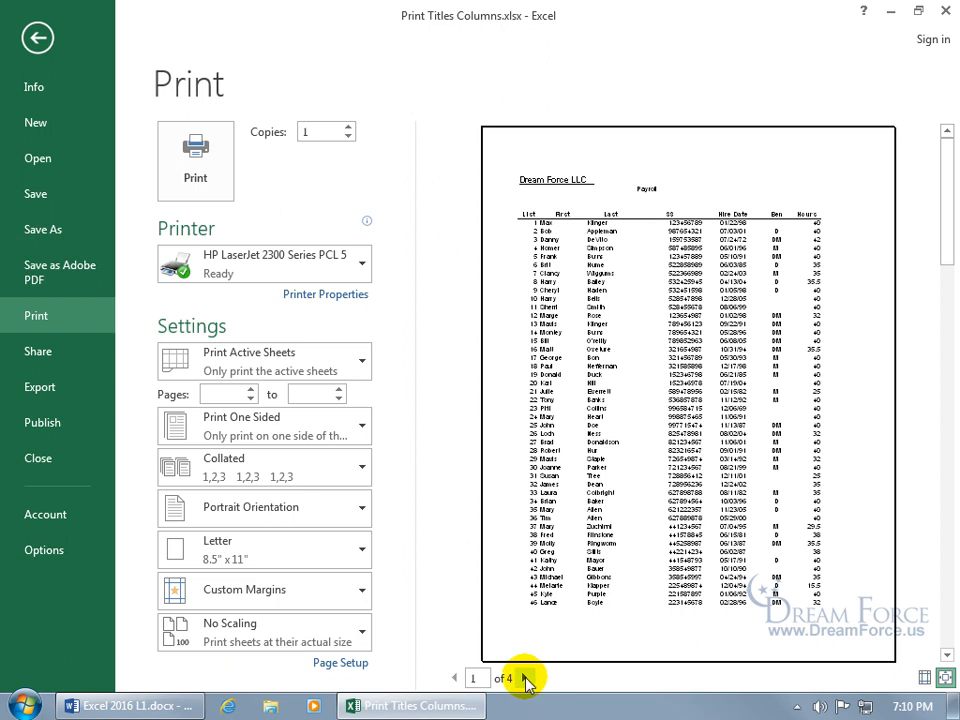
pyautogui.click(525, 679)
pyautogui.click(525, 679)
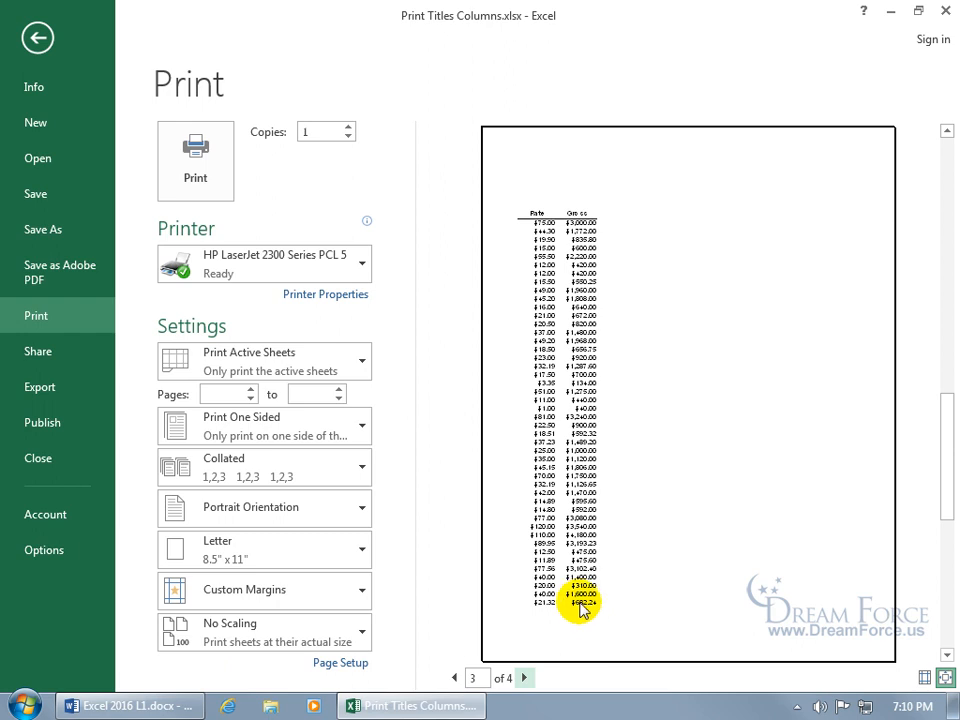
pyautogui.click(524, 678)
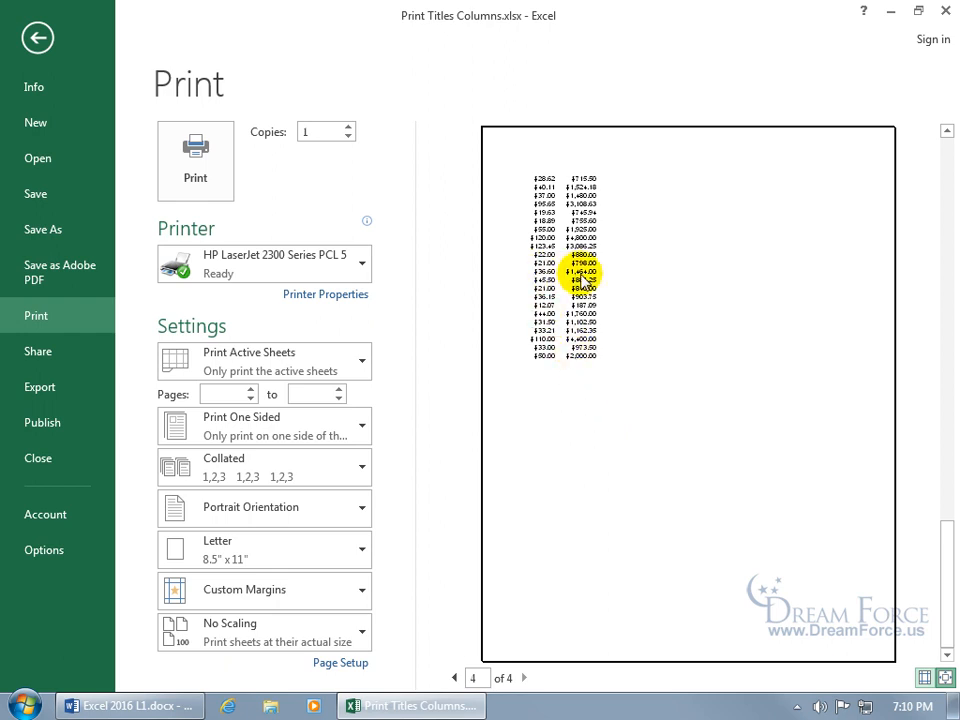
pyautogui.click(39, 37)
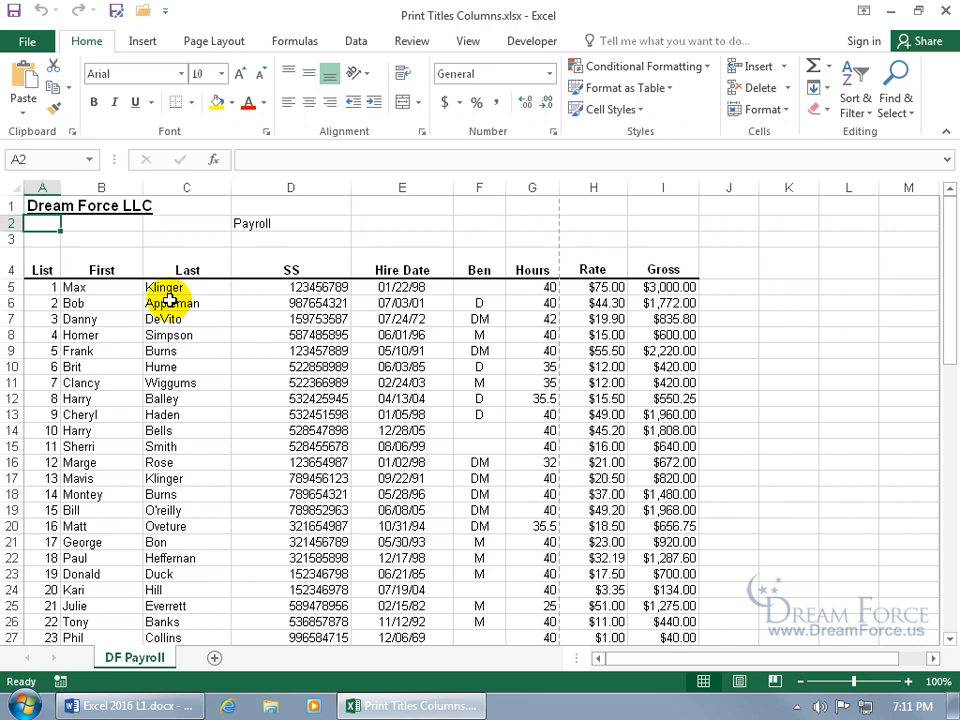
# Examine where the dashed page breaks divide the payroll list between its first and last rows.
pyautogui.scroll(-9, 225, 408)
pyautogui.scroll(-7, 225, 410)
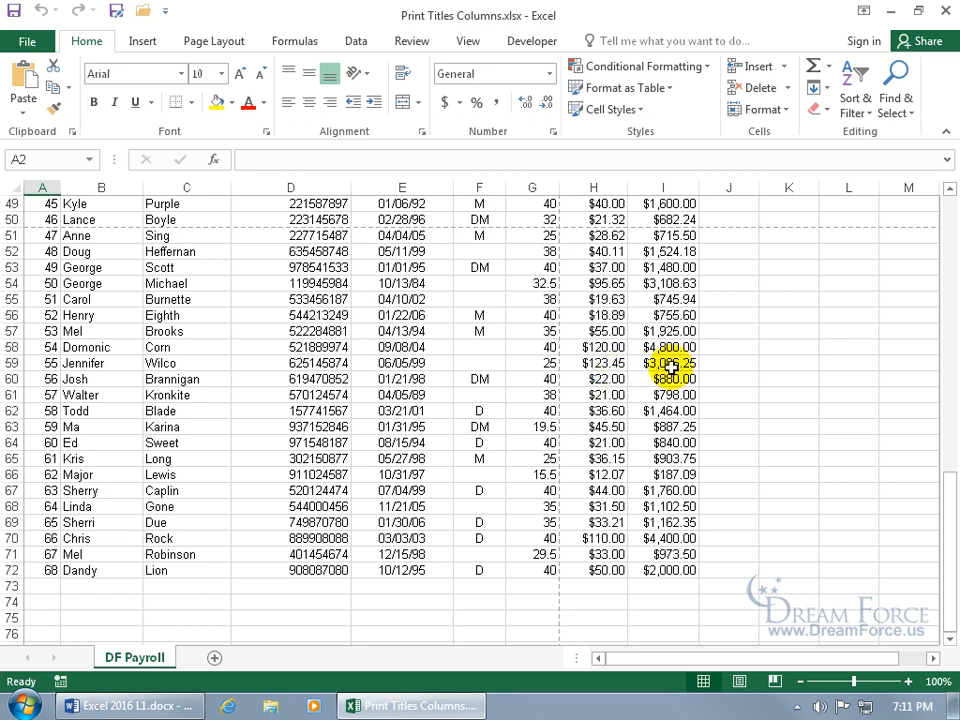
pyautogui.scroll(3, 500, 278)
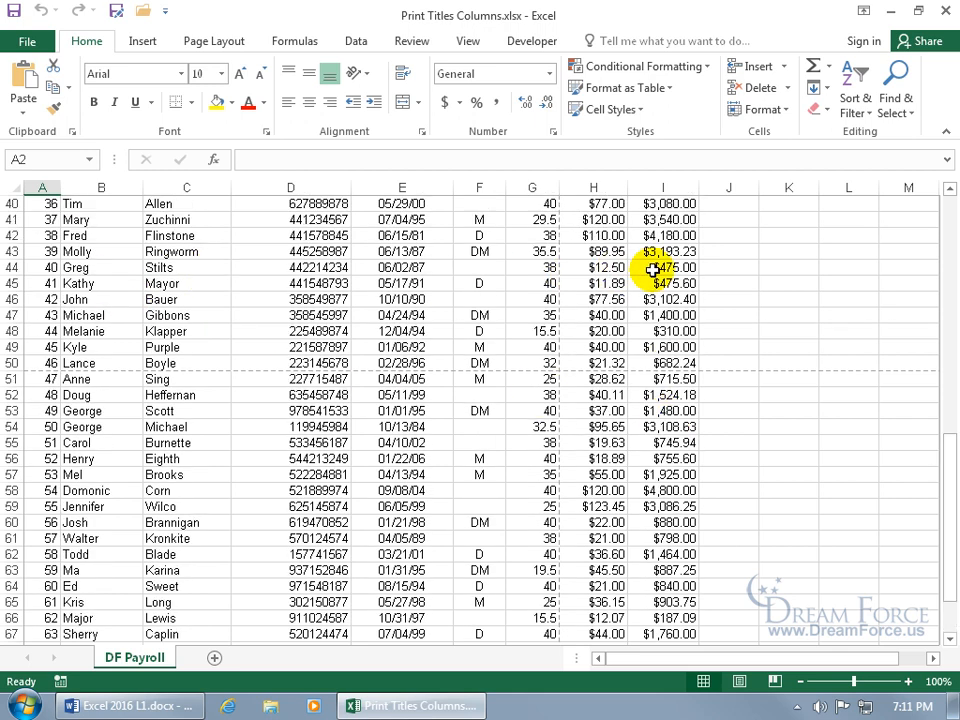
pyautogui.moveTo(945, 505); pyautogui.dragTo(945, 243)
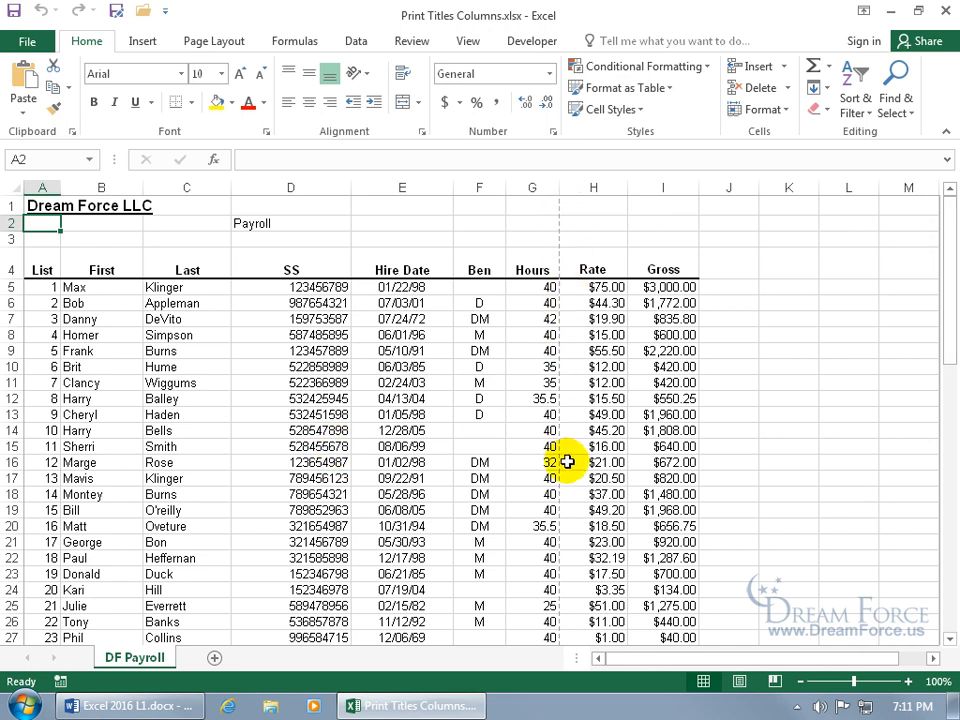
pyautogui.scroll(-5, 567, 462)
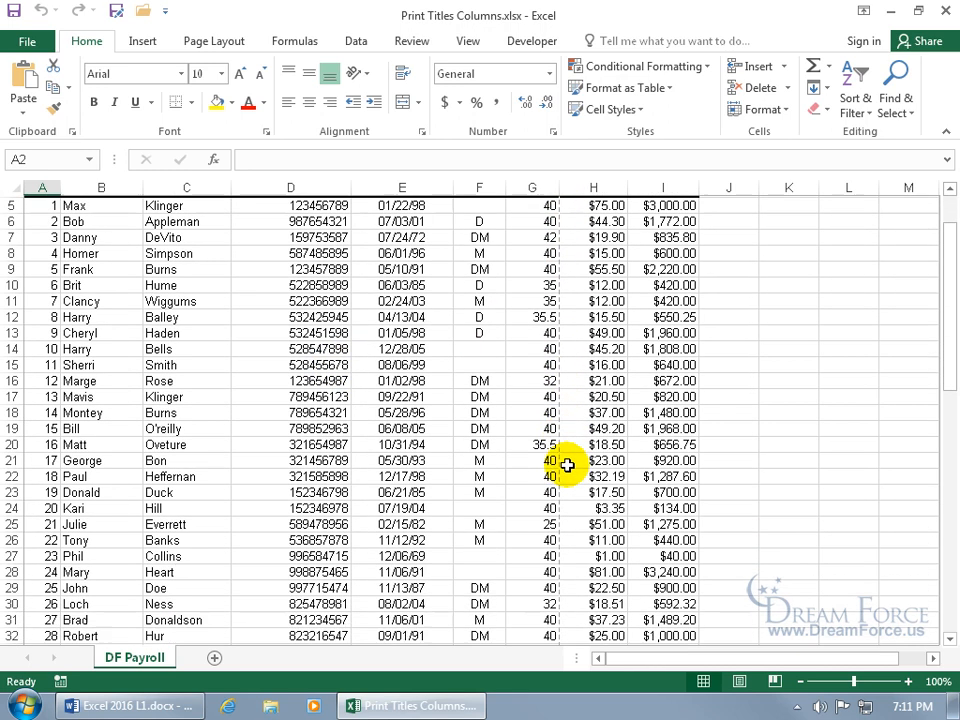
pyautogui.scroll(-7, 567, 467)
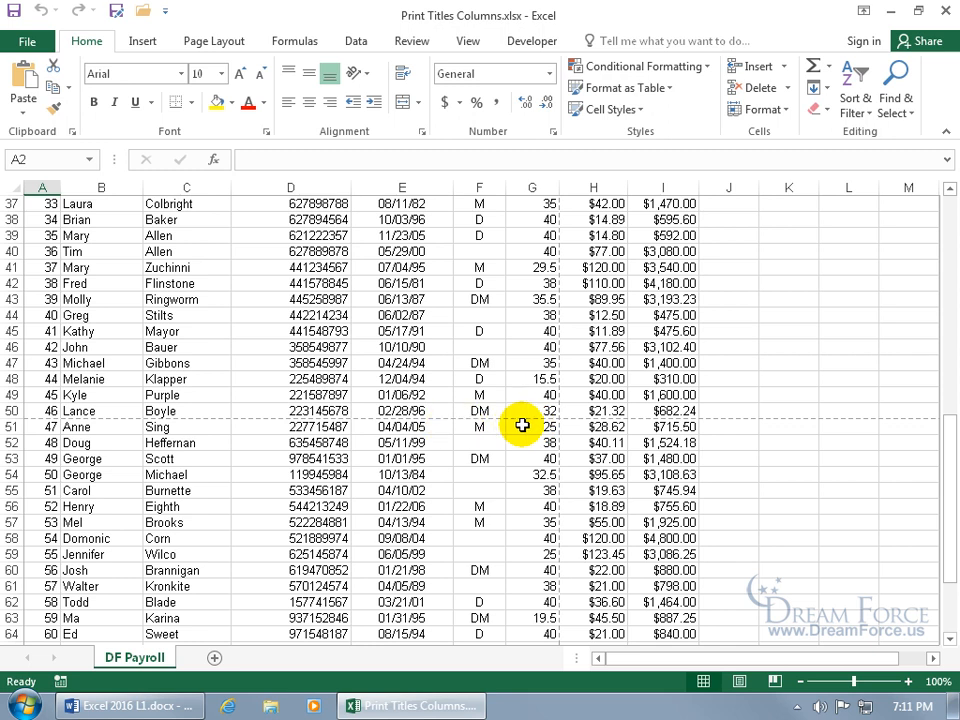
# Compare the four print page areas by selecting cells D44, D53, H41 and H53 around the page breaks.
pyautogui.click(323, 315)
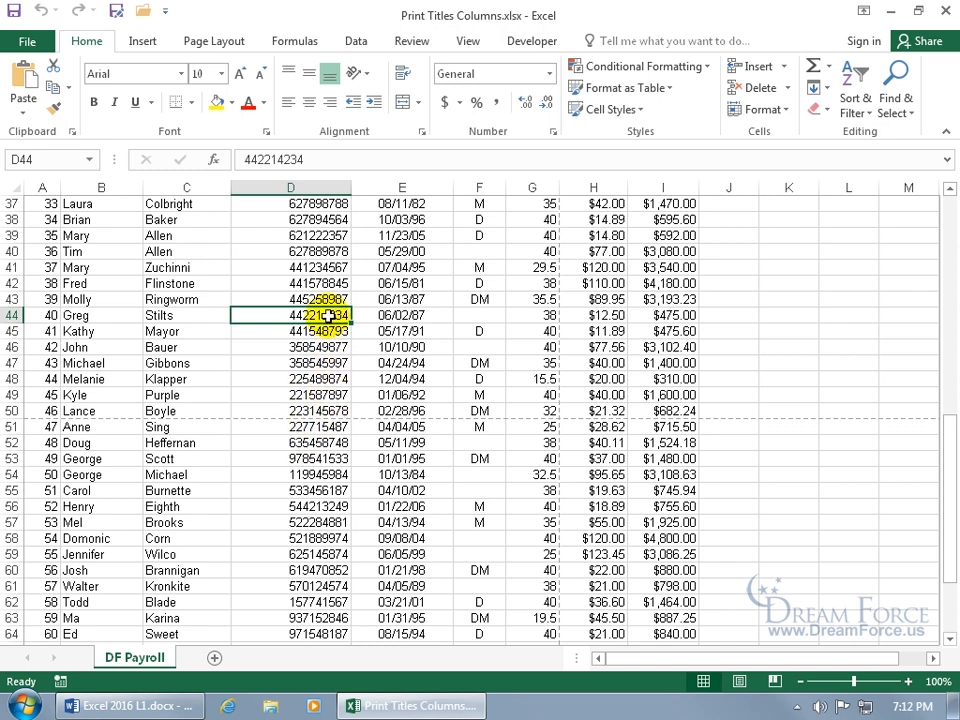
pyautogui.click(330, 458)
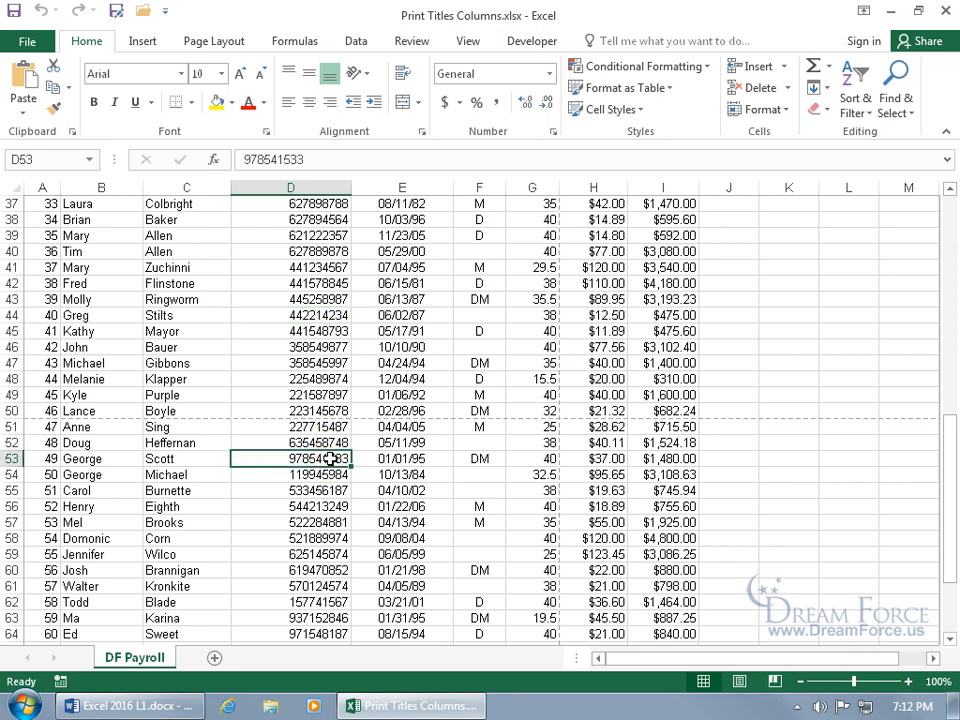
pyautogui.scroll(3, 357, 513)
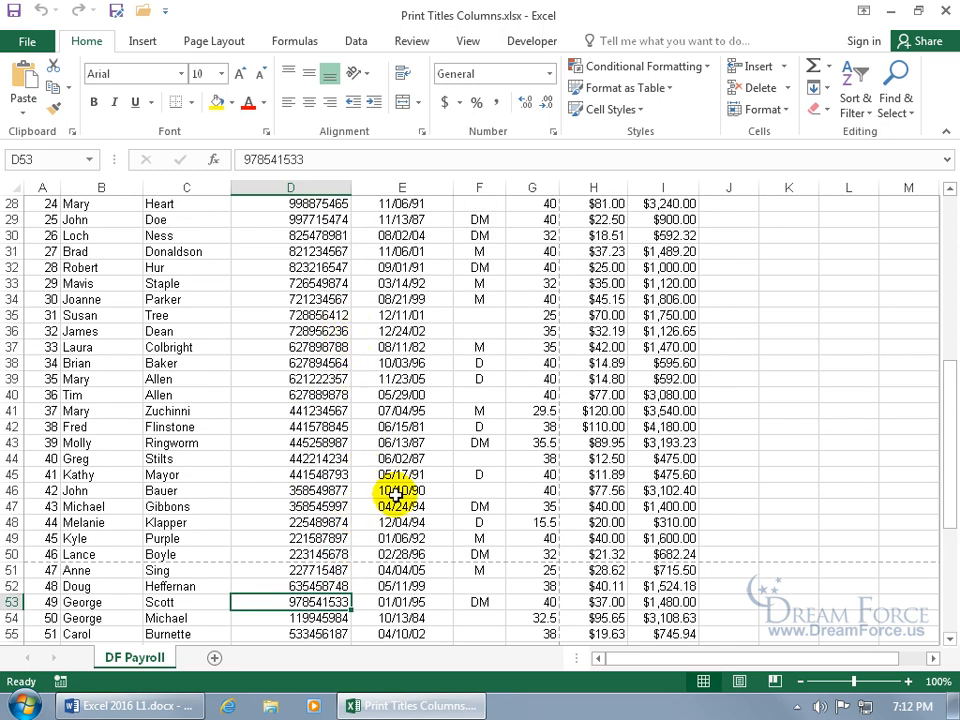
pyautogui.click(605, 408)
pyautogui.click(607, 405)
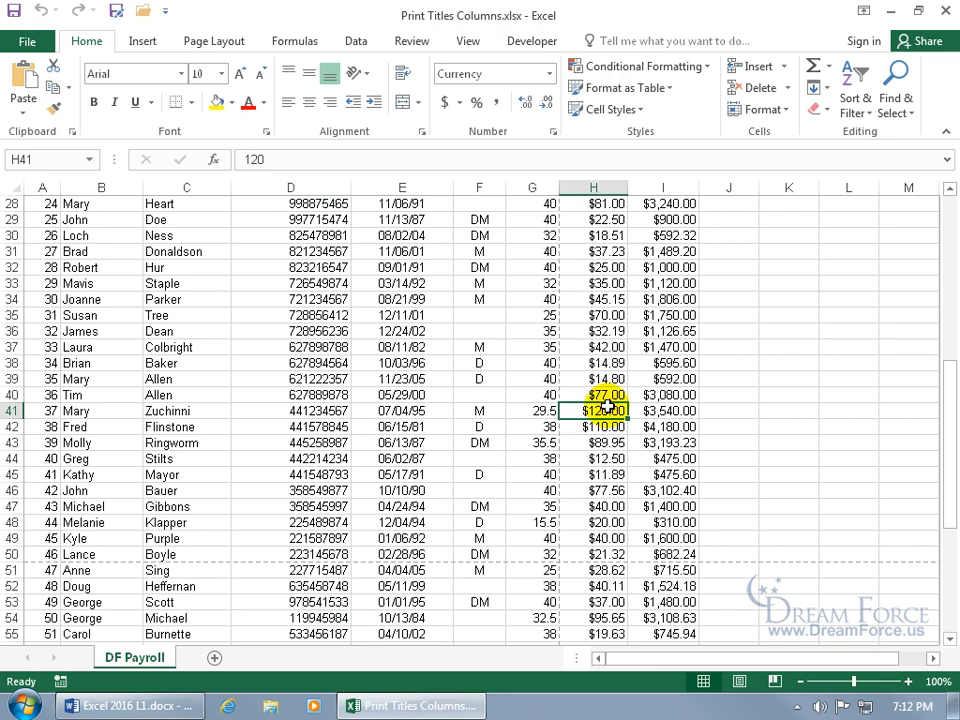
pyautogui.scroll(2, 607, 405)
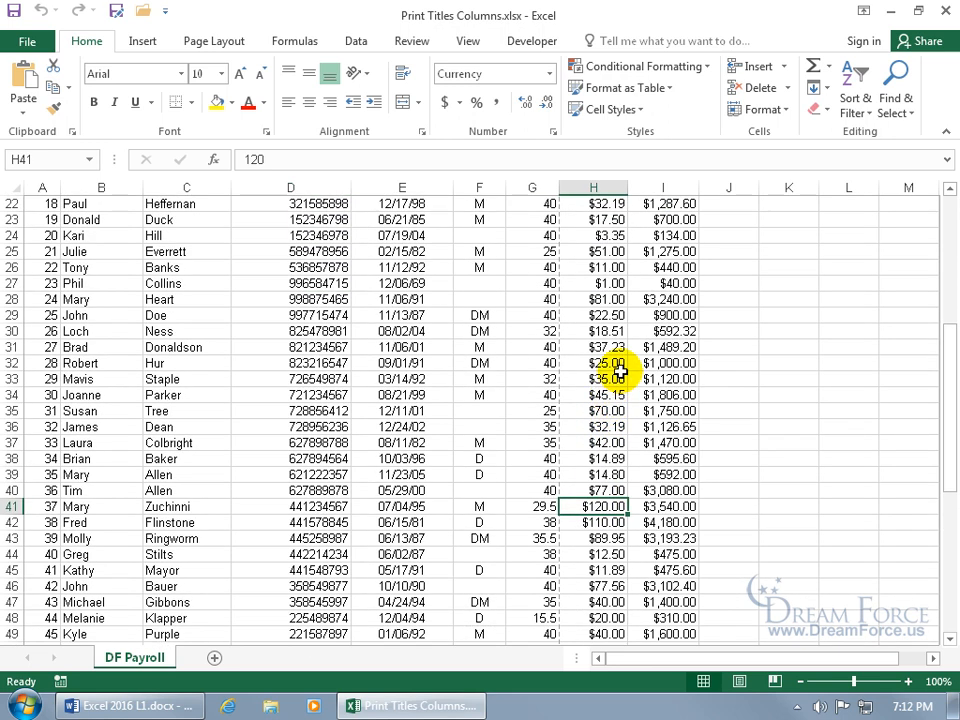
pyautogui.scroll(-5, 640, 420)
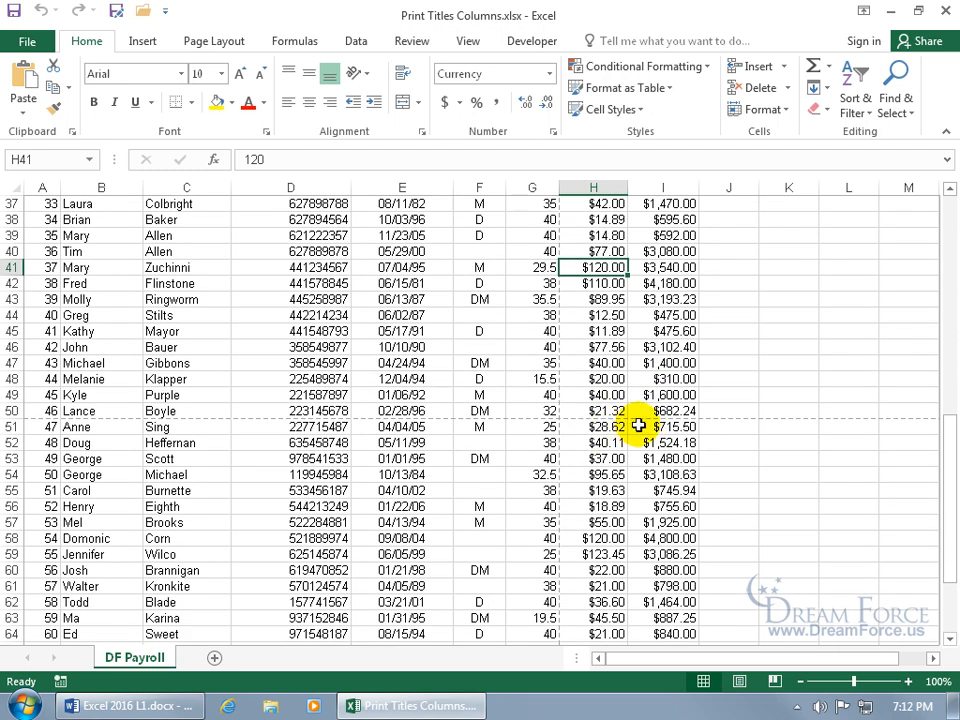
pyautogui.click(608, 458)
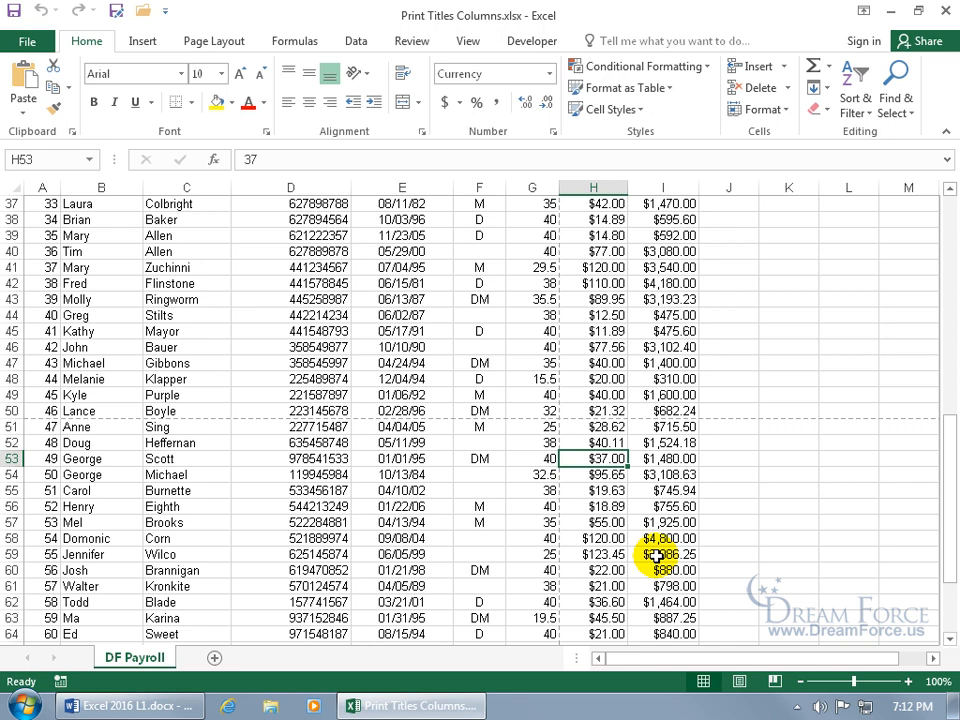
pyautogui.scroll(-1, 660, 555)
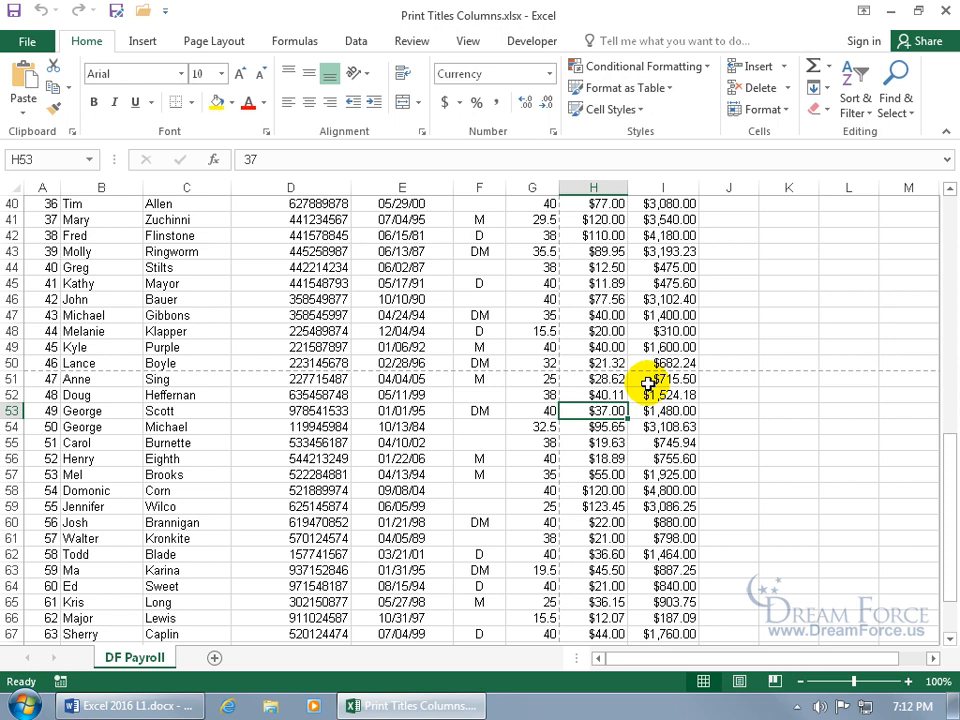
# Open the Print Titles settings and set row 4 as the row to repeat at top.
pyautogui.click(216, 40)
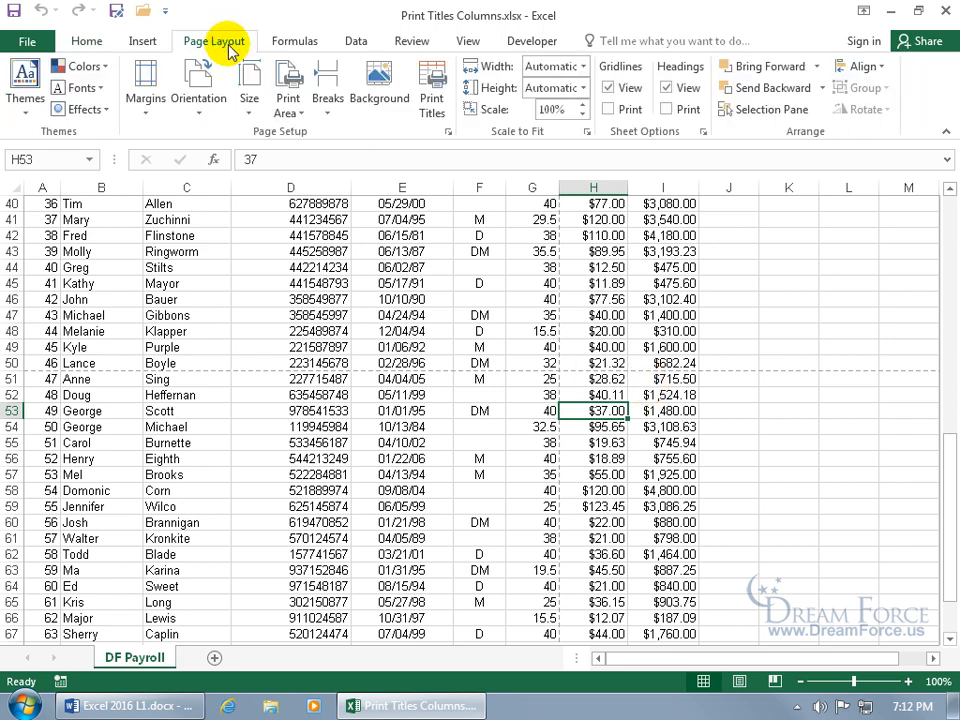
pyautogui.click(433, 95)
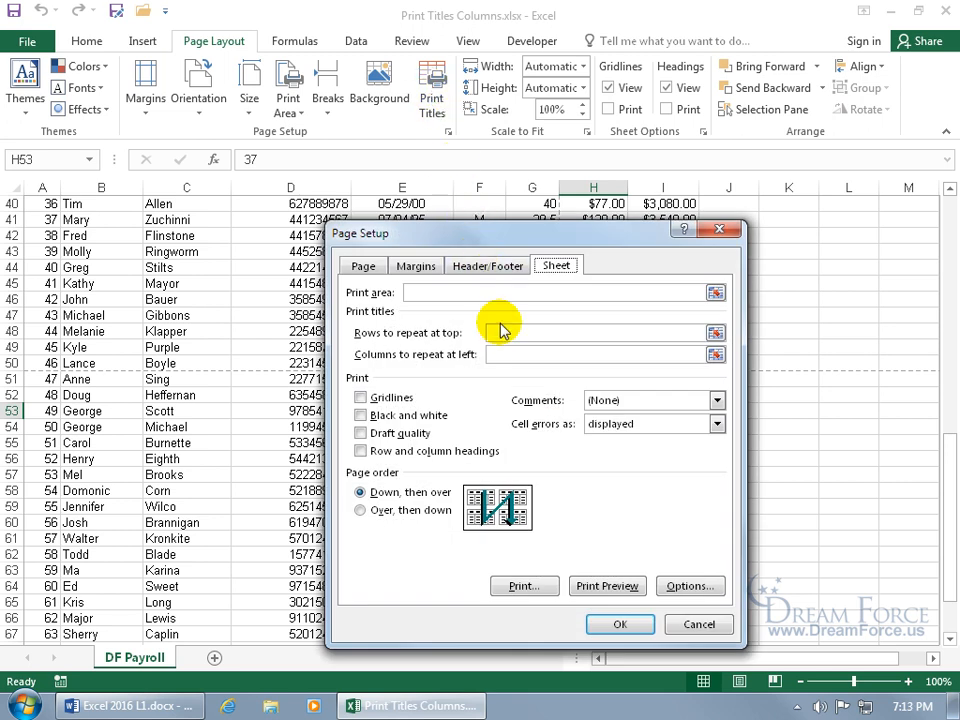
pyautogui.click(505, 332)
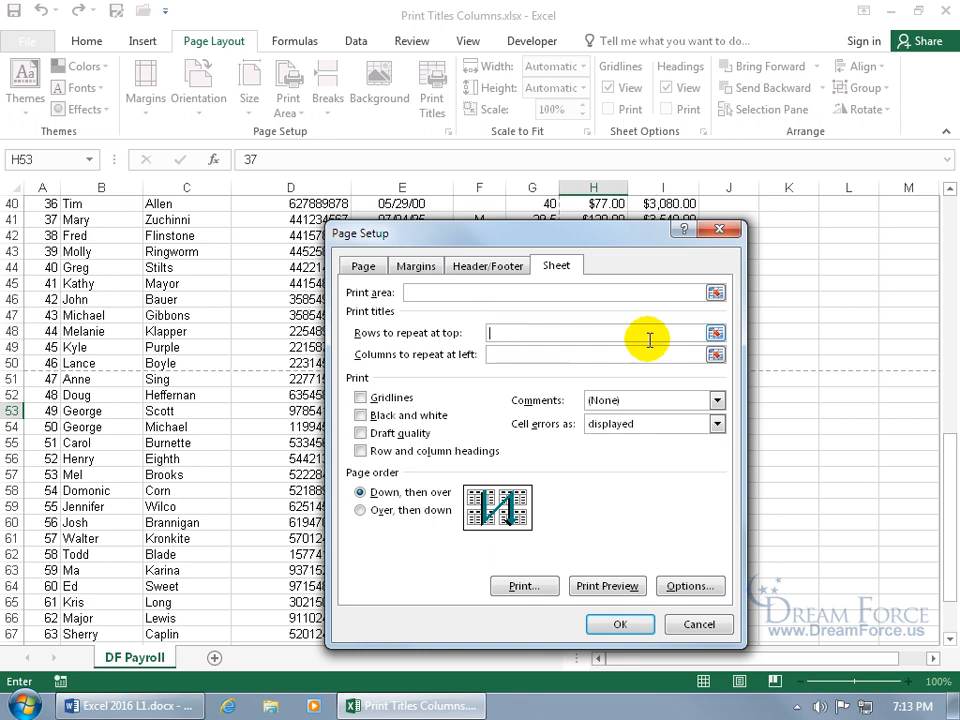
pyautogui.click(715, 332)
pyautogui.moveTo(951, 443); pyautogui.dragTo(949, 225)
pyautogui.click(178, 256)
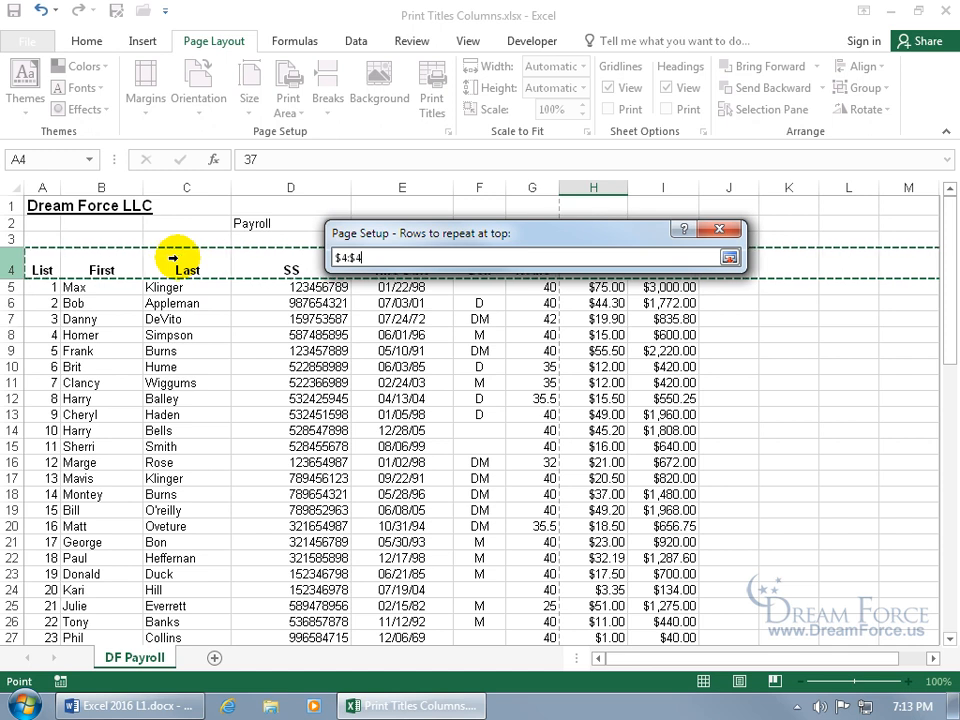
pyautogui.press('Return')
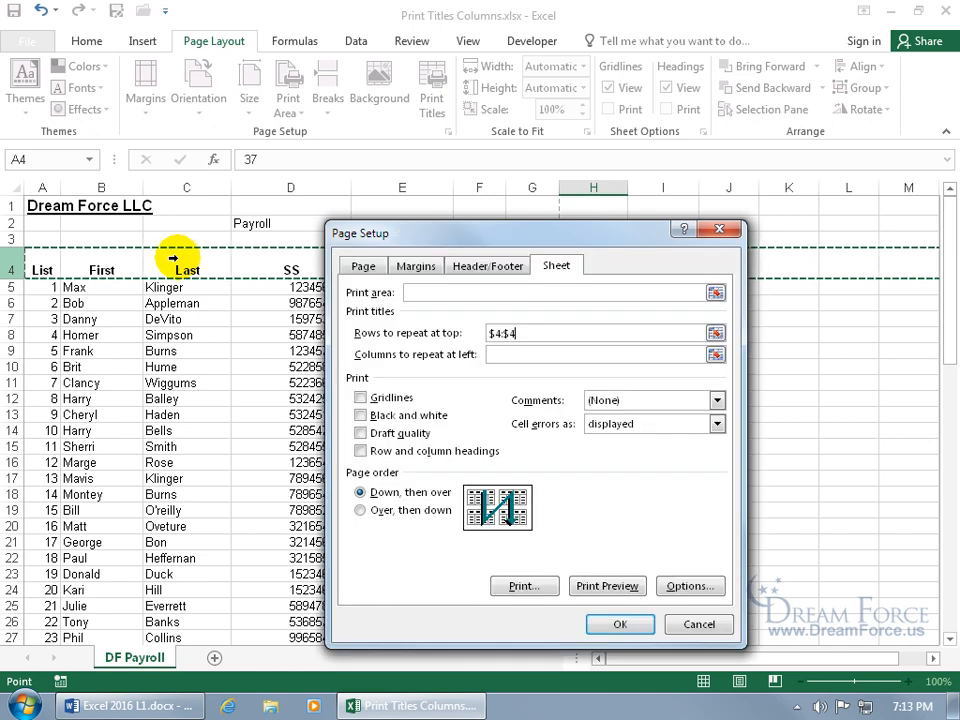
# Set columns B and C, holding the first and last names, as the columns to repeat at left.
pyautogui.click(502, 355)
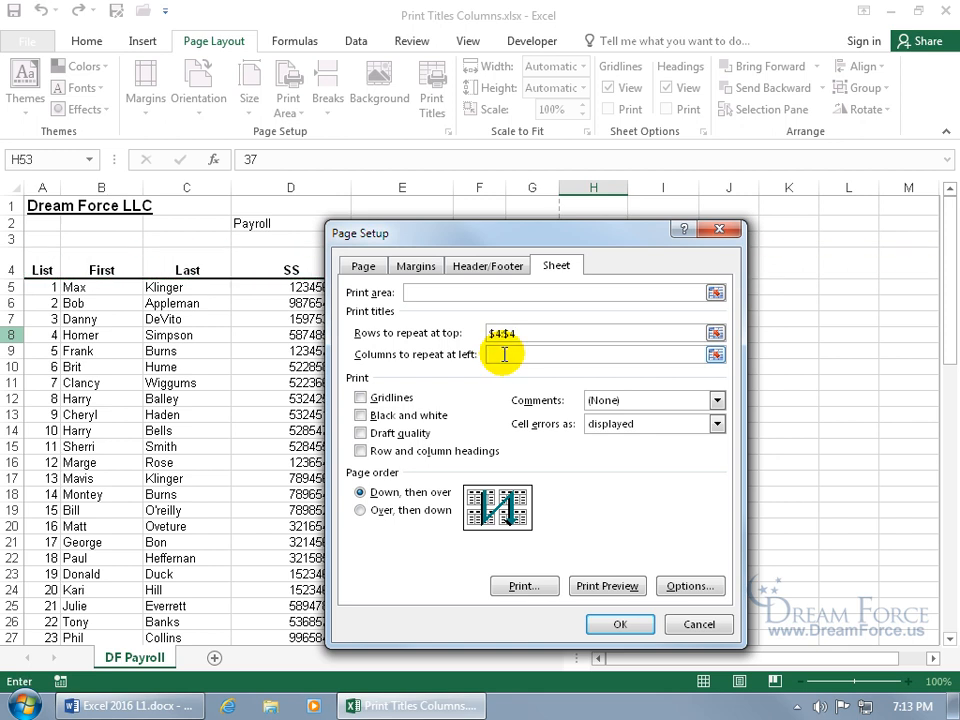
pyautogui.click(714, 357)
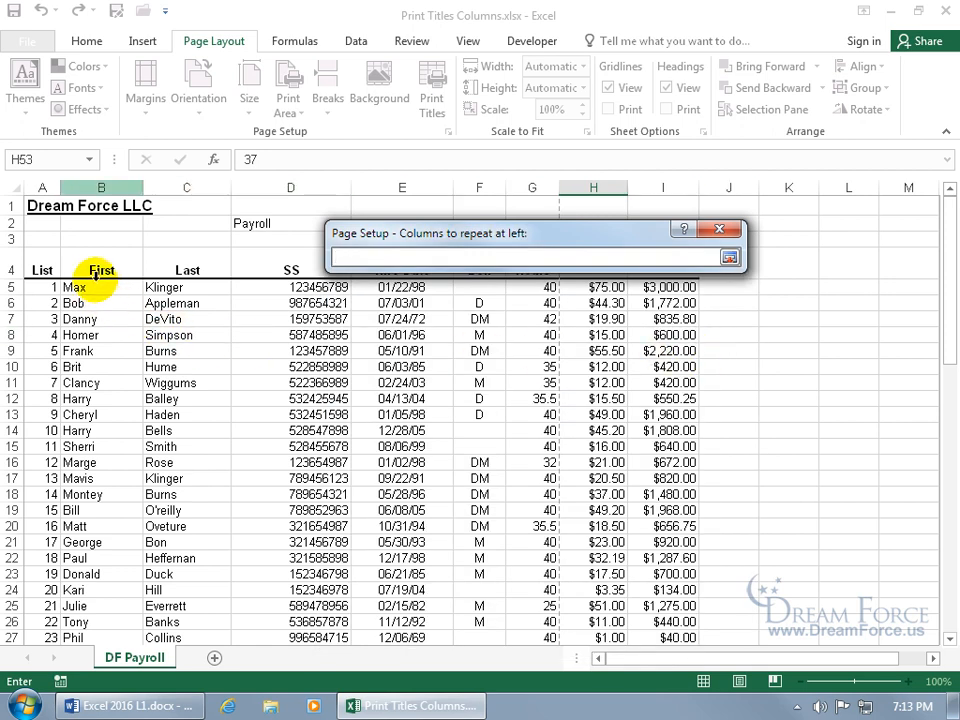
pyautogui.click(98, 272)
pyautogui.moveTo(124, 277); pyautogui.dragTo(186, 205)
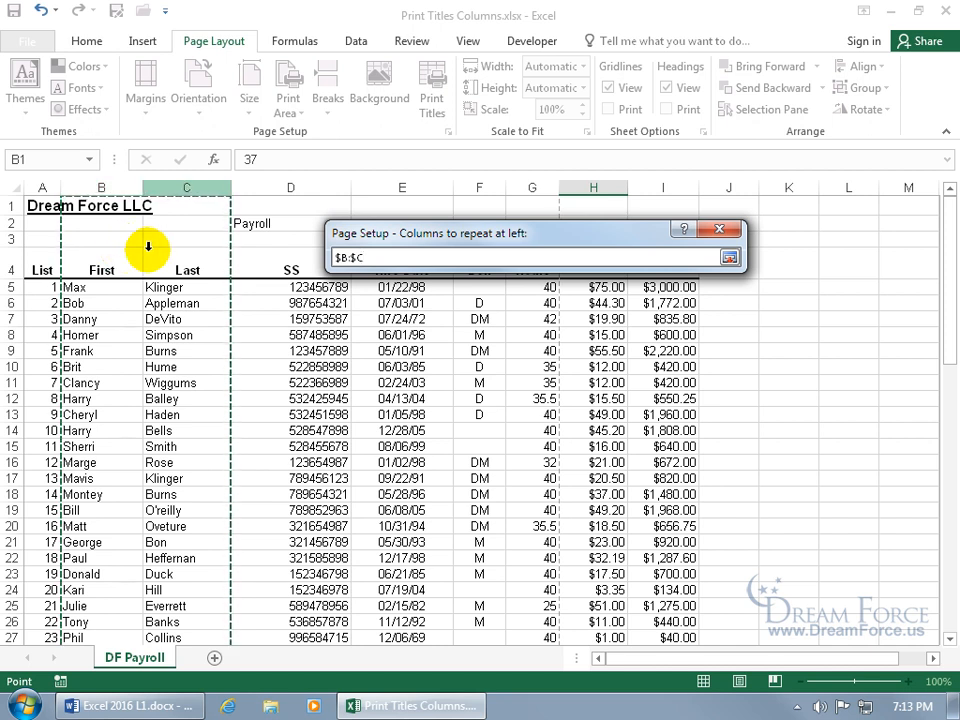
pyautogui.press('Return')
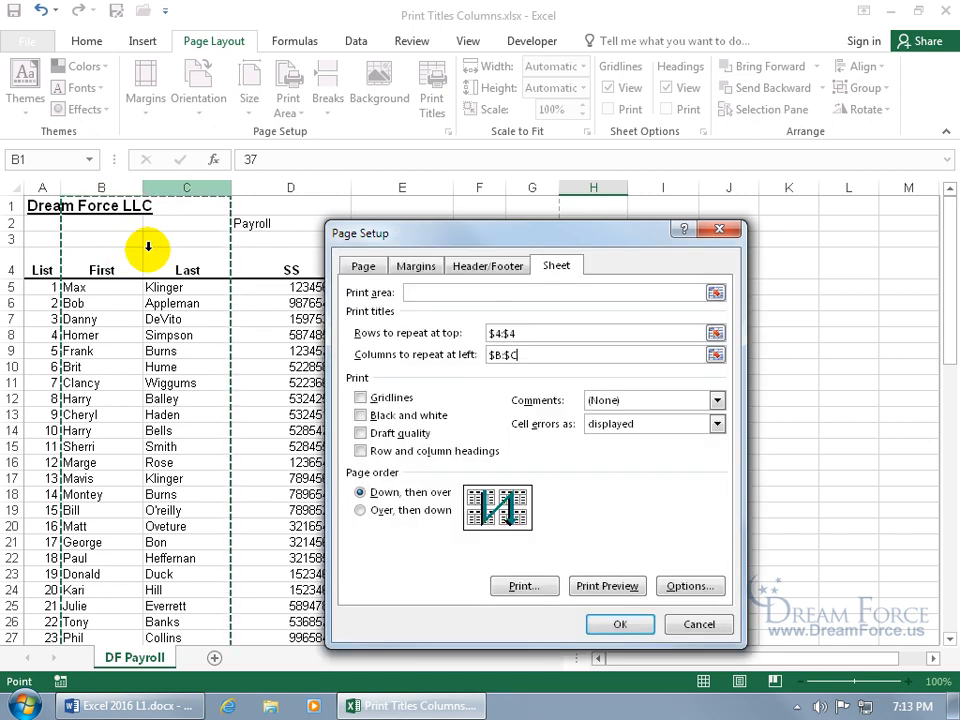
# Check the repeated titles on all four pages in the print preview, enlarging the view on page 3.
pyautogui.click(604, 586)
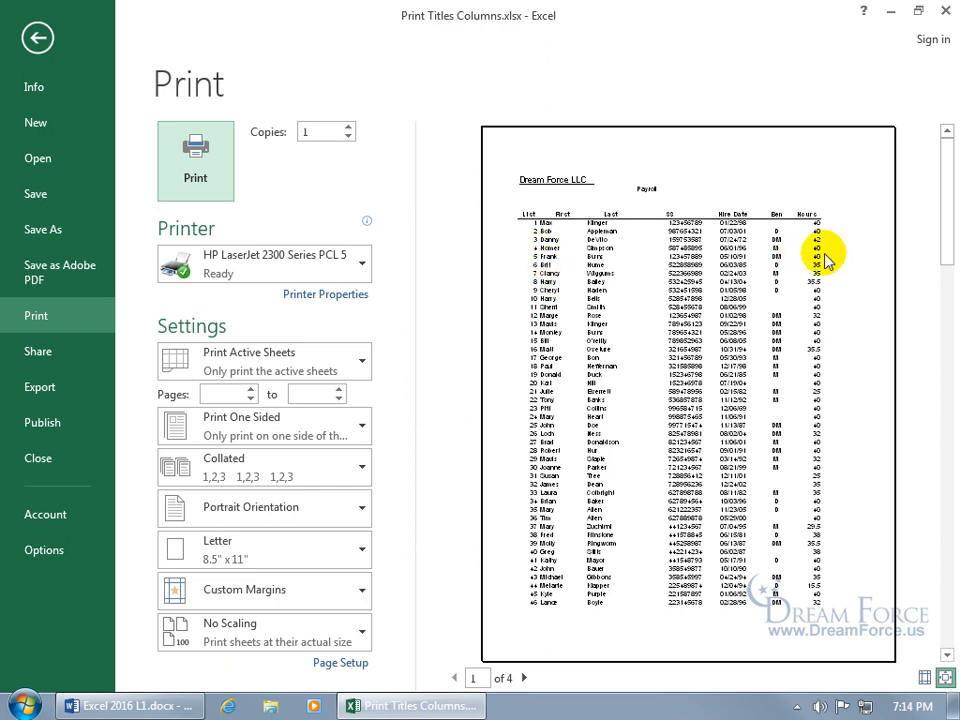
pyautogui.click(524, 678)
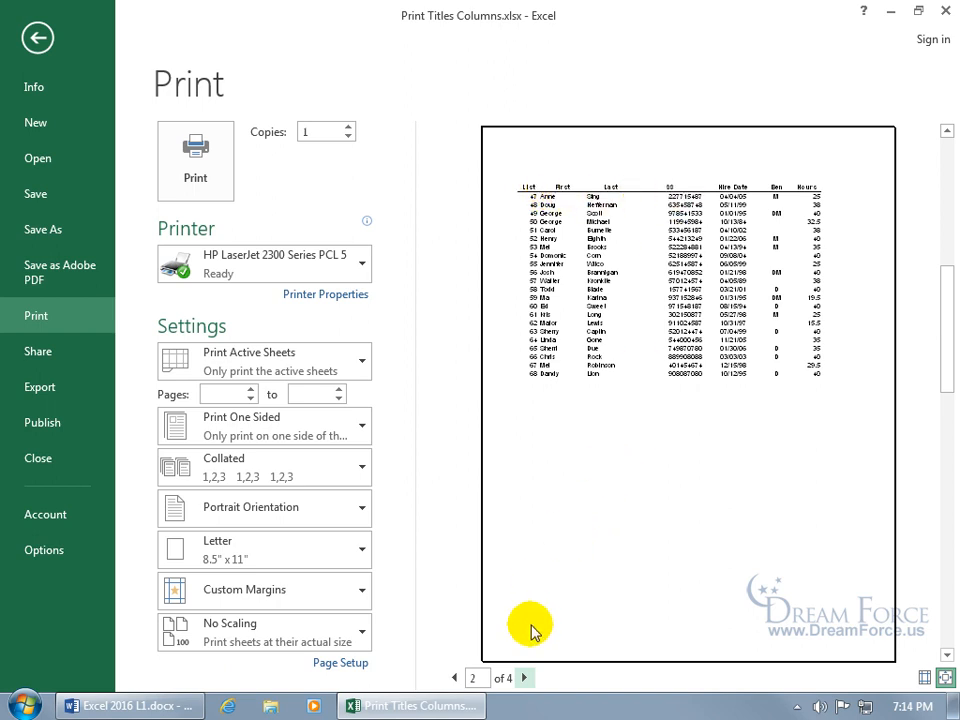
pyautogui.click(524, 678)
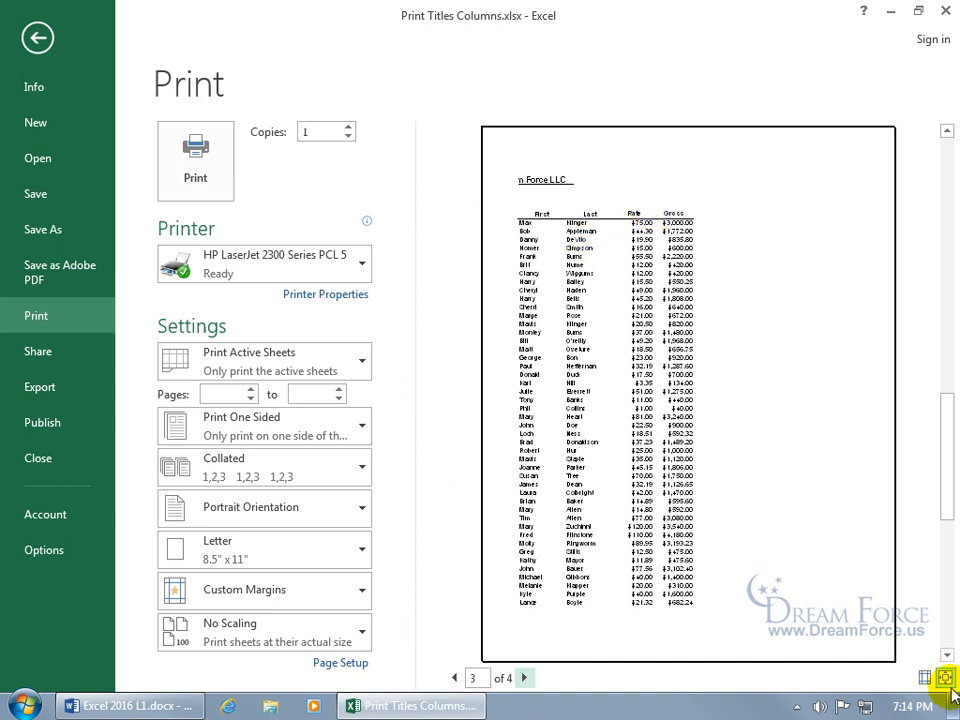
pyautogui.click(814, 606)
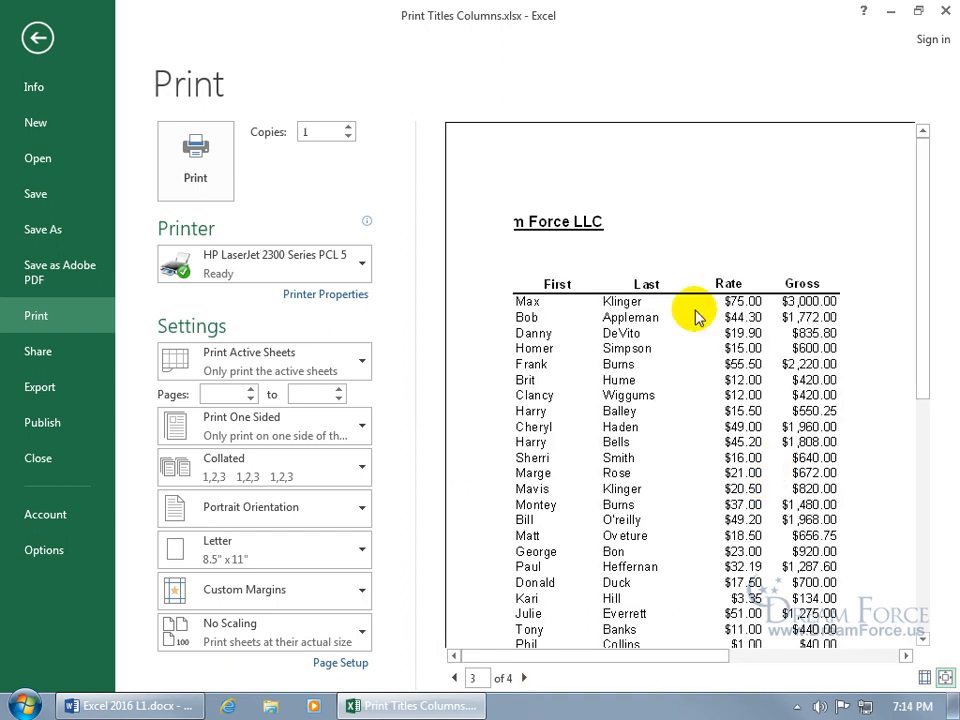
pyautogui.click(525, 678)
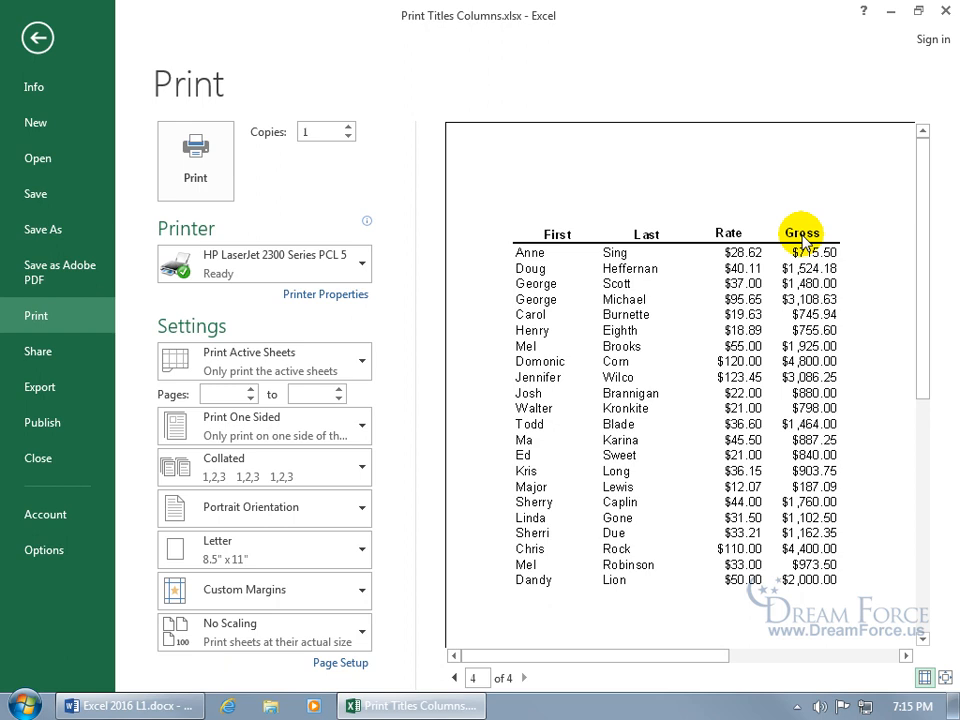
# Open the page setup from the print preview and show its sheet options for print titles.
pyautogui.click(349, 664)
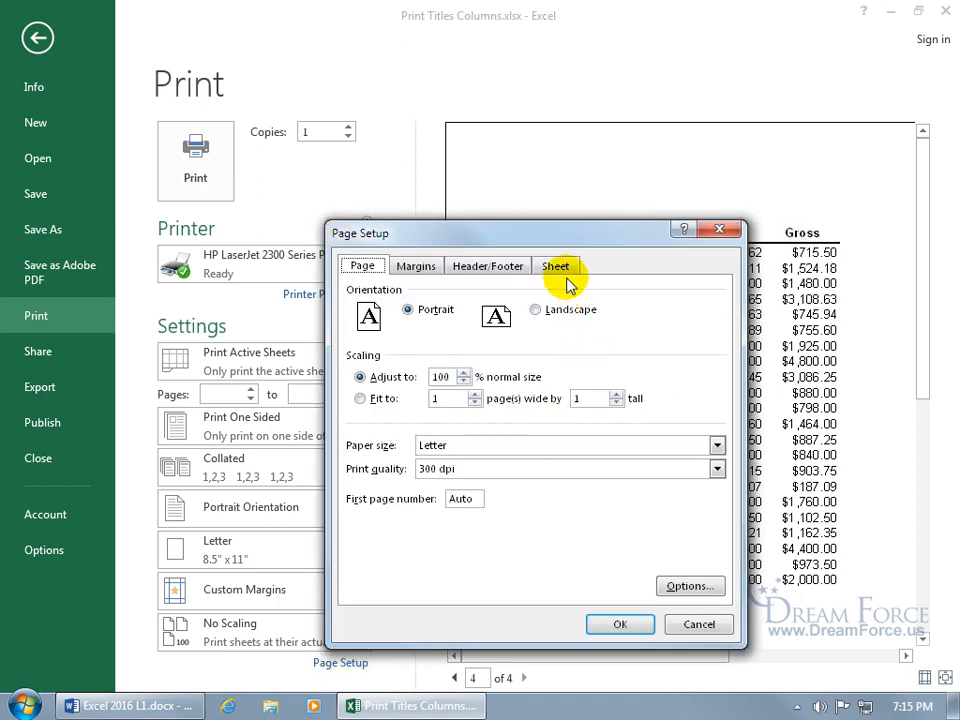
pyautogui.click(565, 270)
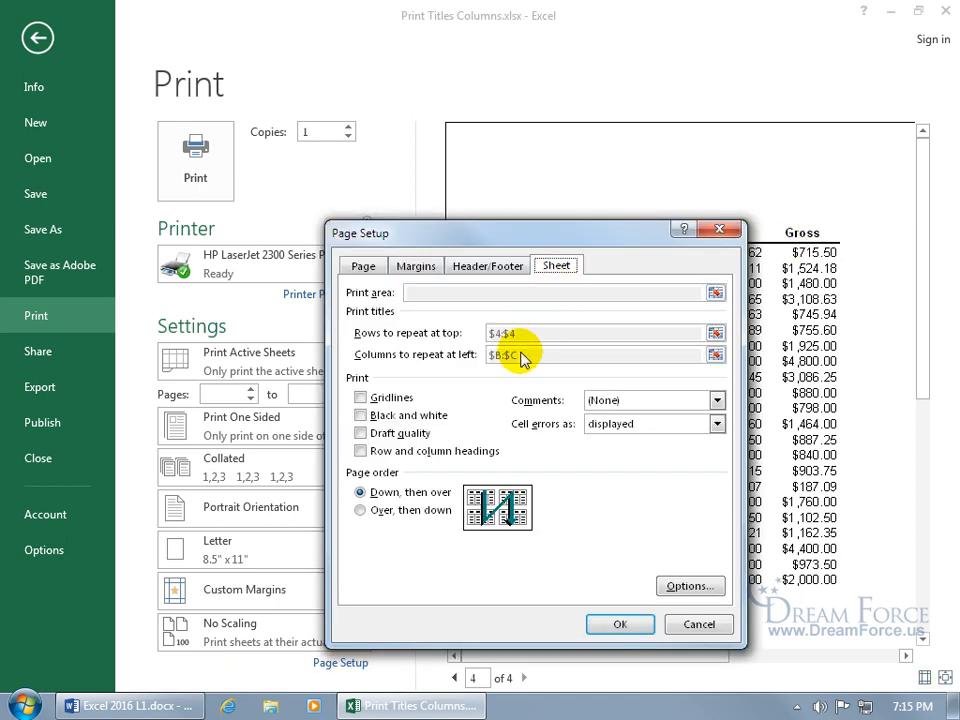